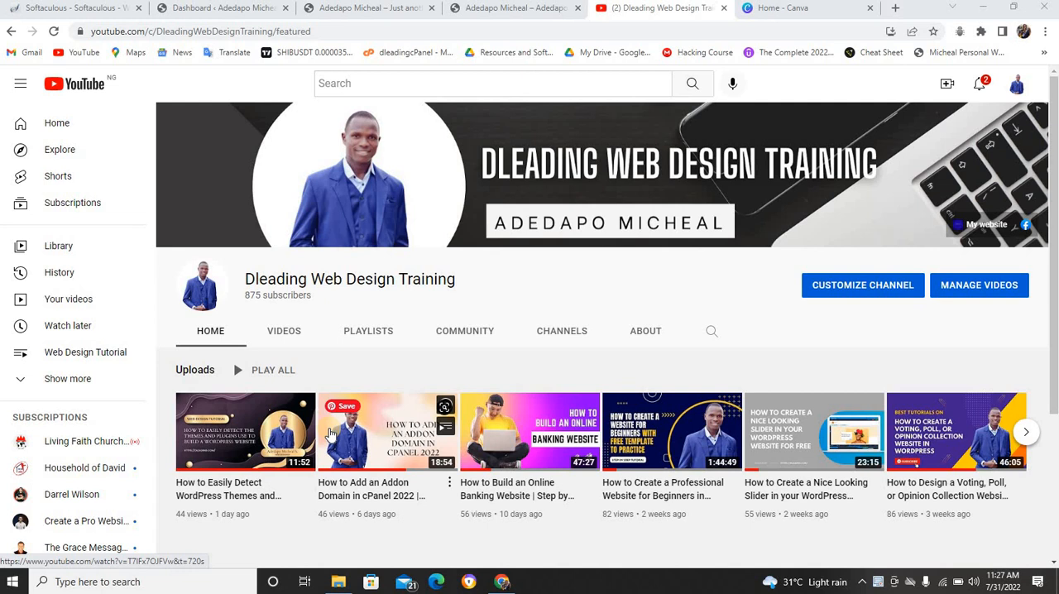
Examine the finished CV website at cv.dleading.com, from its hero section through the about, services, skills and portfolio sections to the footer
{"action": "left_click", "coordinate": [323, 10]}
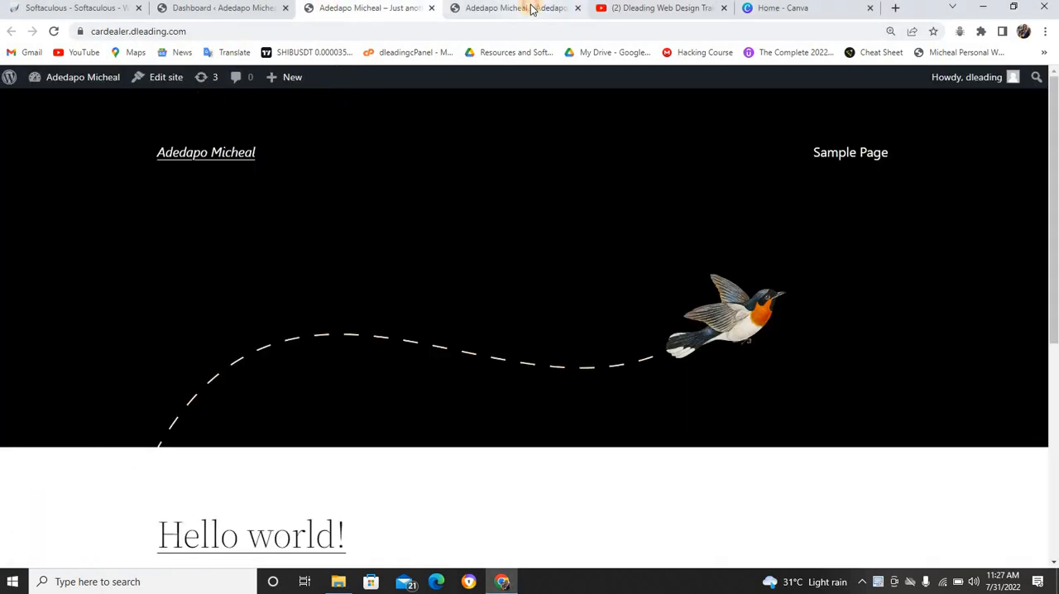
{"action": "left_click", "coordinate": [532, 8]}
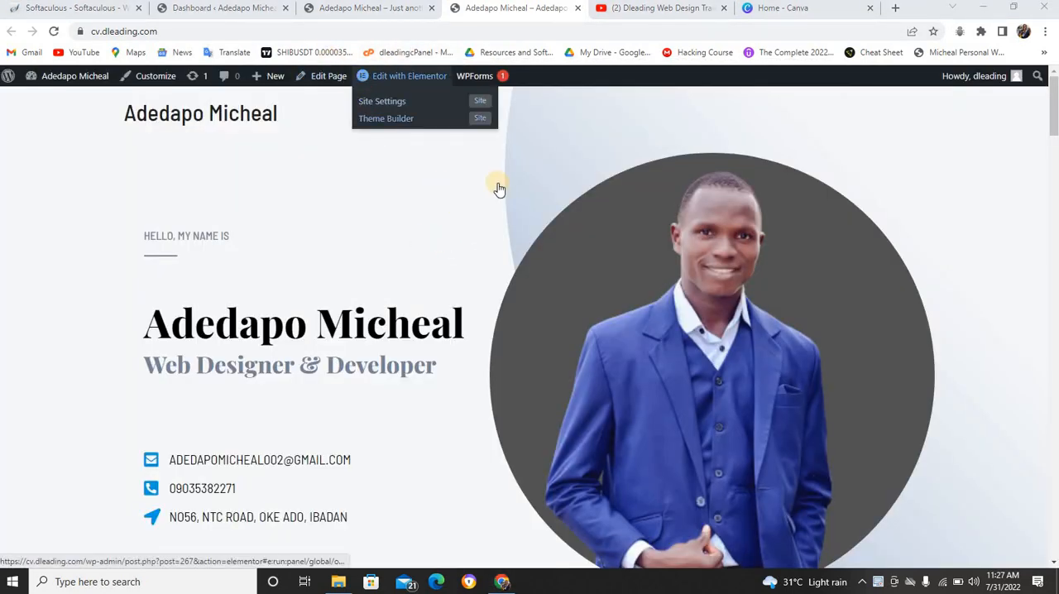
{"action": "scroll", "coordinate": [190, 253], "scroll_direction": "down", "scroll_amount": 4}
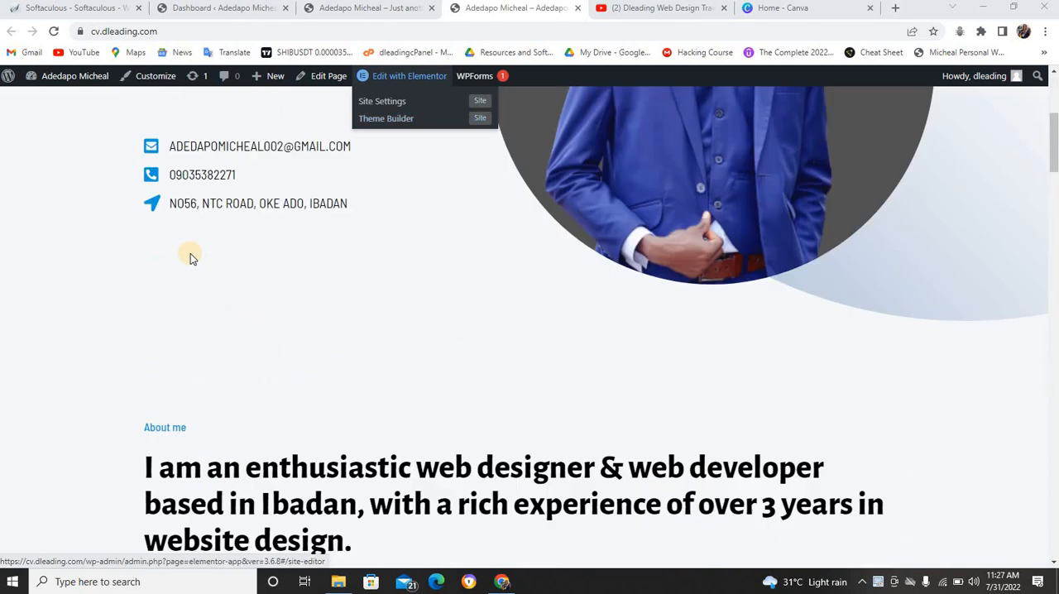
{"action": "scroll", "coordinate": [371, 234], "scroll_direction": "up", "scroll_amount": 4}
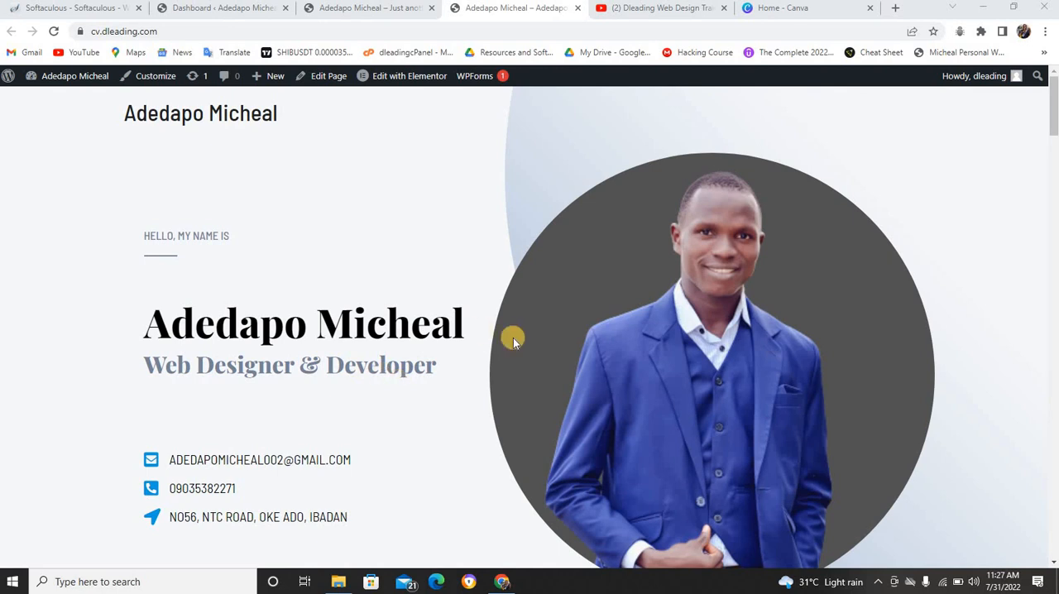
{"action": "scroll", "coordinate": [92, 328], "scroll_direction": "down", "scroll_amount": 2}
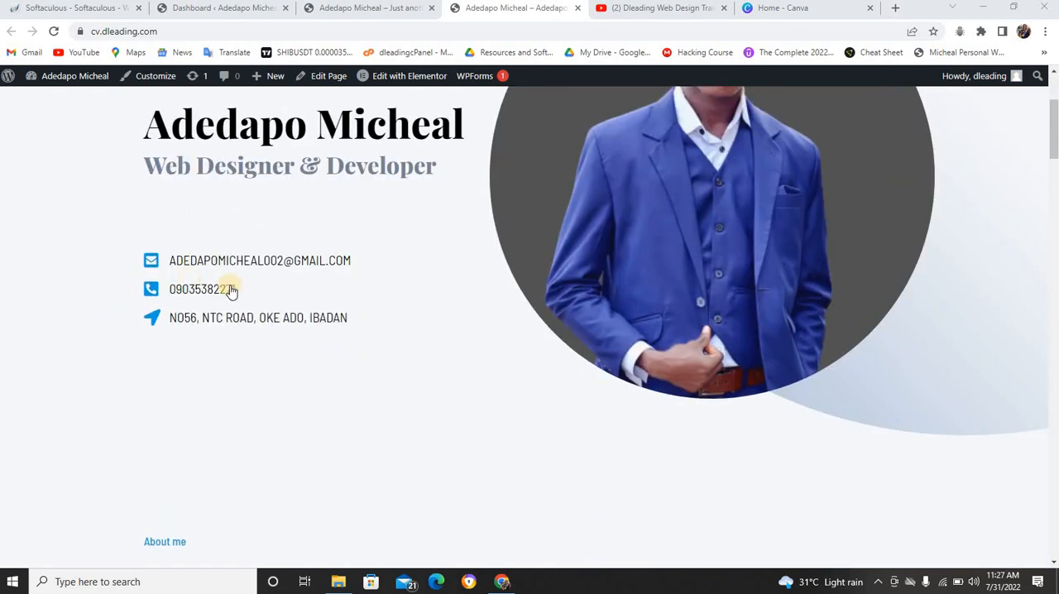
{"action": "scroll", "coordinate": [269, 336], "scroll_direction": "down", "scroll_amount": 9}
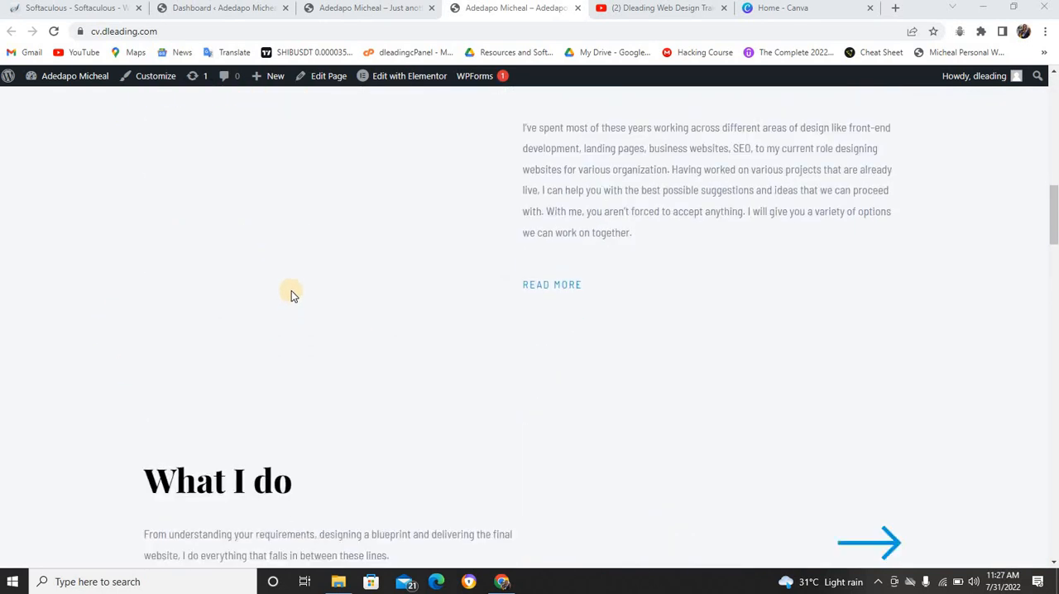
{"action": "scroll", "coordinate": [291, 295], "scroll_direction": "down", "scroll_amount": 10}
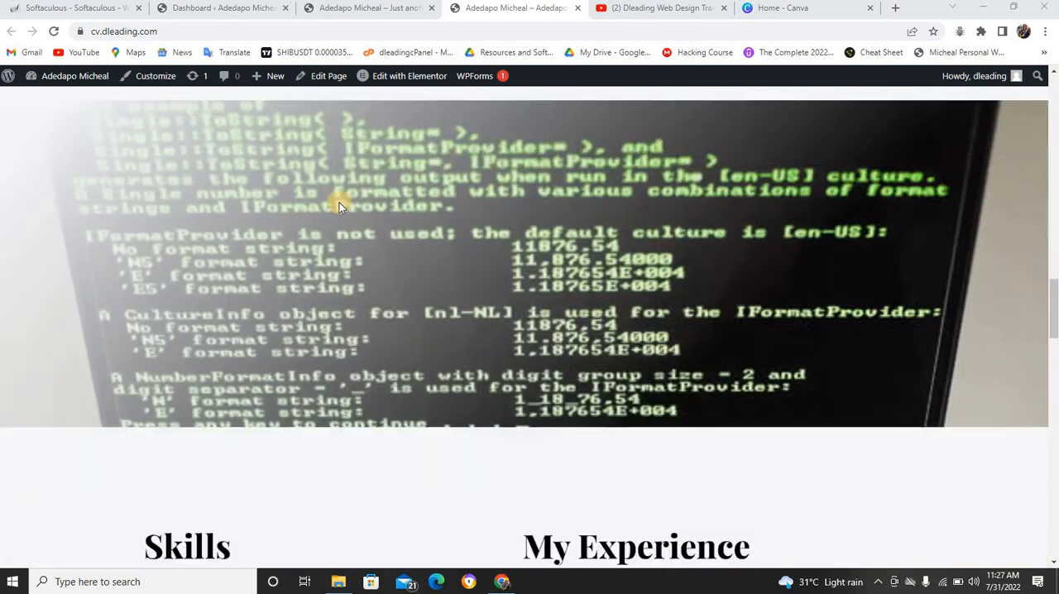
{"action": "scroll", "coordinate": [340, 202], "scroll_direction": "down", "scroll_amount": 12}
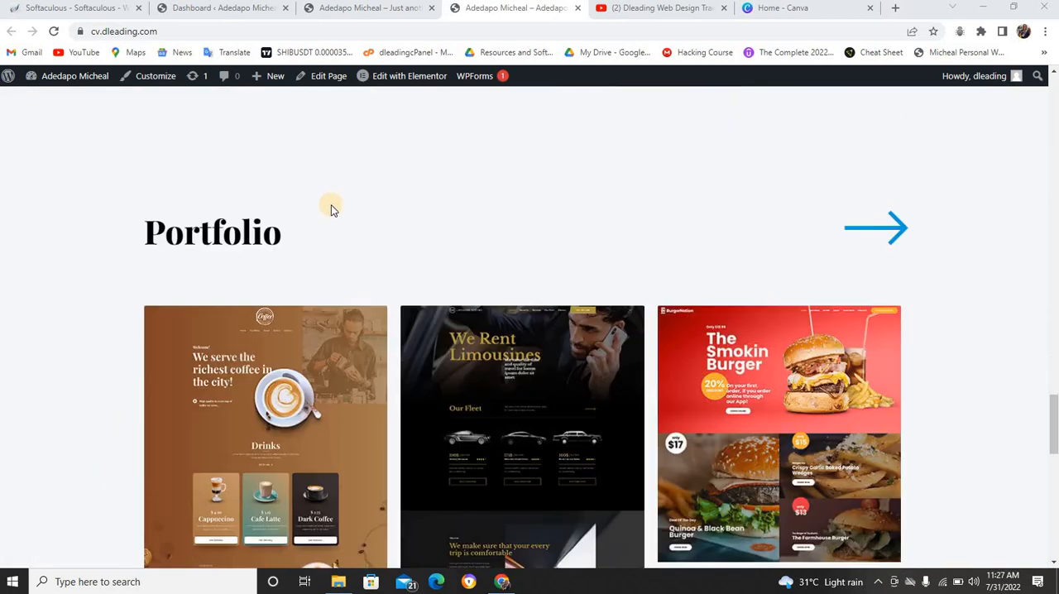
{"action": "scroll", "coordinate": [331, 209], "scroll_direction": "down", "scroll_amount": 10}
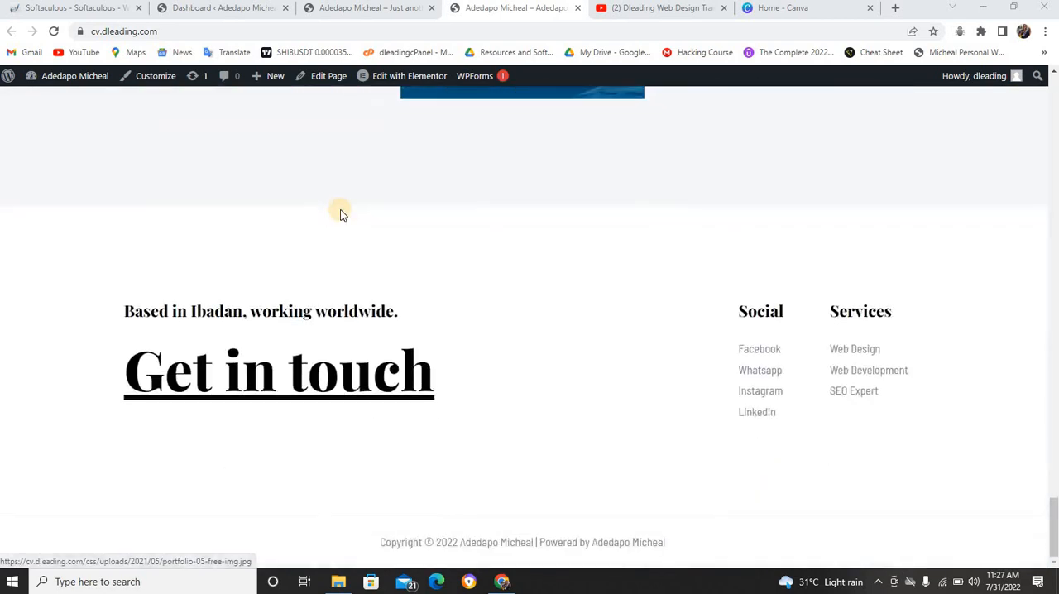
{"action": "scroll", "coordinate": [339, 211], "scroll_direction": "up", "scroll_amount": 10}
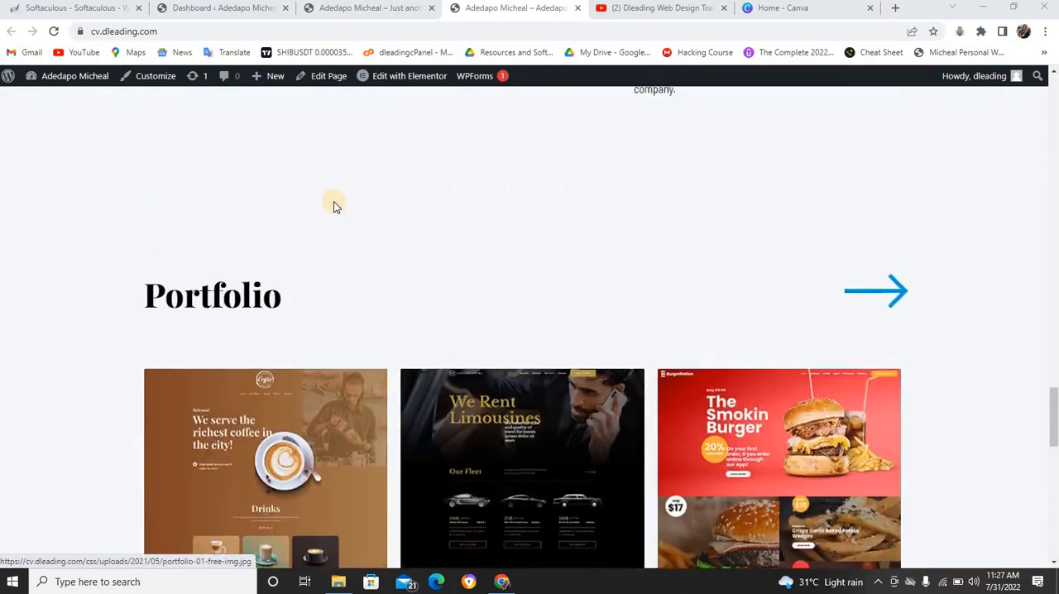
{"action": "scroll", "coordinate": [335, 206], "scroll_direction": "up", "scroll_amount": 12}
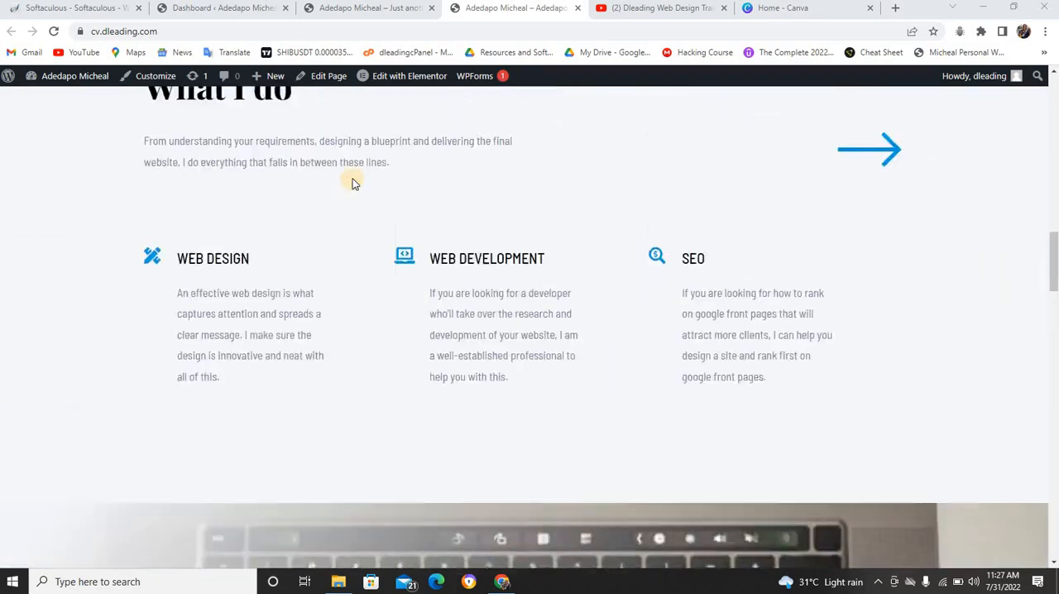
{"action": "scroll", "coordinate": [353, 183], "scroll_direction": "up", "scroll_amount": 8}
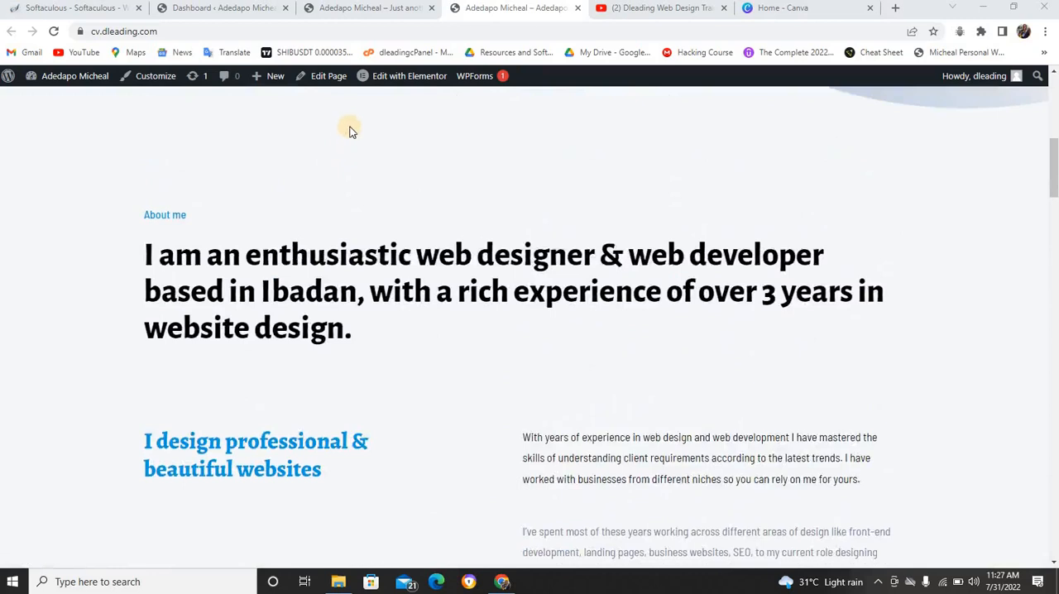
{"action": "scroll", "coordinate": [349, 130], "scroll_direction": "up", "scroll_amount": 6}
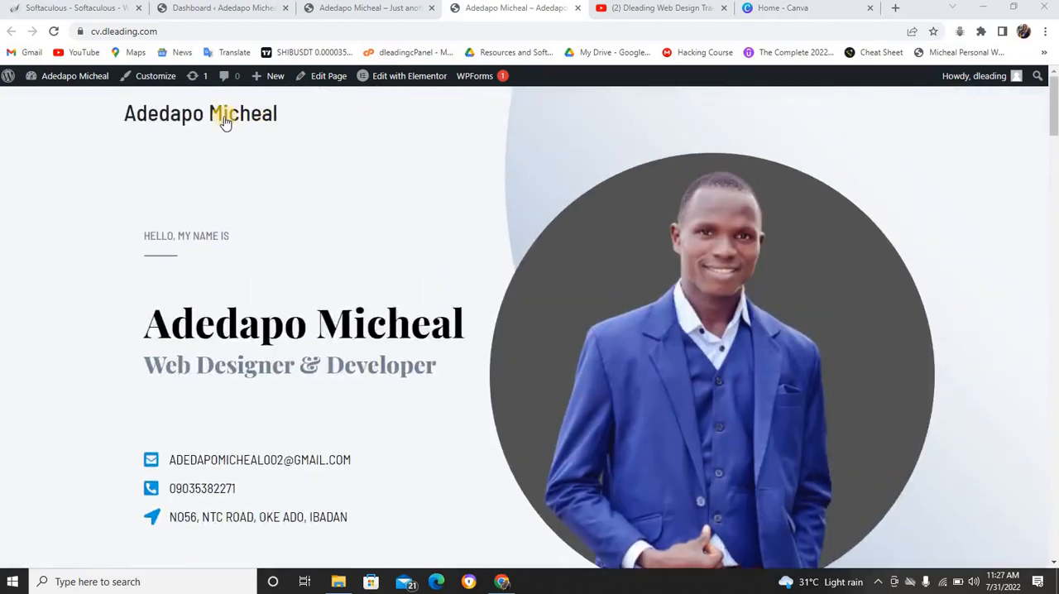
Review the home page of the new WordPress site at cardealer.dleading.com
{"action": "left_click", "coordinate": [359, 16]}
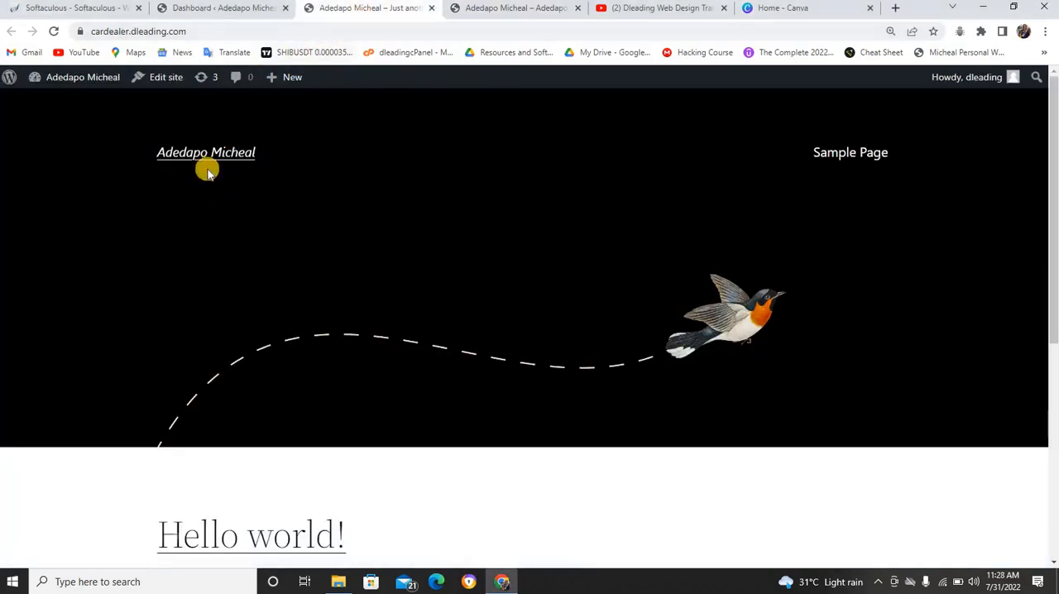
{"action": "scroll", "coordinate": [517, 163], "scroll_direction": "down", "scroll_amount": 3}
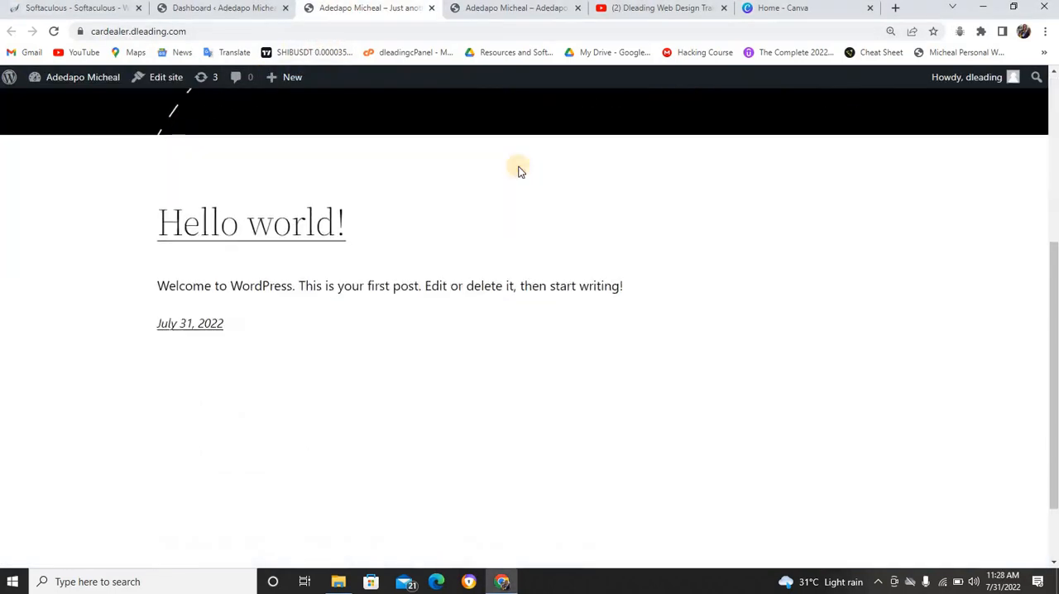
{"action": "scroll", "coordinate": [518, 167], "scroll_direction": "up", "scroll_amount": 3}
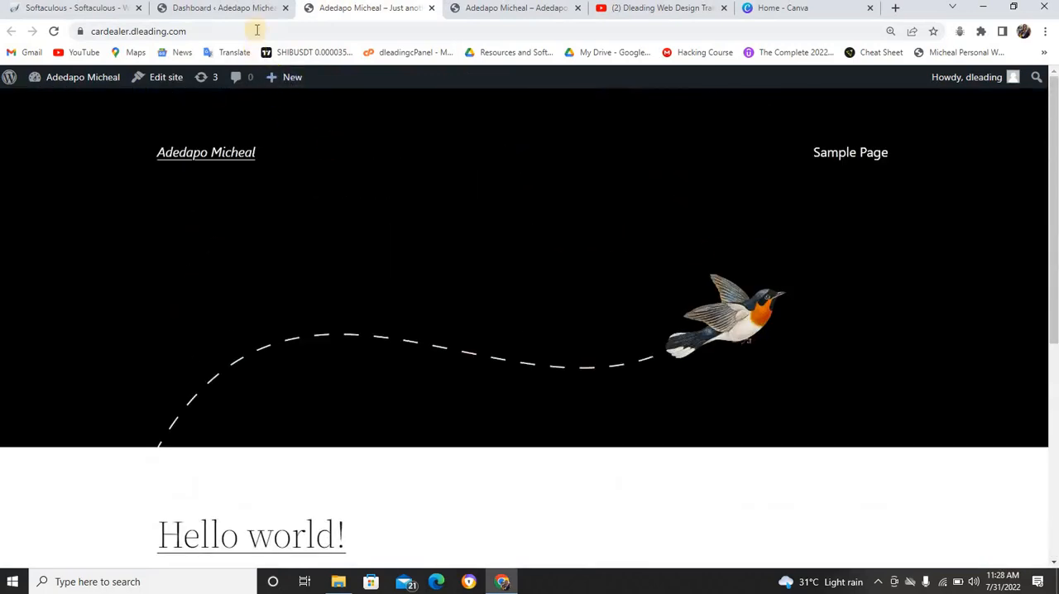
Go to the WordPress dashboard of cardealer.dleading.com and open the page for adding new themes
{"action": "left_click", "coordinate": [240, 10]}
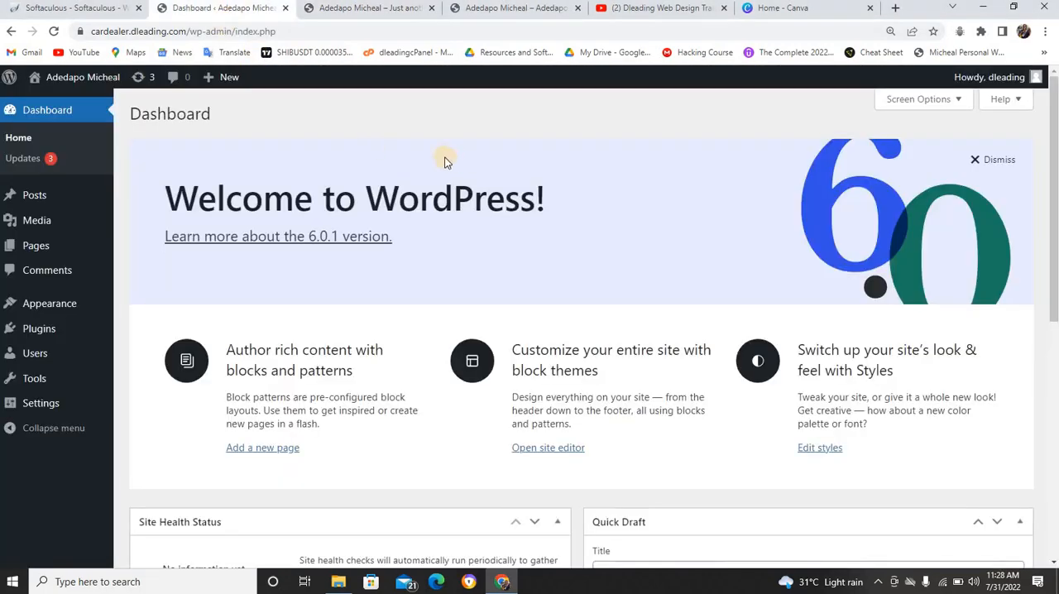
{"action": "scroll", "coordinate": [339, 175], "scroll_direction": "down", "scroll_amount": 3}
{"action": "scroll", "coordinate": [339, 175], "scroll_direction": "up", "scroll_amount": 3}
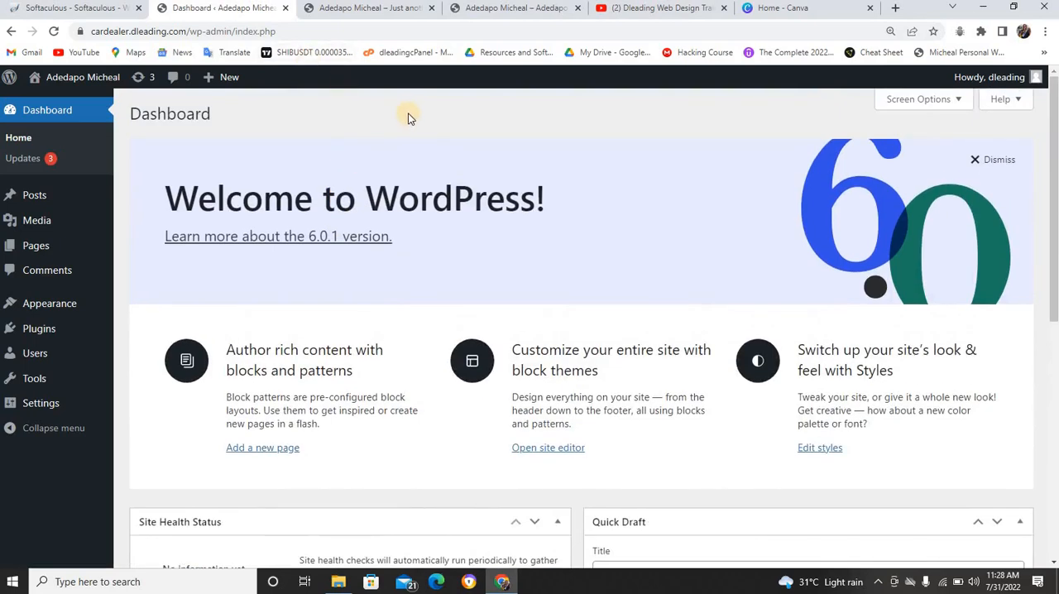
{"action": "mouse_move", "coordinate": [49, 313]}
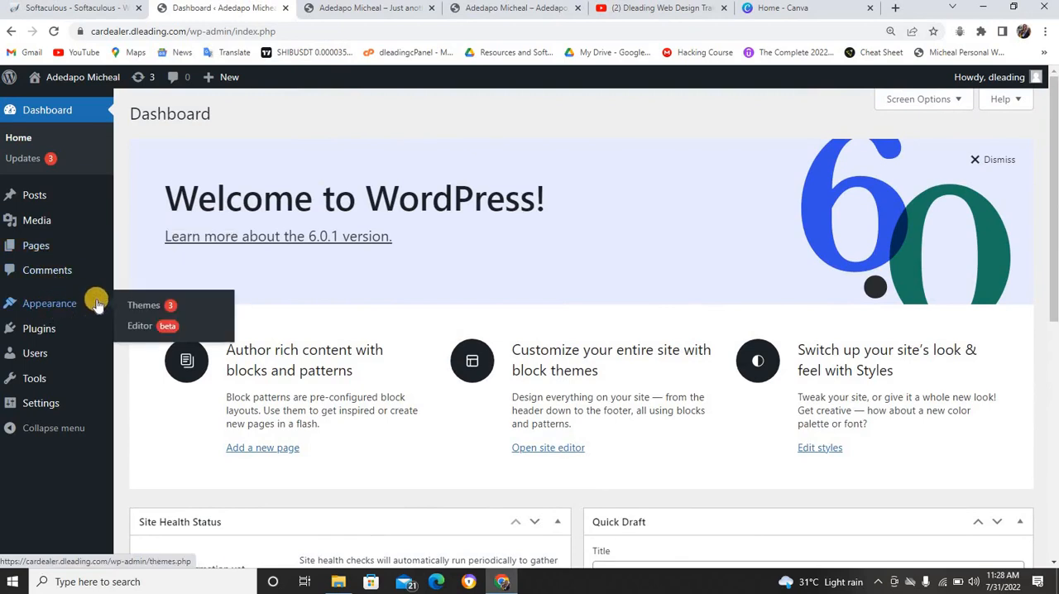
{"action": "left_click", "coordinate": [127, 307]}
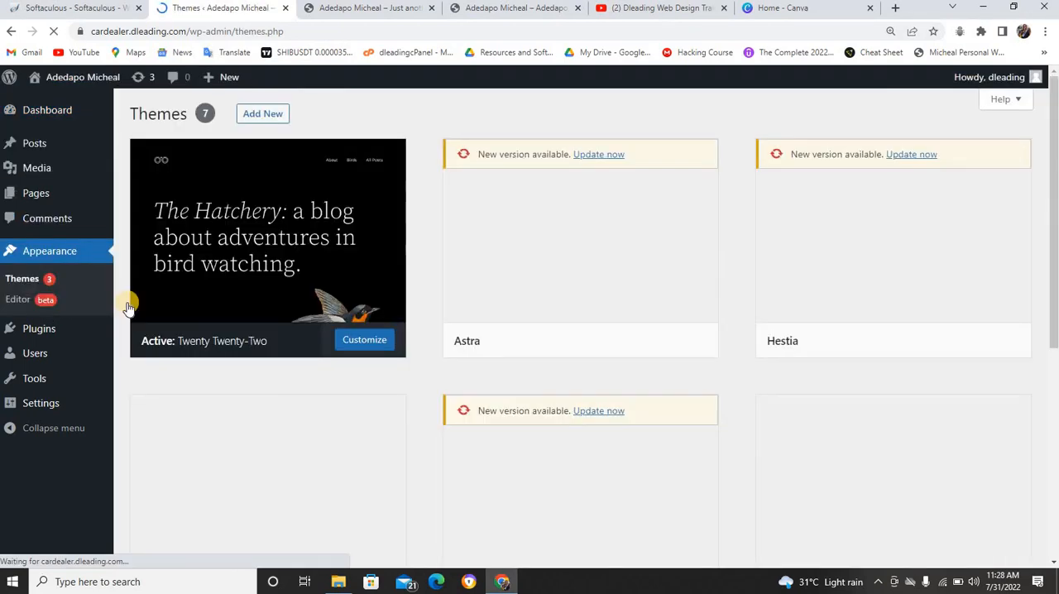
{"action": "left_click", "coordinate": [255, 119]}
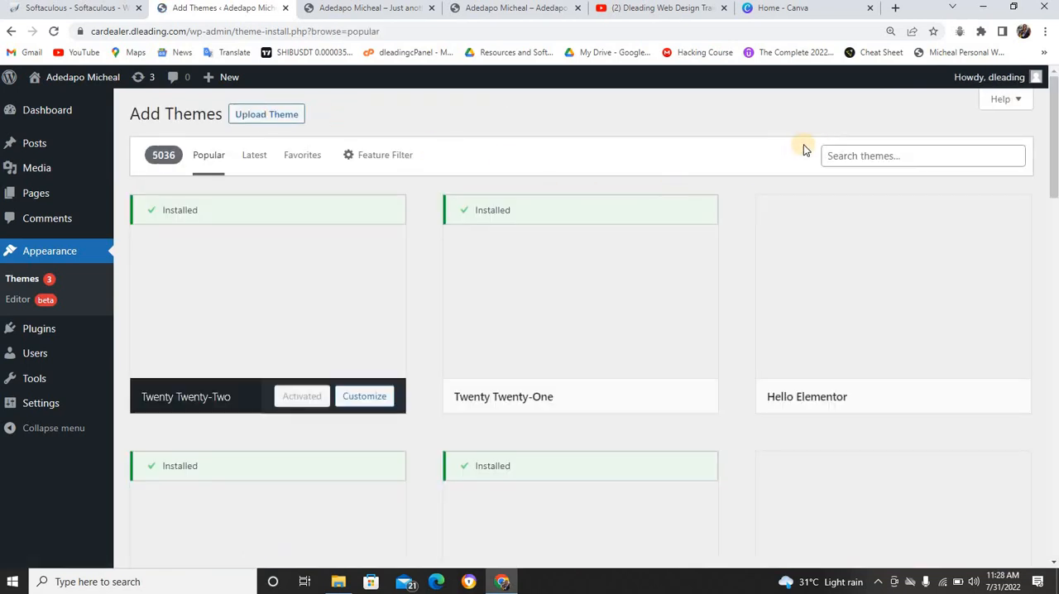
Search the theme directory for "astra" and activate the Astra theme
{"action": "left_click", "coordinate": [846, 153]}
{"action": "type", "text": "astra"}
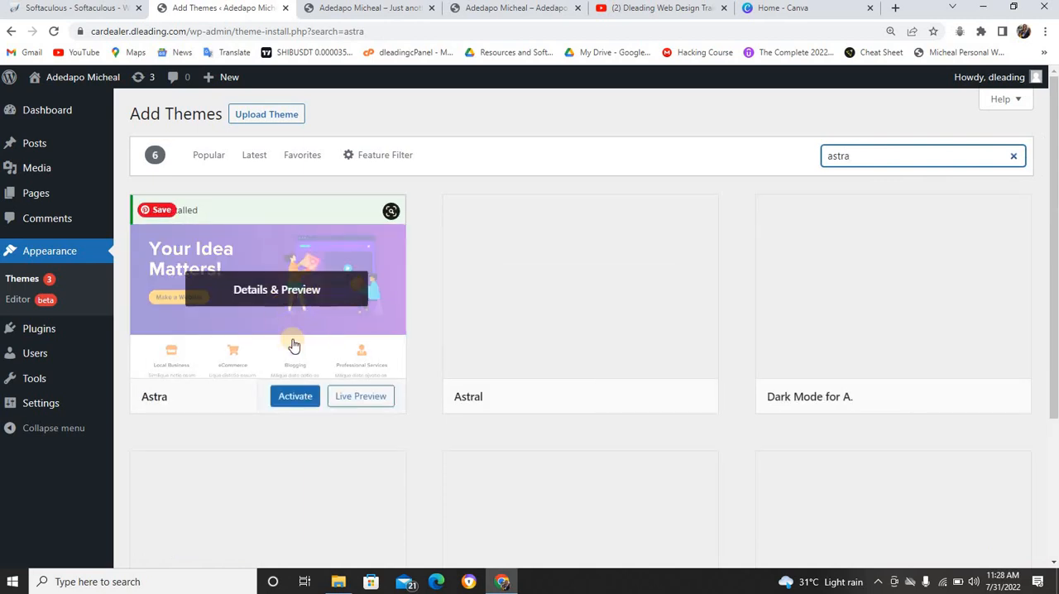
{"action": "left_click", "coordinate": [295, 395]}
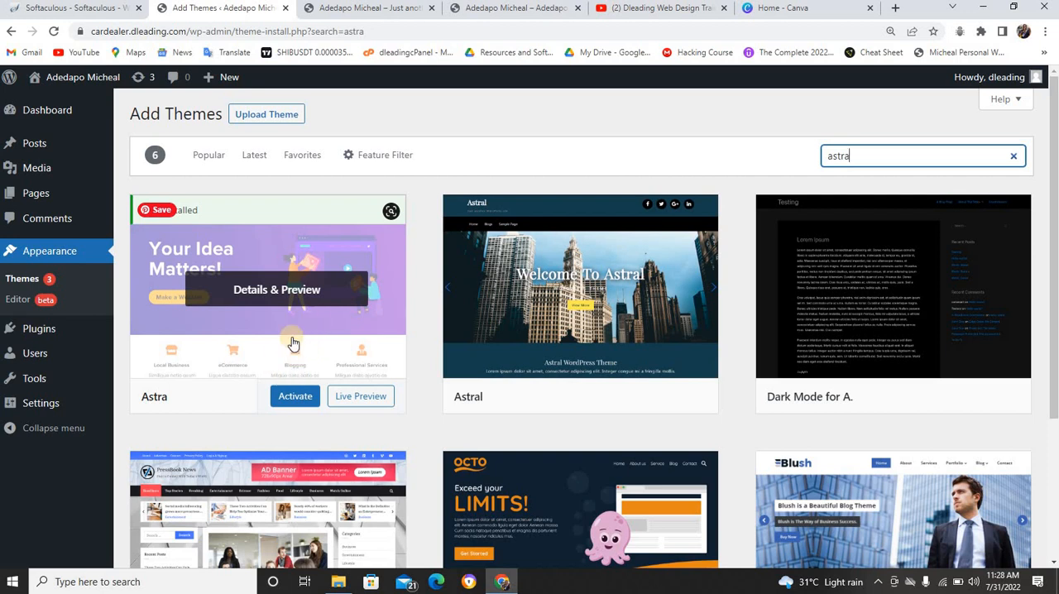
{"action": "left_click", "coordinate": [298, 401]}
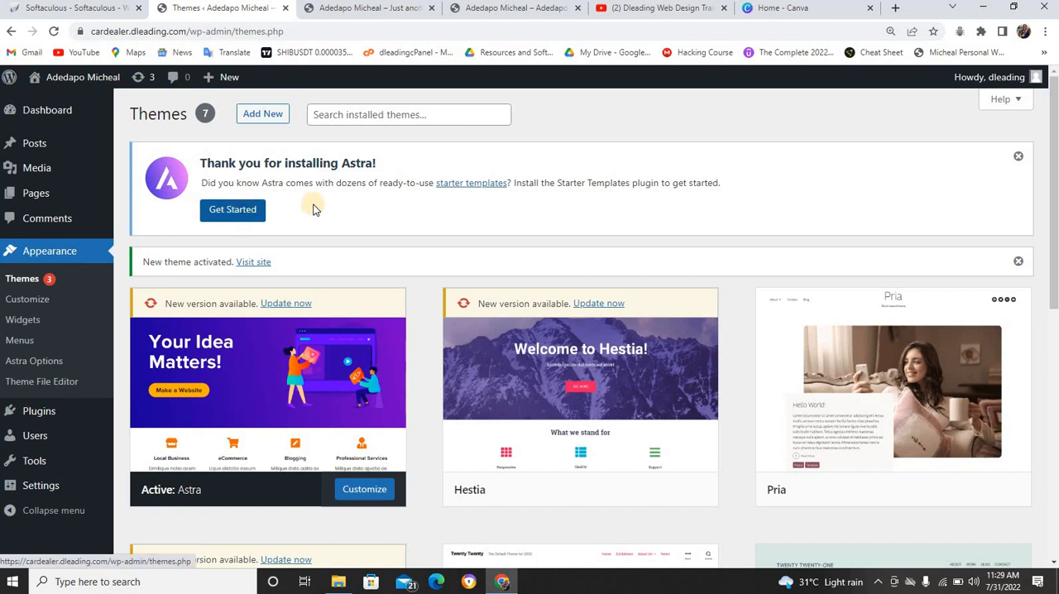
Get started with Astra's Starter Templates, begin building the website, and choose Elementor as the page builder
{"action": "mouse_move", "coordinate": [58, 411]}
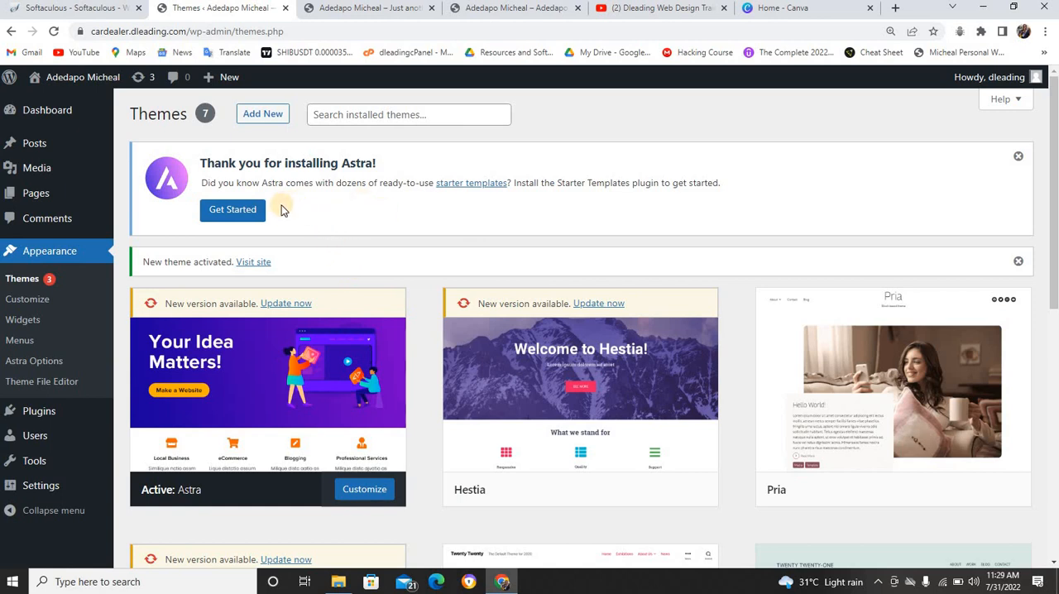
{"action": "left_click", "coordinate": [227, 211]}
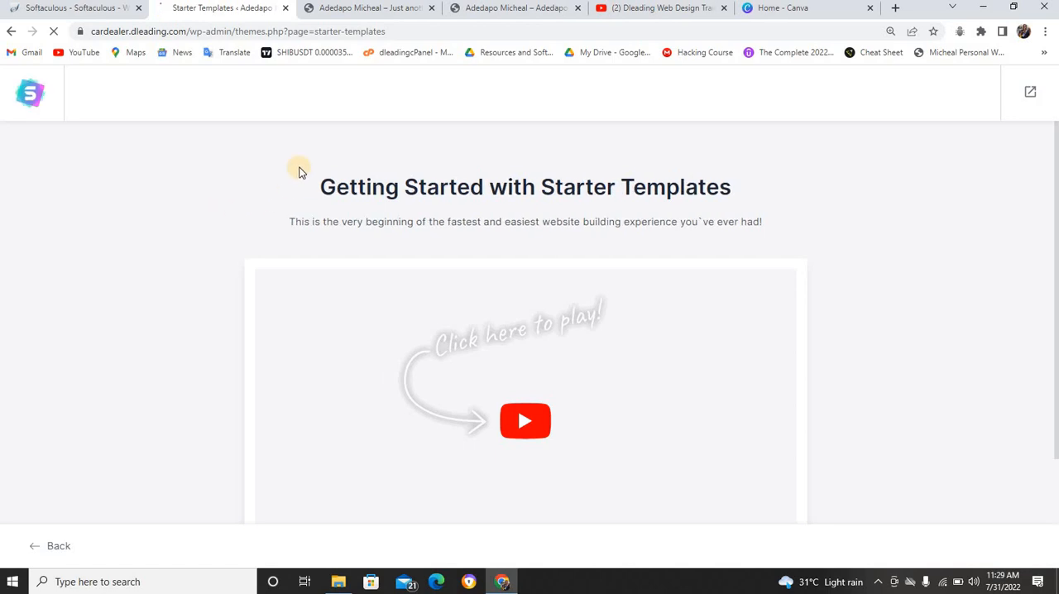
{"action": "scroll", "coordinate": [298, 172], "scroll_direction": "down", "scroll_amount": 2}
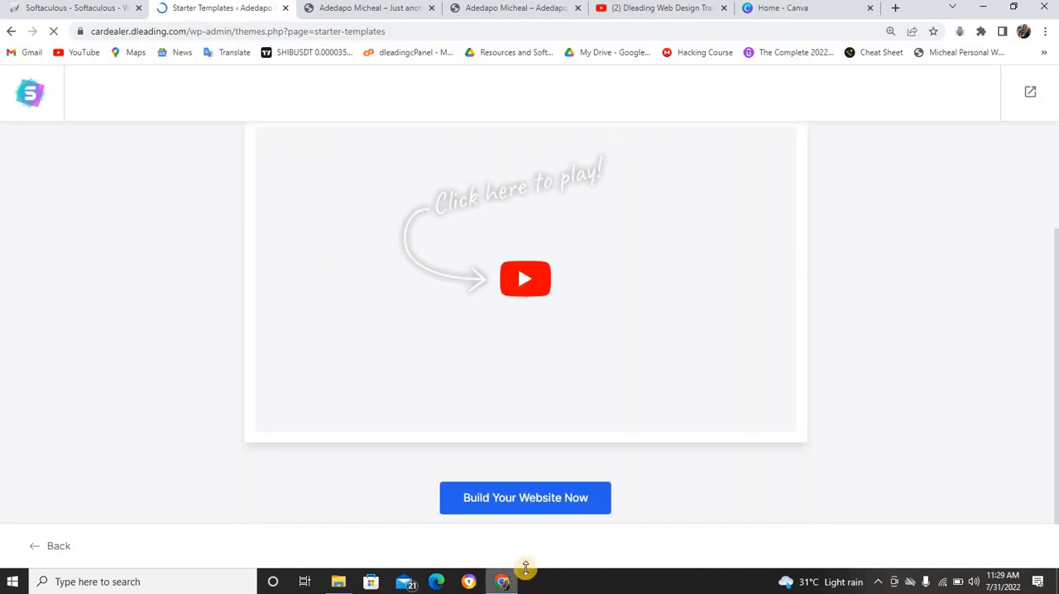
{"action": "scroll", "coordinate": [447, 357], "scroll_direction": "up", "scroll_amount": 2}
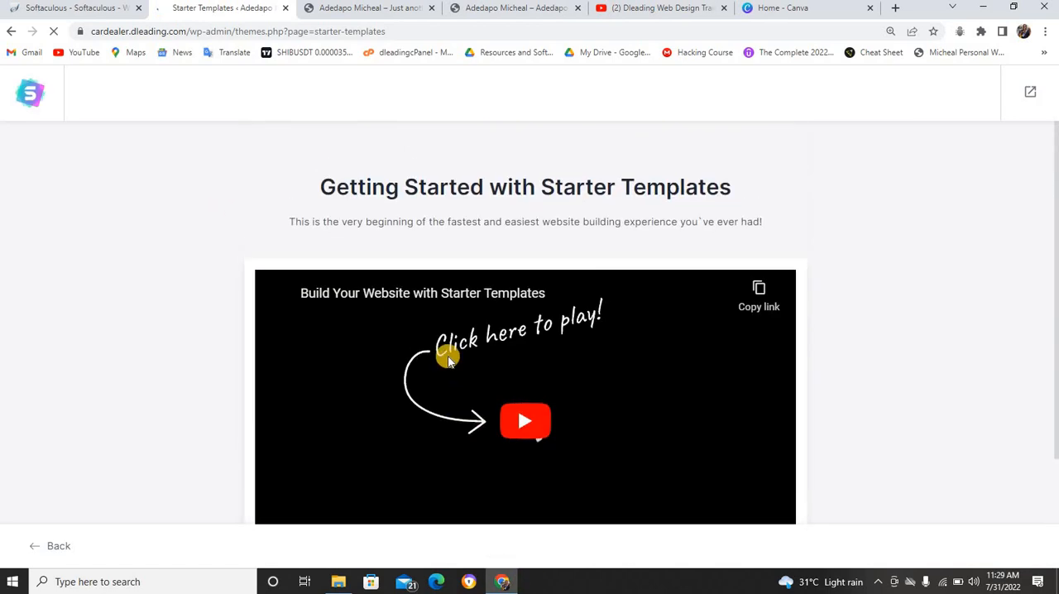
{"action": "scroll", "coordinate": [377, 145], "scroll_direction": "down", "scroll_amount": 2}
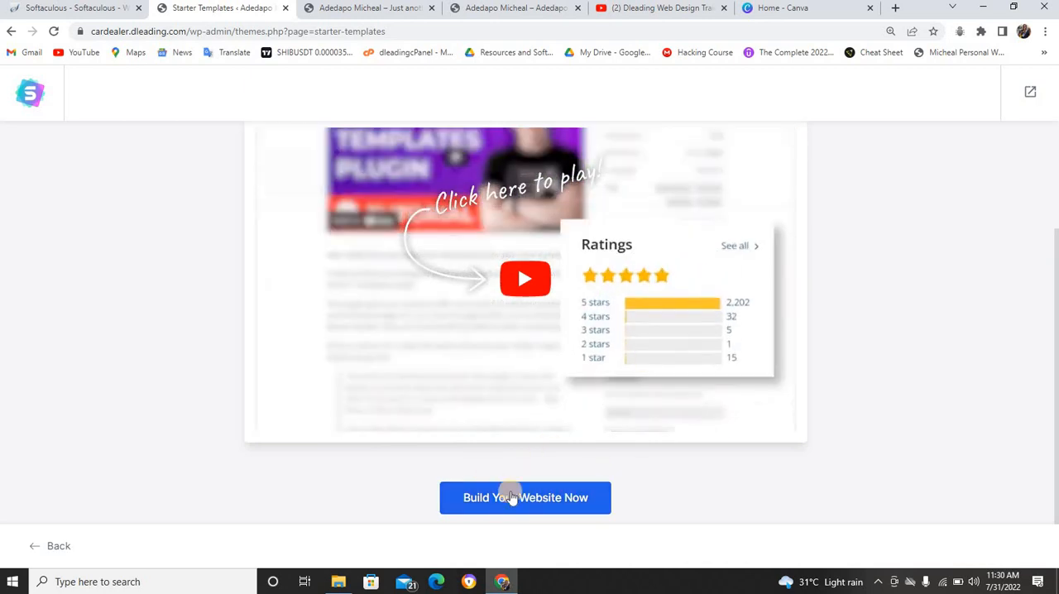
{"action": "left_click", "coordinate": [521, 499]}
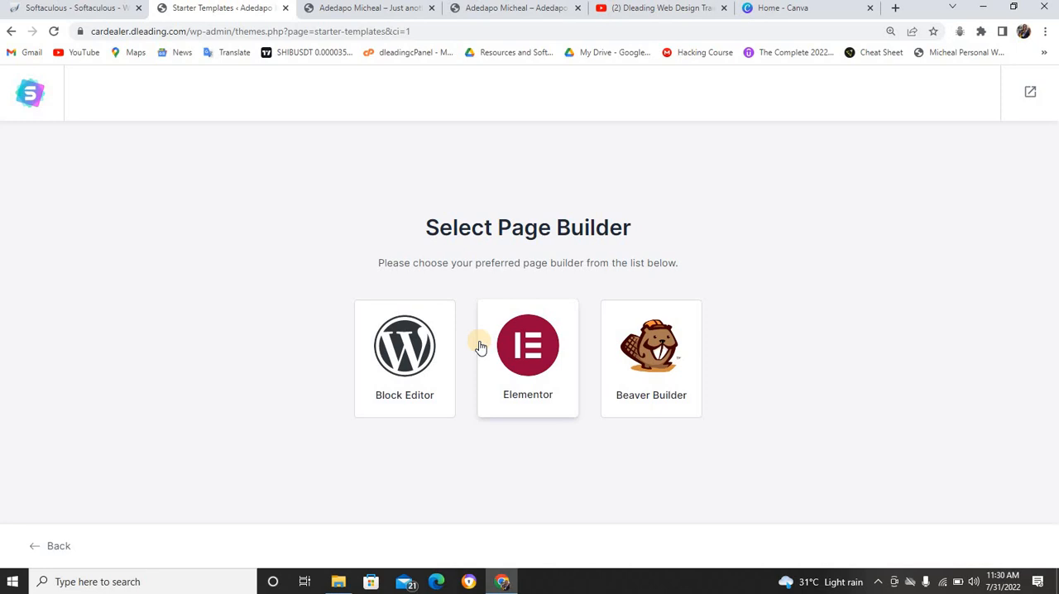
{"action": "left_click", "coordinate": [533, 348]}
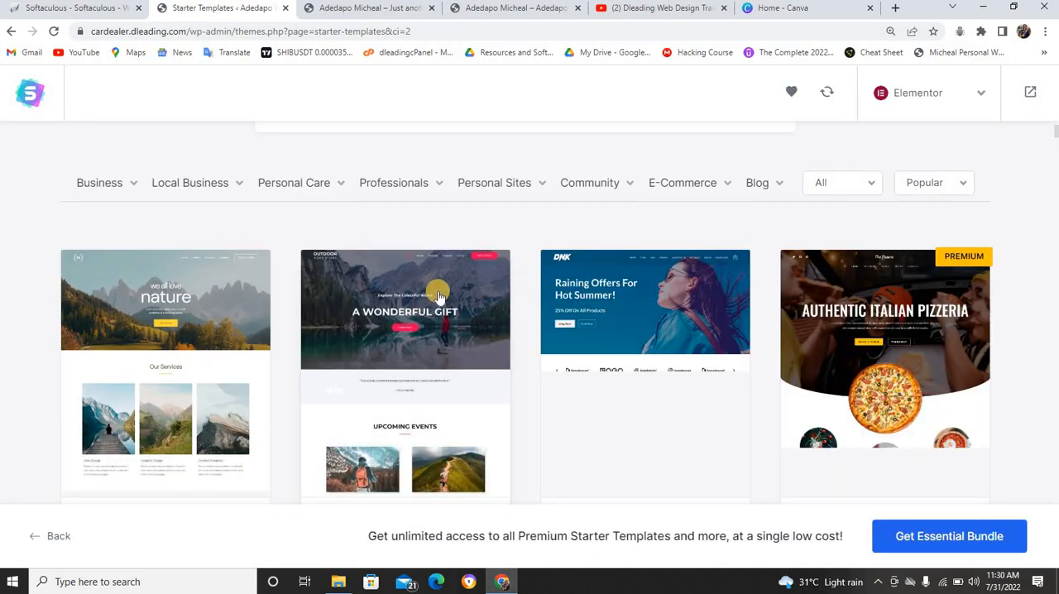
Search the Elementor starter templates for "portfolio" and look through the matching templates for Portfolio & CV
{"action": "scroll", "coordinate": [440, 298], "scroll_direction": "down", "scroll_amount": 2}
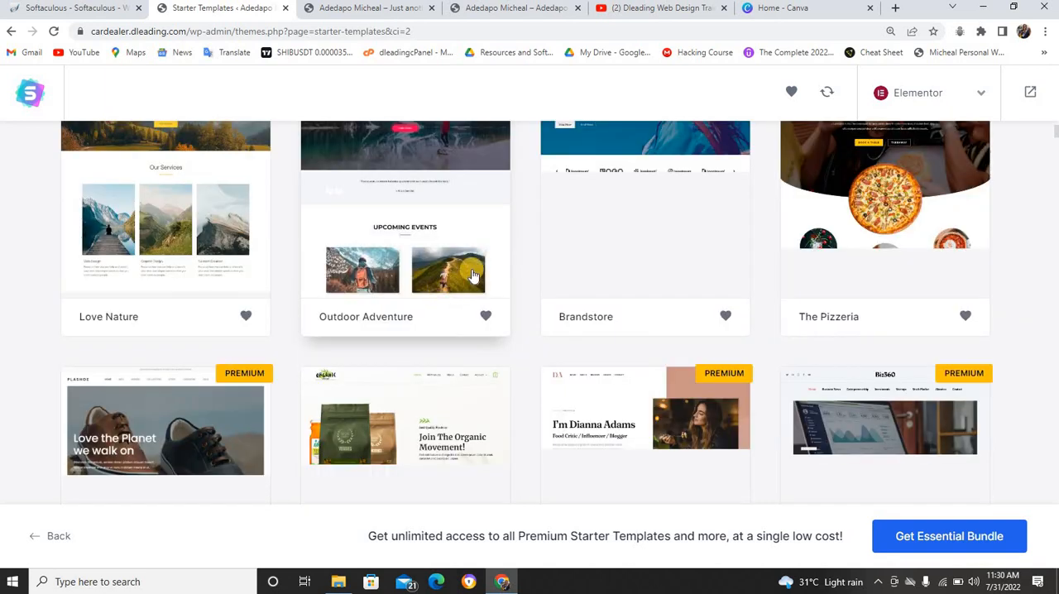
{"action": "scroll", "coordinate": [468, 249], "scroll_direction": "up", "scroll_amount": 3}
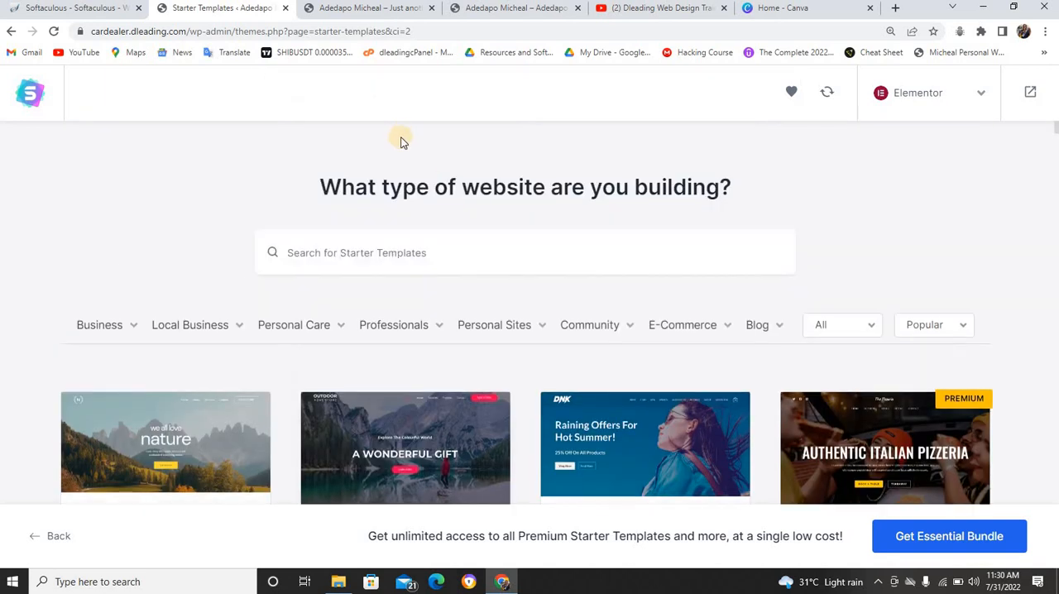
{"action": "left_click", "coordinate": [416, 254]}
{"action": "type", "text": "portfolio"}
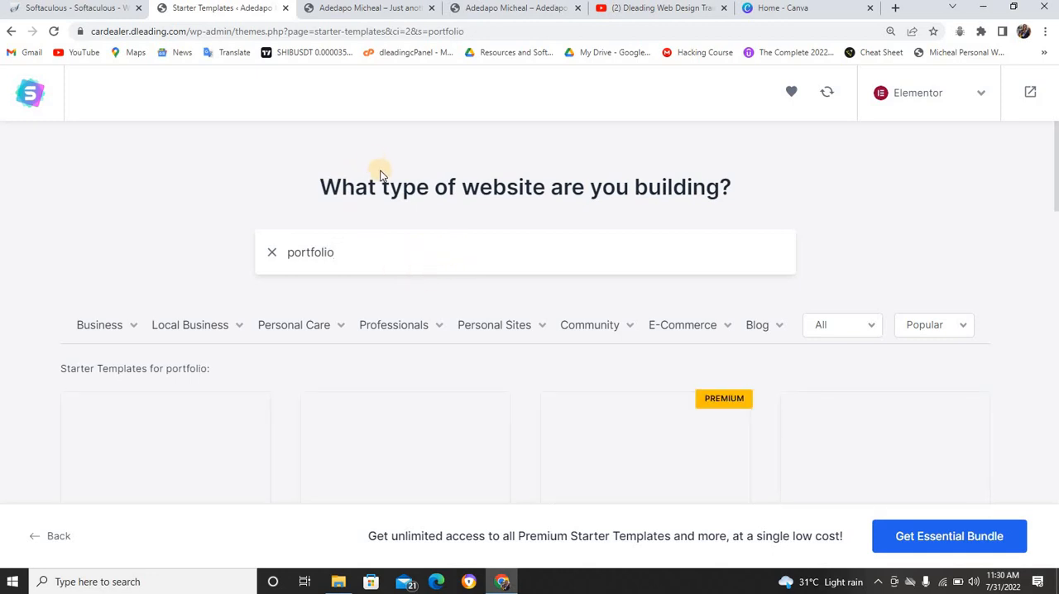
{"action": "scroll", "coordinate": [369, 416], "scroll_direction": "down", "scroll_amount": 1}
{"action": "scroll", "coordinate": [387, 406], "scroll_direction": "down", "scroll_amount": 3}
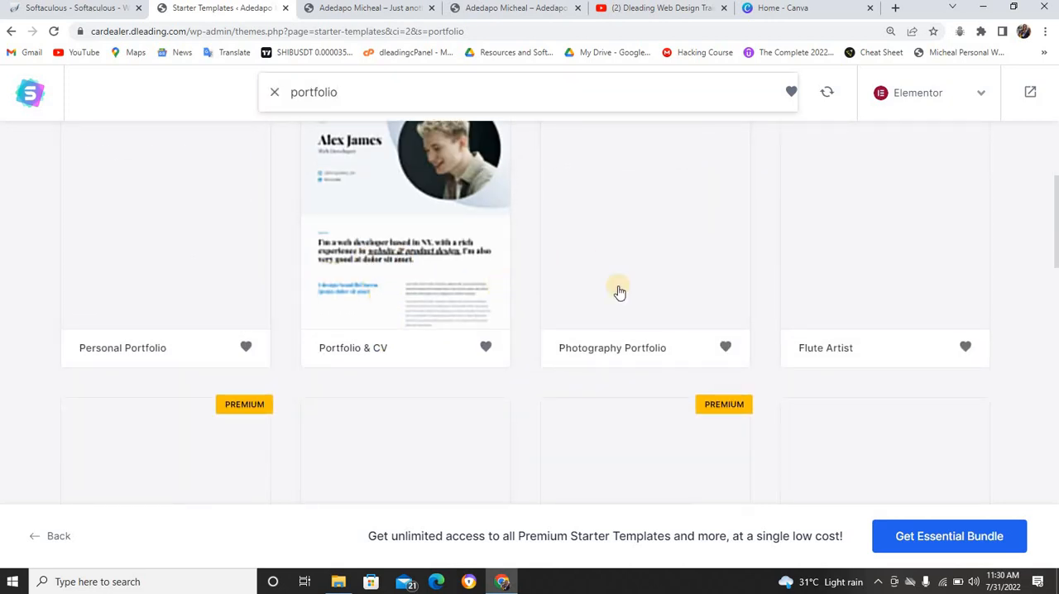
{"action": "scroll", "coordinate": [441, 268], "scroll_direction": "up", "scroll_amount": 1}
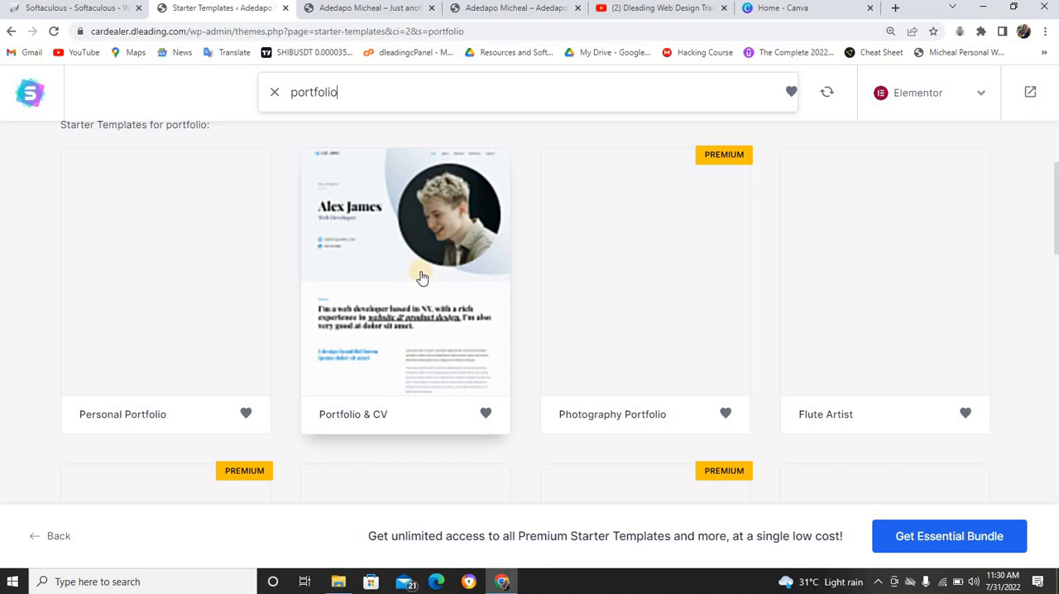
Select the Portfolio & CV starter template and continue without uploading a logo
{"action": "left_click", "coordinate": [430, 312]}
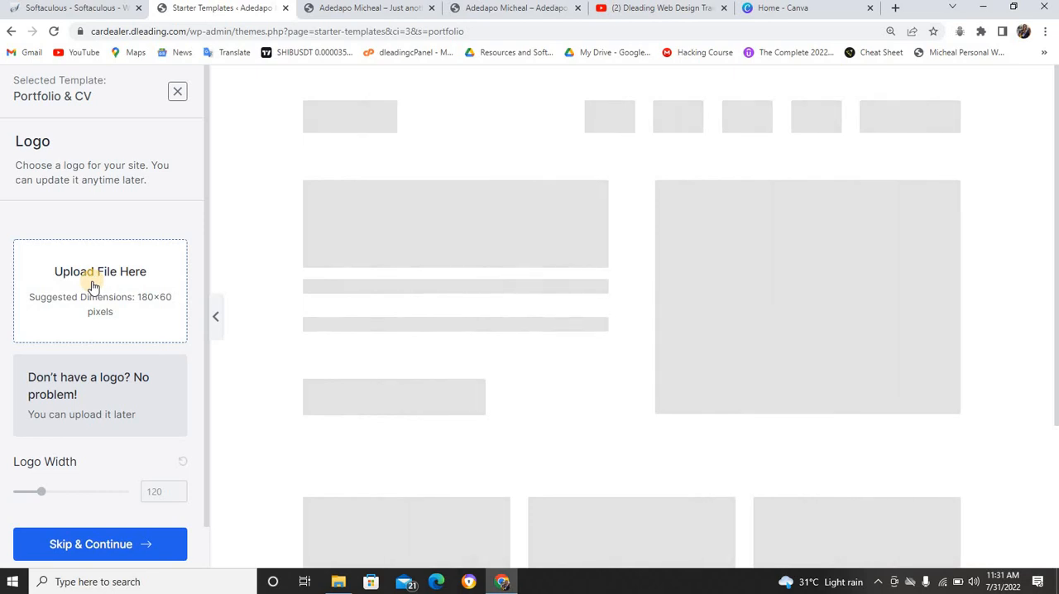
{"action": "scroll", "coordinate": [96, 288], "scroll_direction": "down", "scroll_amount": 1}
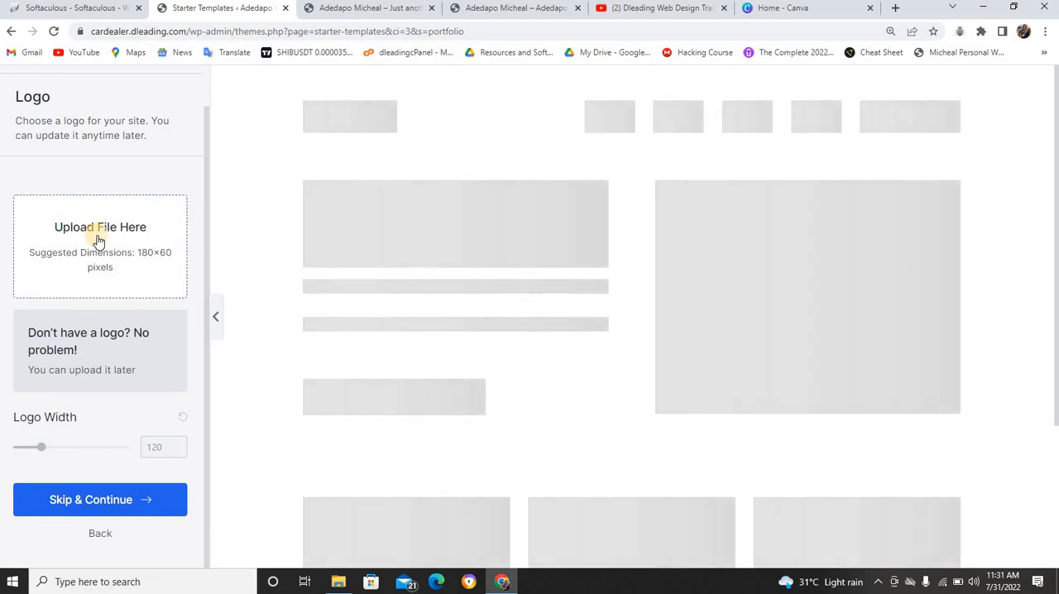
{"action": "left_click", "coordinate": [85, 500]}
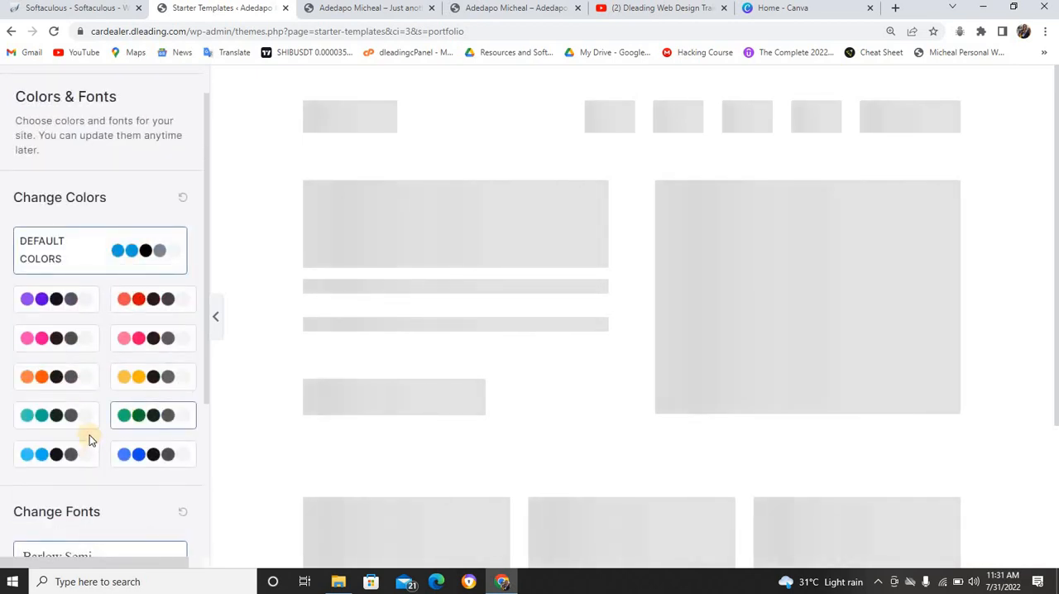
Keep the default colors and Barlow Semi Condensed fonts, then submit and build the website with the preset import options
{"action": "scroll", "coordinate": [81, 316], "scroll_direction": "down", "scroll_amount": 3}
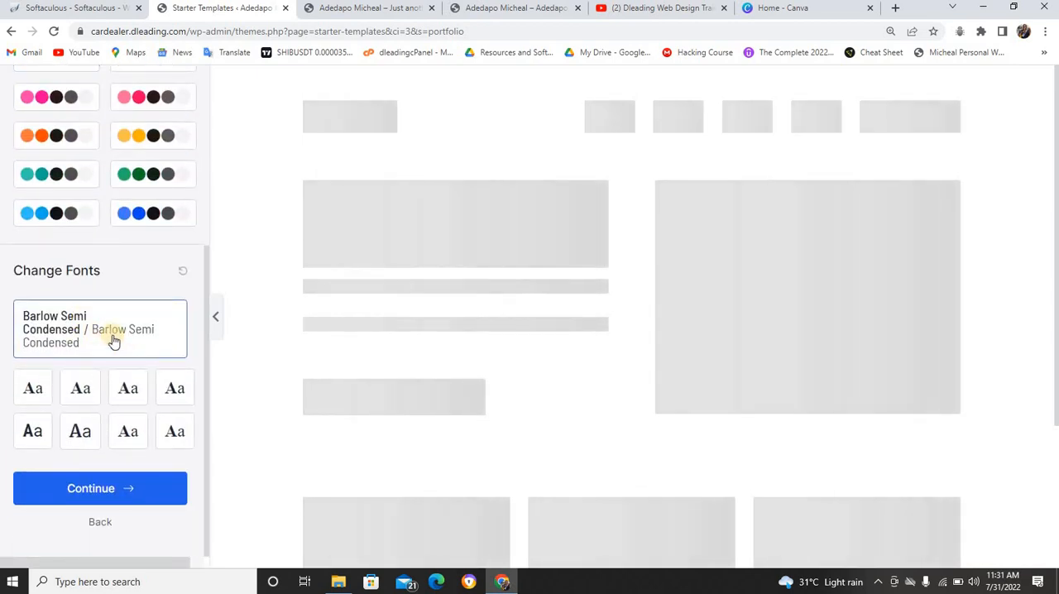
{"action": "scroll", "coordinate": [94, 309], "scroll_direction": "up", "scroll_amount": 5}
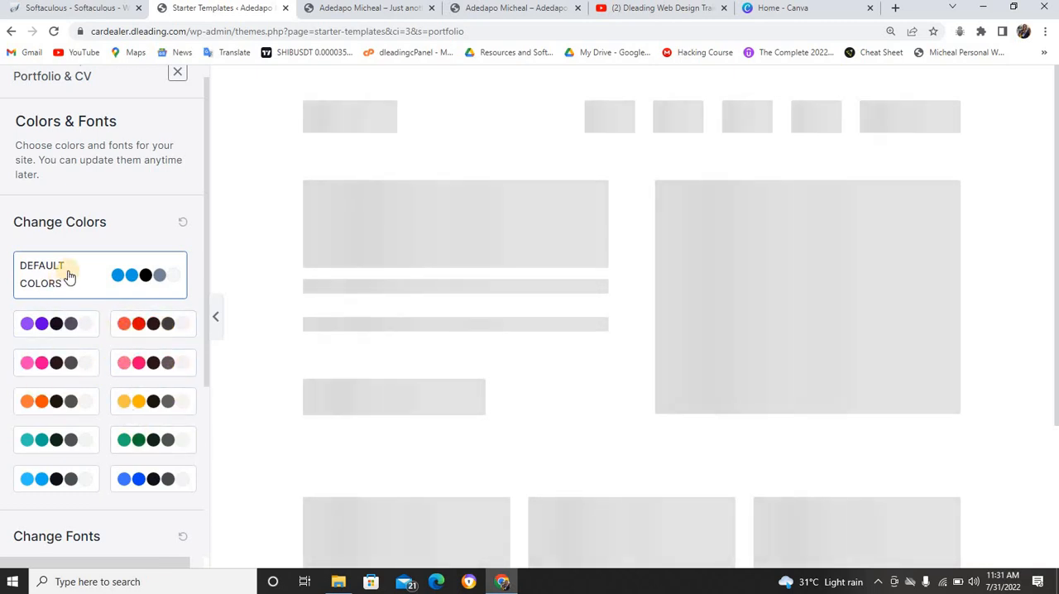
{"action": "scroll", "coordinate": [129, 364], "scroll_direction": "down", "scroll_amount": 3}
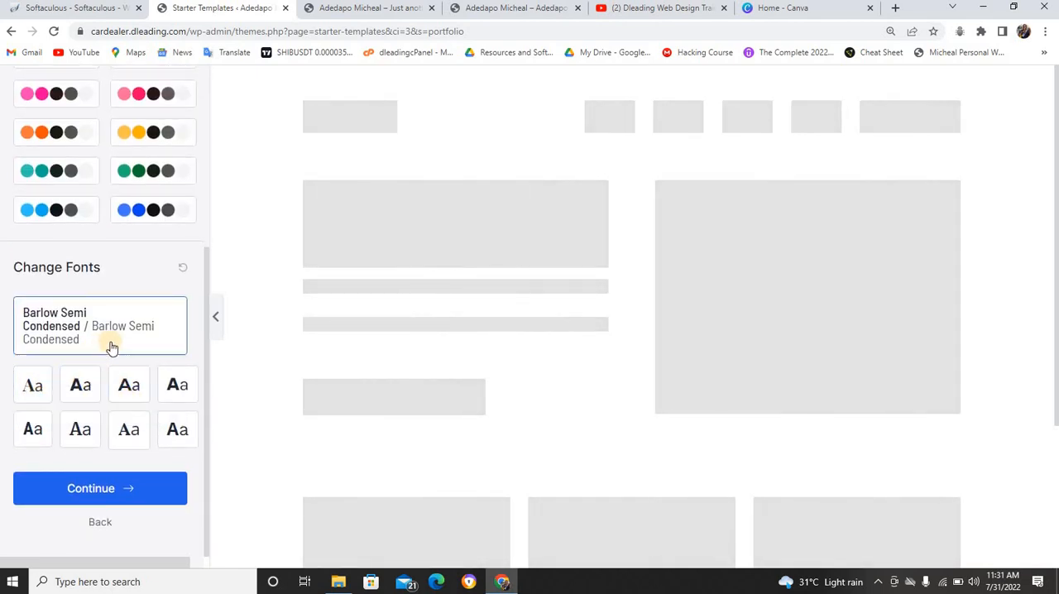
{"action": "left_click", "coordinate": [97, 489]}
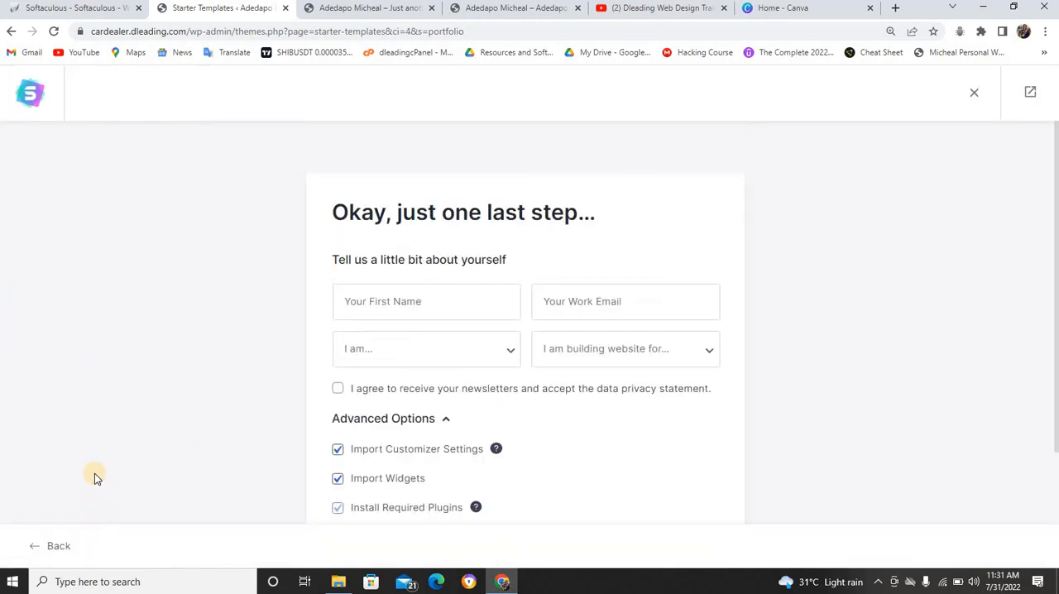
{"action": "scroll", "coordinate": [482, 267], "scroll_direction": "down", "scroll_amount": 2}
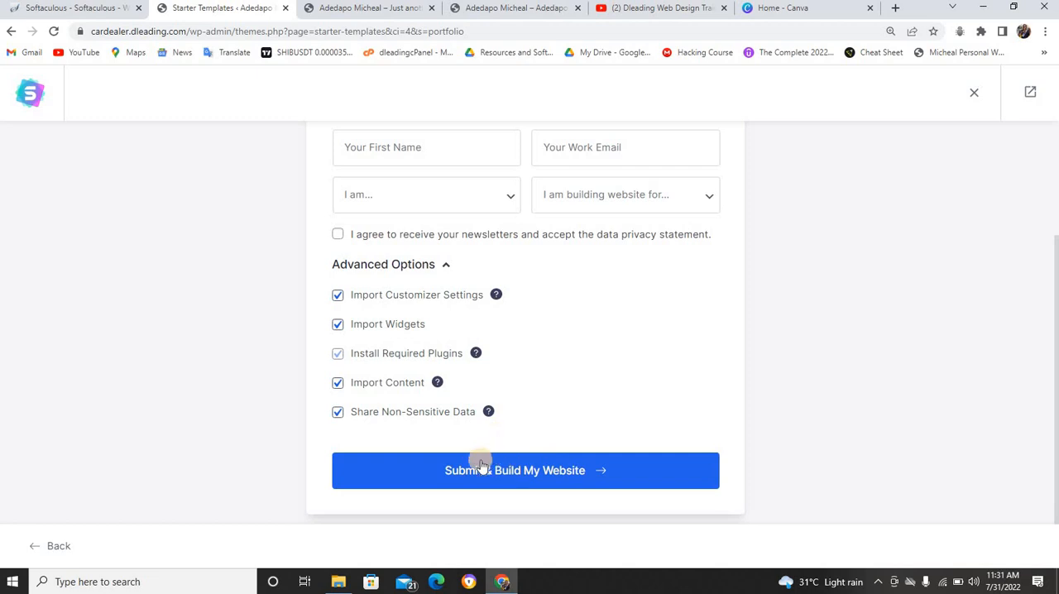
{"action": "left_click", "coordinate": [532, 471]}
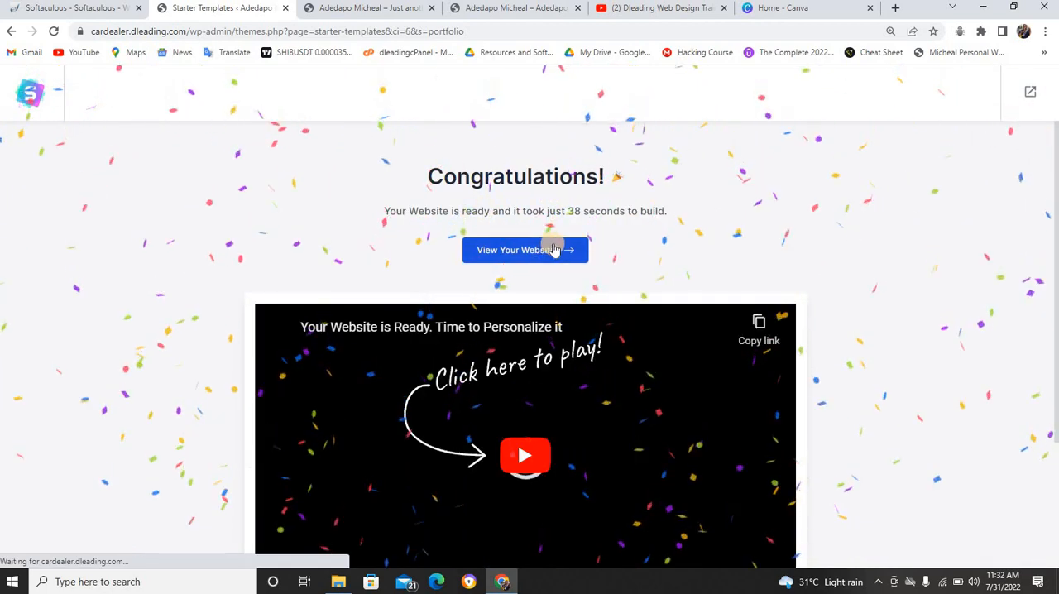
Reload the cardealer.dleading.com homepage, close the Starter Templates page, and compare the imported page with the example site cv.dleading.com
{"action": "left_click", "coordinate": [359, 12]}
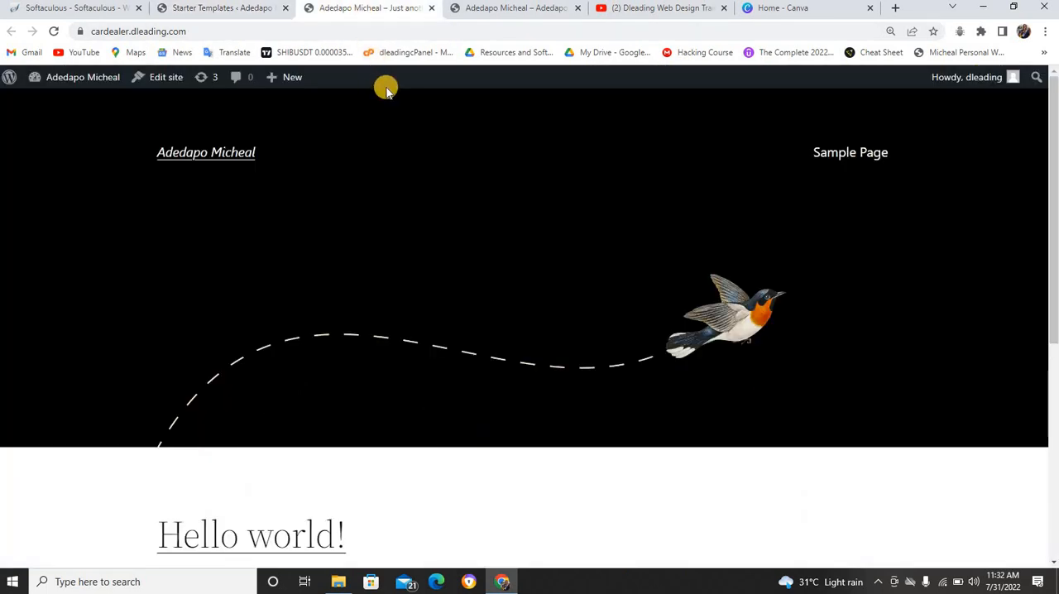
{"action": "key", "text": "F5"}
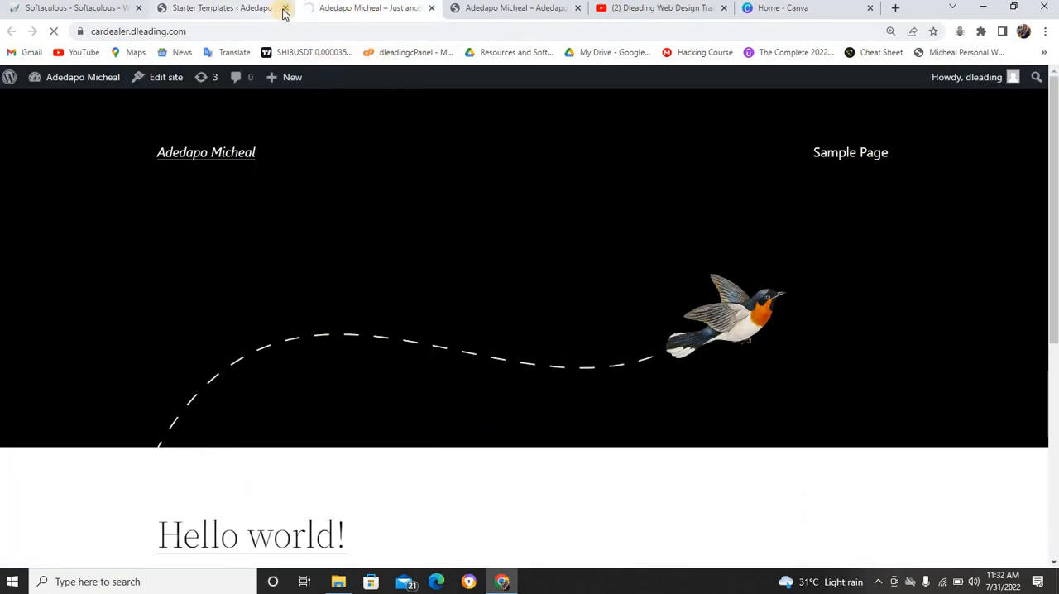
{"action": "left_click", "coordinate": [284, 8]}
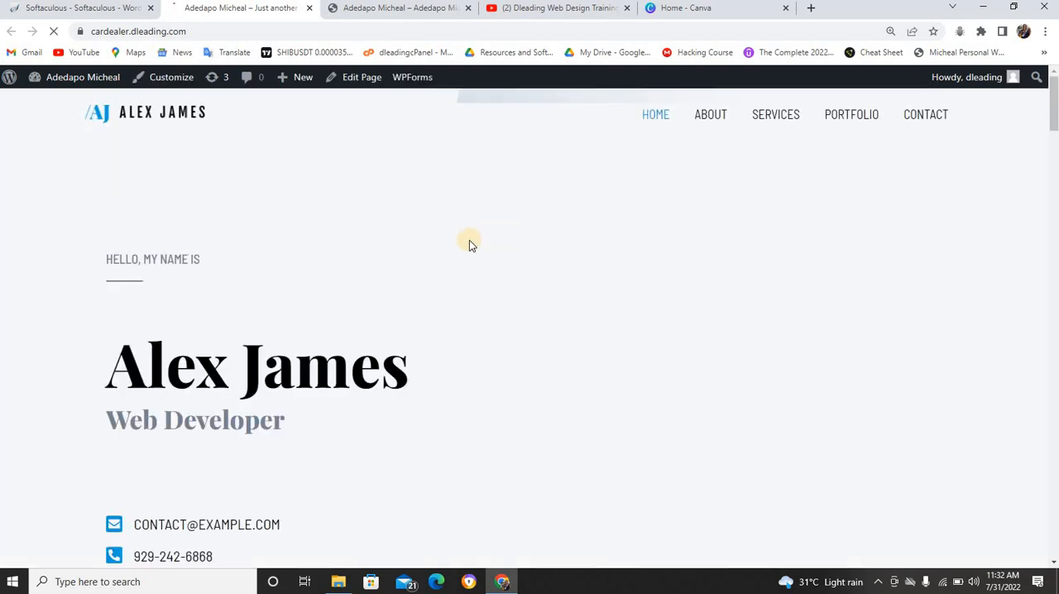
{"action": "scroll", "coordinate": [465, 245], "scroll_direction": "down", "scroll_amount": 12}
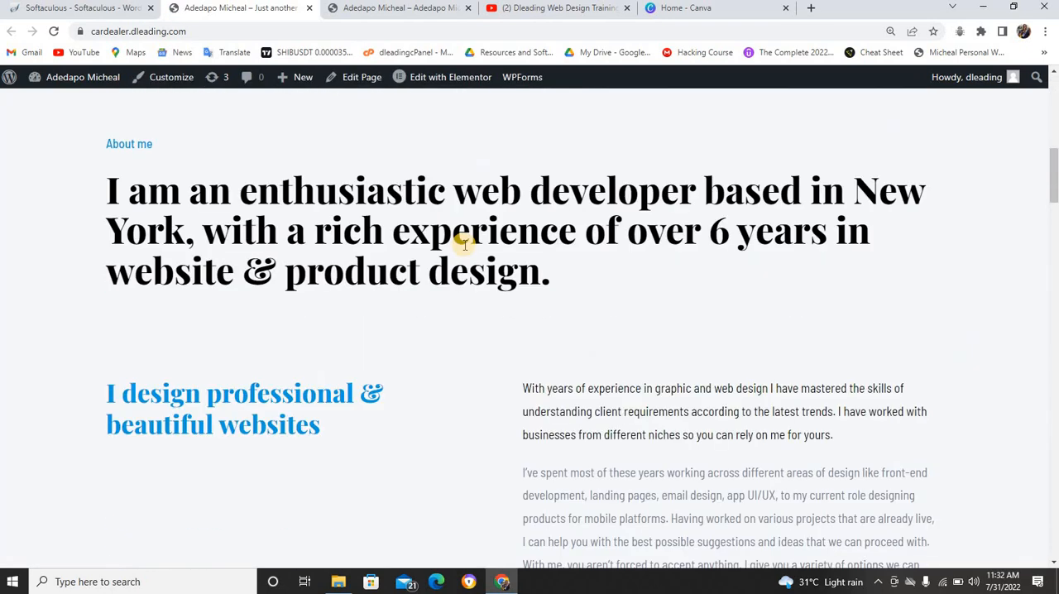
{"action": "scroll", "coordinate": [465, 245], "scroll_direction": "down", "scroll_amount": 3}
{"action": "scroll", "coordinate": [465, 245], "scroll_direction": "up", "scroll_amount": 15}
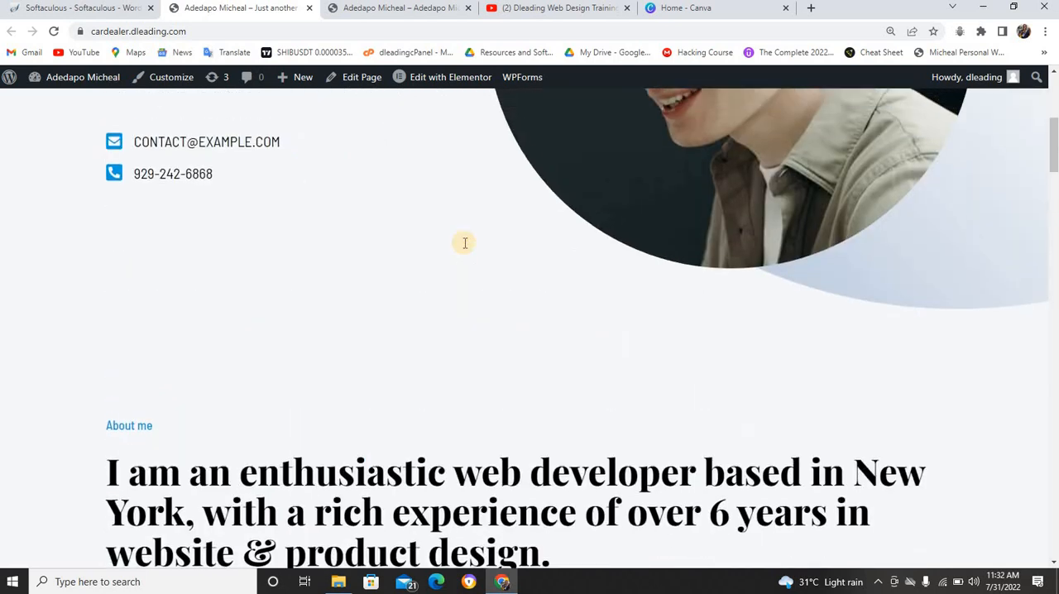
{"action": "scroll", "coordinate": [465, 244], "scroll_direction": "up", "scroll_amount": 1}
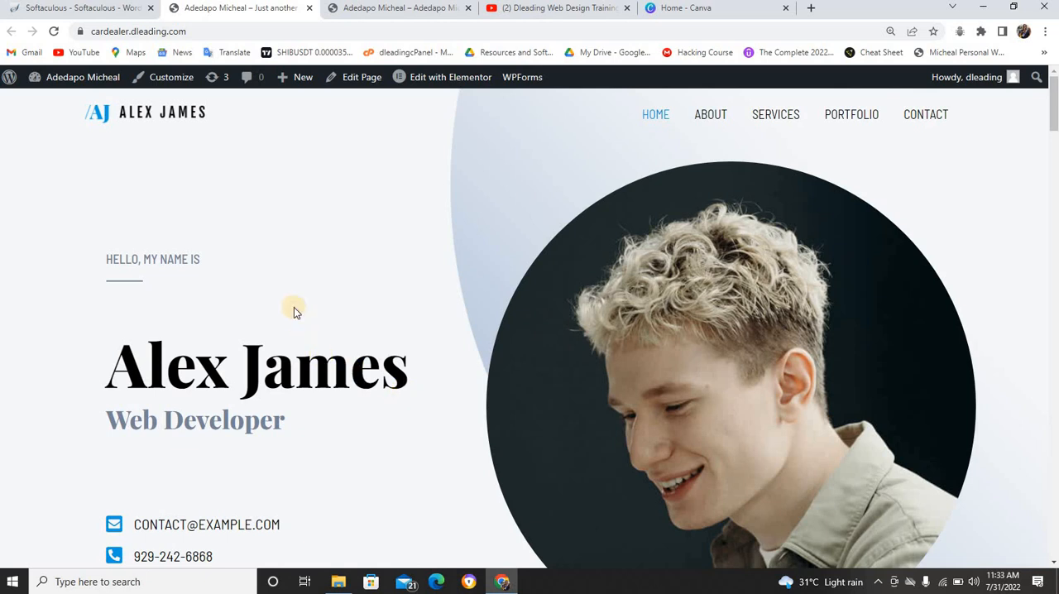
{"action": "left_click", "coordinate": [402, 13]}
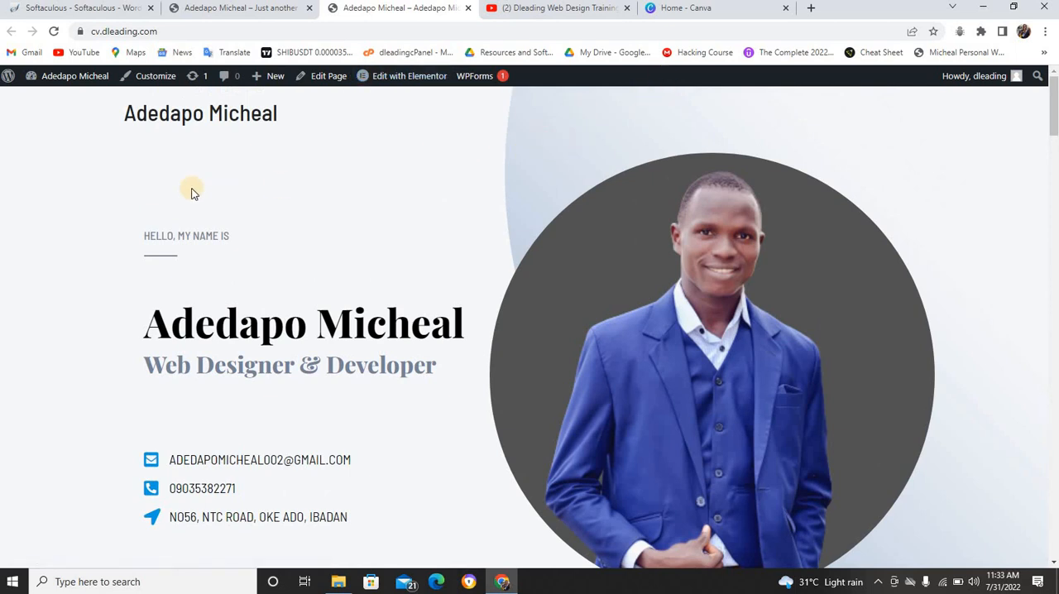
{"action": "left_click", "coordinate": [245, 8]}
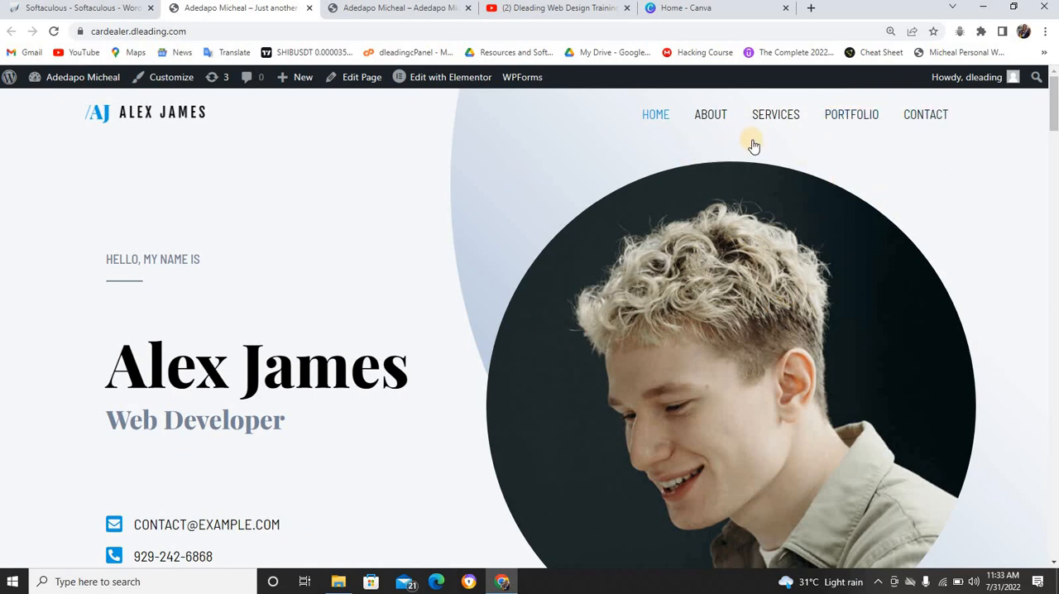
Open the cardealer.dleading.com homepage for editing with Elementor in a new browser tab
{"action": "right_click", "coordinate": [448, 81]}
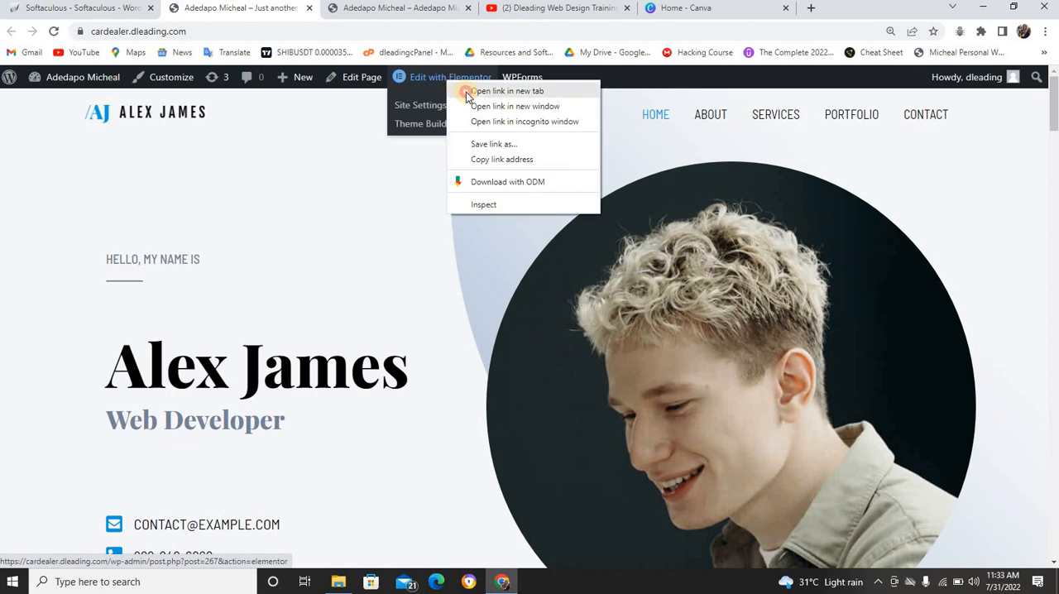
{"action": "left_click", "coordinate": [469, 91]}
{"action": "left_click", "coordinate": [403, 12]}
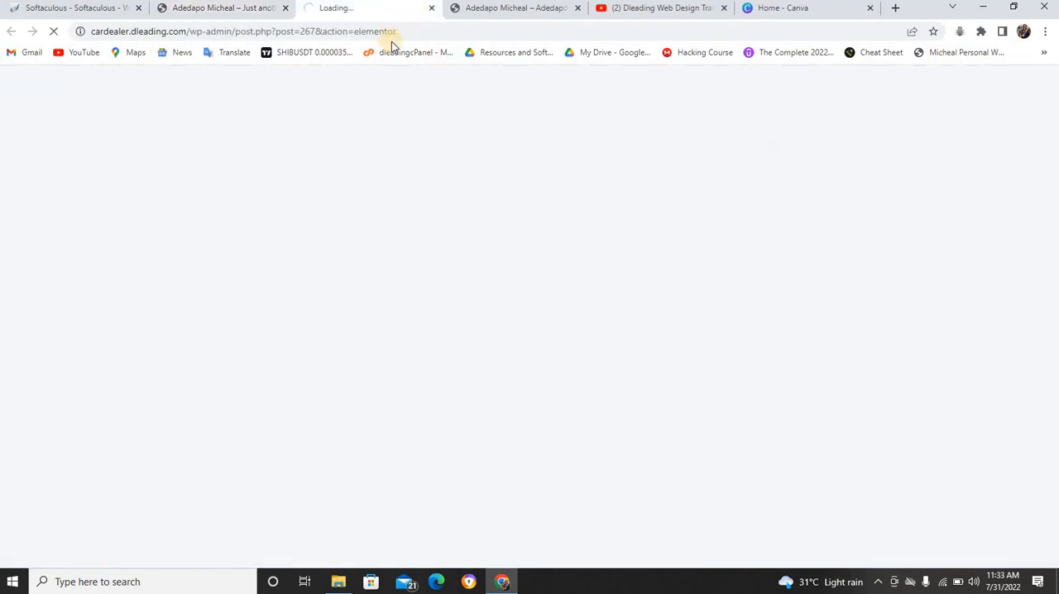
{"action": "left_click", "coordinate": [262, 9]}
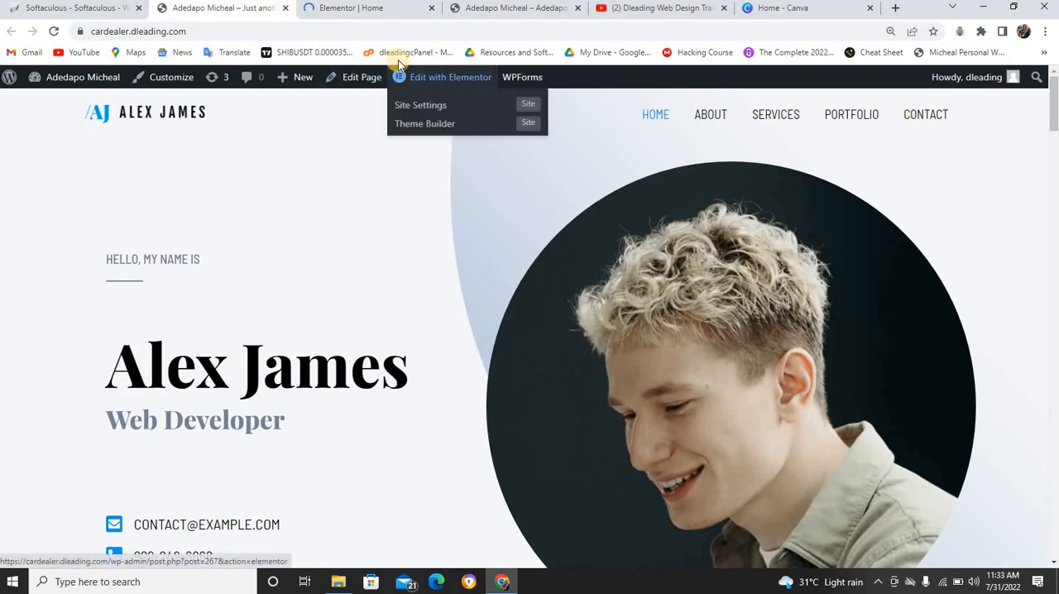
{"action": "left_click", "coordinate": [369, 14]}
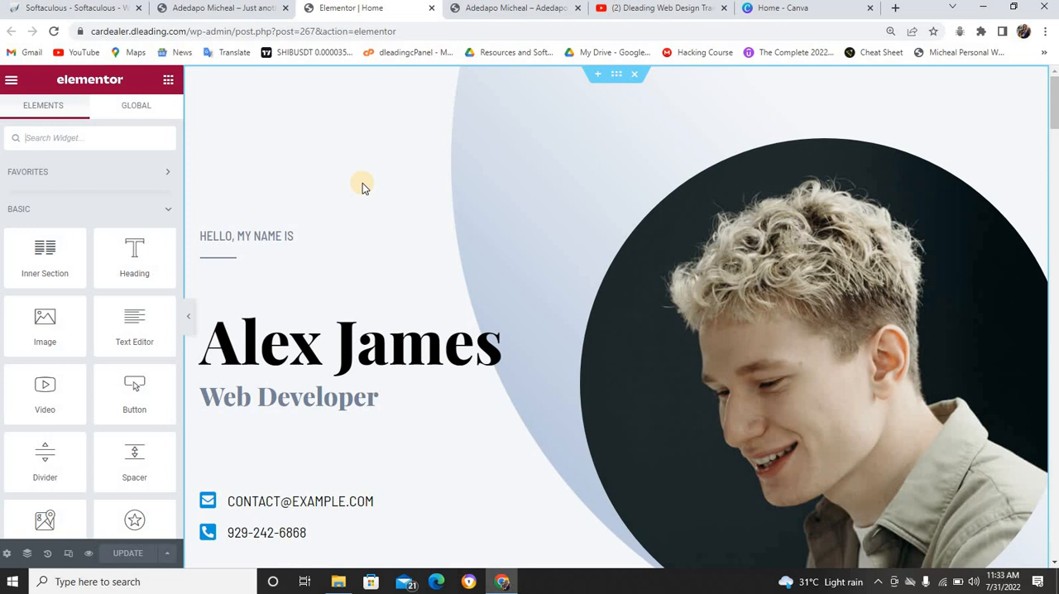
Switch to YouTube and look through the playlists of the Dleading Web Design Training channel
{"action": "left_click", "coordinate": [656, 8]}
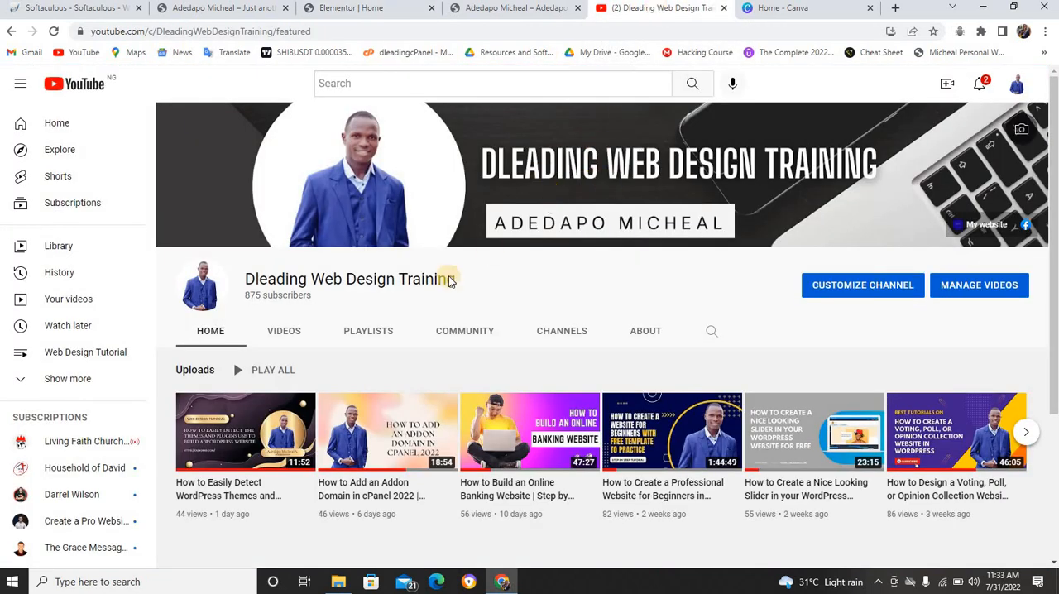
{"action": "left_click", "coordinate": [383, 330]}
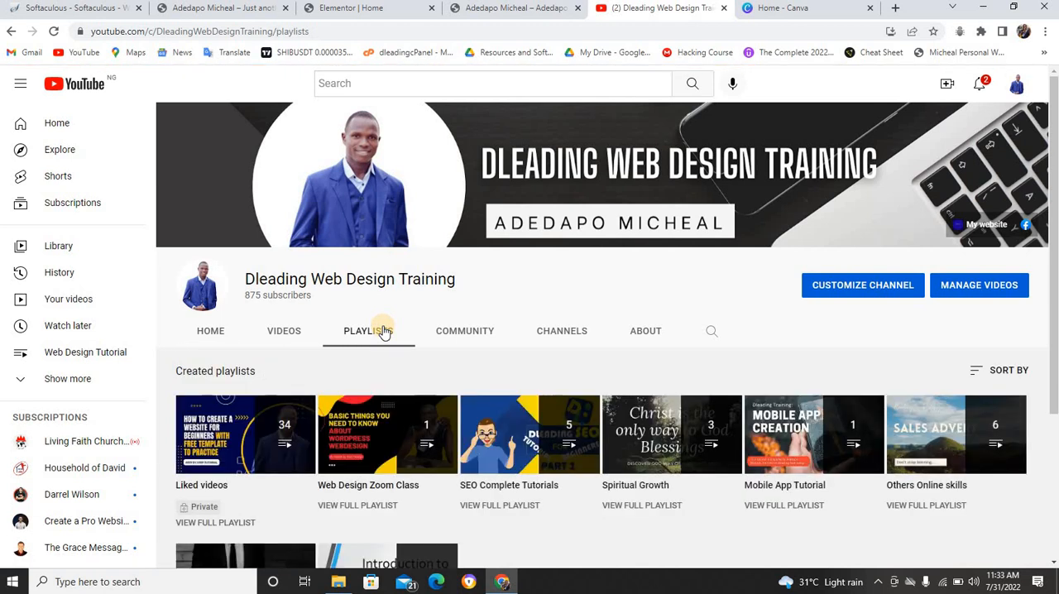
{"action": "scroll", "coordinate": [402, 345], "scroll_direction": "down", "scroll_amount": 3}
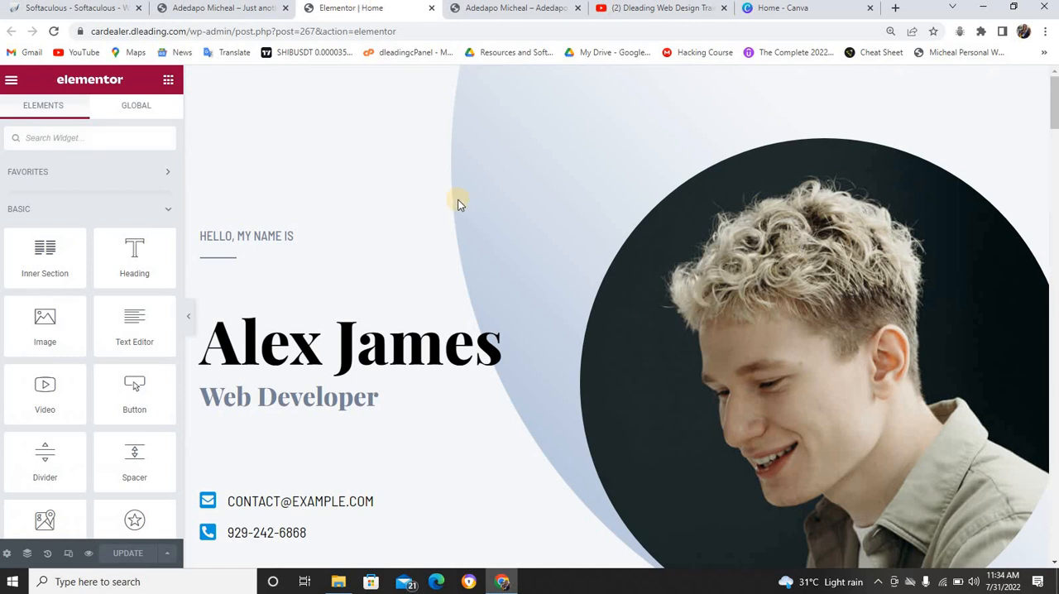
In the Elementor editor, replace the main name heading in the hero section with the site owner's full name
{"action": "left_click", "coordinate": [340, 331]}
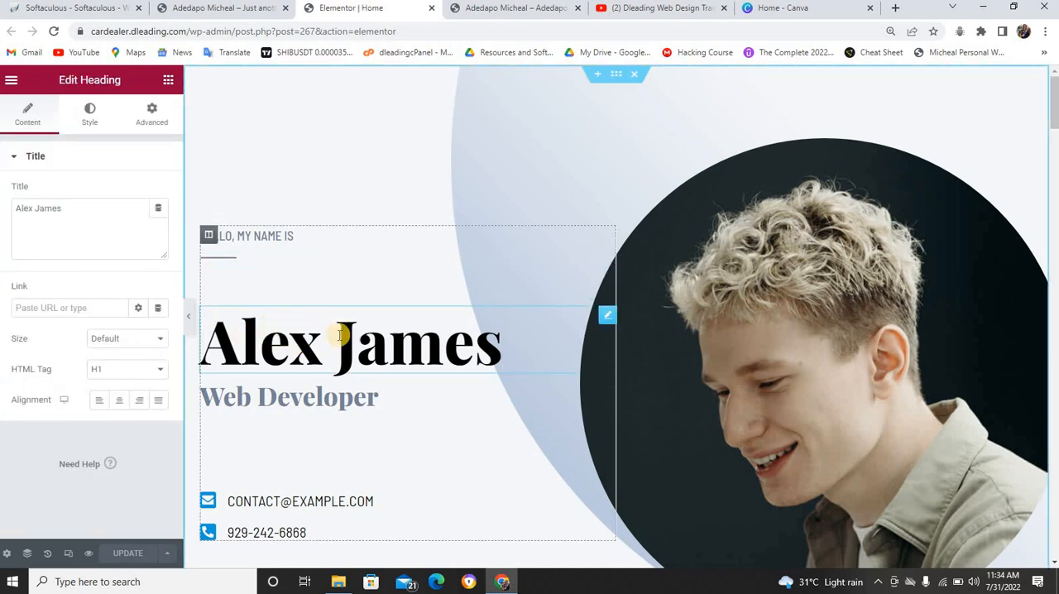
{"action": "left_click", "coordinate": [351, 359]}
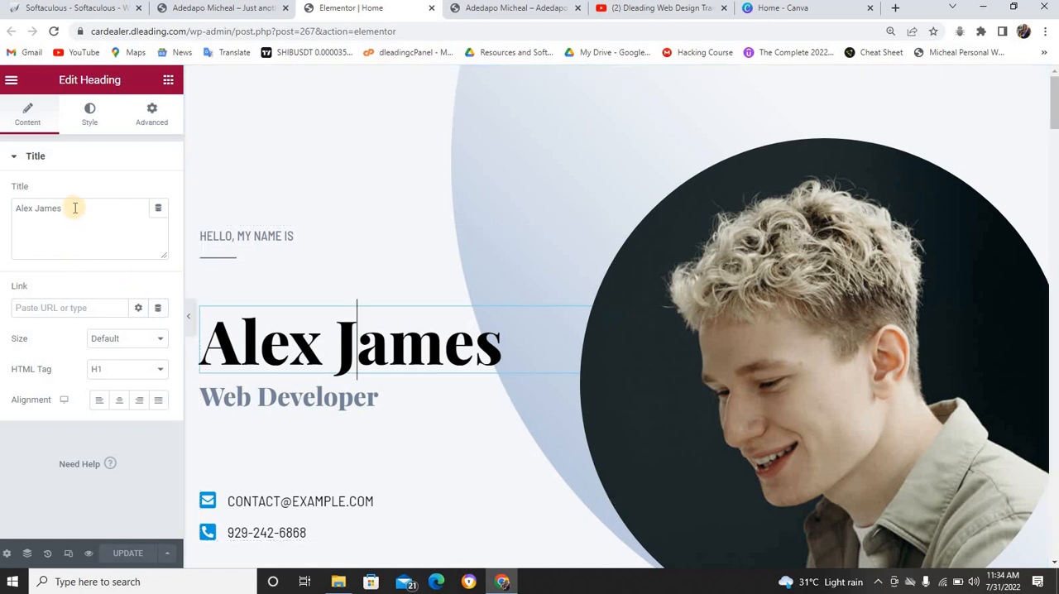
{"action": "left_click_drag", "start_coordinate": [74, 208], "coordinate": [3, 214]}
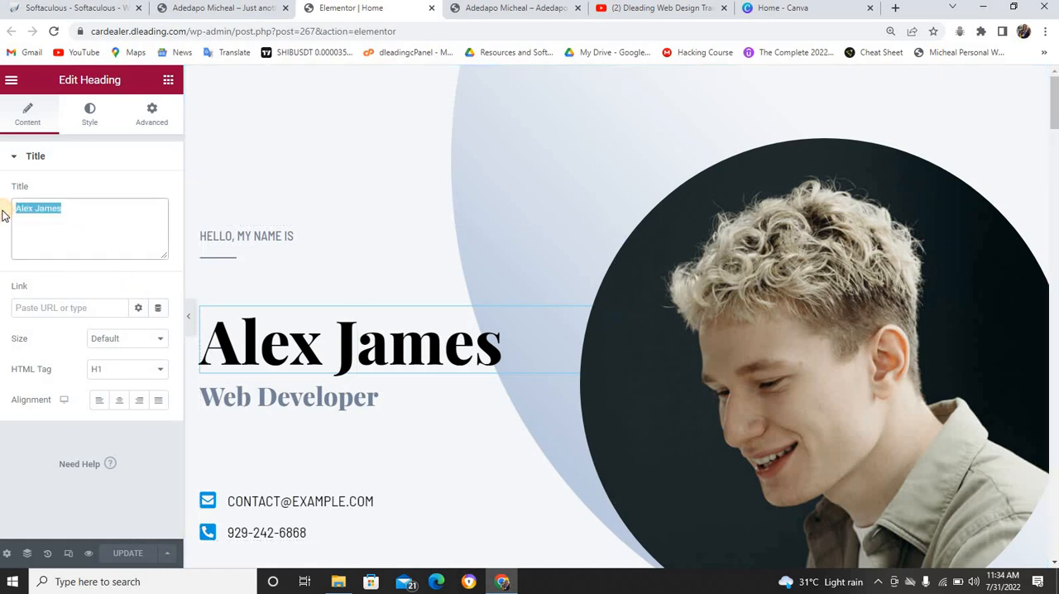
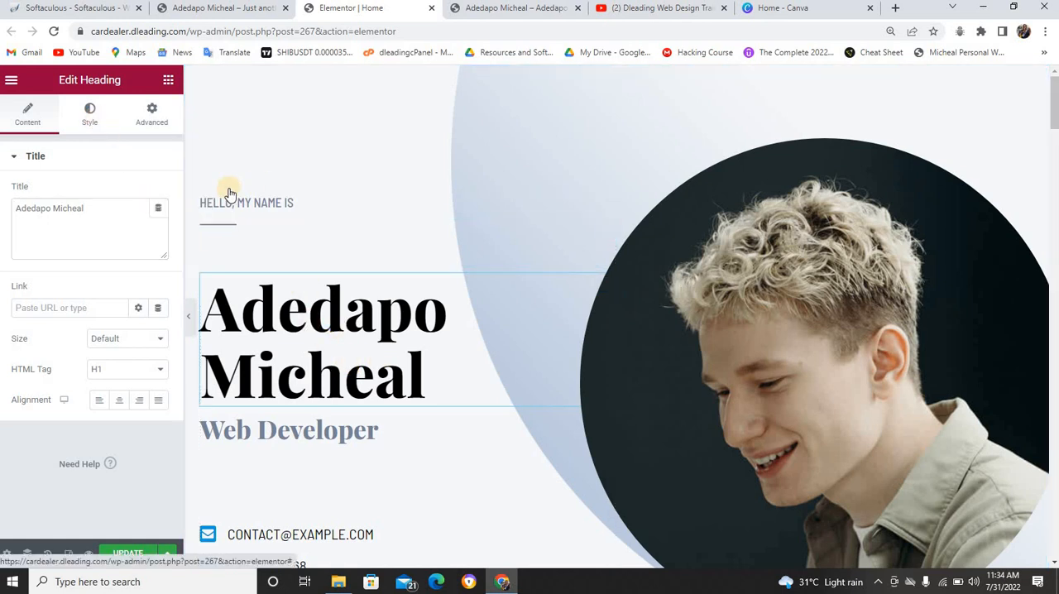
Set the main name heading's typography size to 60 px
{"action": "left_click", "coordinate": [90, 116]}
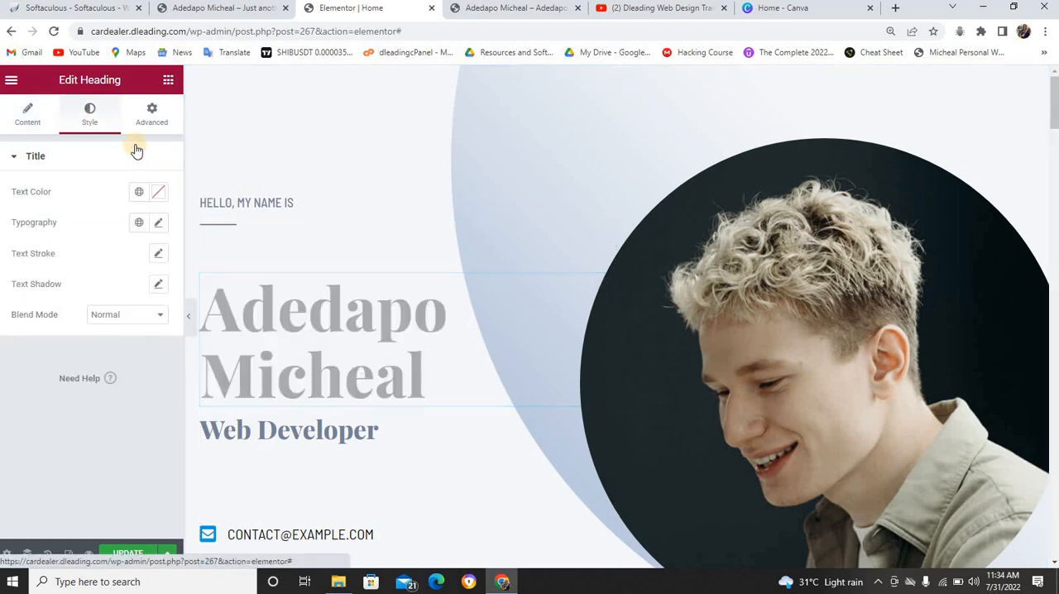
{"action": "left_click", "coordinate": [160, 225]}
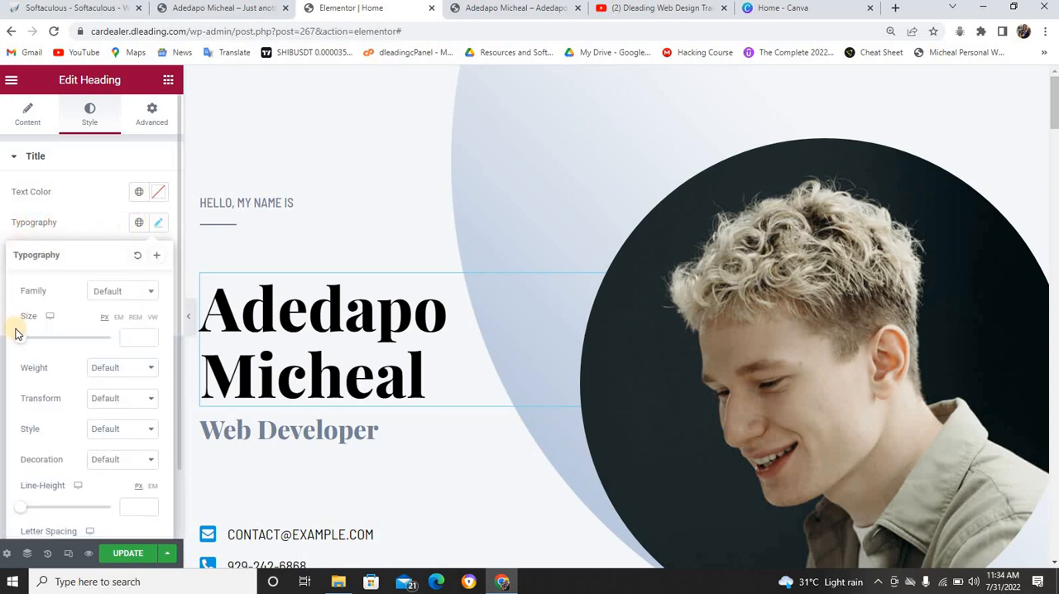
{"action": "left_click_drag", "start_coordinate": [20, 337], "coordinate": [47, 336]}
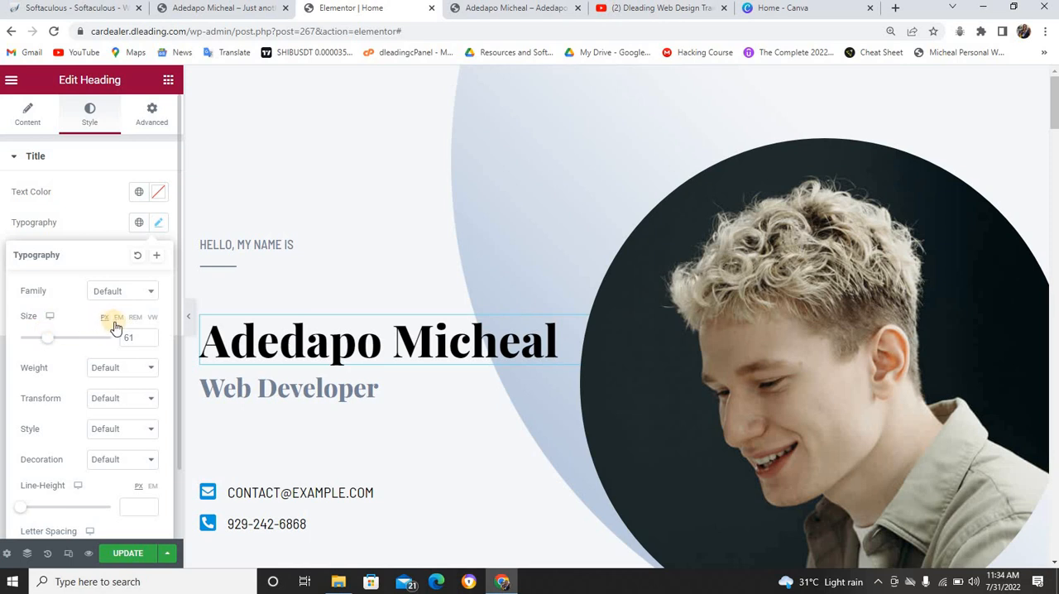
{"action": "left_click", "coordinate": [148, 342]}
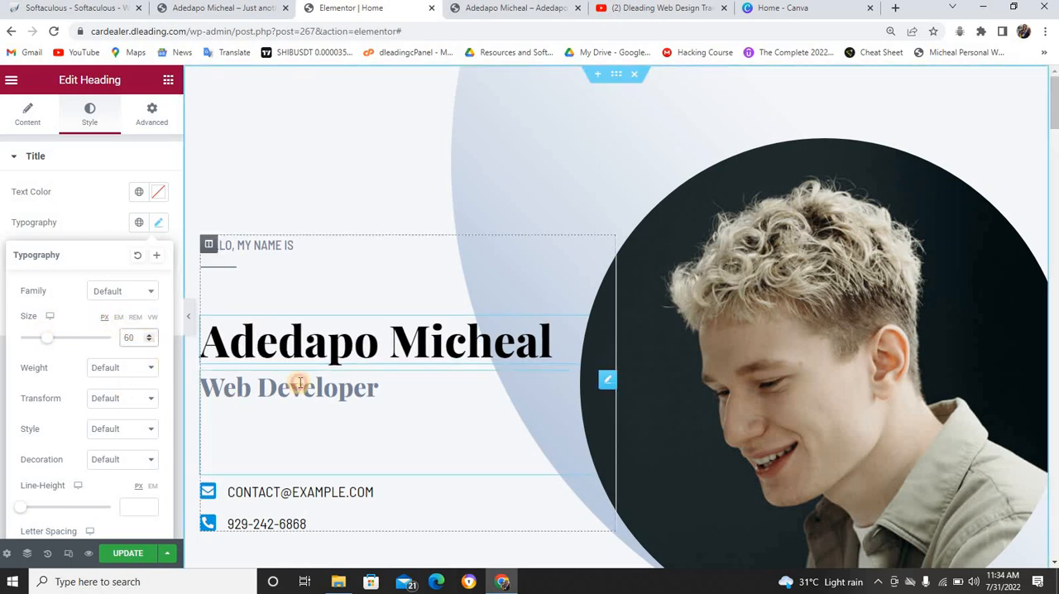
Change the subtitle heading under the main name to "Web Designer & Developer"
{"action": "left_click", "coordinate": [258, 379]}
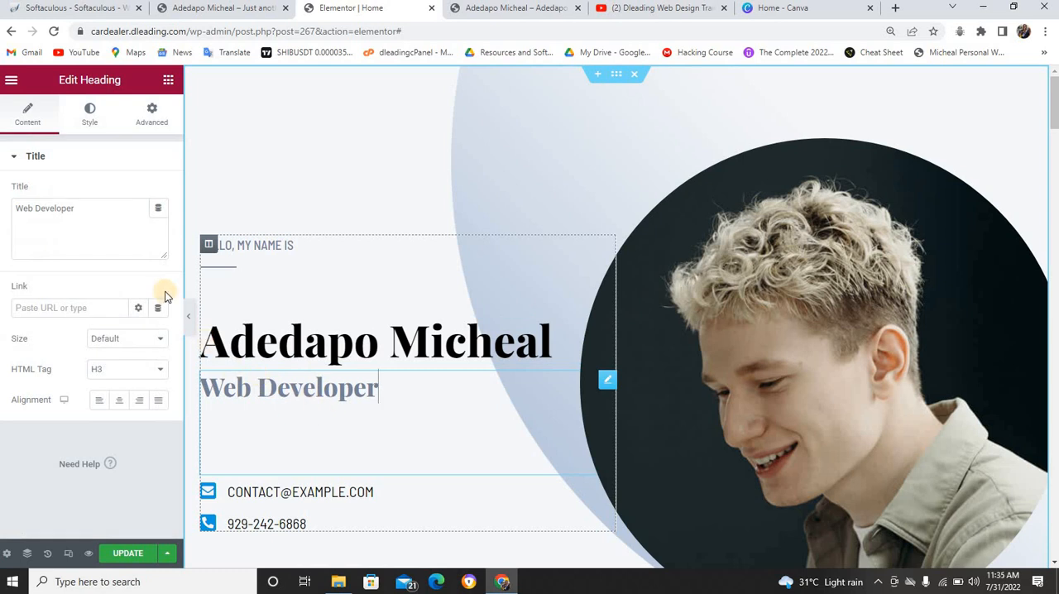
{"action": "left_click", "coordinate": [33, 208]}
{"action": "type", "text": "Desi"}
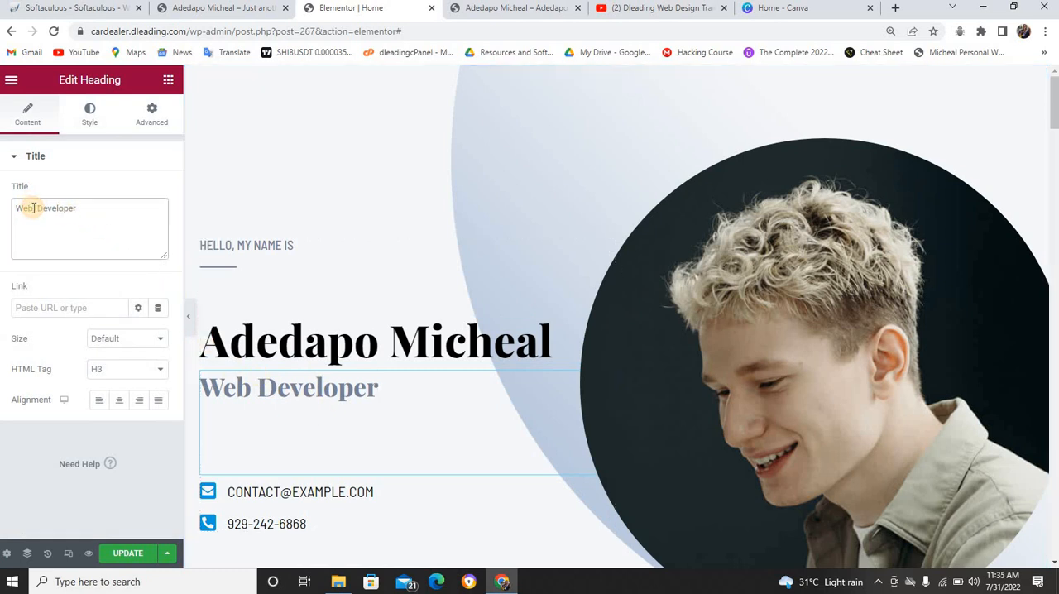
{"action": "type", "text": "gner"}
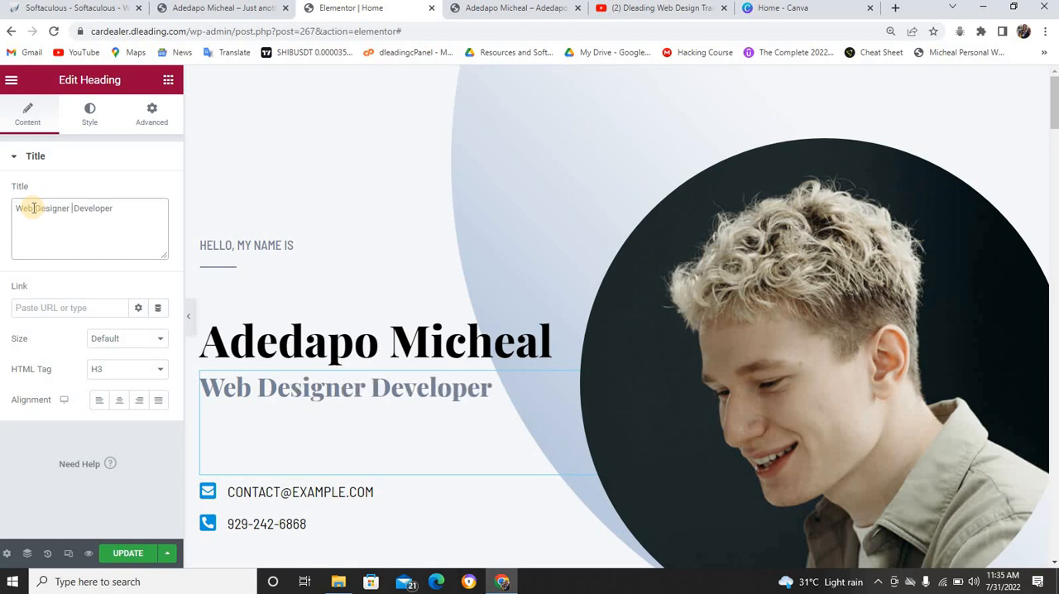
{"action": "type", "text": " &"}
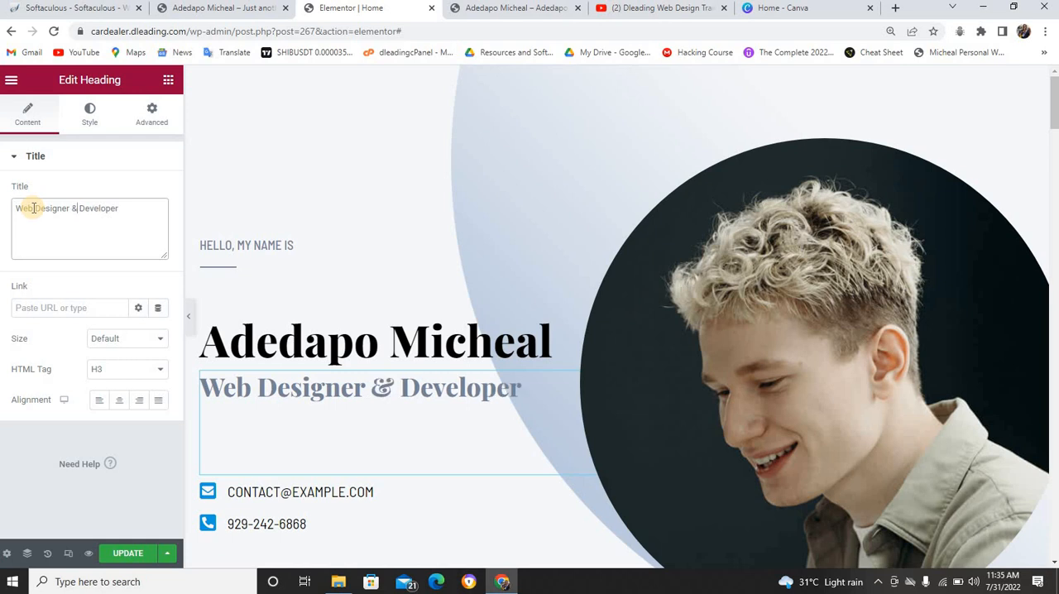
Replace the text of the email item in the hero section's contact icon list with the site owner's email address
{"action": "left_click", "coordinate": [314, 491]}
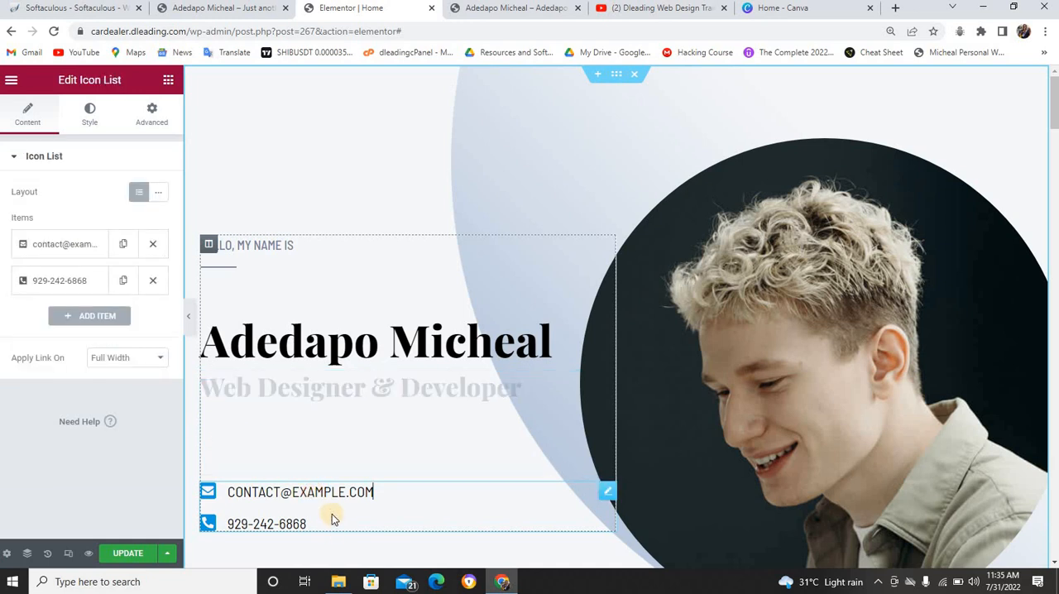
{"action": "left_click", "coordinate": [54, 243]}
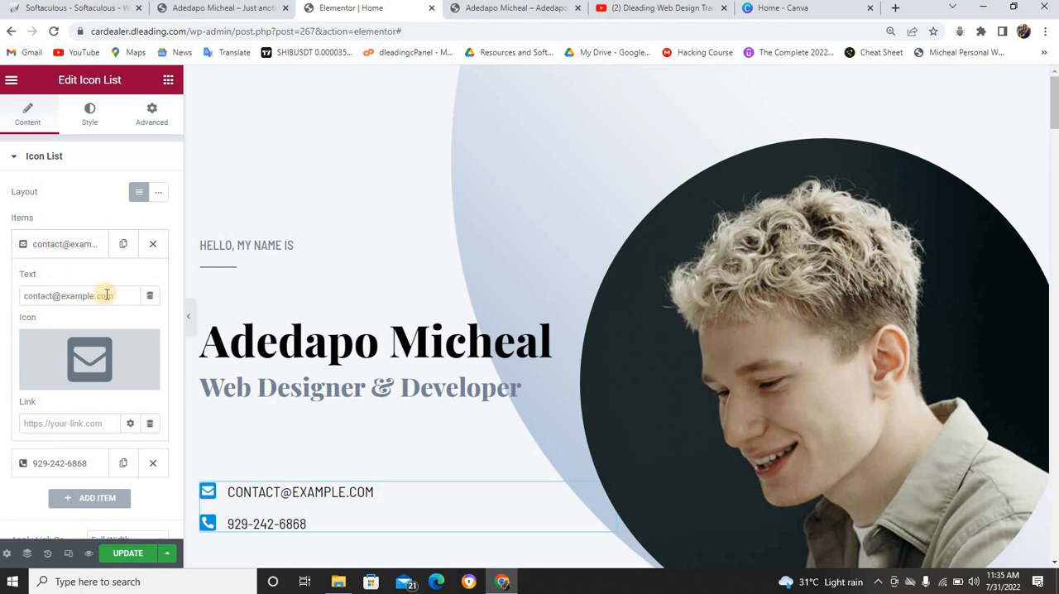
{"action": "left_click_drag", "start_coordinate": [108, 296], "coordinate": [14, 301]}
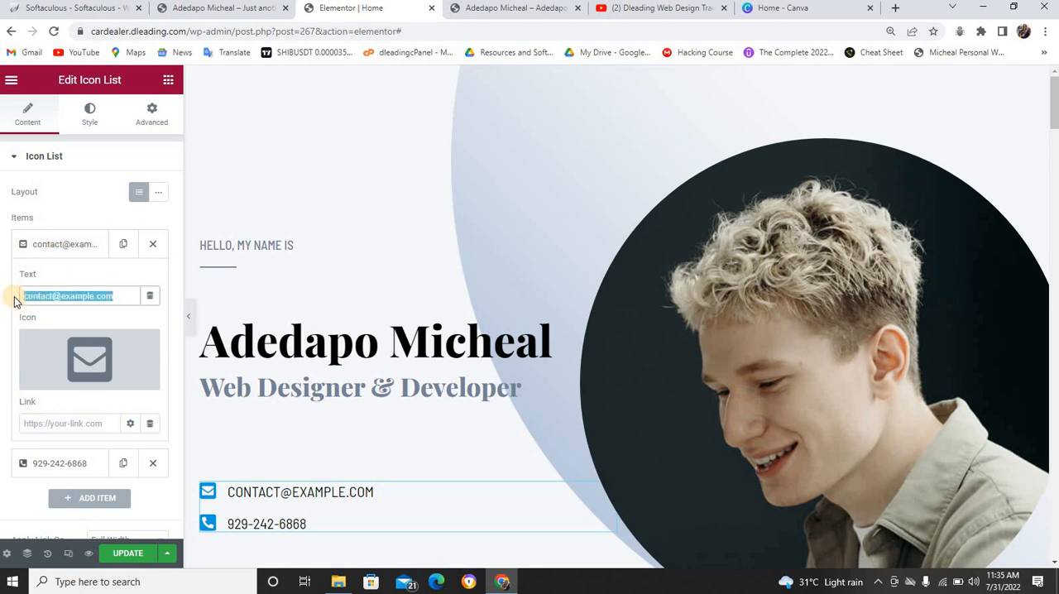
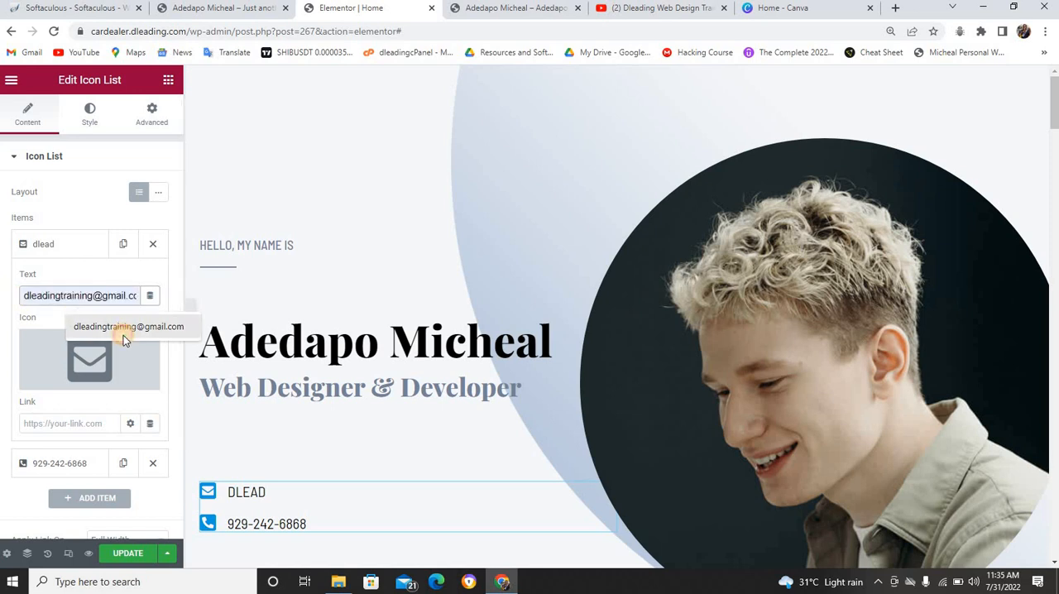
{"action": "left_click", "coordinate": [124, 331]}
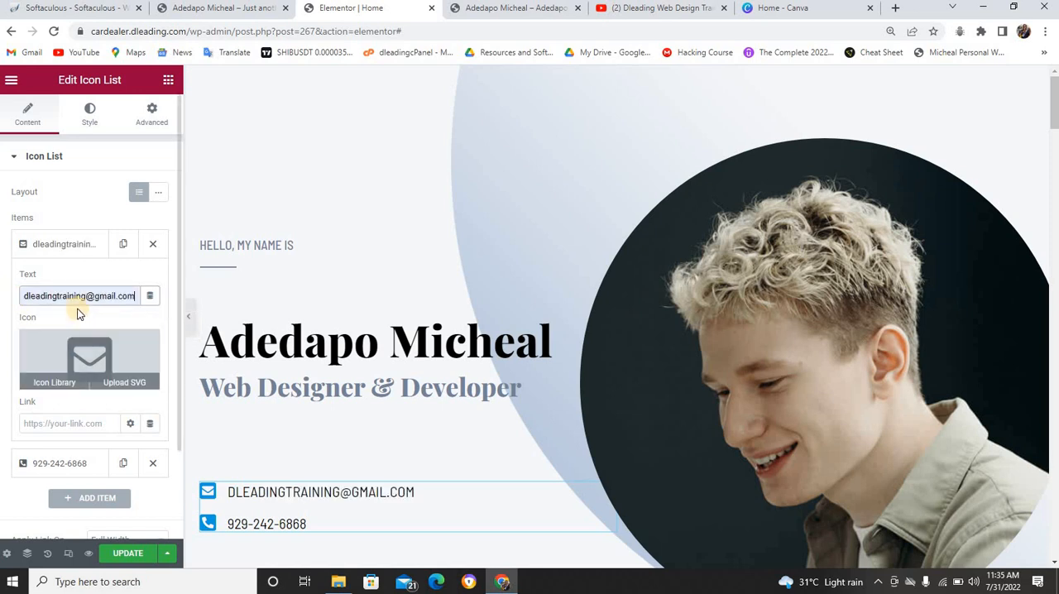
Link the email item to "mailto:" followed by the same email address copied from its text
{"action": "double_click", "coordinate": [76, 296]}
{"action": "triple_click", "coordinate": [76, 296]}
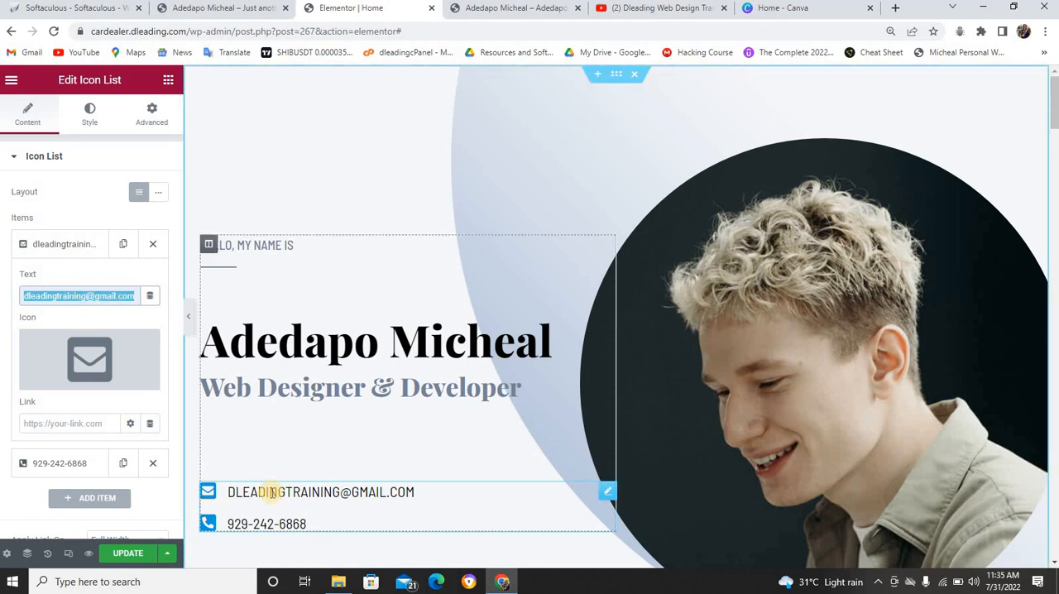
{"action": "left_click", "coordinate": [98, 416]}
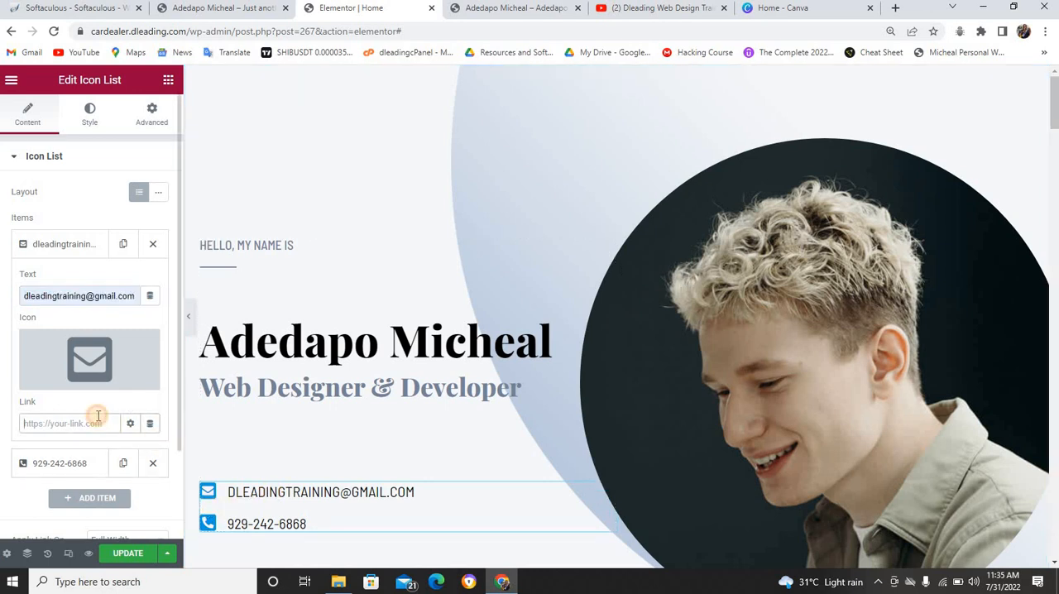
{"action": "type", "text": "m"}
{"action": "type", "text": "ailto:"}
{"action": "key", "text": "ctrl+v"}
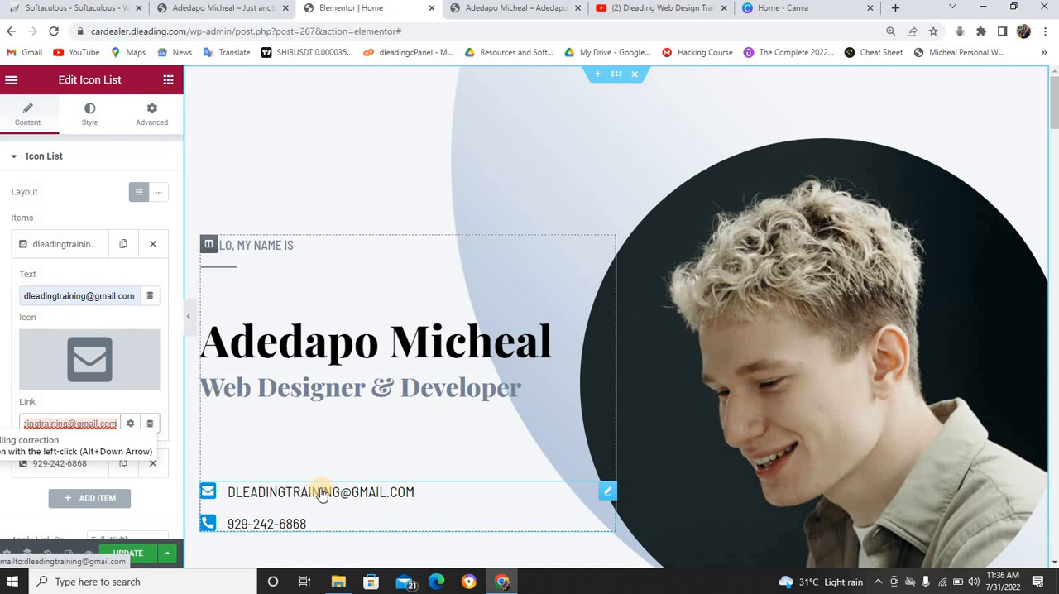
{"action": "left_click", "coordinate": [70, 245]}
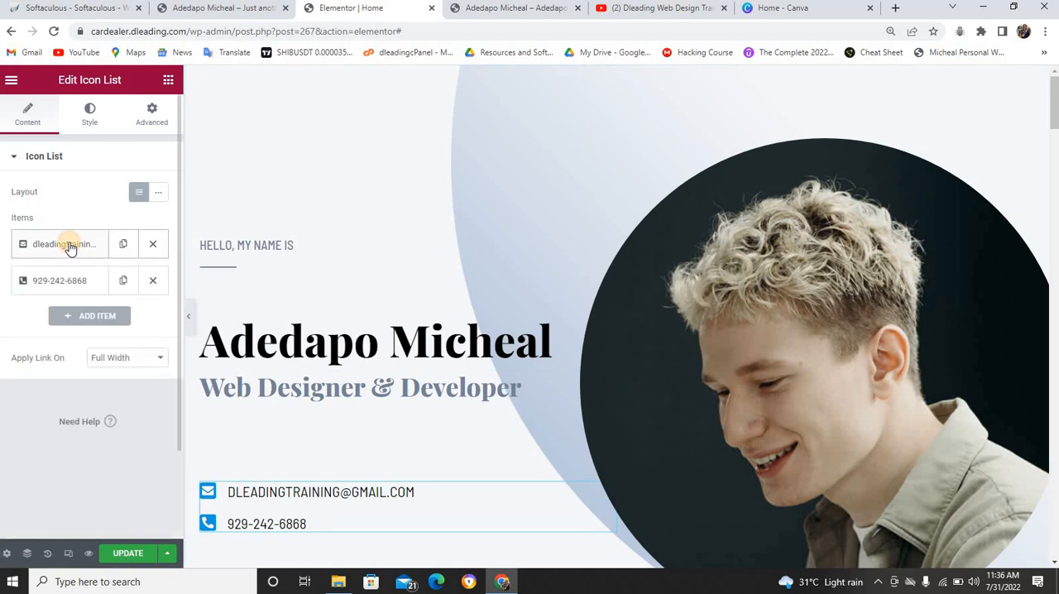
Replace the text of the phone item in the contact icon list with the site owner's phone number
{"action": "left_click", "coordinate": [63, 281]}
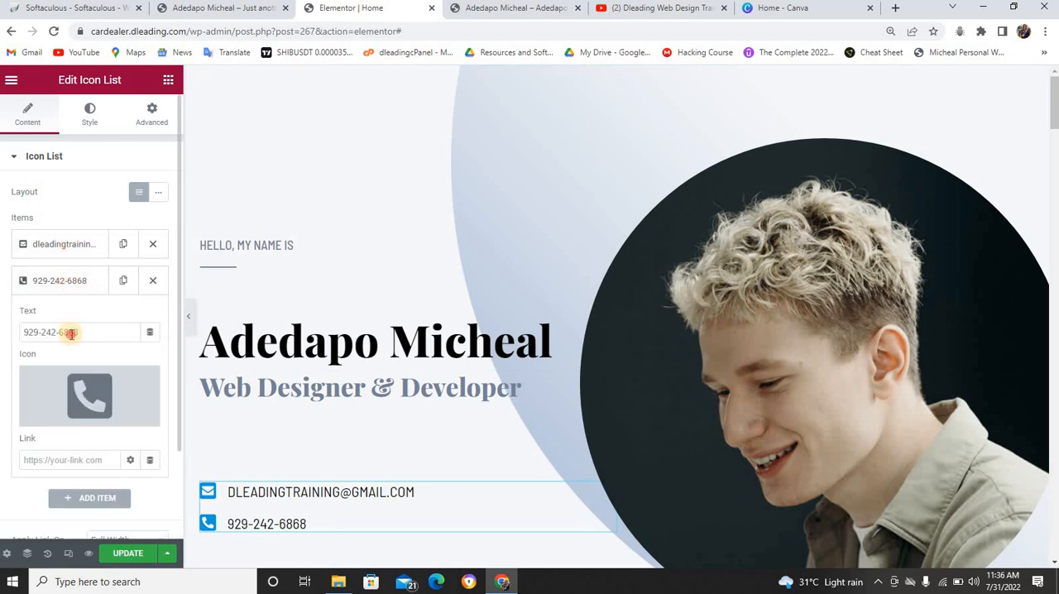
{"action": "triple_click", "coordinate": [71, 334]}
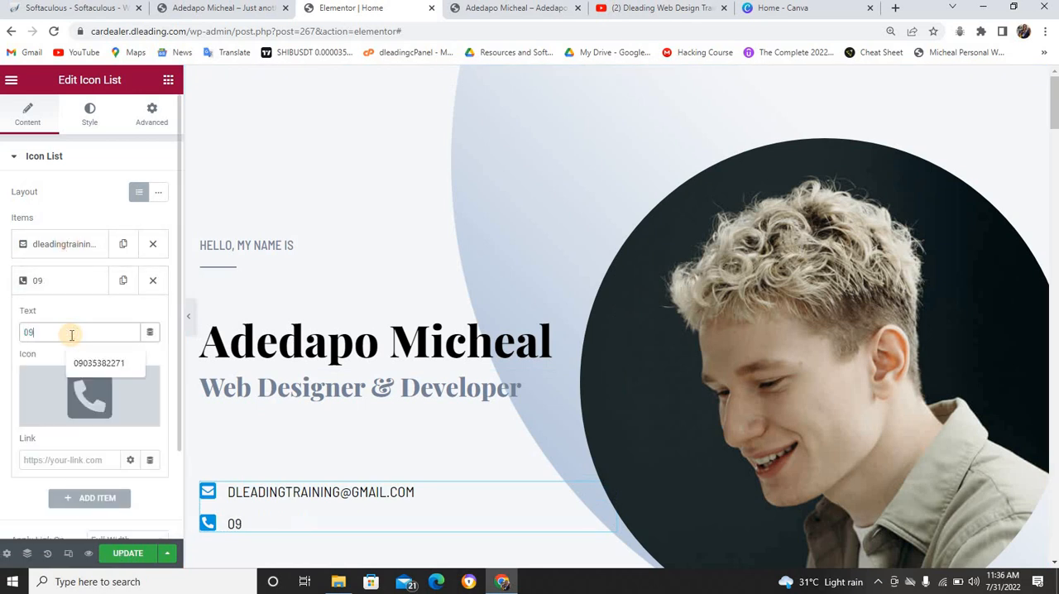
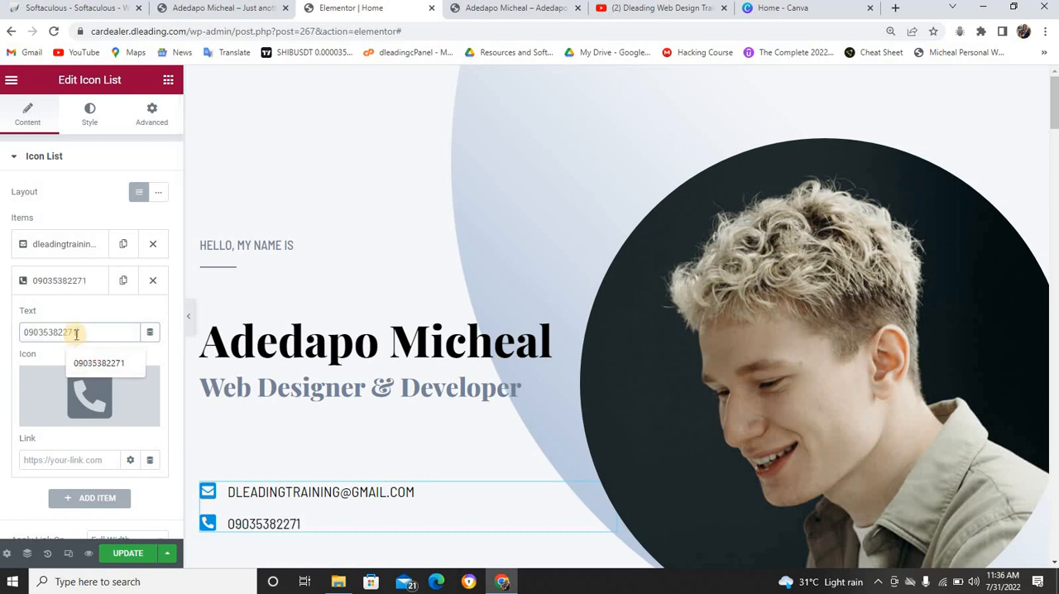
Link the phone item to "tel:" followed by the same phone number copied from its text
{"action": "double_click", "coordinate": [75, 331]}
{"action": "key", "text": "ctrl+c"}
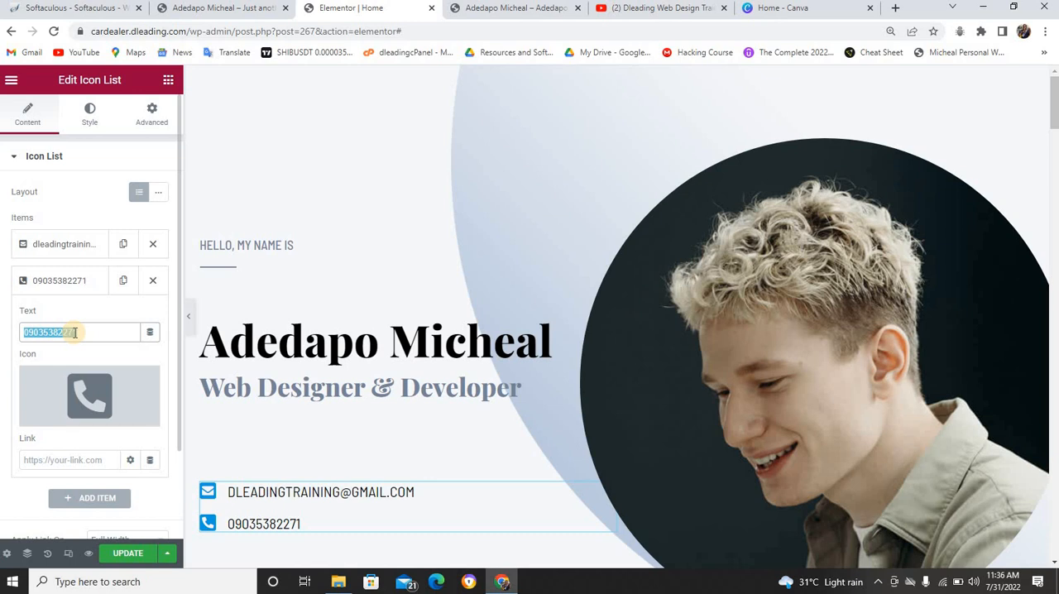
{"action": "left_click", "coordinate": [52, 463]}
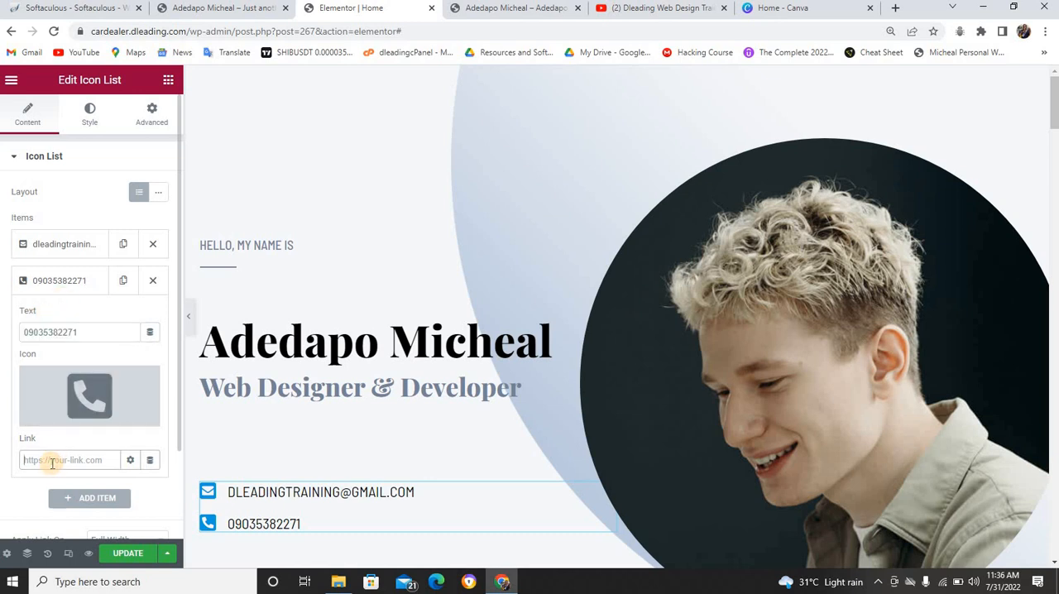
{"action": "type", "text": "tel:"}
{"action": "key", "text": "ctrl+v"}
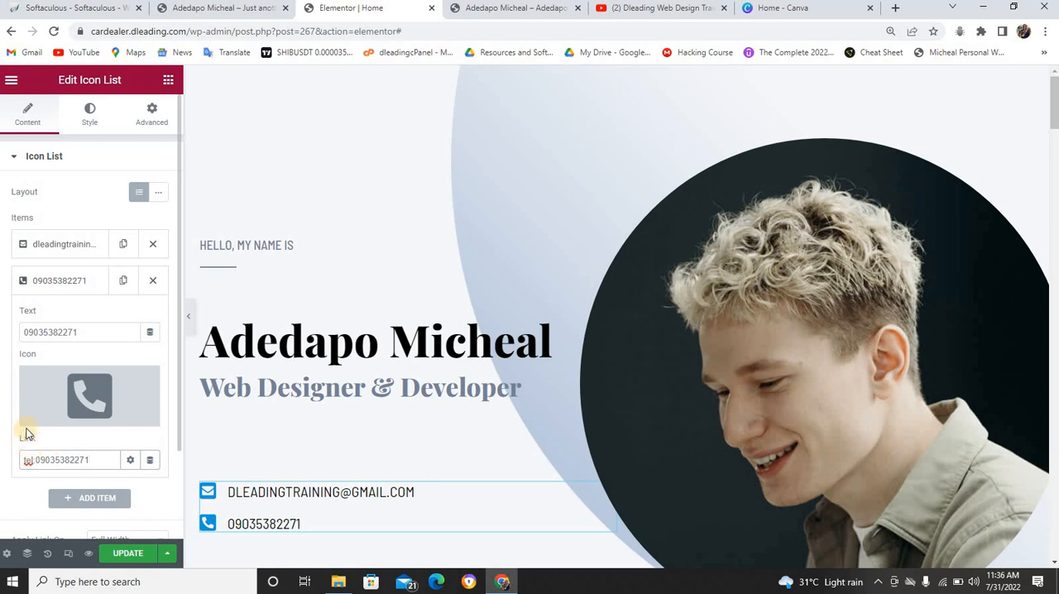
{"action": "left_click", "coordinate": [58, 285]}
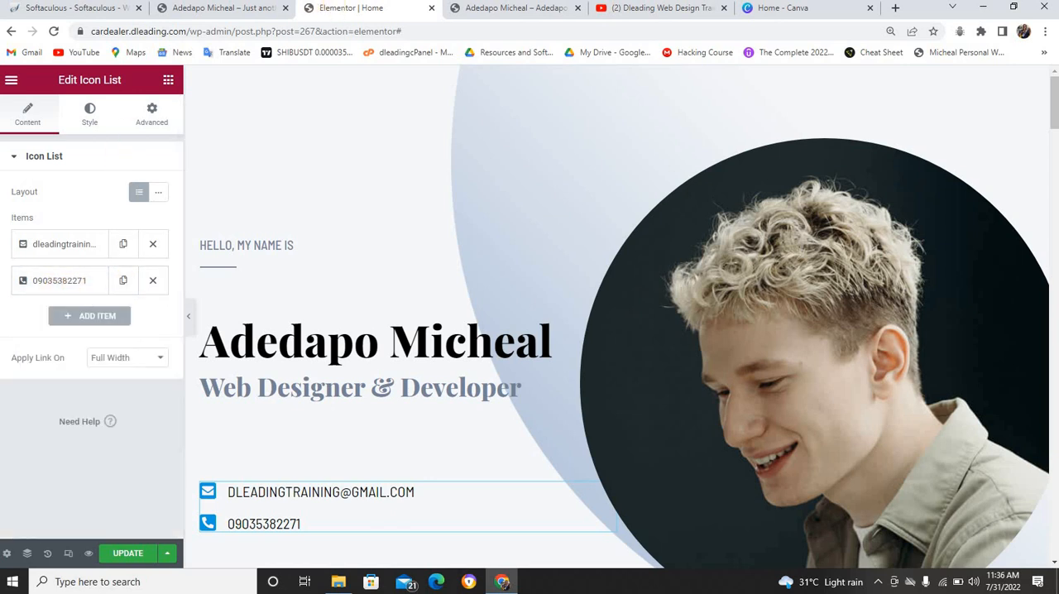
Test the phone link on the finished cv.dleading.com example site, then return to the Elementor editor
{"action": "left_click", "coordinate": [471, 9]}
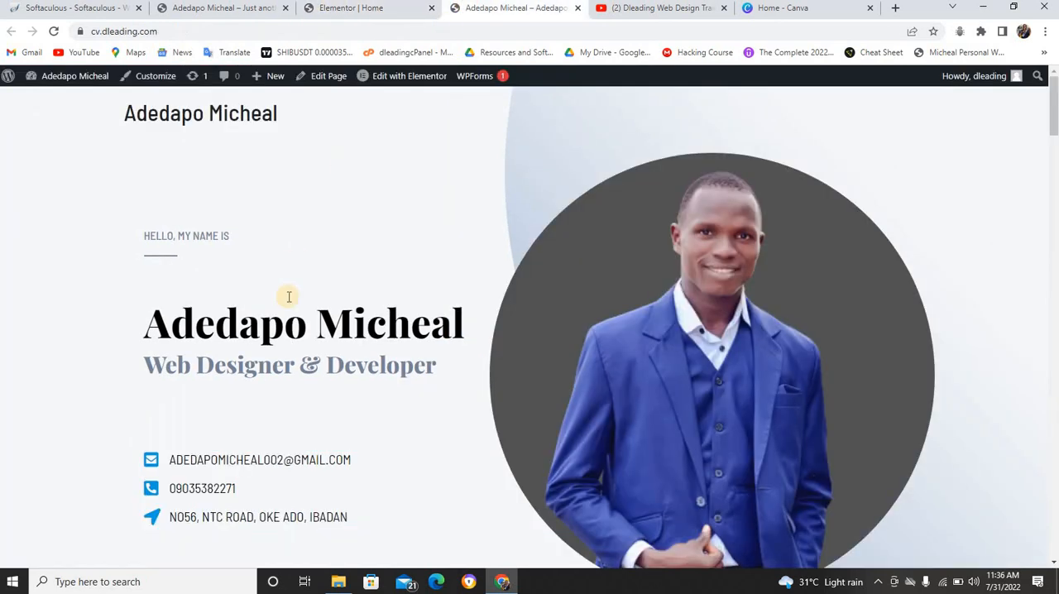
{"action": "left_click", "coordinate": [198, 489]}
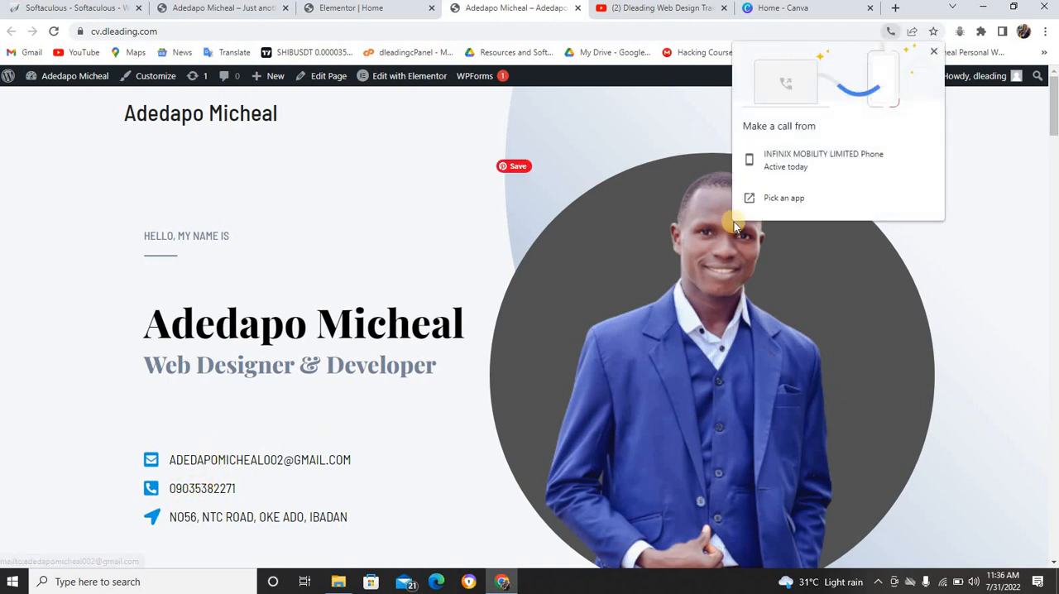
{"action": "left_click", "coordinate": [451, 211]}
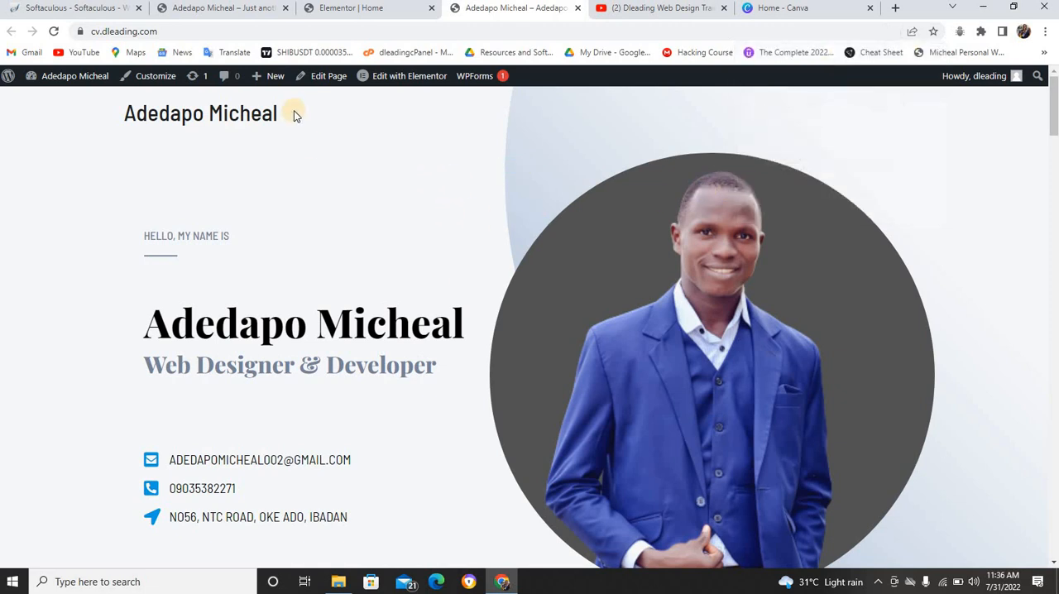
{"action": "left_click", "coordinate": [228, 9]}
{"action": "left_click", "coordinate": [343, 8]}
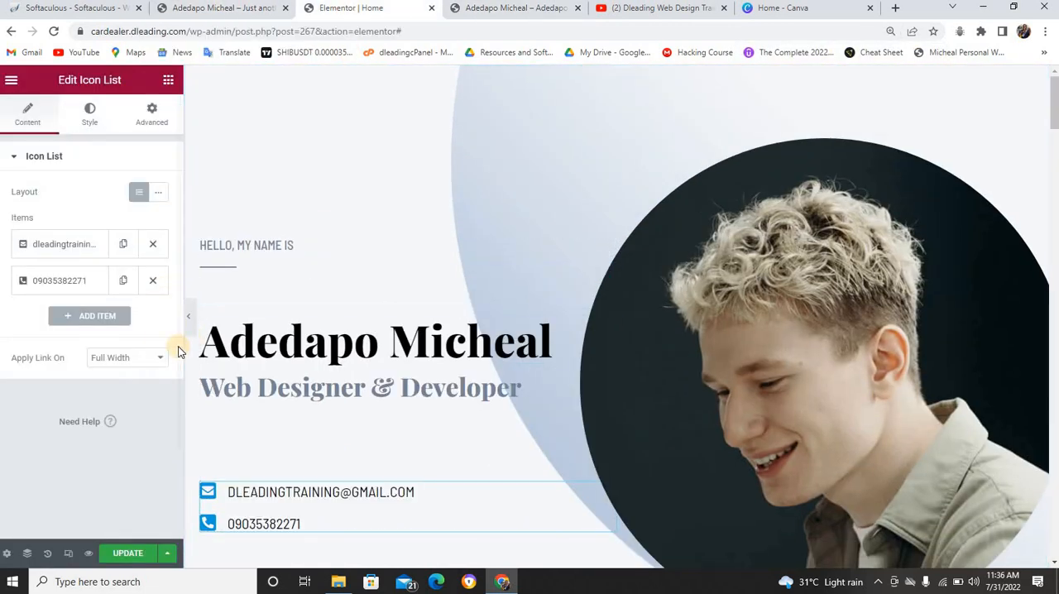
Duplicate the phone item in the contact icon list and replace the copy's text with the site owner's postal address
{"action": "left_click", "coordinate": [124, 282]}
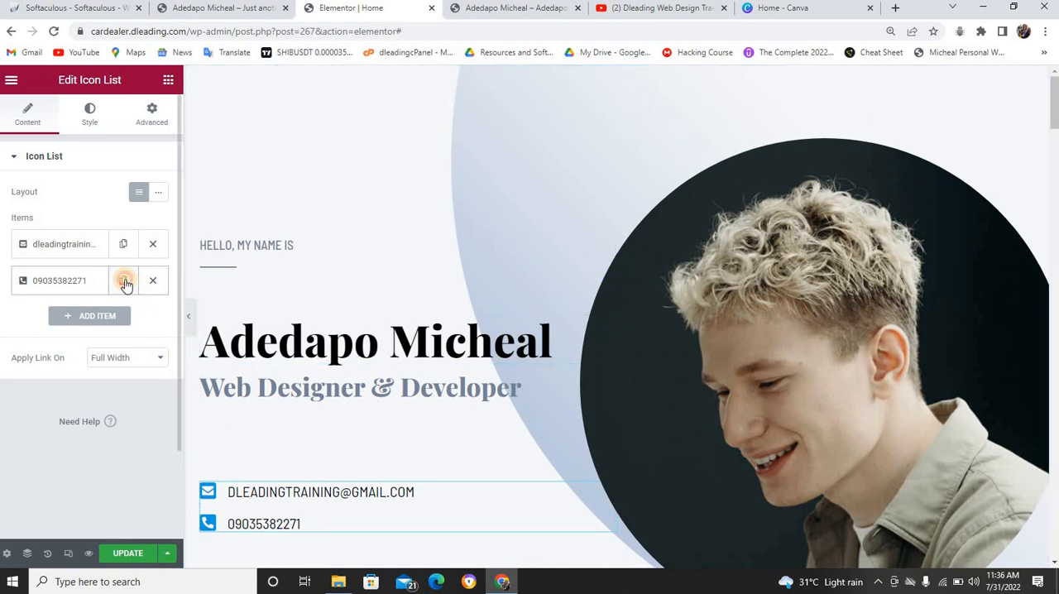
{"action": "left_click", "coordinate": [64, 317]}
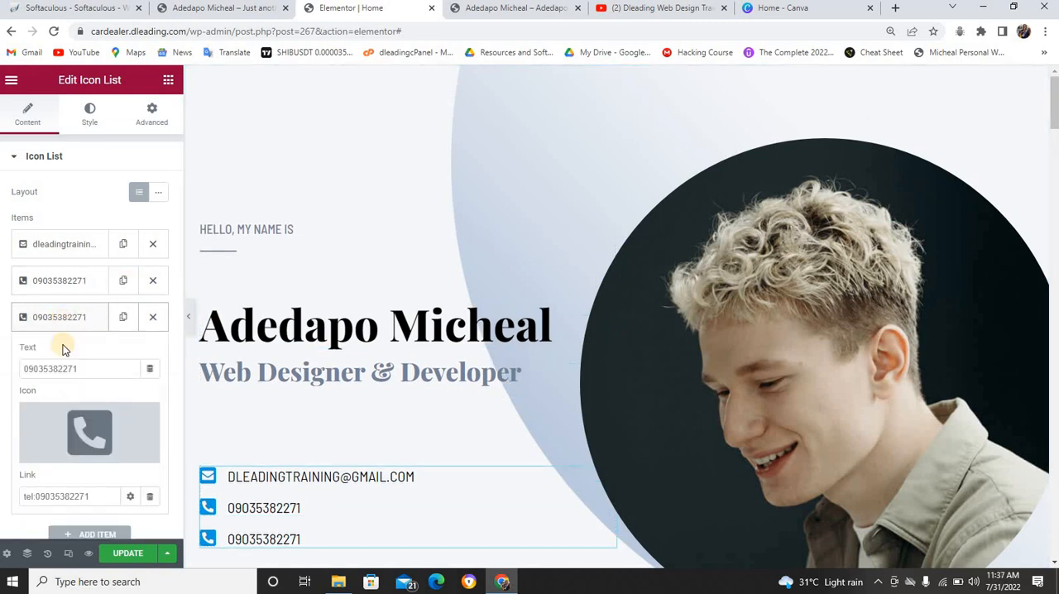
{"action": "double_click", "coordinate": [64, 366]}
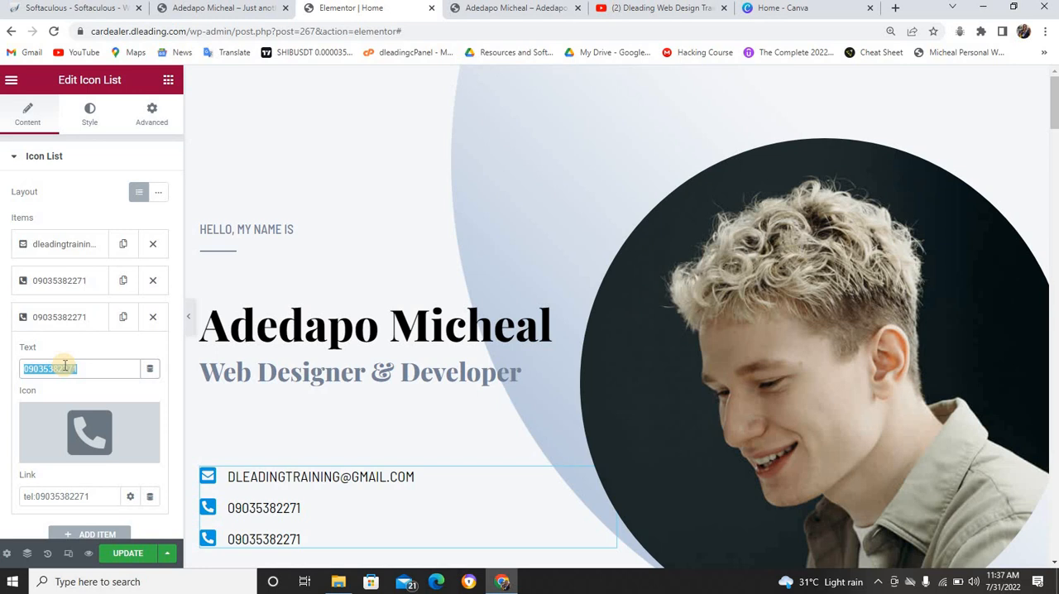
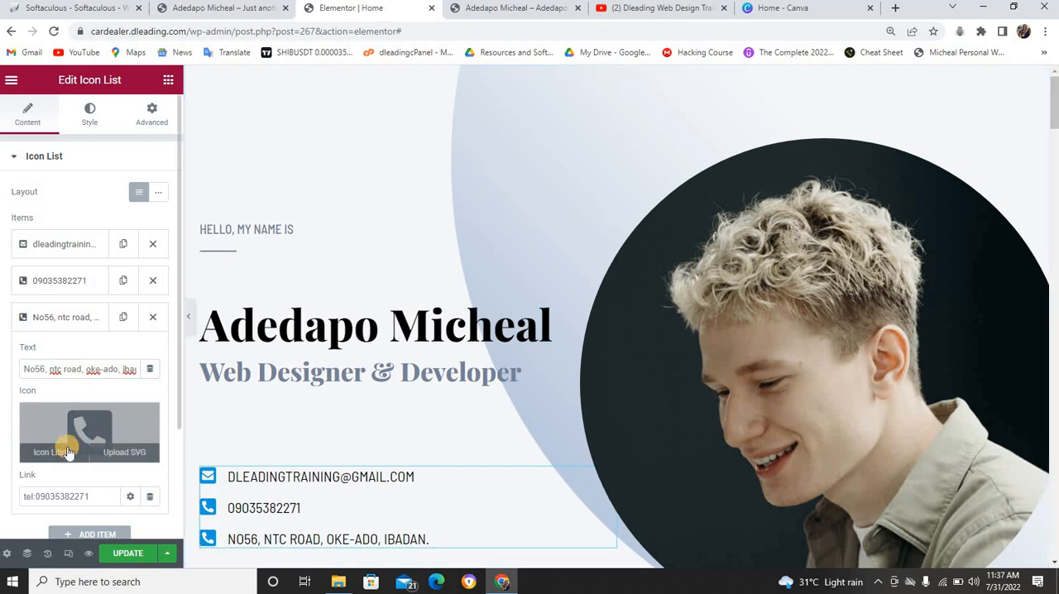
Replace the icon of the address item in the contact icon list with the location arrow and update the page
{"action": "left_click", "coordinate": [58, 452]}
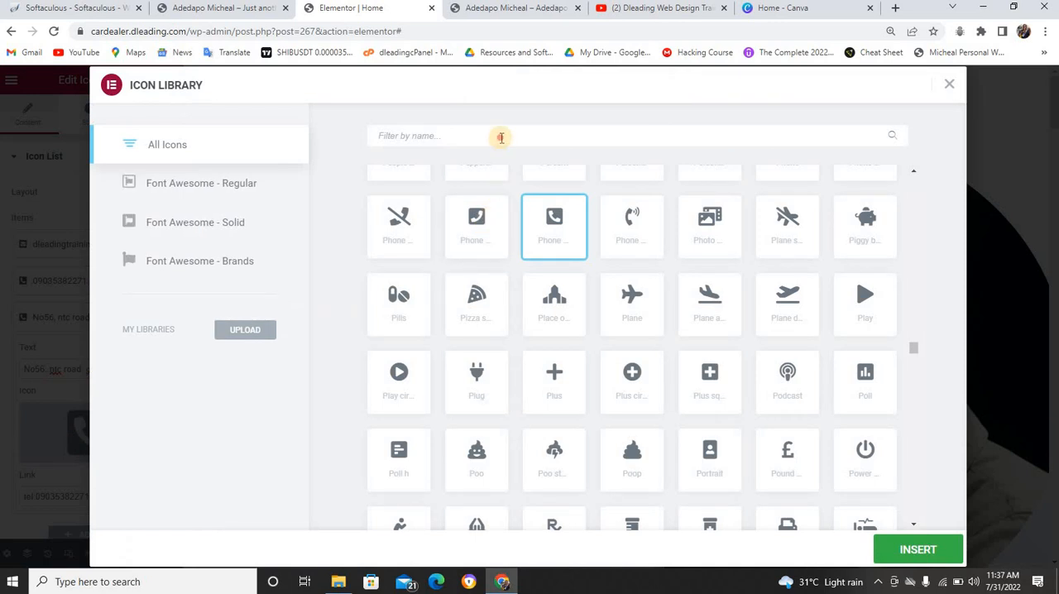
{"action": "left_click", "coordinate": [501, 137]}
{"action": "type", "text": "addre"}
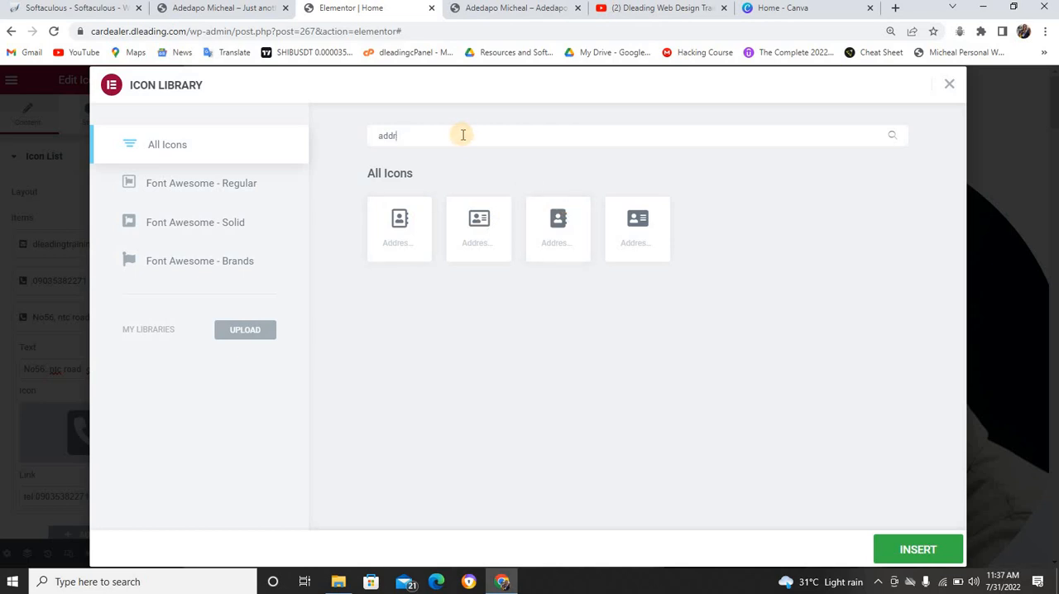
{"action": "key", "text": "BackSpace"}
{"action": "key", "text": "BackSpace"}
{"action": "key", "text": "BackSpace"}
{"action": "type", "text": "lo"}
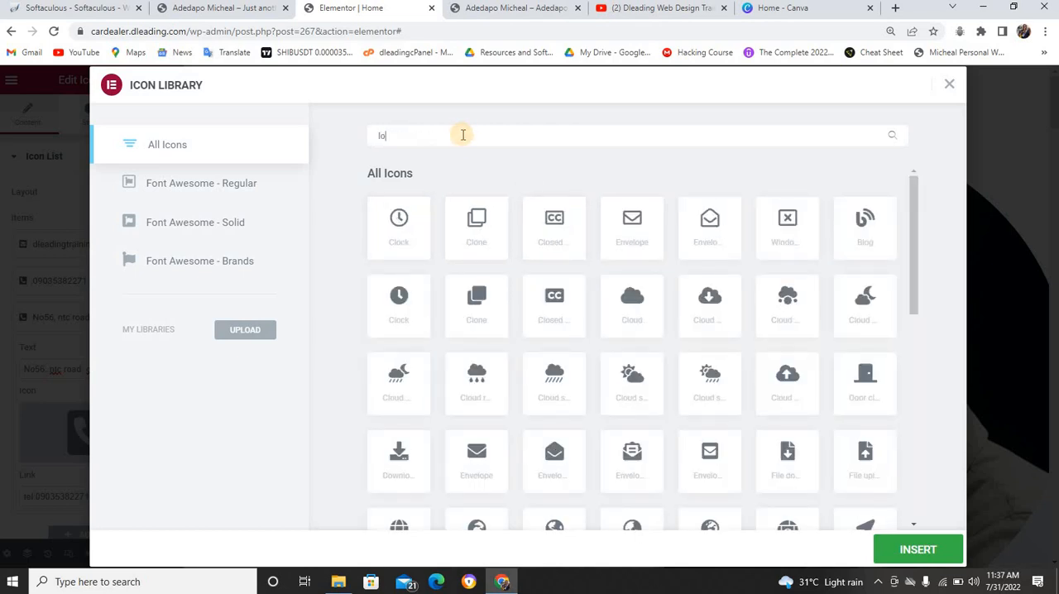
{"action": "type", "text": "cat"}
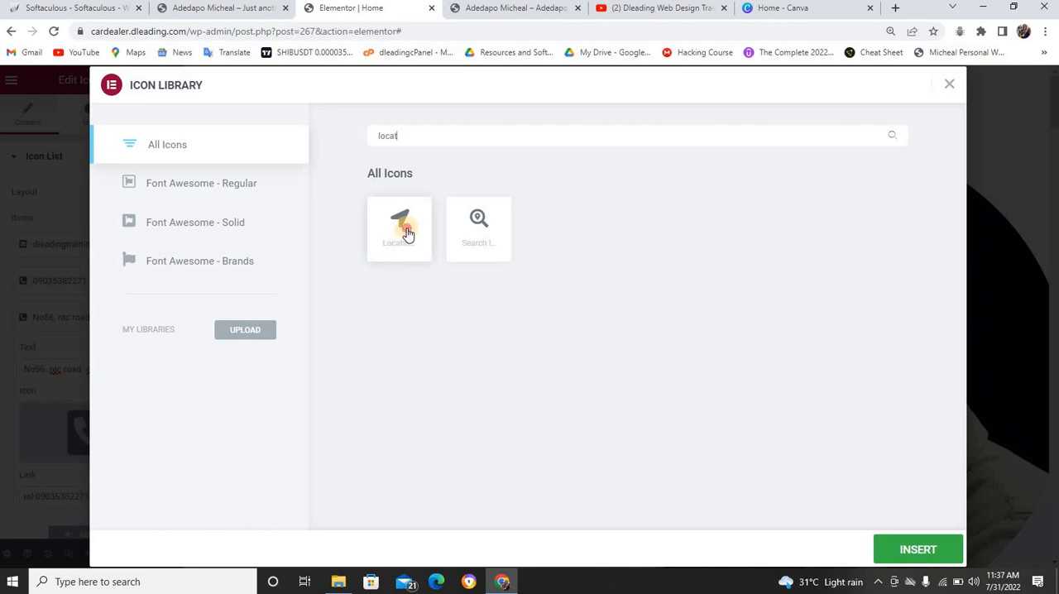
{"action": "left_click", "coordinate": [404, 230]}
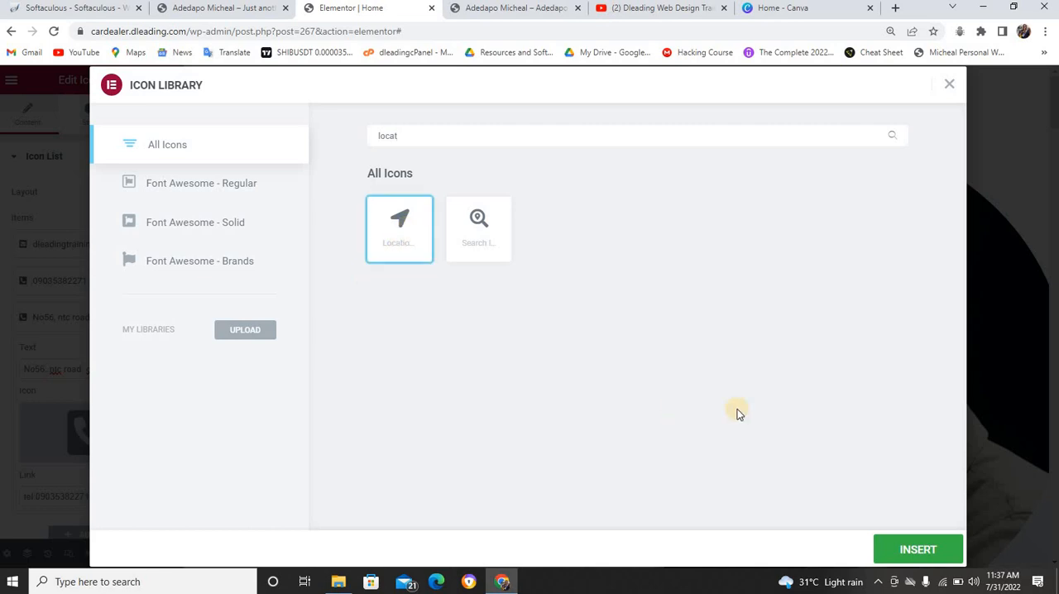
{"action": "left_click", "coordinate": [895, 546]}
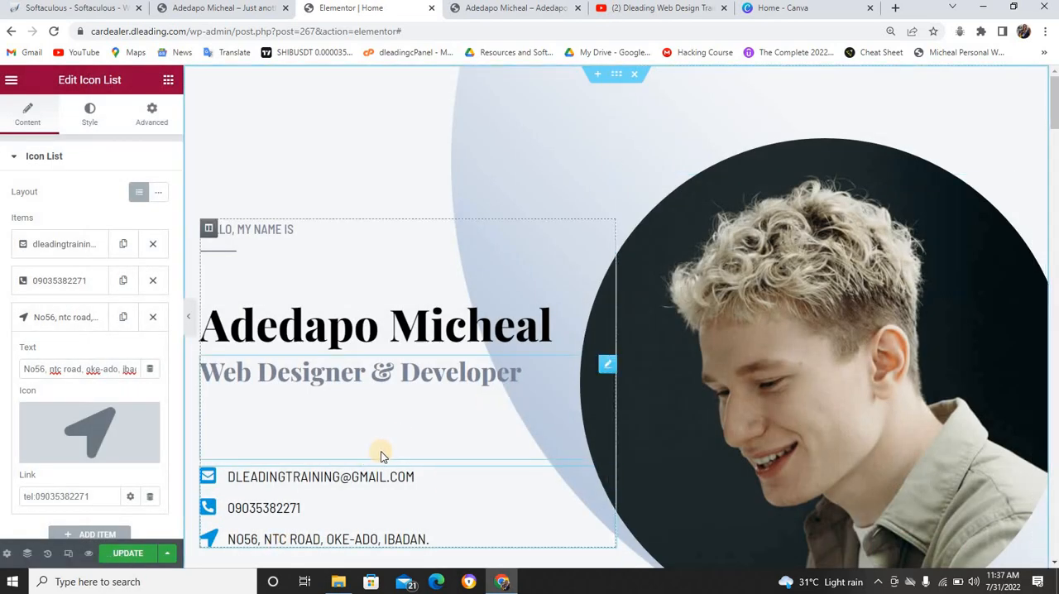
{"action": "scroll", "coordinate": [302, 444], "scroll_direction": "down", "scroll_amount": 1}
{"action": "scroll", "coordinate": [302, 444], "scroll_direction": "down", "scroll_amount": 2}
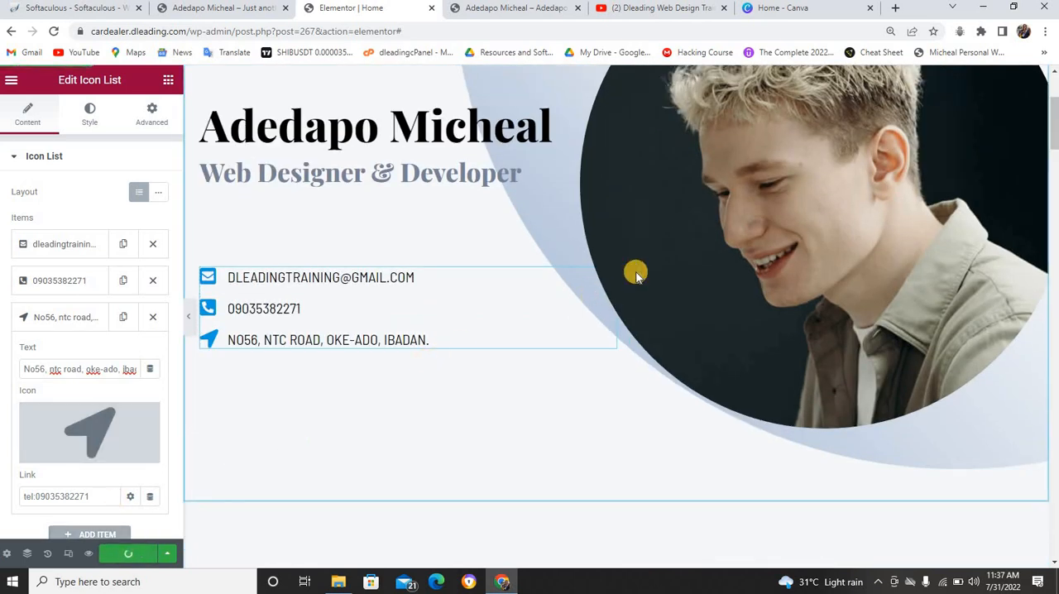
{"action": "scroll", "coordinate": [776, 249], "scroll_direction": "up", "scroll_amount": 3}
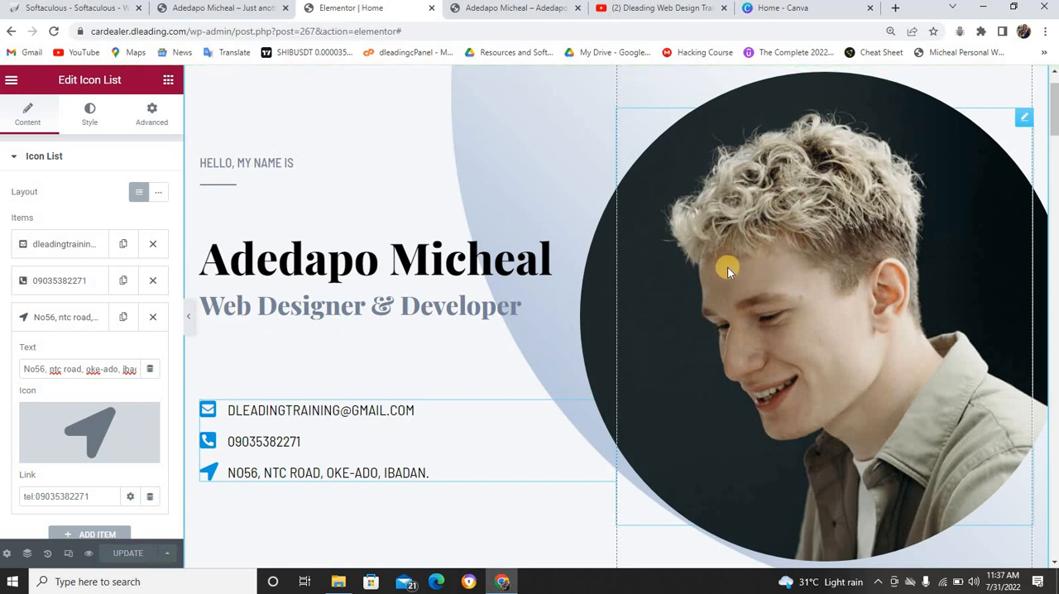
Open the hero portrait's current image in the Media Library to check its pixel dimensions
{"action": "left_click", "coordinate": [817, 282]}
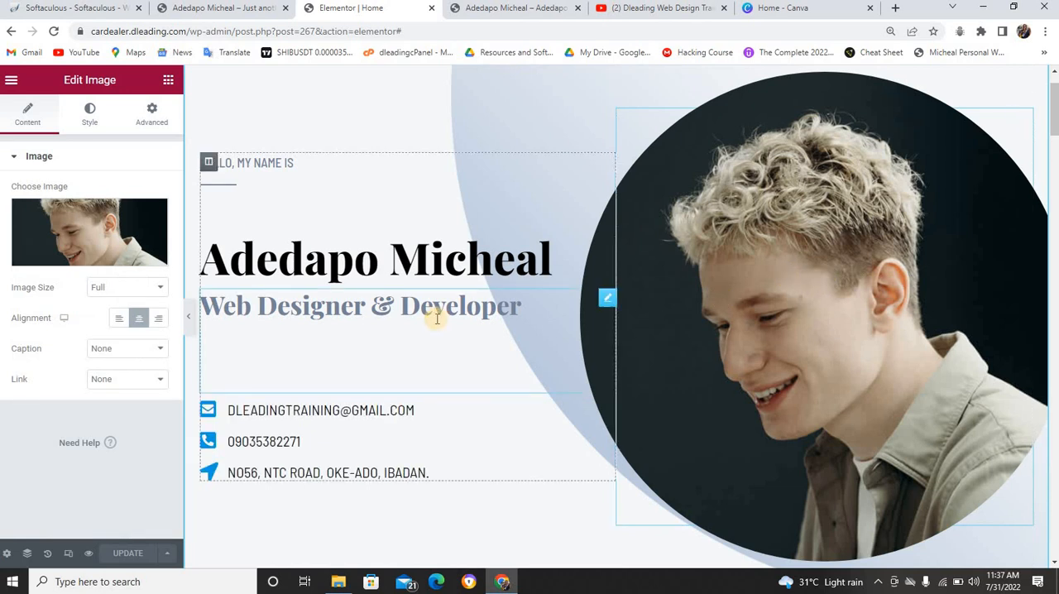
{"action": "mouse_move", "coordinate": [76, 225]}
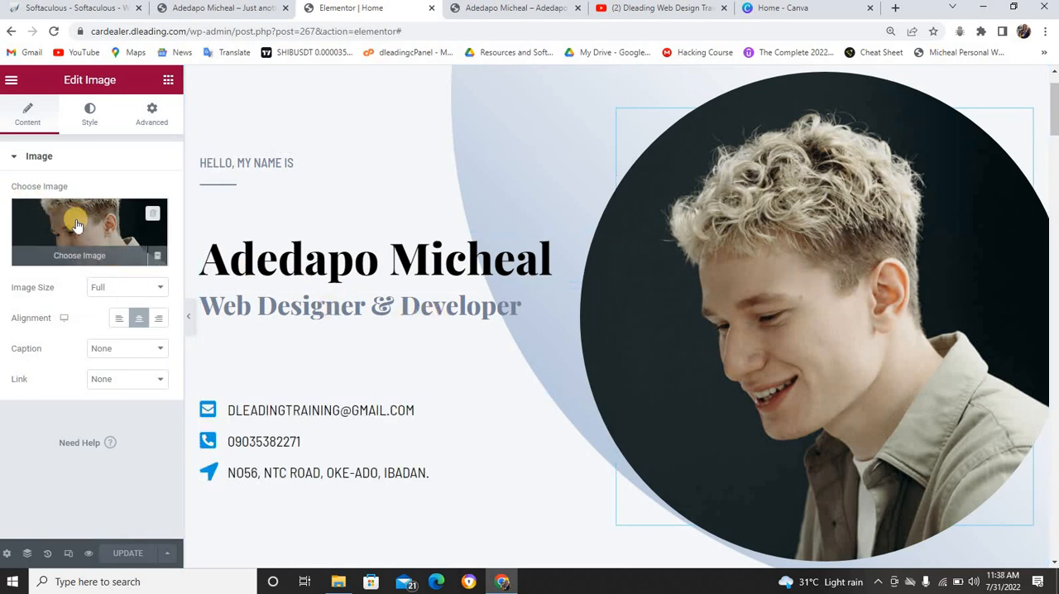
{"action": "left_click", "coordinate": [646, 212]}
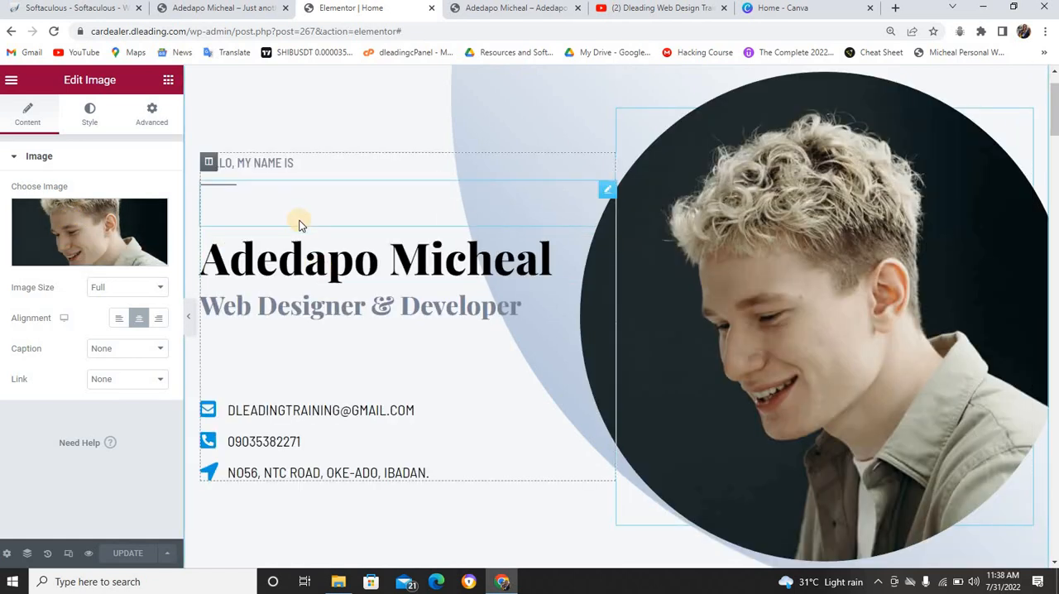
{"action": "mouse_move", "coordinate": [85, 234]}
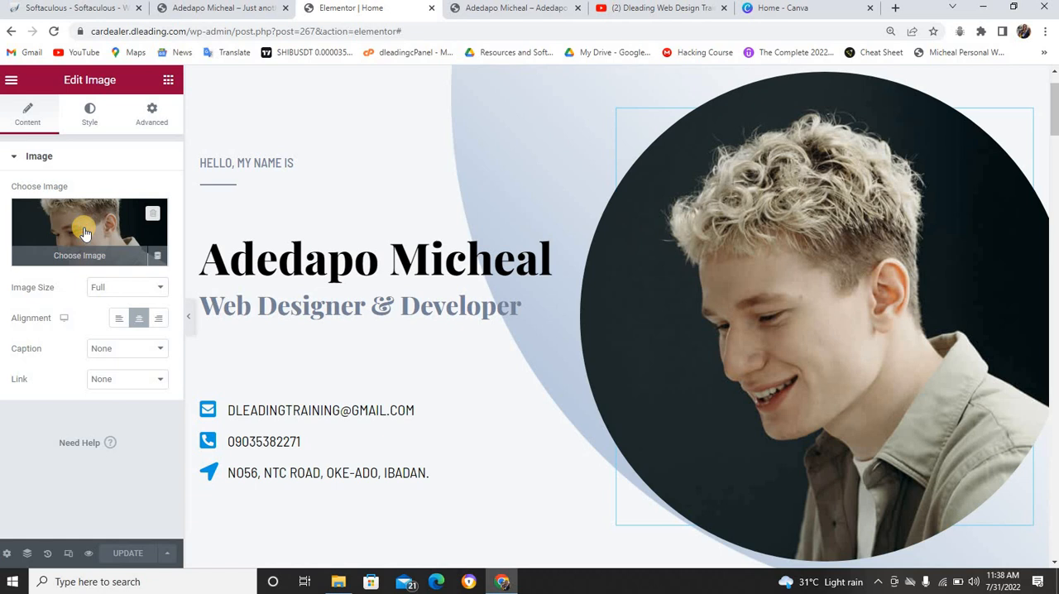
{"action": "left_click", "coordinate": [85, 232]}
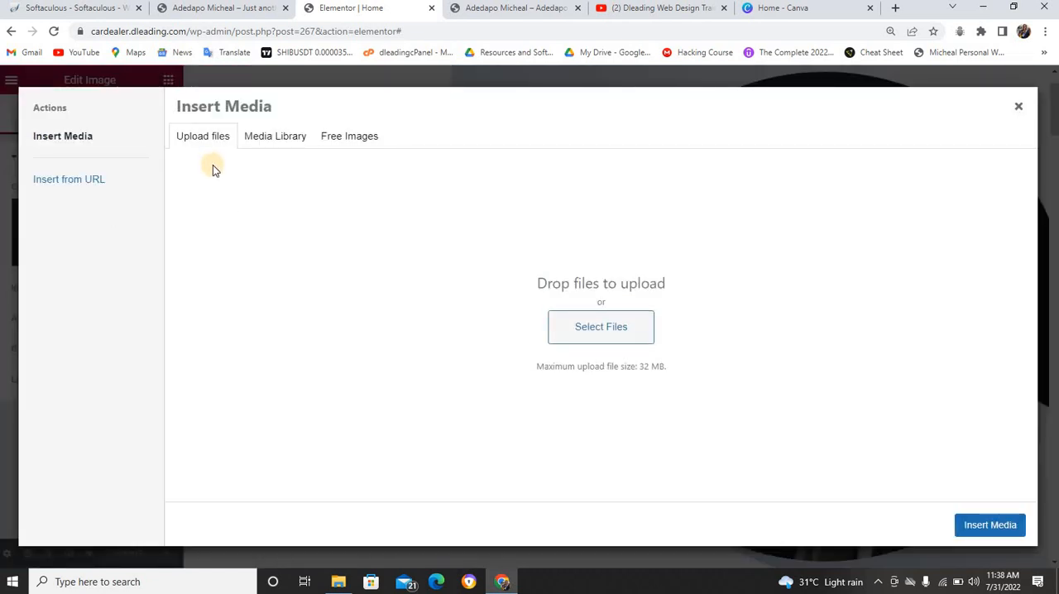
{"action": "left_click", "coordinate": [265, 146]}
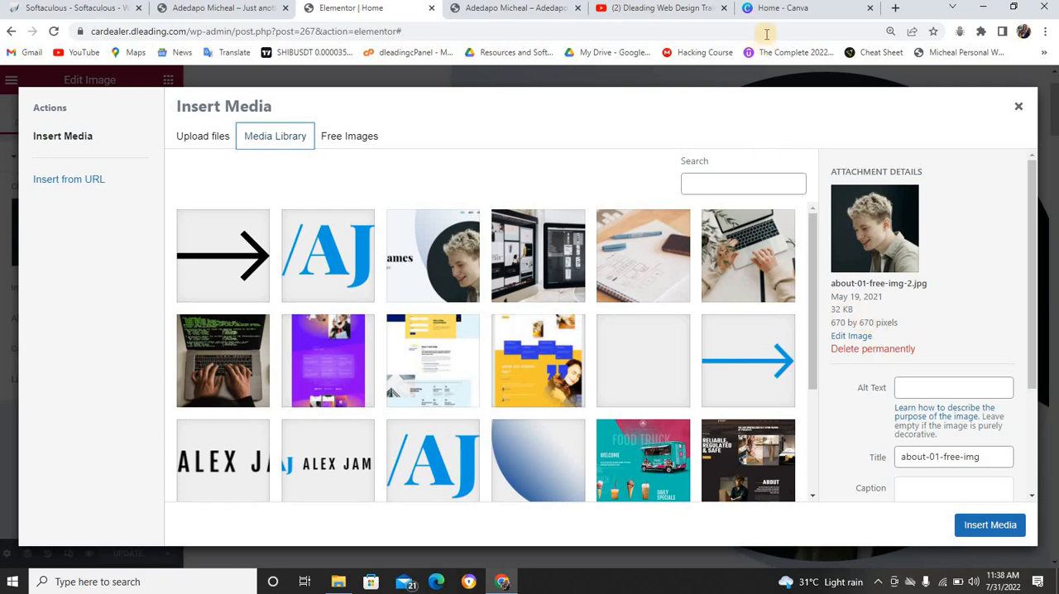
Switch to Canva and create a new custom-size design of 670 × 670 px, rechecking the portrait's dimensions in Elementor
{"action": "left_click", "coordinate": [768, 8]}
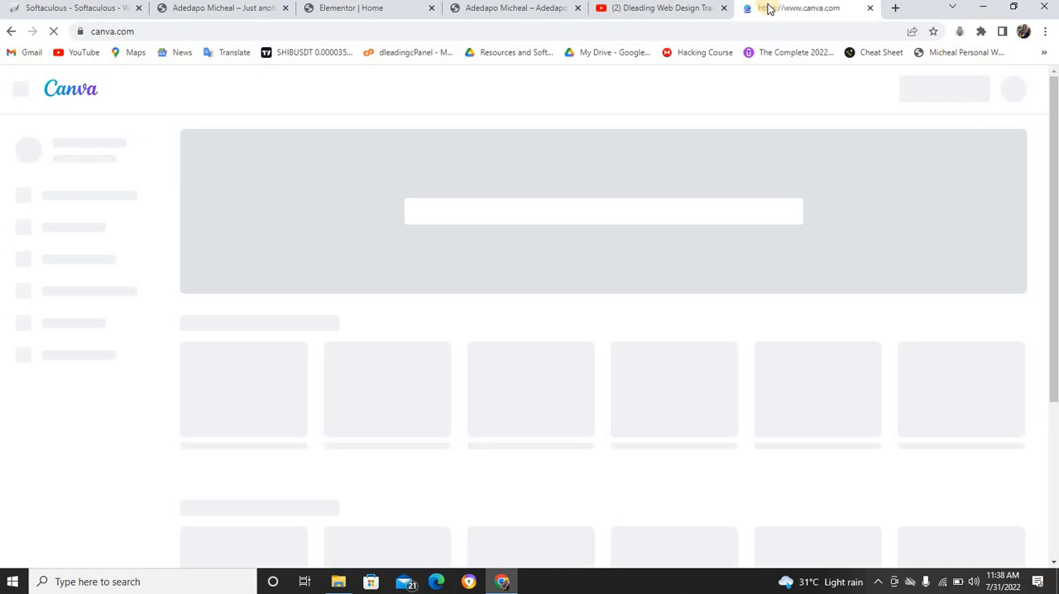
{"action": "left_click", "coordinate": [697, 10]}
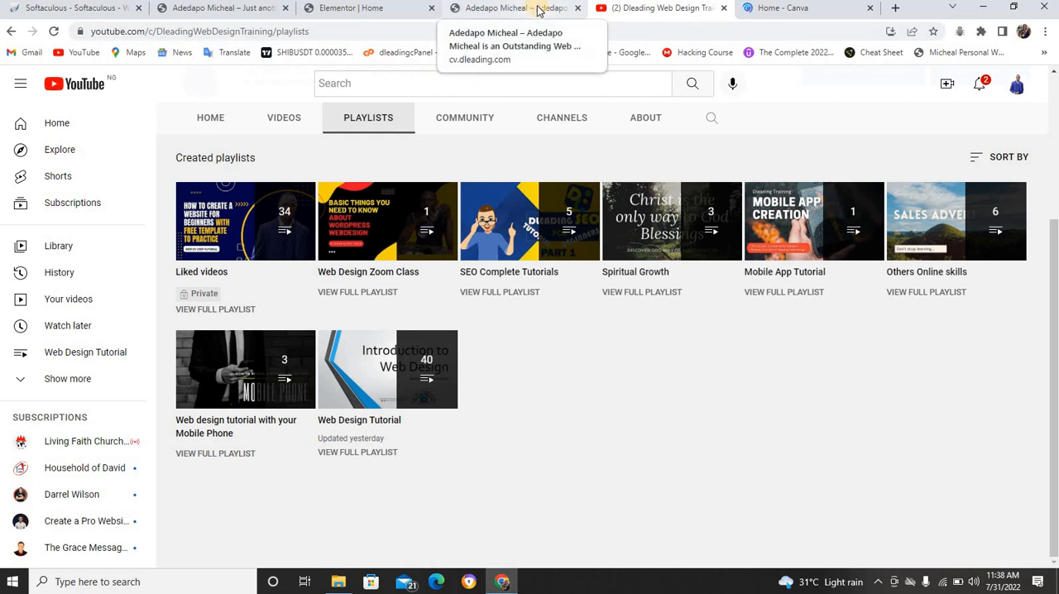
{"action": "left_click", "coordinate": [763, 9]}
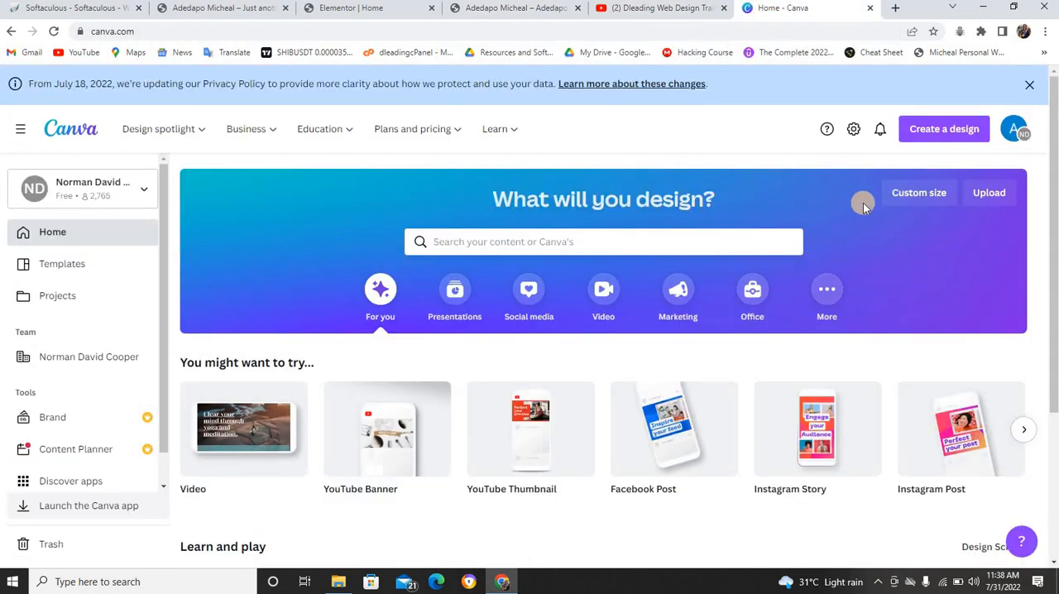
{"action": "left_click", "coordinate": [905, 199]}
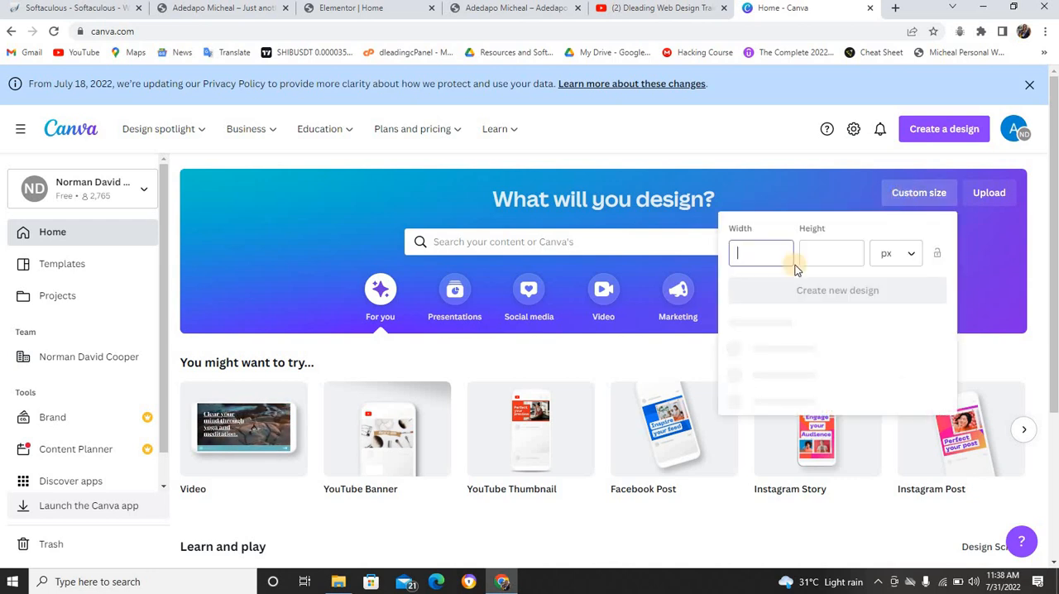
{"action": "type", "text": "670"}
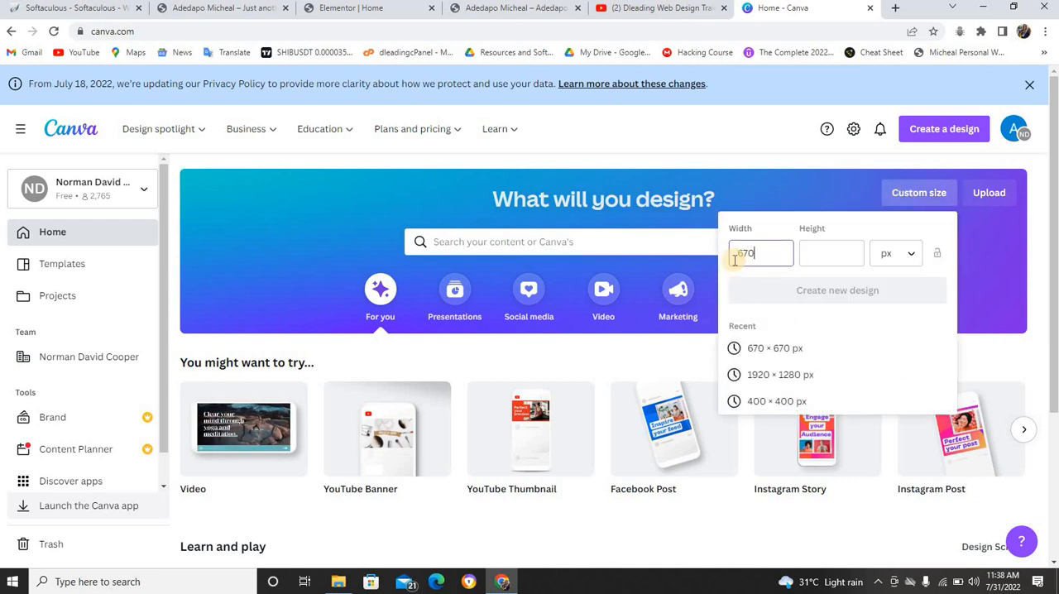
{"action": "left_click", "coordinate": [819, 253]}
{"action": "type", "text": "67"}
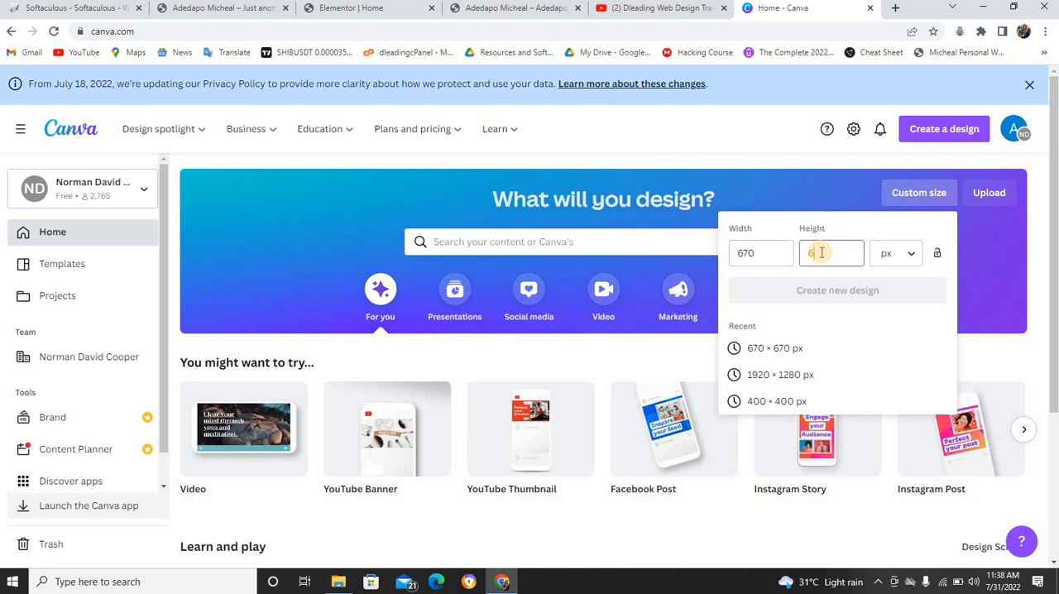
{"action": "type", "text": "0"}
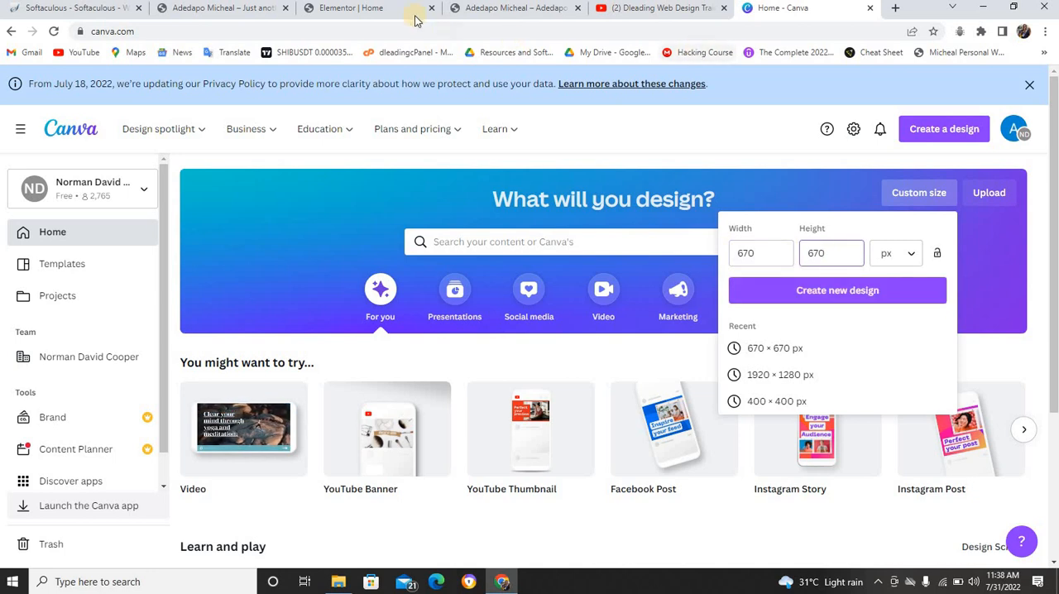
{"action": "left_click", "coordinate": [389, 10]}
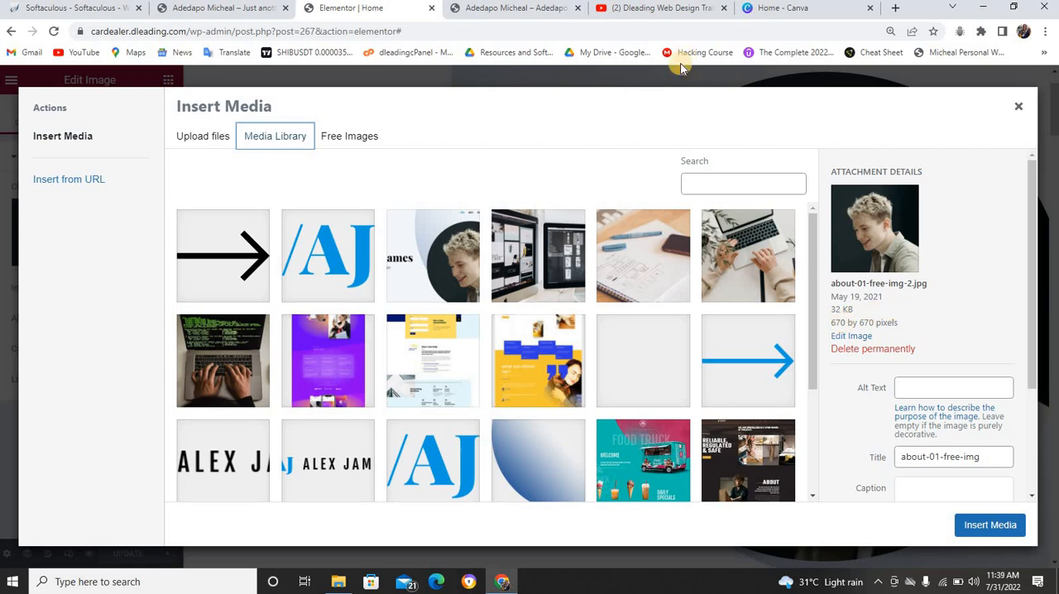
{"action": "left_click", "coordinate": [753, 8]}
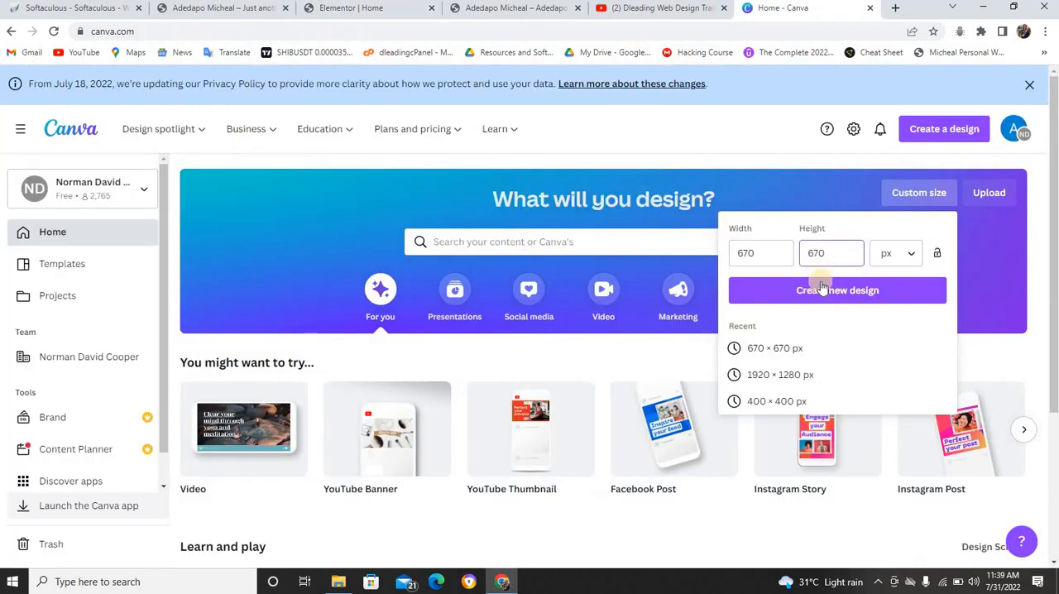
{"action": "left_click", "coordinate": [794, 289]}
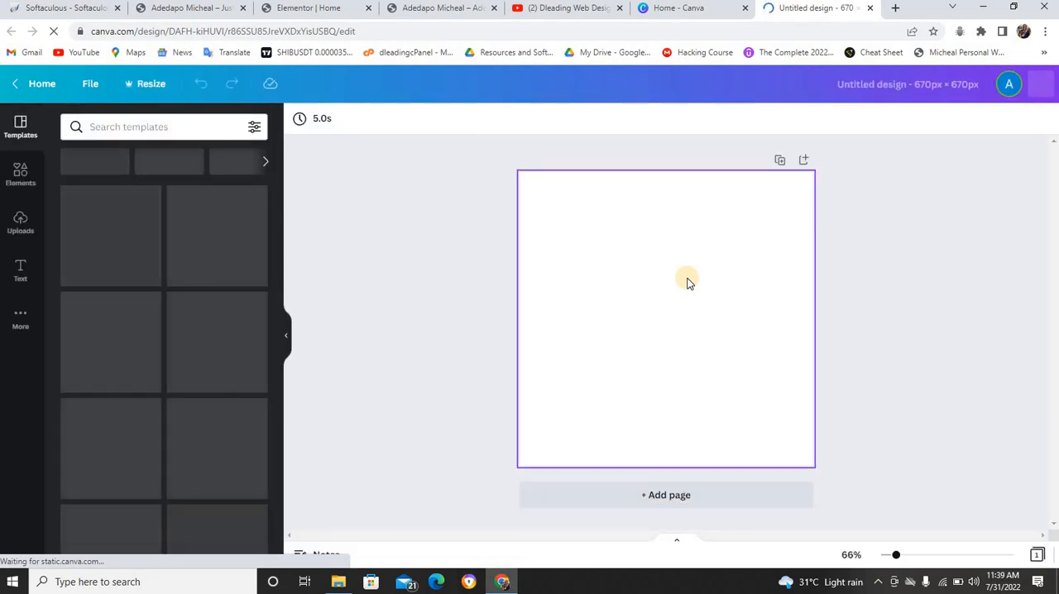
Add a square shape covering the whole page and fill it with black (#000000)
{"action": "left_click", "coordinate": [23, 174]}
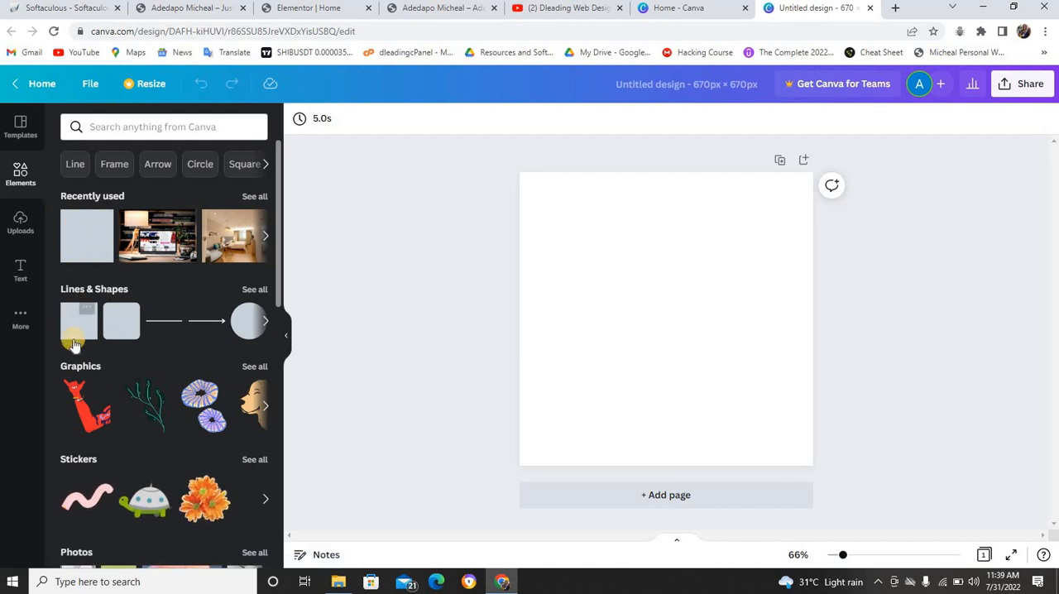
{"action": "left_click_drag", "start_coordinate": [189, 263], "coordinate": [811, 467]}
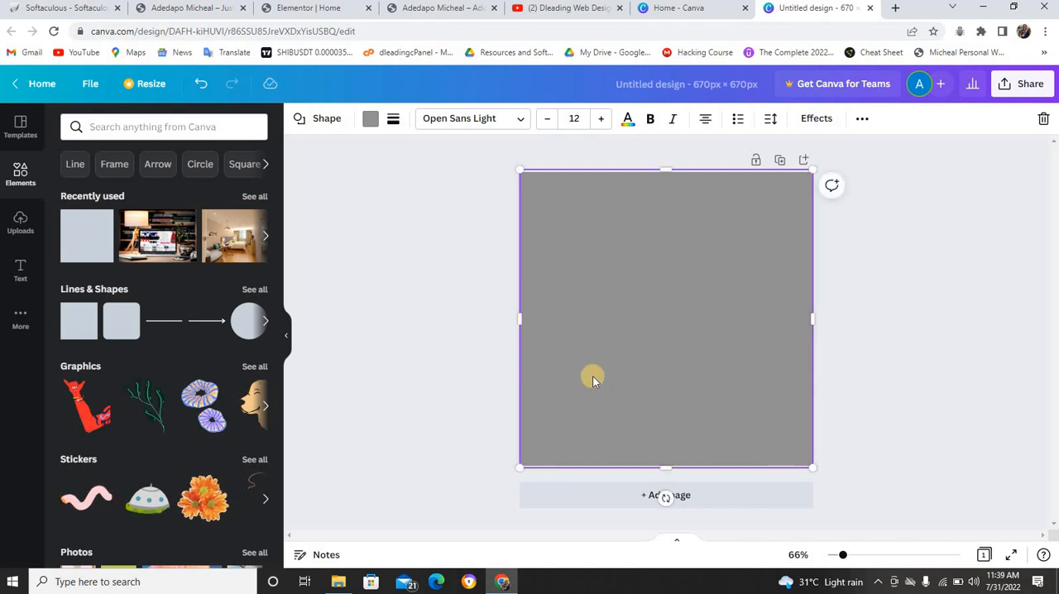
{"action": "left_click", "coordinate": [371, 120]}
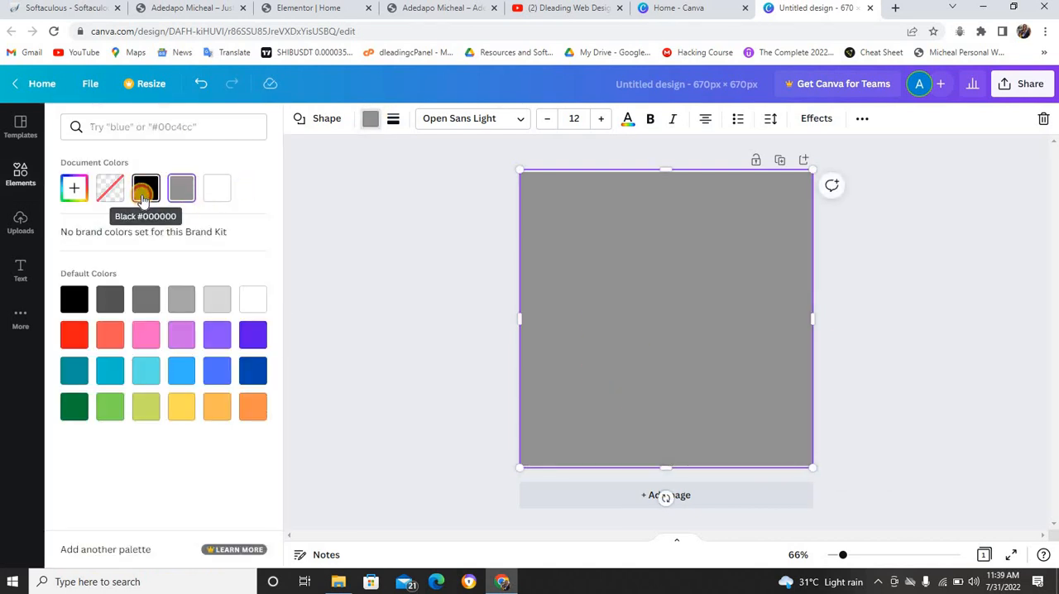
{"action": "left_click", "coordinate": [144, 197]}
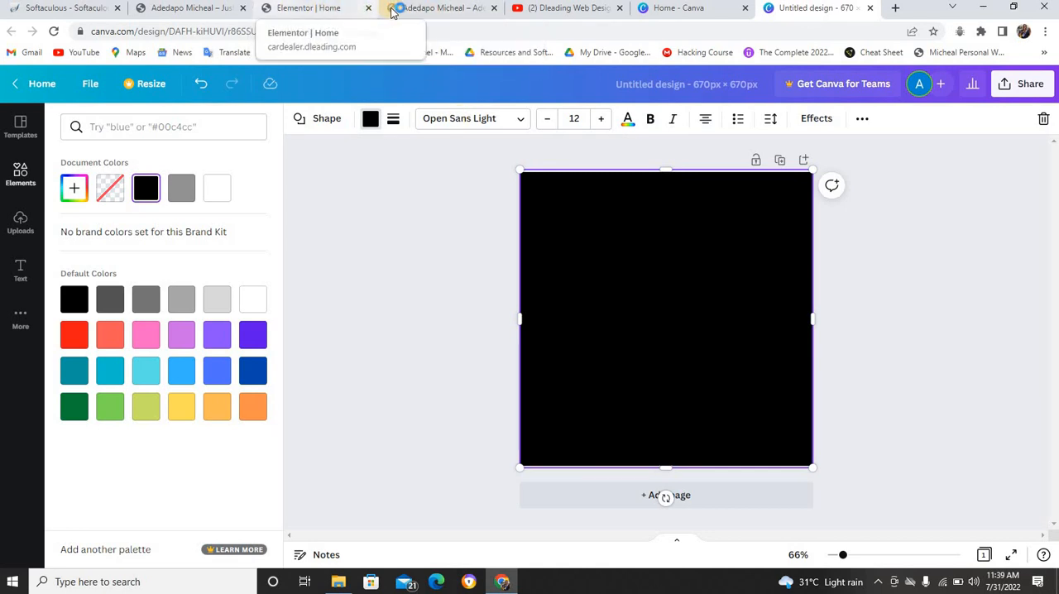
Look at the hero portrait on the finished cv.dleading.com example site, then return to the Canva design
{"action": "left_click", "coordinate": [191, 8]}
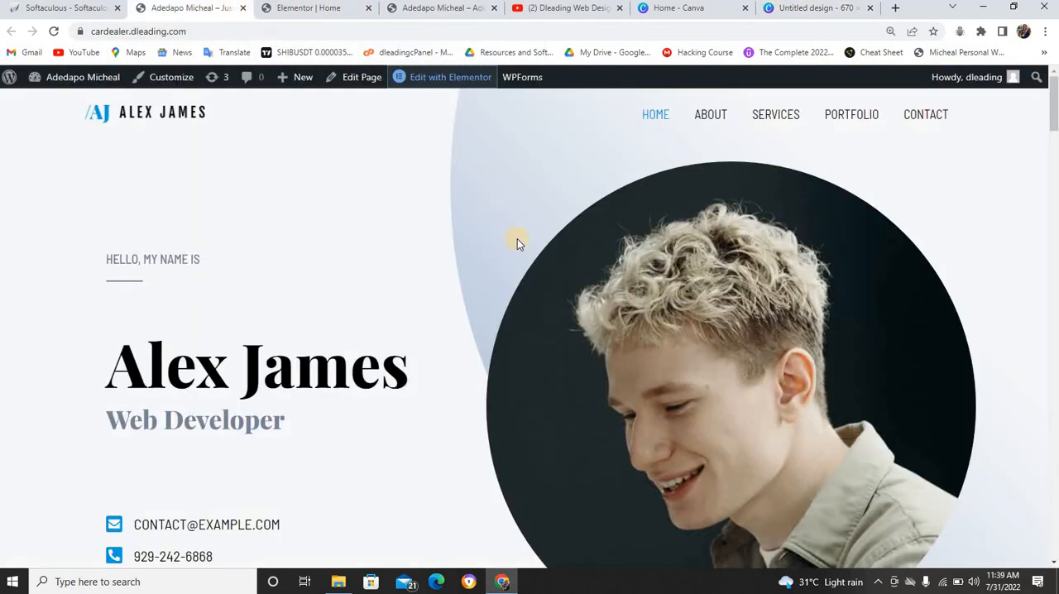
{"action": "left_click", "coordinate": [435, 10]}
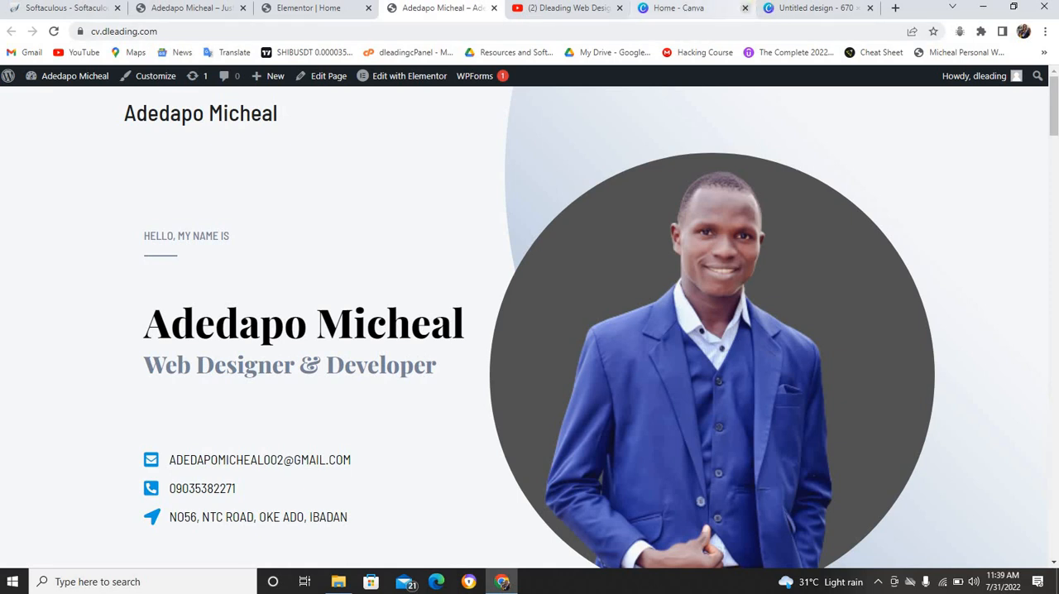
{"action": "left_click", "coordinate": [811, 8]}
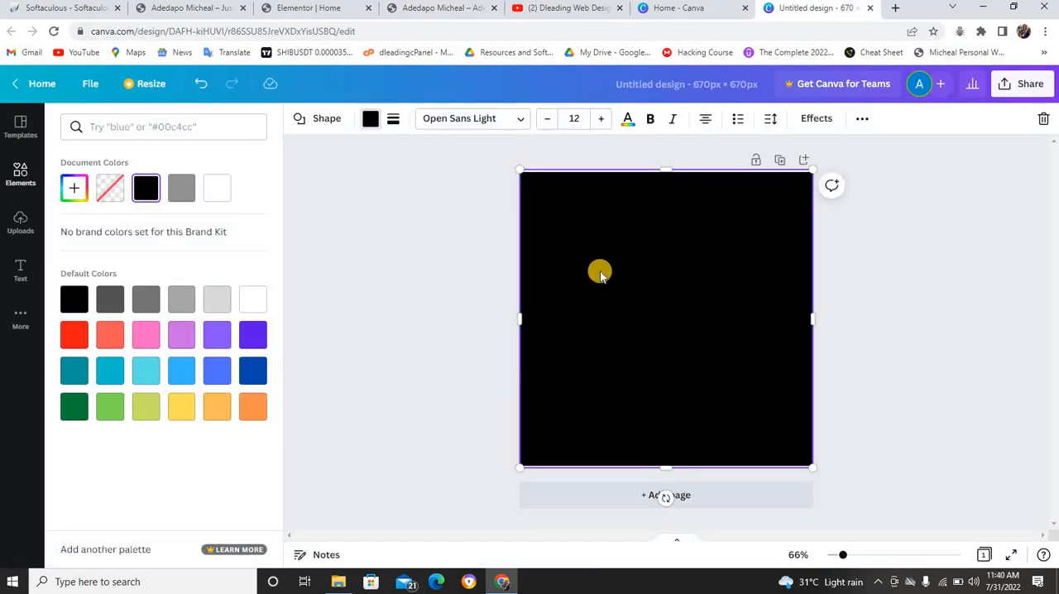
Place the uploaded cutout photo of the man in the blue suit on the black square and enlarge it to the page's full width
{"action": "left_click", "coordinate": [19, 225]}
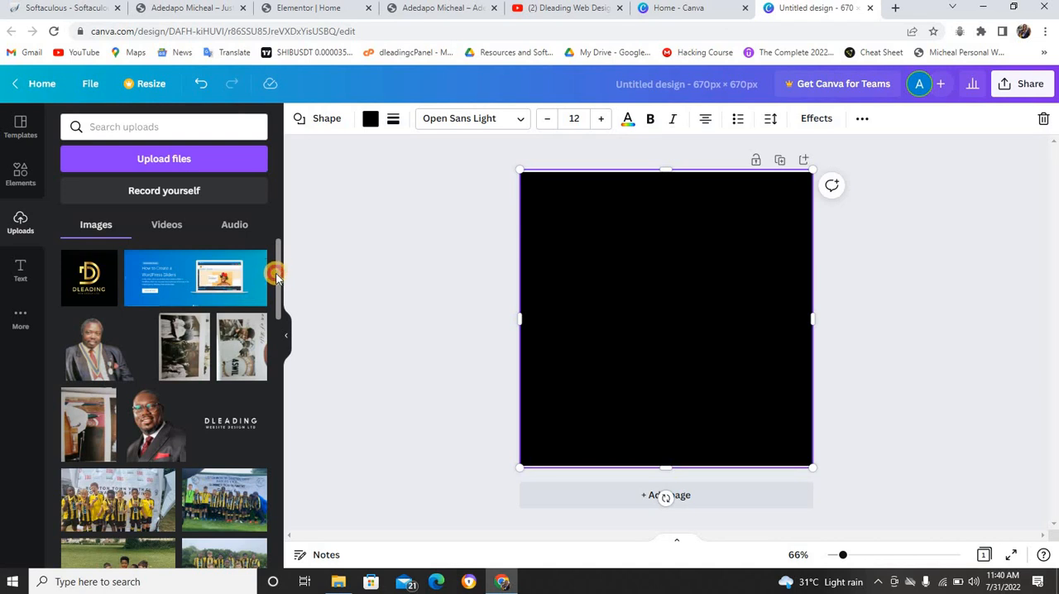
{"action": "left_click_drag", "start_coordinate": [276, 278], "coordinate": [277, 539]}
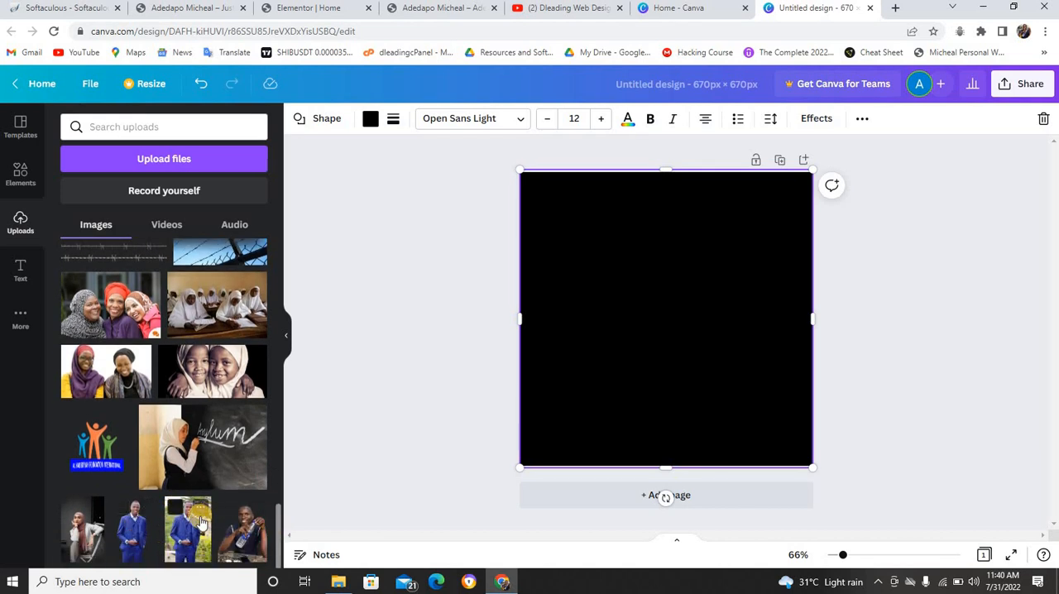
{"action": "left_click_drag", "start_coordinate": [133, 523], "coordinate": [570, 217]}
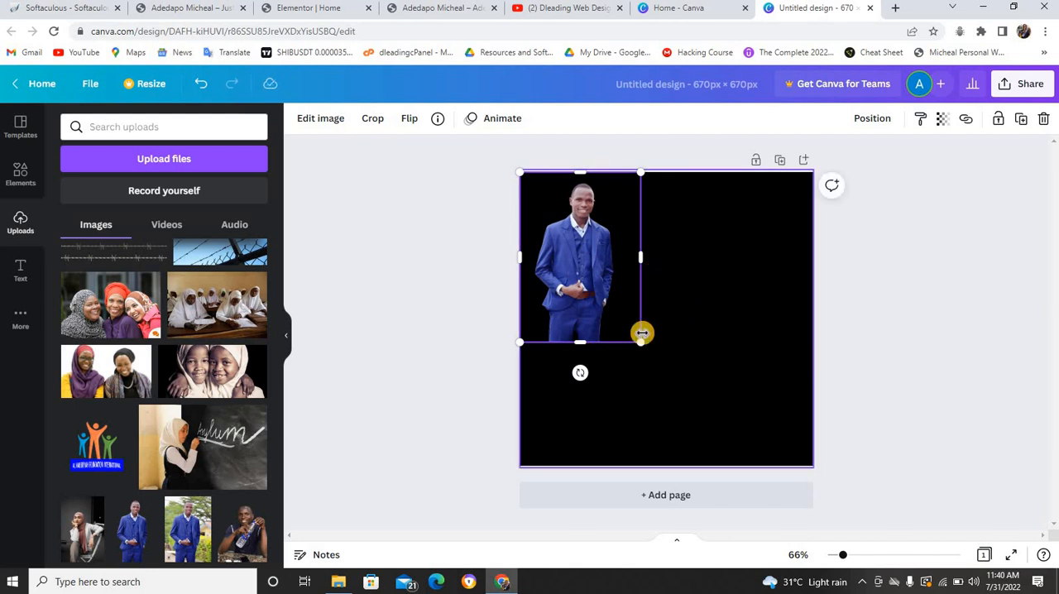
{"action": "left_click_drag", "start_coordinate": [640, 341], "coordinate": [1055, 411]}
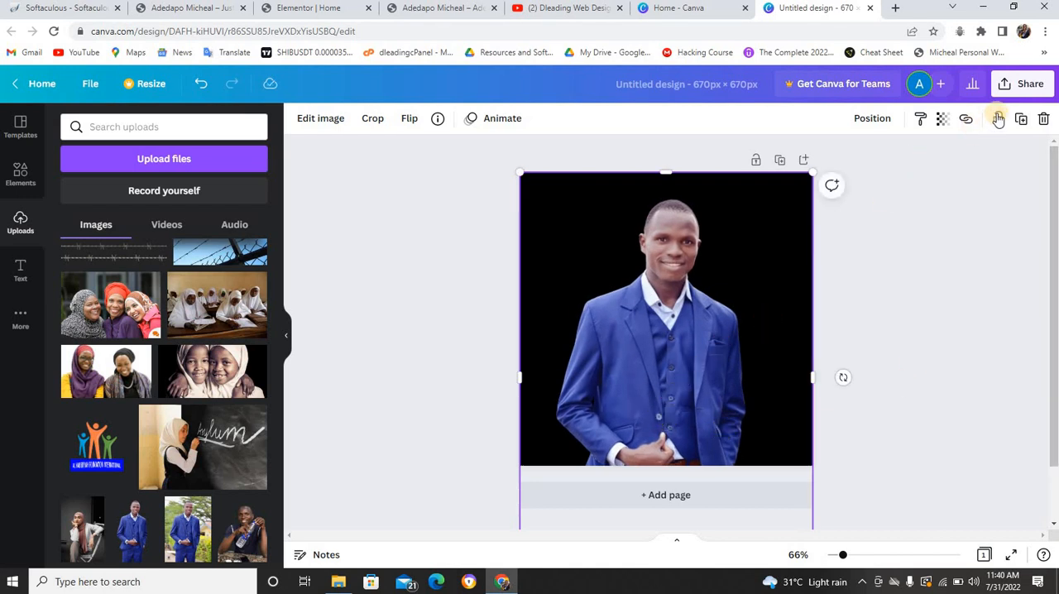
Open the download options for the finished portrait design in Canva
{"action": "left_click", "coordinate": [1023, 84]}
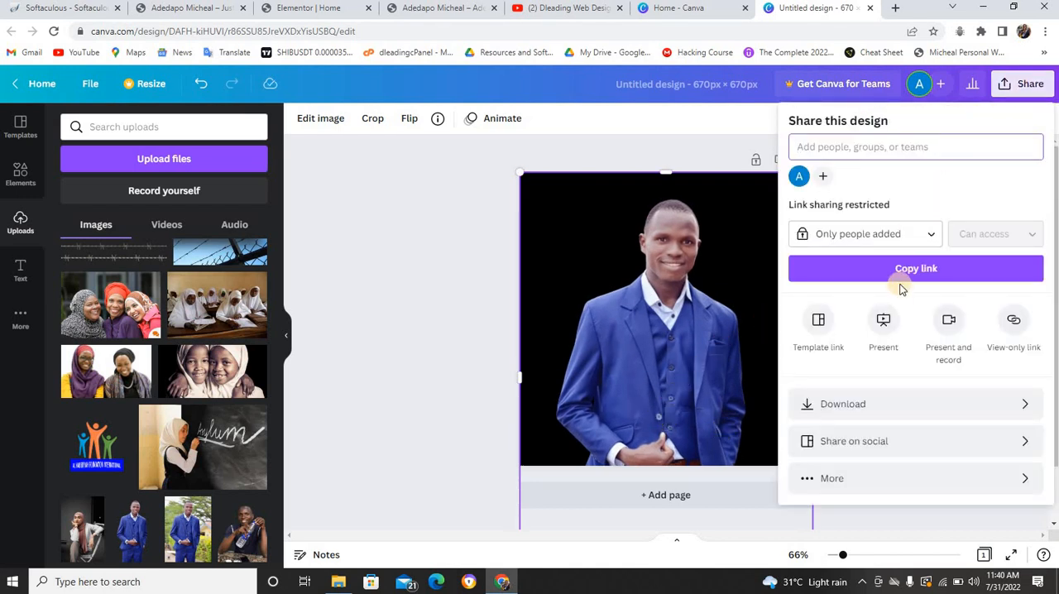
{"action": "left_click", "coordinate": [866, 406]}
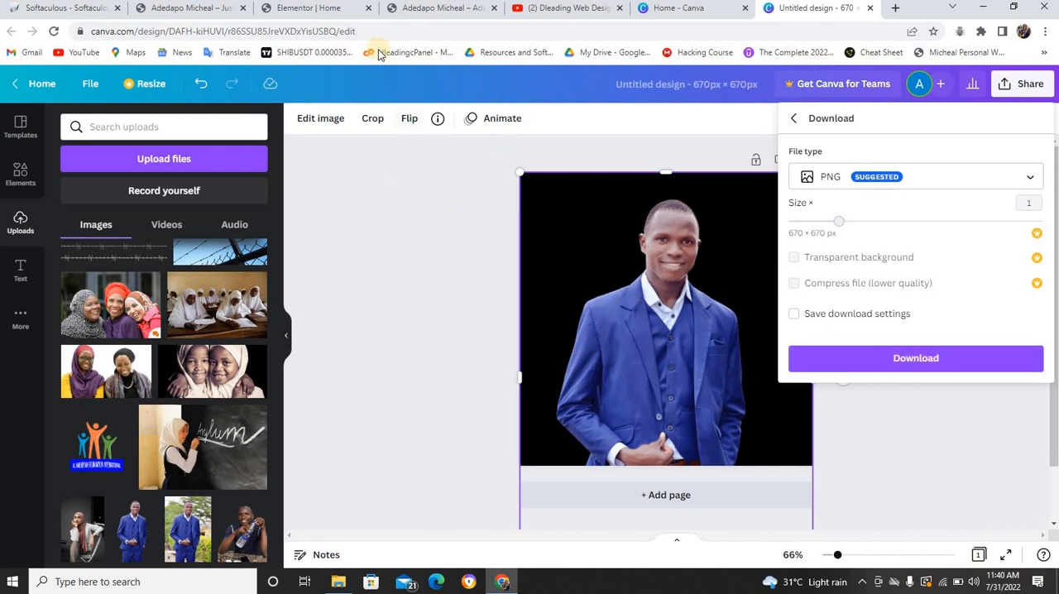
Switch to the Elementor page and replace the hero portrait by uploading the Untitled design (10) PNG from Downloads
{"action": "left_click", "coordinate": [344, 9]}
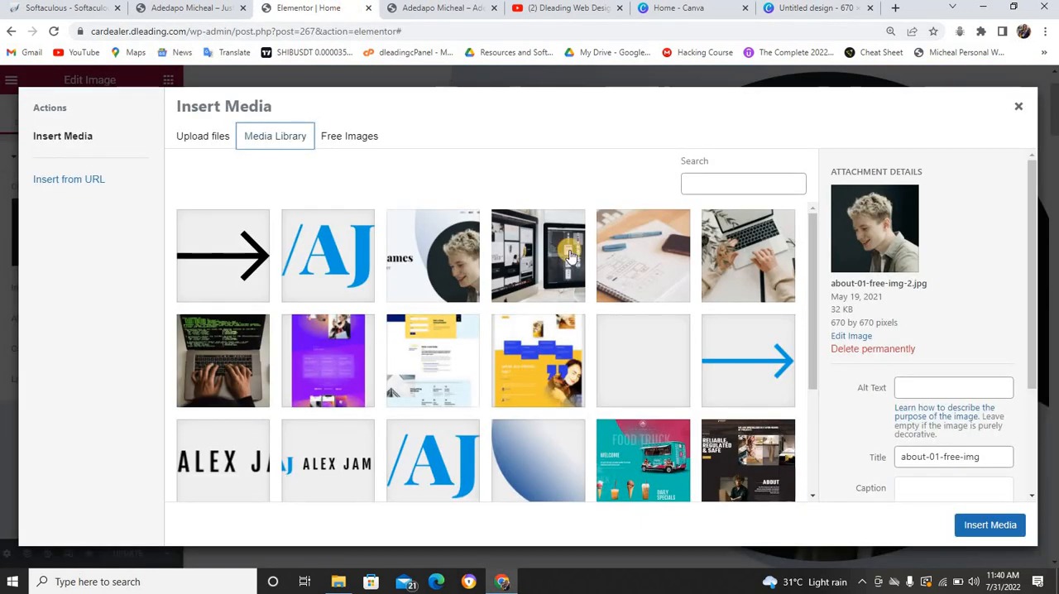
{"action": "left_click", "coordinate": [206, 137]}
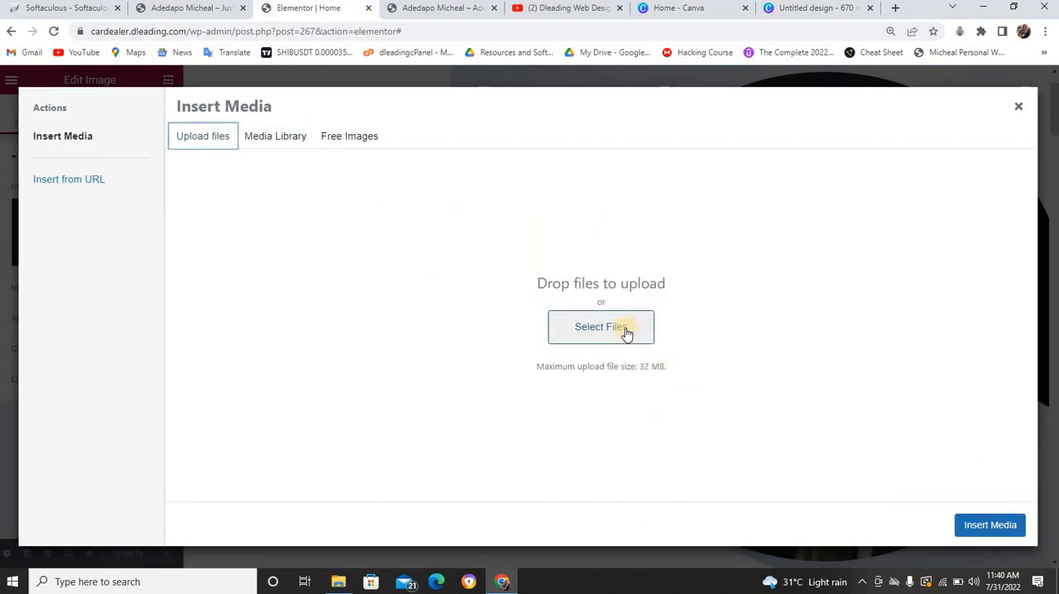
{"action": "left_click", "coordinate": [627, 331]}
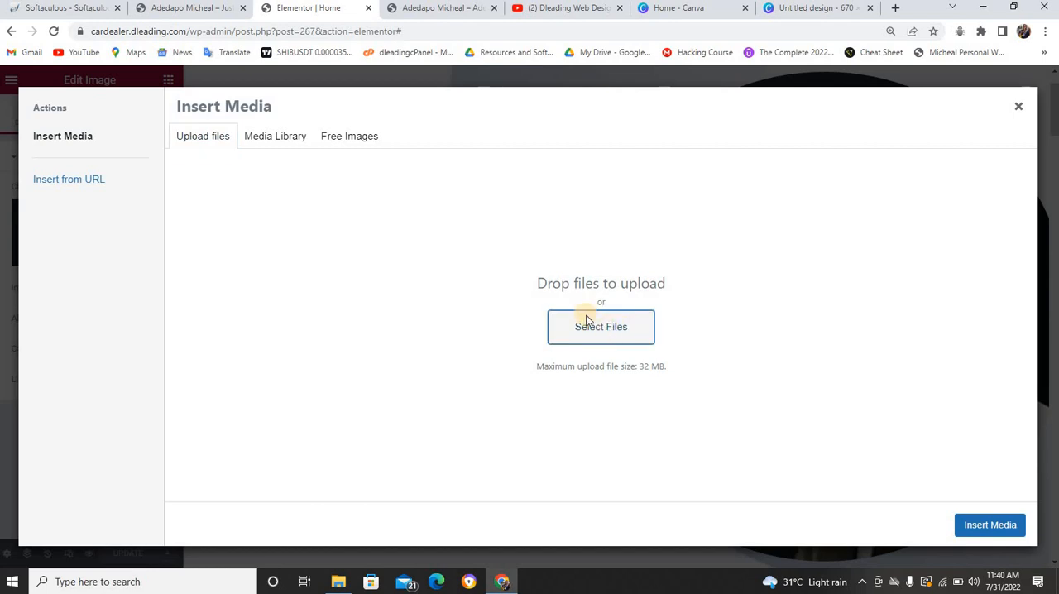
{"action": "left_click", "coordinate": [588, 325]}
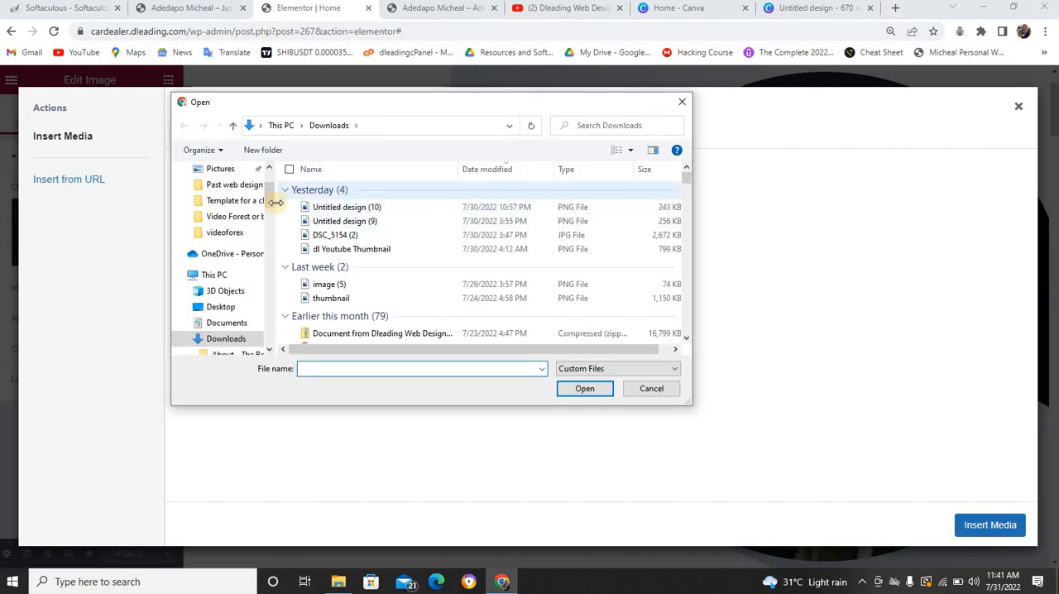
{"action": "left_click", "coordinate": [353, 208]}
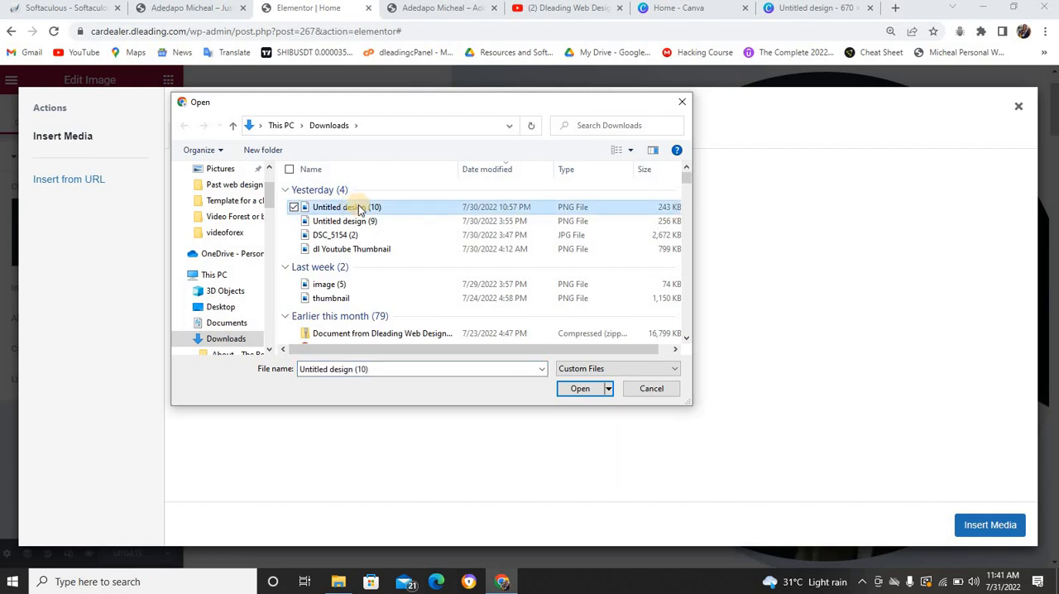
{"action": "left_click", "coordinate": [582, 388]}
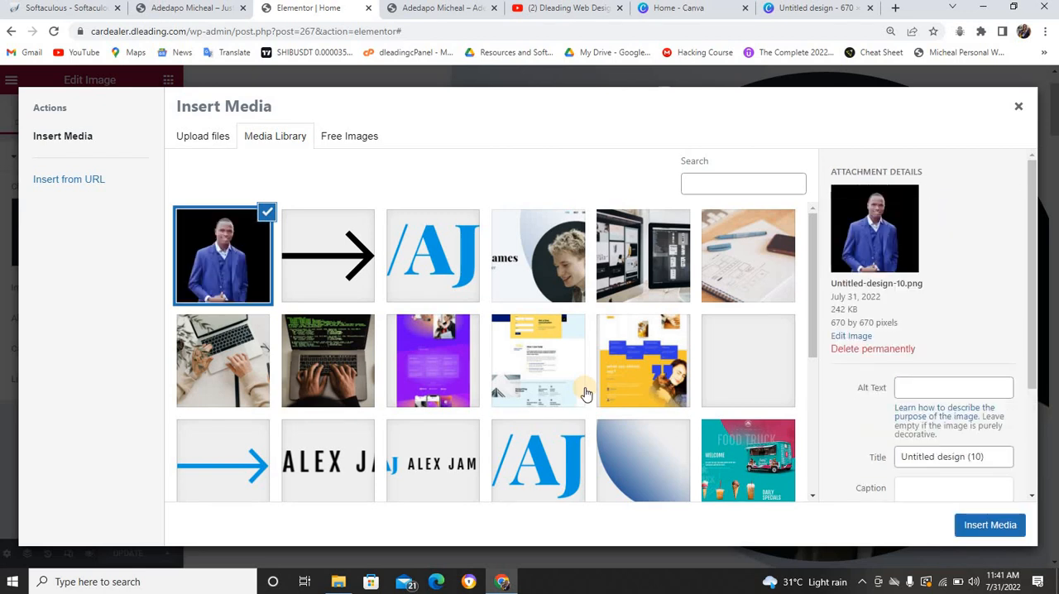
{"action": "left_click", "coordinate": [984, 527]}
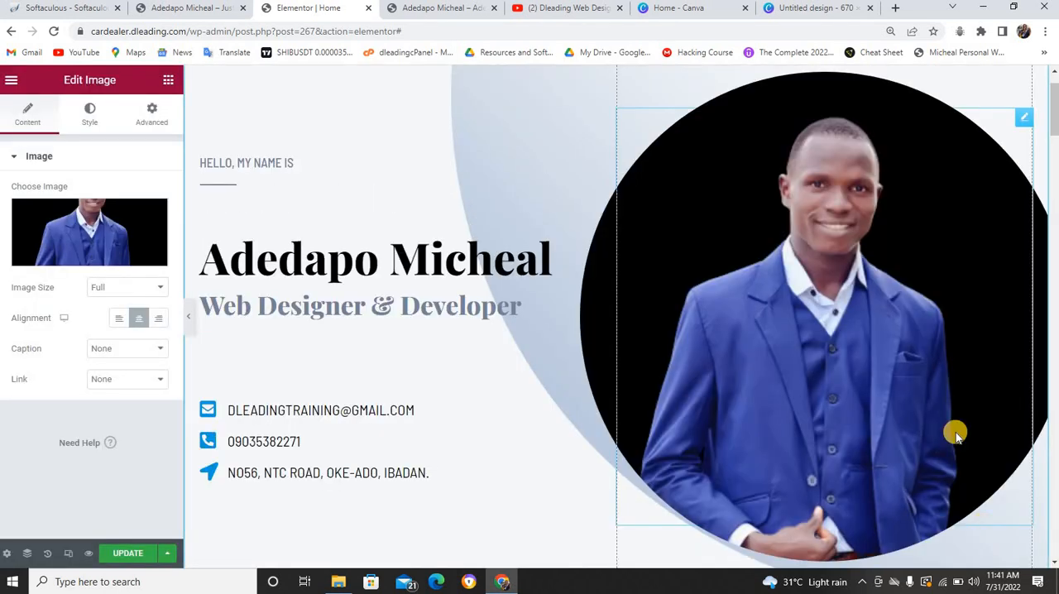
{"action": "scroll", "coordinate": [910, 397], "scroll_direction": "up", "scroll_amount": 1}
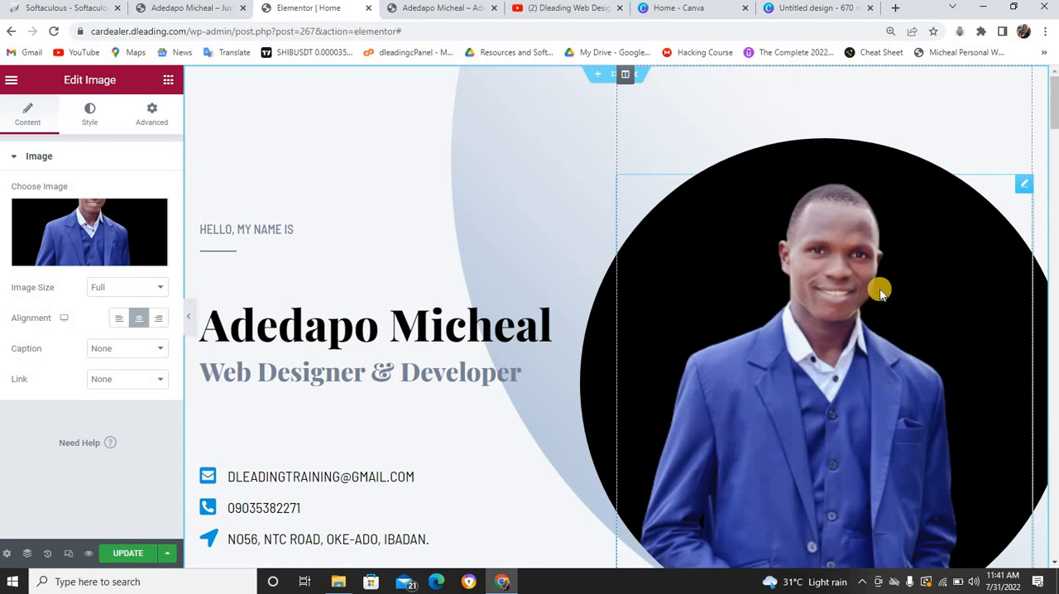
Edit the main heading under About me to read "with rich experience of over 3 years", accepting the grammar suggestion "rich"
{"action": "scroll", "coordinate": [880, 291], "scroll_direction": "down", "scroll_amount": 8}
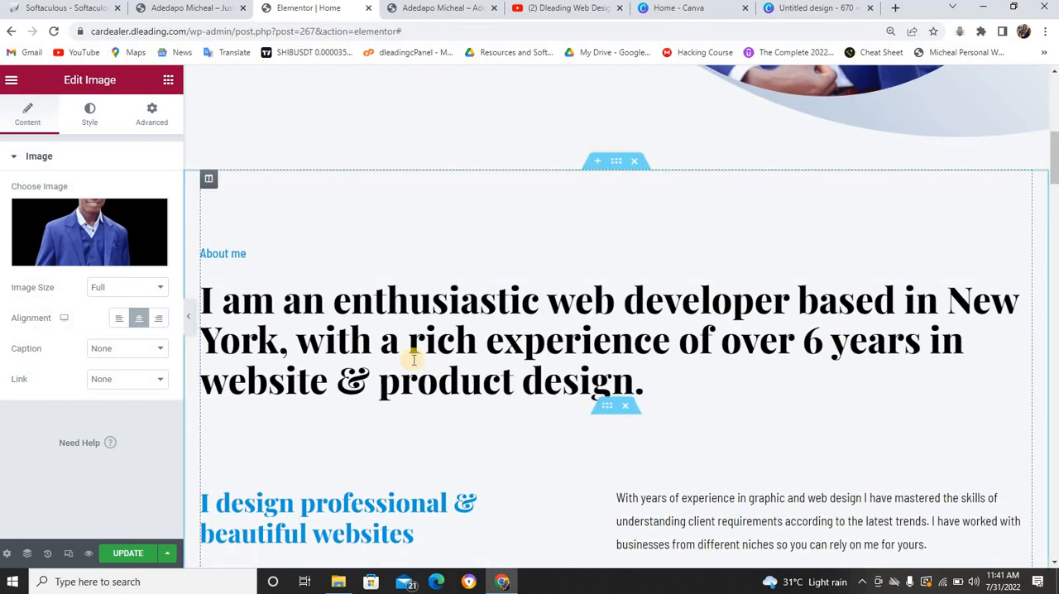
{"action": "left_click", "coordinate": [218, 253]}
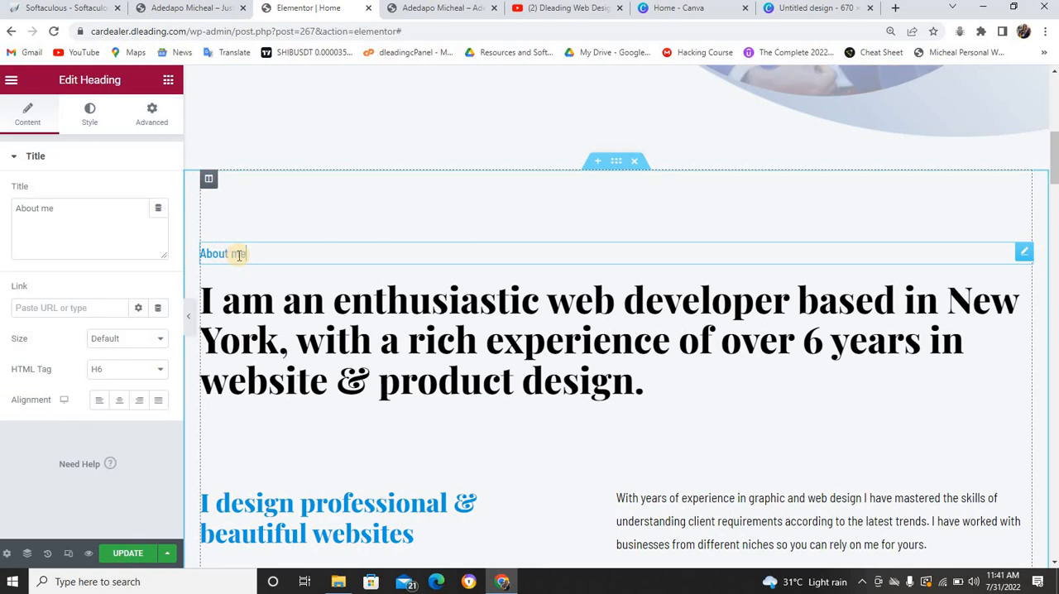
{"action": "left_click", "coordinate": [286, 306]}
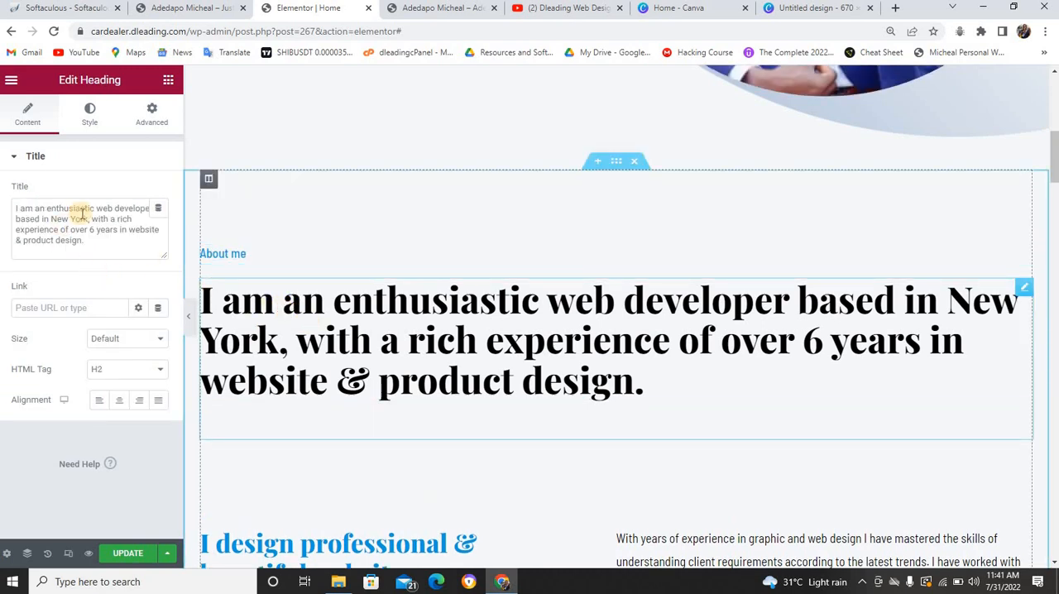
{"action": "left_click_drag", "start_coordinate": [132, 219], "coordinate": [113, 219]}
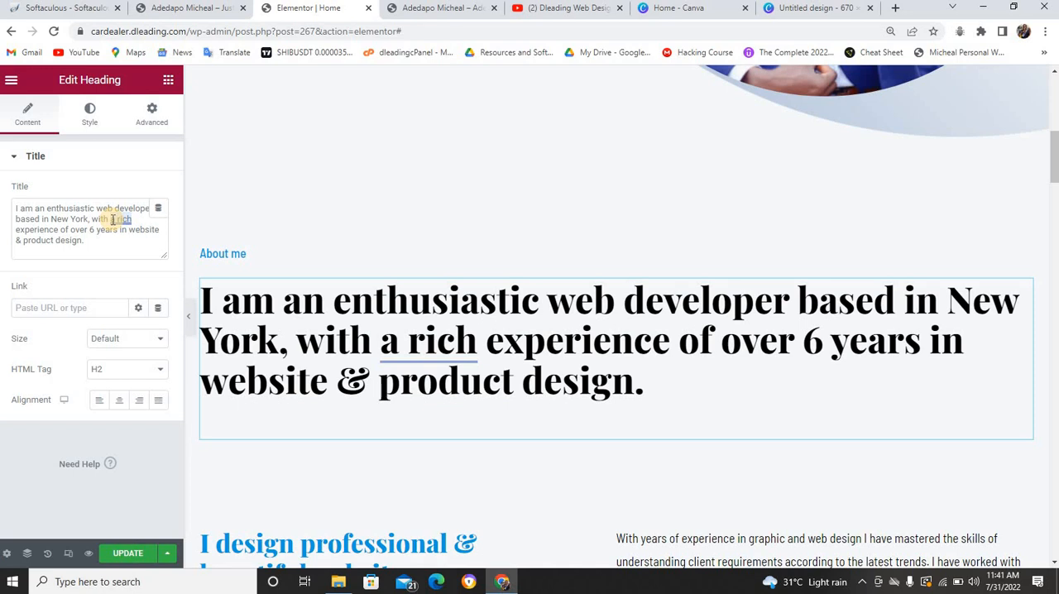
{"action": "right_click", "coordinate": [118, 223]}
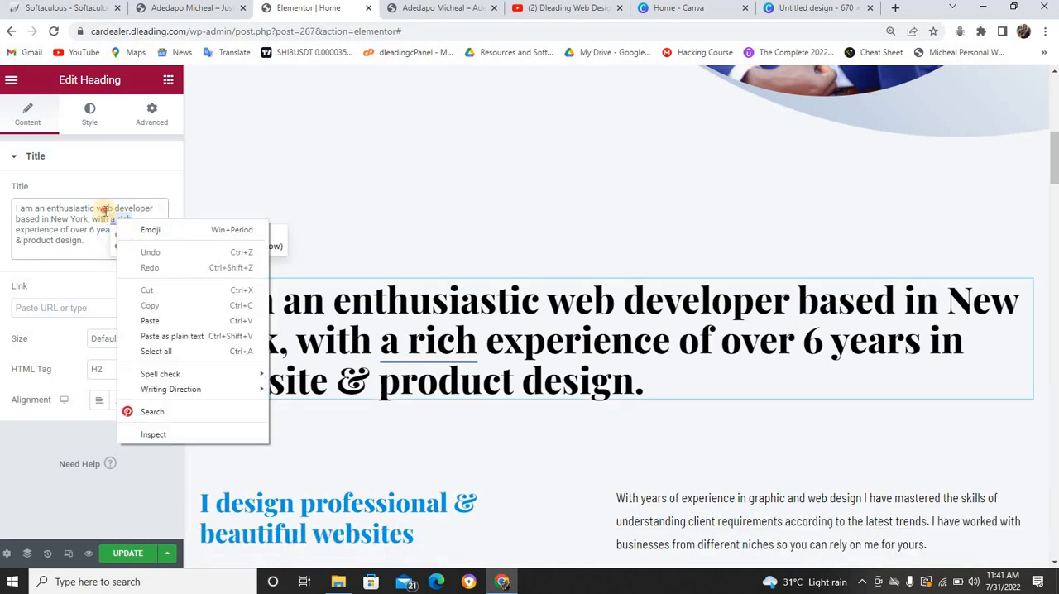
{"action": "left_click", "coordinate": [105, 212]}
{"action": "left_click", "coordinate": [119, 219]}
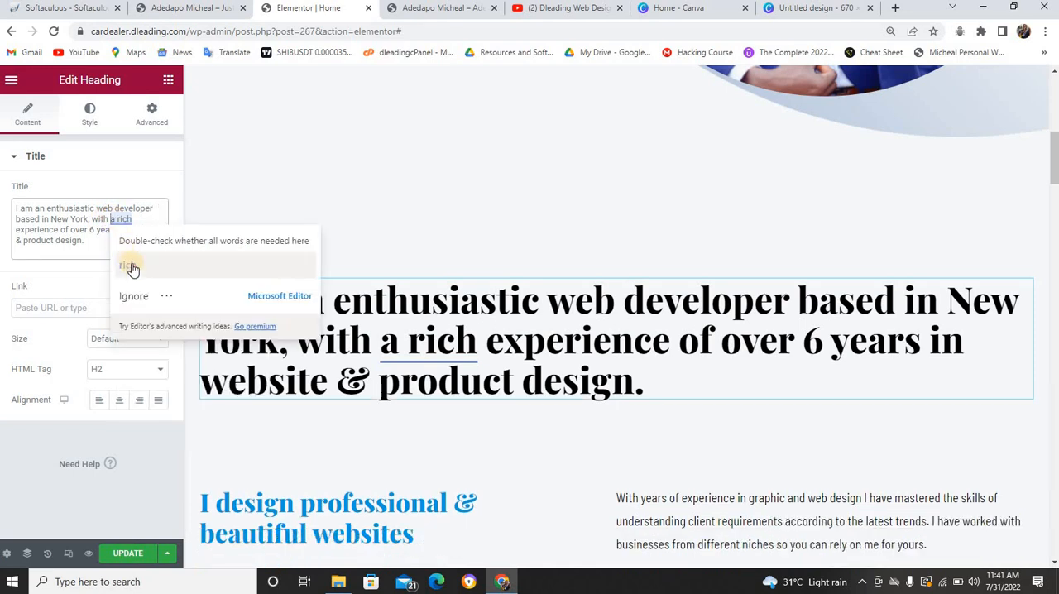
{"action": "left_click", "coordinate": [129, 266]}
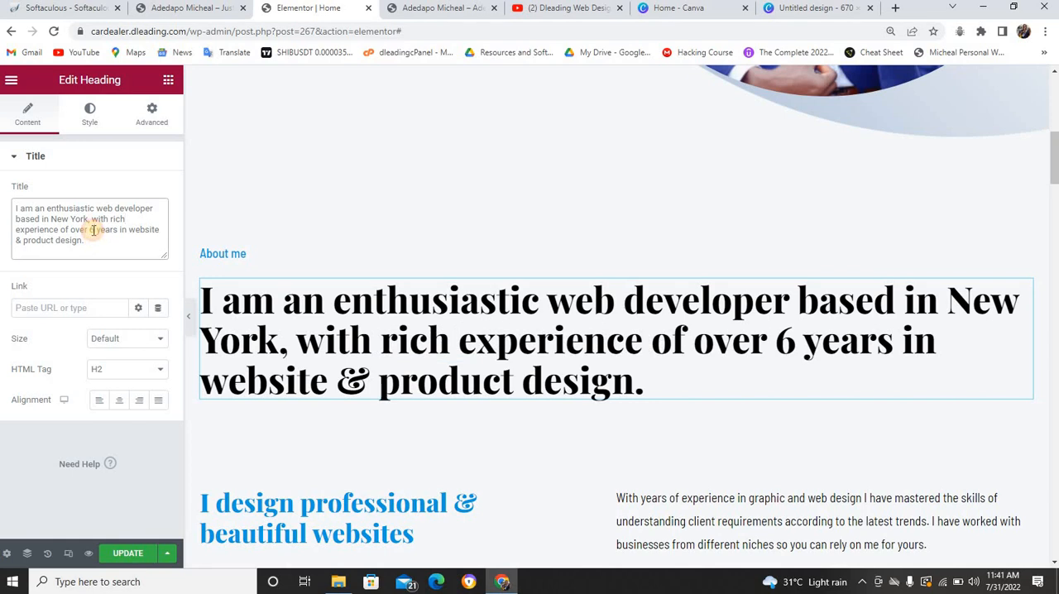
{"action": "double_click", "coordinate": [94, 230]}
{"action": "key", "text": "BackSpace"}
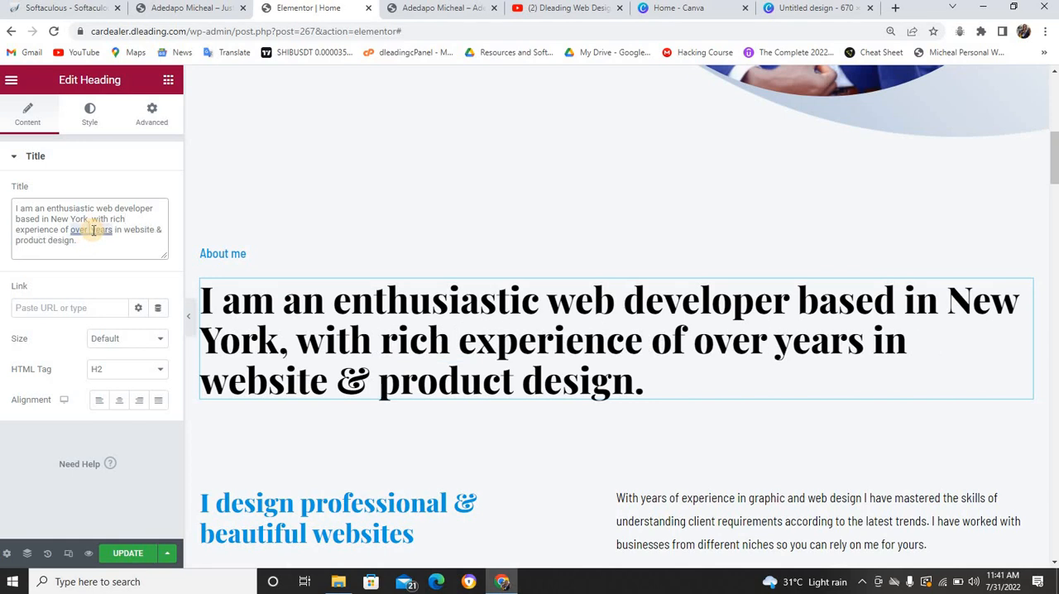
{"action": "type", "text": "3"}
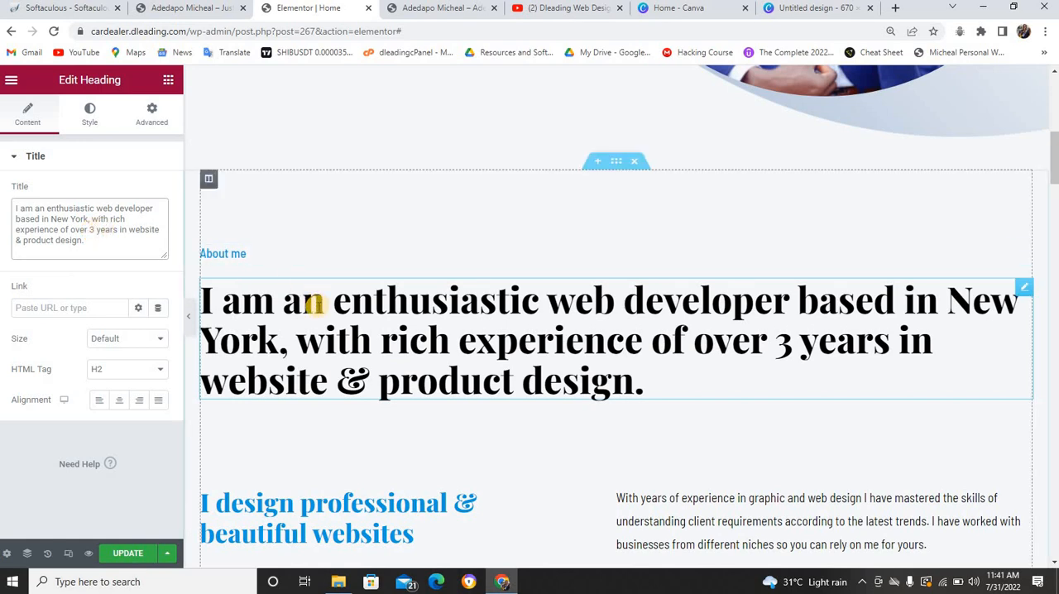
Review the rest of the About me and What I do sections, including the arrow icon's settings, and check the live home page
{"action": "scroll", "coordinate": [331, 325], "scroll_direction": "down", "scroll_amount": 3}
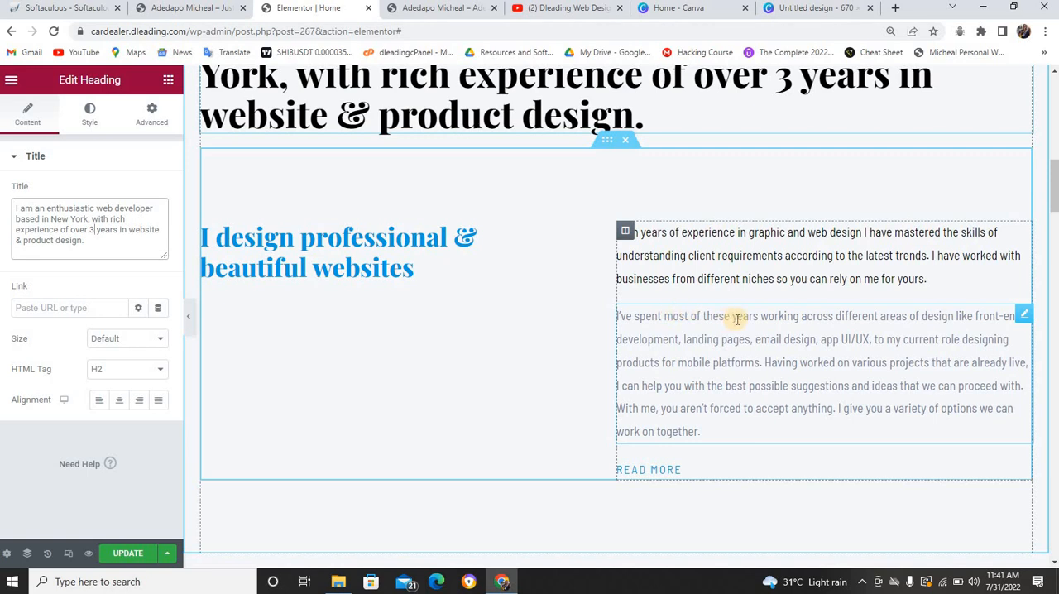
{"action": "scroll", "coordinate": [720, 324], "scroll_direction": "down", "scroll_amount": 6}
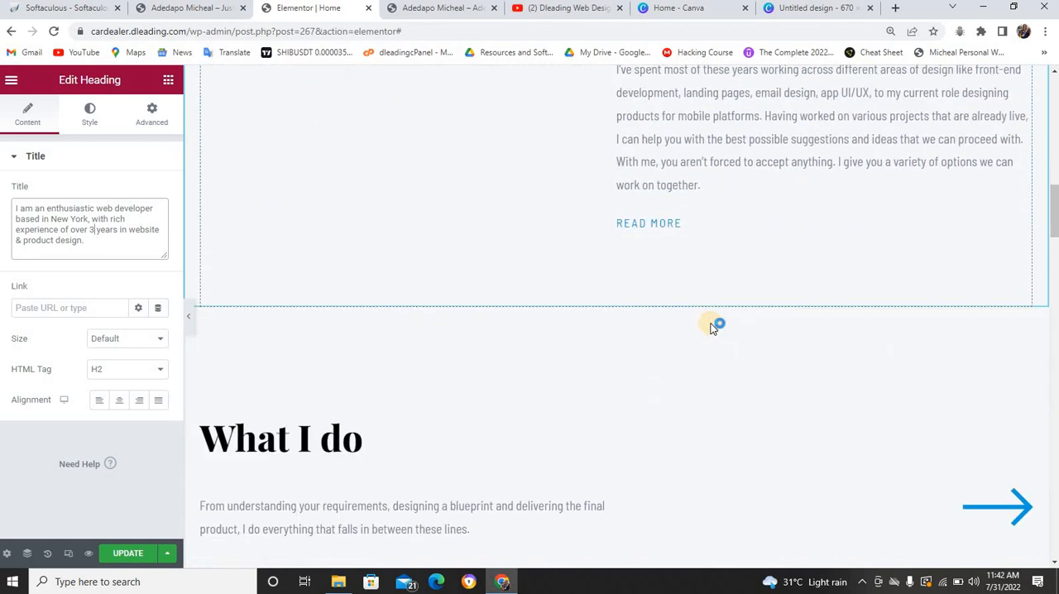
{"action": "scroll", "coordinate": [579, 297], "scroll_direction": "down", "scroll_amount": 3}
{"action": "scroll", "coordinate": [442, 244], "scroll_direction": "up", "scroll_amount": 2}
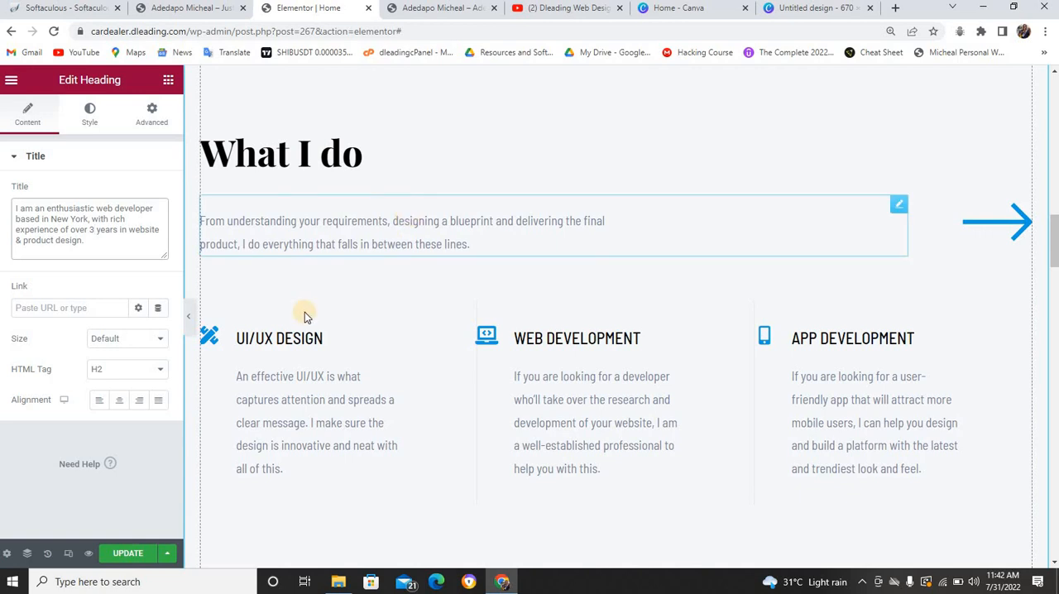
{"action": "left_click", "coordinate": [1001, 219]}
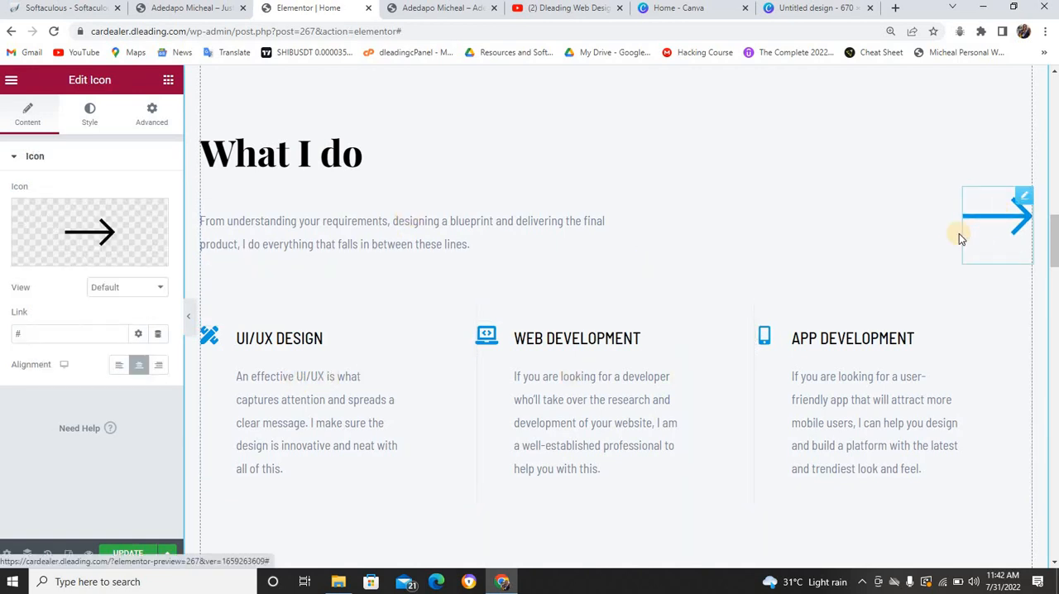
{"action": "scroll", "coordinate": [959, 234], "scroll_direction": "up", "scroll_amount": 1}
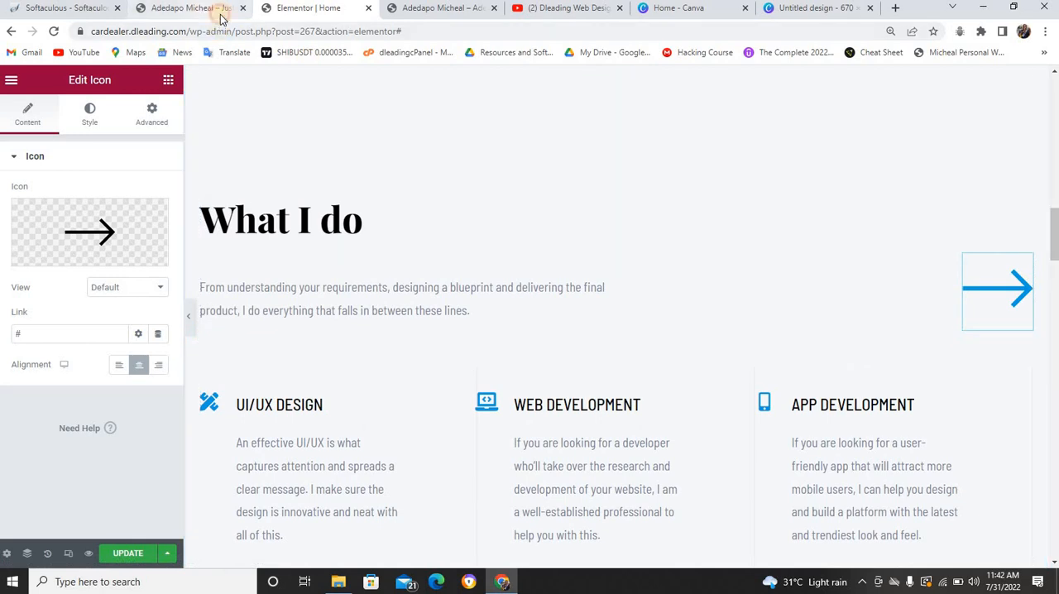
{"action": "left_click", "coordinate": [216, 10]}
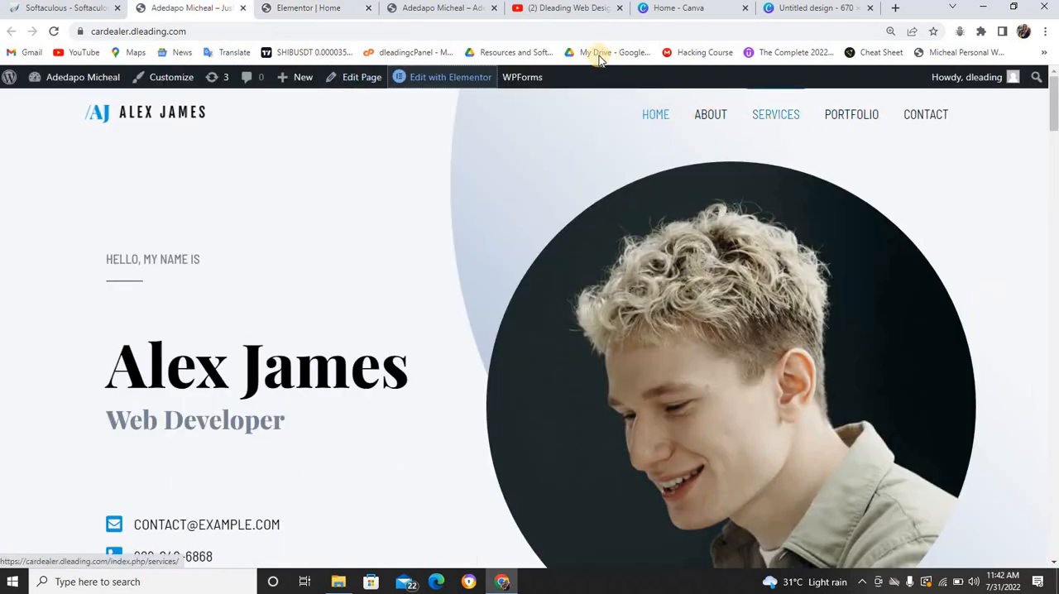
{"action": "left_click", "coordinate": [328, 8]}
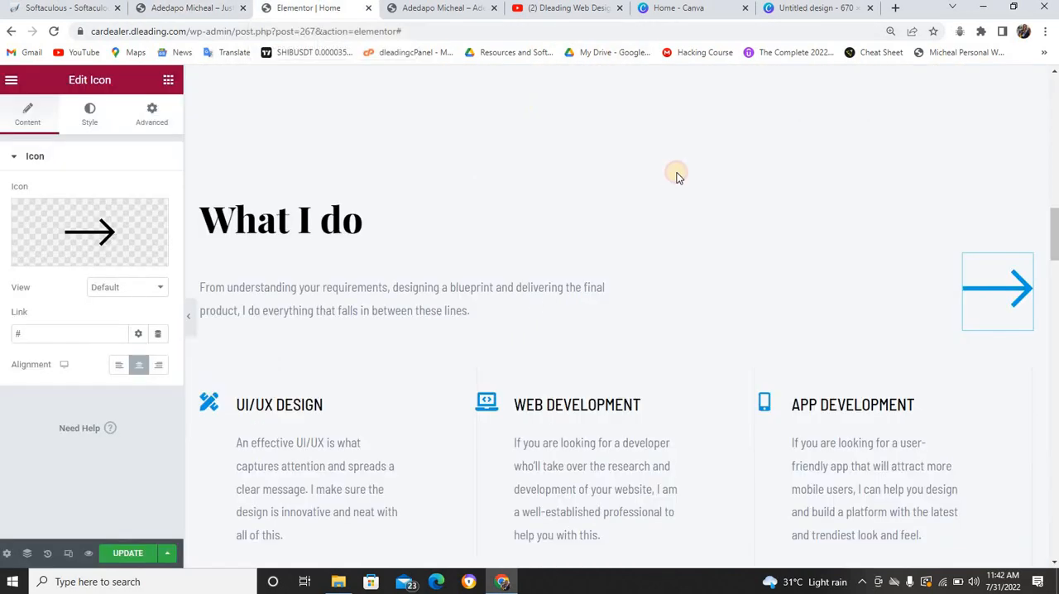
Link the Read More button in the About me section to the site's About page
{"action": "scroll", "coordinate": [1056, 310], "scroll_direction": "up", "scroll_amount": 5}
{"action": "scroll", "coordinate": [1056, 310], "scroll_direction": "up", "scroll_amount": 3}
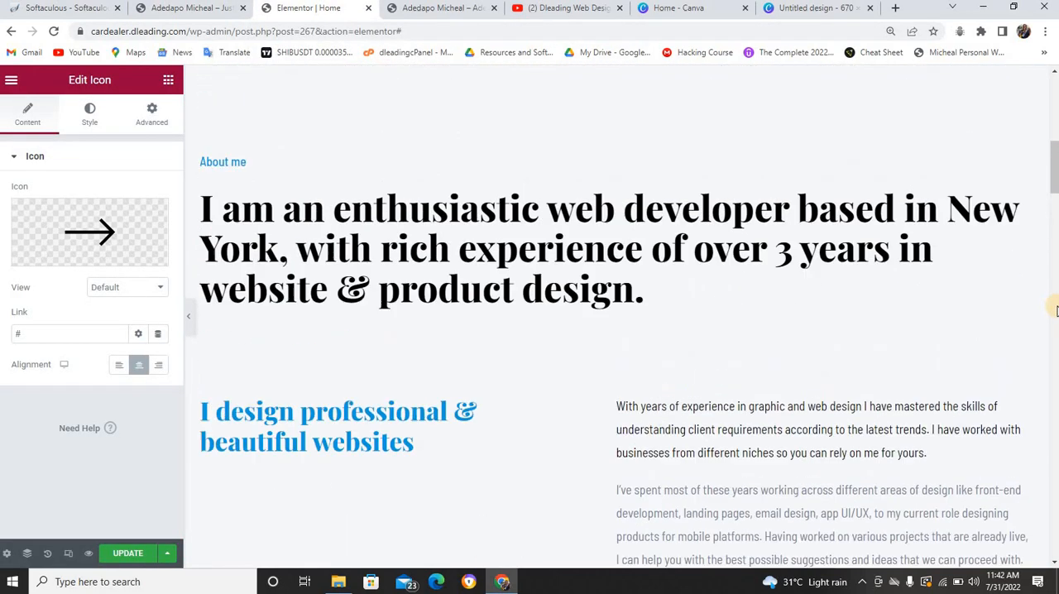
{"action": "scroll", "coordinate": [1055, 310], "scroll_direction": "down", "scroll_amount": 3}
{"action": "scroll", "coordinate": [1056, 310], "scroll_direction": "down", "scroll_amount": 3}
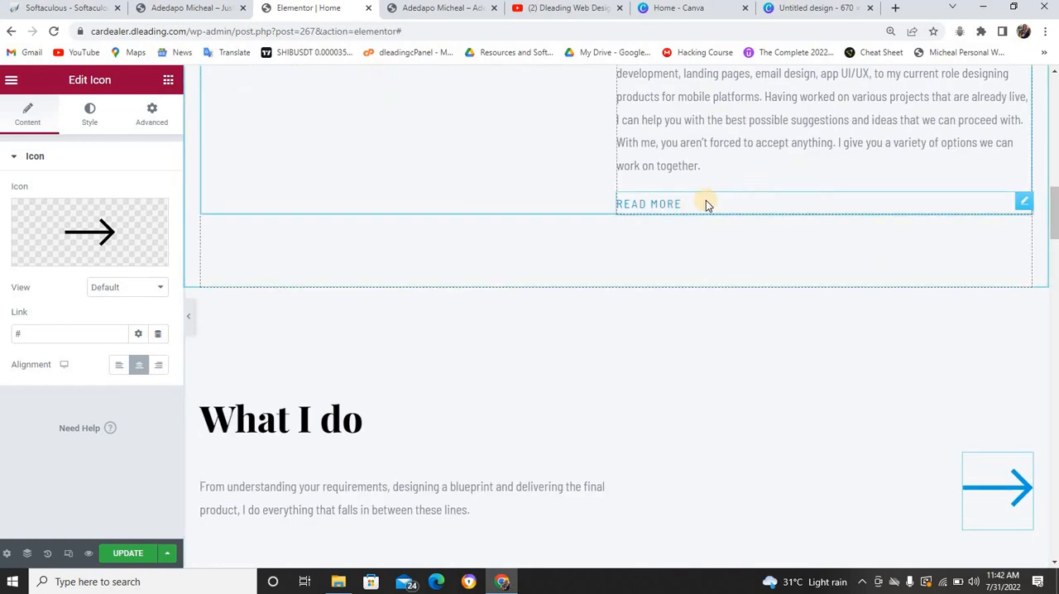
{"action": "left_click", "coordinate": [1021, 204]}
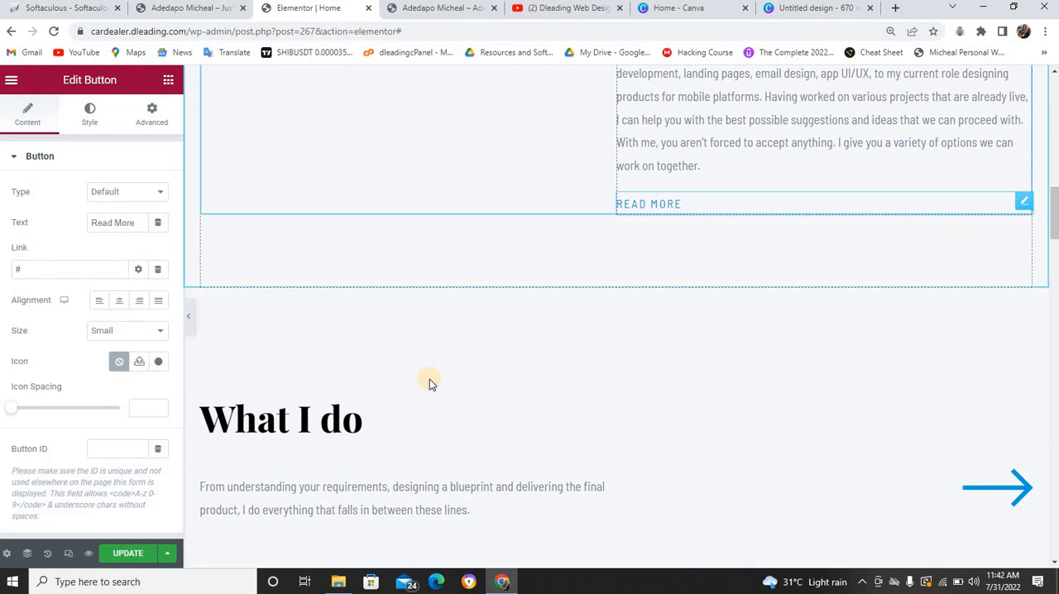
{"action": "left_click", "coordinate": [27, 271]}
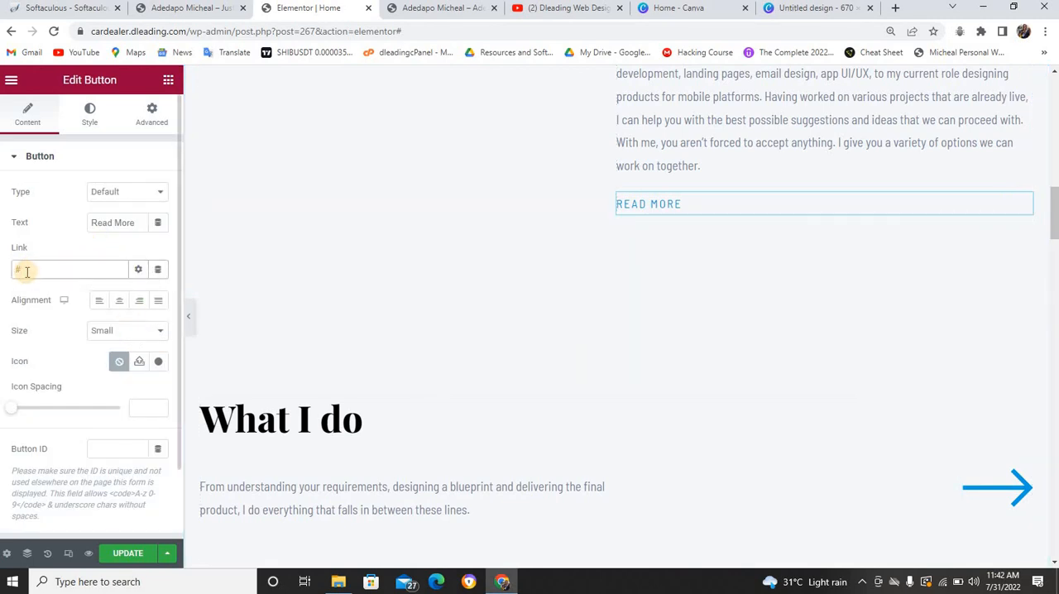
{"action": "key", "text": "BackSpace"}
{"action": "type", "text": "about"}
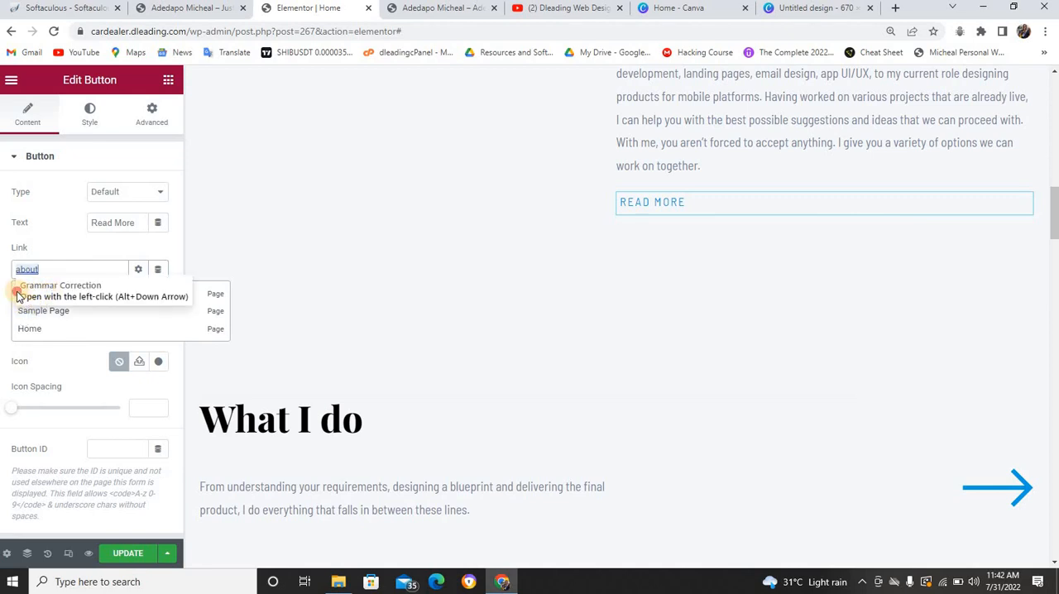
{"action": "left_click", "coordinate": [17, 293]}
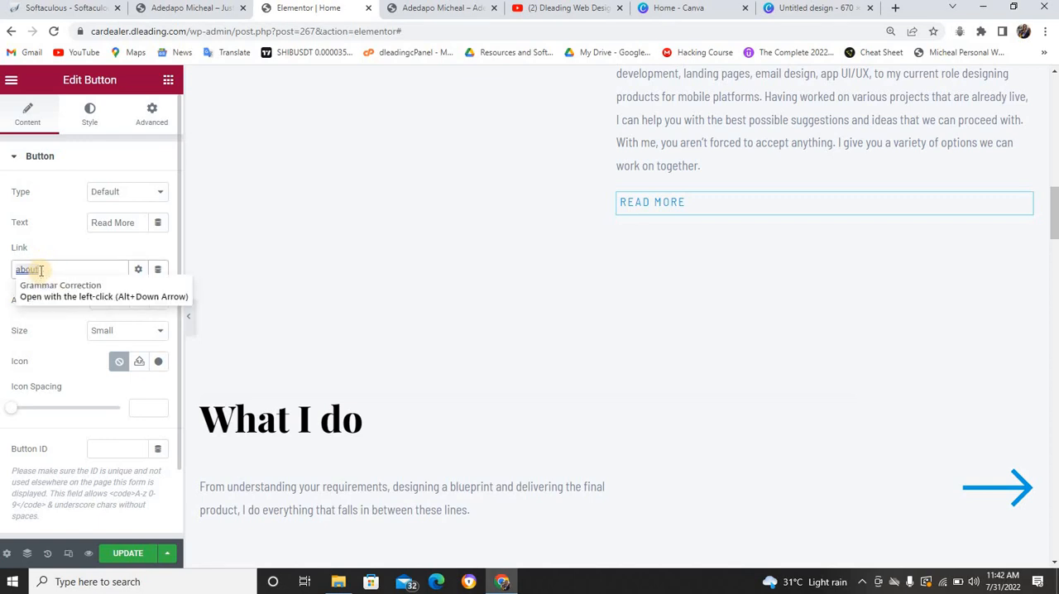
{"action": "key", "text": "BackSpace"}
{"action": "type", "text": "a"}
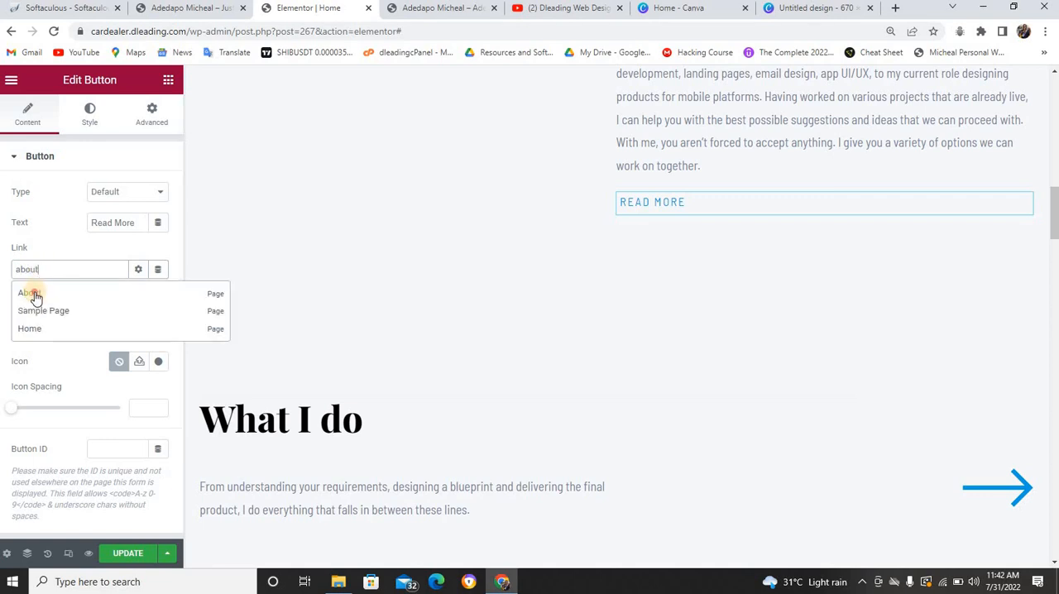
{"action": "left_click", "coordinate": [36, 290]}
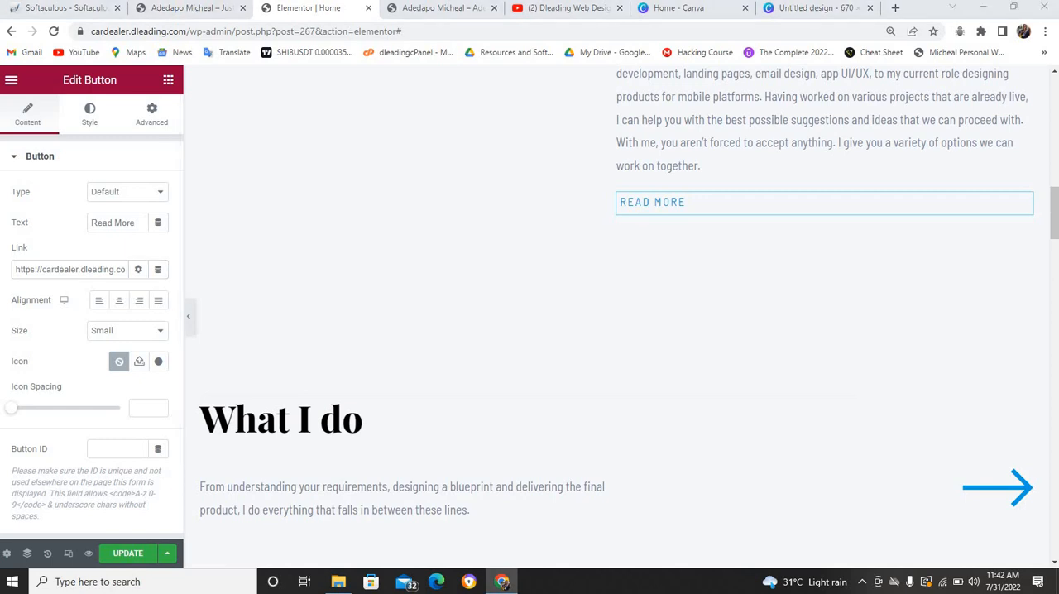
Update the home page with the pending Elementor changes and reload the live home page
{"action": "left_click", "coordinate": [190, 7]}
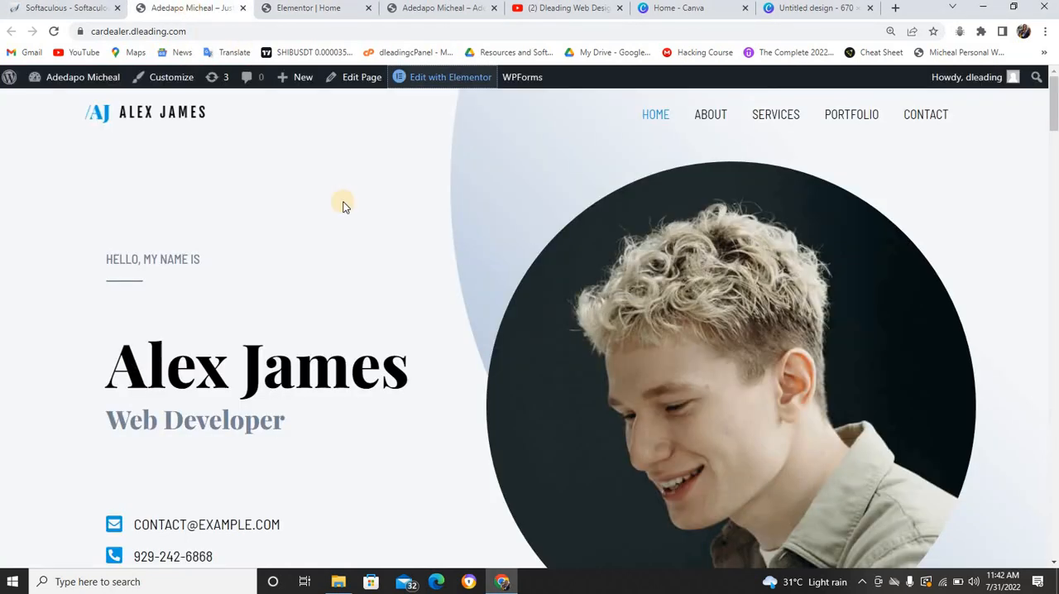
{"action": "scroll", "coordinate": [380, 160], "scroll_direction": "down", "scroll_amount": 4}
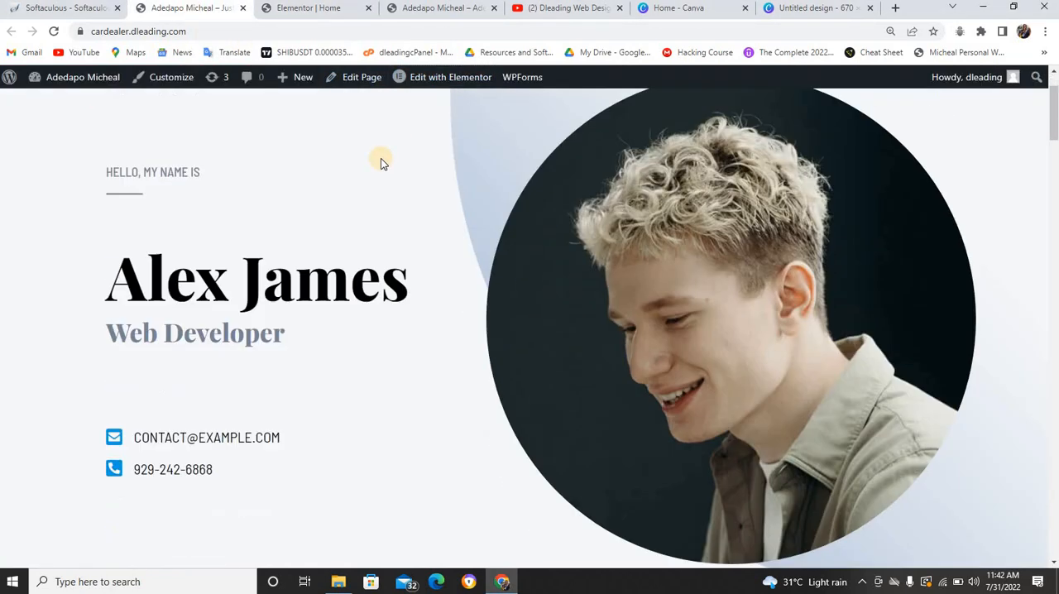
{"action": "scroll", "coordinate": [564, 253], "scroll_direction": "down", "scroll_amount": 10}
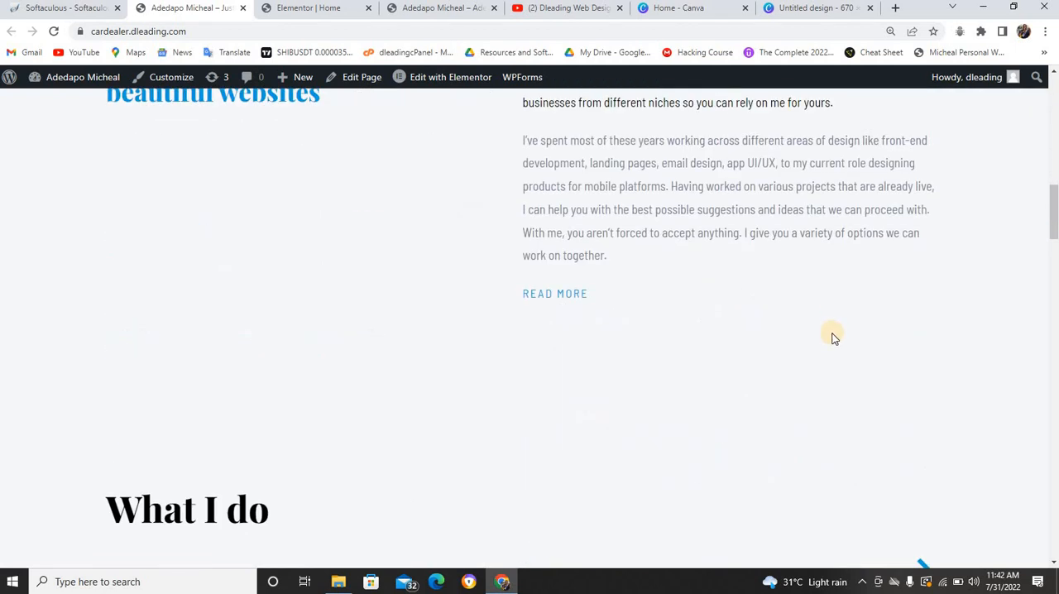
{"action": "scroll", "coordinate": [615, 293], "scroll_direction": "up", "scroll_amount": 13}
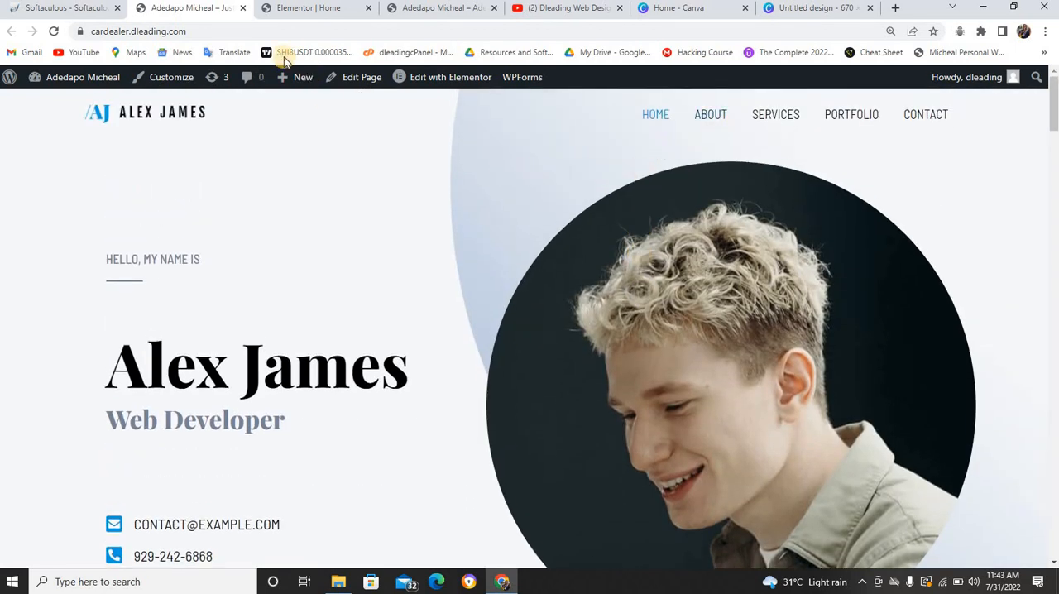
{"action": "left_click", "coordinate": [304, 8]}
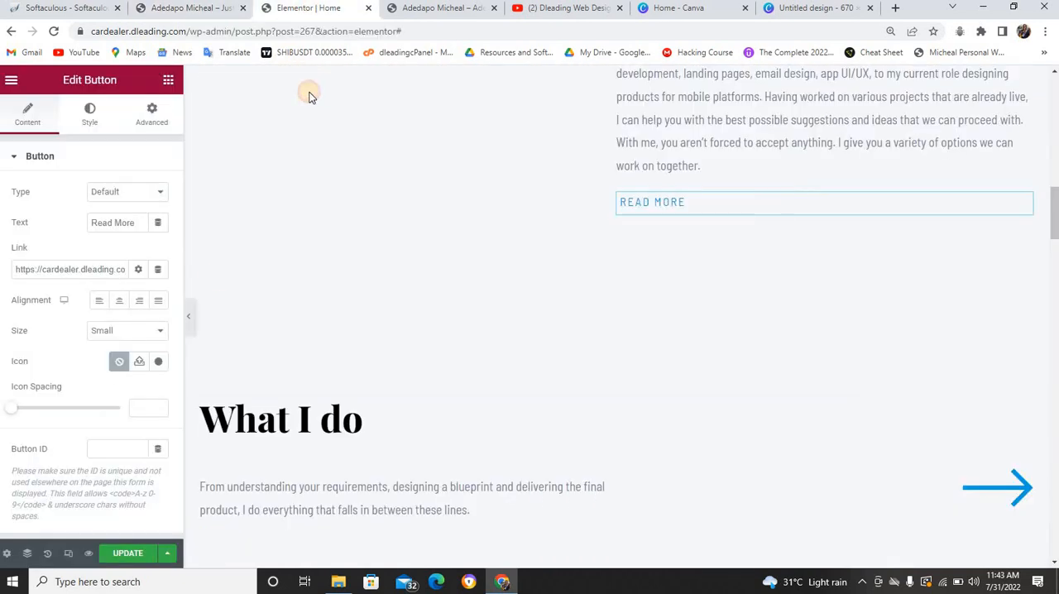
{"action": "left_click", "coordinate": [114, 552]}
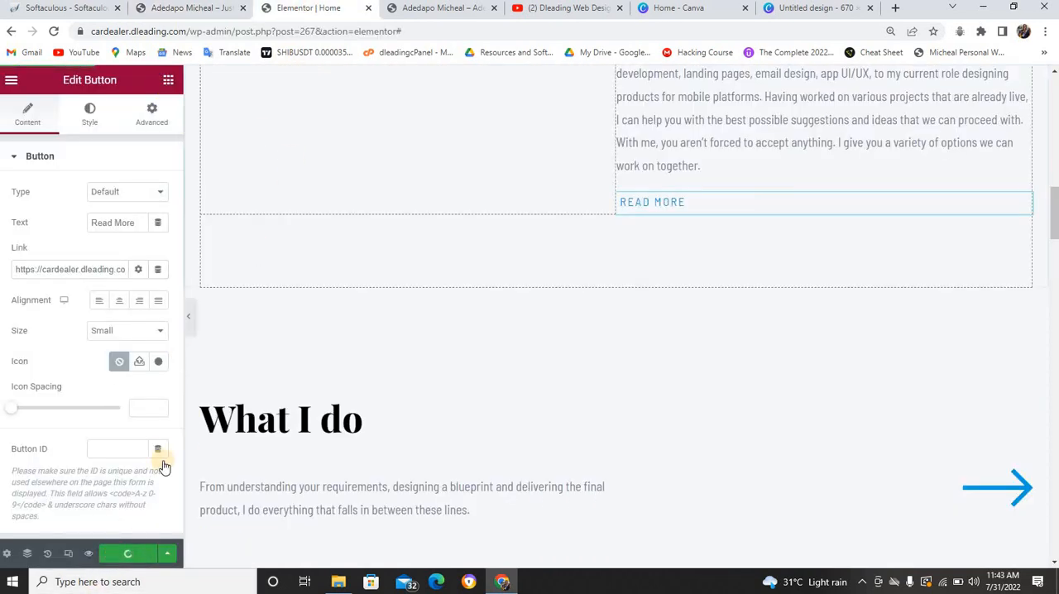
{"action": "left_click", "coordinate": [194, 9]}
{"action": "key", "text": "F5"}
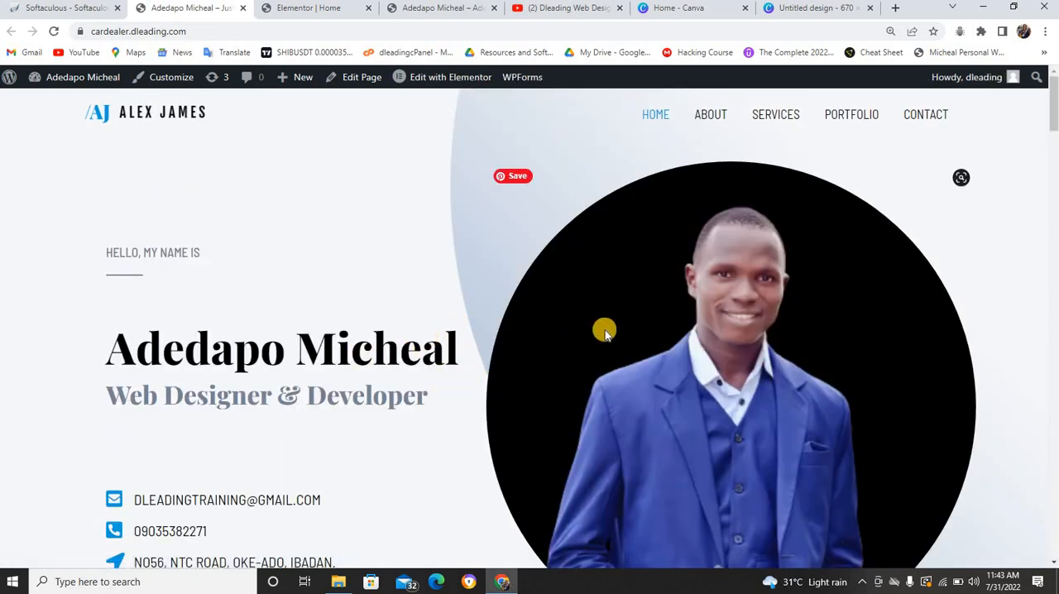
Test the Read More link in the live home page's About me section and look over the About page it opens
{"action": "scroll", "coordinate": [605, 330], "scroll_direction": "down", "scroll_amount": 2}
{"action": "scroll", "coordinate": [604, 329], "scroll_direction": "down", "scroll_amount": 6}
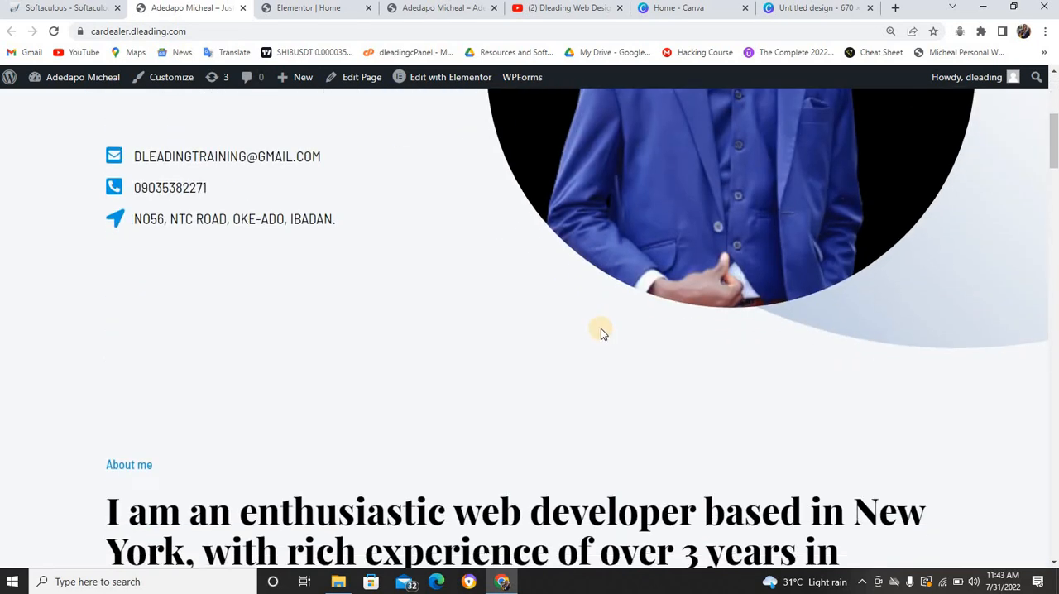
{"action": "scroll", "coordinate": [600, 332], "scroll_direction": "down", "scroll_amount": 3}
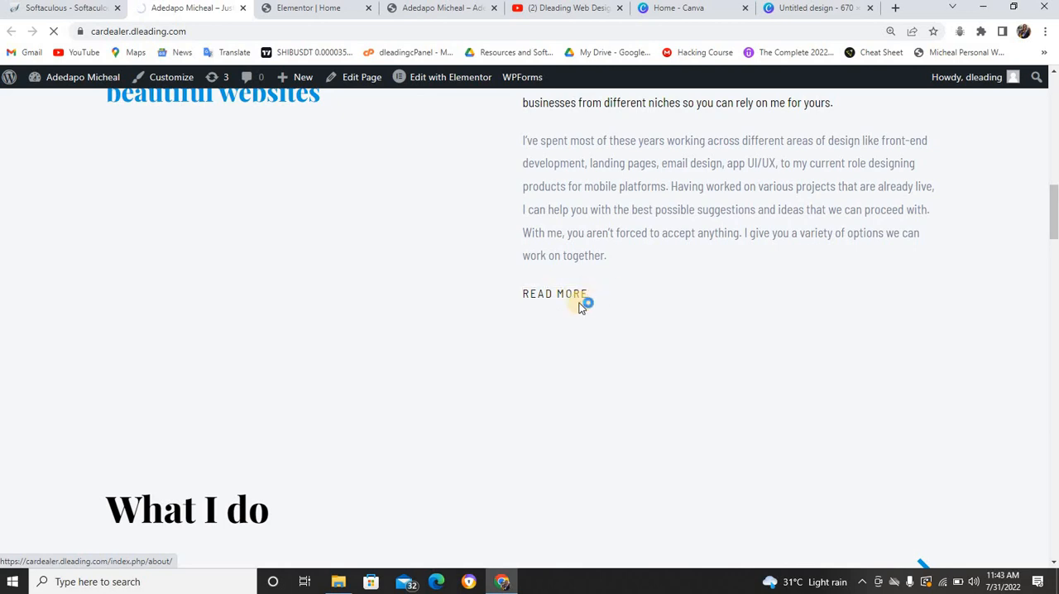
{"action": "left_click", "coordinate": [562, 297]}
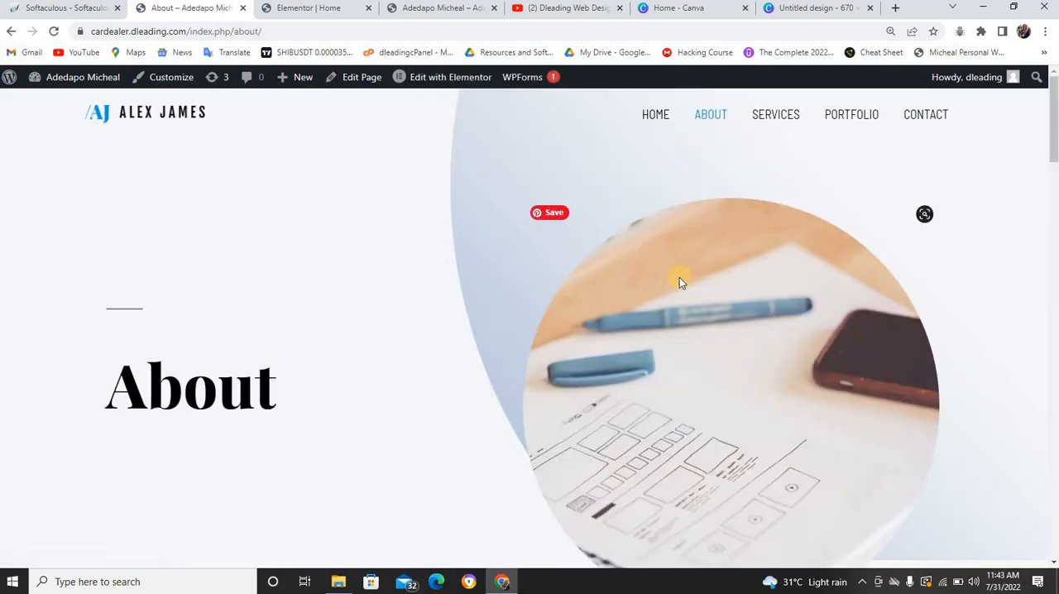
{"action": "scroll", "coordinate": [680, 277], "scroll_direction": "down", "scroll_amount": 4}
{"action": "scroll", "coordinate": [679, 277], "scroll_direction": "down", "scroll_amount": 3}
{"action": "scroll", "coordinate": [679, 282], "scroll_direction": "up", "scroll_amount": 3}
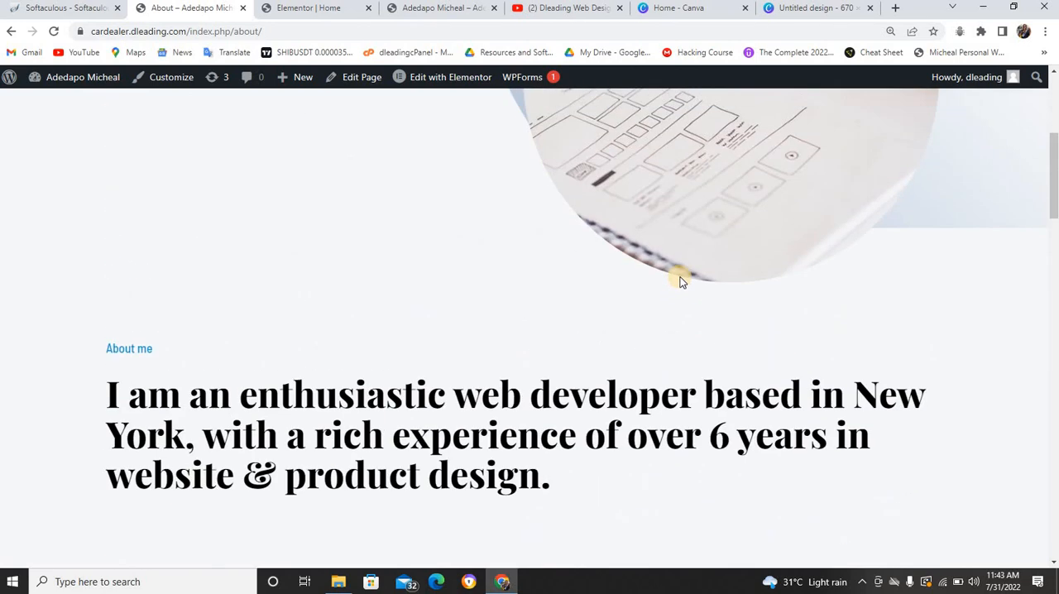
{"action": "scroll", "coordinate": [679, 281], "scroll_direction": "up", "scroll_amount": 5}
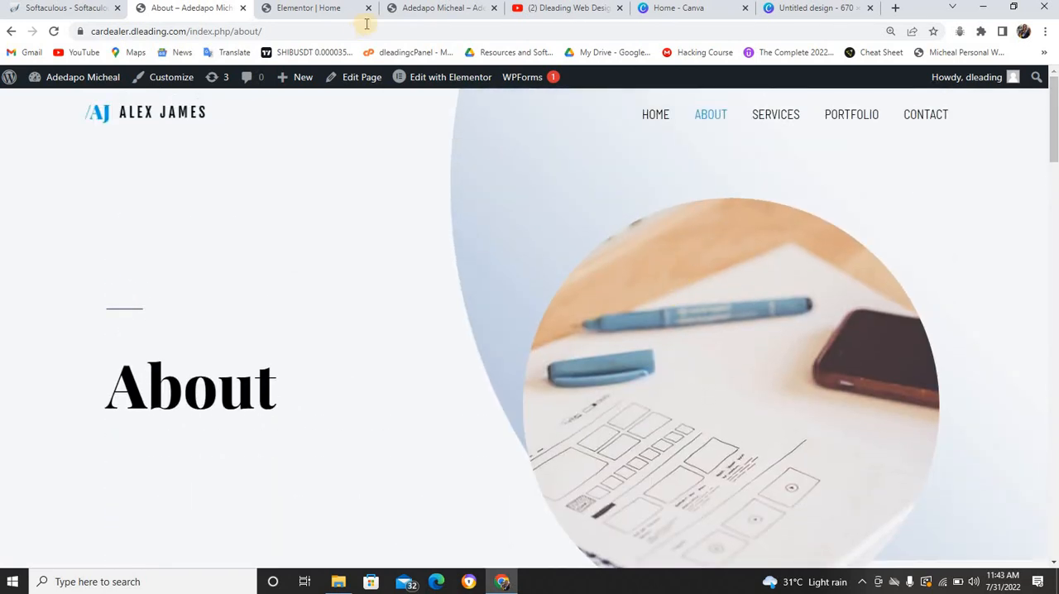
Check Read More on the reference CV site, and replace the Elementor Read More button's link with a wa.me address containing the WhatsApp phone number
{"action": "left_click", "coordinate": [439, 8]}
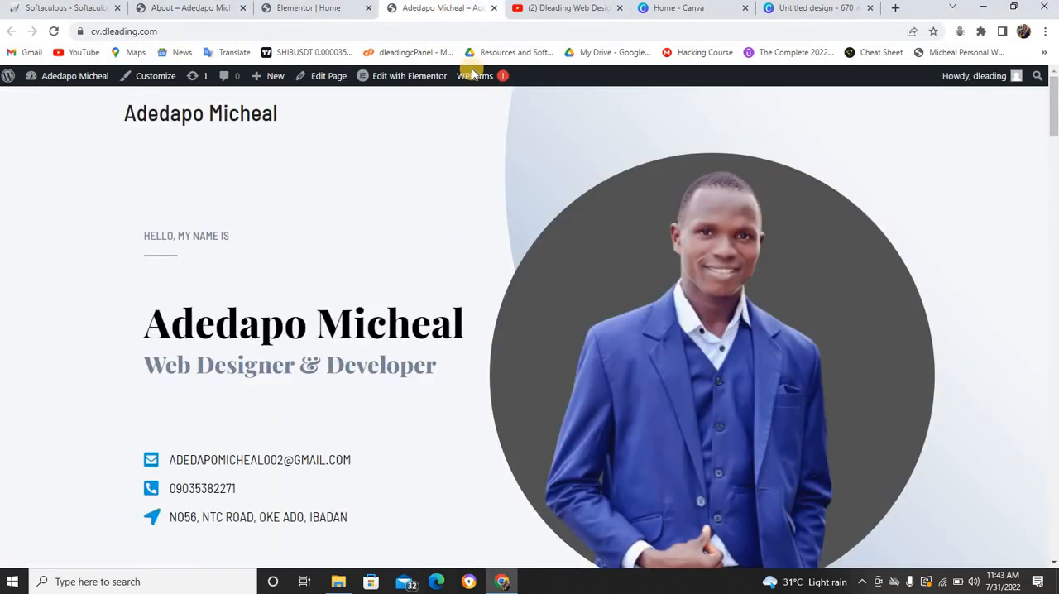
{"action": "scroll", "coordinate": [531, 170], "scroll_direction": "down", "scroll_amount": 10}
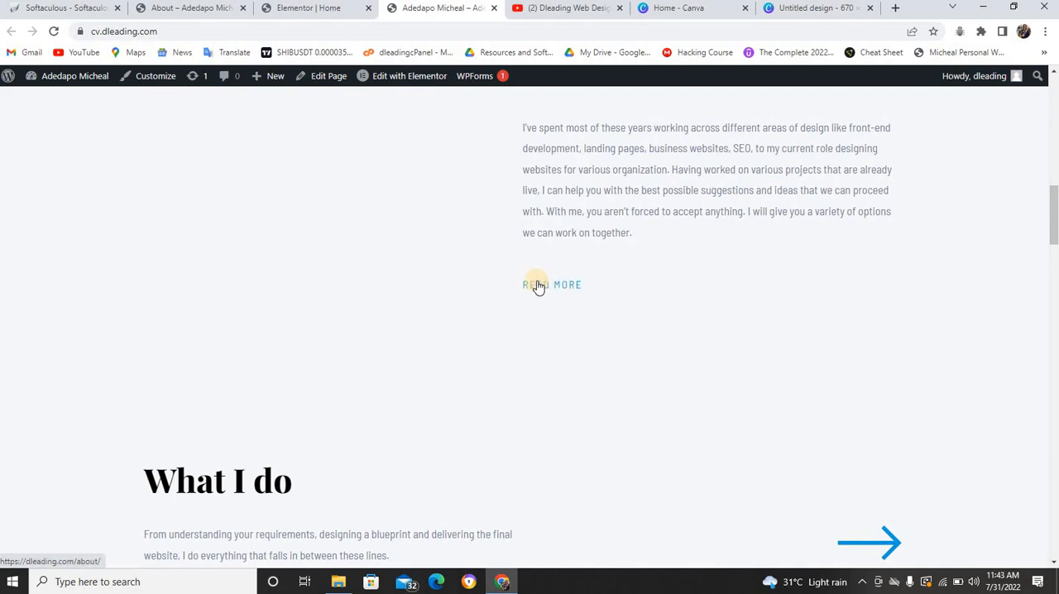
{"action": "left_click", "coordinate": [311, 7]}
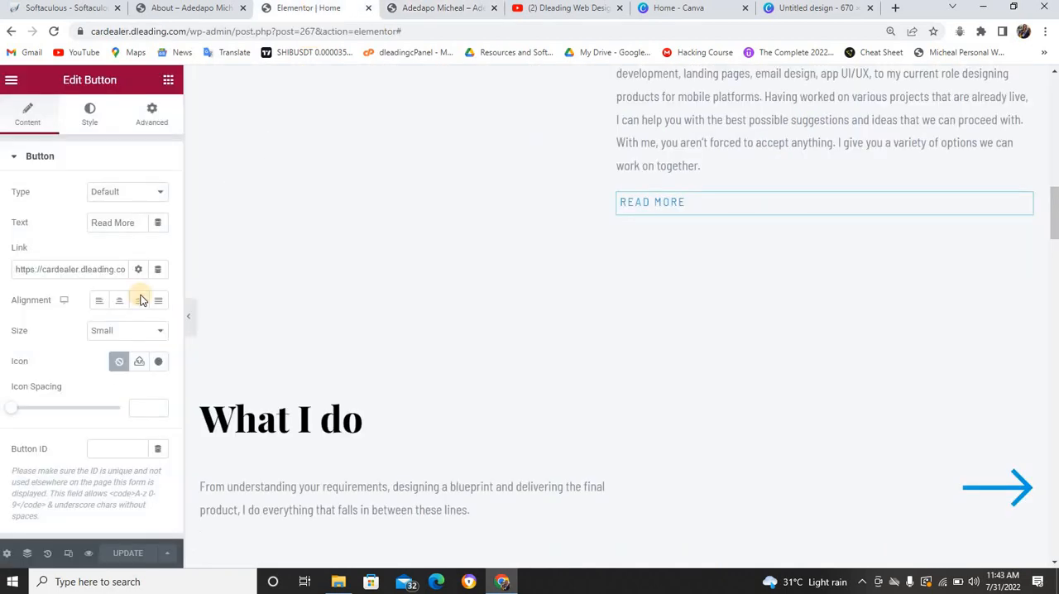
{"action": "triple_click", "coordinate": [74, 271]}
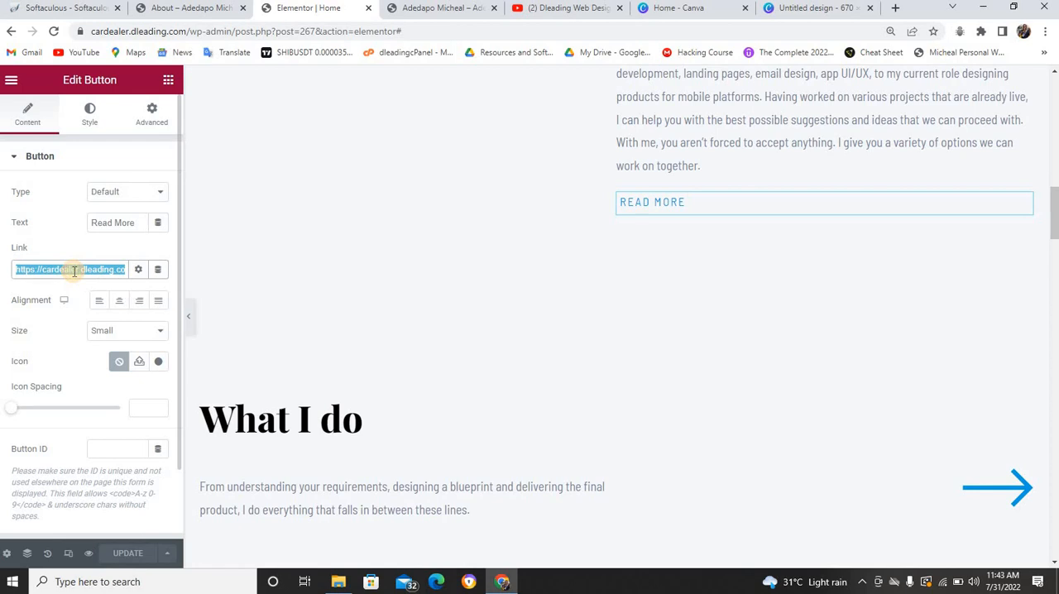
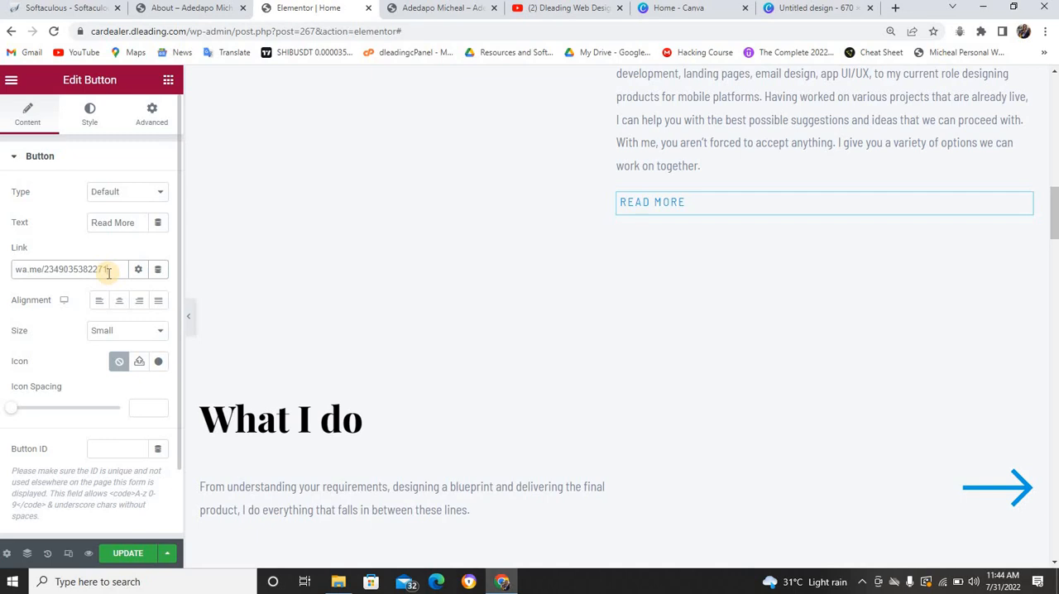
{"action": "left_click", "coordinate": [196, 10]}
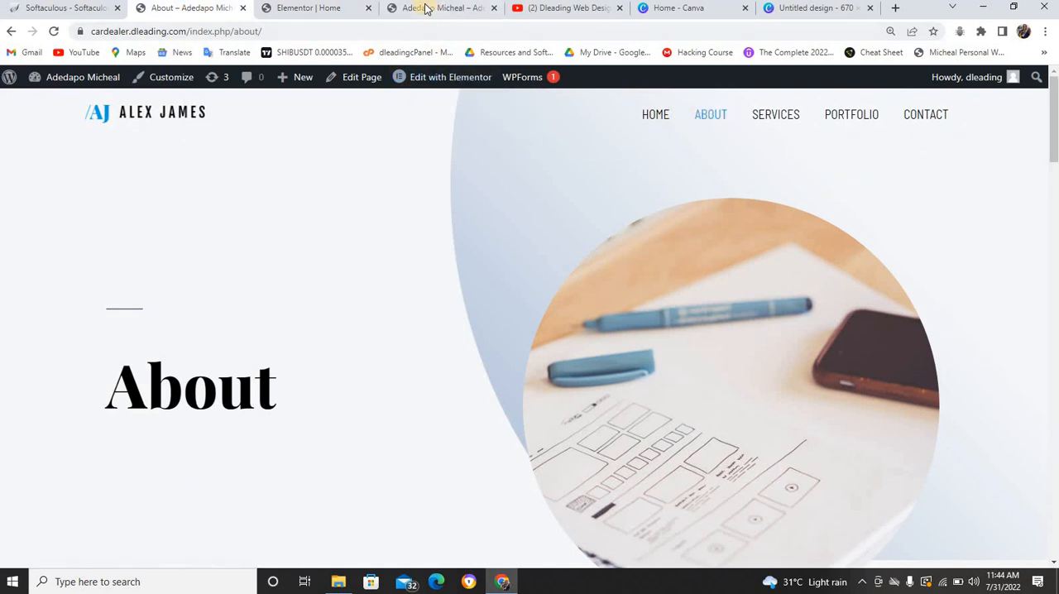
{"action": "left_click", "coordinate": [335, 12]}
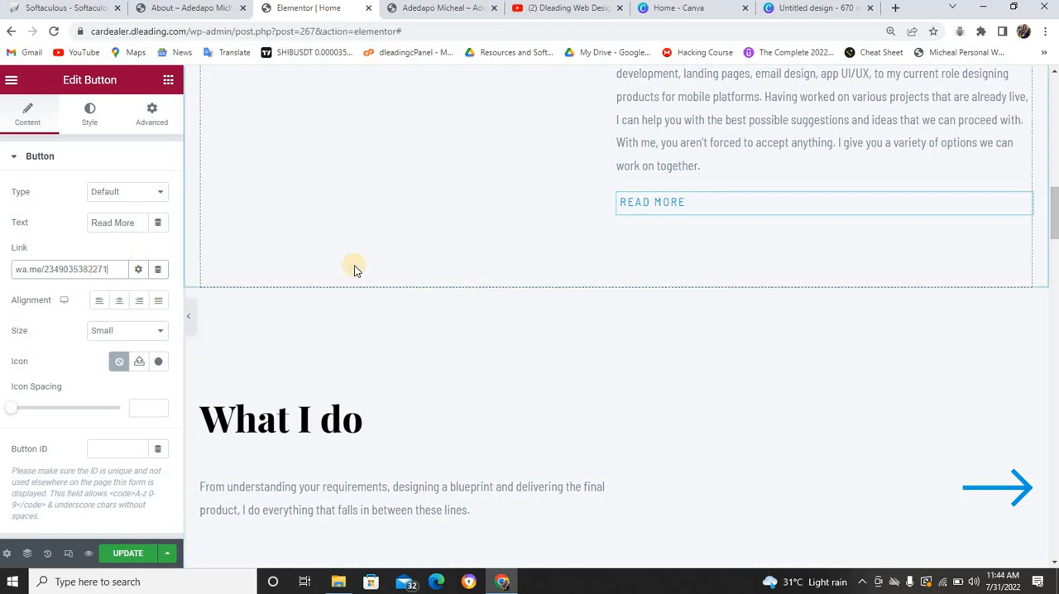
Change the title of the UI/UX Design icon box under What I do to "Web Design"
{"action": "scroll", "coordinate": [413, 259], "scroll_direction": "down", "scroll_amount": 3}
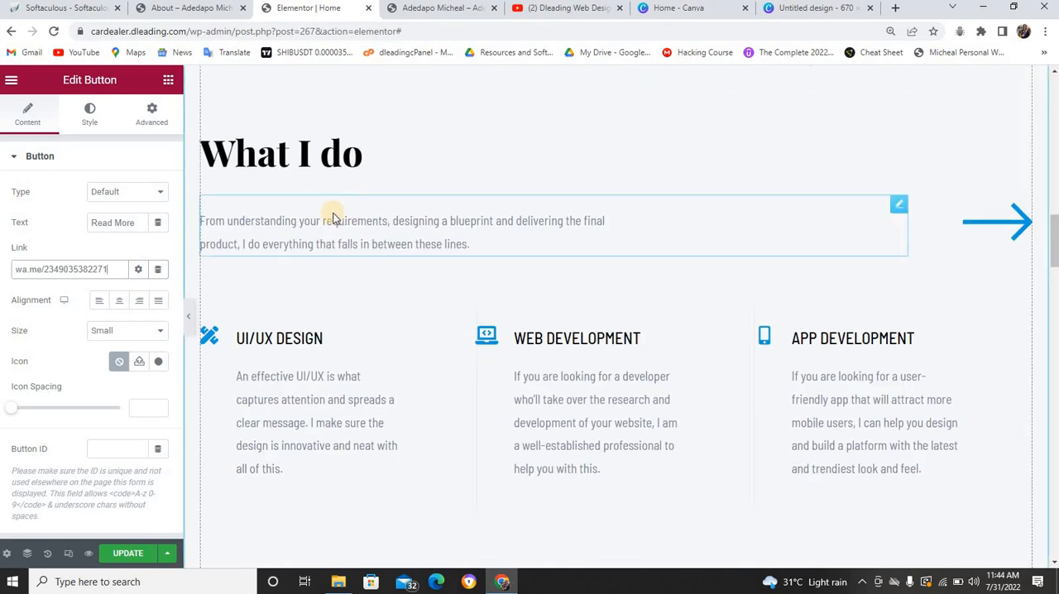
{"action": "left_click", "coordinate": [272, 339]}
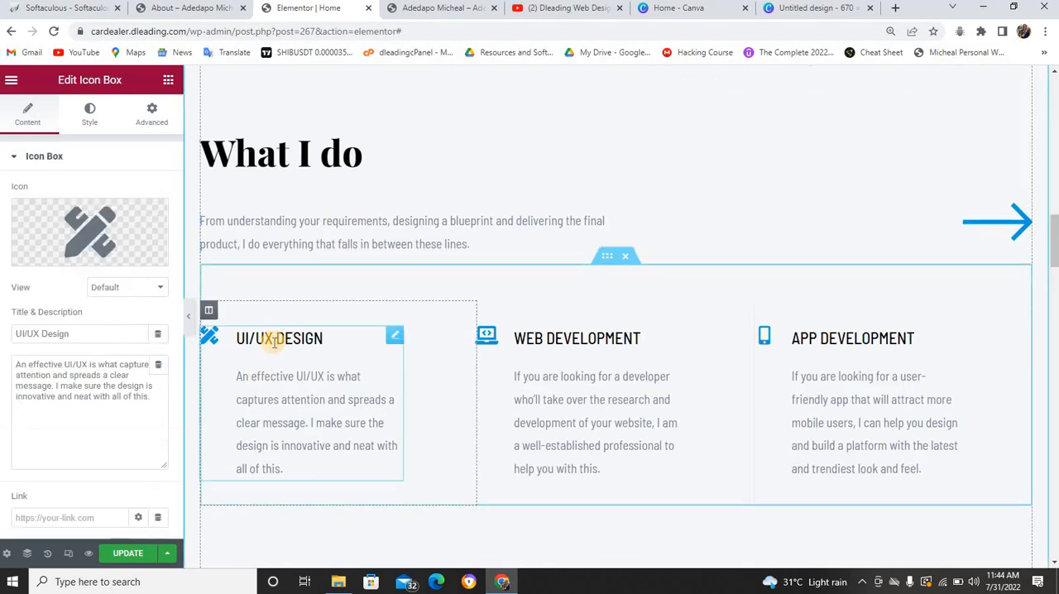
{"action": "left_click", "coordinate": [40, 334]}
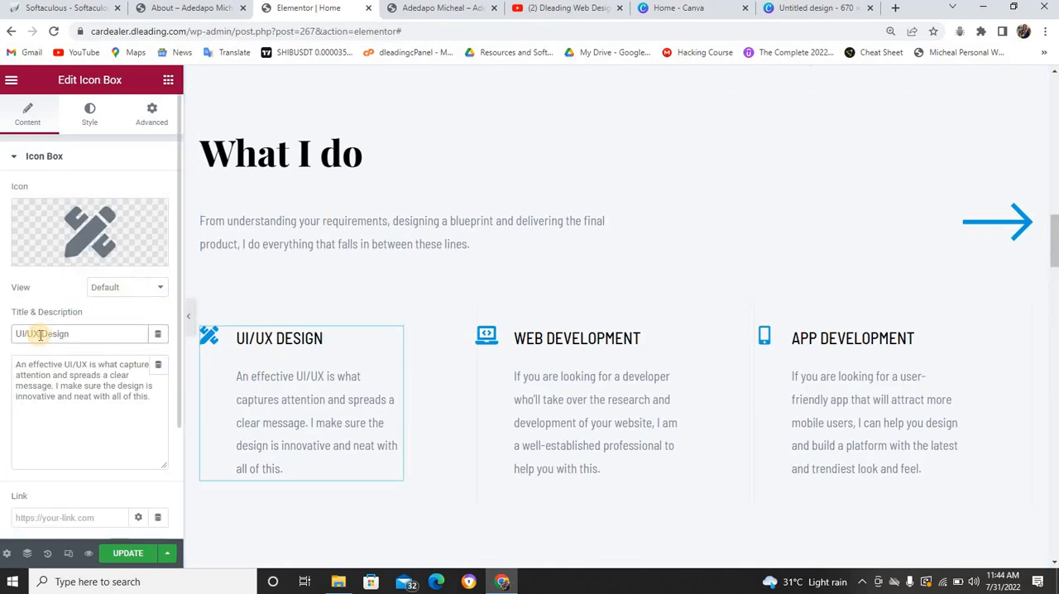
{"action": "key", "text": "BackSpace"}
{"action": "key", "text": "BackSpace"}
{"action": "key", "text": "BackSpace"}
{"action": "key", "text": "BackSpace"}
{"action": "key", "text": "BackSpace"}
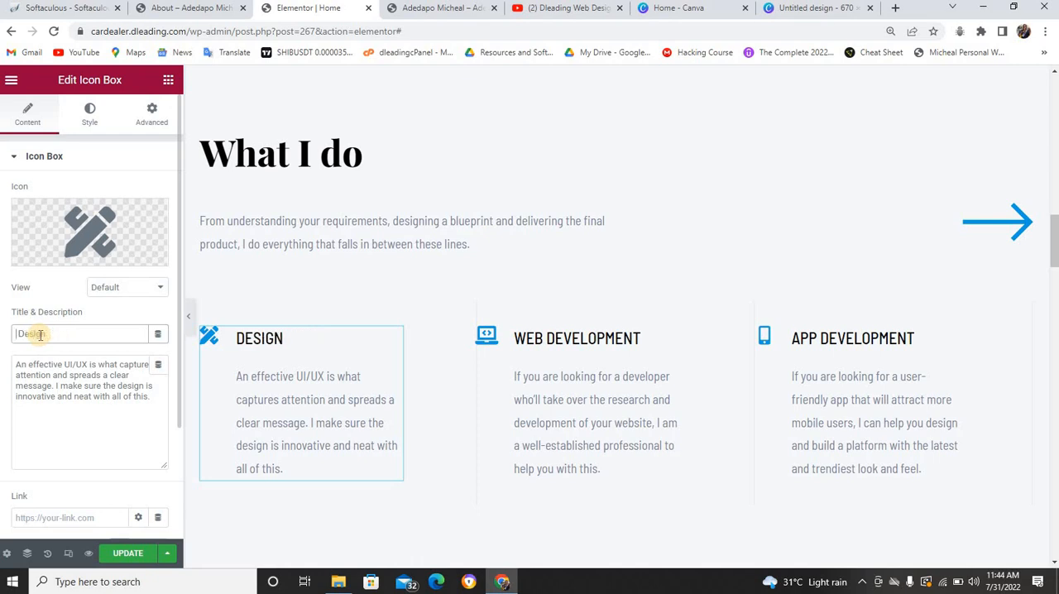
{"action": "type", "text": "Wed"}
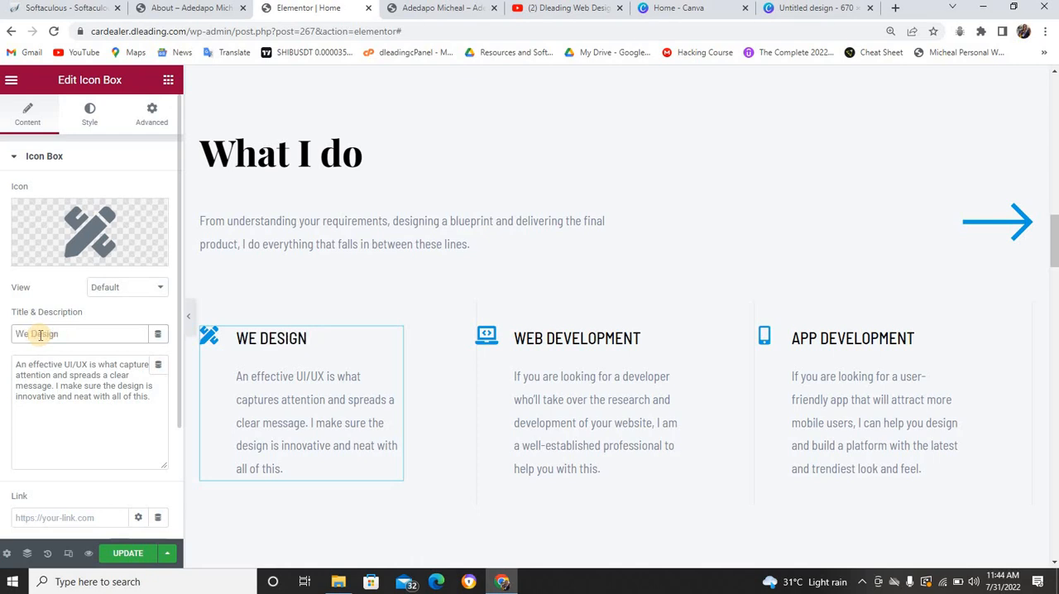
{"action": "key", "text": "BackSpace"}
{"action": "type", "text": "b"}
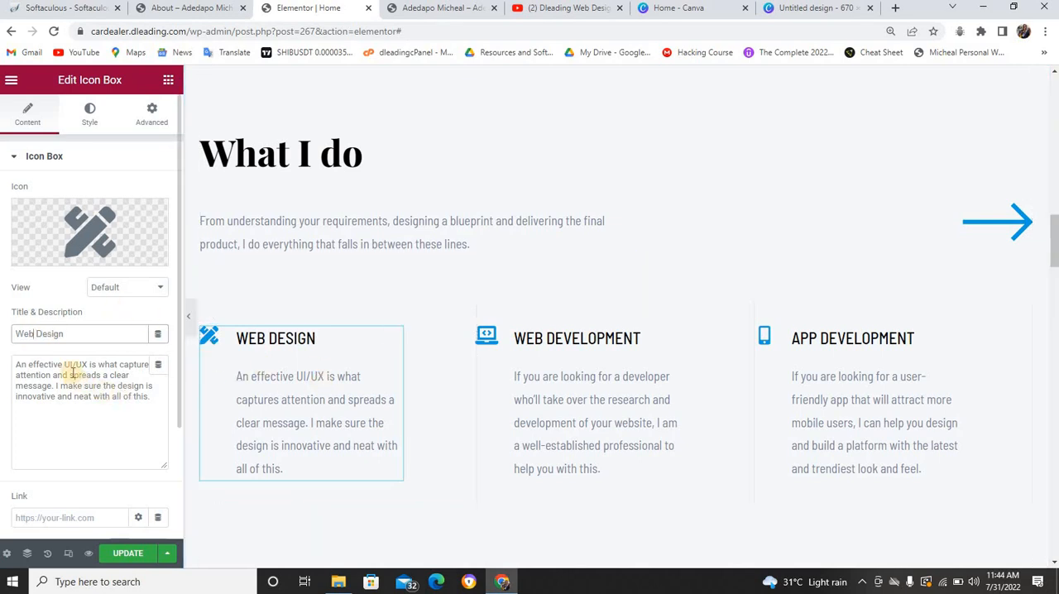
Replace "UI/UX" with "web design" in the Web Design icon box's description
{"action": "left_click_drag", "start_coordinate": [65, 365], "coordinate": [88, 364]}
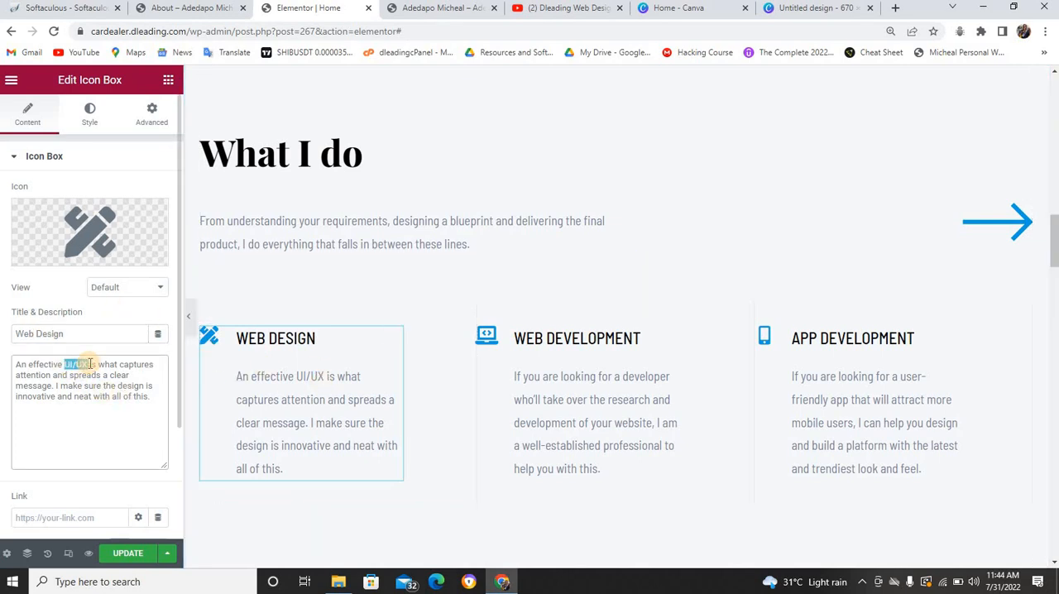
{"action": "type", "text": "web de"}
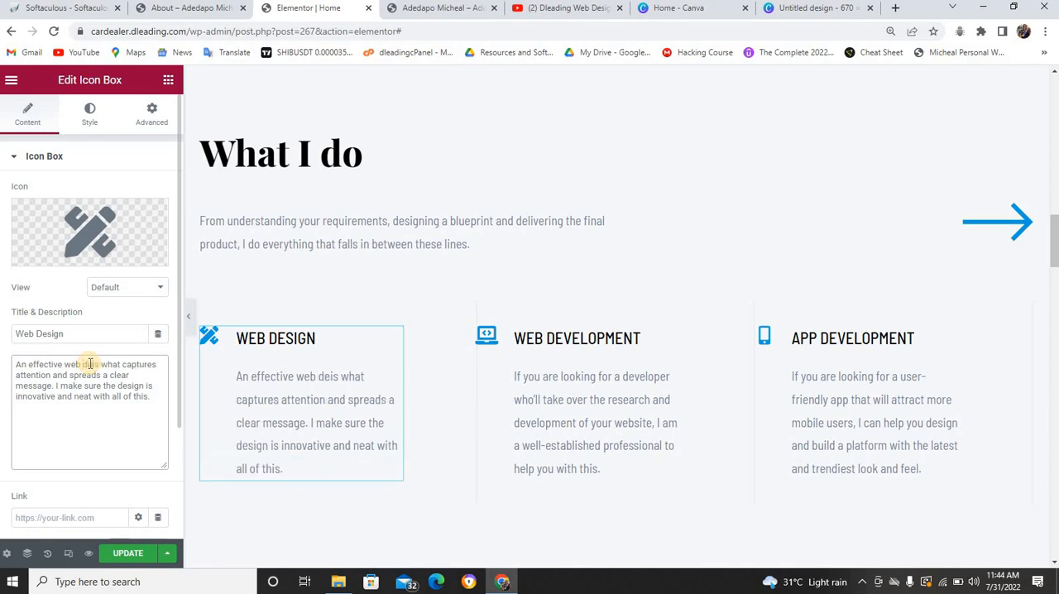
{"action": "type", "text": "sign"}
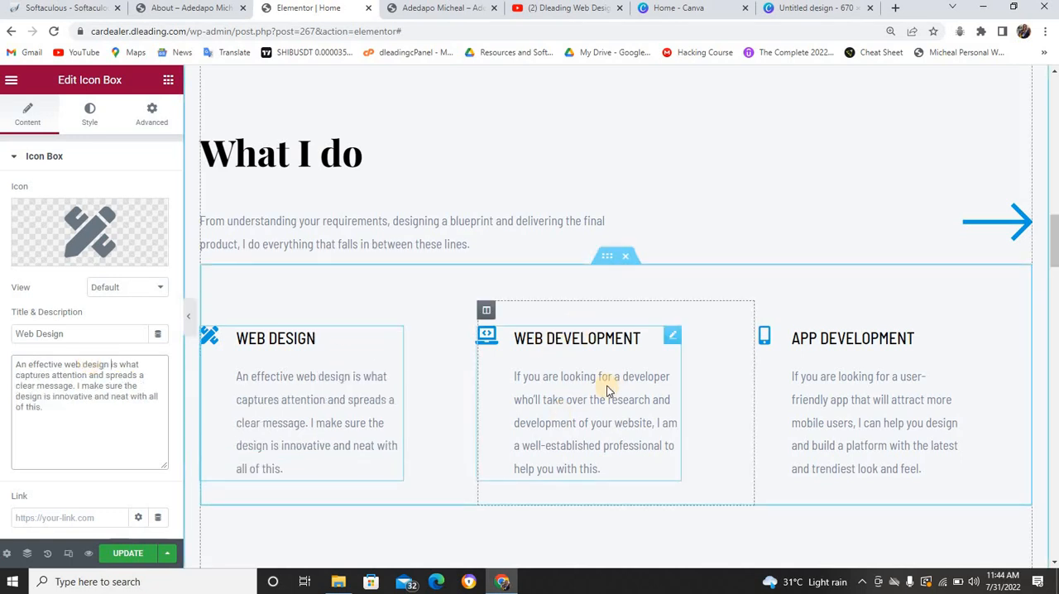
Change the title of the App Development icon box to "Seo"
{"action": "left_click", "coordinate": [814, 340]}
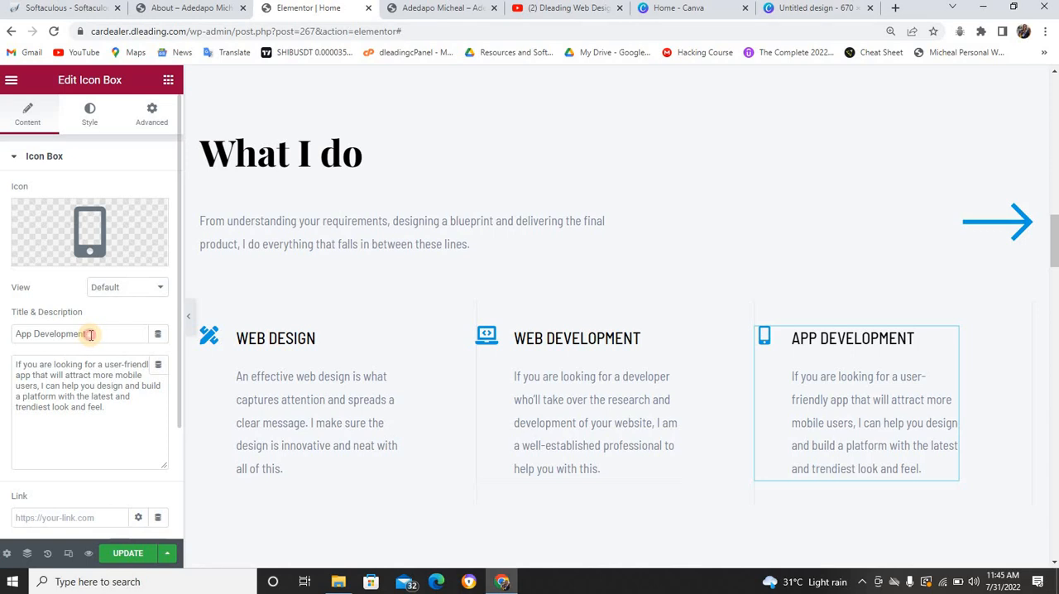
{"action": "left_click_drag", "start_coordinate": [90, 333], "coordinate": [11, 338]}
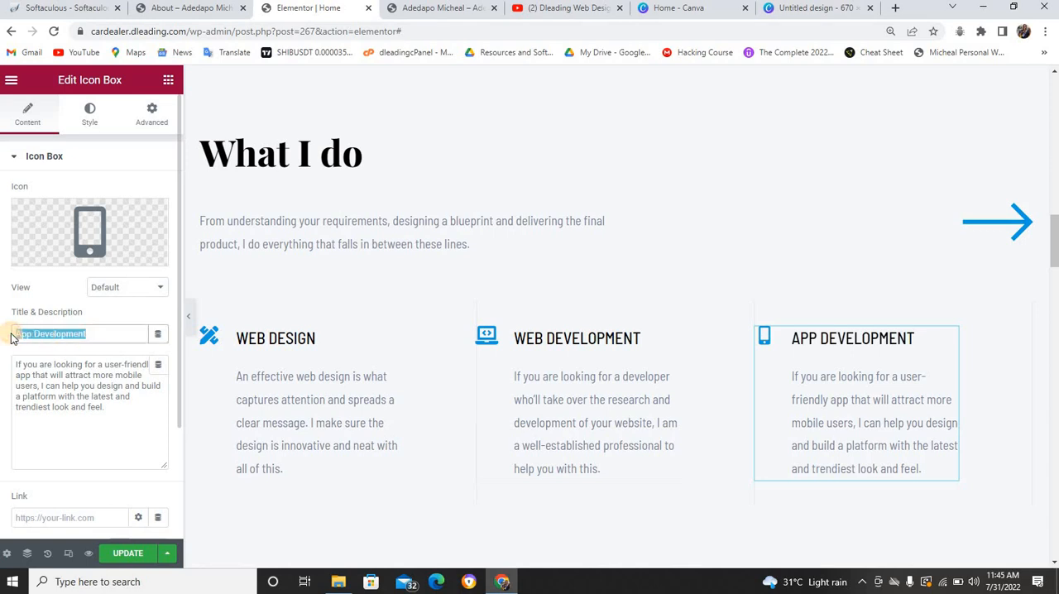
{"action": "type", "text": "Seo"}
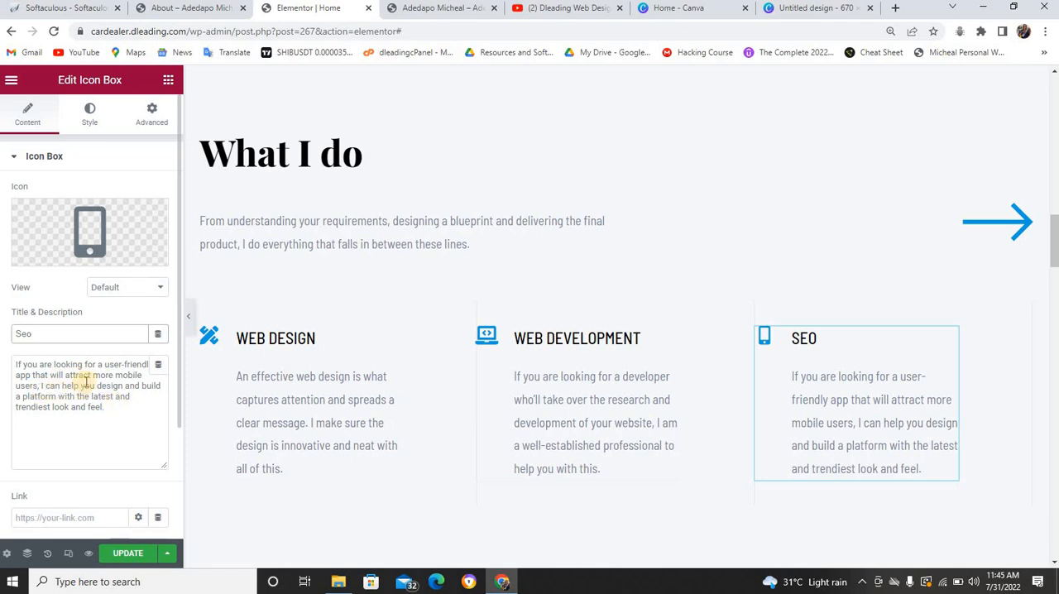
Link the arrow icon in the What I do section to the Services page and update the home page
{"action": "scroll", "coordinate": [612, 248], "scroll_direction": "down", "scroll_amount": 1}
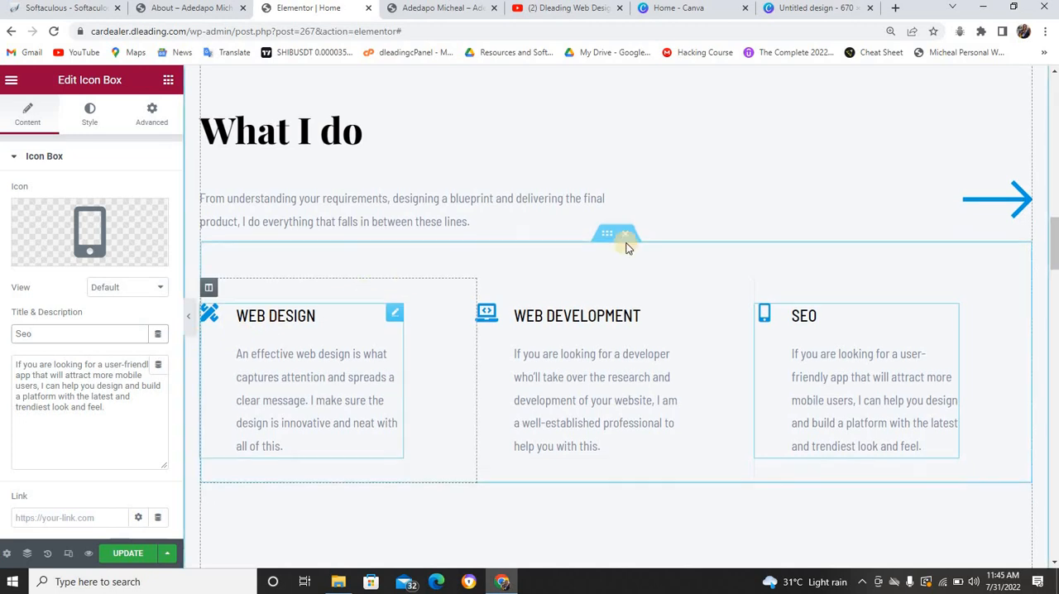
{"action": "left_click", "coordinate": [999, 161]}
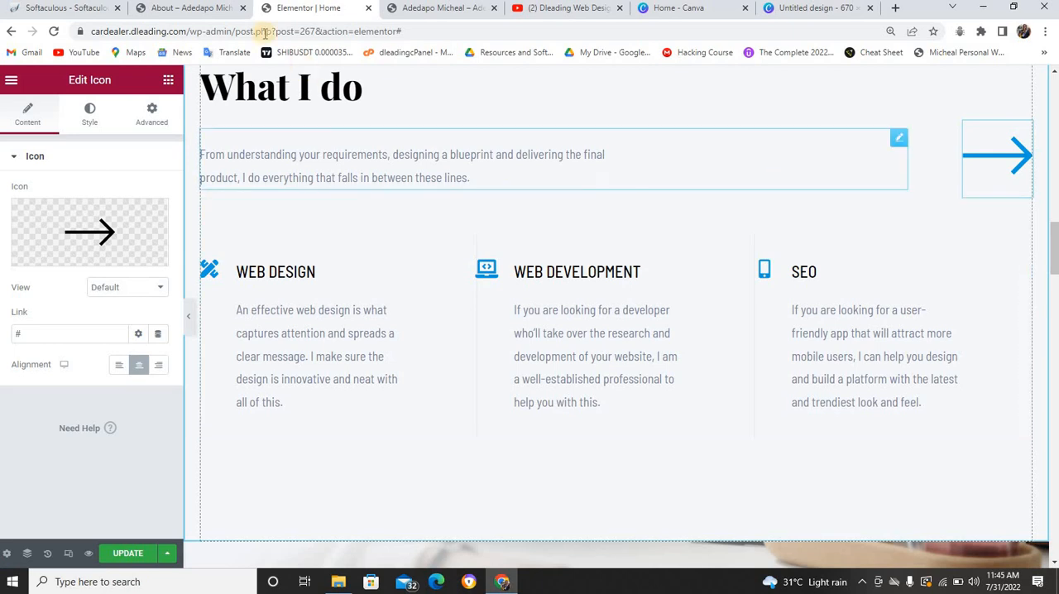
{"action": "left_click", "coordinate": [222, 10]}
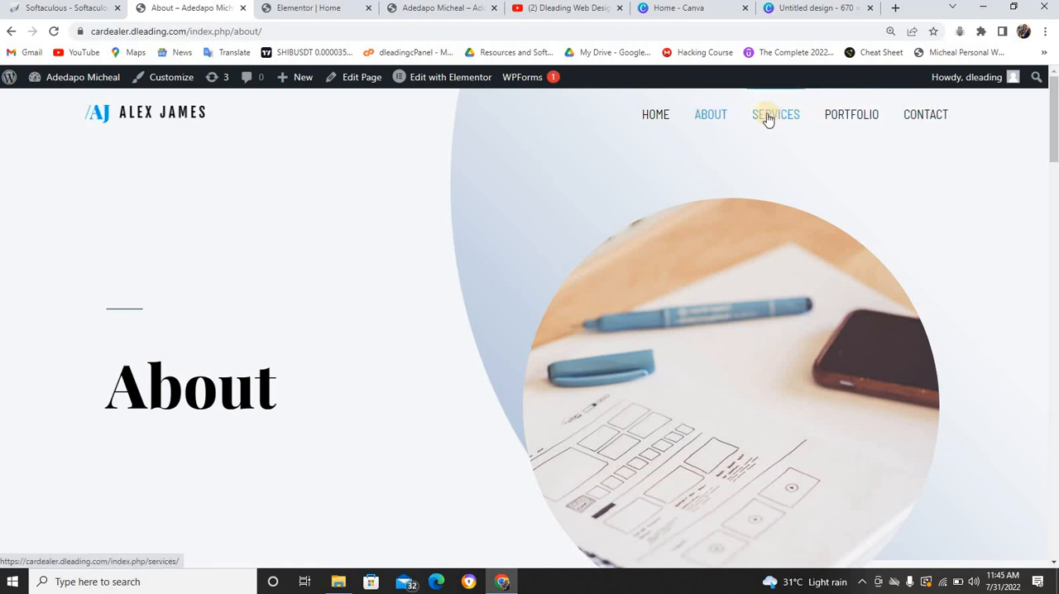
{"action": "left_click", "coordinate": [343, 10]}
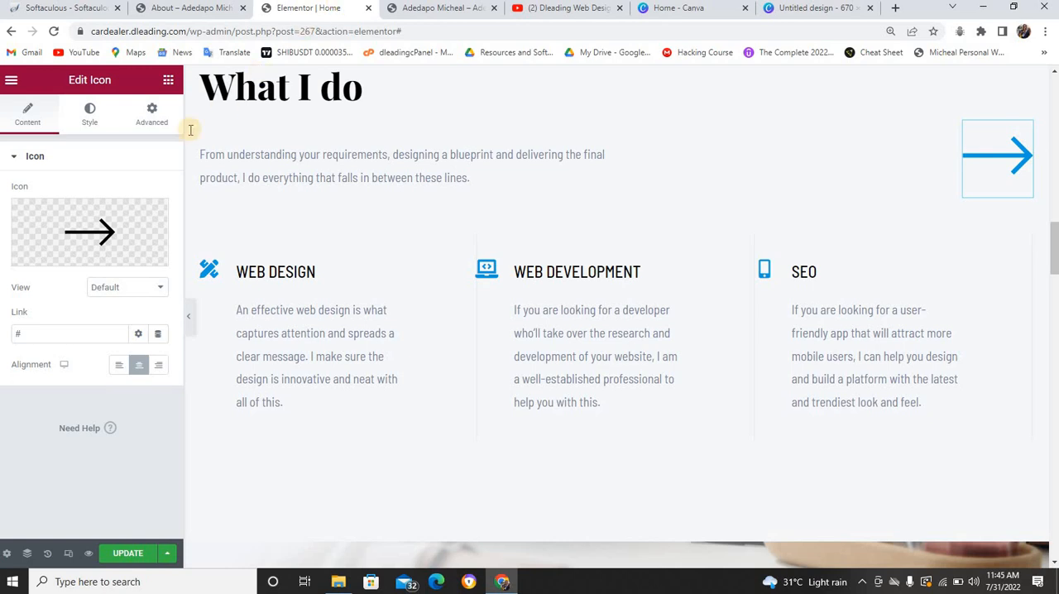
{"action": "left_click", "coordinate": [34, 334]}
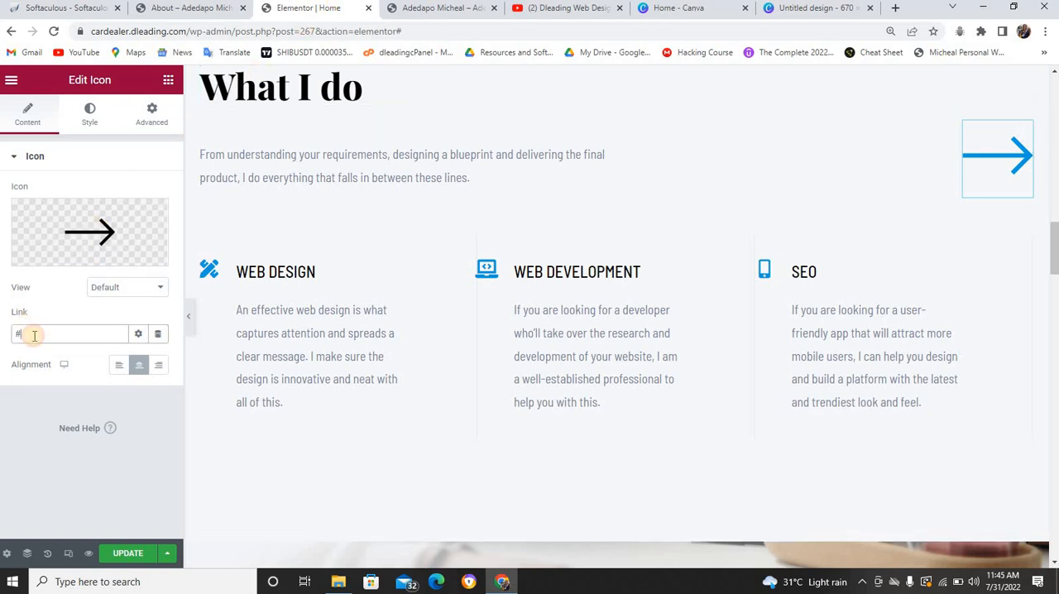
{"action": "key", "text": "BackSpace"}
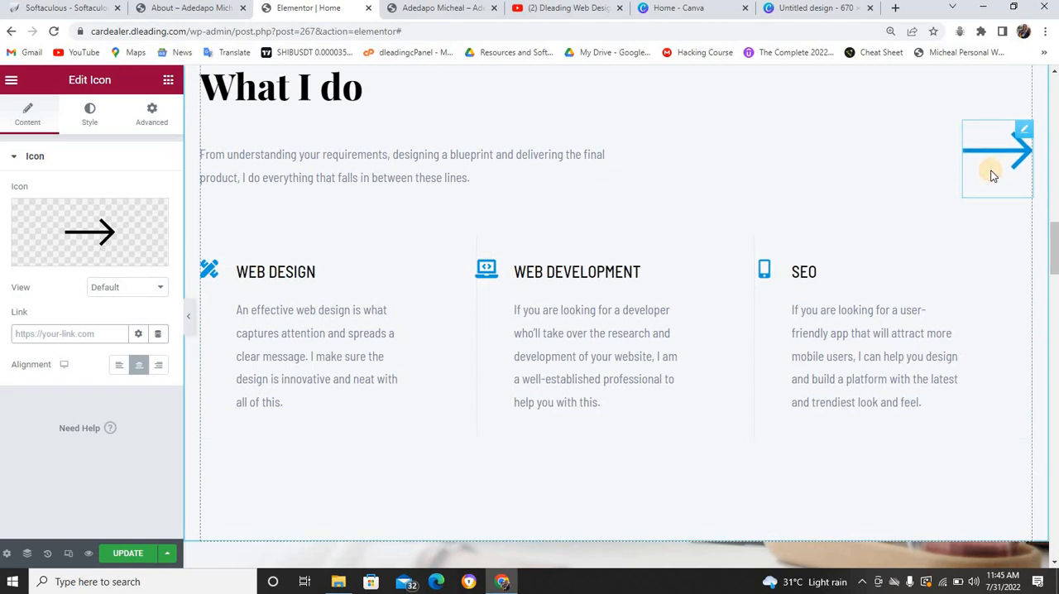
{"action": "left_click", "coordinate": [56, 332]}
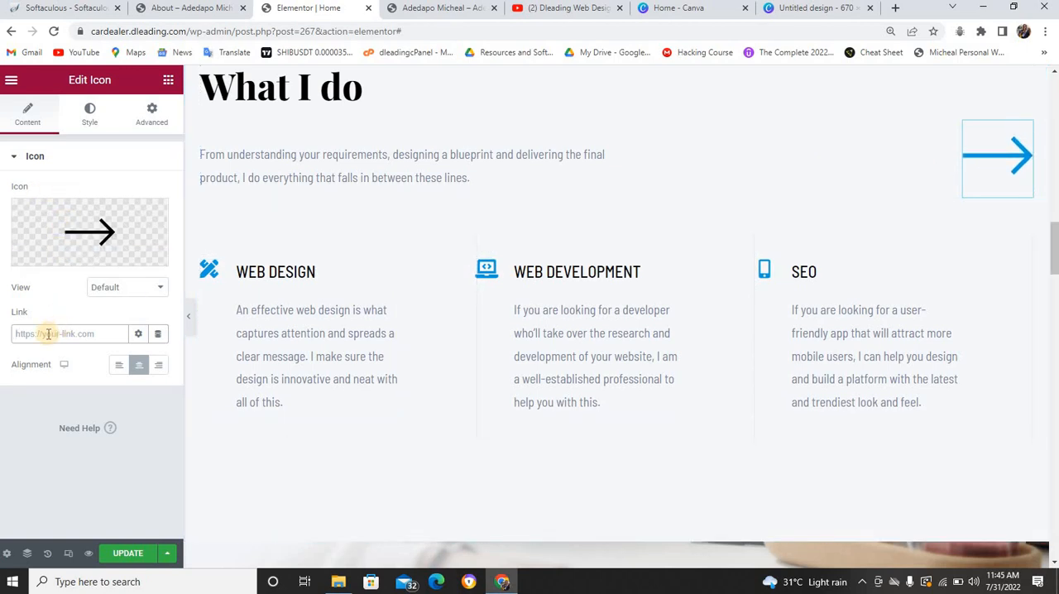
{"action": "type", "text": "service"}
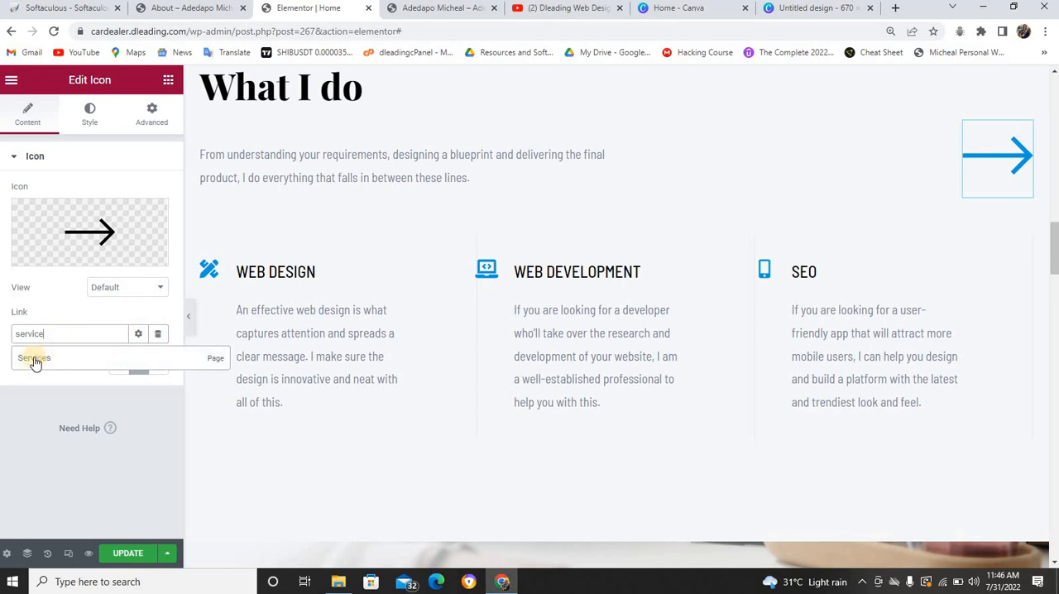
{"action": "left_click", "coordinate": [34, 359]}
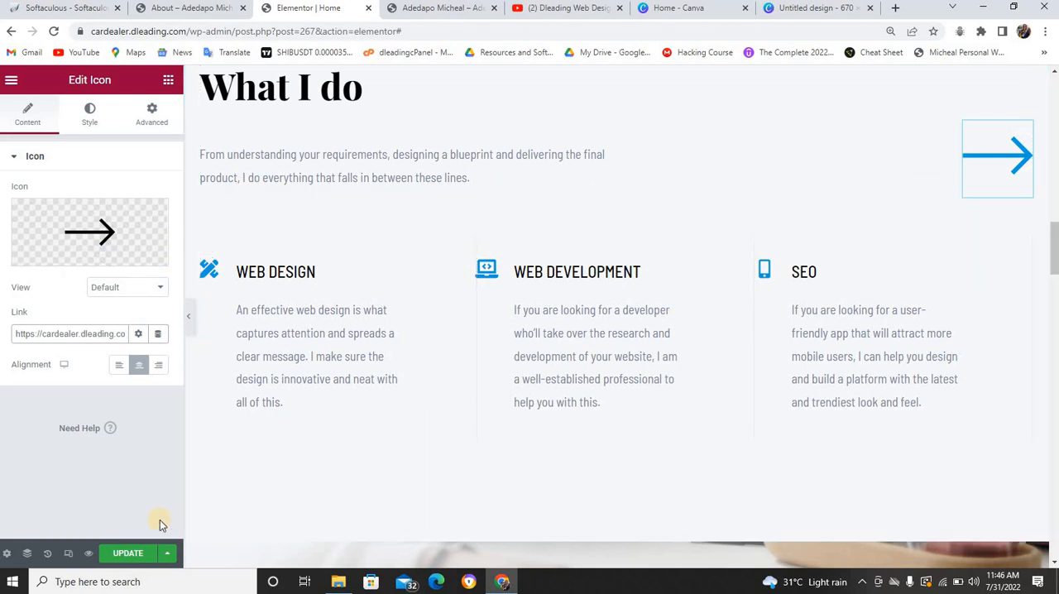
{"action": "left_click", "coordinate": [133, 551]}
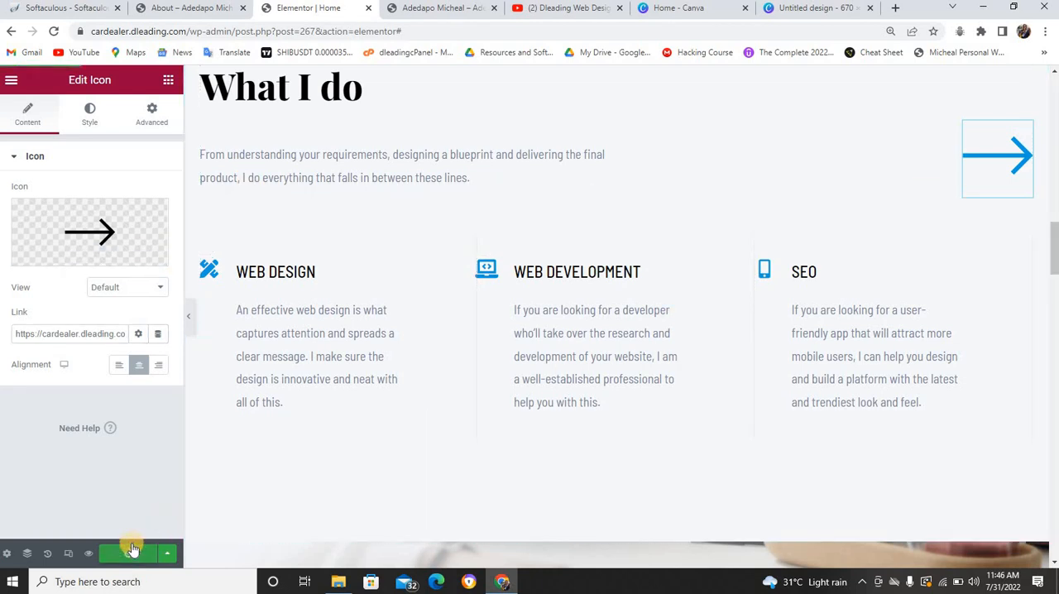
Open the live site's home page and test the What I do arrow link
{"action": "left_click", "coordinate": [210, 7]}
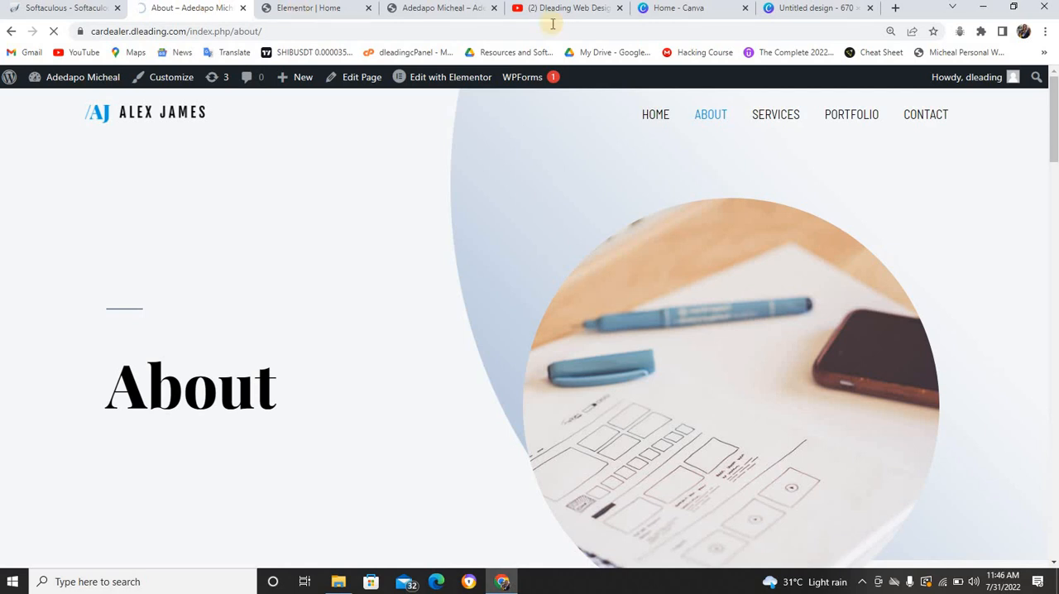
{"action": "left_click", "coordinate": [659, 115]}
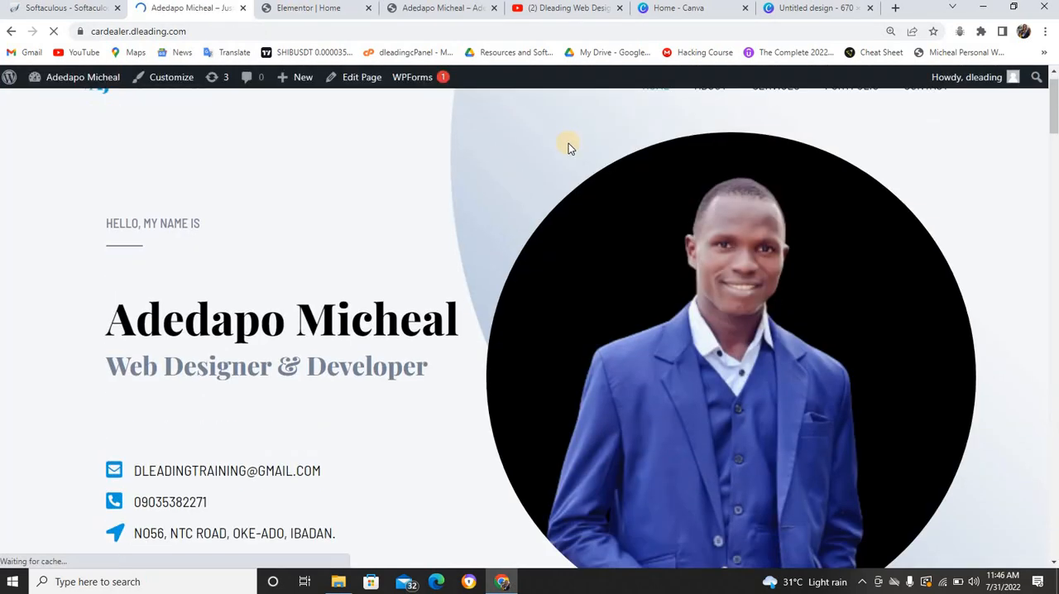
{"action": "scroll", "coordinate": [568, 145], "scroll_direction": "down", "scroll_amount": 1}
{"action": "scroll", "coordinate": [568, 147], "scroll_direction": "down", "scroll_amount": 10}
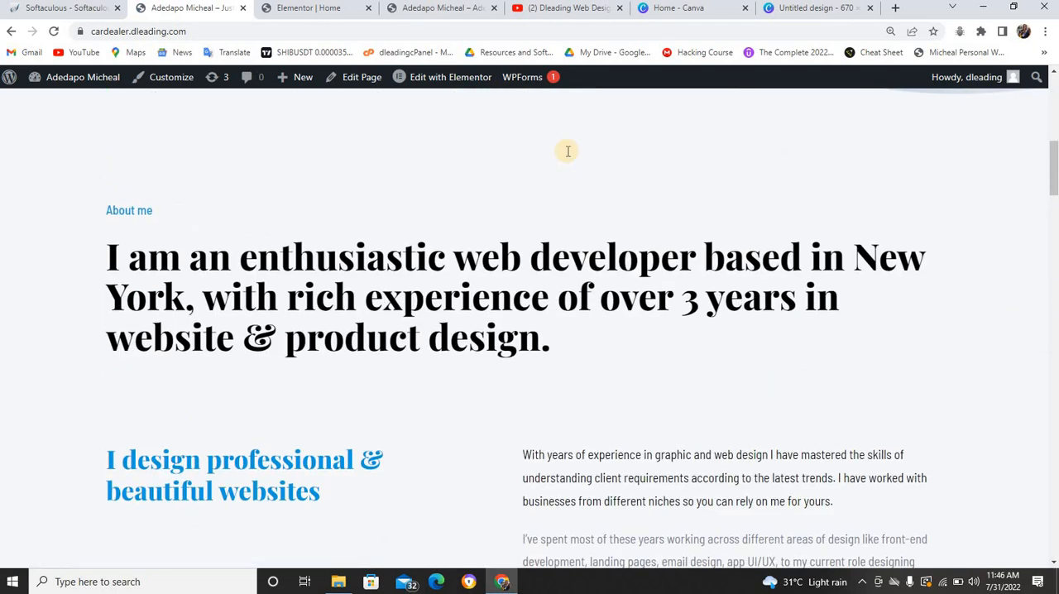
{"action": "scroll", "coordinate": [568, 151], "scroll_direction": "down", "scroll_amount": 3}
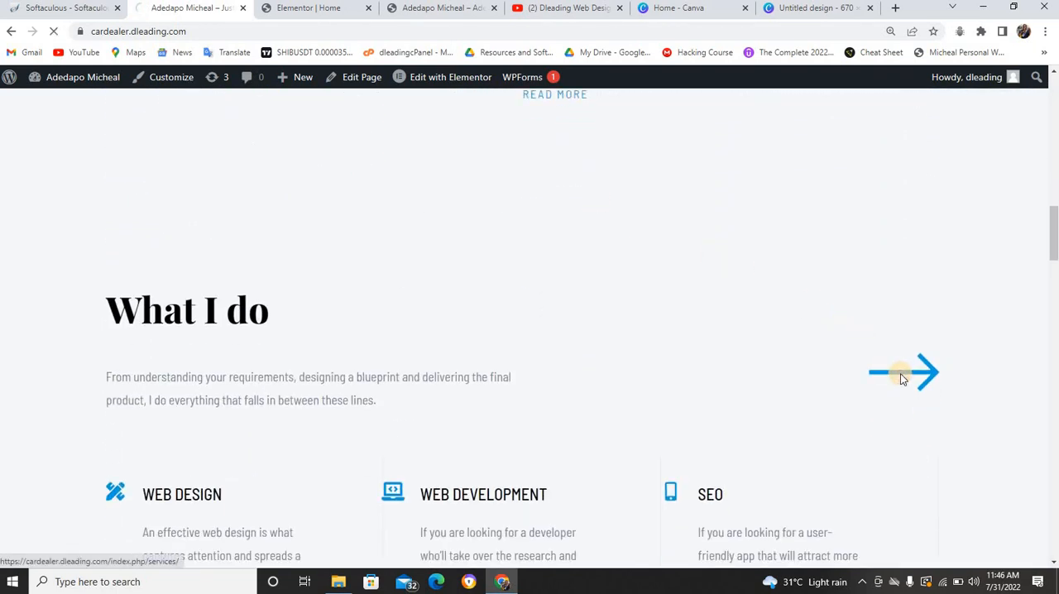
{"action": "left_click", "coordinate": [887, 372]}
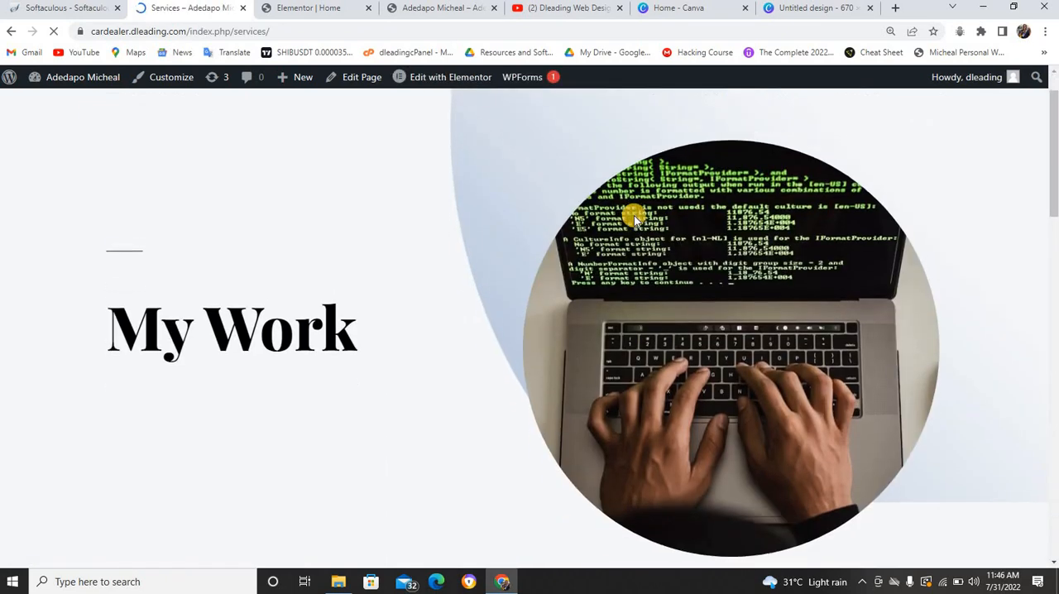
Review the service boxes on the live Services page and try the My Latest Work arrow link
{"action": "scroll", "coordinate": [634, 218], "scroll_direction": "down", "scroll_amount": 8}
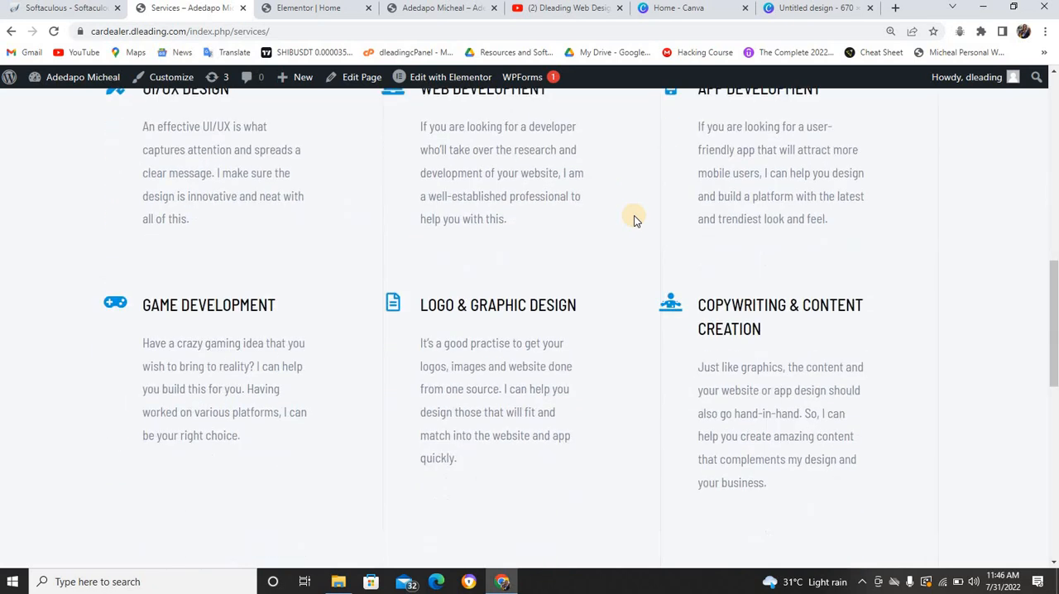
{"action": "scroll", "coordinate": [633, 218], "scroll_direction": "down", "scroll_amount": 1}
{"action": "scroll", "coordinate": [632, 205], "scroll_direction": "down", "scroll_amount": 7}
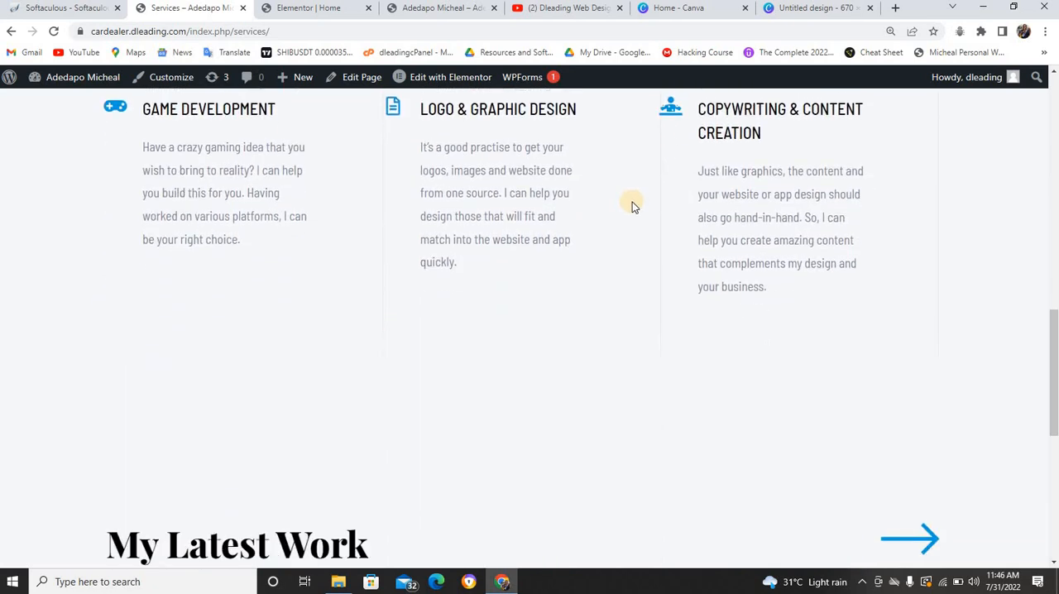
{"action": "scroll", "coordinate": [633, 206], "scroll_direction": "up", "scroll_amount": 9}
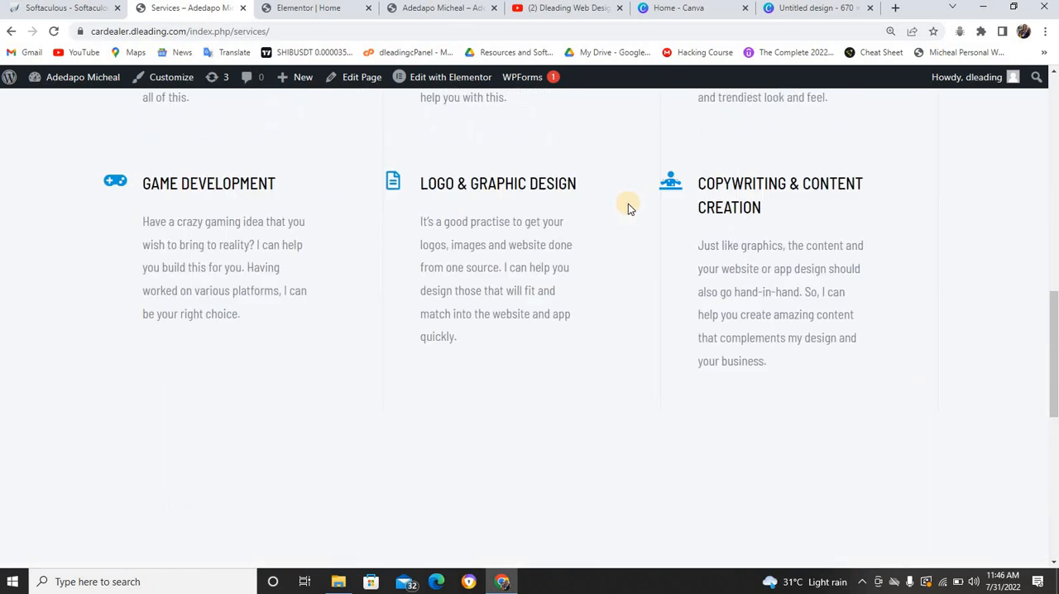
{"action": "scroll", "coordinate": [628, 209], "scroll_direction": "down", "scroll_amount": 5}
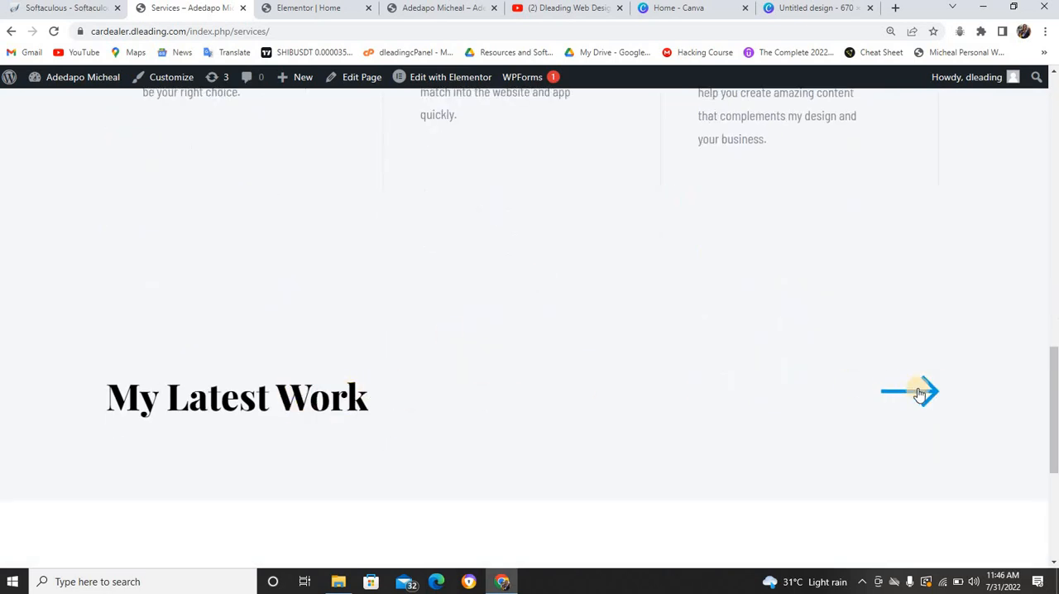
{"action": "left_click", "coordinate": [891, 391]}
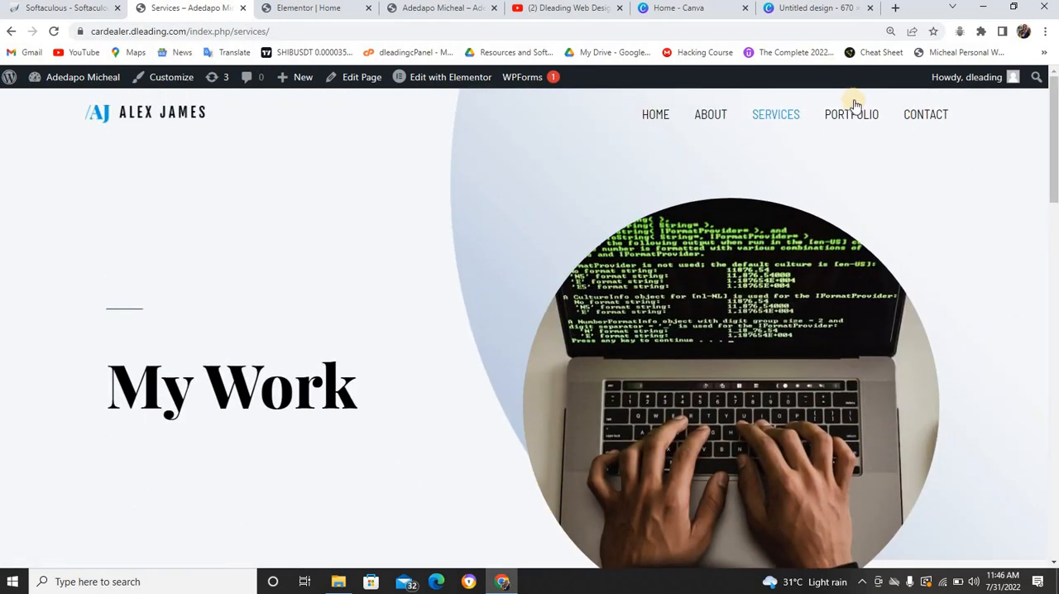
{"action": "scroll", "coordinate": [794, 269], "scroll_direction": "down", "scroll_amount": 10}
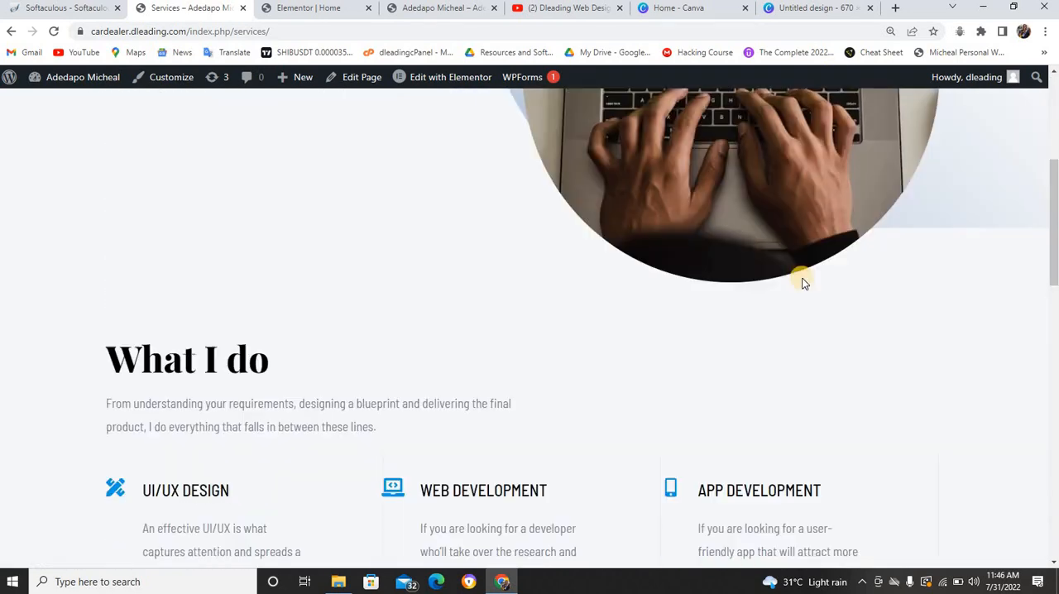
{"action": "scroll", "coordinate": [910, 414], "scroll_direction": "down", "scroll_amount": 2}
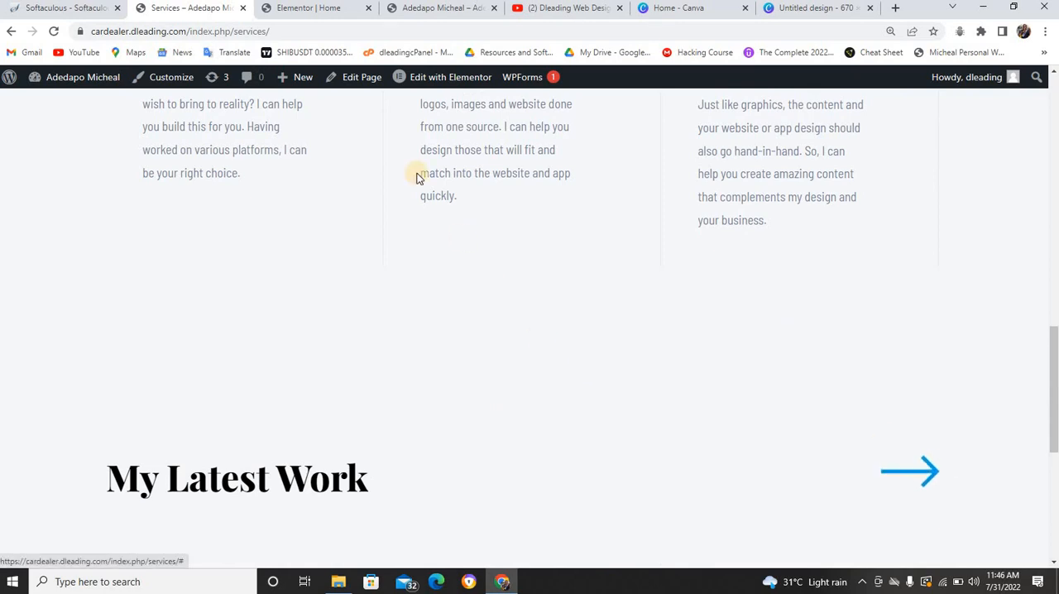
Return to the home page in the Elementor editor and inspect the photo section below What I do
{"action": "left_click", "coordinate": [326, 11]}
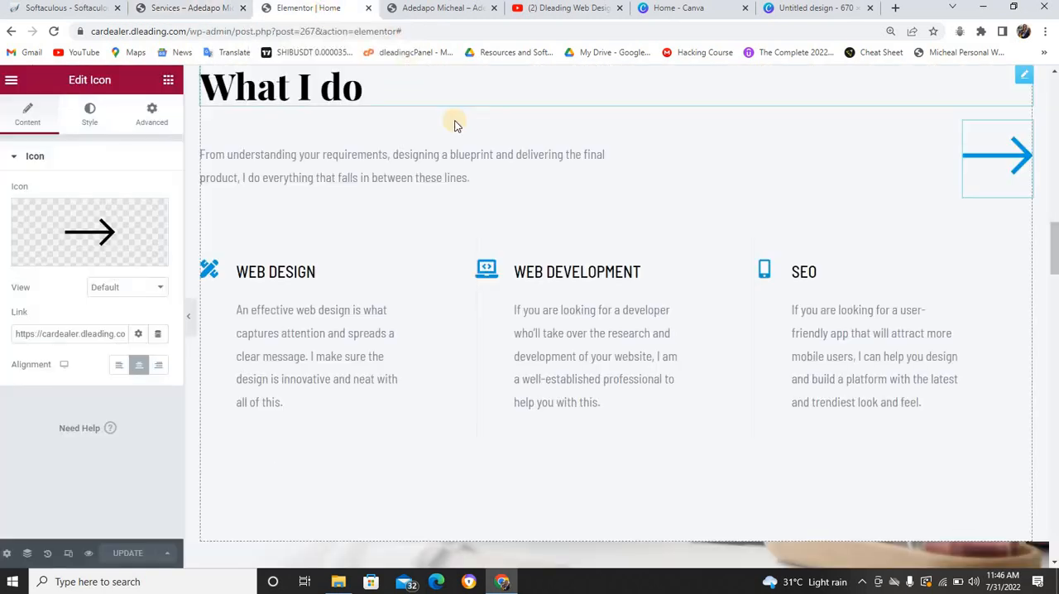
{"action": "scroll", "coordinate": [602, 182], "scroll_direction": "down", "scroll_amount": 3}
{"action": "scroll", "coordinate": [602, 186], "scroll_direction": "down", "scroll_amount": 3}
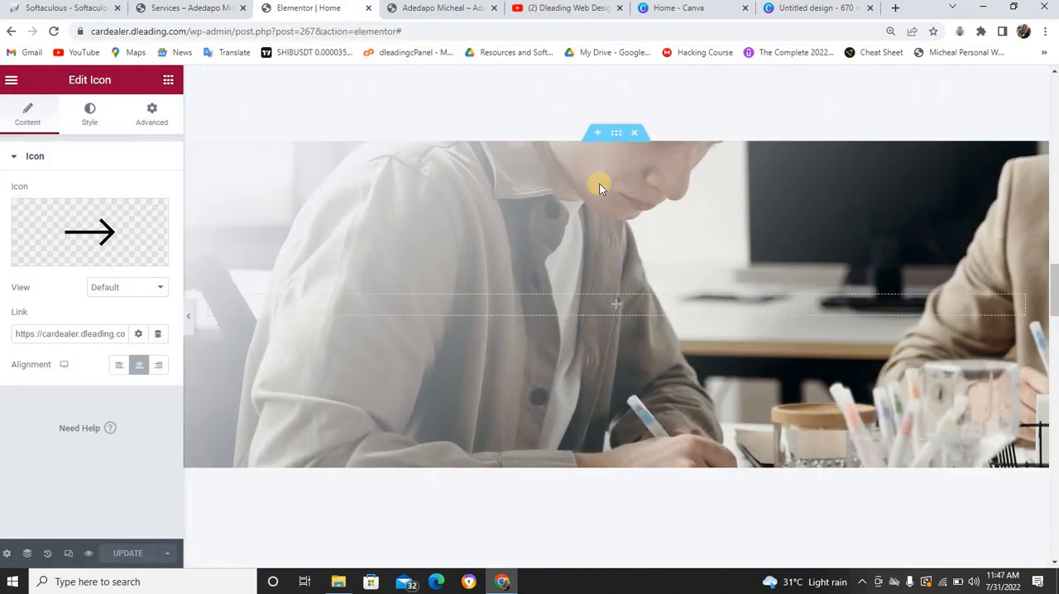
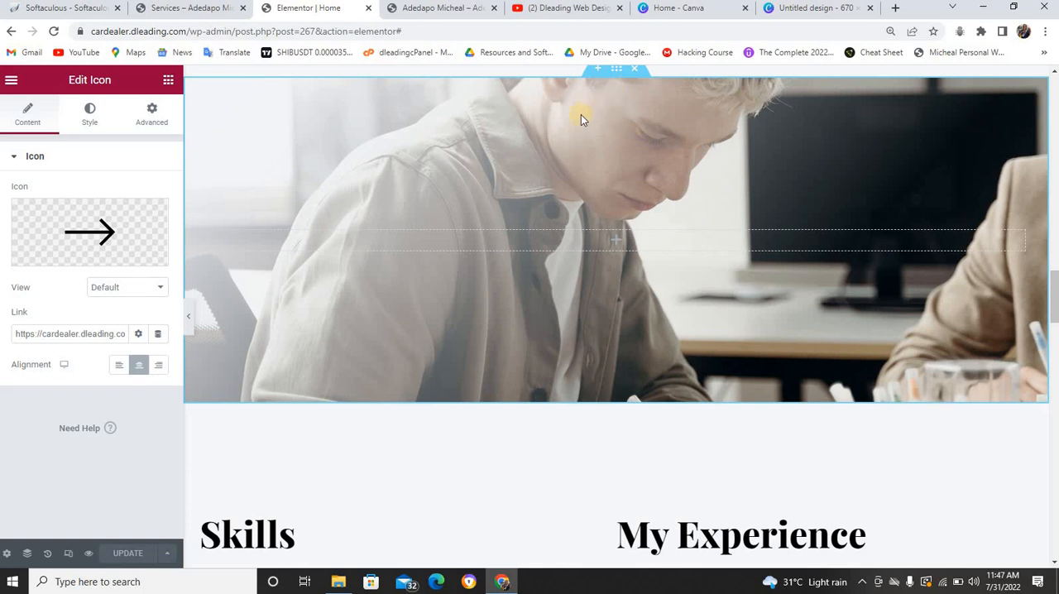
Replace the background image of the photo section below What I do with bg-03-free-img-2.jpg from the media library
{"action": "left_click", "coordinate": [616, 70]}
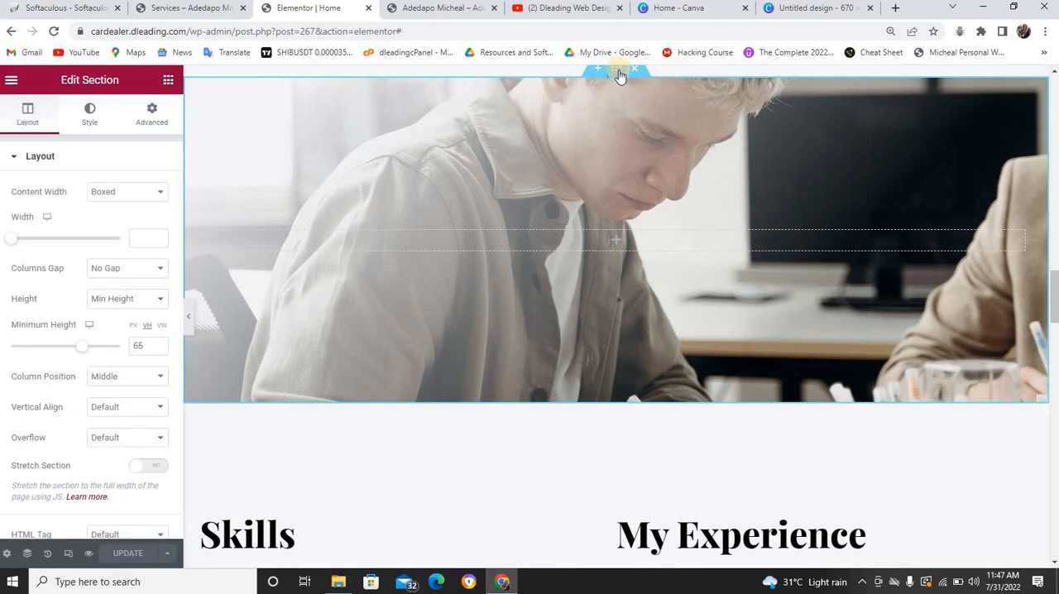
{"action": "scroll", "coordinate": [614, 80], "scroll_direction": "up", "scroll_amount": 2}
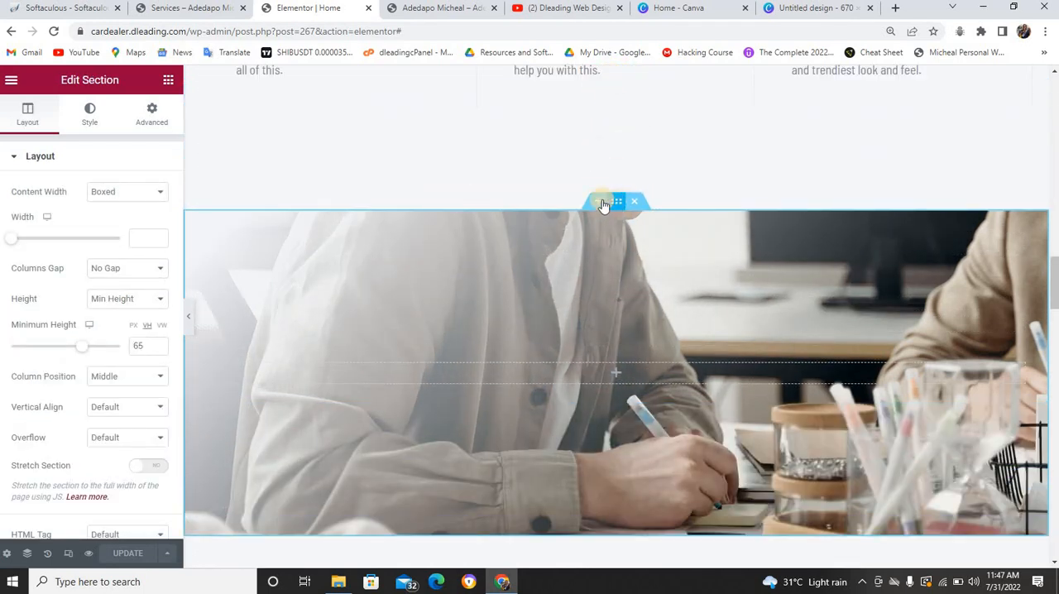
{"action": "left_click", "coordinate": [89, 114]}
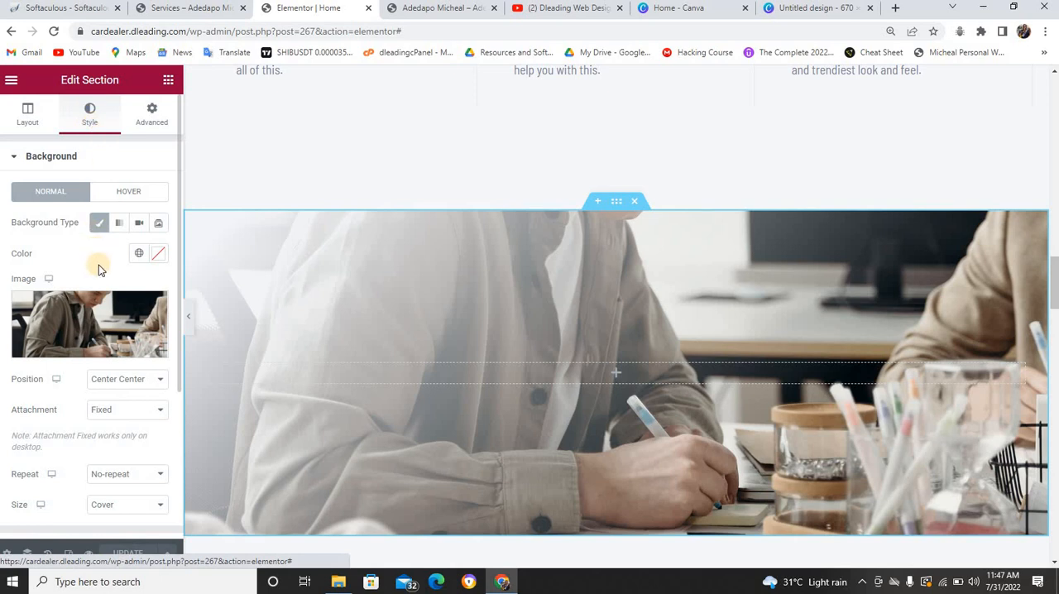
{"action": "left_click", "coordinate": [77, 347]}
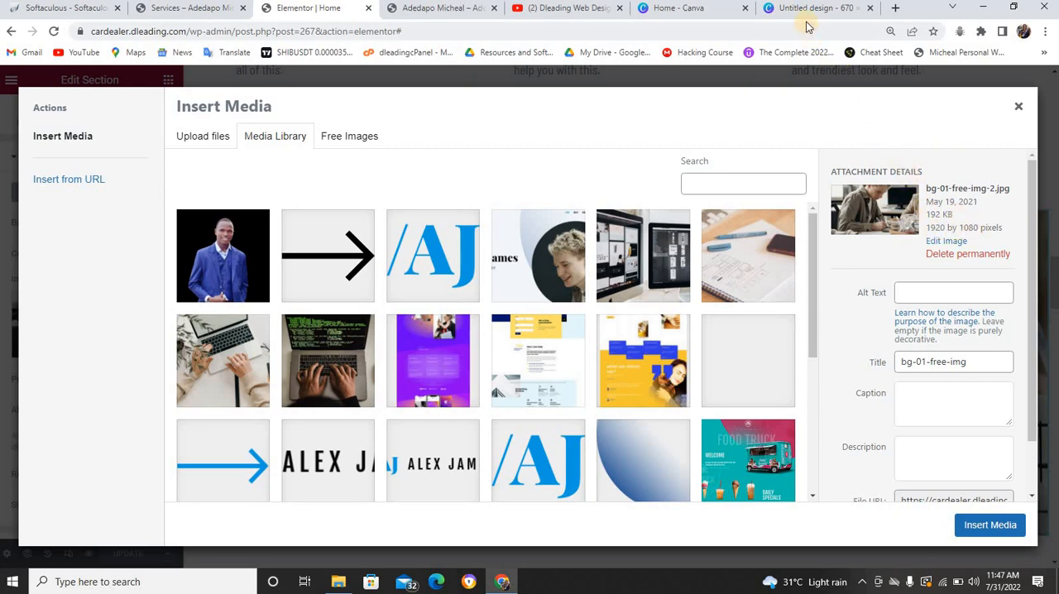
{"action": "left_click", "coordinate": [704, 10]}
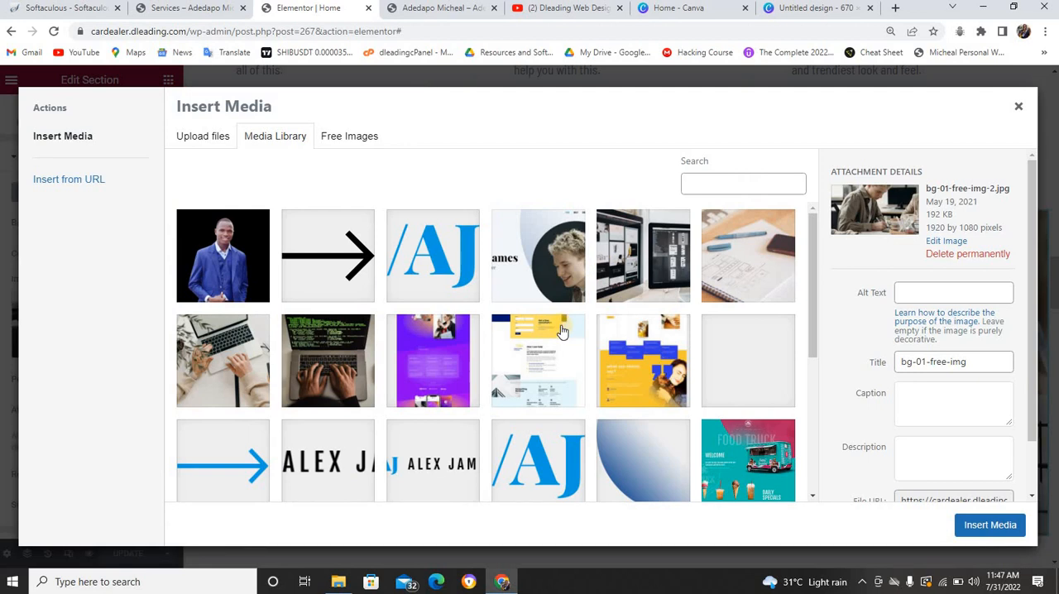
{"action": "scroll", "coordinate": [521, 339], "scroll_direction": "down", "scroll_amount": 1}
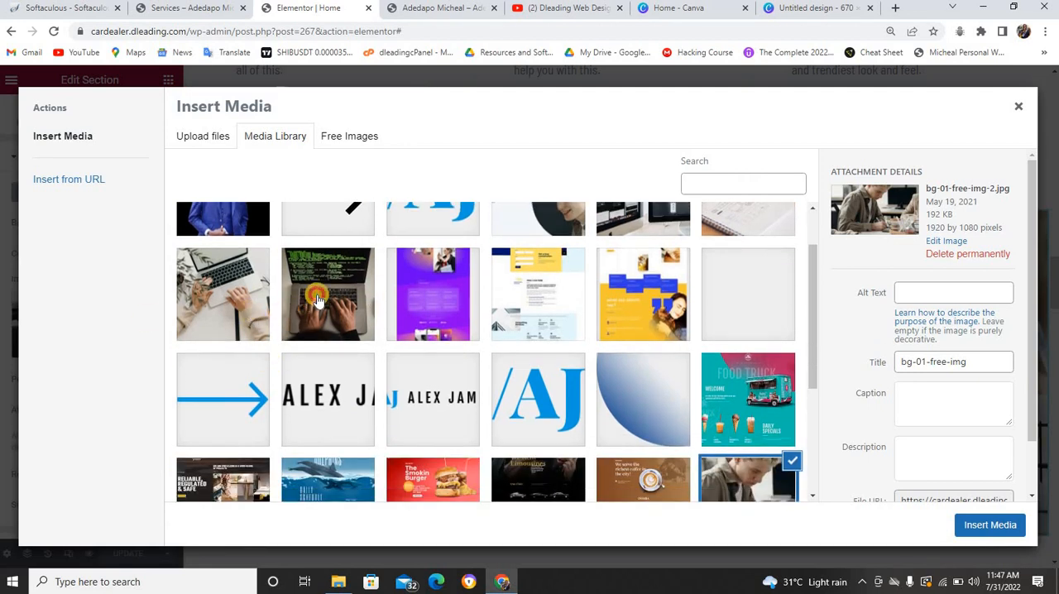
{"action": "left_click", "coordinate": [315, 300]}
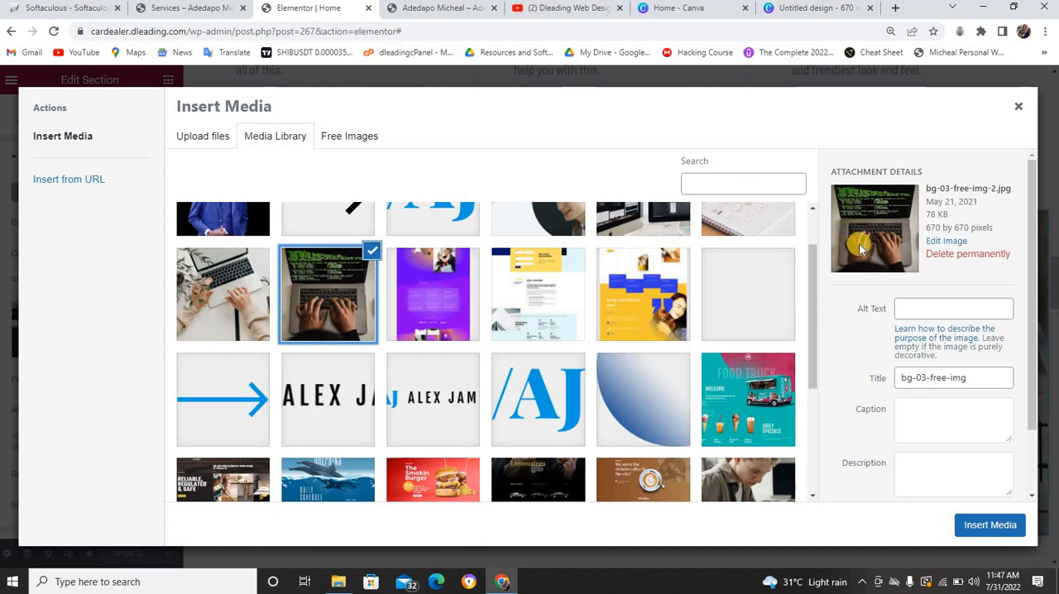
{"action": "left_click", "coordinate": [996, 532]}
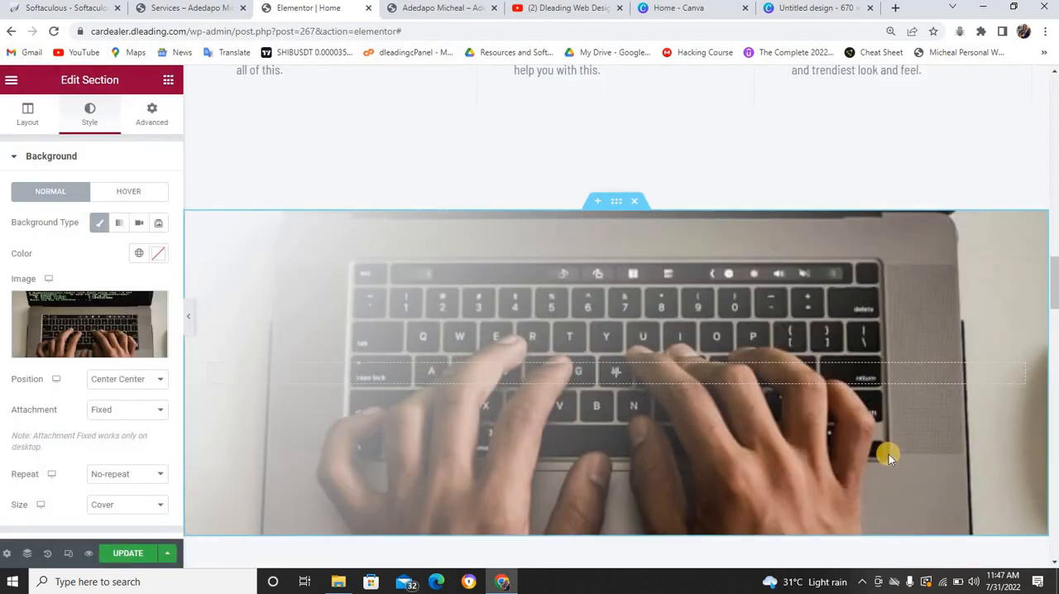
Check how the laptop background is cropped and set its position to Top Center
{"action": "scroll", "coordinate": [887, 451], "scroll_direction": "down", "scroll_amount": 2}
{"action": "scroll", "coordinate": [887, 450], "scroll_direction": "up", "scroll_amount": 3}
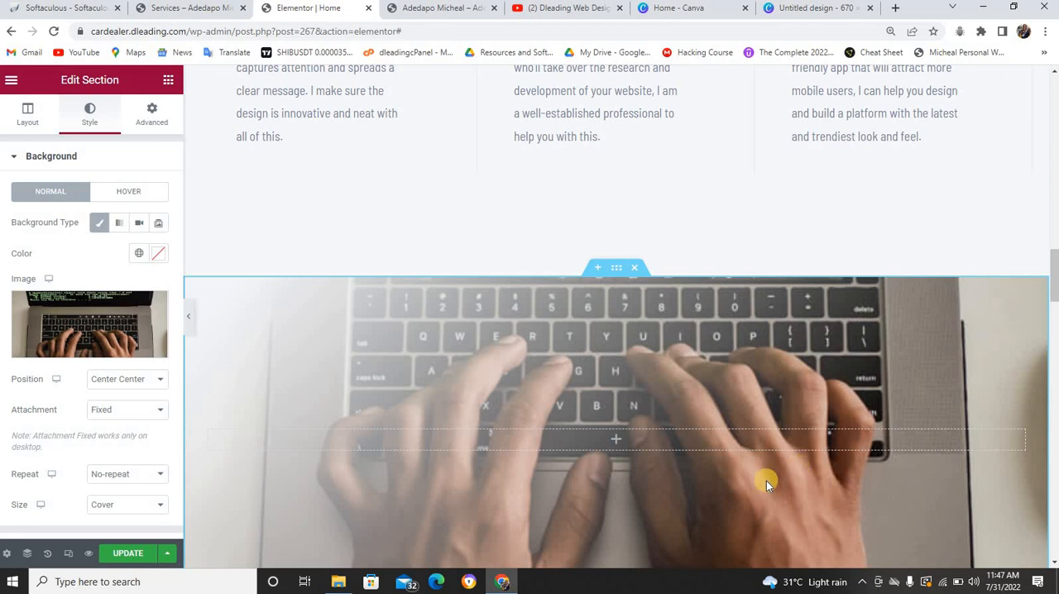
{"action": "scroll", "coordinate": [766, 480], "scroll_direction": "up", "scroll_amount": 2}
{"action": "scroll", "coordinate": [766, 481], "scroll_direction": "down", "scroll_amount": 5}
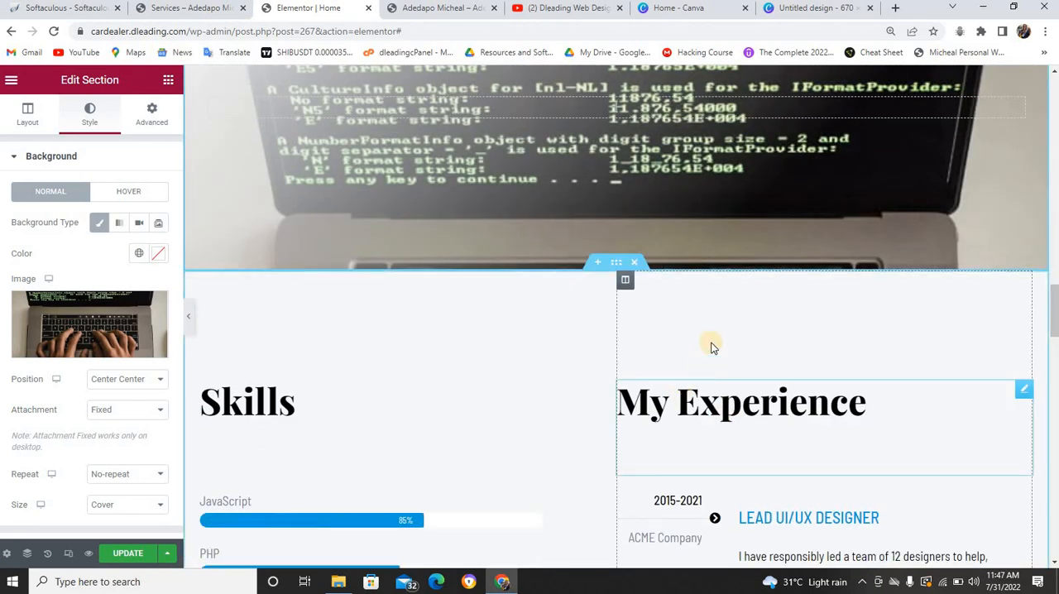
{"action": "scroll", "coordinate": [720, 239], "scroll_direction": "up", "scroll_amount": 2}
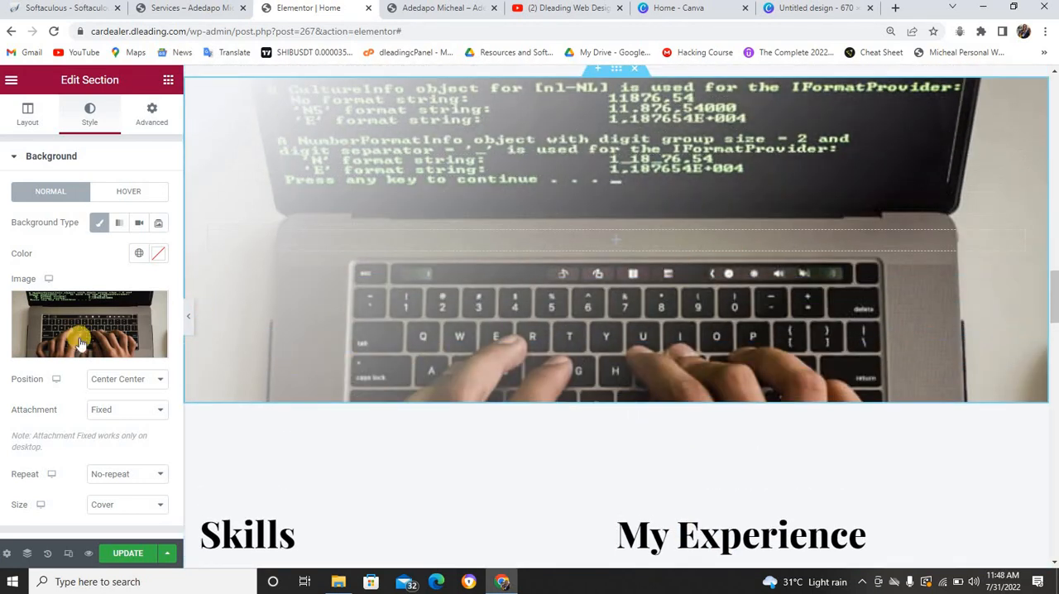
{"action": "left_click", "coordinate": [129, 383]}
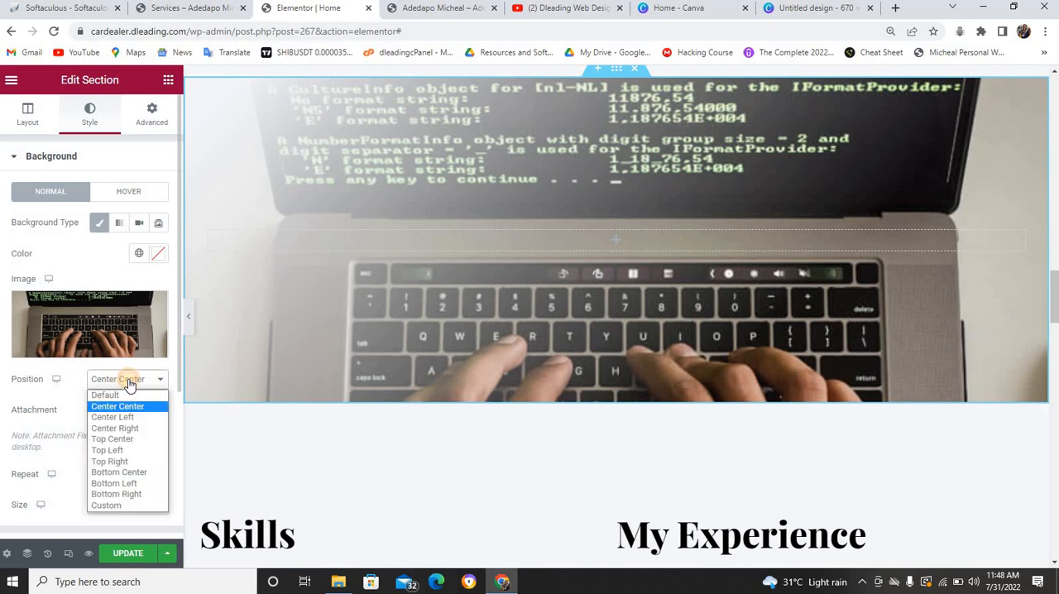
{"action": "left_click", "coordinate": [113, 438]}
Review the fixed laptop background between the service boxes and Skills, and update the home page
{"action": "scroll", "coordinate": [720, 343], "scroll_direction": "up", "scroll_amount": 2}
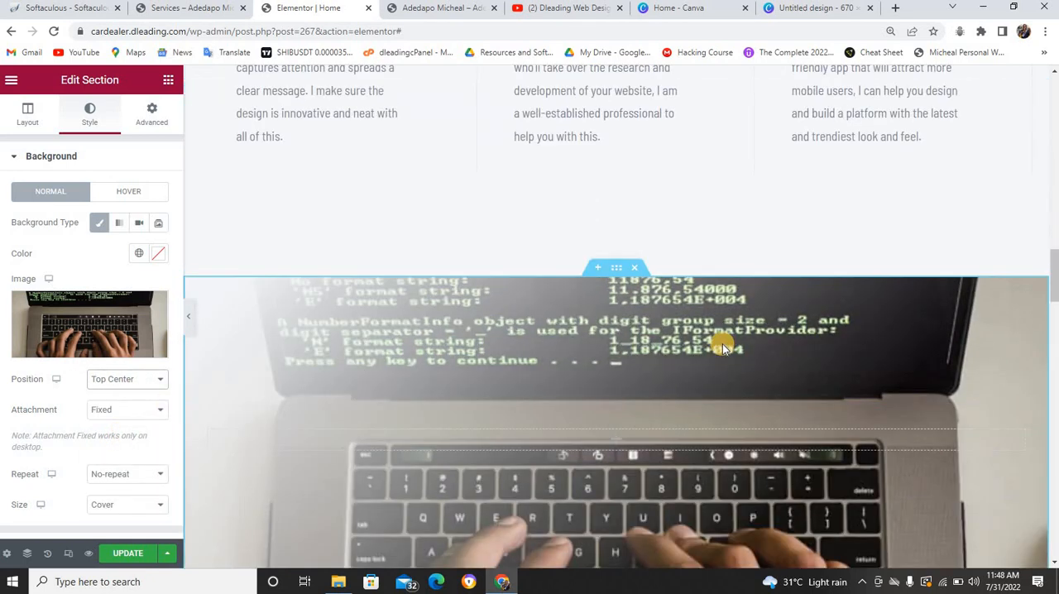
{"action": "scroll", "coordinate": [722, 343], "scroll_direction": "down", "scroll_amount": 2}
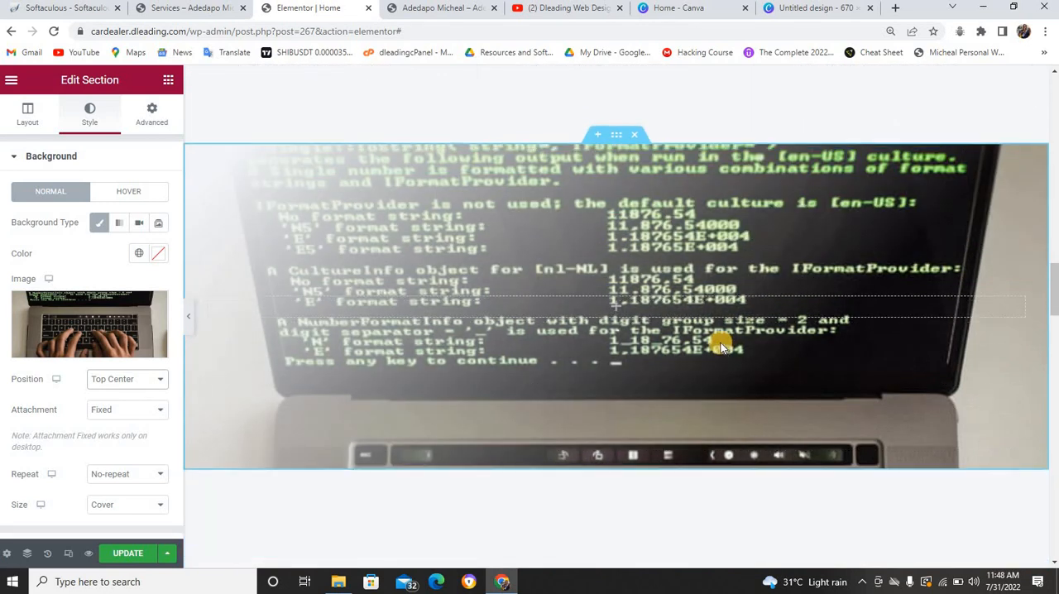
{"action": "scroll", "coordinate": [714, 342], "scroll_direction": "up", "scroll_amount": 2}
{"action": "scroll", "coordinate": [714, 341], "scroll_direction": "up", "scroll_amount": 3}
{"action": "scroll", "coordinate": [714, 342], "scroll_direction": "down", "scroll_amount": 4}
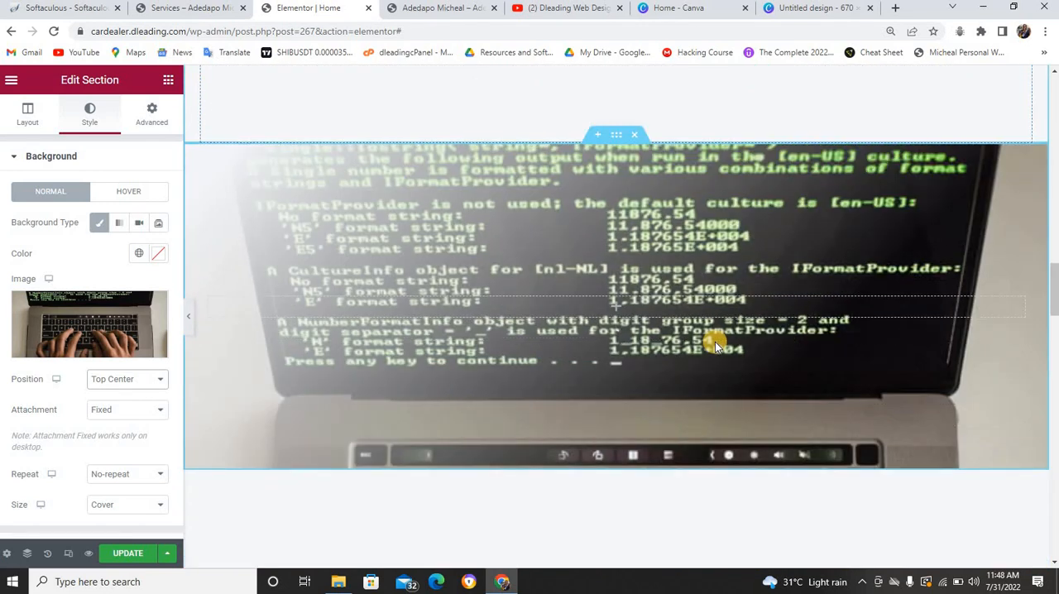
{"action": "scroll", "coordinate": [715, 346], "scroll_direction": "down", "scroll_amount": 2}
{"action": "scroll", "coordinate": [711, 344], "scroll_direction": "up", "scroll_amount": 5}
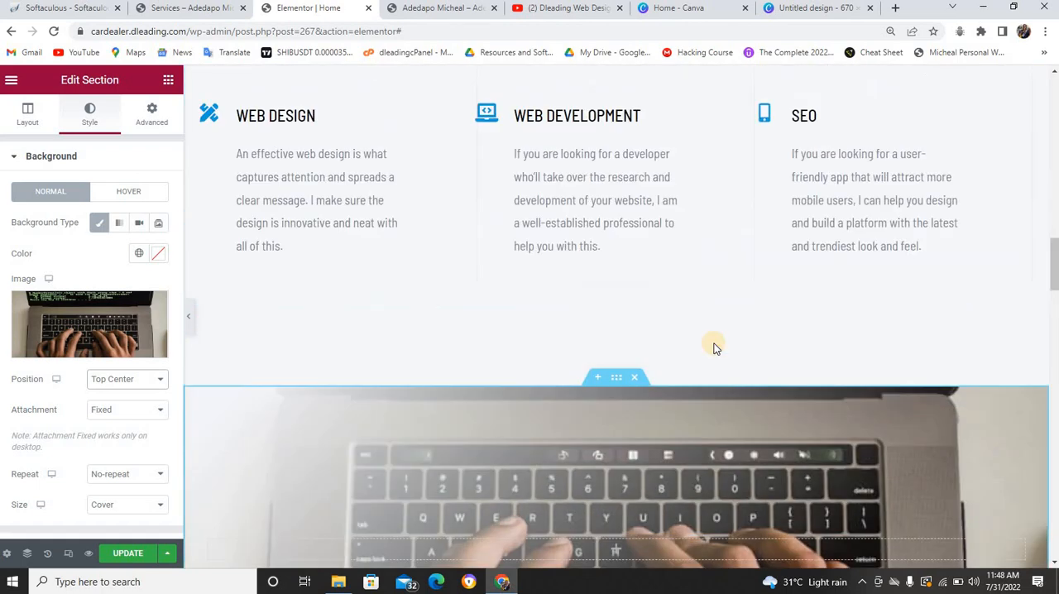
{"action": "scroll", "coordinate": [713, 344], "scroll_direction": "up", "scroll_amount": 2}
{"action": "scroll", "coordinate": [709, 343], "scroll_direction": "down", "scroll_amount": 6}
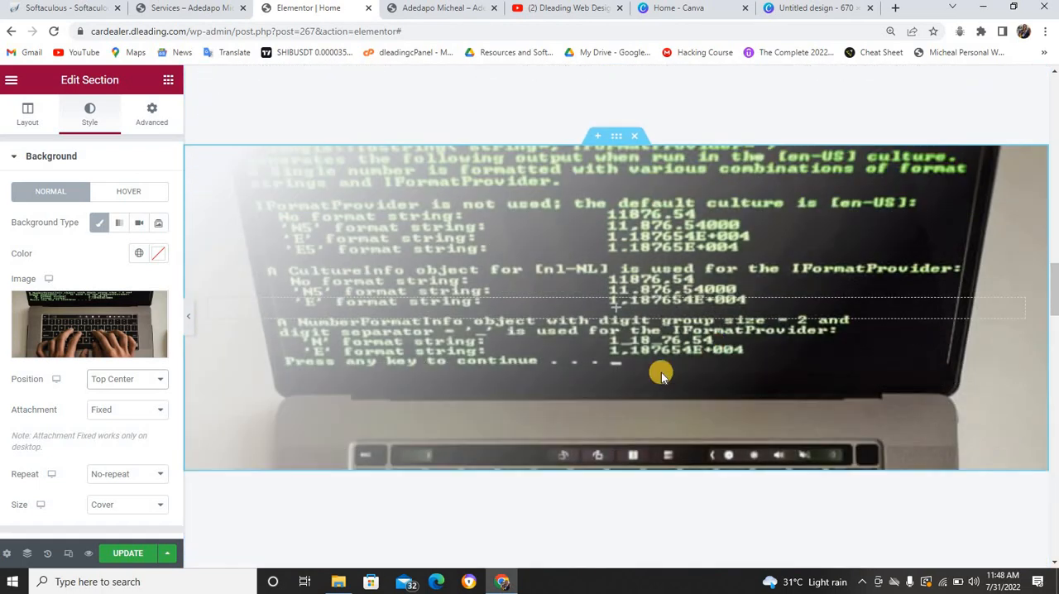
{"action": "scroll", "coordinate": [661, 372], "scroll_direction": "down", "scroll_amount": 2}
{"action": "left_click", "coordinate": [128, 553]}
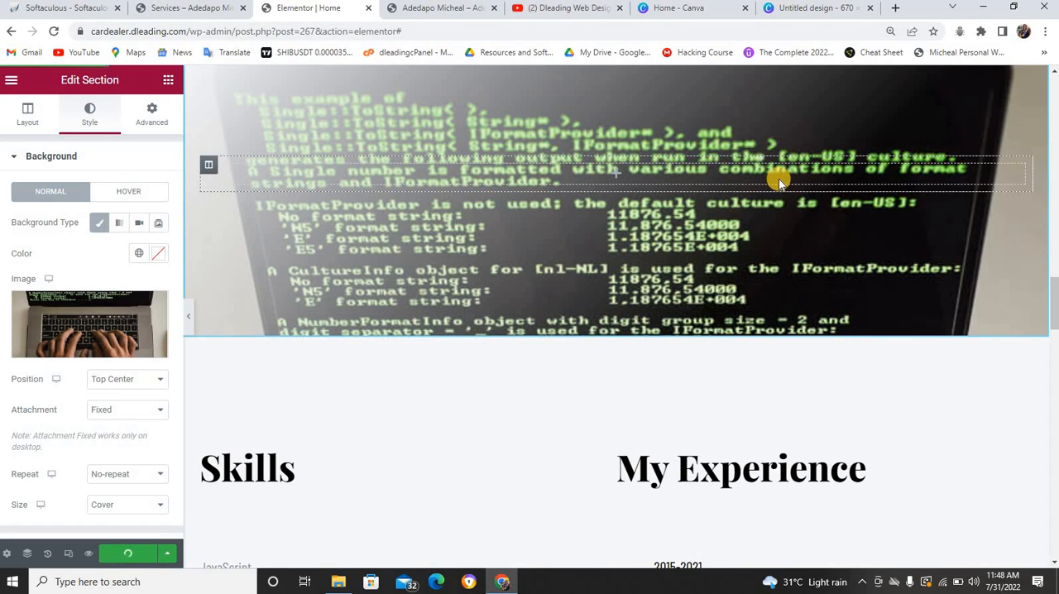
{"action": "scroll", "coordinate": [779, 178], "scroll_direction": "up", "scroll_amount": 2}
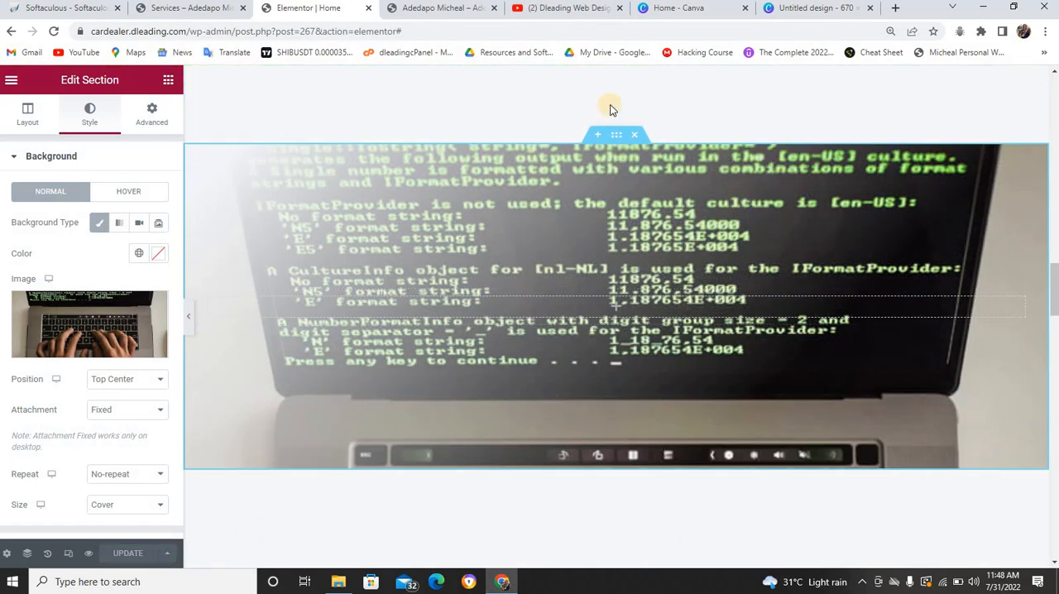
Compare with the laptop image section below the service boxes on the live cv.dleading.com home page
{"action": "left_click", "coordinate": [439, 9]}
{"action": "scroll", "coordinate": [675, 248], "scroll_direction": "down", "scroll_amount": 6}
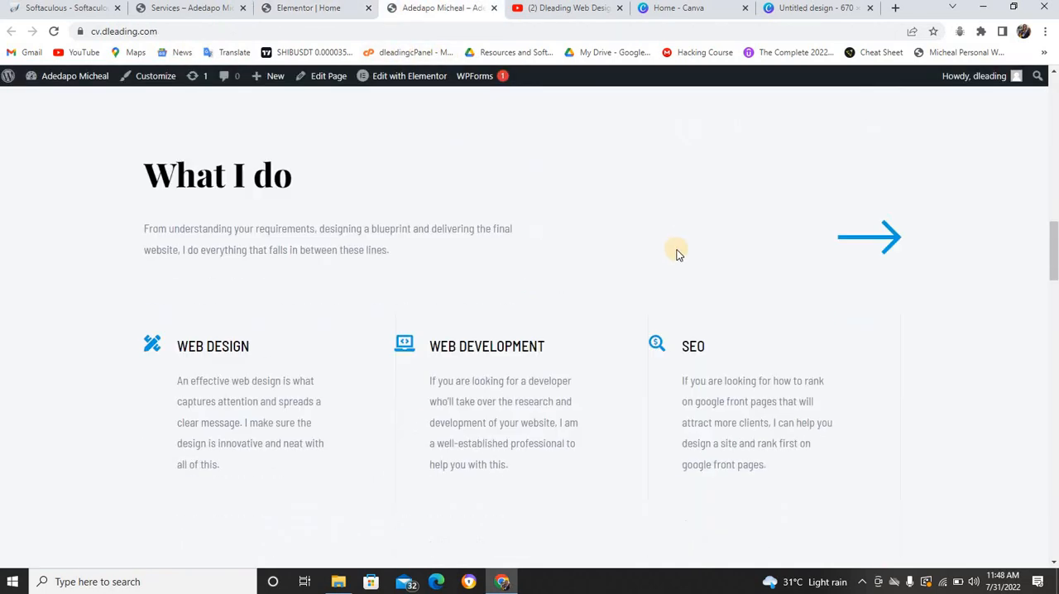
{"action": "scroll", "coordinate": [676, 252], "scroll_direction": "down", "scroll_amount": 5}
{"action": "scroll", "coordinate": [676, 252], "scroll_direction": "up", "scroll_amount": 6}
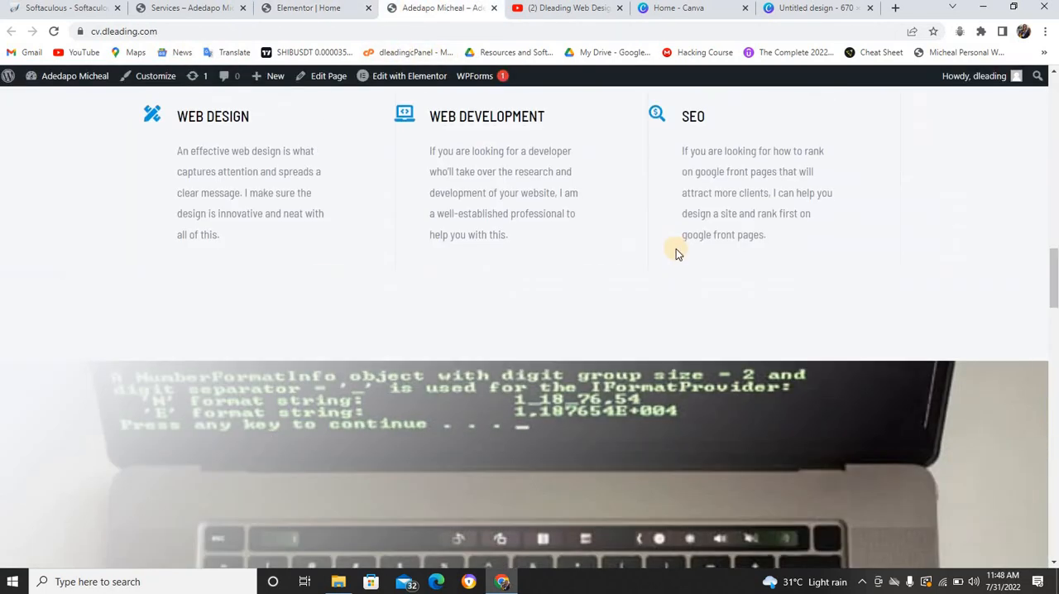
{"action": "scroll", "coordinate": [676, 252], "scroll_direction": "down", "scroll_amount": 7}
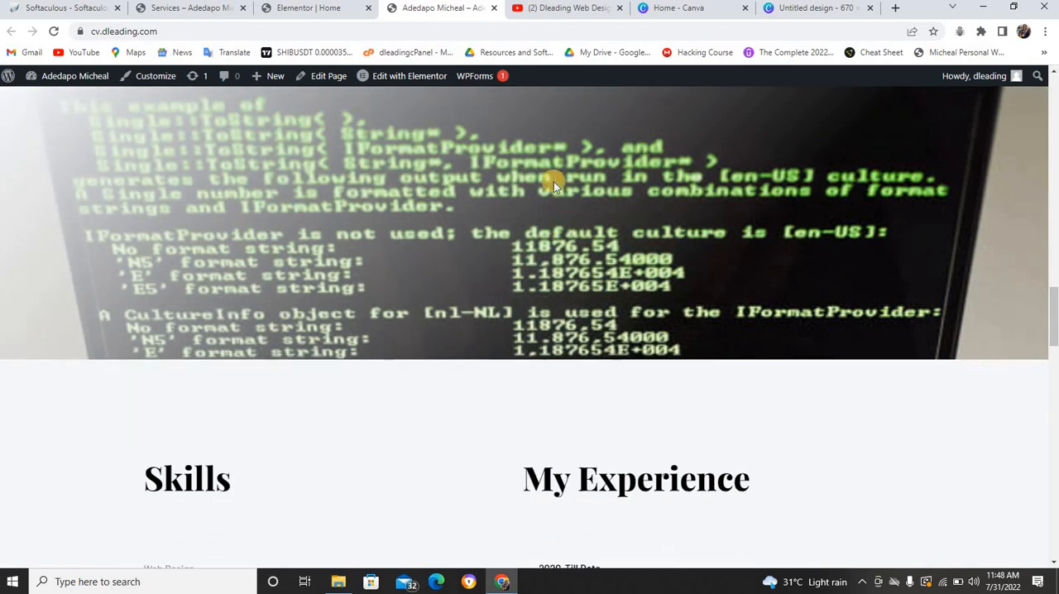
Back in the Elementor editor, try the Bottom Center, Bottom Left and Bottom Right background positions and return to Top Center
{"action": "left_click", "coordinate": [333, 10]}
{"action": "scroll", "coordinate": [680, 348], "scroll_direction": "down", "scroll_amount": 5}
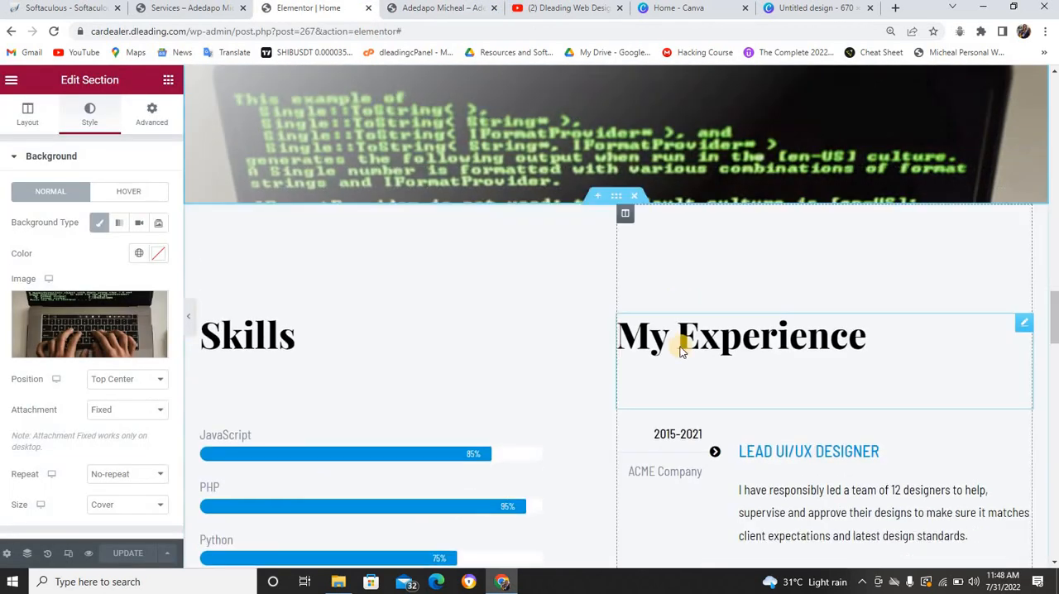
{"action": "scroll", "coordinate": [680, 345], "scroll_direction": "up", "scroll_amount": 6}
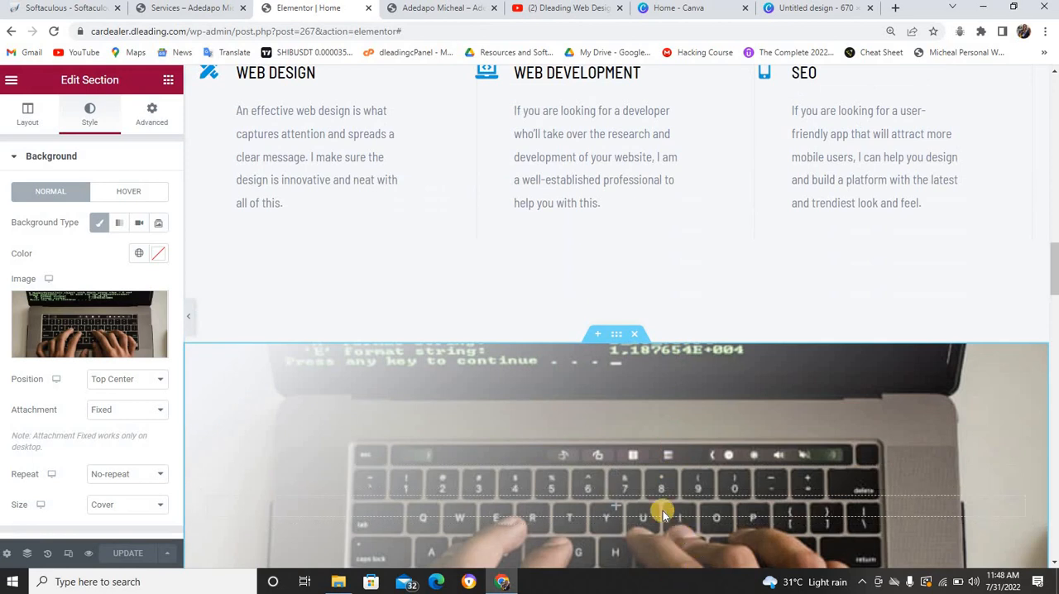
{"action": "left_click", "coordinate": [153, 378]}
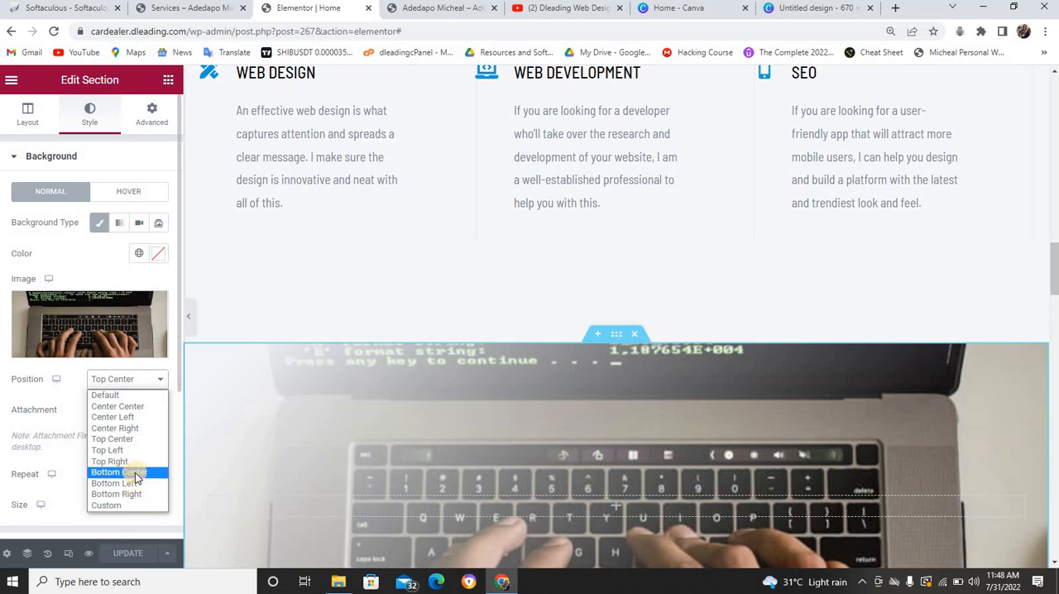
{"action": "left_click", "coordinate": [136, 475]}
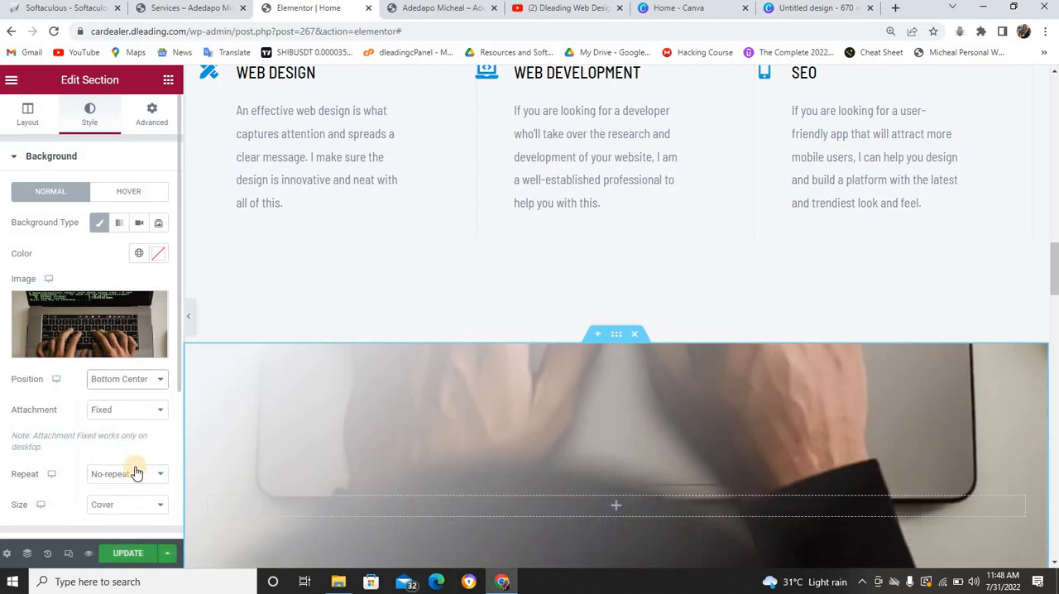
{"action": "left_click", "coordinate": [154, 380]}
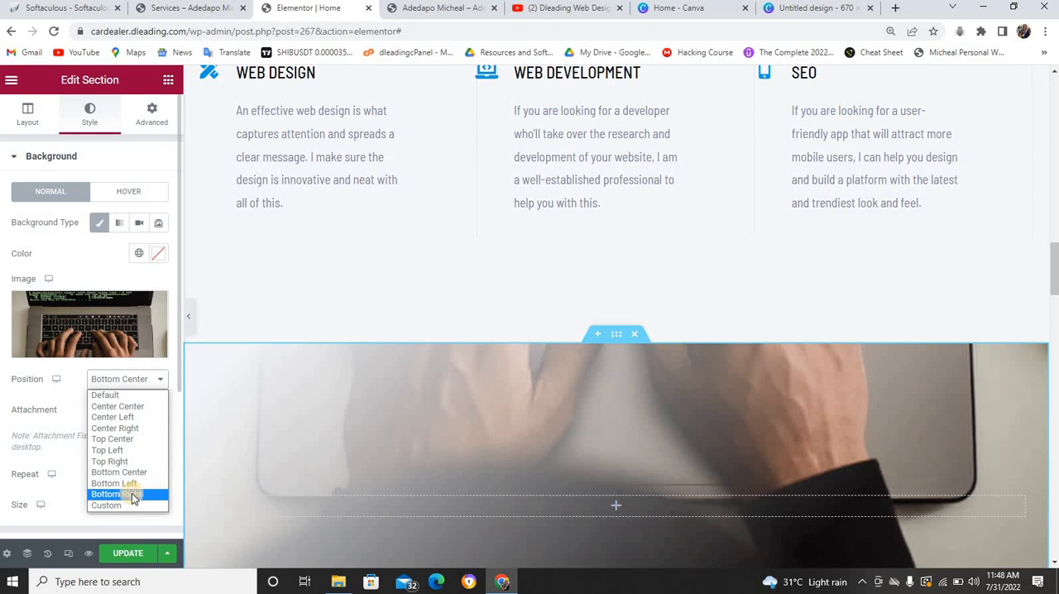
{"action": "left_click", "coordinate": [135, 486]}
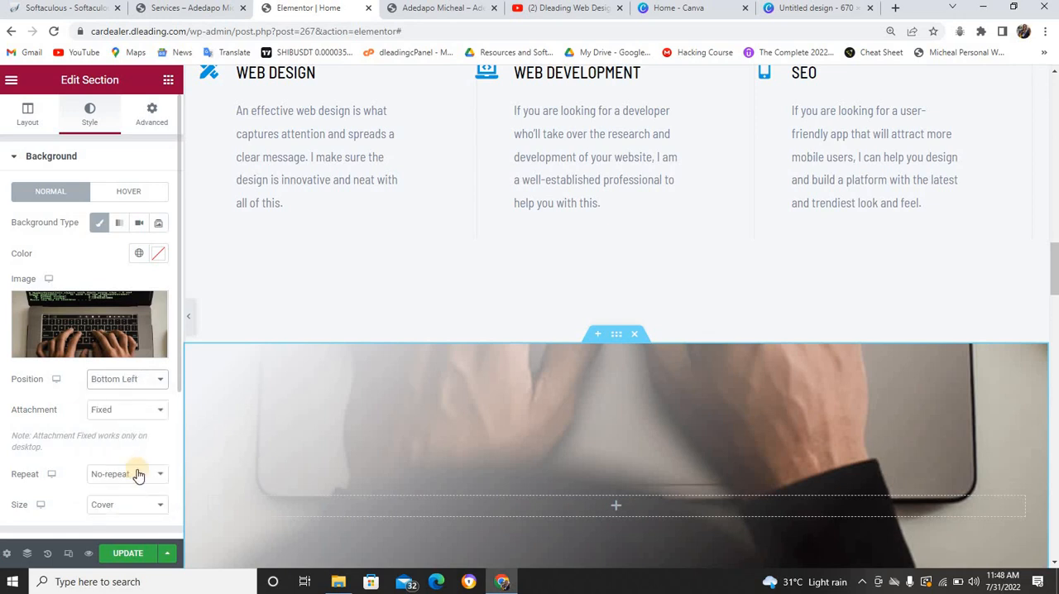
{"action": "left_click", "coordinate": [144, 387]}
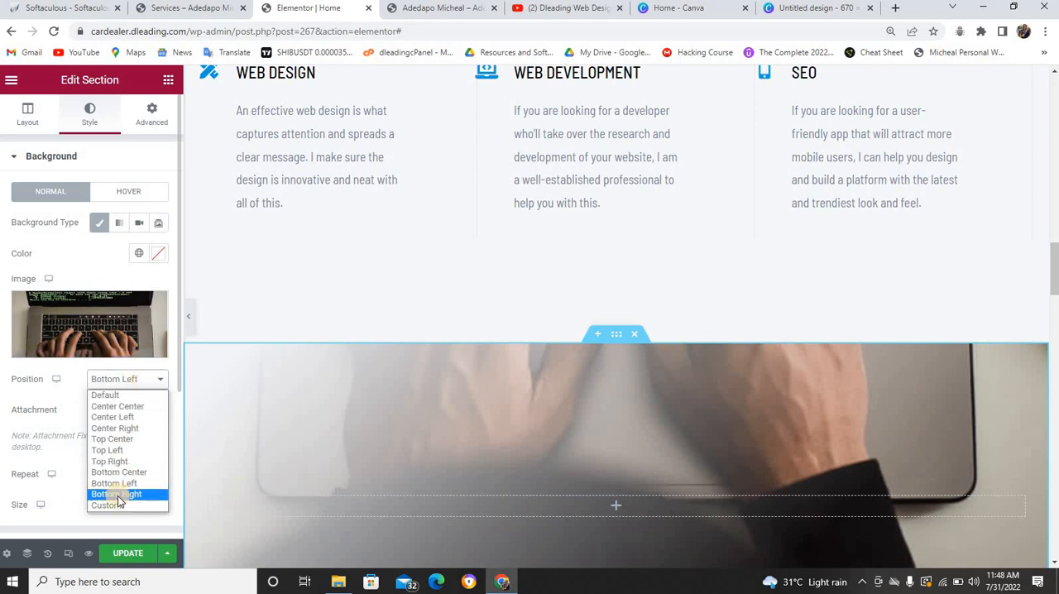
{"action": "left_click", "coordinate": [122, 495]}
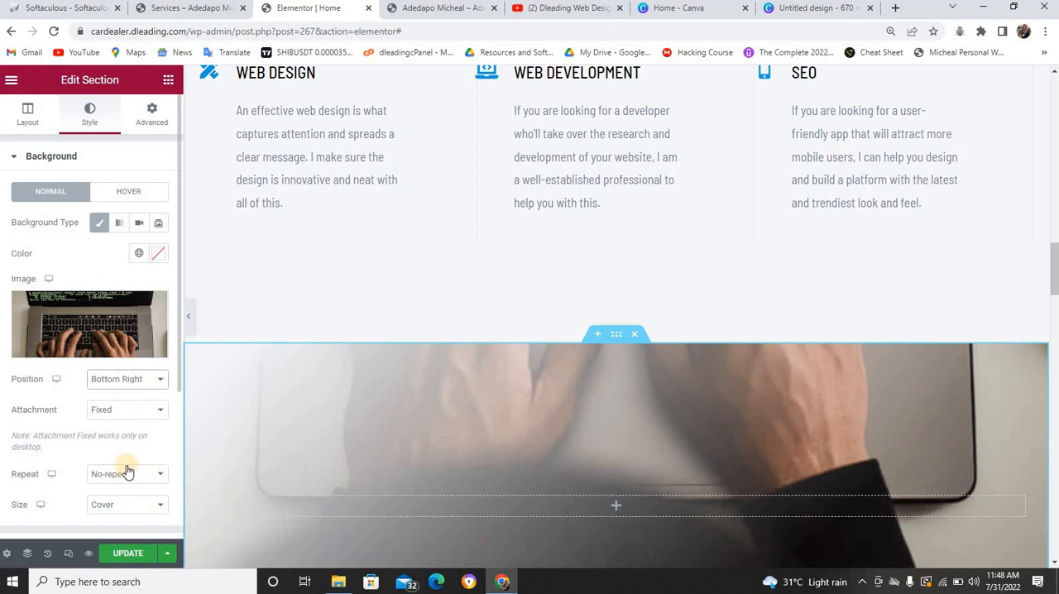
{"action": "left_click", "coordinate": [157, 385]}
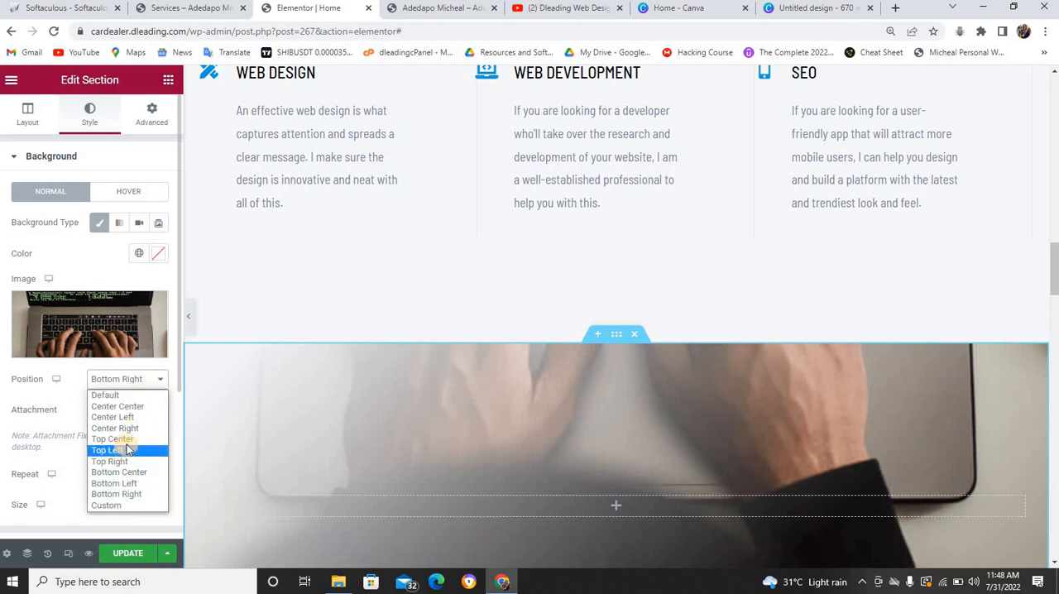
{"action": "left_click", "coordinate": [129, 495]}
{"action": "left_click", "coordinate": [137, 386]}
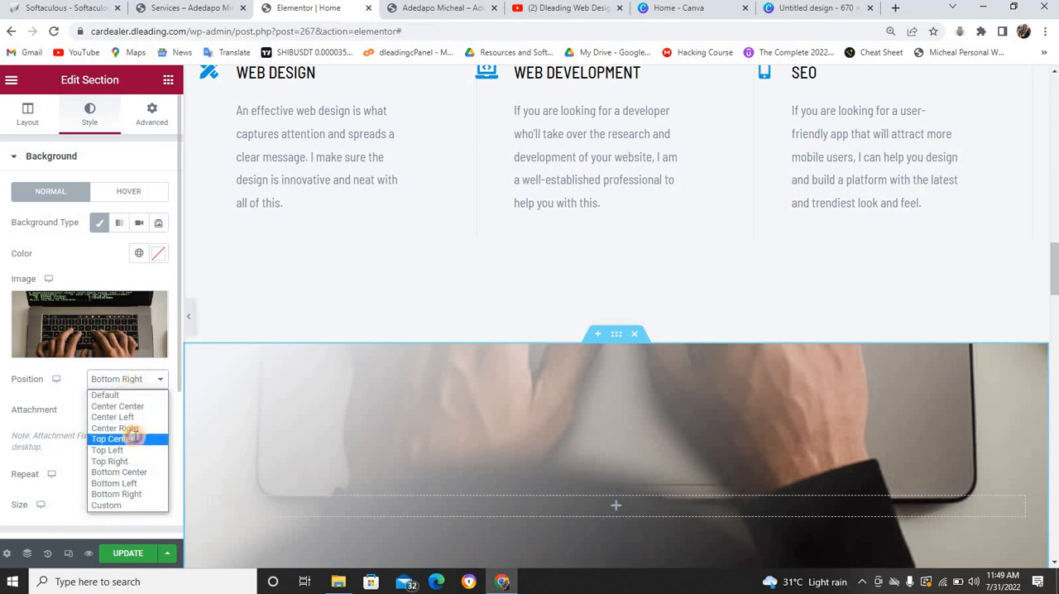
{"action": "left_click", "coordinate": [132, 438]}
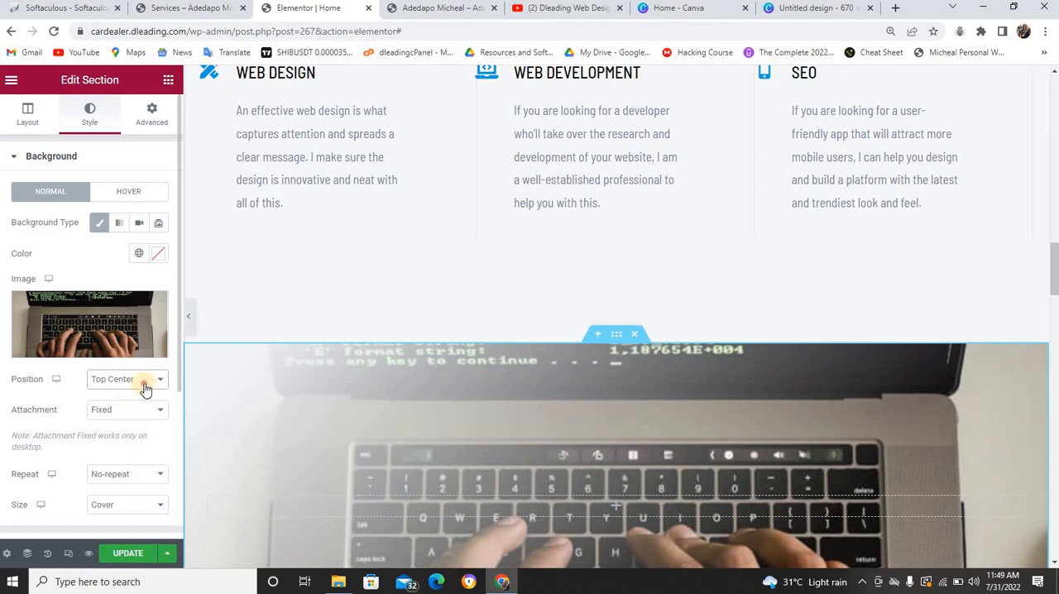
Try the Center Left, Center Right and Top Left positions for the laptop section's background image
{"action": "left_click", "coordinate": [139, 381]}
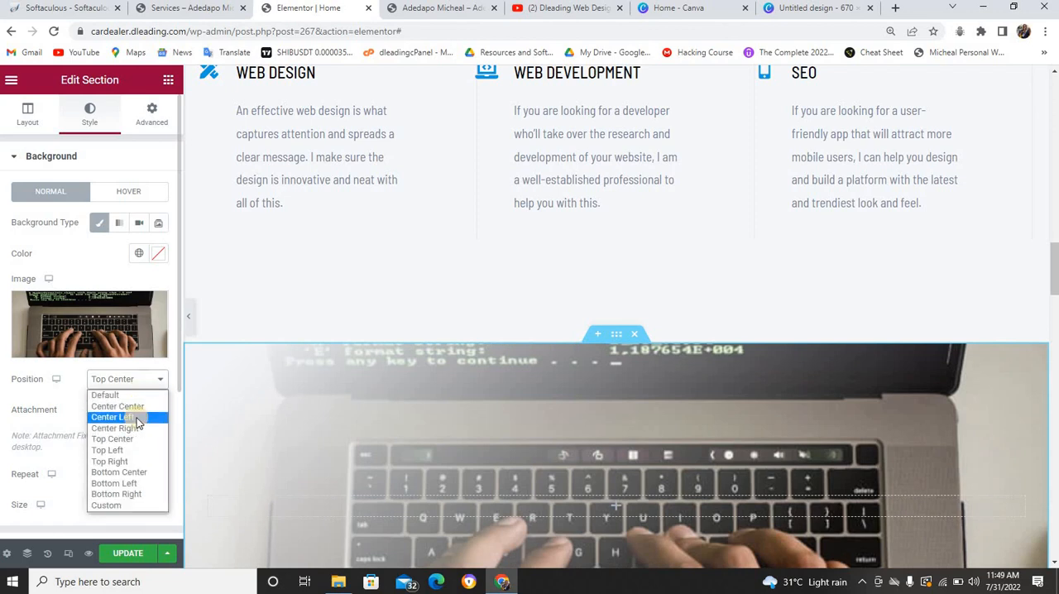
{"action": "left_click", "coordinate": [138, 420]}
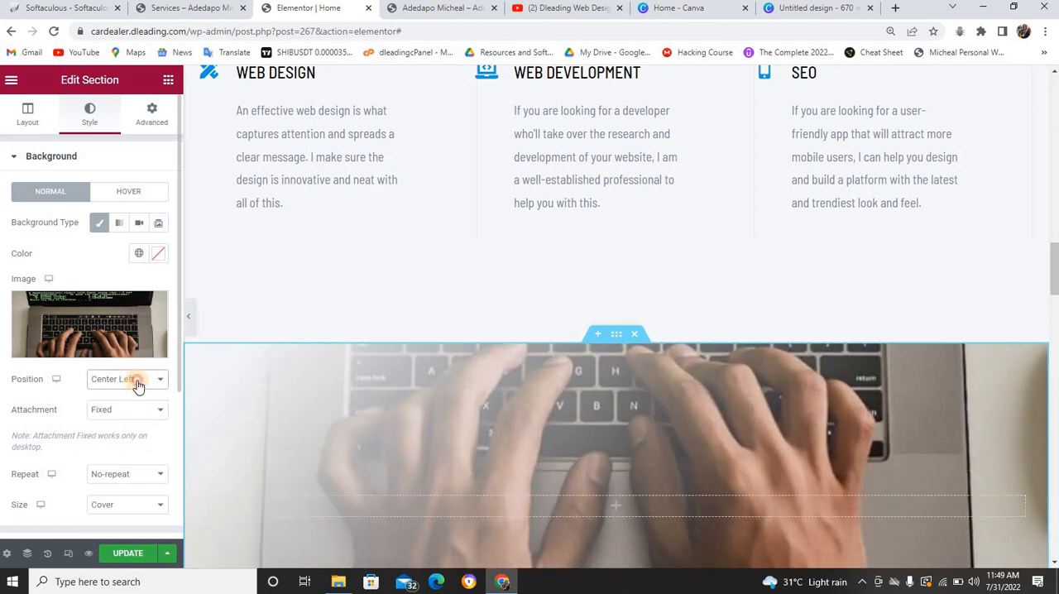
{"action": "left_click", "coordinate": [137, 383]}
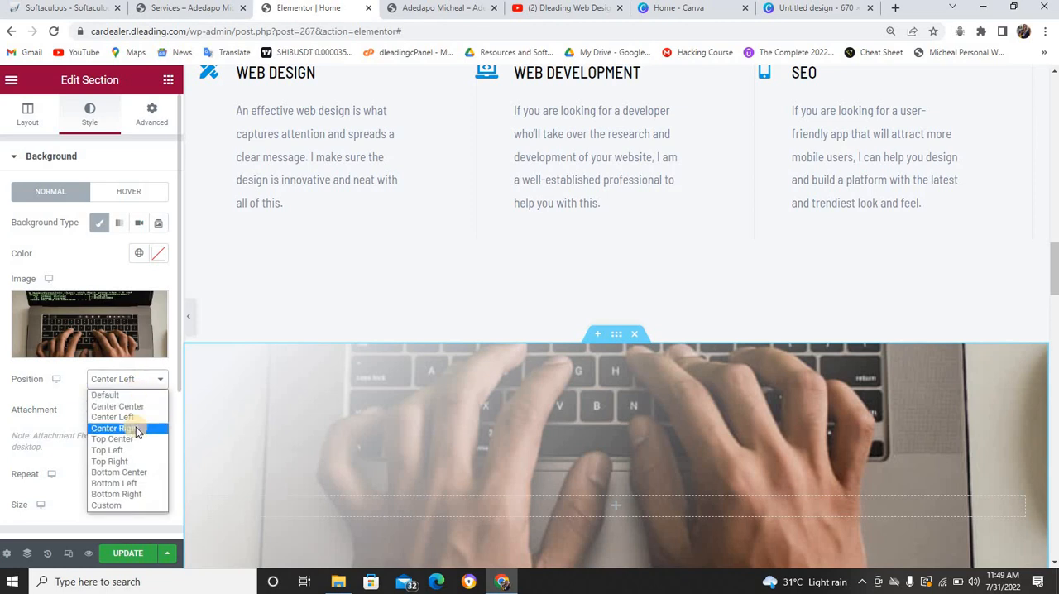
{"action": "left_click", "coordinate": [136, 427]}
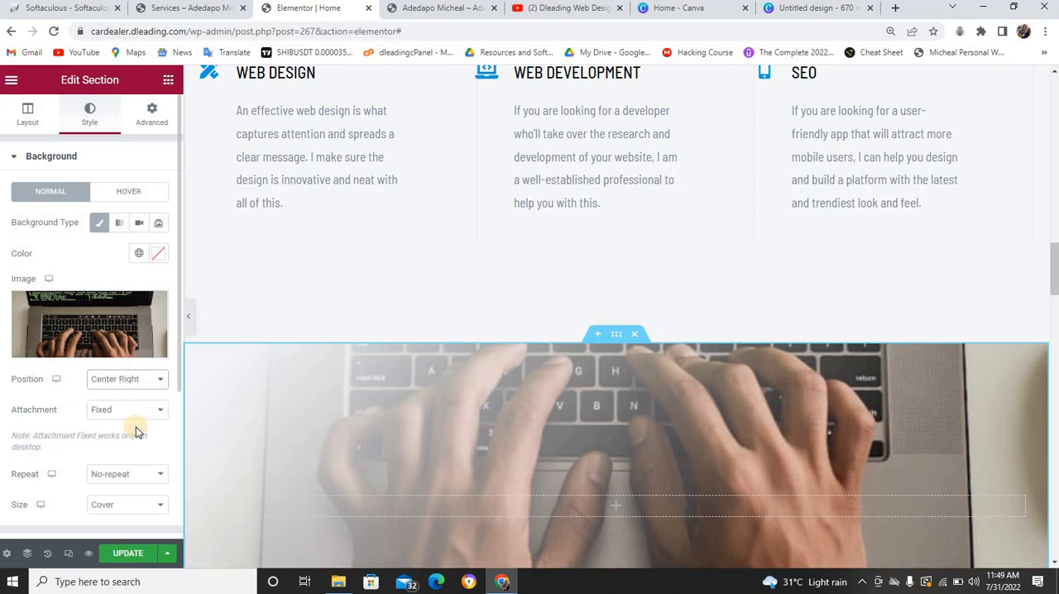
{"action": "left_click", "coordinate": [146, 381]}
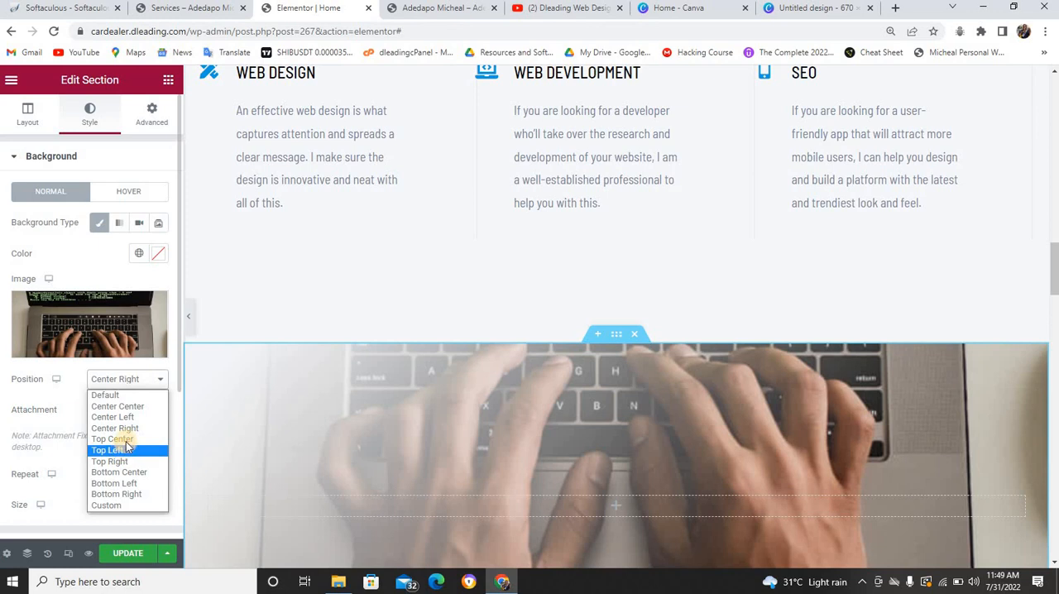
{"action": "left_click", "coordinate": [122, 452]}
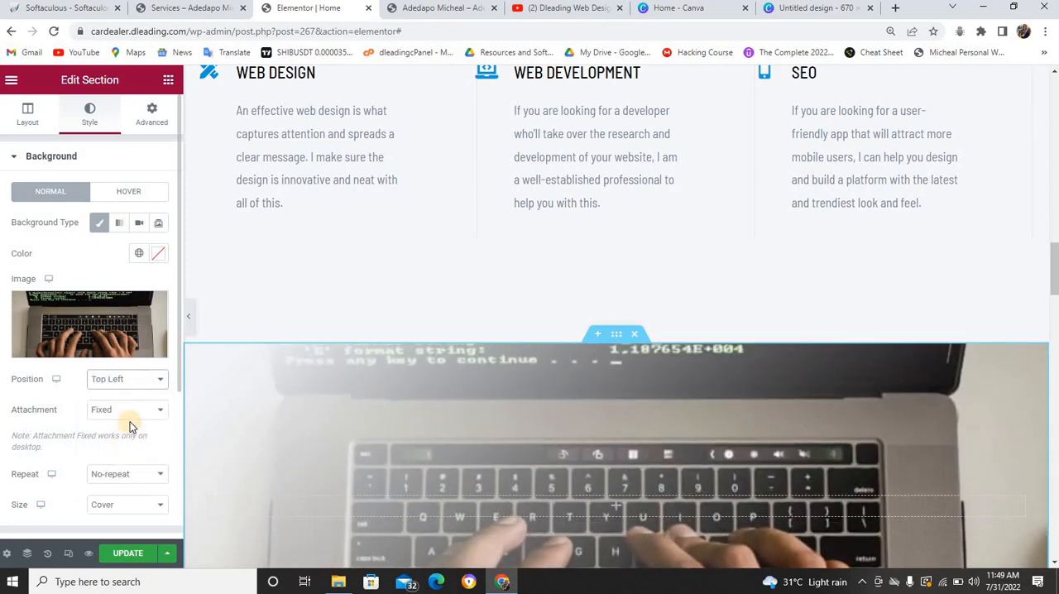
{"action": "scroll", "coordinate": [442, 346], "scroll_direction": "down", "scroll_amount": 5}
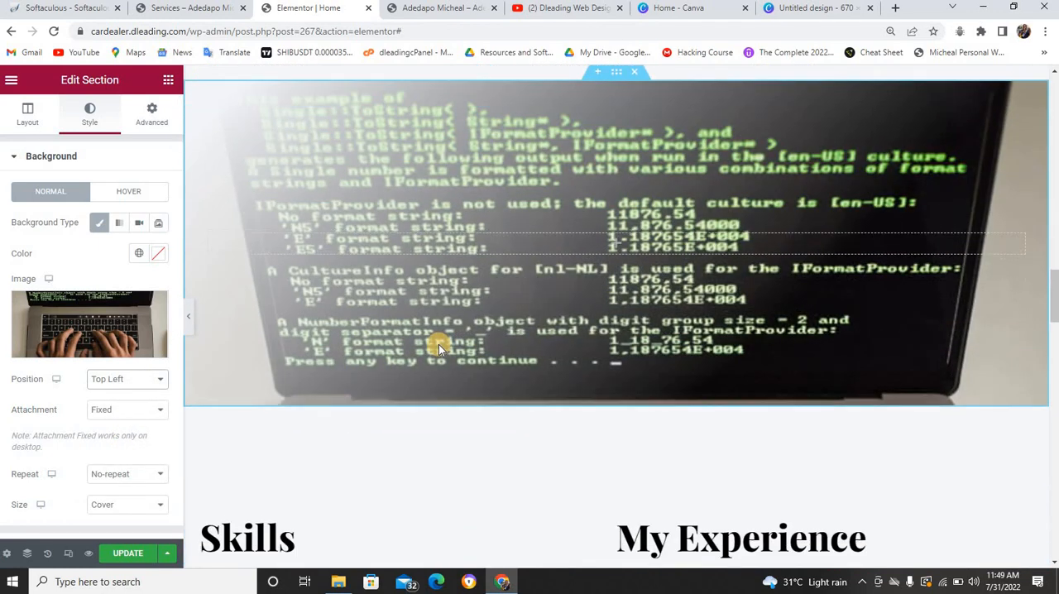
{"action": "scroll", "coordinate": [438, 343], "scroll_direction": "up", "scroll_amount": 4}
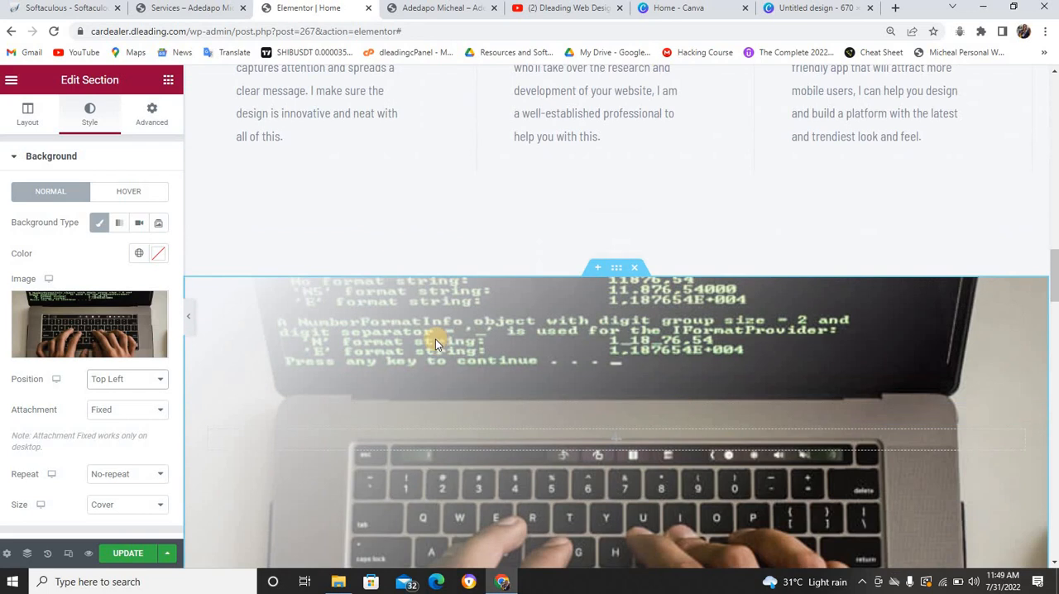
Try the Top Right, Bottom Center, Bottom Left and Bottom Right background positions, and set the position back to Top Center
{"action": "left_click", "coordinate": [155, 379]}
{"action": "left_click", "coordinate": [131, 461]}
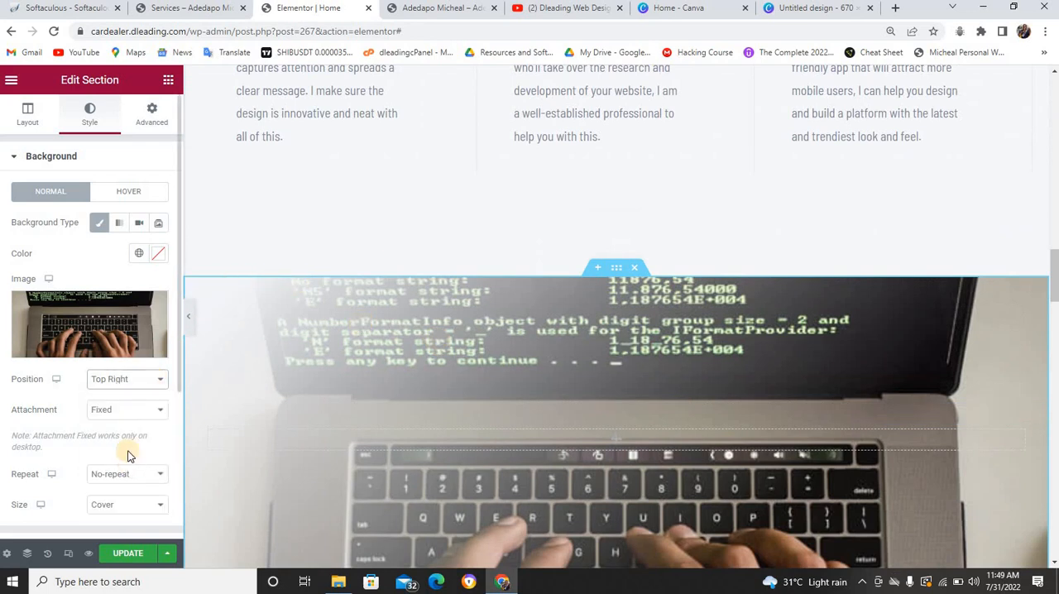
{"action": "left_click", "coordinate": [152, 377]}
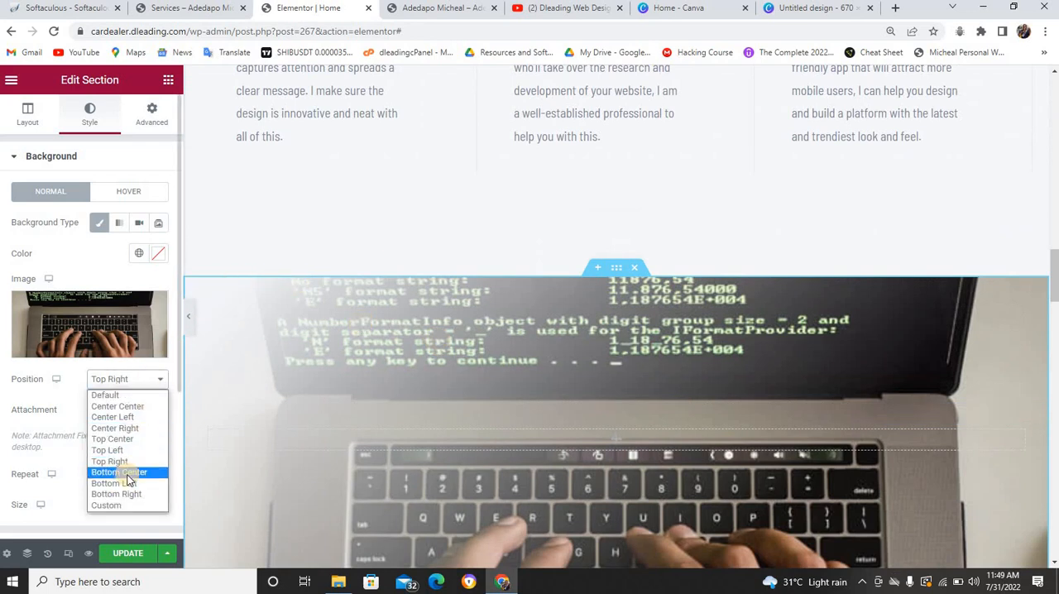
{"action": "left_click", "coordinate": [126, 473]}
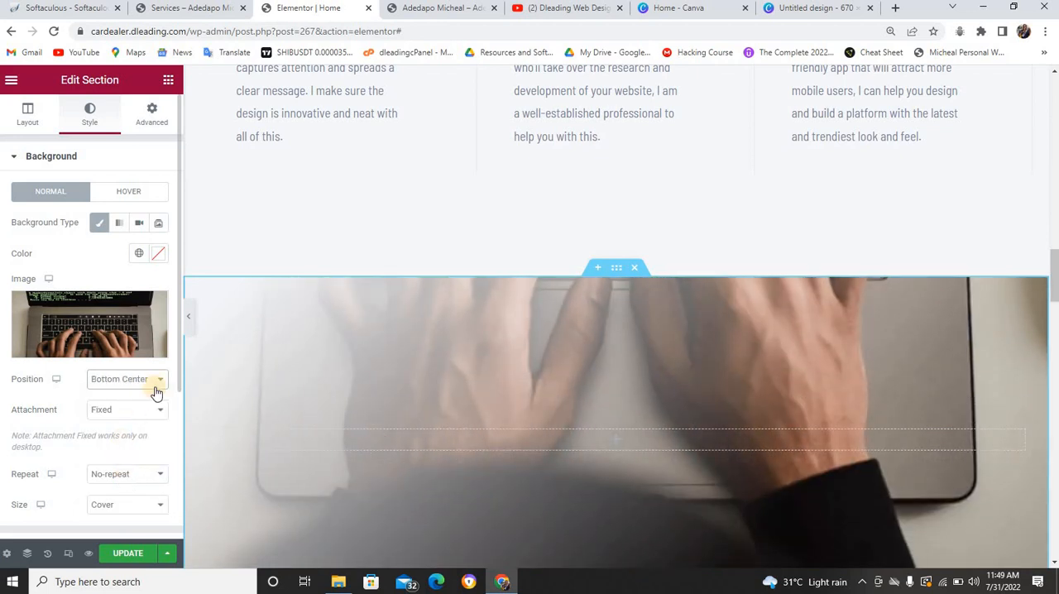
{"action": "left_click", "coordinate": [158, 383]}
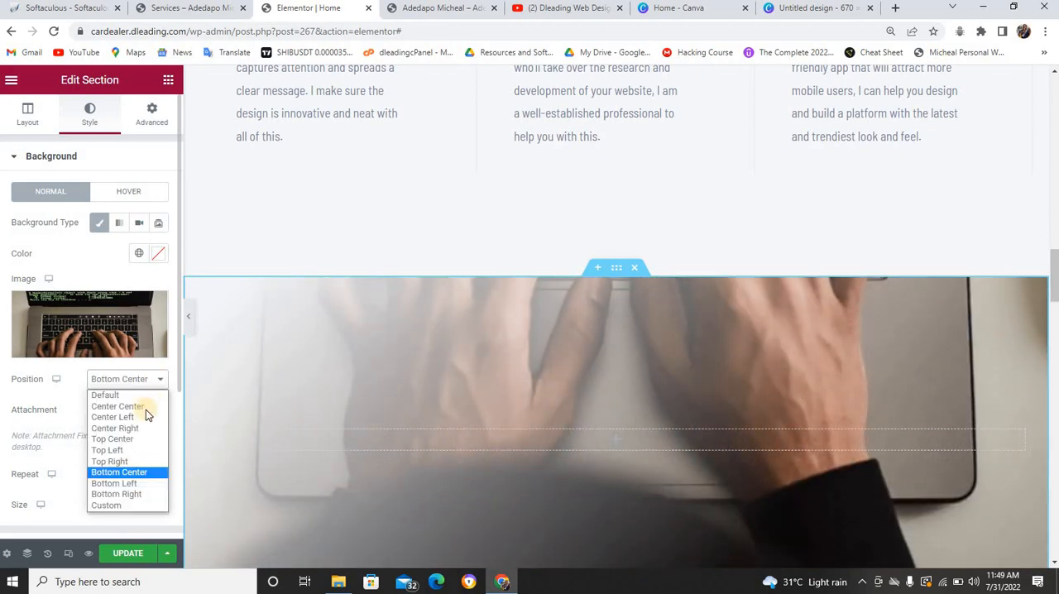
{"action": "left_click", "coordinate": [135, 482]}
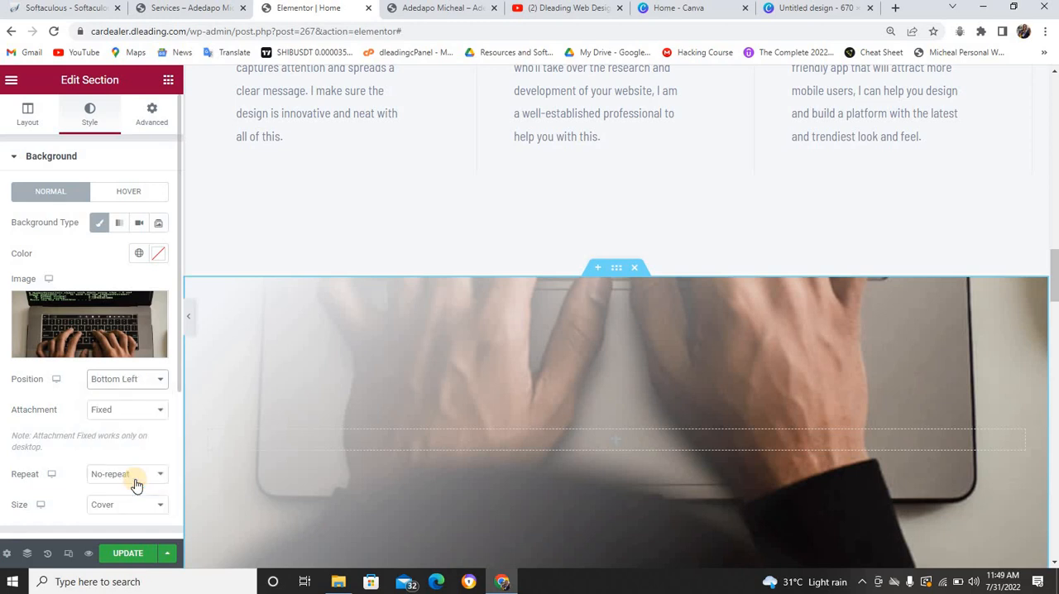
{"action": "left_click", "coordinate": [145, 385]}
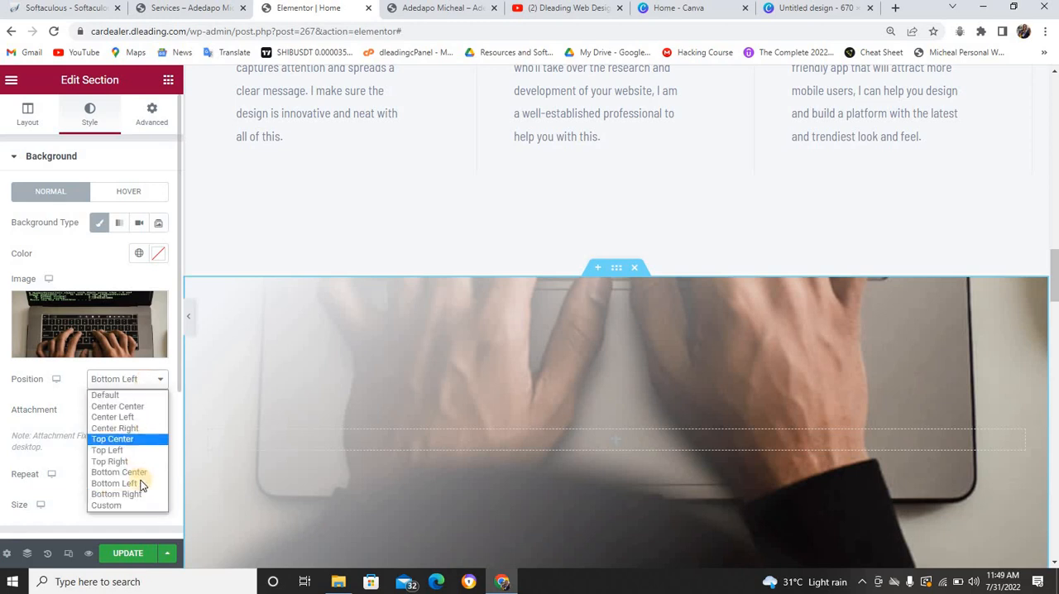
{"action": "left_click", "coordinate": [135, 491]}
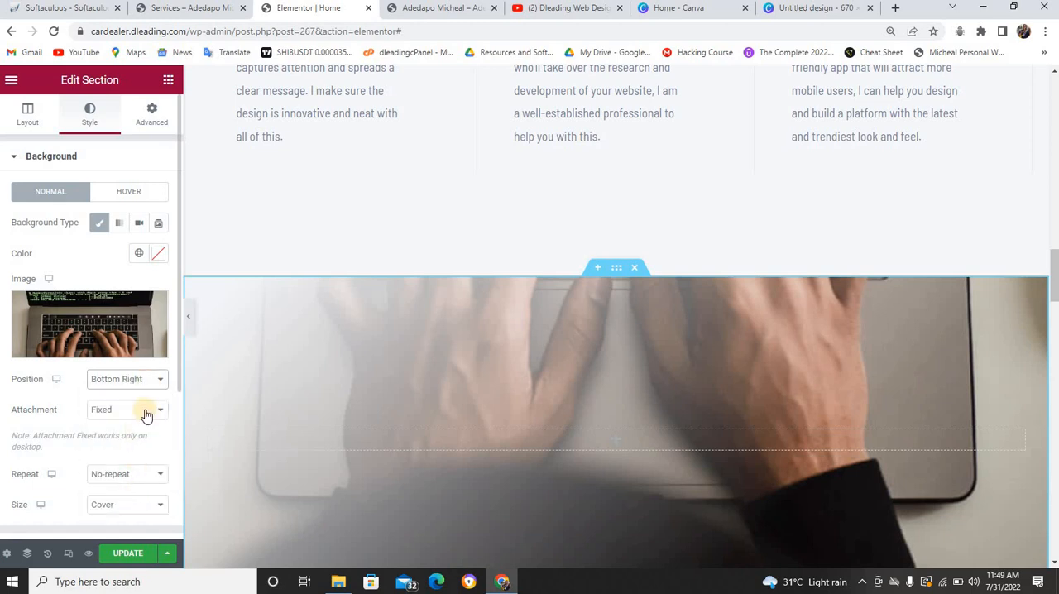
{"action": "left_click", "coordinate": [152, 381]}
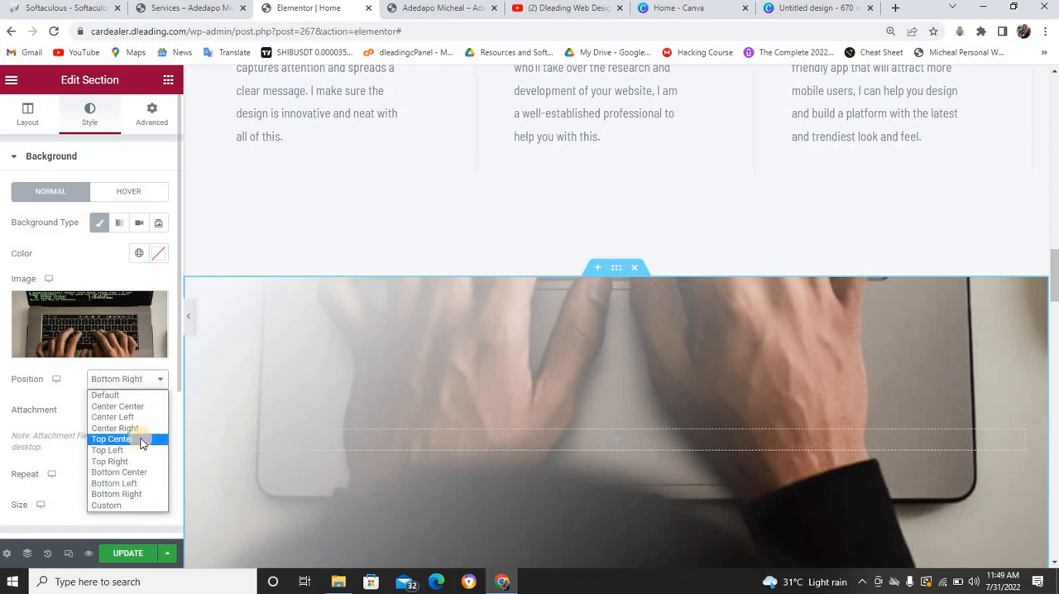
{"action": "left_click", "coordinate": [140, 438]}
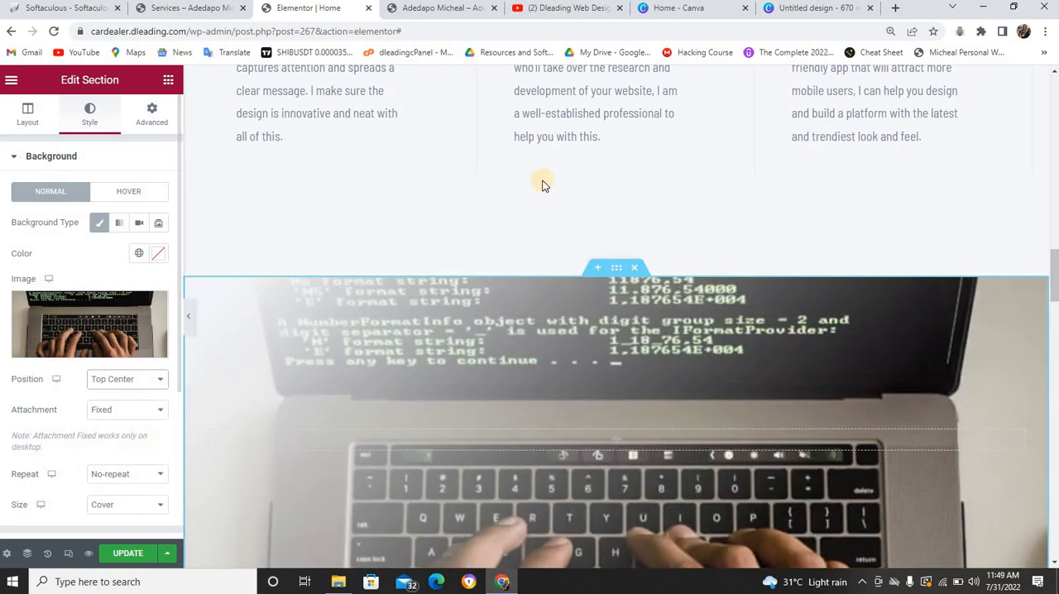
Check how the fixed laptop background is cropped below the service boxes with the Top Center position
{"action": "scroll", "coordinate": [542, 157], "scroll_direction": "down", "scroll_amount": 2}
{"action": "scroll", "coordinate": [546, 151], "scroll_direction": "up", "scroll_amount": 3}
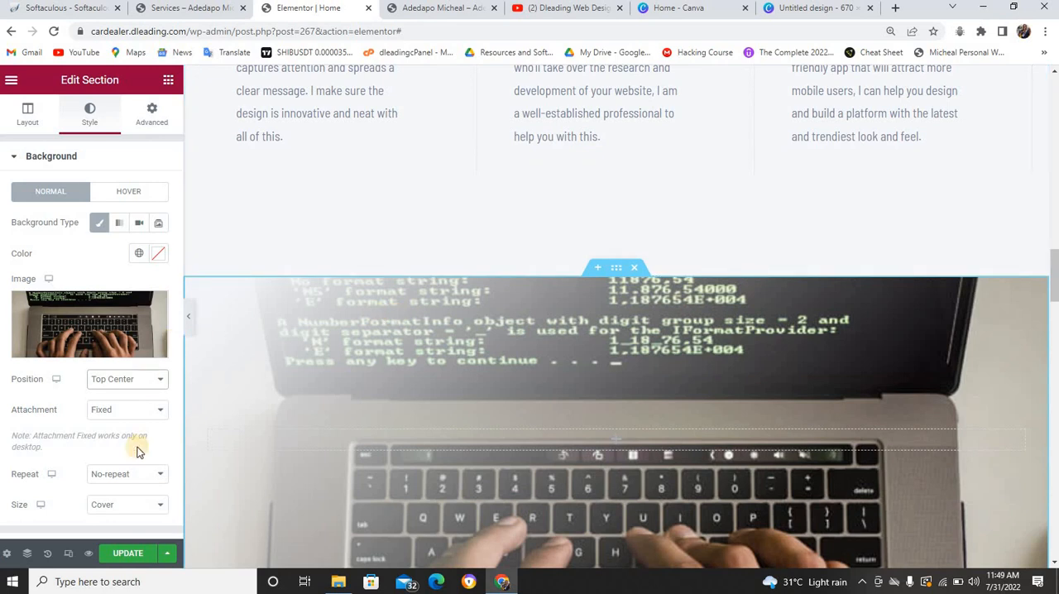
{"action": "scroll", "coordinate": [493, 356], "scroll_direction": "down", "scroll_amount": 1}
{"action": "scroll", "coordinate": [493, 356], "scroll_direction": "up", "scroll_amount": 3}
{"action": "scroll", "coordinate": [494, 358], "scroll_direction": "down", "scroll_amount": 5}
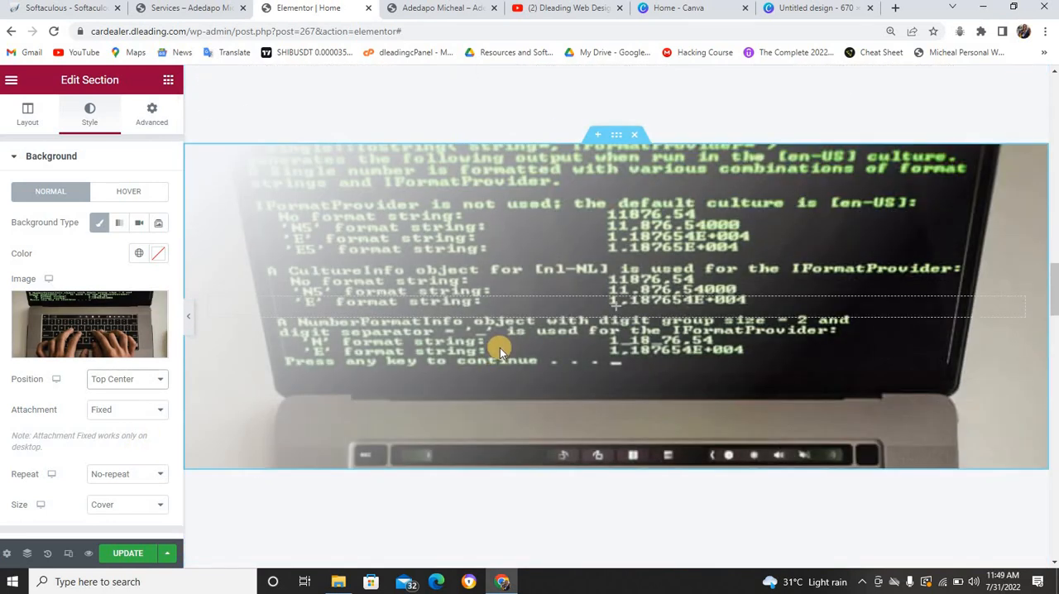
Retitle the JavaScript progress bar under Skills as "WEb Design" and set its percentage to 90
{"action": "scroll", "coordinate": [500, 347], "scroll_direction": "down", "scroll_amount": 5}
{"action": "scroll", "coordinate": [497, 351], "scroll_direction": "down", "scroll_amount": 3}
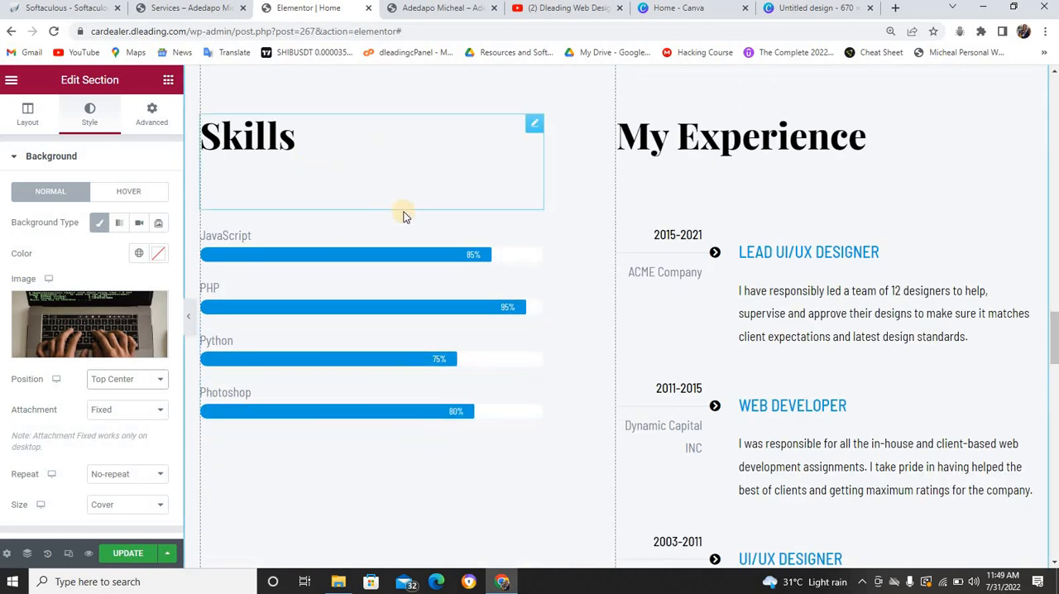
{"action": "left_click", "coordinate": [307, 234]}
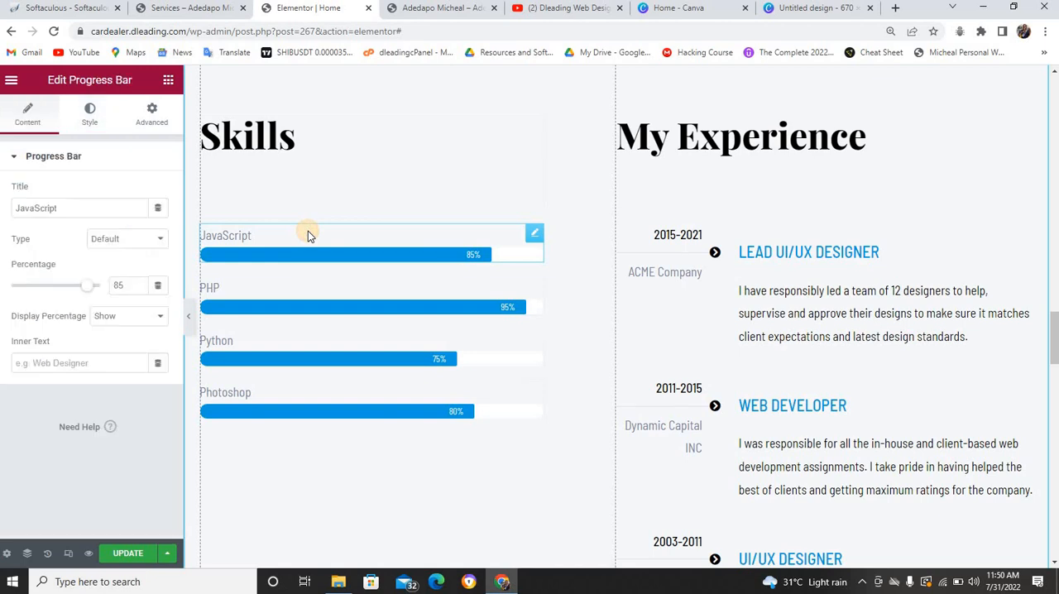
{"action": "left_click_drag", "start_coordinate": [63, 215], "coordinate": [10, 217]}
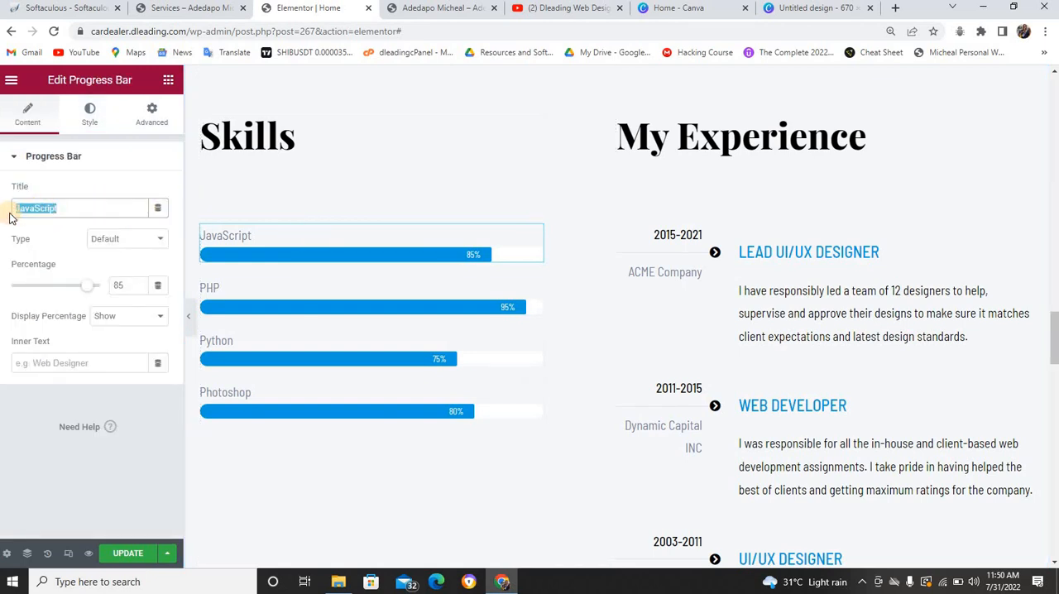
{"action": "type", "text": "WEb "}
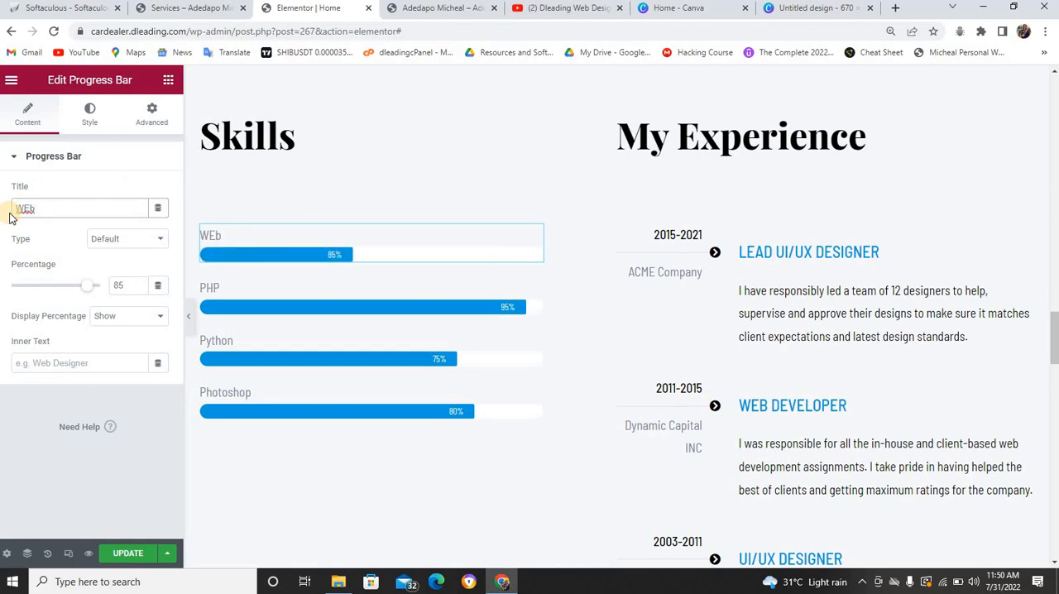
{"action": "type", "text": "Design"}
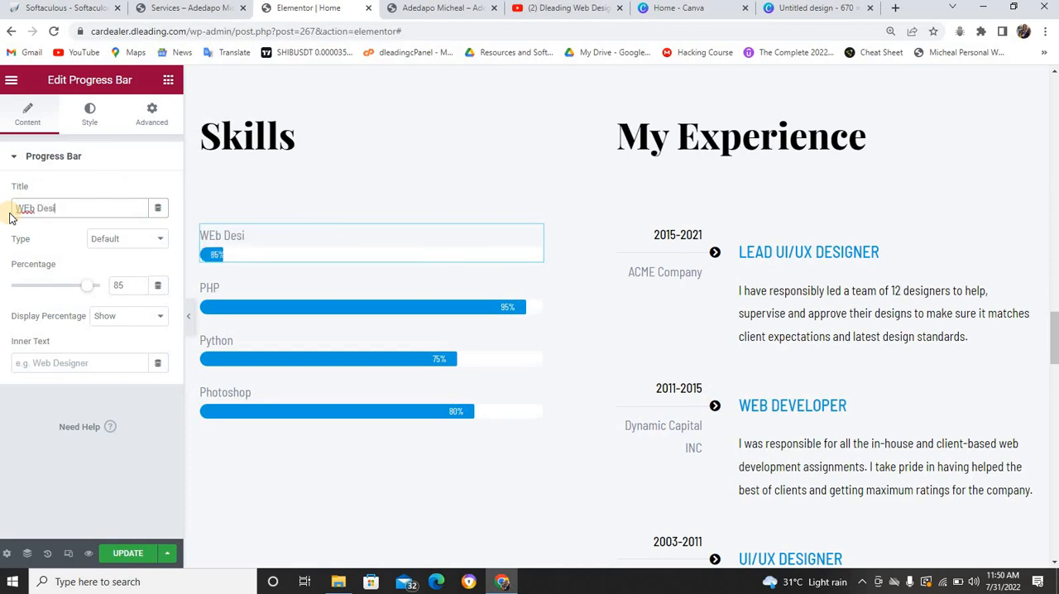
{"action": "left_click", "coordinate": [139, 284]}
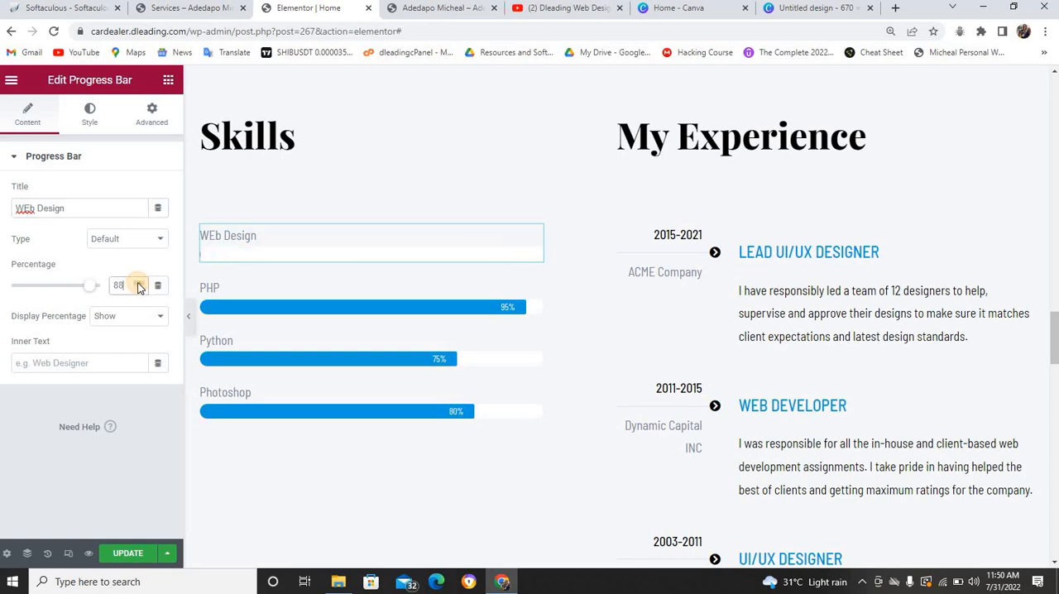
{"action": "left_click", "coordinate": [139, 284]}
{"action": "left_click", "coordinate": [138, 284]}
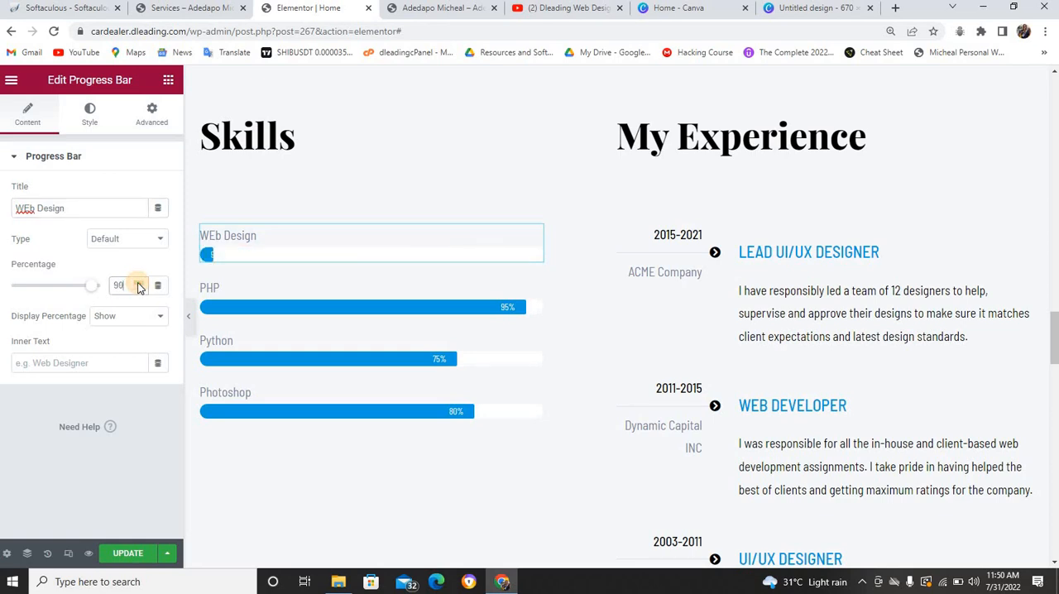
Change the title of the PHP progress bar under Skills to "Web Development"
{"action": "left_click", "coordinate": [253, 297]}
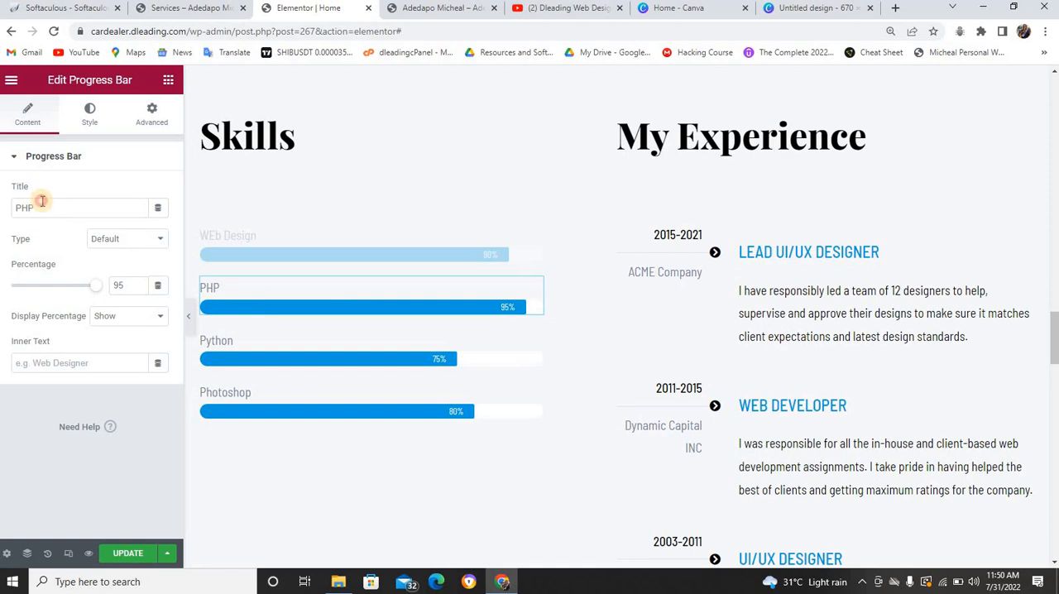
{"action": "double_click", "coordinate": [18, 208]}
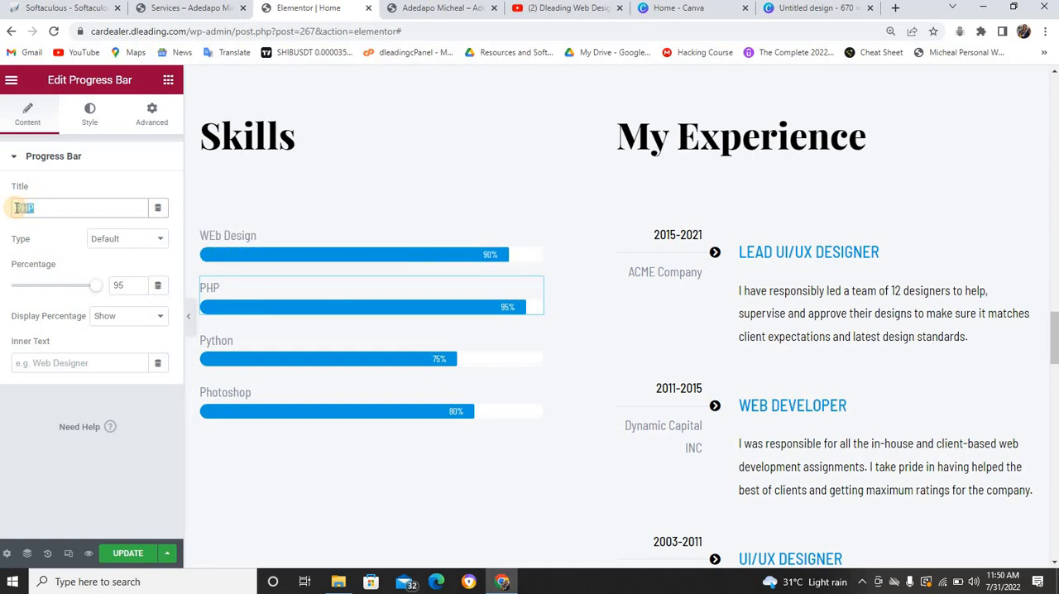
{"action": "type", "text": "W"}
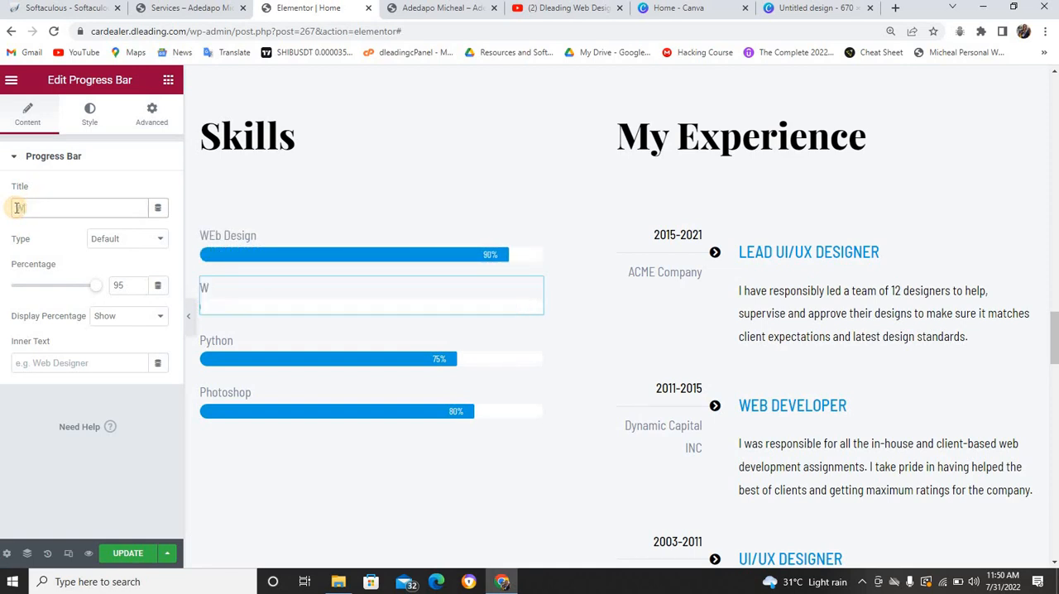
{"action": "type", "text": "eb Develop"}
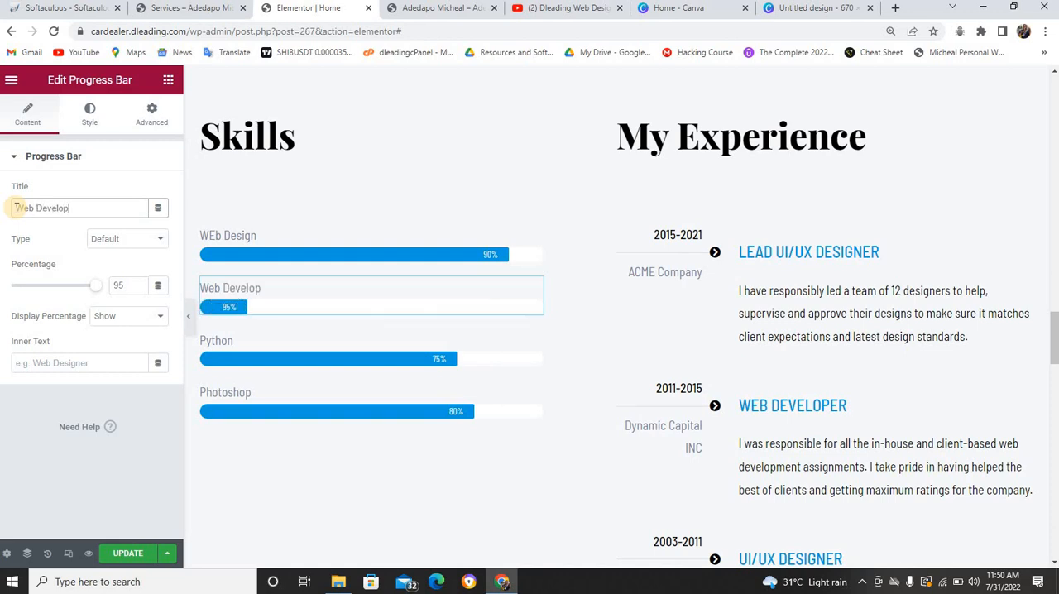
{"action": "type", "text": "ment"}
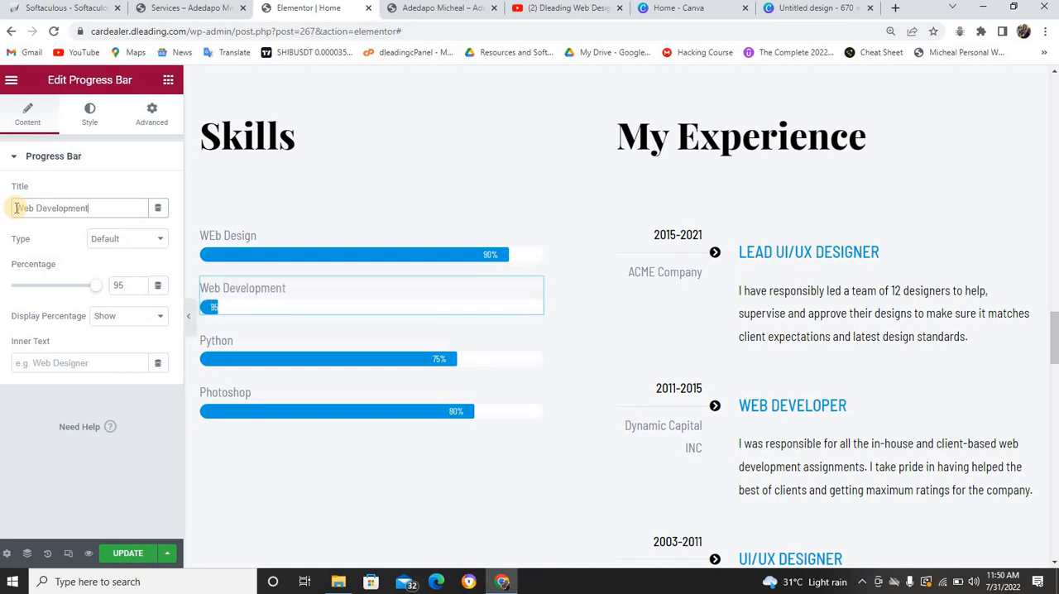
Lower the Web Development progress bar's percentage to 85
{"action": "left_click", "coordinate": [139, 289]}
{"action": "left_click", "coordinate": [139, 290]}
{"action": "left_click", "coordinate": [139, 290]}
{"action": "left_click", "coordinate": [139, 289]}
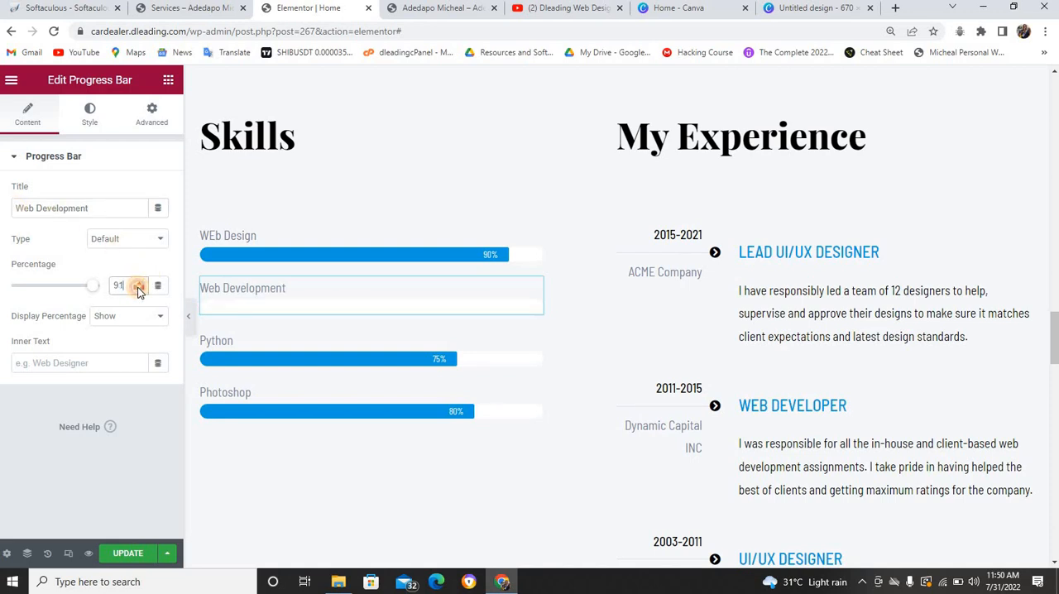
{"action": "left_click", "coordinate": [139, 290]}
{"action": "left_click", "coordinate": [139, 289]}
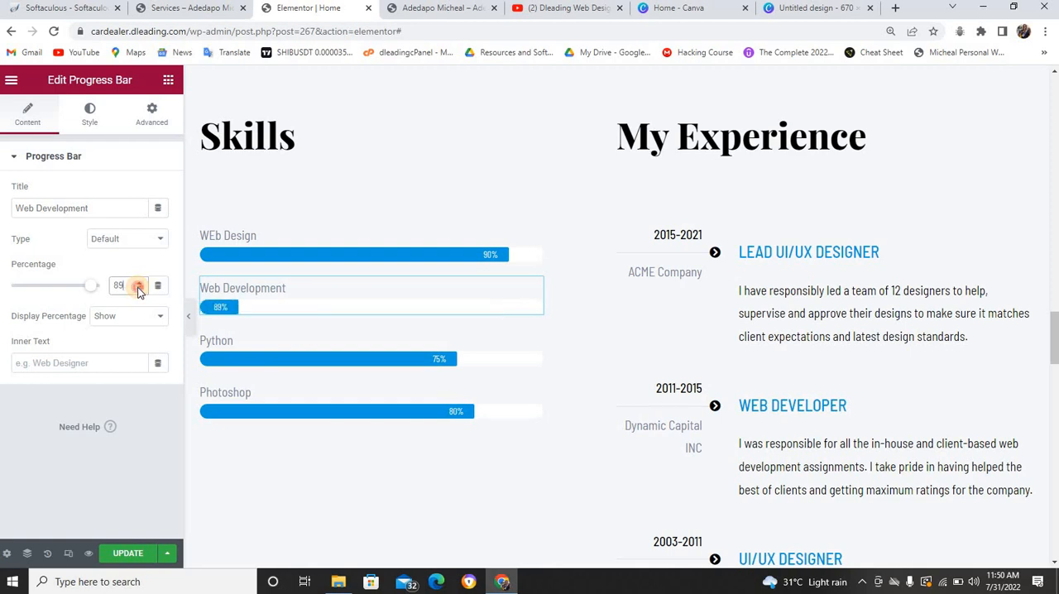
{"action": "left_click", "coordinate": [139, 290]}
{"action": "left_click", "coordinate": [139, 289]}
{"action": "left_click", "coordinate": [139, 290]}
{"action": "left_click", "coordinate": [139, 289]}
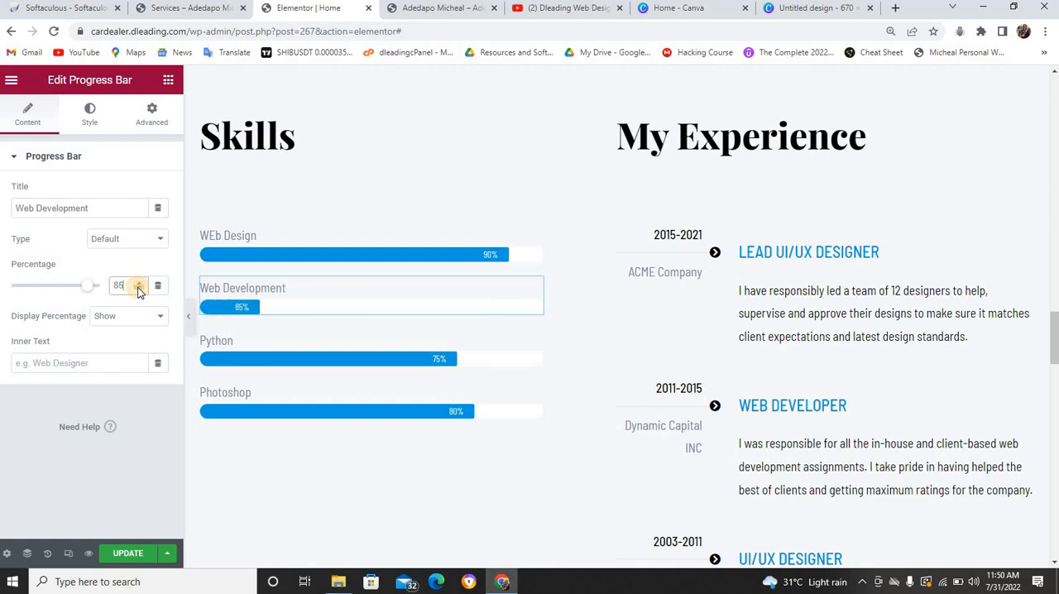
Change the title of the Python progress bar under Skills to "SEO"
{"action": "left_click", "coordinate": [267, 358]}
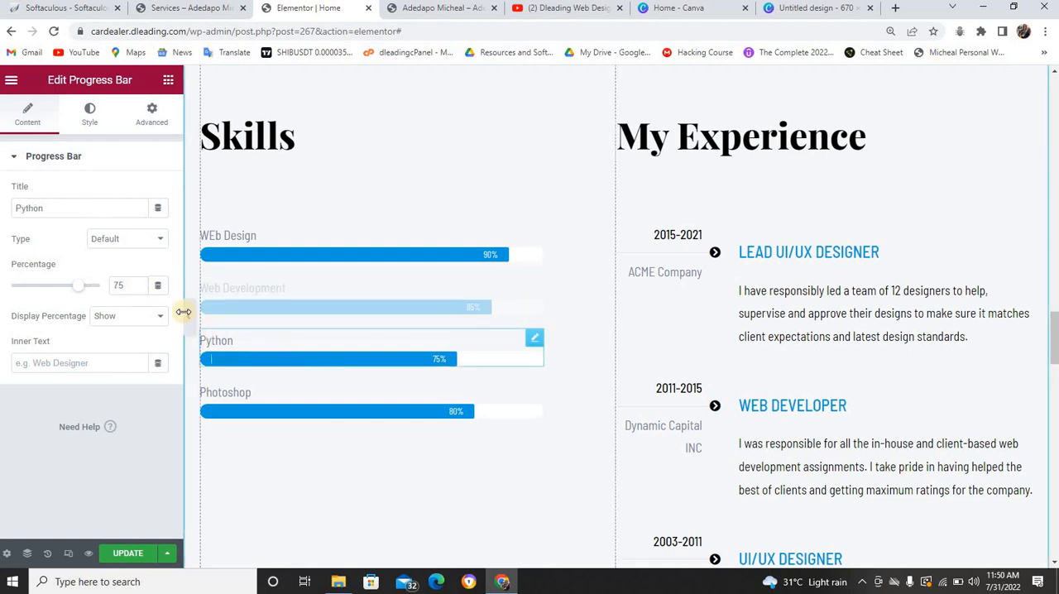
{"action": "left_click_drag", "start_coordinate": [52, 208], "coordinate": [8, 211]}
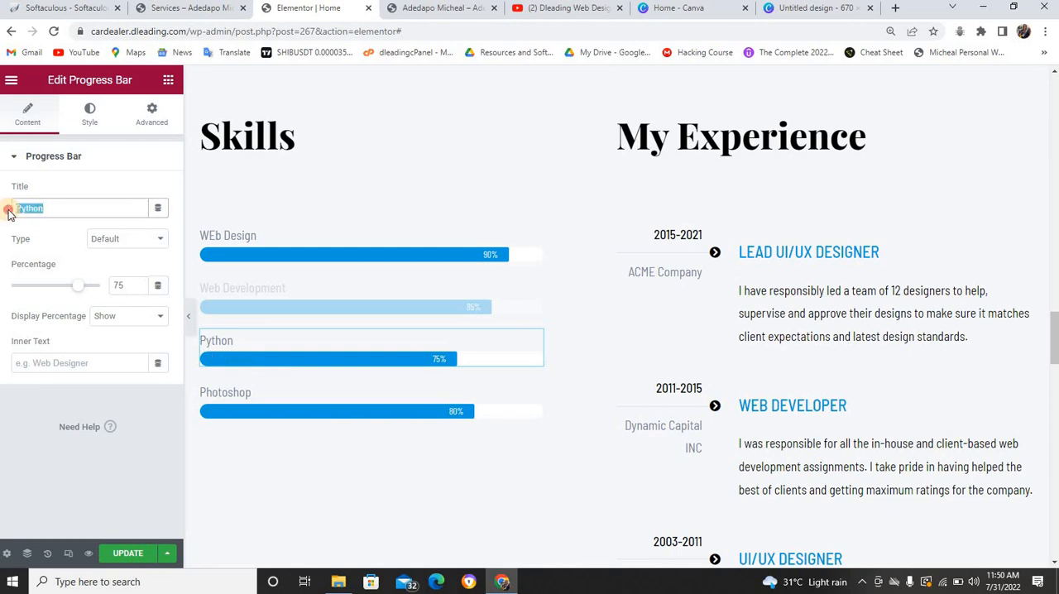
{"action": "type", "text": "Seo"}
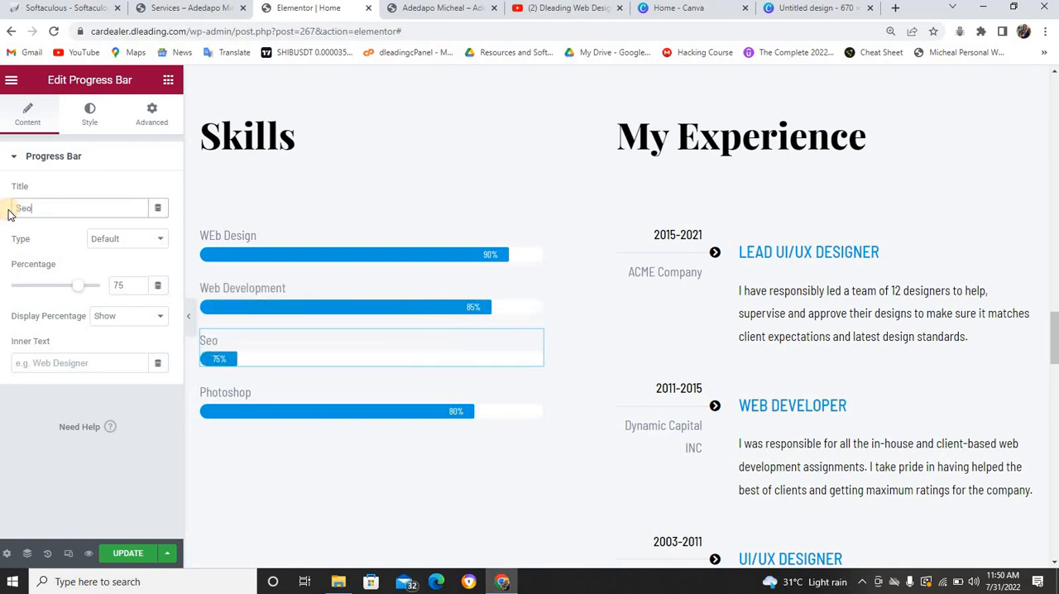
{"action": "key", "text": "BackSpace"}
{"action": "key", "text": "BackSpace"}
{"action": "key", "text": "BackSpace"}
{"action": "type", "text": "SEO"}
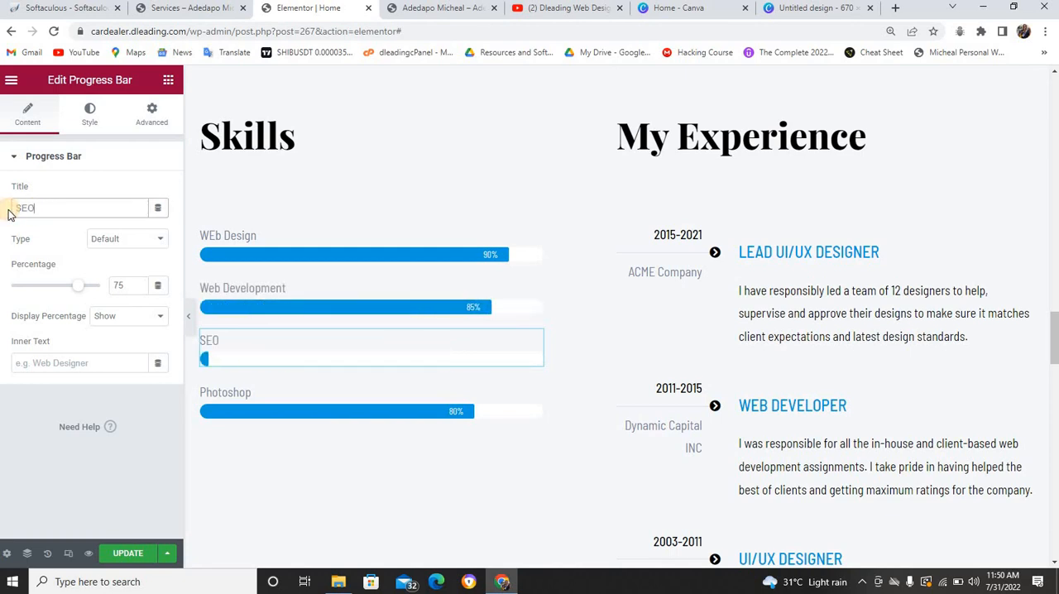
Raise the SEO progress bar's percentage to 90 and delete the Photoshop progress bar
{"action": "left_click", "coordinate": [138, 283]}
{"action": "left_click", "coordinate": [138, 283]}
{"action": "left_click", "coordinate": [138, 284]}
{"action": "left_click", "coordinate": [138, 284]}
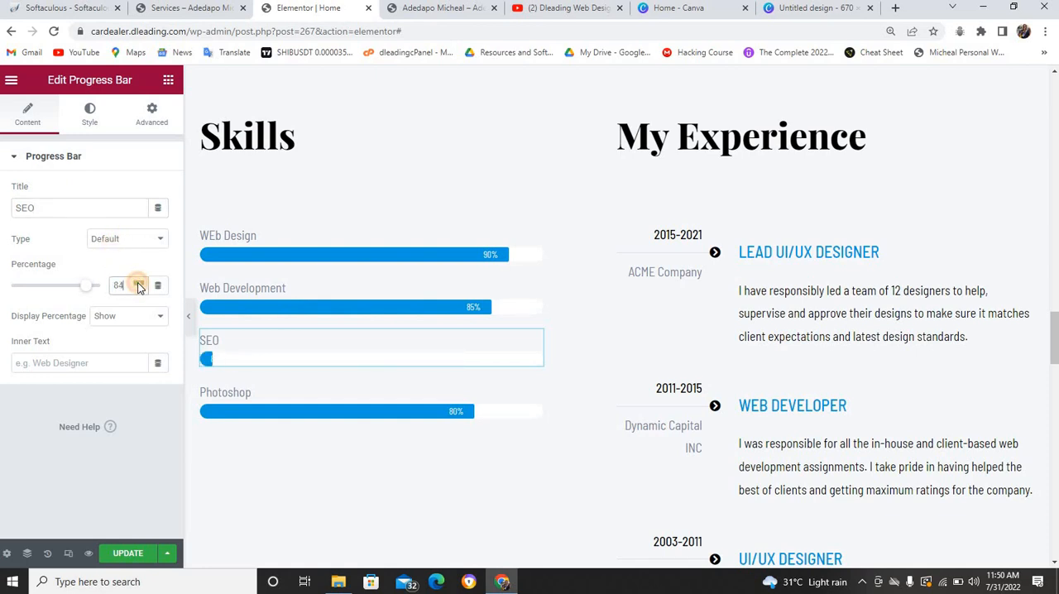
{"action": "left_click", "coordinate": [138, 284]}
{"action": "left_click", "coordinate": [139, 284]}
{"action": "left_click", "coordinate": [139, 283]}
{"action": "left_click", "coordinate": [138, 283]}
{"action": "left_click", "coordinate": [138, 284]}
{"action": "left_click", "coordinate": [138, 284]}
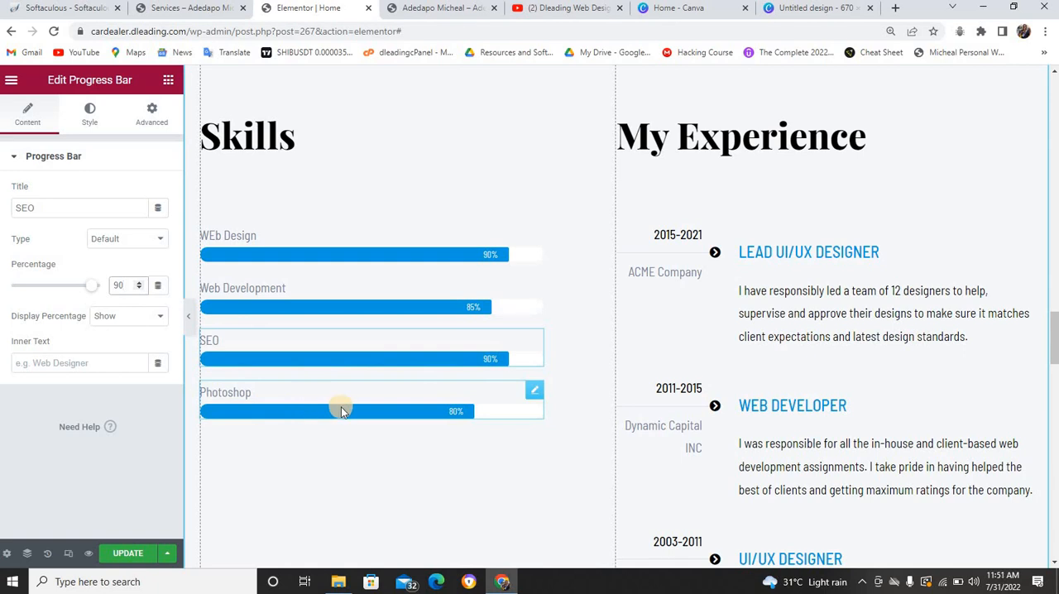
{"action": "right_click", "coordinate": [531, 392]}
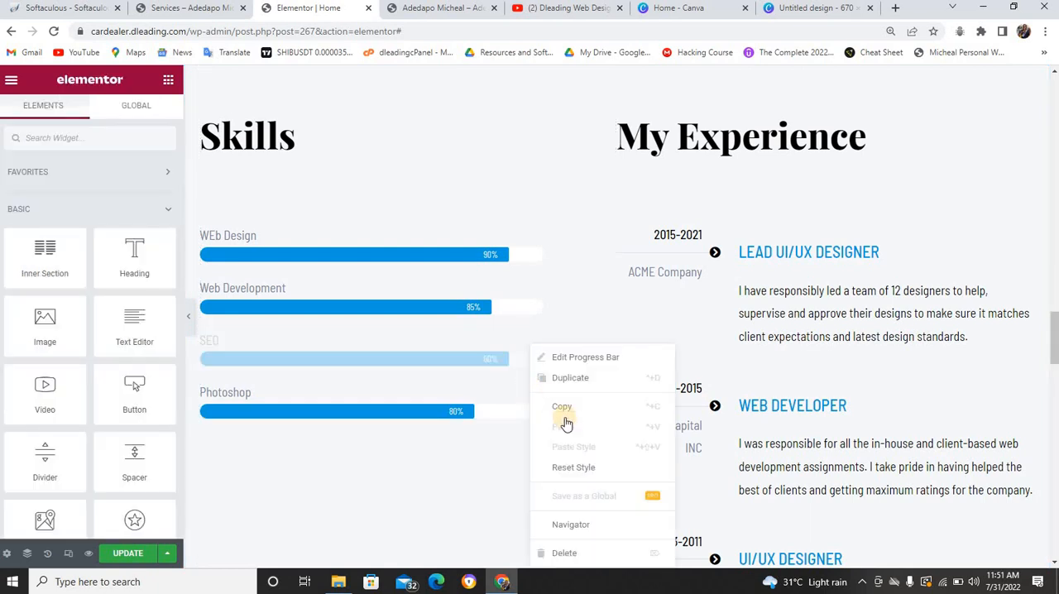
{"action": "left_click", "coordinate": [571, 556]}
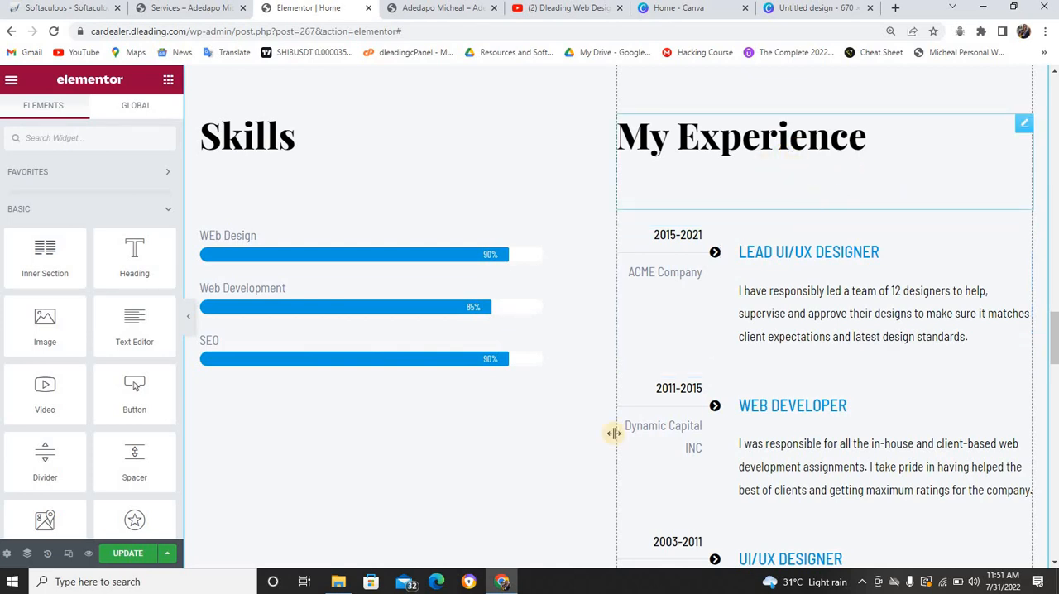
Retitle the Lead UI/UX Designer entry under My Experience as "Lead Web Designer"
{"action": "left_click", "coordinate": [769, 256]}
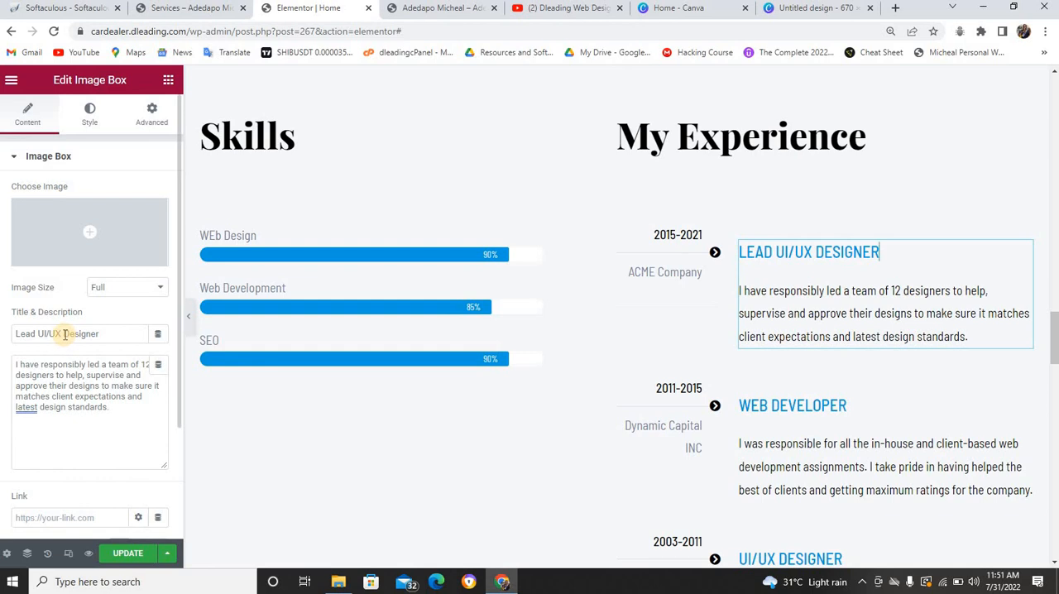
{"action": "left_click_drag", "start_coordinate": [63, 334], "coordinate": [43, 334]}
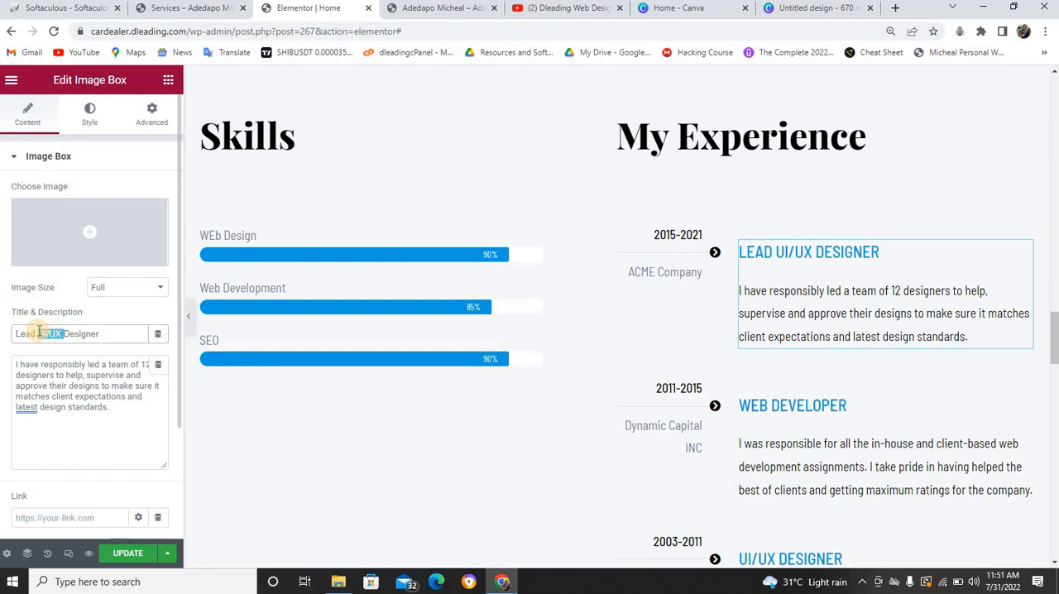
{"action": "type", "text": "Web"}
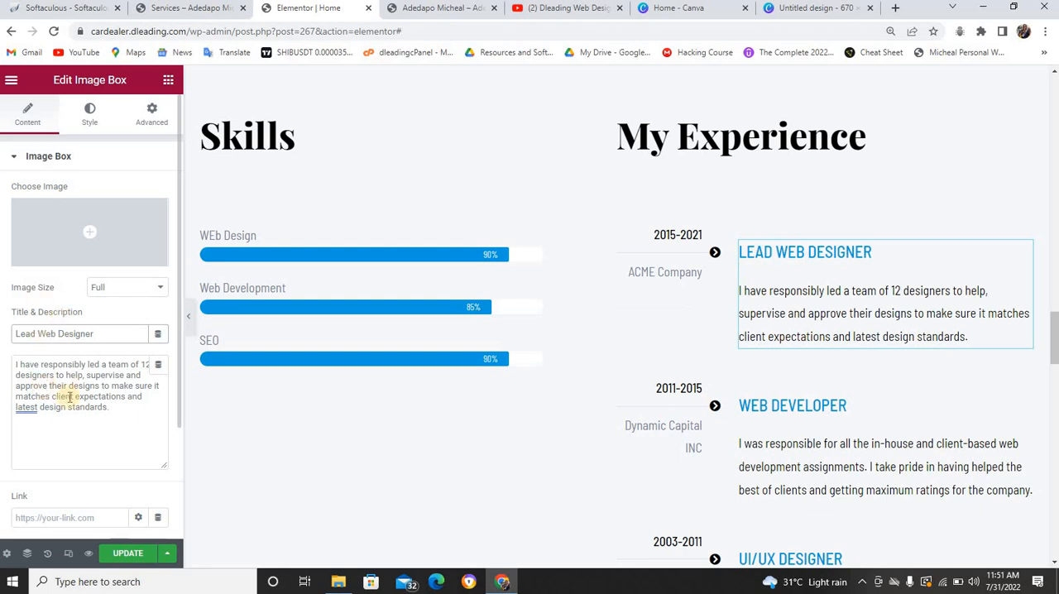
Change the date range of the Lead Web Designer entry to "2020-Till Date"
{"action": "left_click", "coordinate": [681, 236]}
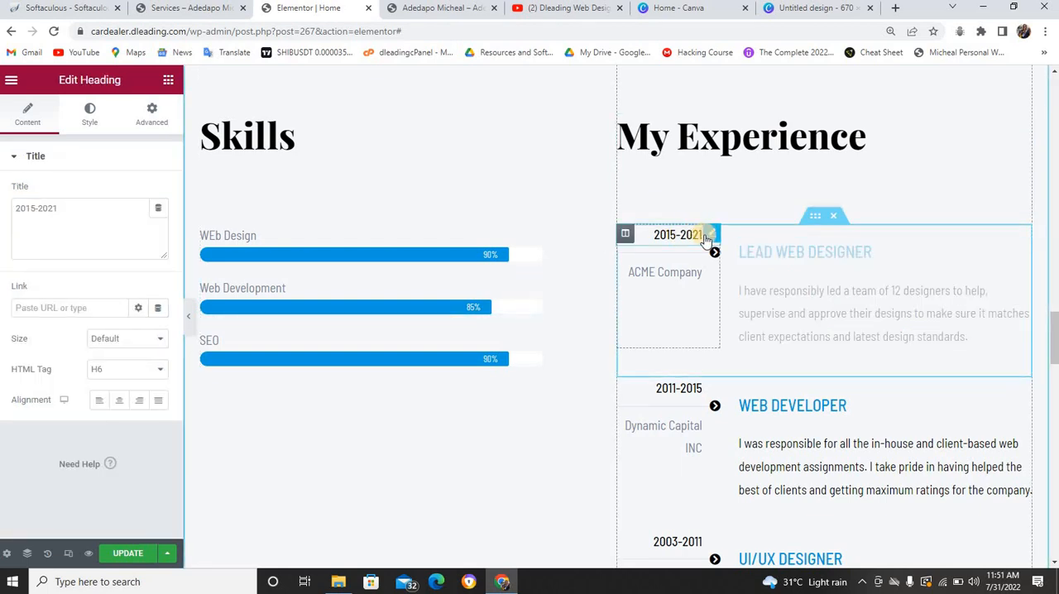
{"action": "left_click", "coordinate": [32, 207]}
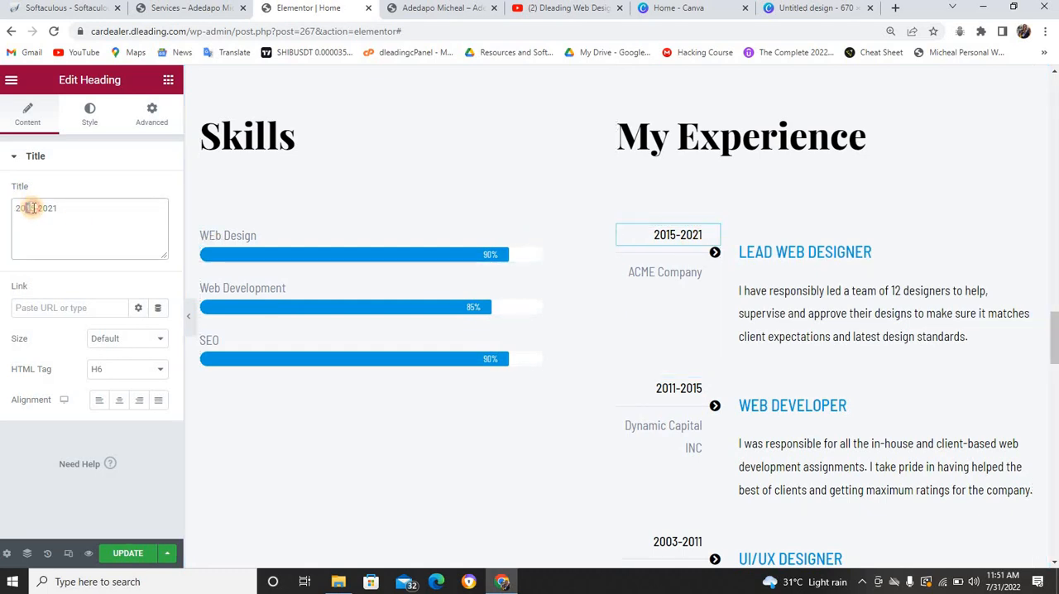
{"action": "left_click_drag", "start_coordinate": [34, 209], "coordinate": [35, 209]}
{"action": "type", "text": "20"}
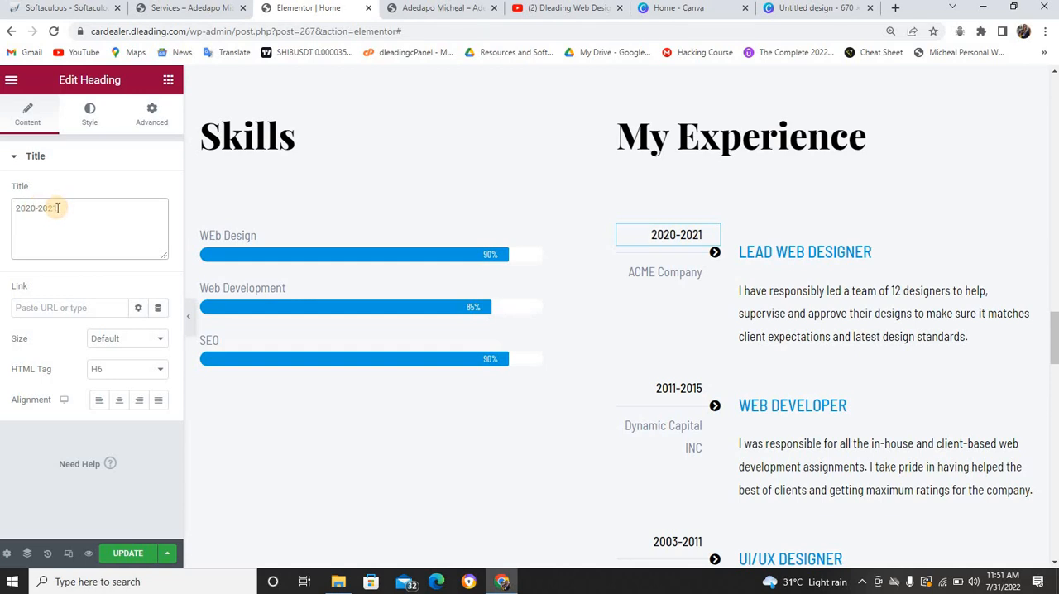
{"action": "key", "text": "BackSpace"}
{"action": "key", "text": "BackSpace"}
{"action": "key", "text": "BackSpace"}
{"action": "type", "text": "Till Date"}
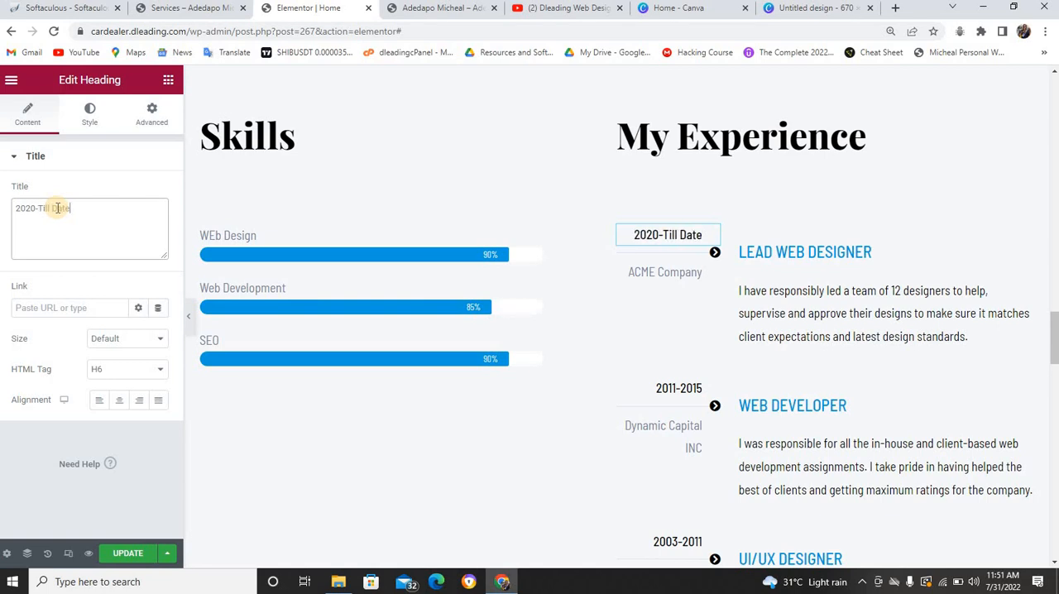
Replace the ACME Company text in the first experience entry with "Dleading Web Design Ltd"
{"action": "left_click", "coordinate": [641, 273]}
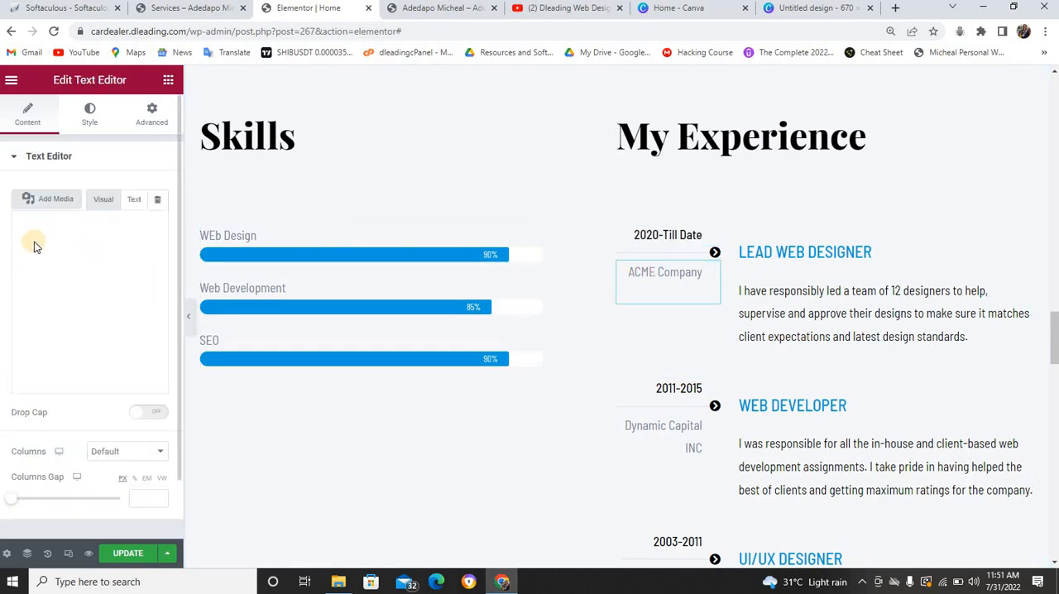
{"action": "left_click_drag", "start_coordinate": [122, 288], "coordinate": [17, 291]}
{"action": "type", "text": "D"}
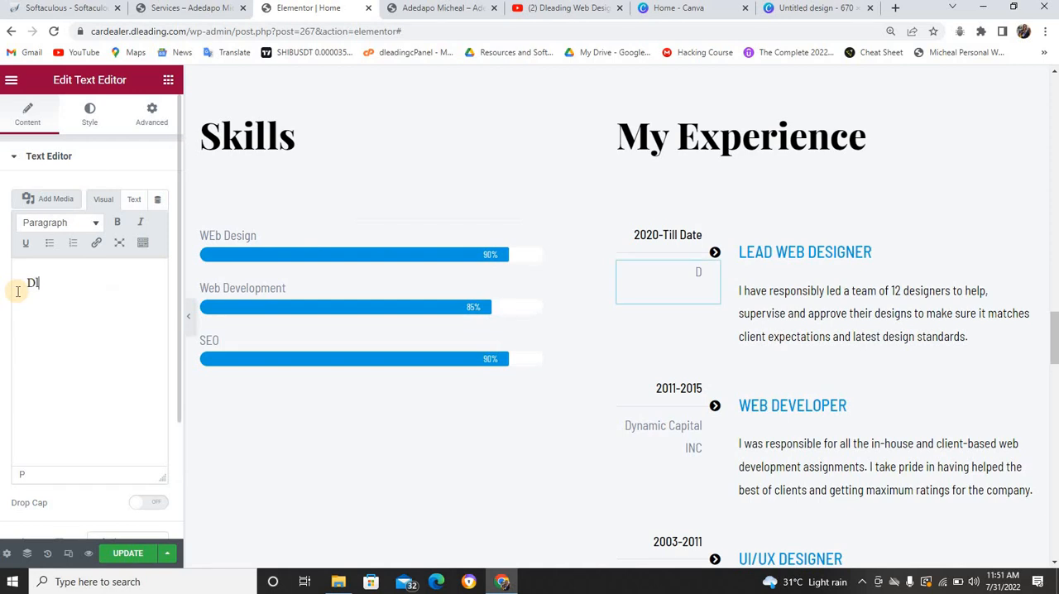
{"action": "type", "text": "leading Web "}
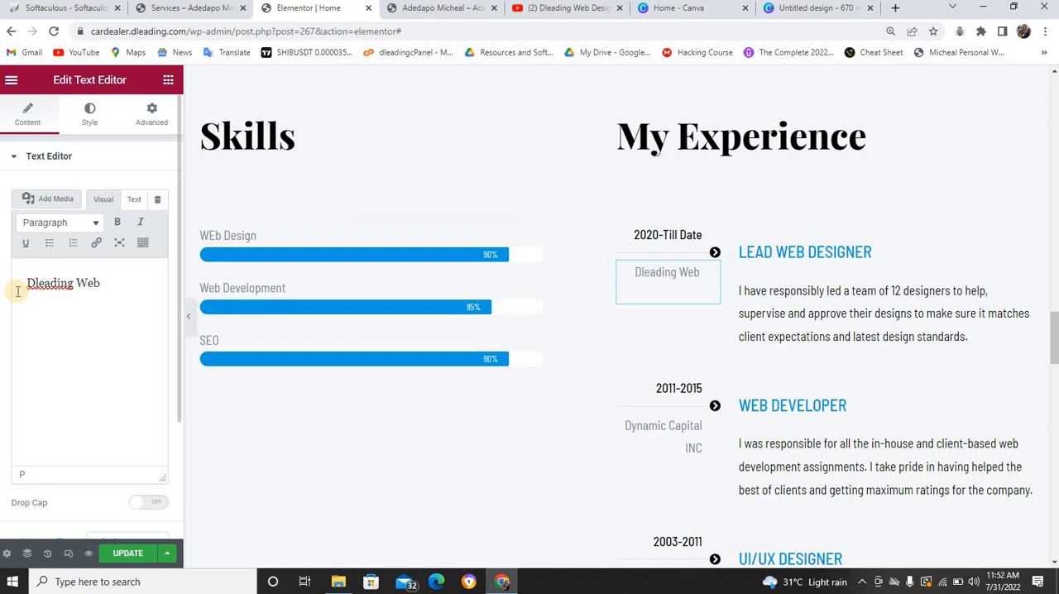
{"action": "type", "text": "Design"}
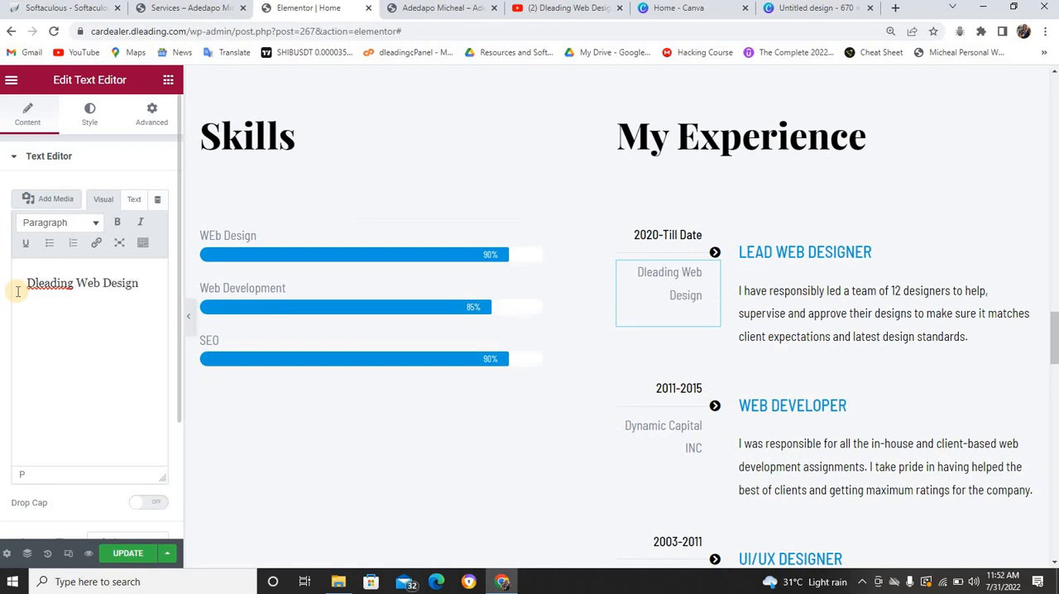
{"action": "type", "text": " Ltd"}
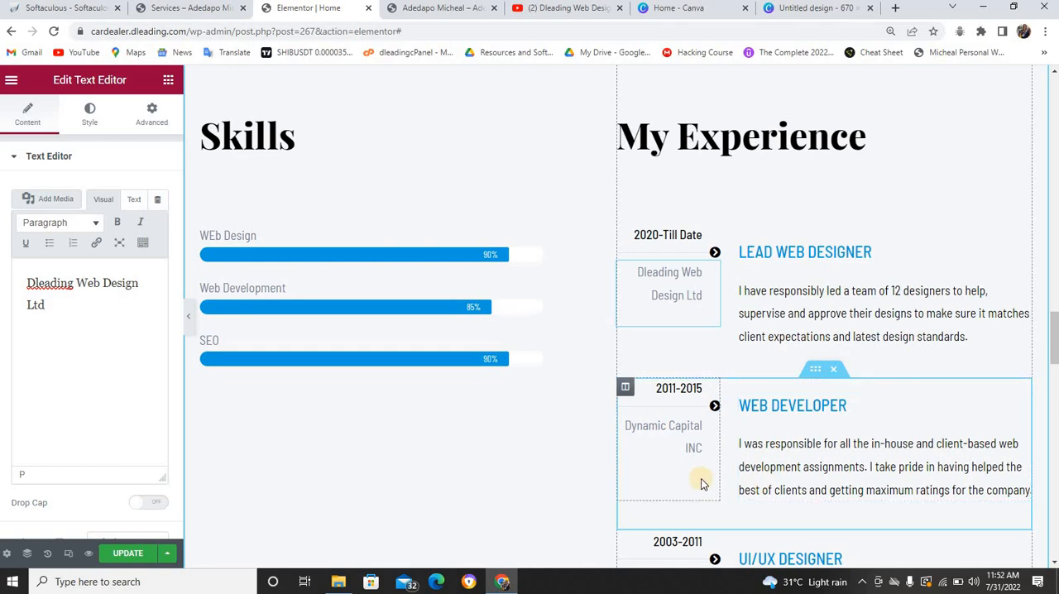
Try removing the 2011-2015 Web Developer entry from My Experience and undo the removal
{"action": "scroll", "coordinate": [740, 452], "scroll_direction": "down", "scroll_amount": 2}
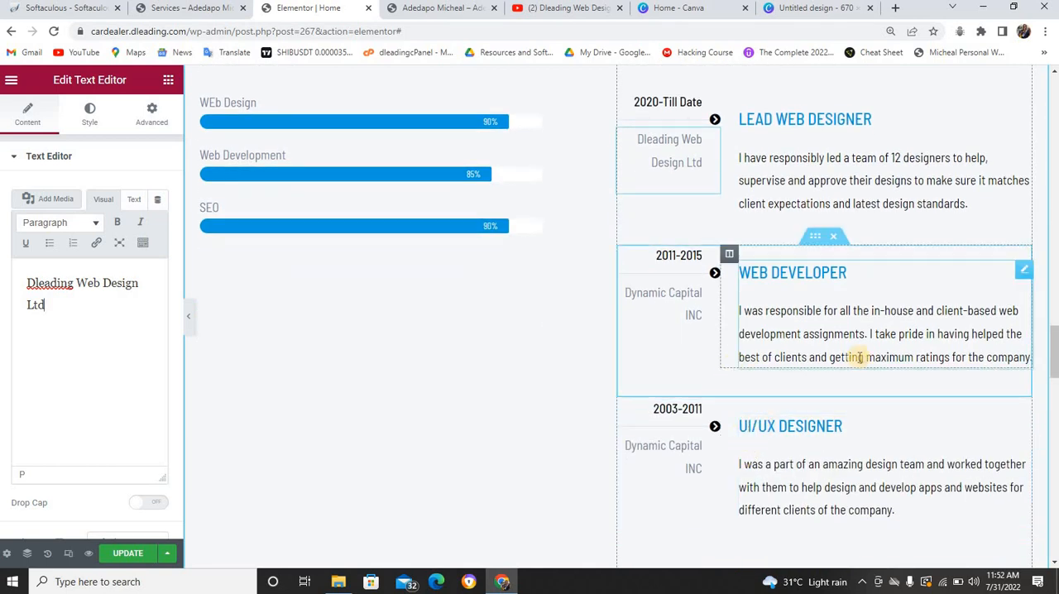
{"action": "left_click", "coordinate": [834, 238]}
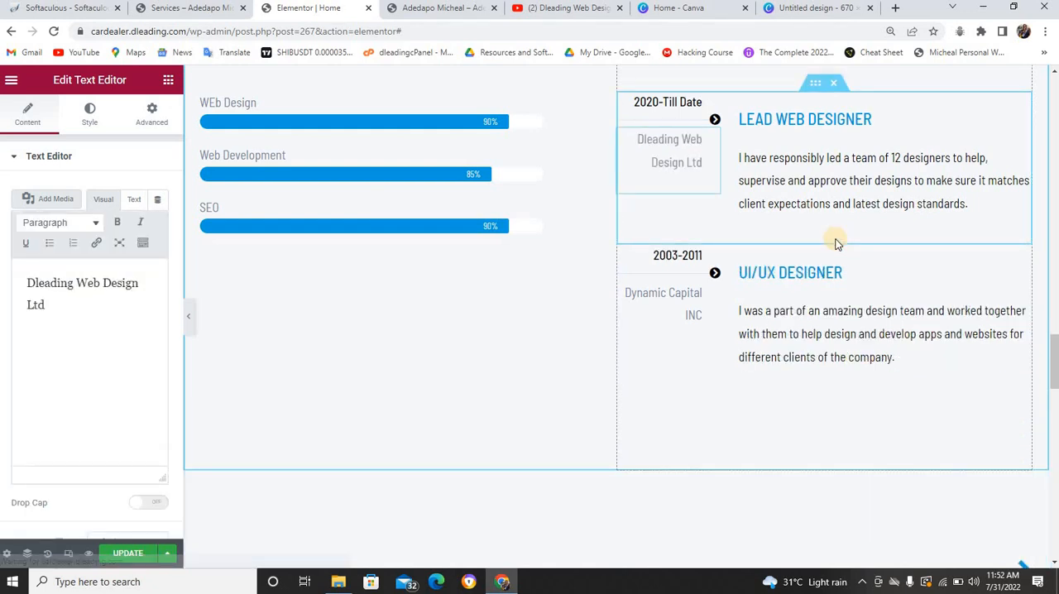
{"action": "key", "text": "ctrl+z"}
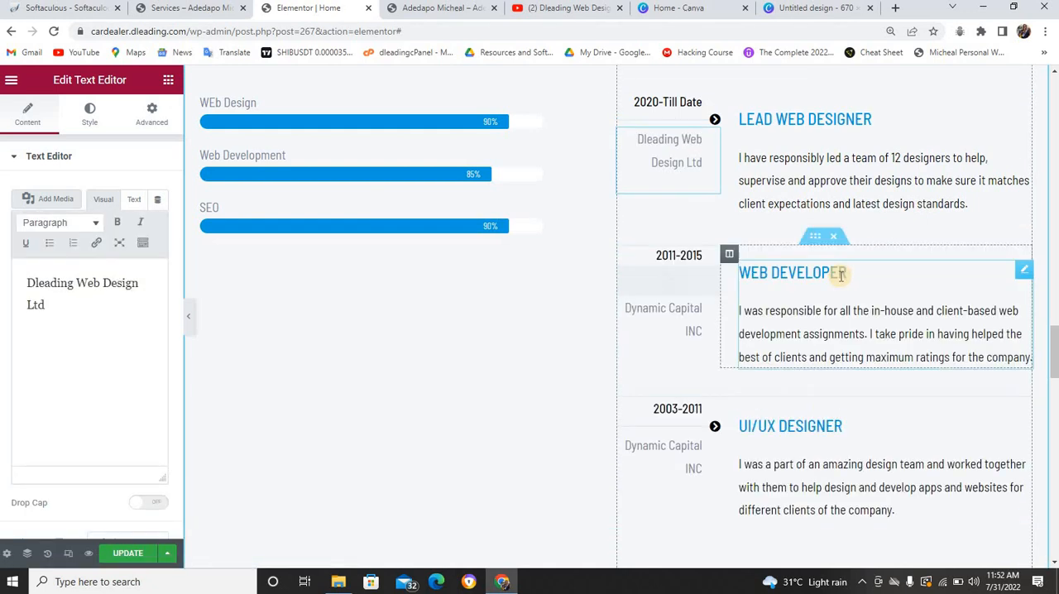
Check the navigation menu on the live Services page and link the arrow icon beside the Portfolio heading to the Portfolio page
{"action": "scroll", "coordinate": [777, 286], "scroll_direction": "down", "scroll_amount": 2}
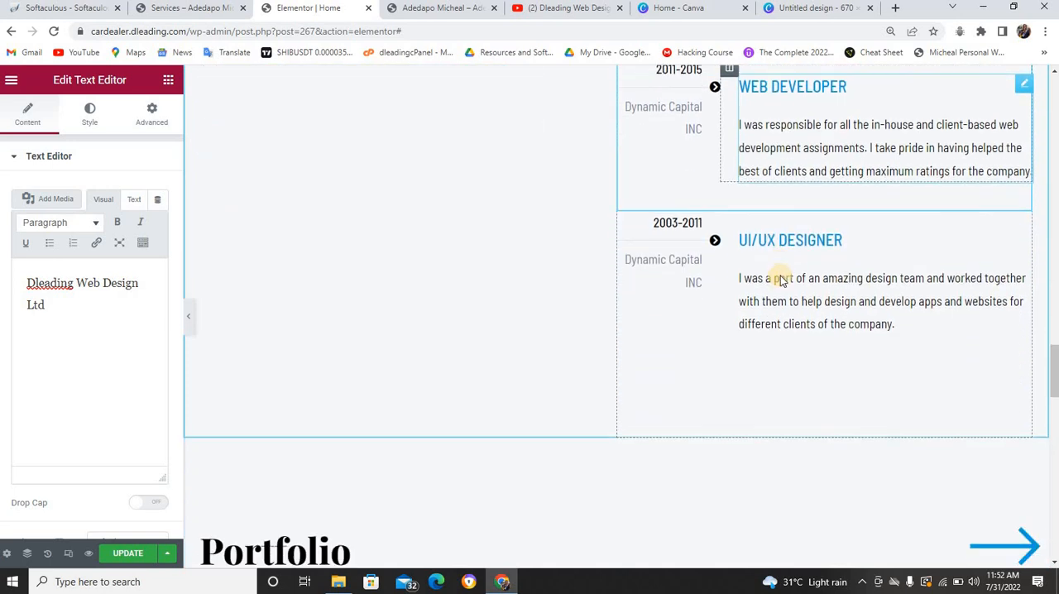
{"action": "scroll", "coordinate": [809, 261], "scroll_direction": "down", "scroll_amount": 4}
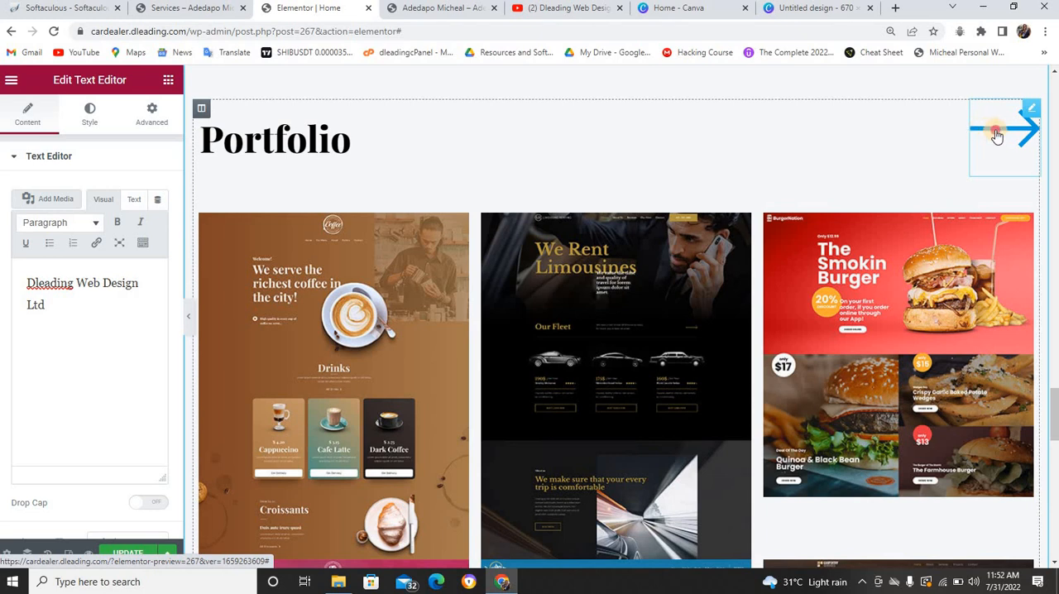
{"action": "left_click", "coordinate": [997, 133]}
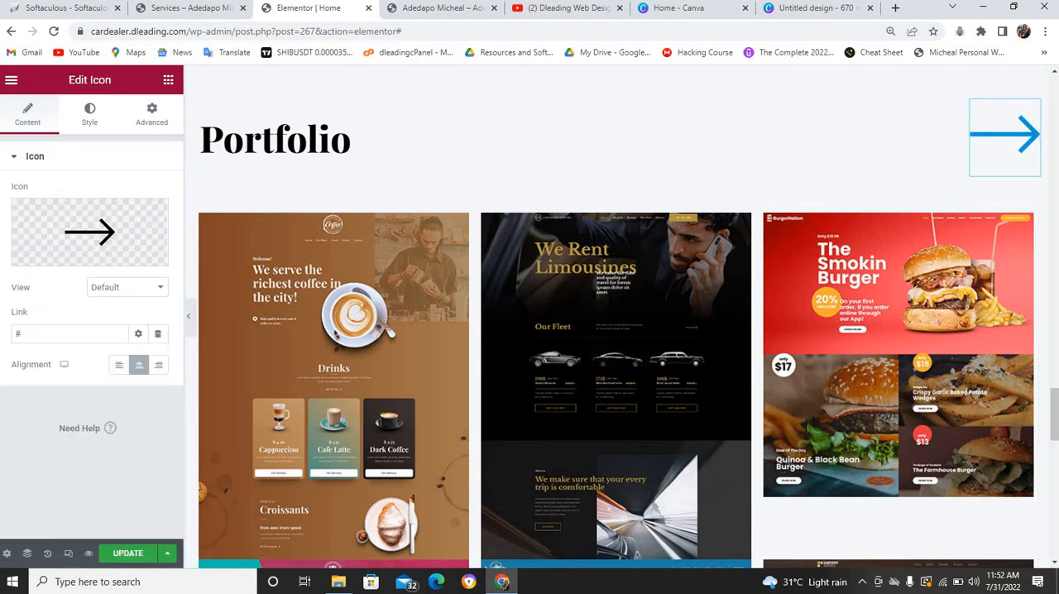
{"action": "left_click", "coordinate": [195, 8]}
{"action": "scroll", "coordinate": [738, 174], "scroll_direction": "up", "scroll_amount": 5}
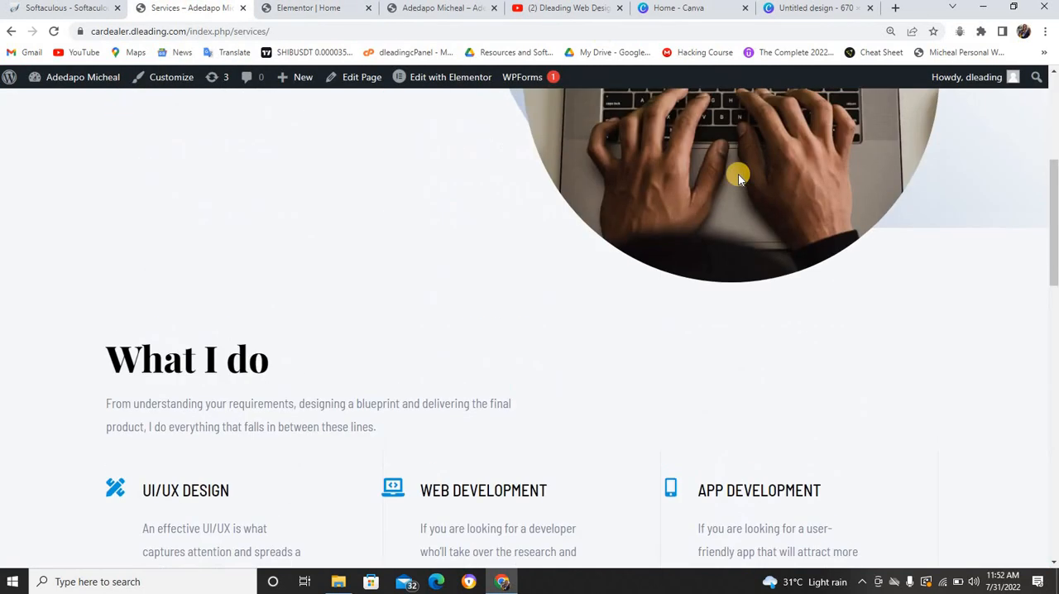
{"action": "scroll", "coordinate": [738, 174], "scroll_direction": "up", "scroll_amount": 6}
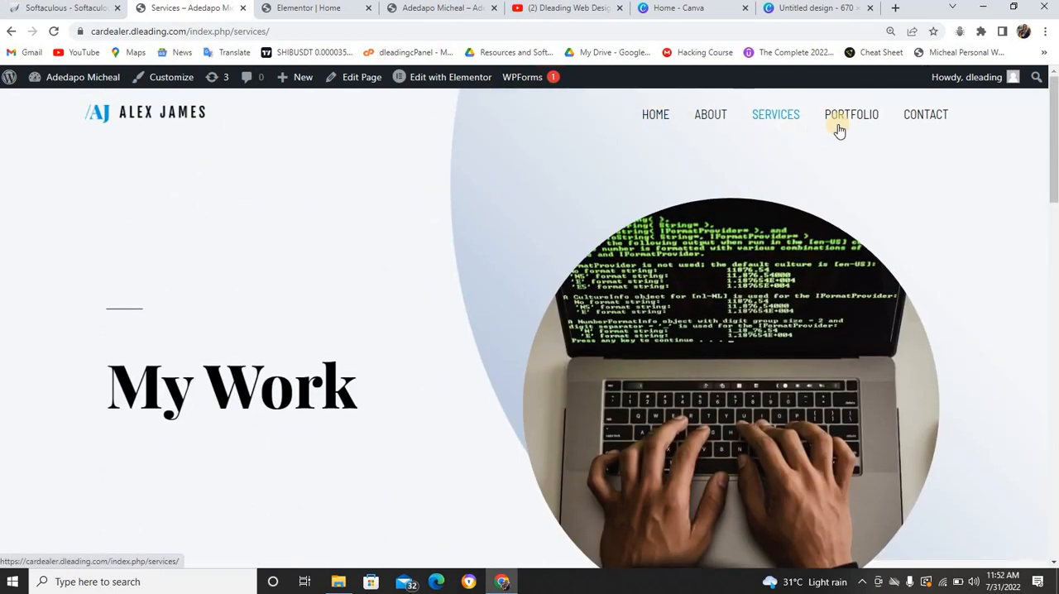
{"action": "left_click", "coordinate": [316, 8]}
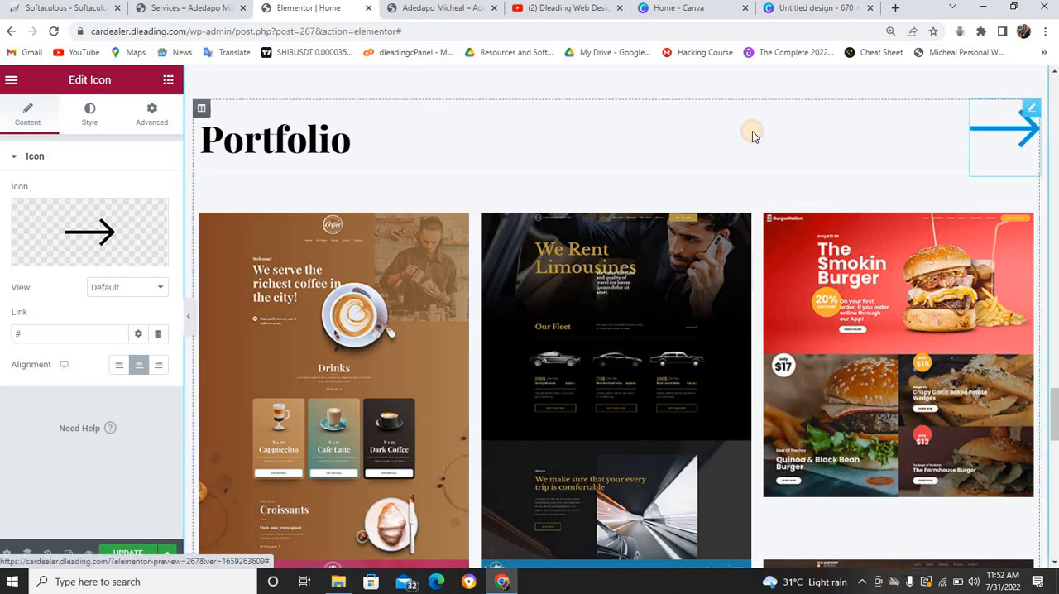
{"action": "left_click", "coordinate": [22, 332]}
{"action": "key", "text": "BackSpace"}
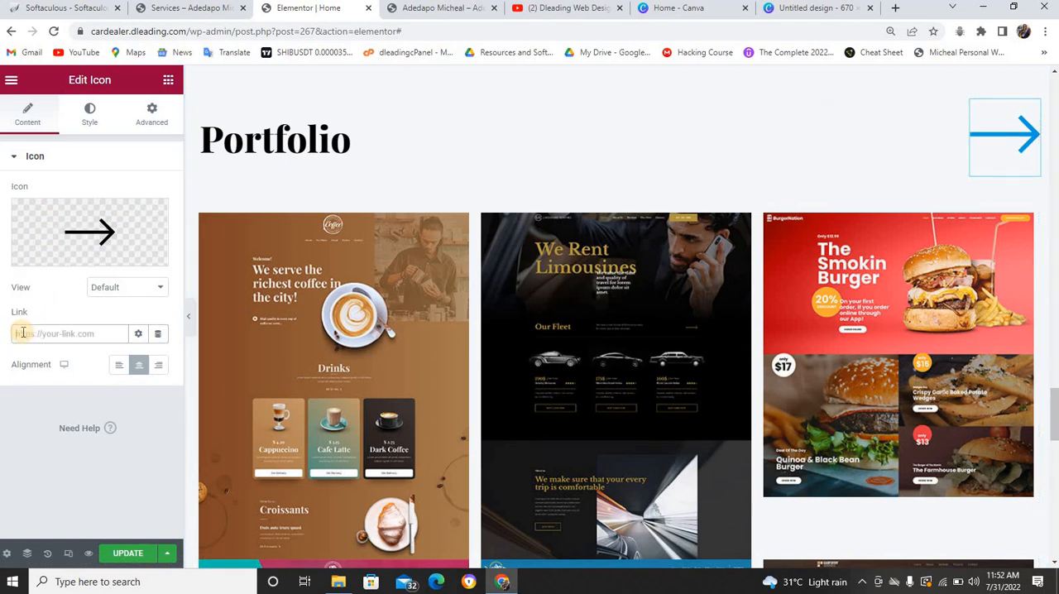
{"action": "type", "text": "portfolio"}
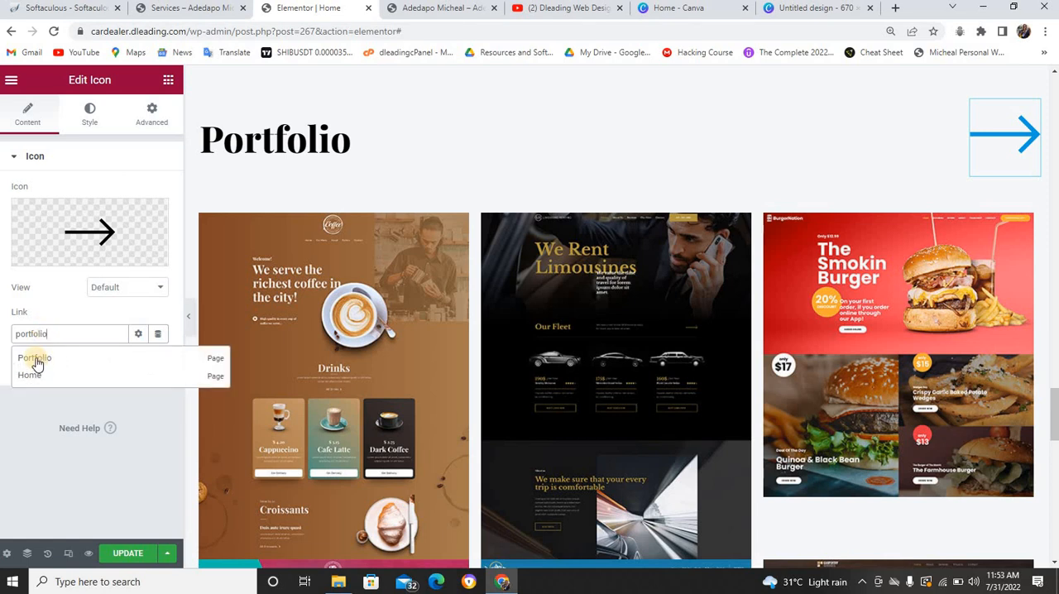
{"action": "left_click", "coordinate": [37, 361]}
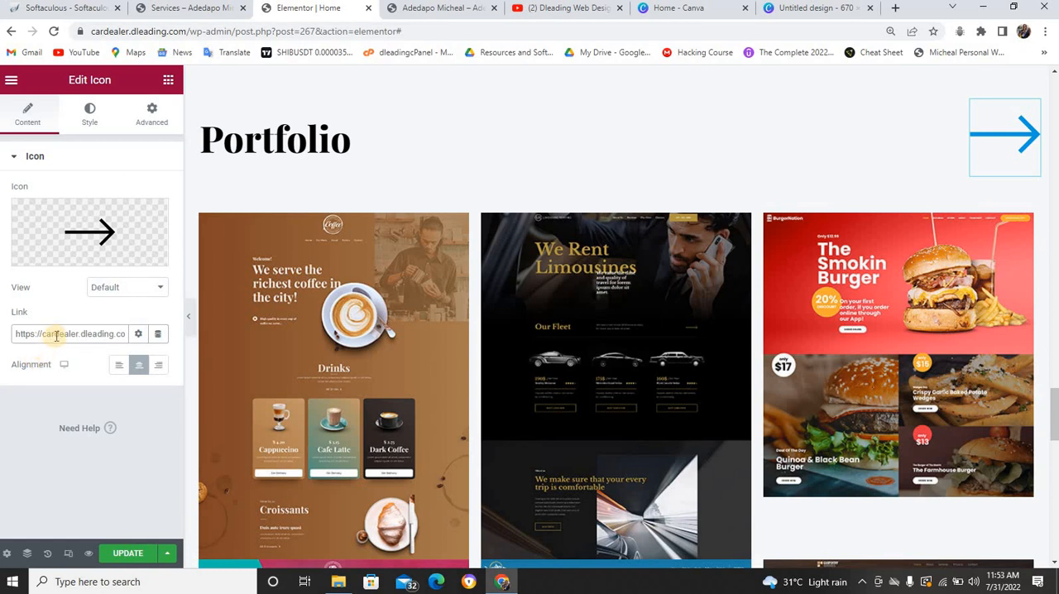
Switch to the finished cv.dleading.com site and review its home page from the Skills section up to the header
{"action": "left_click", "coordinate": [422, 10]}
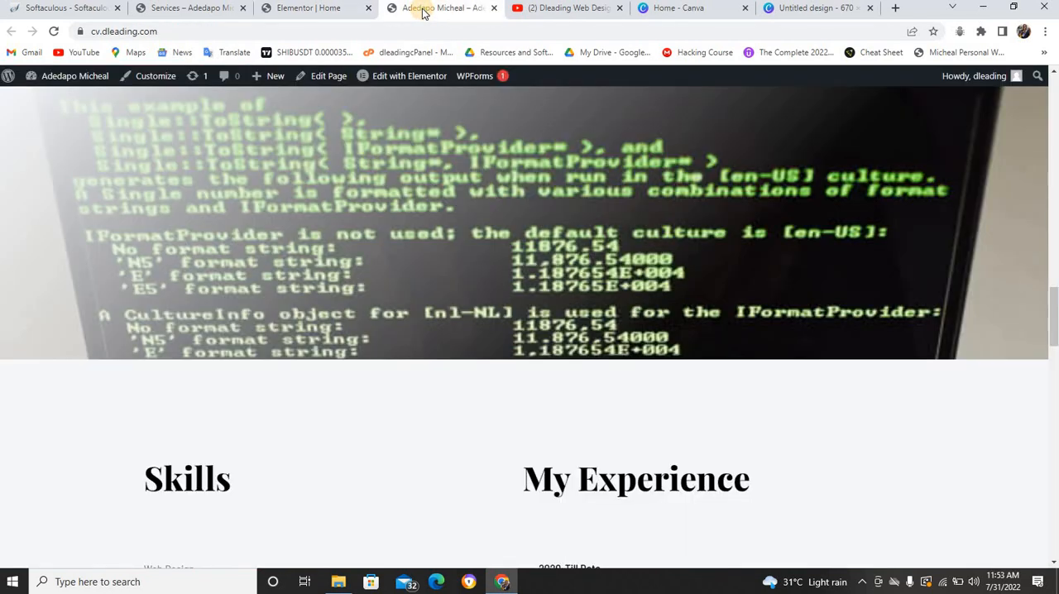
{"action": "scroll", "coordinate": [435, 157], "scroll_direction": "up", "scroll_amount": 15}
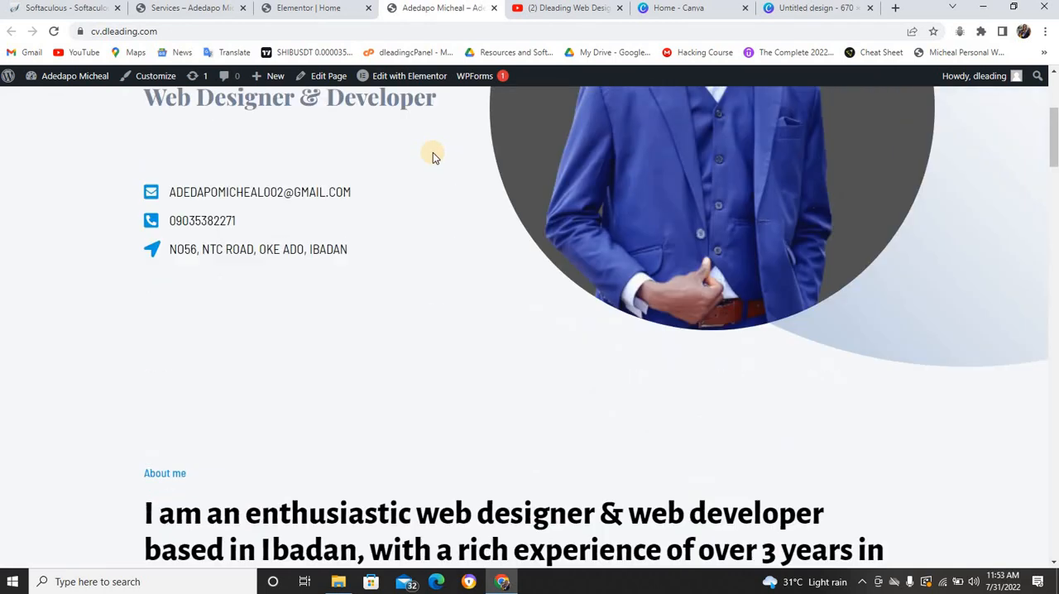
{"action": "scroll", "coordinate": [432, 155], "scroll_direction": "up", "scroll_amount": 3}
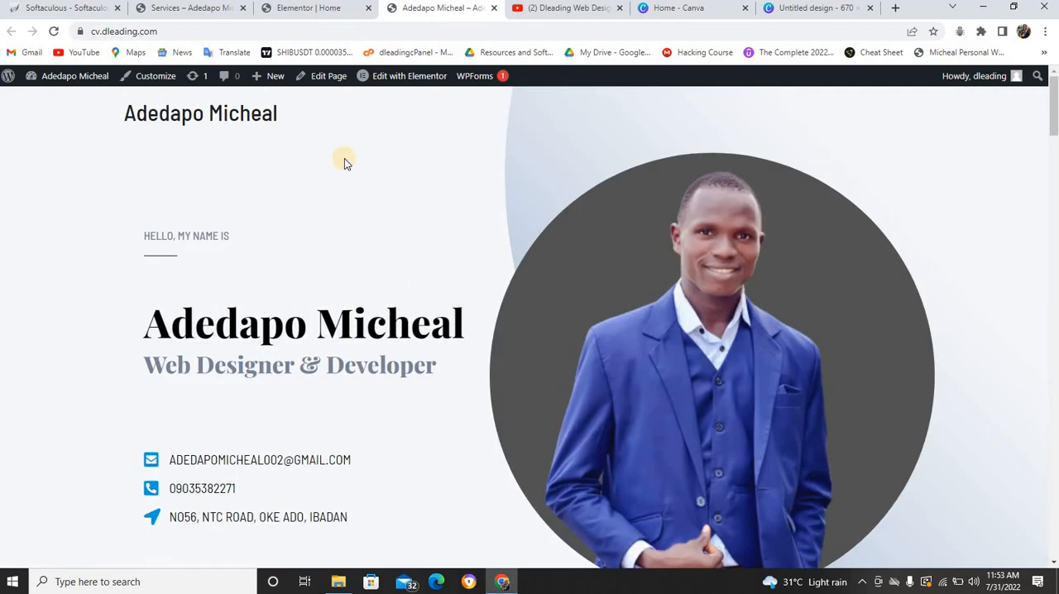
Return to the Elementor editor and update the home page to save the Portfolio arrow link
{"action": "left_click", "coordinate": [299, 15]}
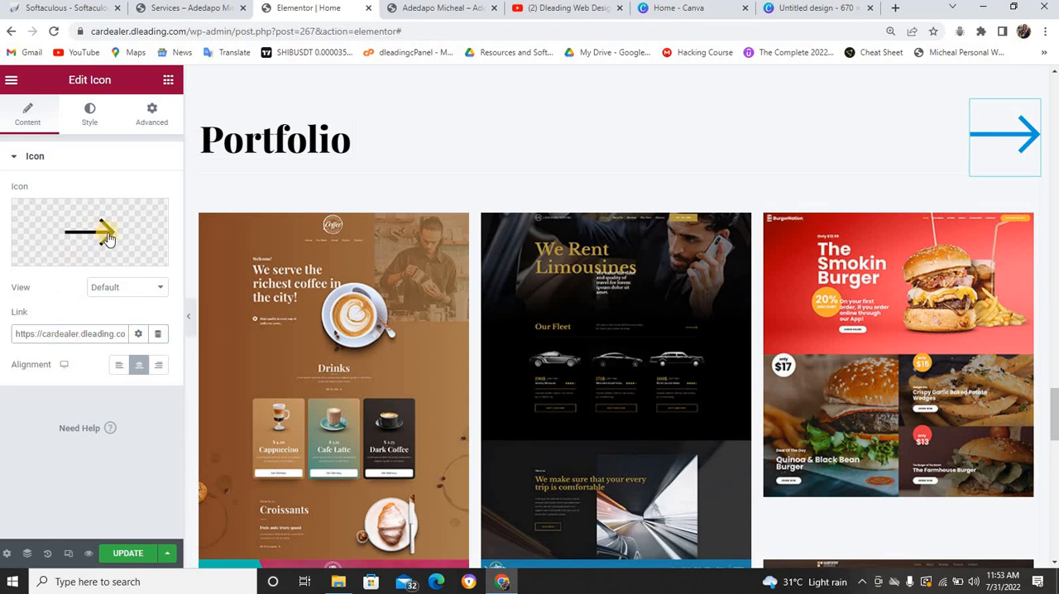
{"action": "scroll", "coordinate": [318, 195], "scroll_direction": "down", "scroll_amount": 8}
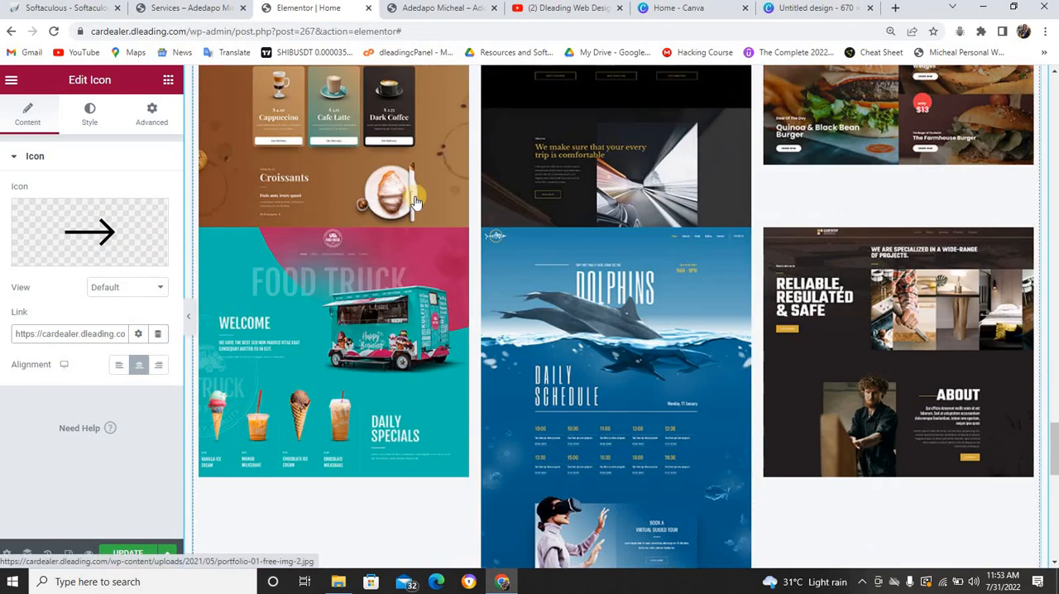
{"action": "scroll", "coordinate": [466, 229], "scroll_direction": "down", "scroll_amount": 4}
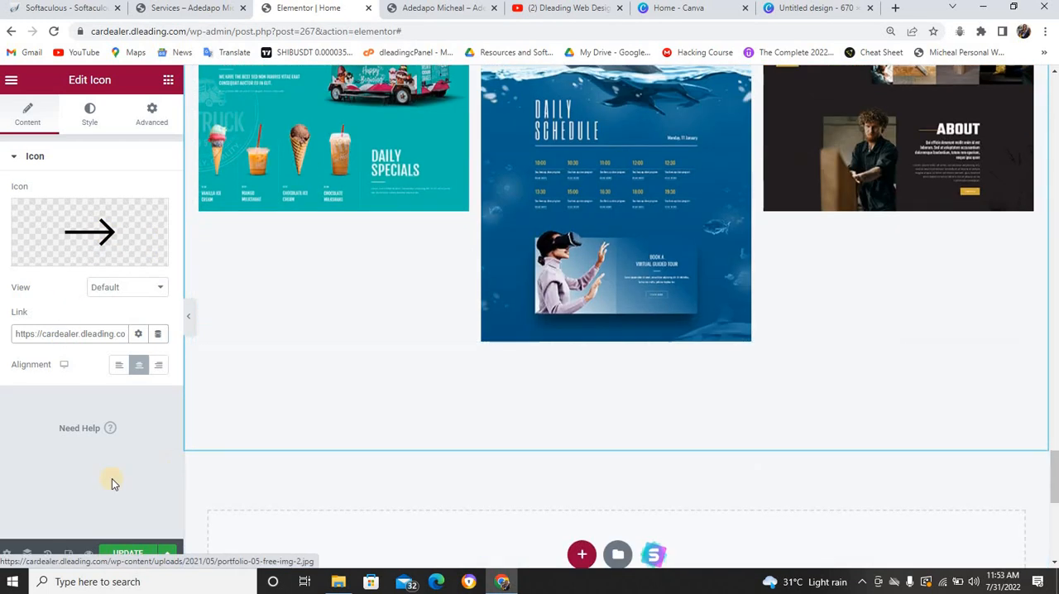
{"action": "left_click", "coordinate": [120, 553]}
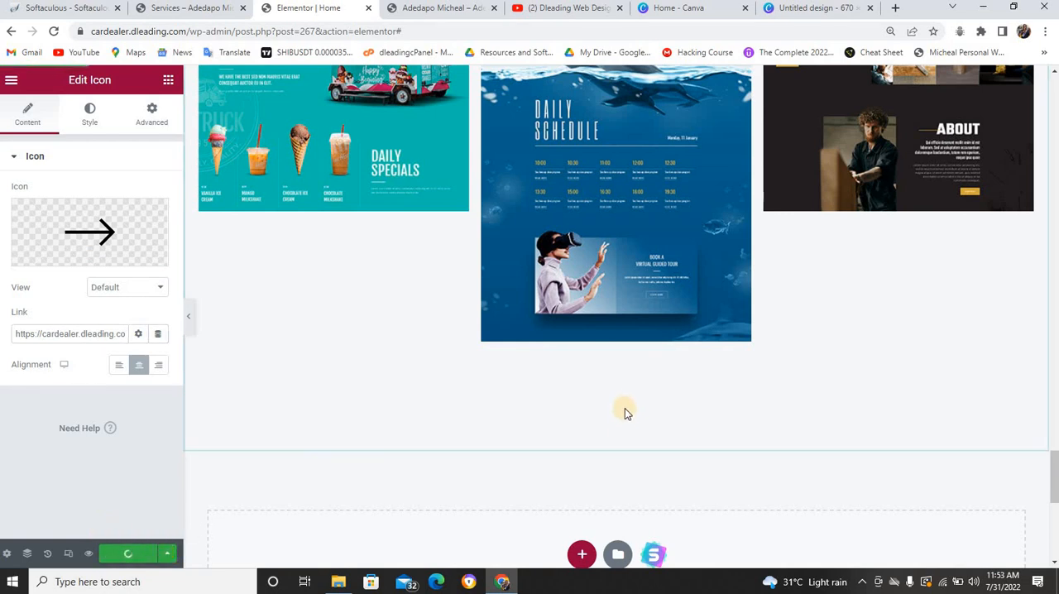
Examine the Portfolio gallery and the last experience entry above it in the Elementor editor
{"action": "scroll", "coordinate": [628, 405], "scroll_direction": "up", "scroll_amount": 1}
{"action": "scroll", "coordinate": [629, 401], "scroll_direction": "up", "scroll_amount": 2}
{"action": "scroll", "coordinate": [579, 377], "scroll_direction": "up", "scroll_amount": 3}
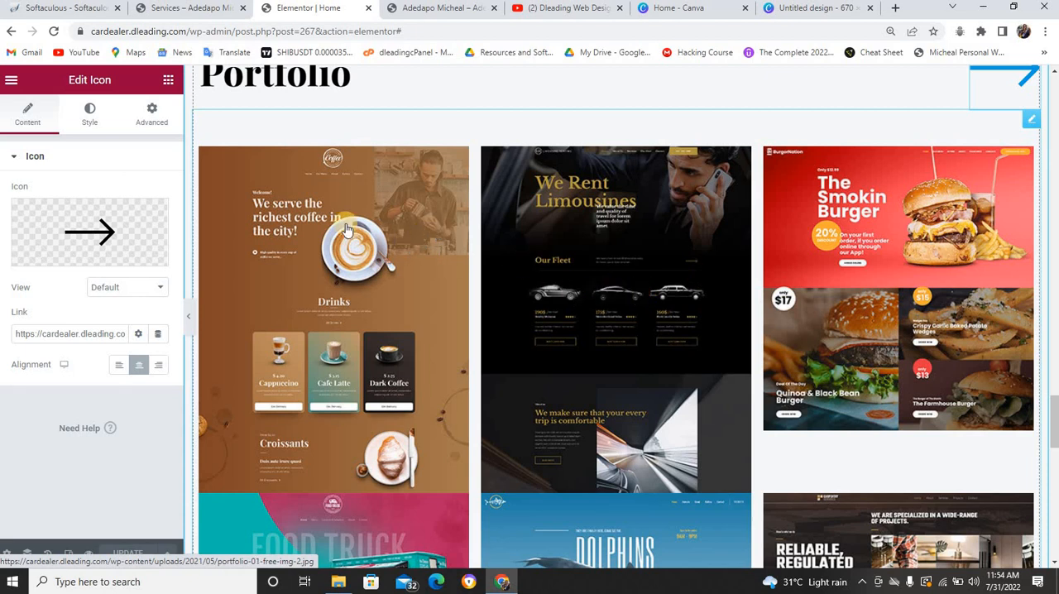
{"action": "left_click", "coordinate": [416, 225]}
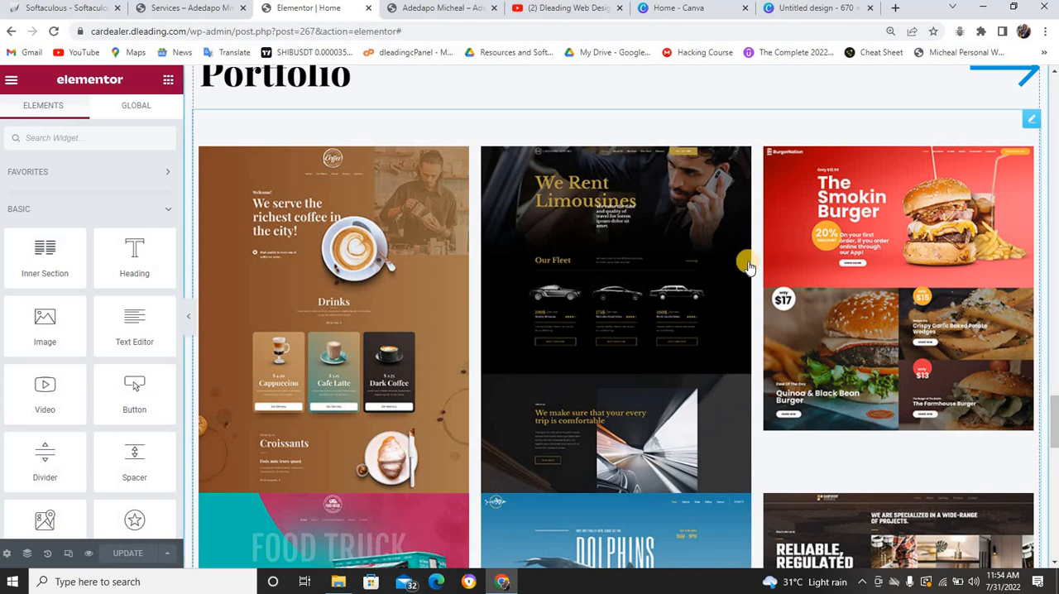
{"action": "scroll", "coordinate": [747, 260], "scroll_direction": "down", "scroll_amount": 3}
{"action": "scroll", "coordinate": [740, 243], "scroll_direction": "down", "scroll_amount": 3}
{"action": "scroll", "coordinate": [745, 233], "scroll_direction": "down", "scroll_amount": 2}
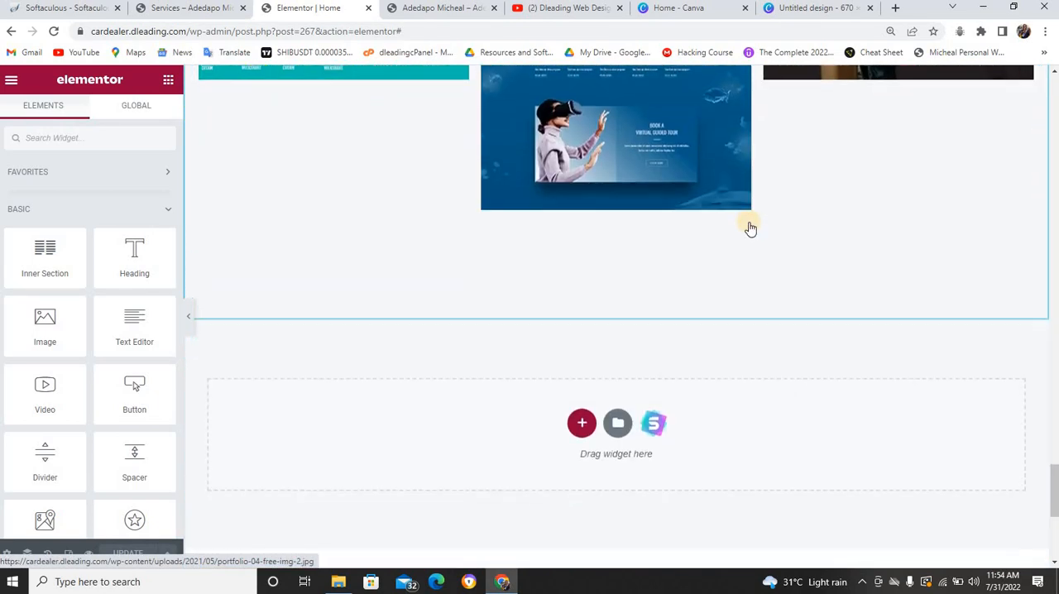
{"action": "scroll", "coordinate": [747, 224], "scroll_direction": "up", "scroll_amount": 10}
{"action": "scroll", "coordinate": [751, 219], "scroll_direction": "up", "scroll_amount": 1}
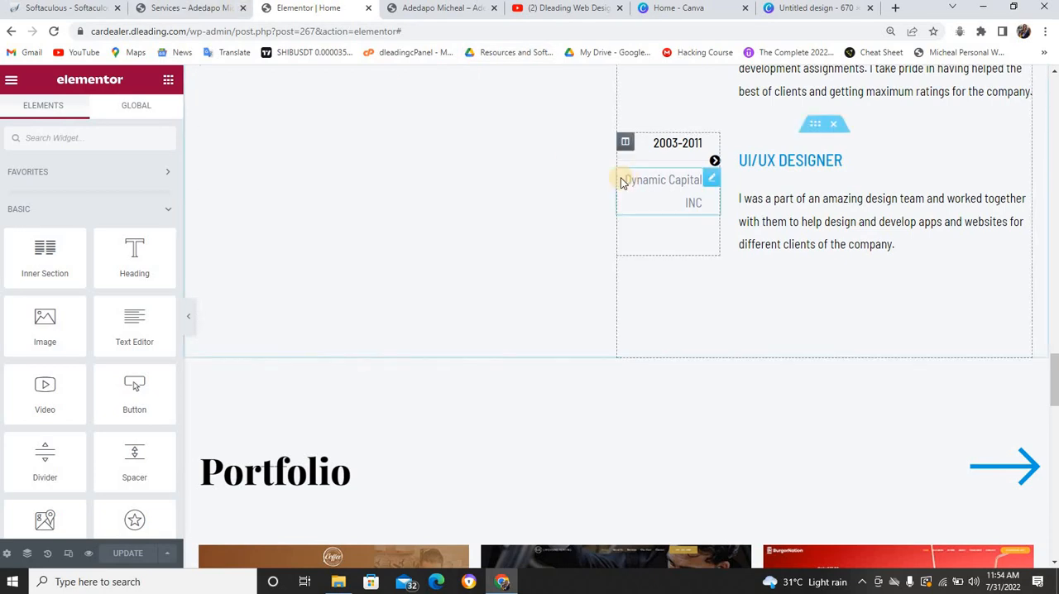
{"action": "scroll", "coordinate": [619, 177], "scroll_direction": "down", "scroll_amount": 3}
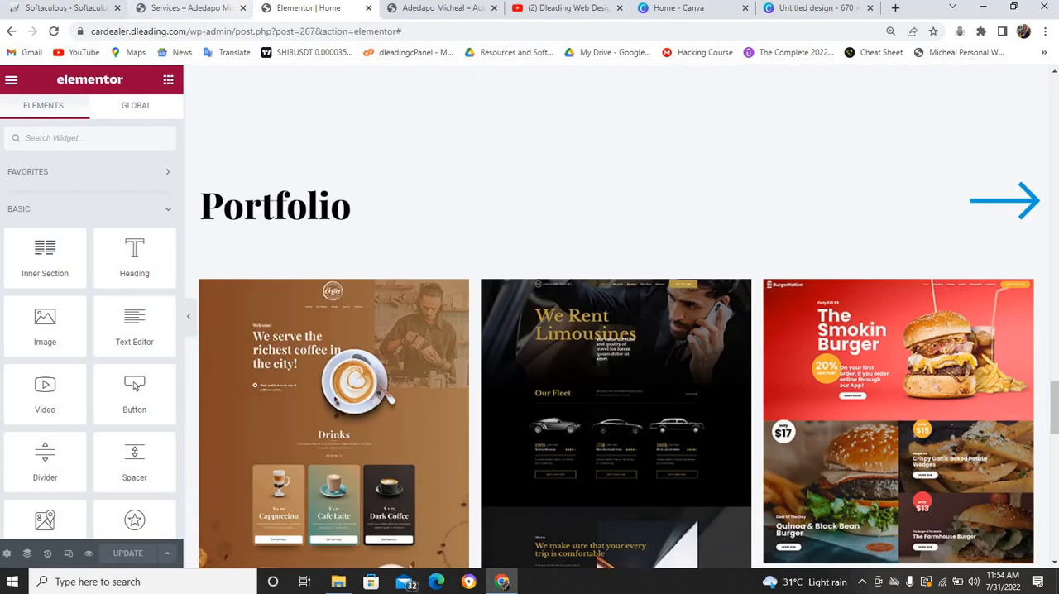
Visit the live Portfolio and Home pages and test the arrow link beside the home page's Portfolio heading
{"action": "left_click", "coordinate": [225, 8]}
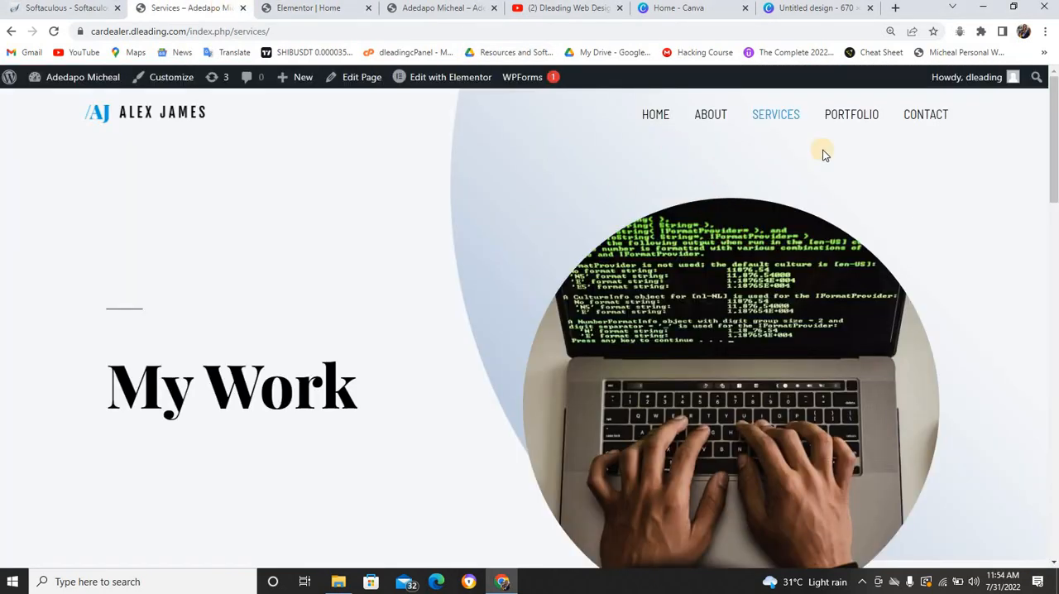
{"action": "left_click", "coordinate": [850, 124]}
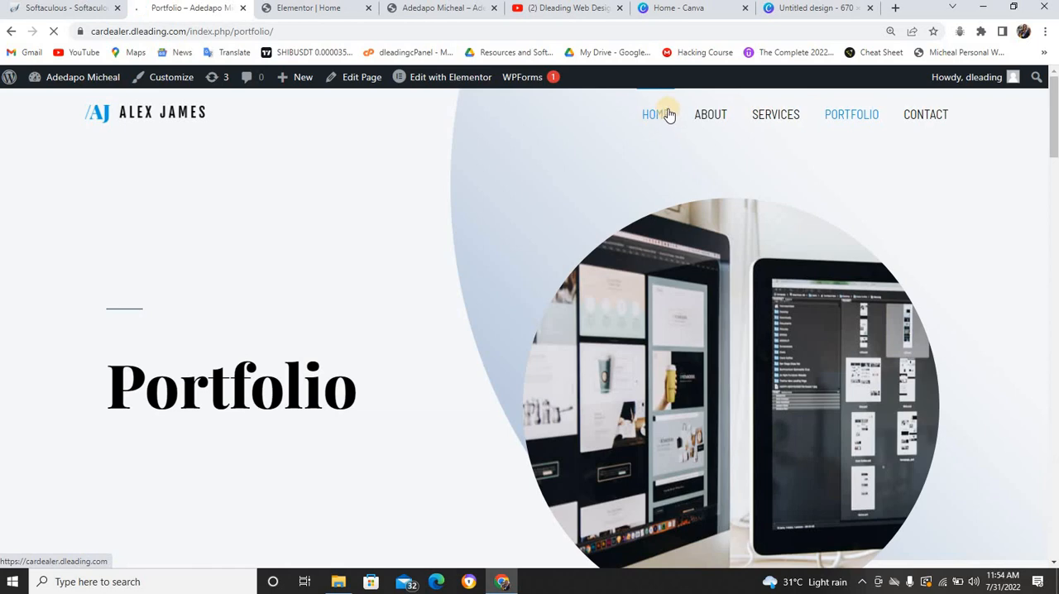
{"action": "left_click", "coordinate": [669, 115]}
{"action": "scroll", "coordinate": [658, 110], "scroll_direction": "down", "scroll_amount": 3}
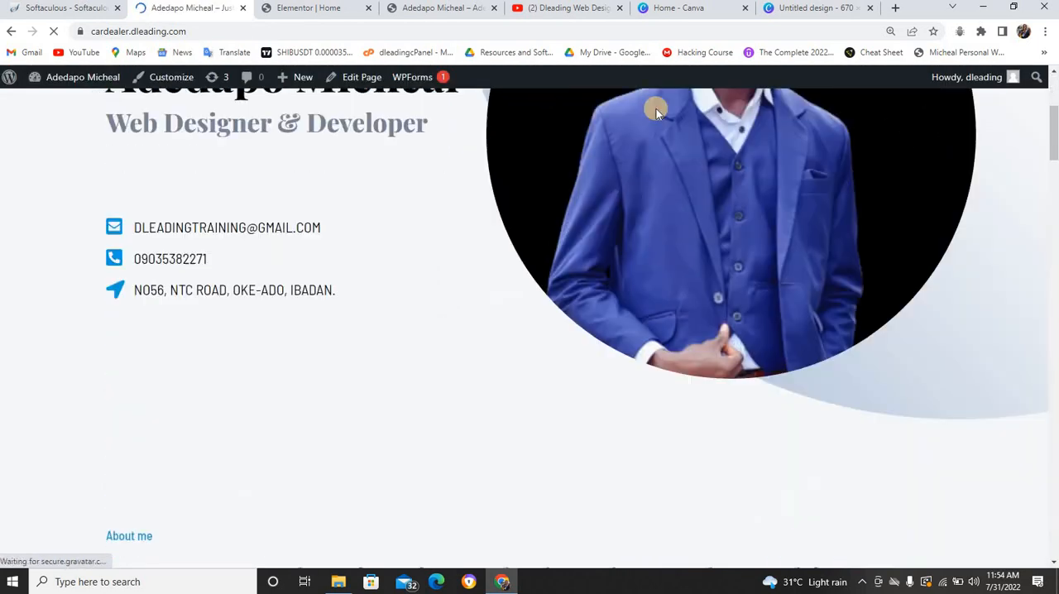
{"action": "scroll", "coordinate": [654, 110], "scroll_direction": "down", "scroll_amount": 15}
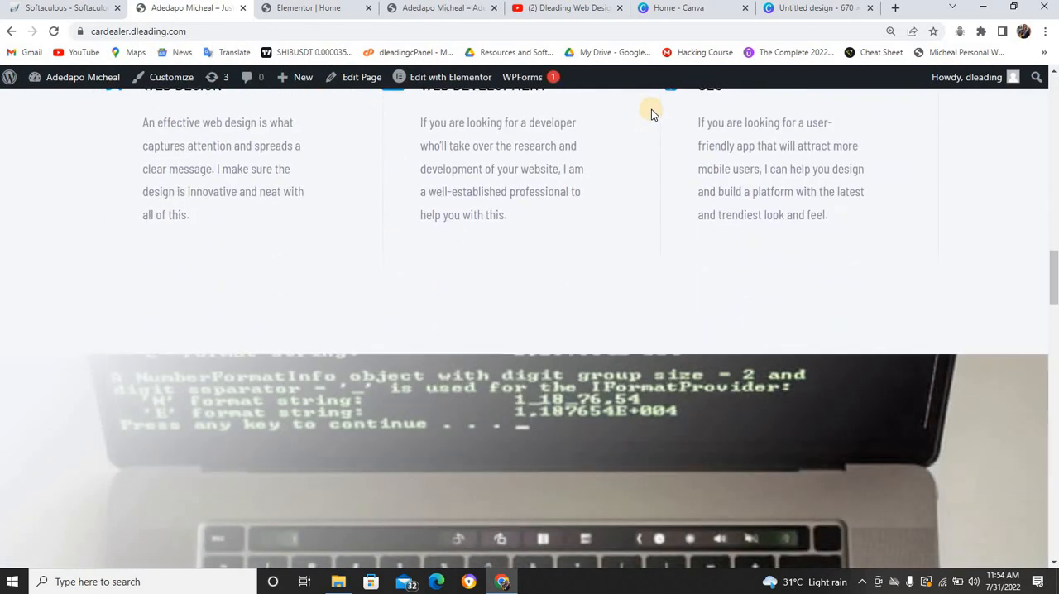
{"action": "scroll", "coordinate": [650, 111], "scroll_direction": "down", "scroll_amount": 15}
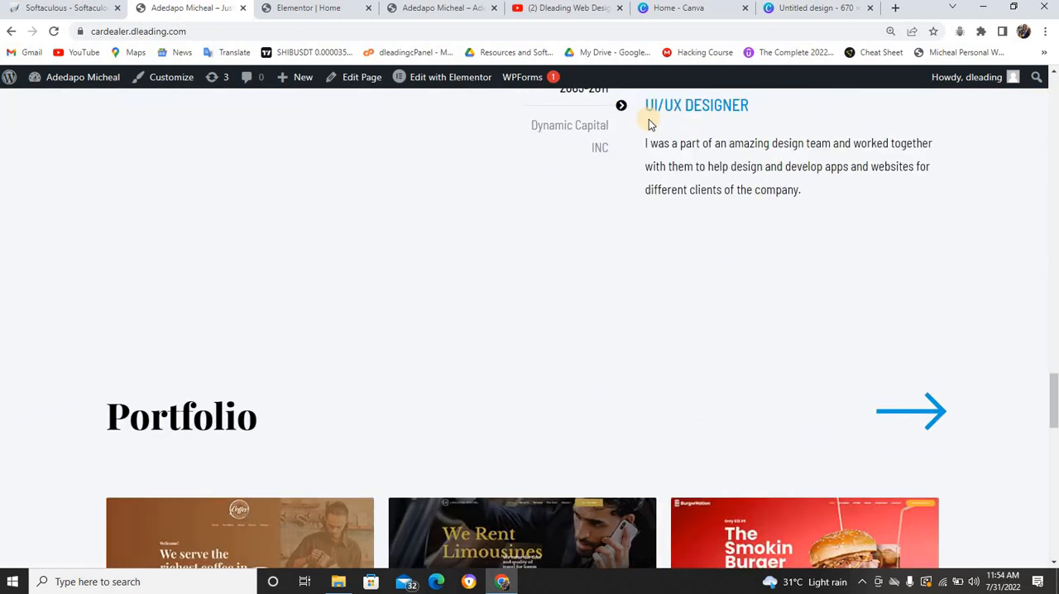
{"action": "scroll", "coordinate": [649, 125], "scroll_direction": "down", "scroll_amount": 3}
{"action": "left_click", "coordinate": [901, 146]}
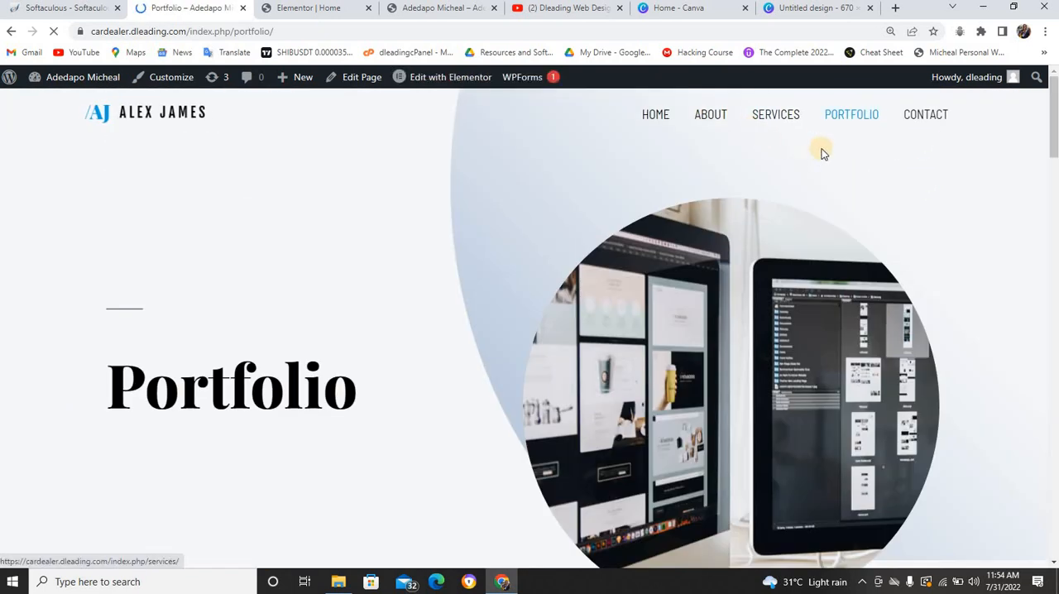
Browse the project images on the live Portfolio page and open the We Rent Limousines image in a new tab
{"action": "scroll", "coordinate": [821, 154], "scroll_direction": "down", "scroll_amount": 10}
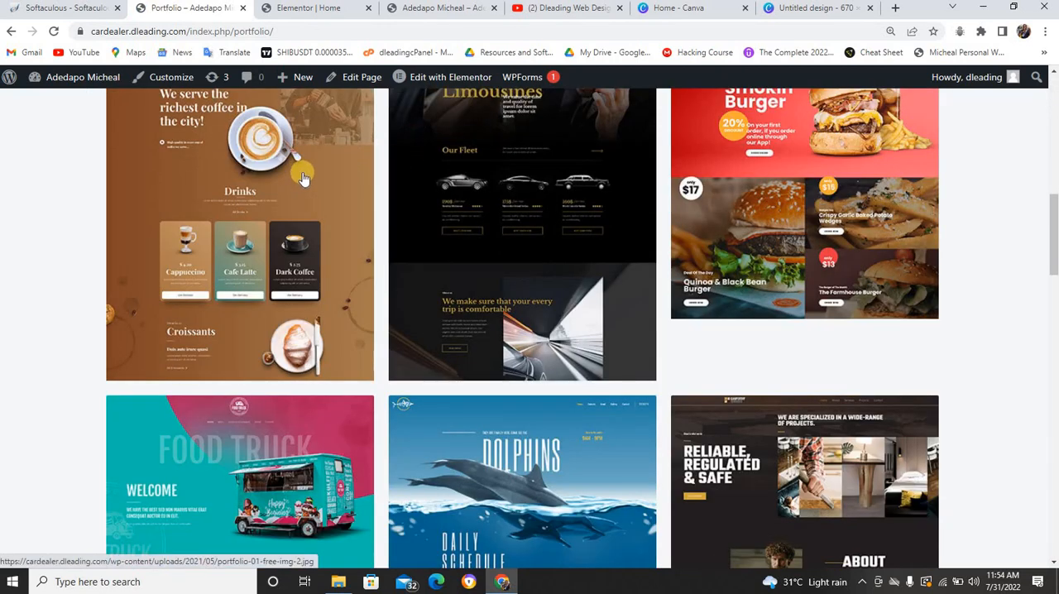
{"action": "scroll", "coordinate": [303, 178], "scroll_direction": "up", "scroll_amount": 2}
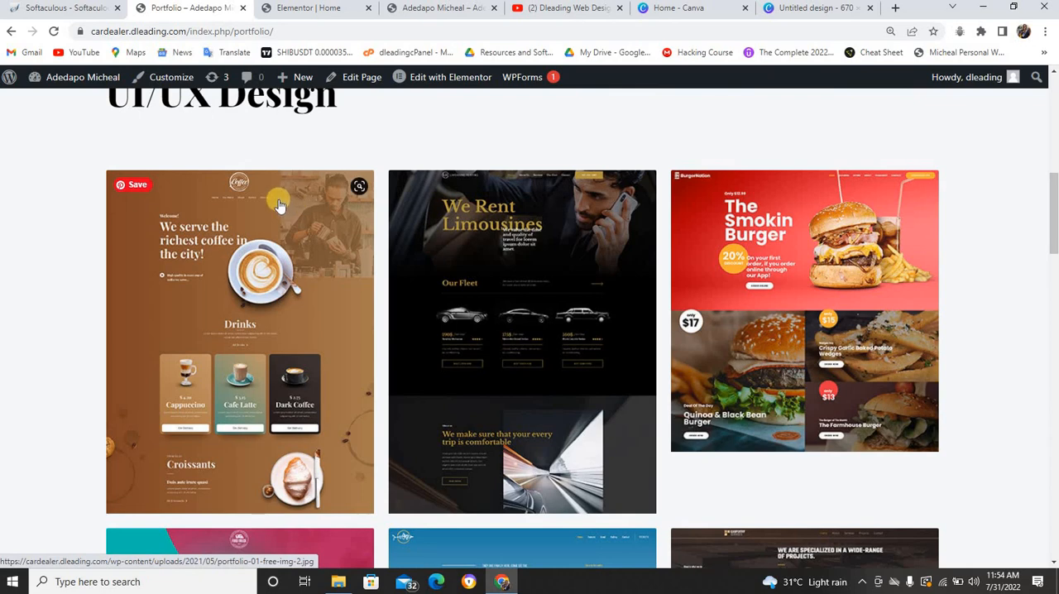
{"action": "scroll", "coordinate": [459, 244], "scroll_direction": "down", "scroll_amount": 6}
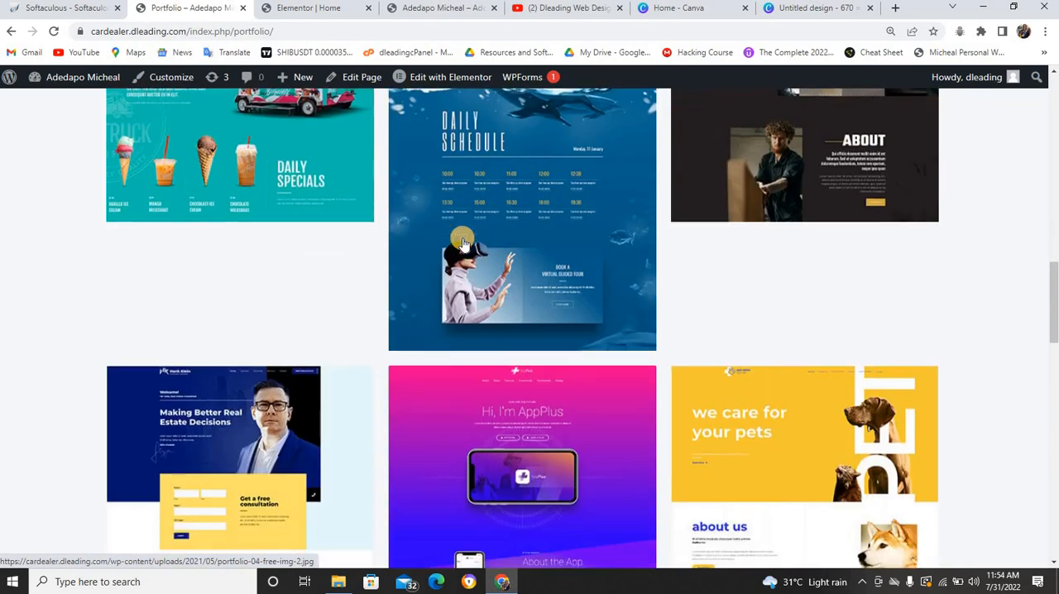
{"action": "scroll", "coordinate": [463, 244], "scroll_direction": "down", "scroll_amount": 7}
{"action": "scroll", "coordinate": [568, 220], "scroll_direction": "up", "scroll_amount": 4}
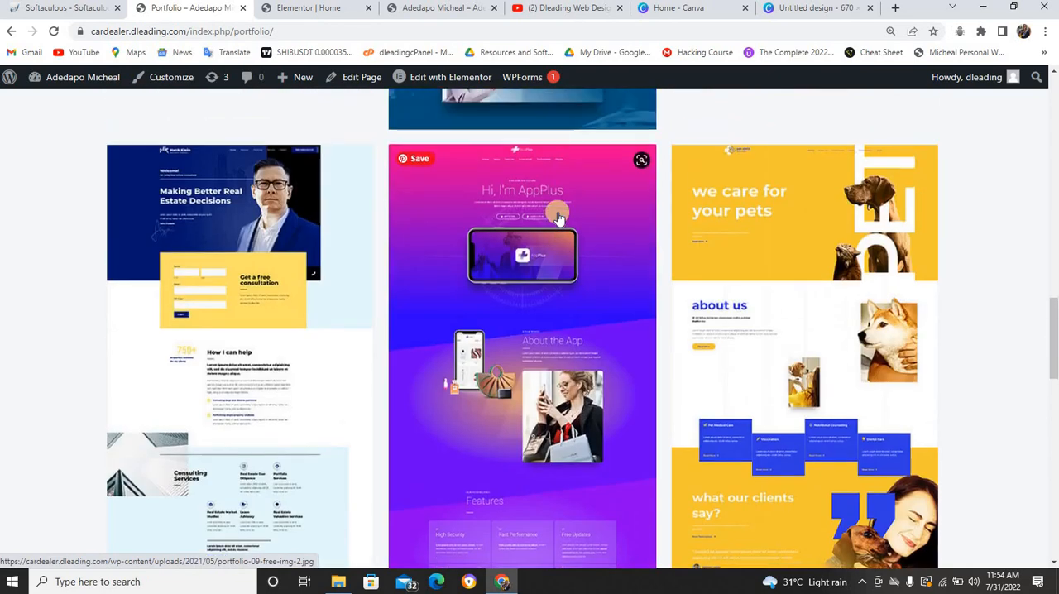
{"action": "scroll", "coordinate": [559, 211], "scroll_direction": "up", "scroll_amount": 10}
{"action": "right_click", "coordinate": [560, 206]}
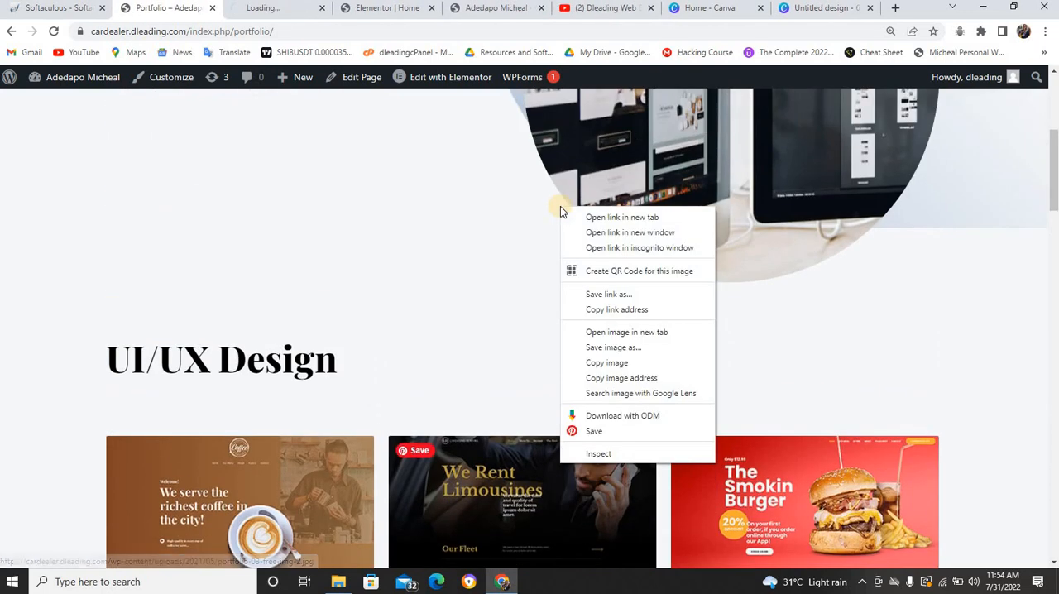
{"action": "left_click", "coordinate": [446, 179]}
{"action": "scroll", "coordinate": [595, 205], "scroll_direction": "up", "scroll_amount": 5}
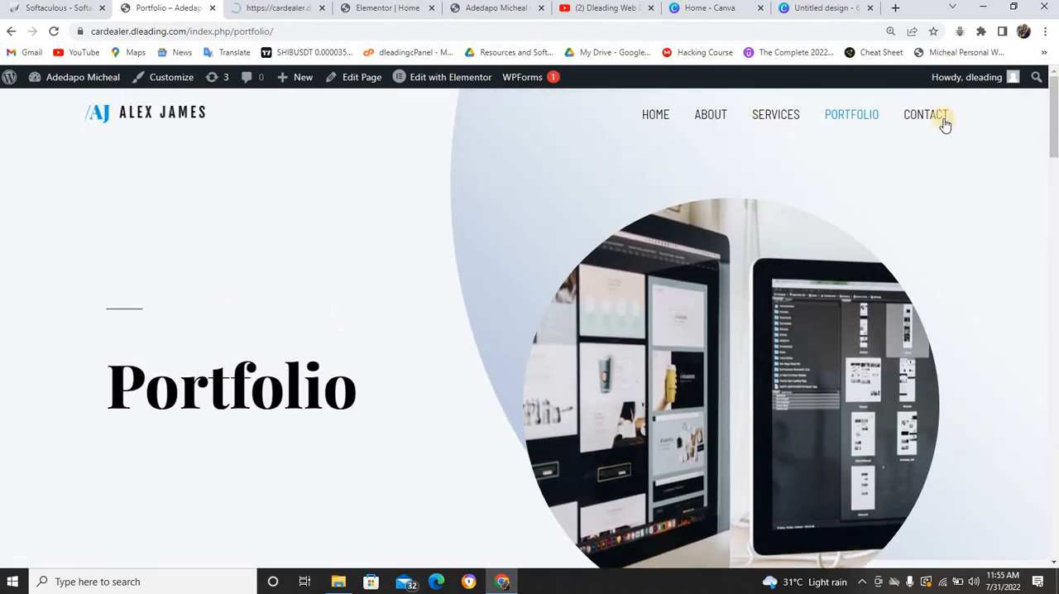
Check the YouTube channel's playlists, then close the limousine image tab and go back to the live home page
{"action": "left_click", "coordinate": [659, 115]}
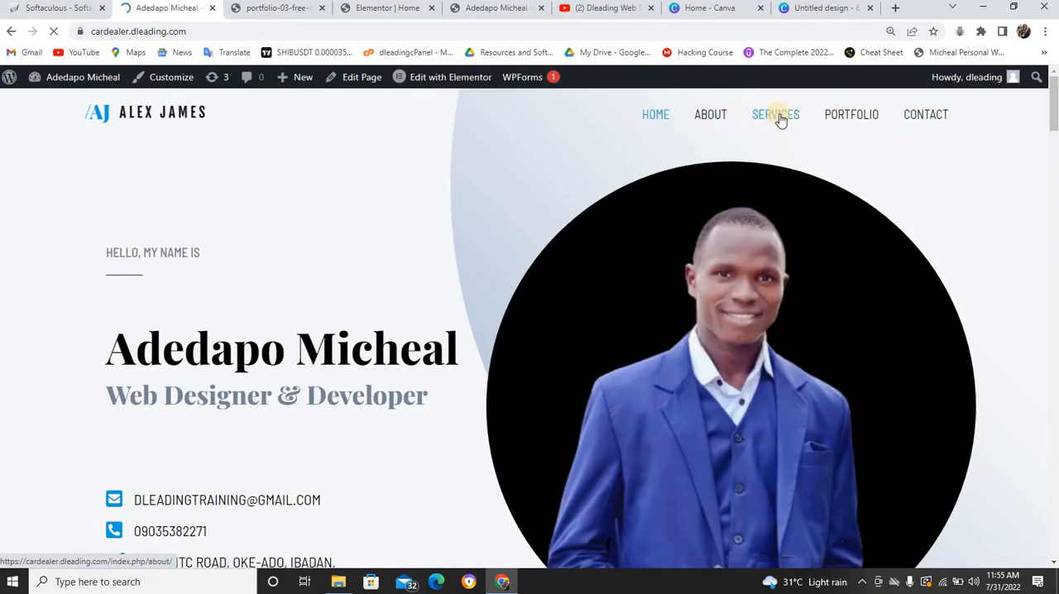
{"action": "left_click", "coordinate": [620, 10]}
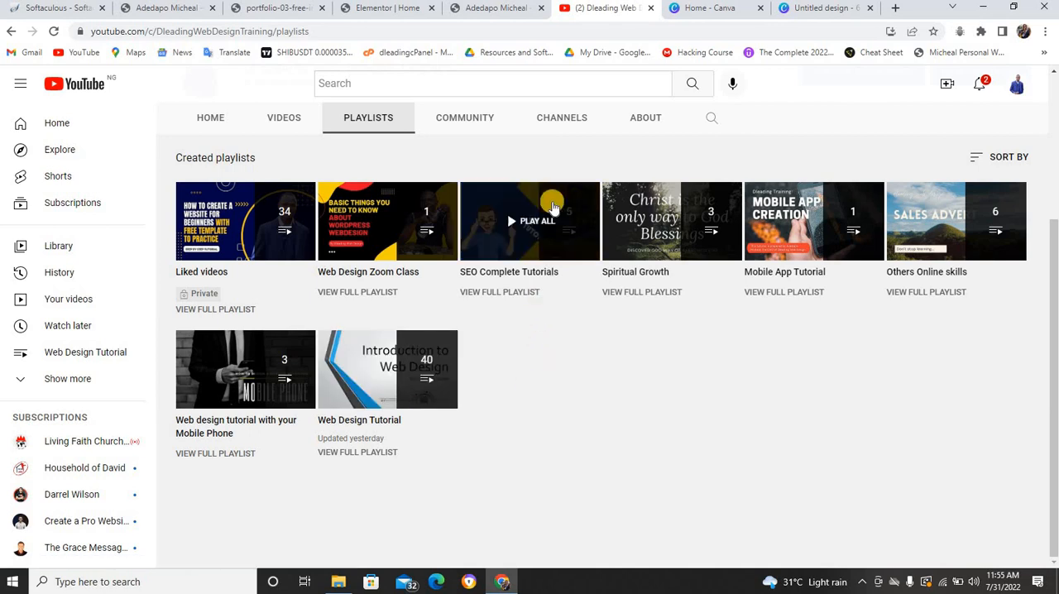
{"action": "left_click", "coordinate": [480, 7]}
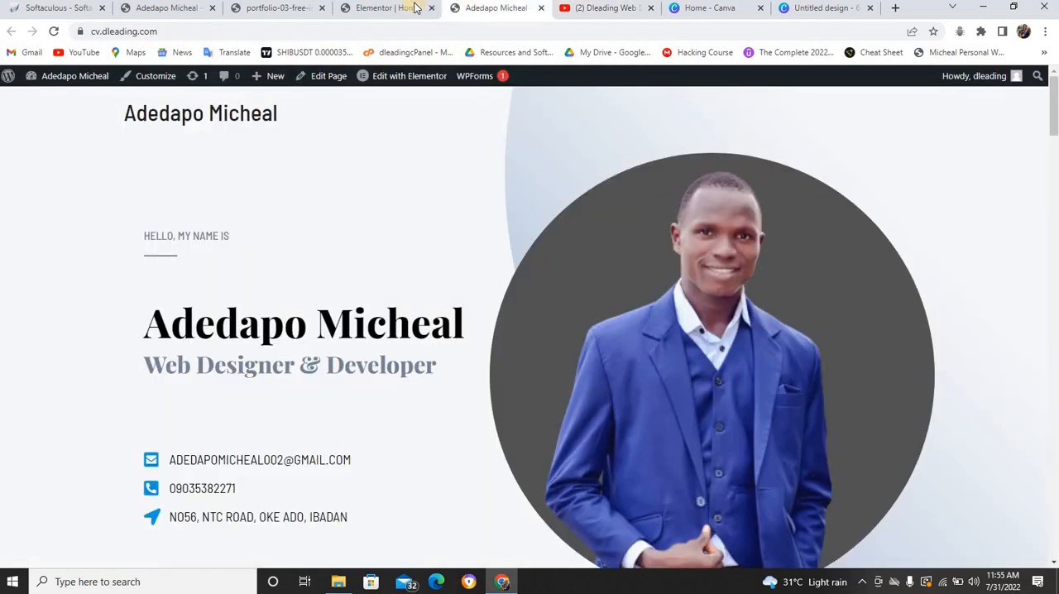
{"action": "left_click", "coordinate": [405, 7]}
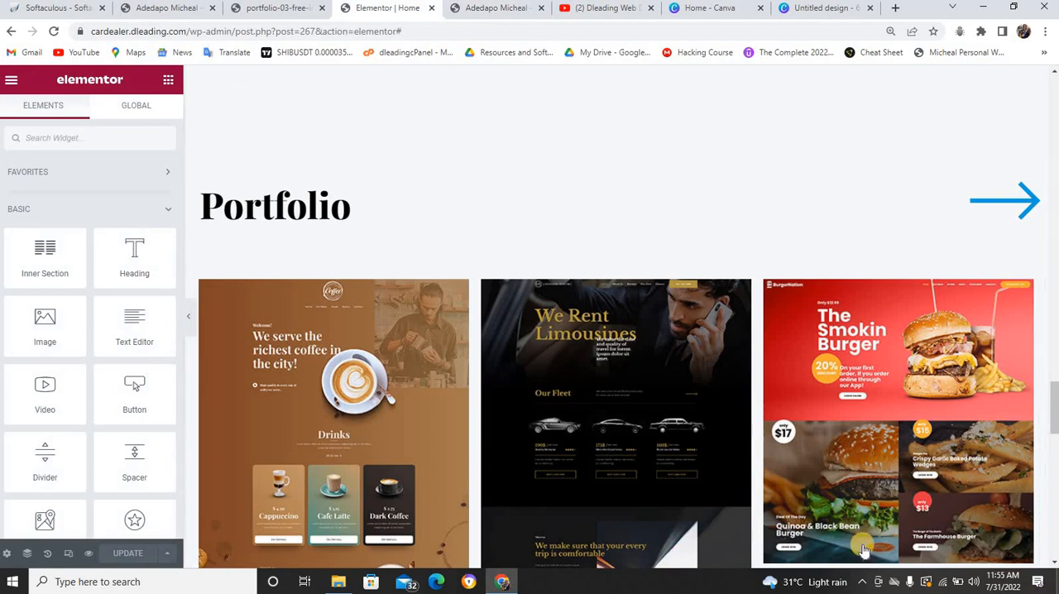
{"action": "left_click", "coordinate": [283, 7]}
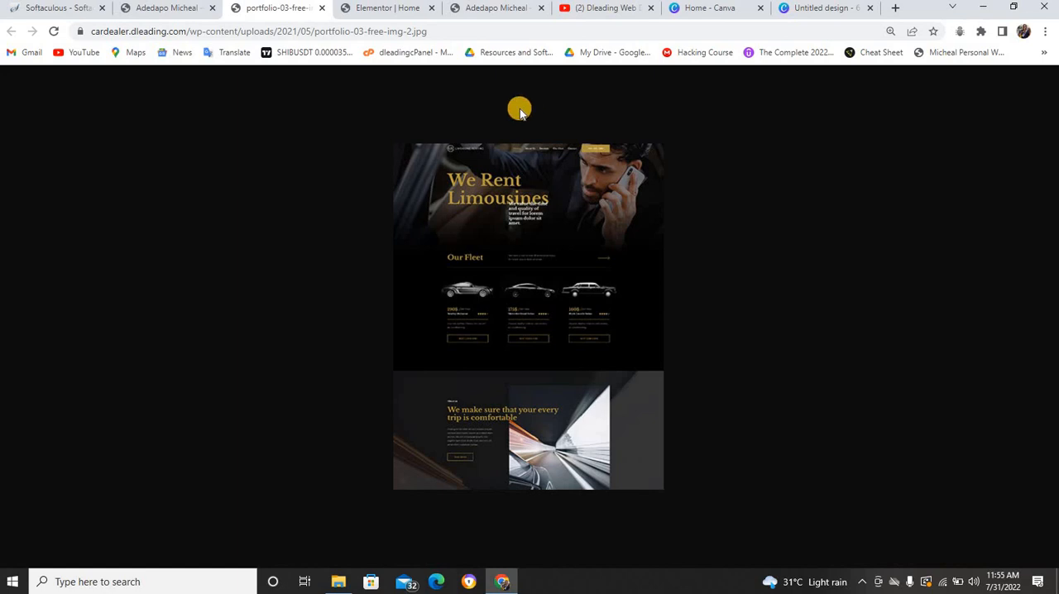
{"action": "left_click", "coordinate": [322, 8]}
{"action": "left_click", "coordinate": [202, 8]}
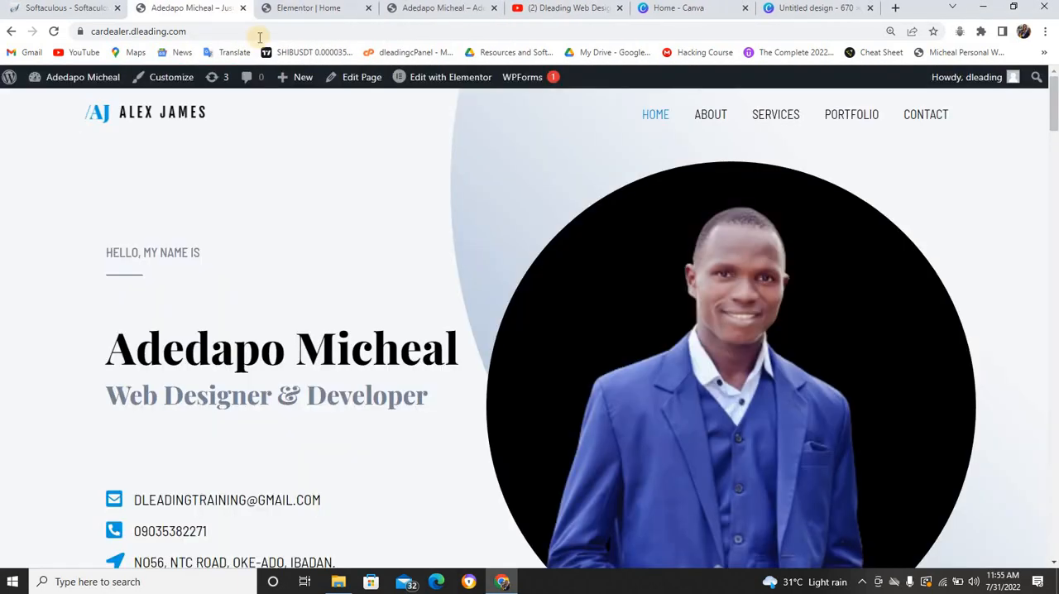
Review the live home page from the header through the skills, experience and portfolio sections to the footer
{"action": "scroll", "coordinate": [372, 100], "scroll_direction": "down", "scroll_amount": 15}
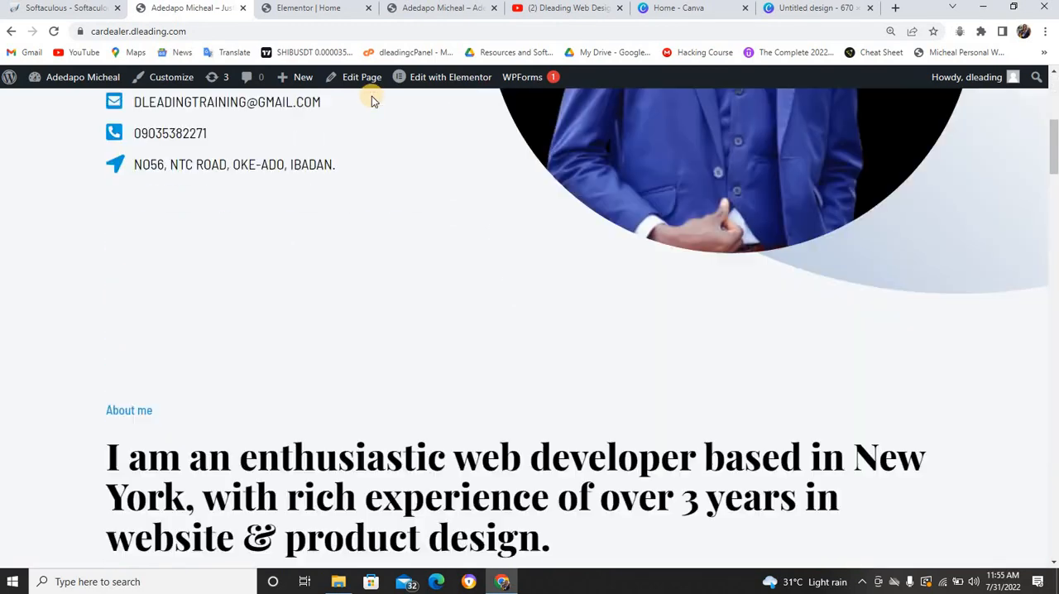
{"action": "scroll", "coordinate": [372, 93], "scroll_direction": "down", "scroll_amount": 15}
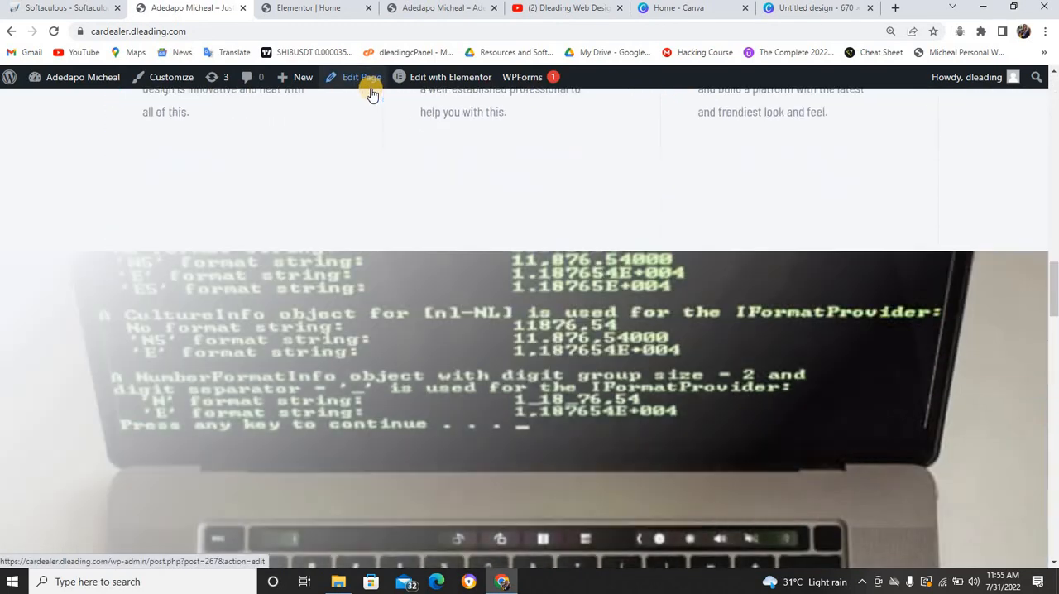
{"action": "scroll", "coordinate": [372, 89], "scroll_direction": "down", "scroll_amount": 6}
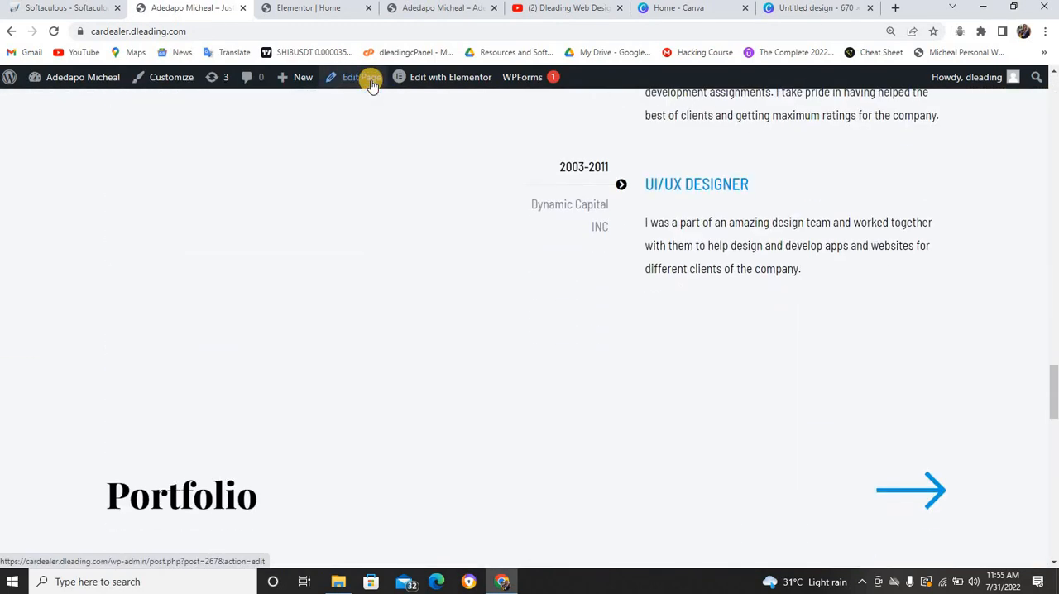
{"action": "scroll", "coordinate": [371, 87], "scroll_direction": "up", "scroll_amount": 3}
{"action": "scroll", "coordinate": [371, 86], "scroll_direction": "down", "scroll_amount": 6}
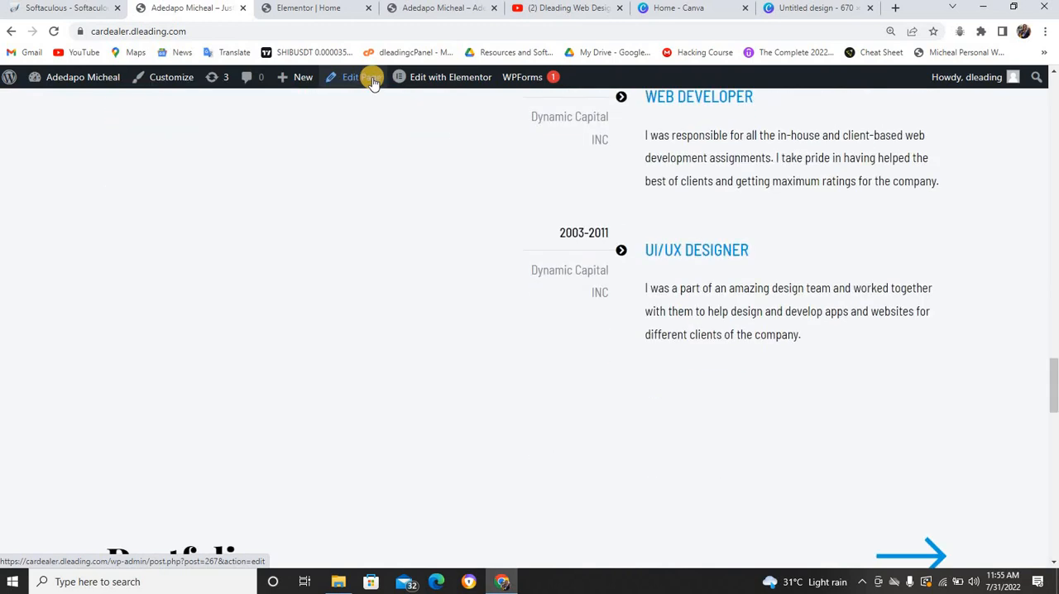
{"action": "scroll", "coordinate": [372, 87], "scroll_direction": "down", "scroll_amount": 10}
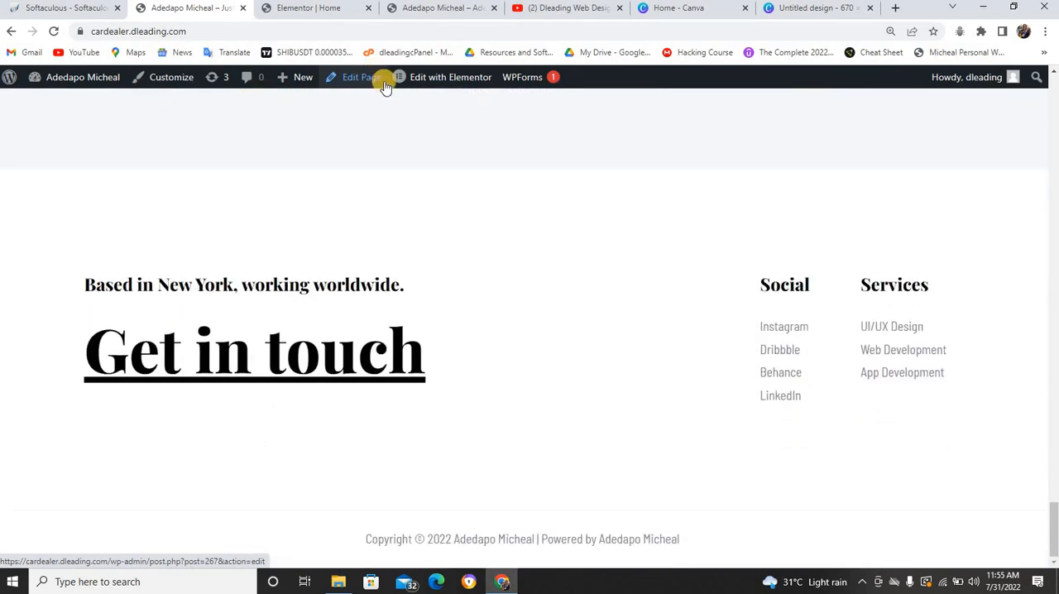
{"action": "mouse_move", "coordinate": [402, 78]}
{"action": "scroll", "coordinate": [402, 77], "scroll_direction": "up", "scroll_amount": 10}
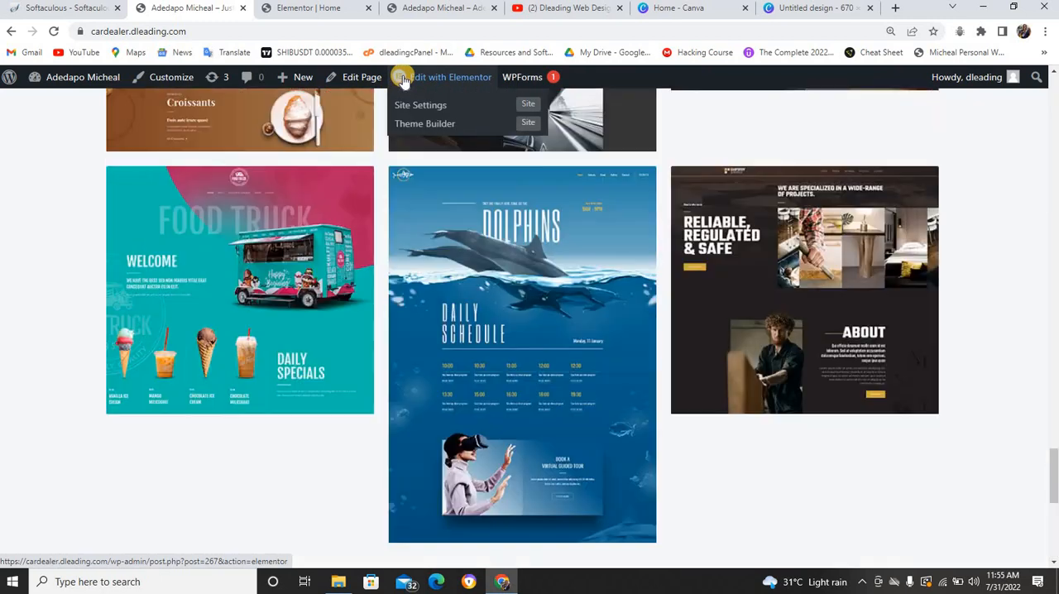
{"action": "scroll", "coordinate": [373, 144], "scroll_direction": "up", "scroll_amount": 5}
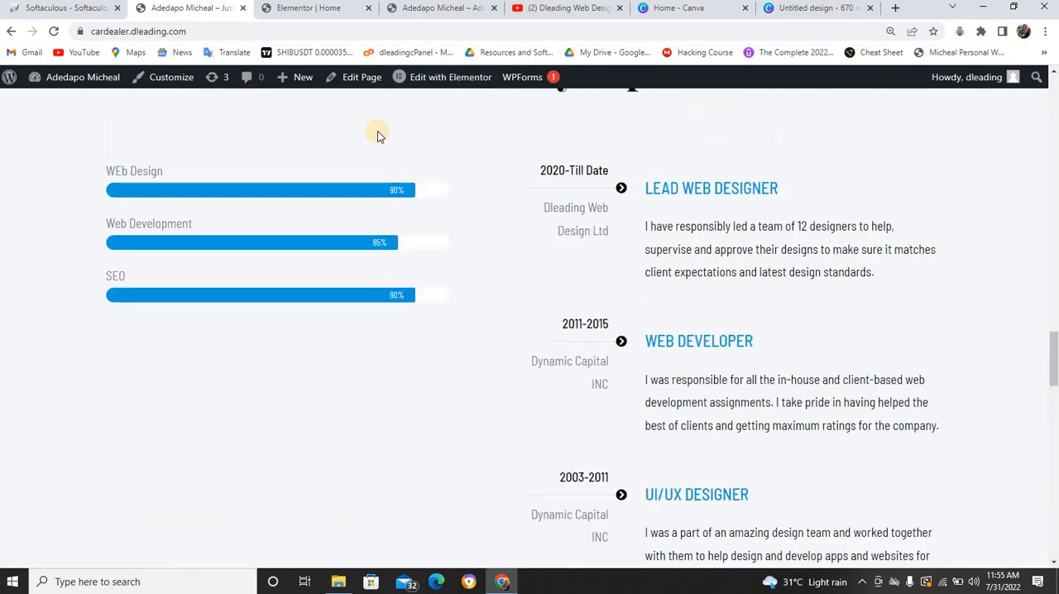
{"action": "scroll", "coordinate": [373, 144], "scroll_direction": "down", "scroll_amount": 9}
{"action": "scroll", "coordinate": [371, 146], "scroll_direction": "down", "scroll_amount": 8}
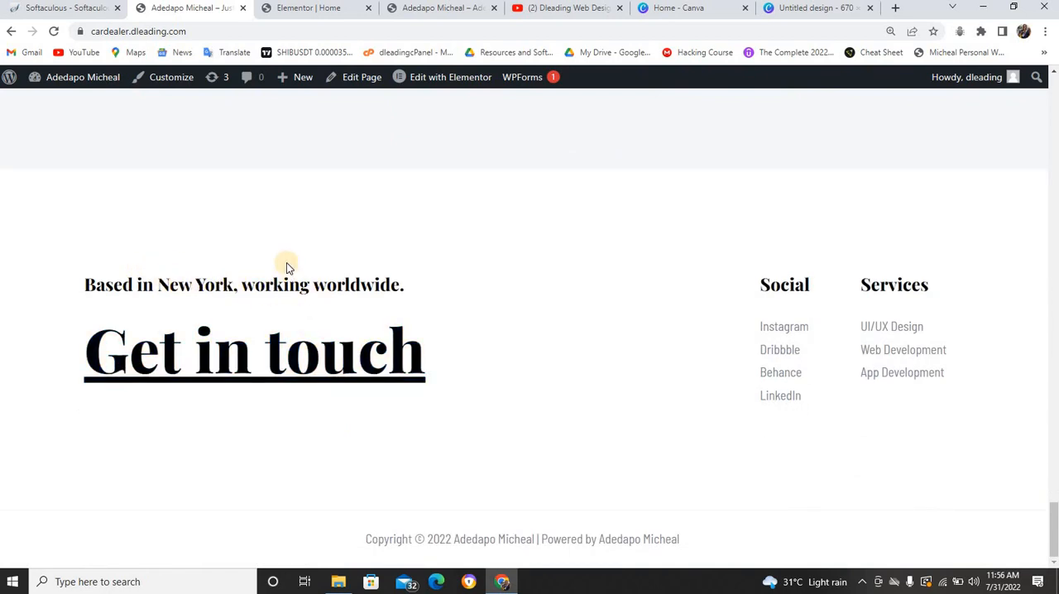
Open the site's Customizer in a new tab and bring up the header logo settings
{"action": "right_click", "coordinate": [173, 83]}
{"action": "left_click", "coordinate": [198, 90]}
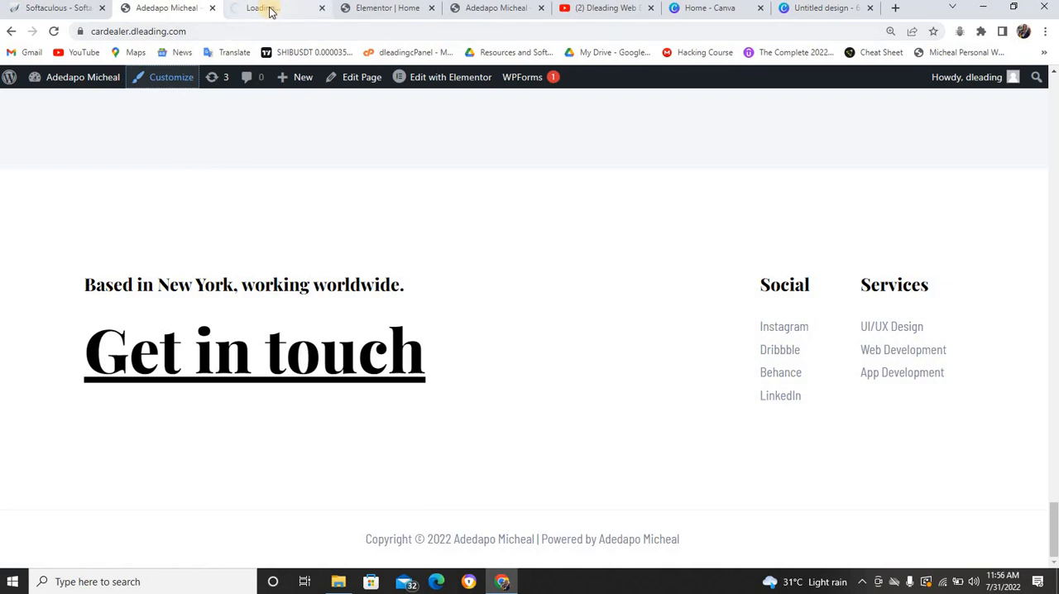
{"action": "left_click", "coordinate": [271, 11]}
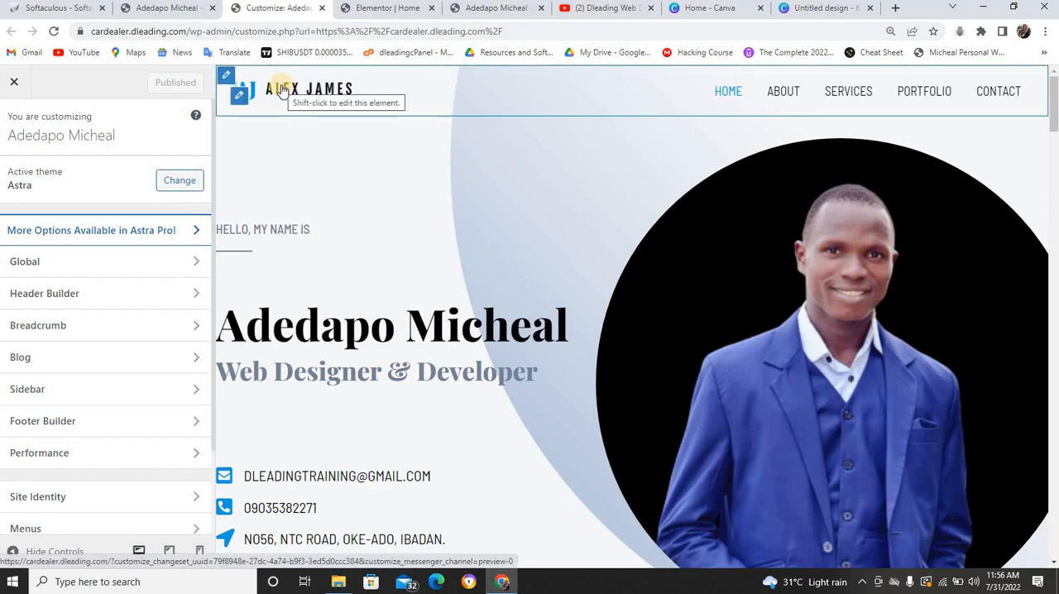
{"action": "left_click", "coordinate": [240, 100]}
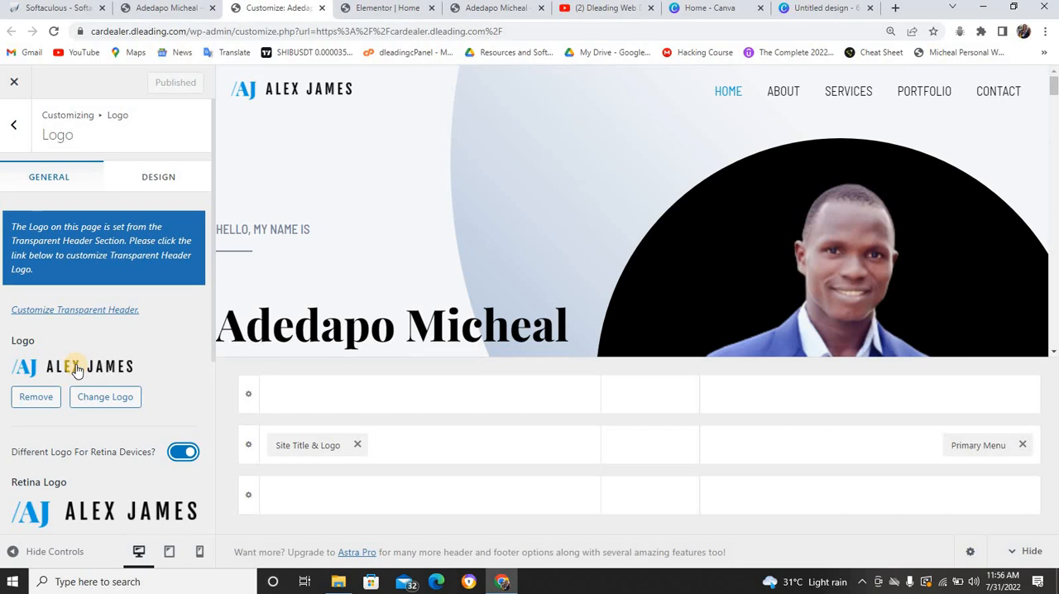
Check the header of the finished cv.dleading.com site, then remove the current header logo in the Customizer
{"action": "left_click", "coordinate": [368, 10]}
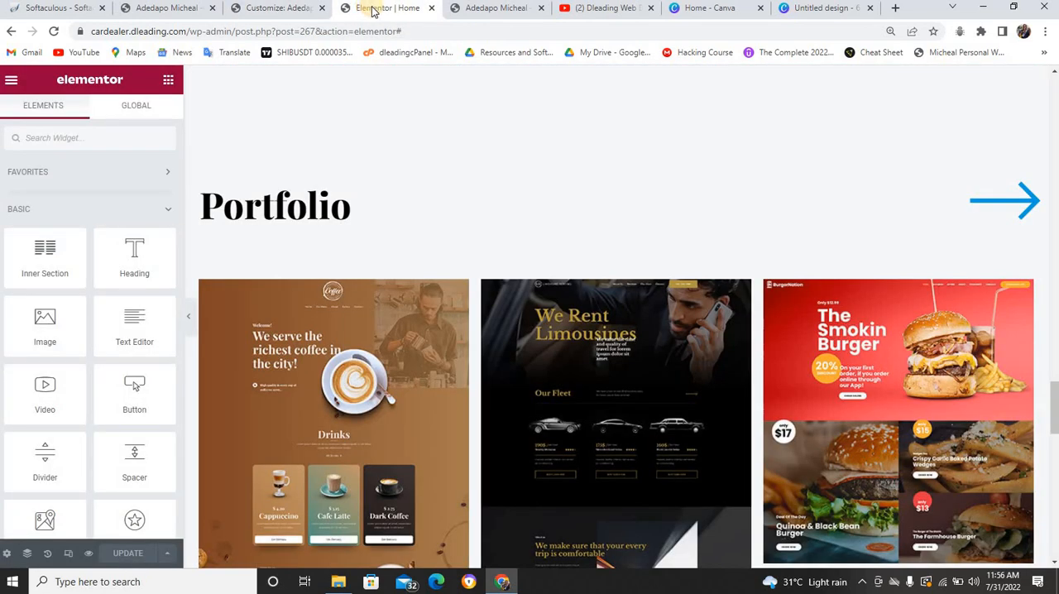
{"action": "scroll", "coordinate": [302, 83], "scroll_direction": "up", "scroll_amount": 4}
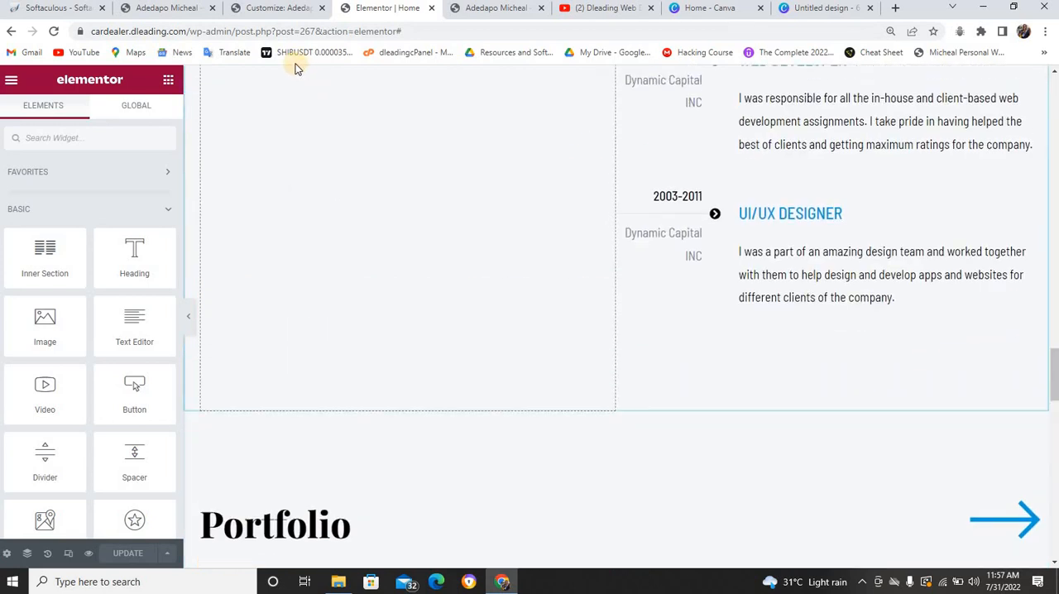
{"action": "scroll", "coordinate": [298, 74], "scroll_direction": "up", "scroll_amount": 3}
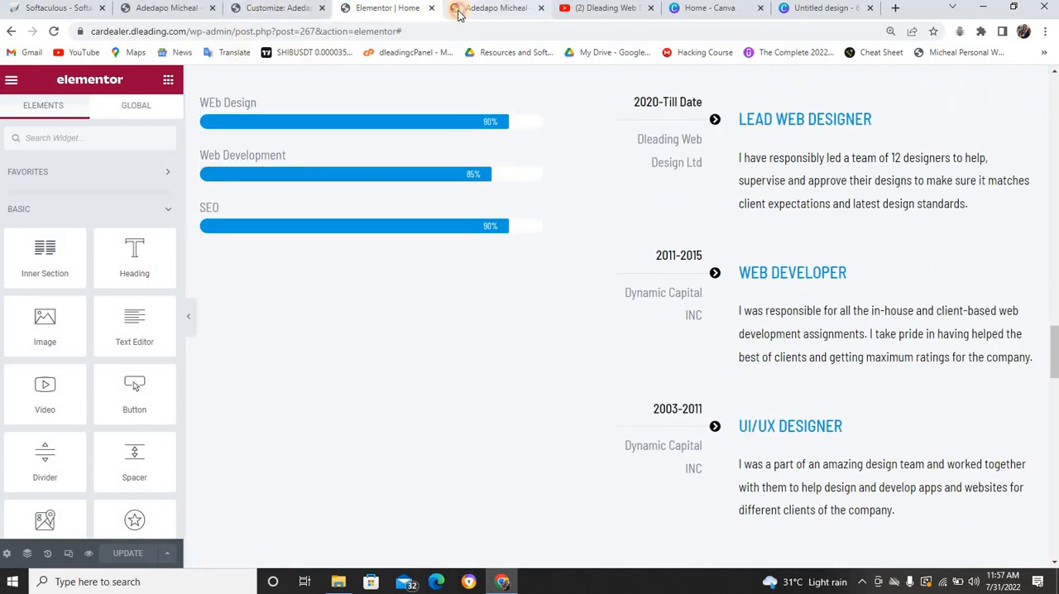
{"action": "left_click", "coordinate": [459, 10]}
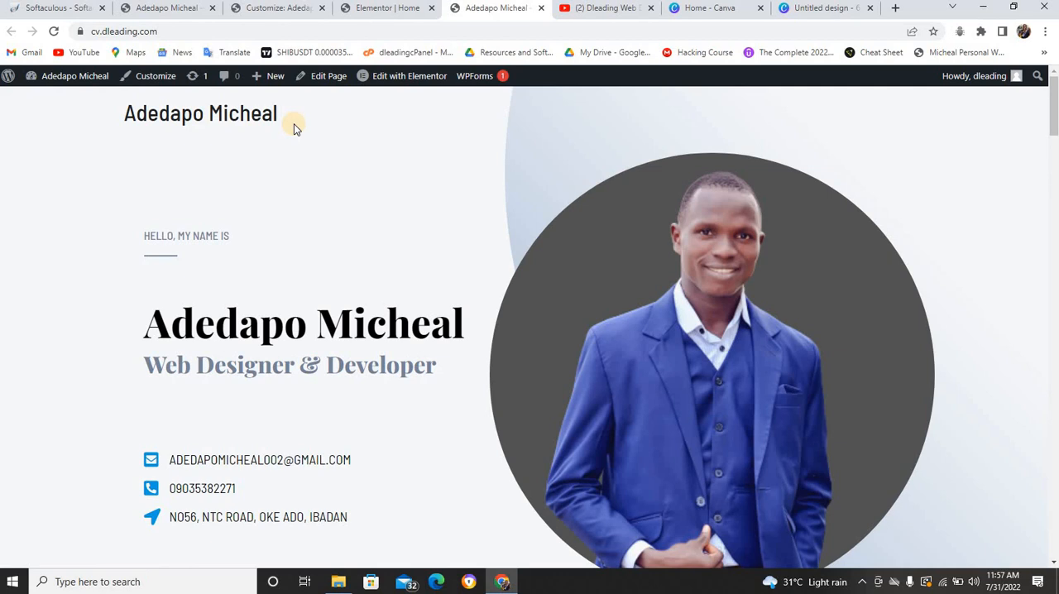
{"action": "left_click", "coordinate": [245, 10]}
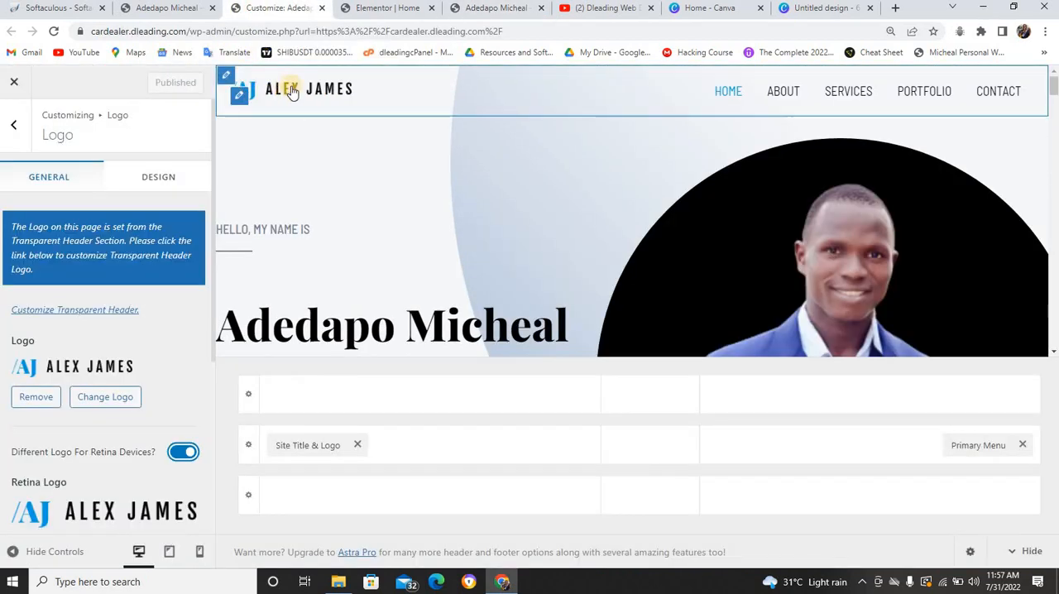
{"action": "left_click", "coordinate": [41, 397]}
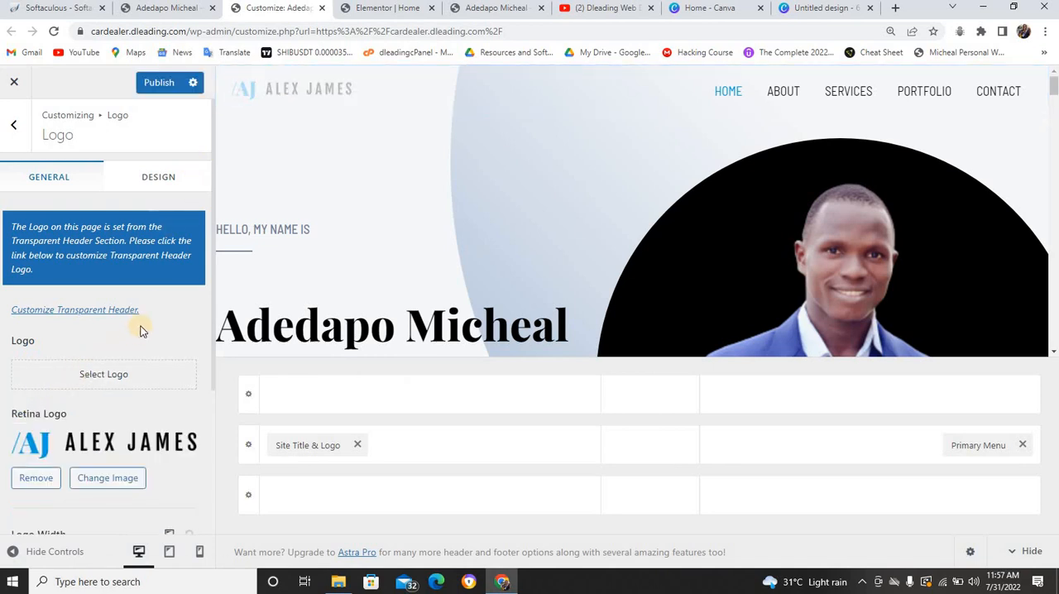
Start changing the retina logo and check the pixel dimensions of logo-regular-free-img-2.png in the media library
{"action": "scroll", "coordinate": [142, 329], "scroll_direction": "down", "scroll_amount": 2}
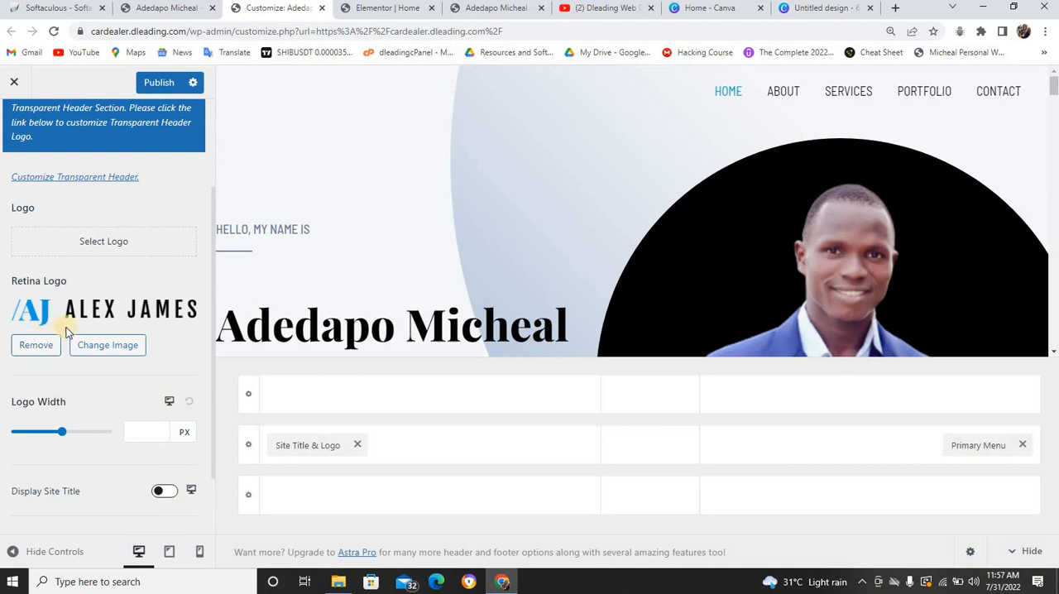
{"action": "left_click", "coordinate": [95, 348]}
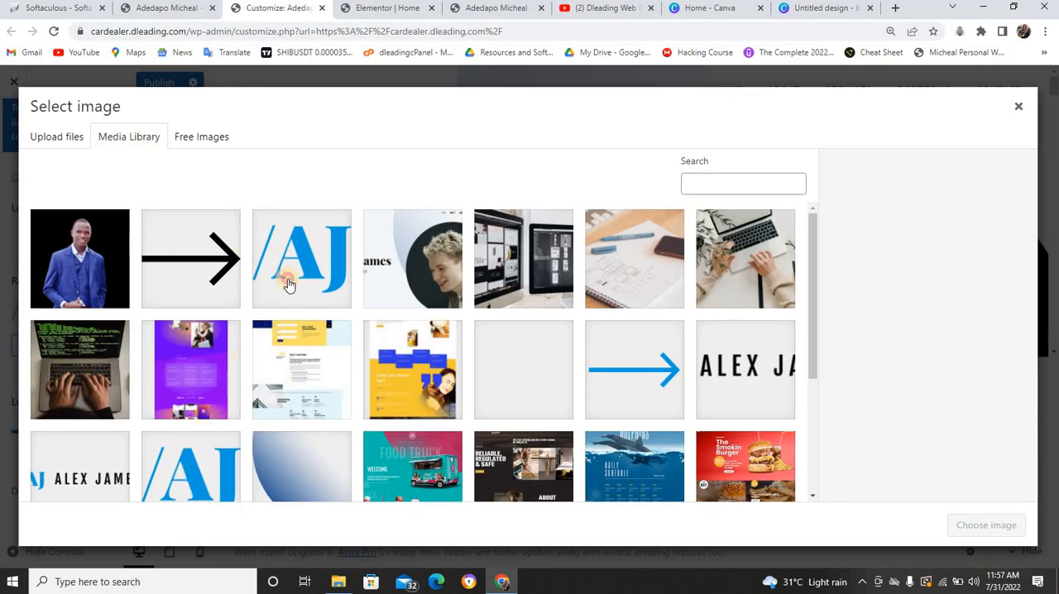
{"action": "left_click", "coordinate": [291, 276]}
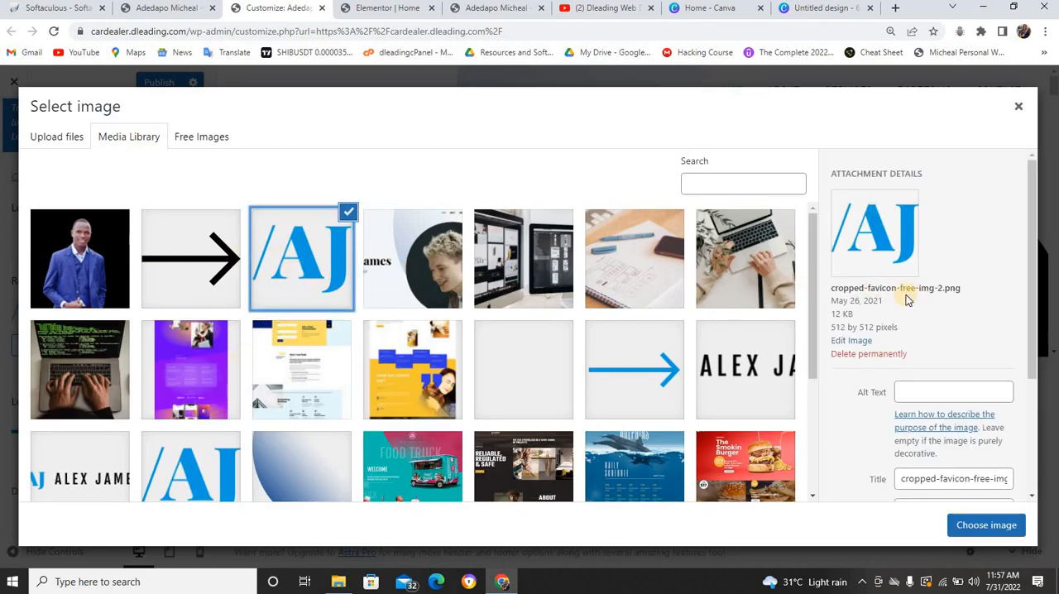
{"action": "scroll", "coordinate": [118, 398], "scroll_direction": "down", "scroll_amount": 2}
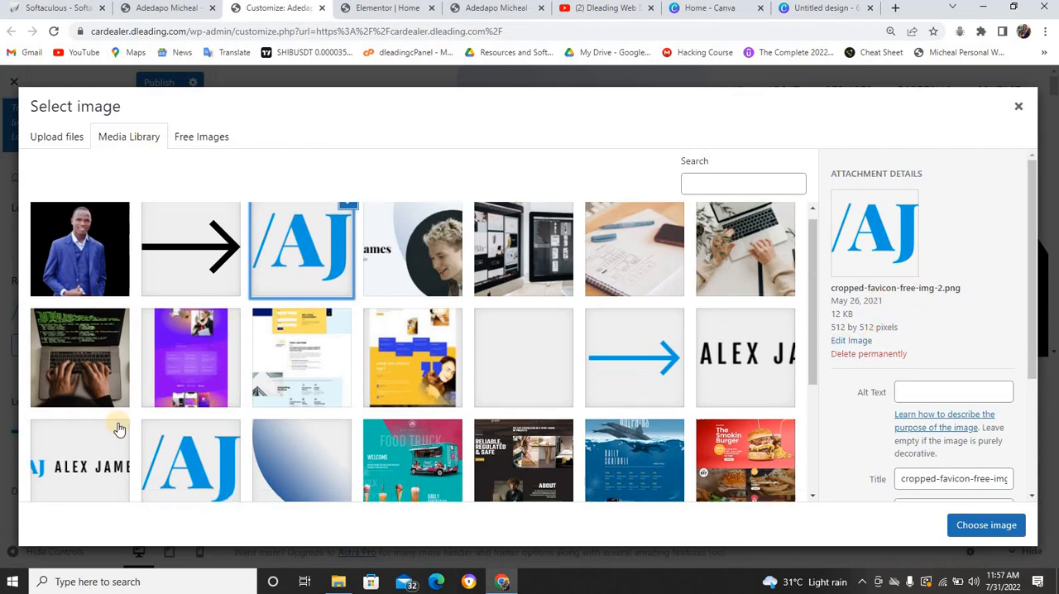
{"action": "left_click", "coordinate": [91, 364]}
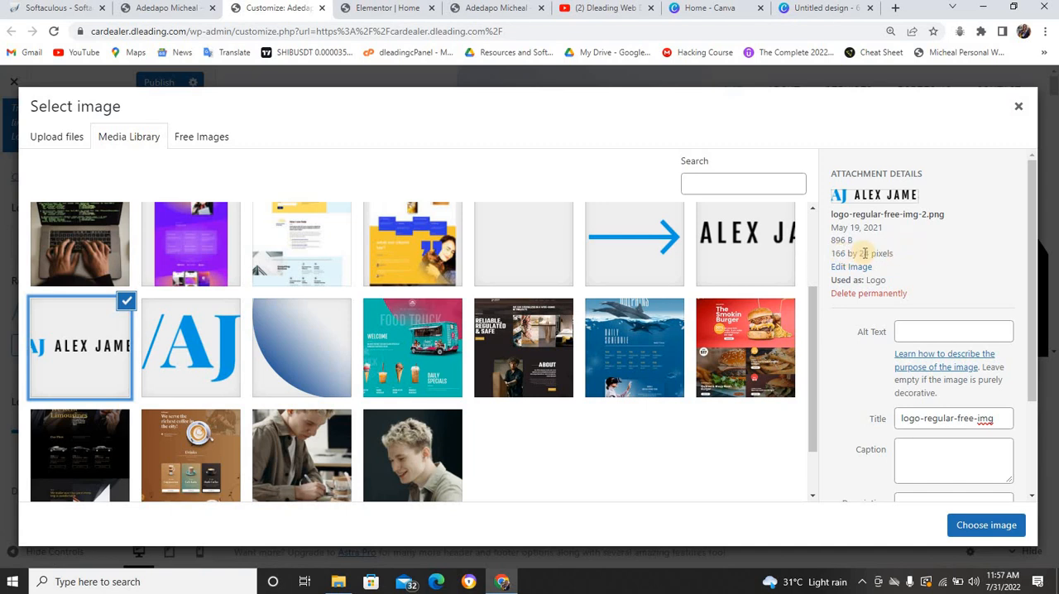
Switch to Canva and try to resize the open portrait design to 166 × 24 px
{"action": "left_click", "coordinate": [819, 7]}
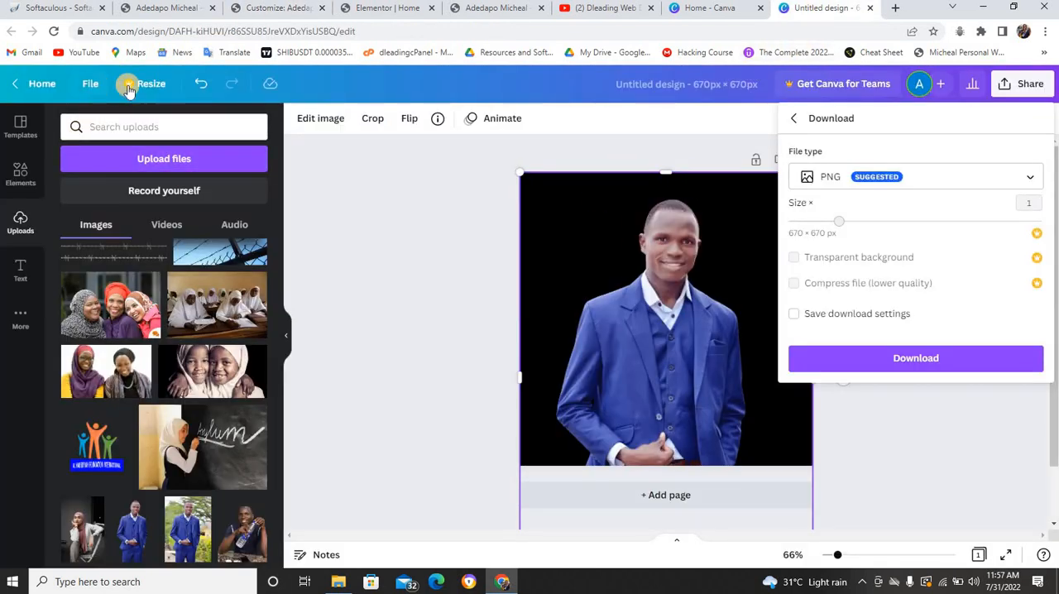
{"action": "left_click", "coordinate": [130, 87]}
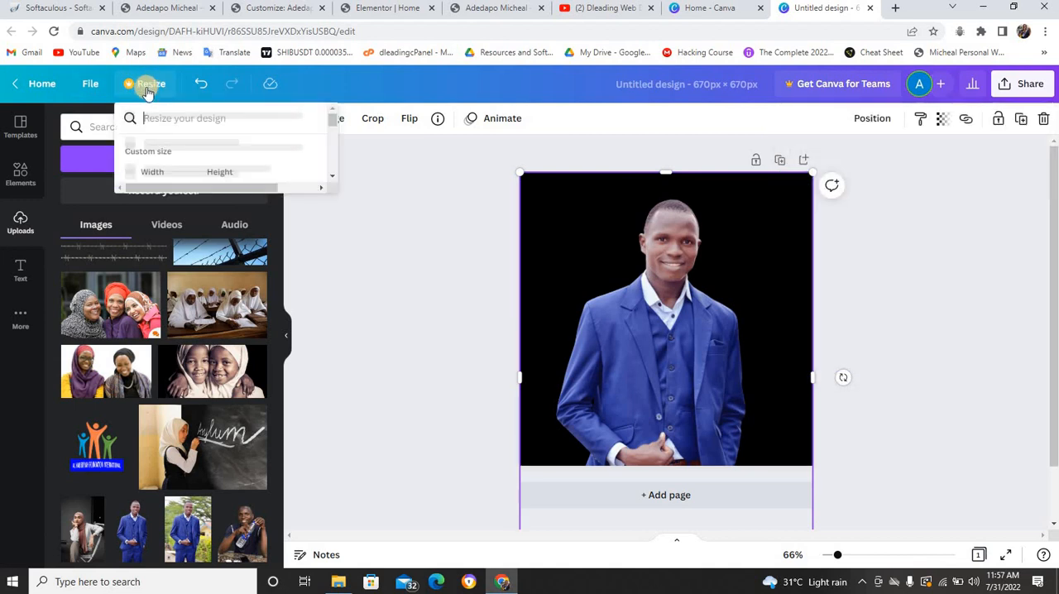
{"action": "left_click", "coordinate": [174, 197]}
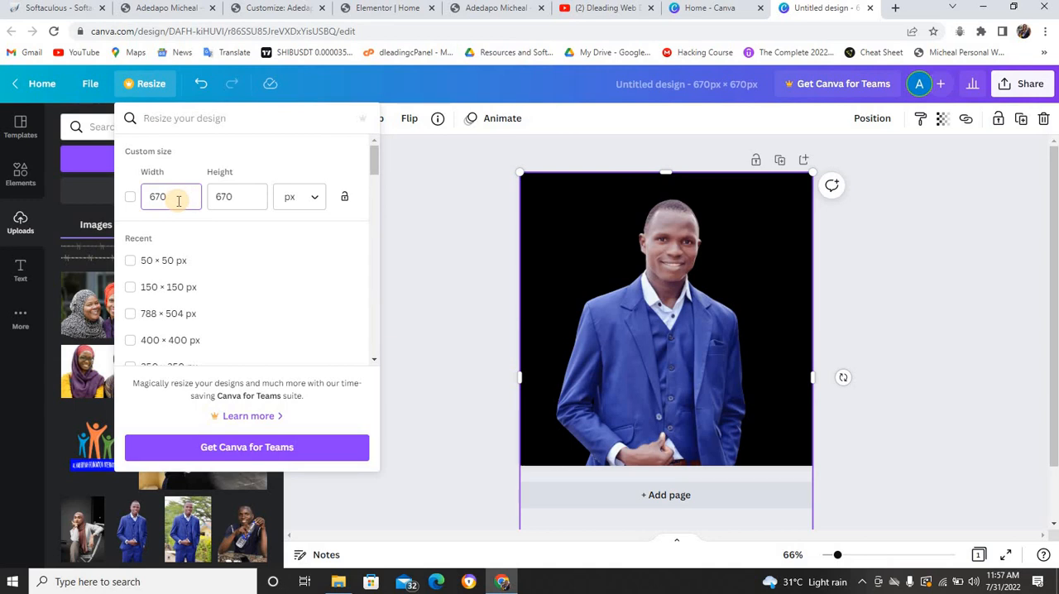
{"action": "key", "text": "BackSpace"}
{"action": "key", "text": "BackSpace"}
{"action": "key", "text": "BackSpace"}
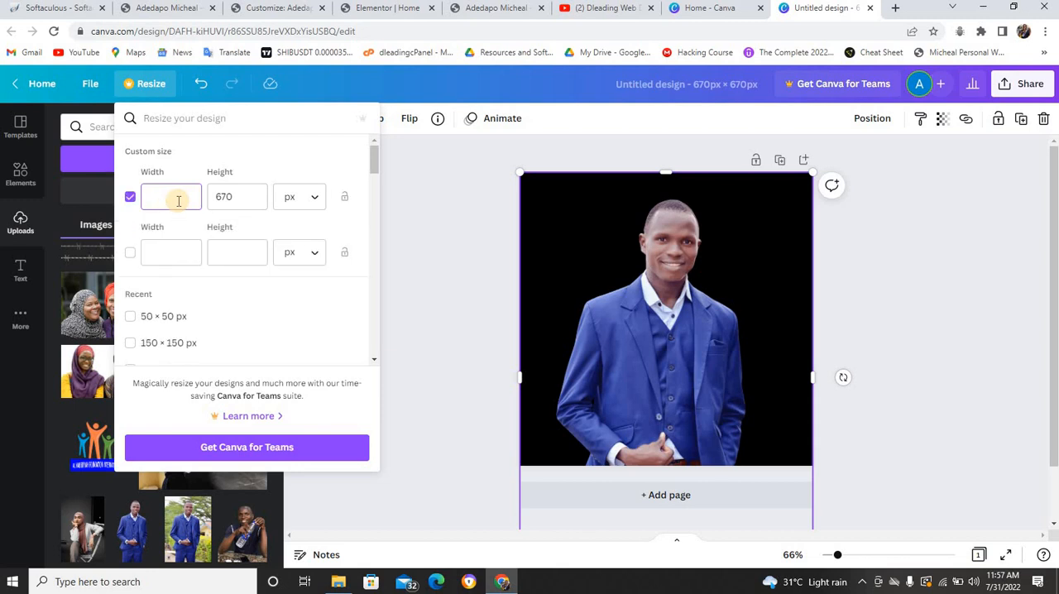
{"action": "left_click", "coordinate": [236, 192]}
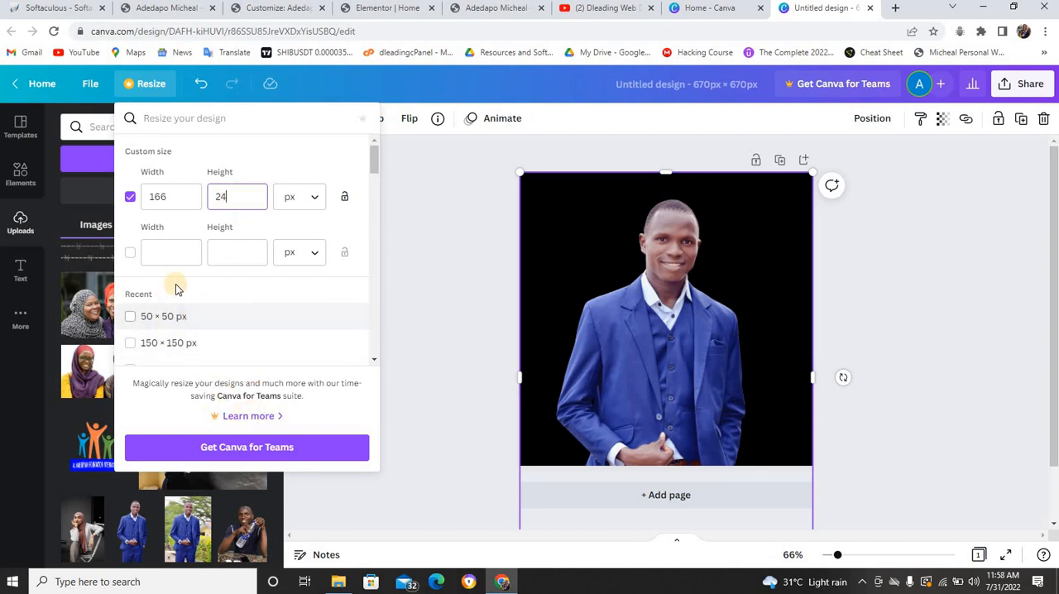
{"action": "scroll", "coordinate": [187, 264], "scroll_direction": "down", "scroll_amount": 6}
{"action": "scroll", "coordinate": [196, 254], "scroll_direction": "down", "scroll_amount": 10}
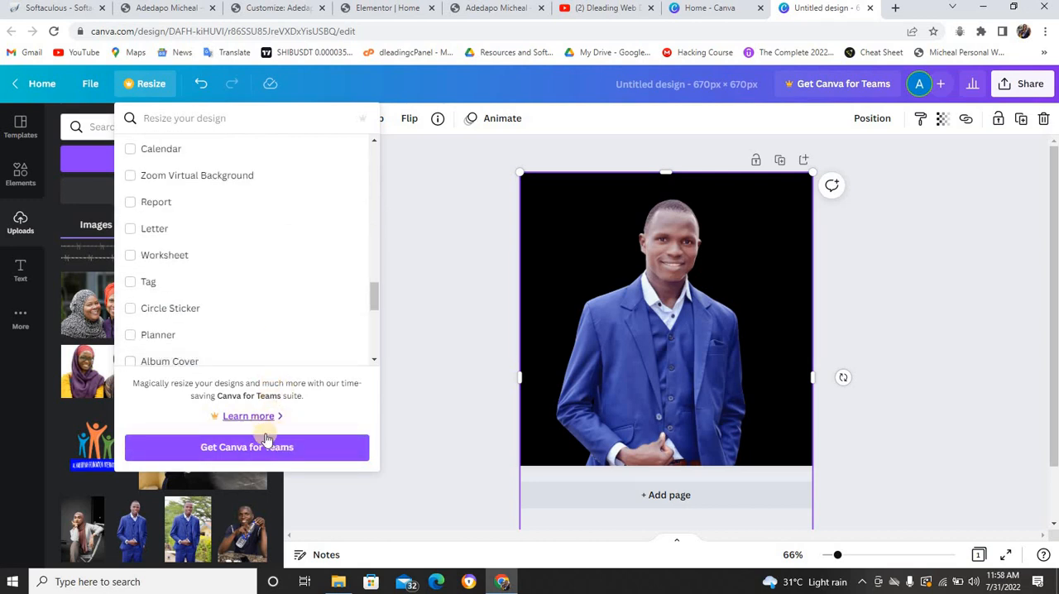
{"action": "scroll", "coordinate": [259, 253], "scroll_direction": "up", "scroll_amount": 15}
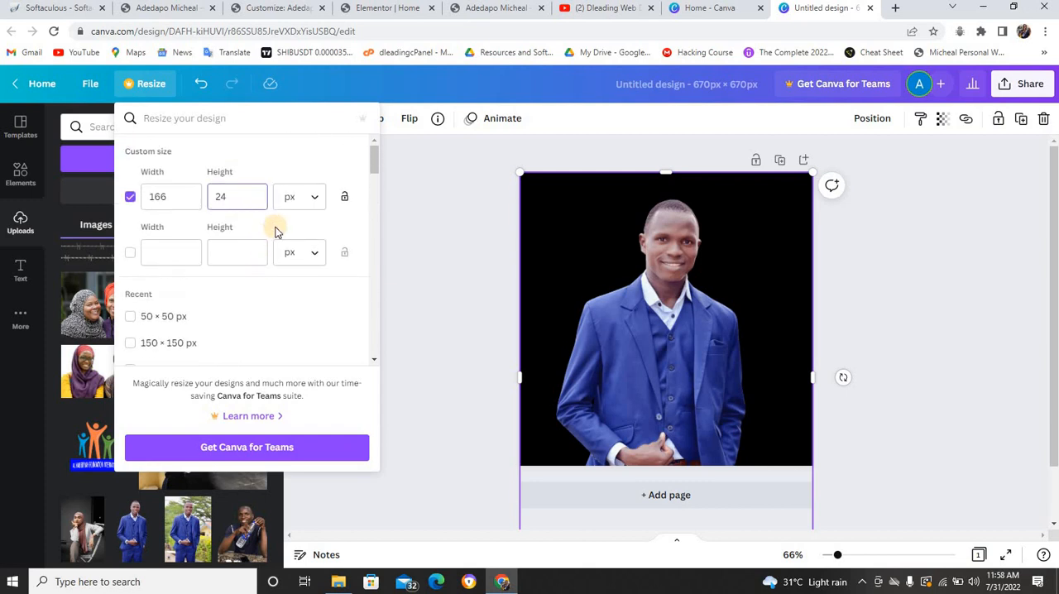
{"action": "scroll", "coordinate": [340, 238], "scroll_direction": "down", "scroll_amount": 3}
{"action": "scroll", "coordinate": [340, 238], "scroll_direction": "down", "scroll_amount": 8}
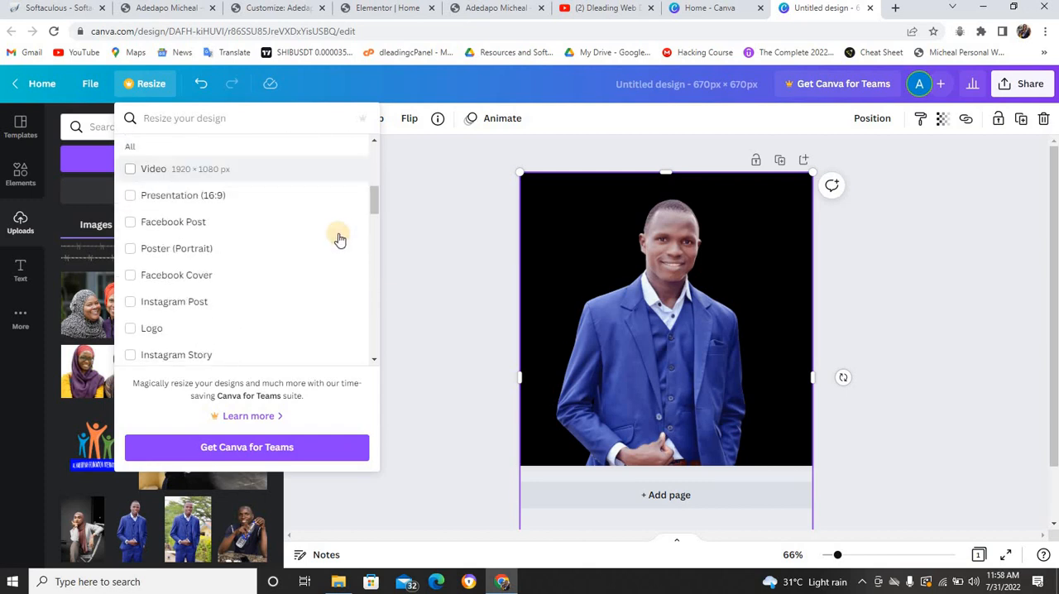
{"action": "scroll", "coordinate": [346, 223], "scroll_direction": "down", "scroll_amount": 10}
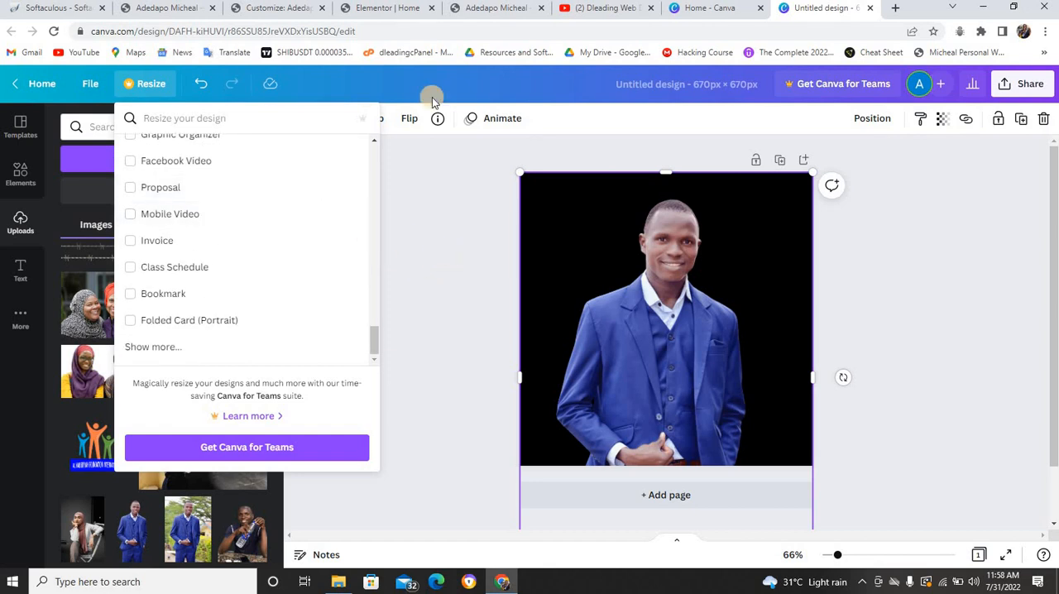
Try to set up a new custom-size Canva design 166 px wide and 24 px high
{"action": "left_click", "coordinate": [719, 9]}
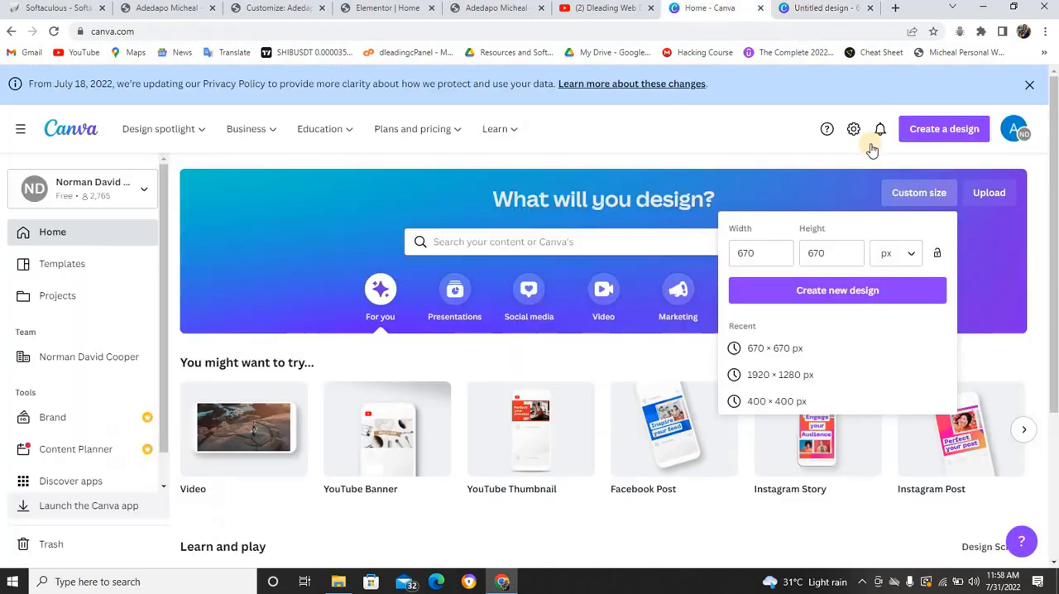
{"action": "left_click", "coordinate": [786, 255]}
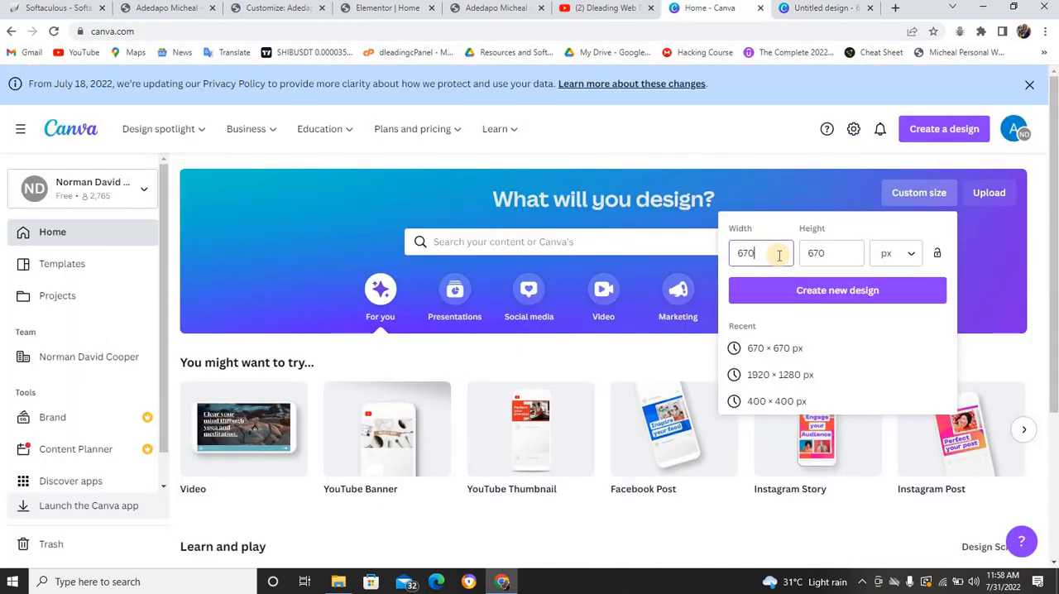
{"action": "key", "text": "BackSpace"}
{"action": "key", "text": "BackSpace"}
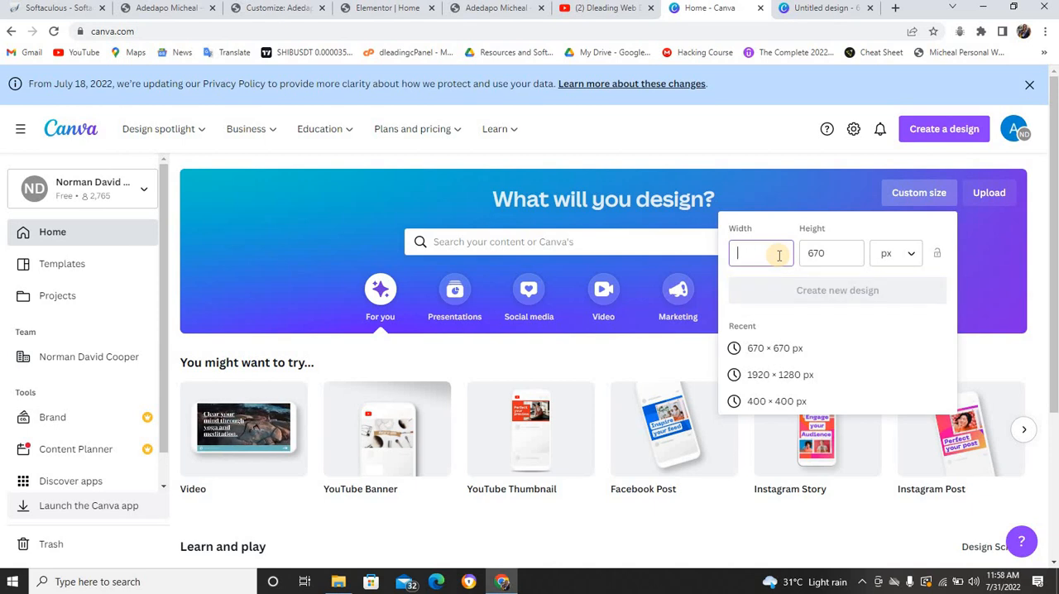
{"action": "type", "text": "166"}
{"action": "left_click", "coordinate": [829, 255]}
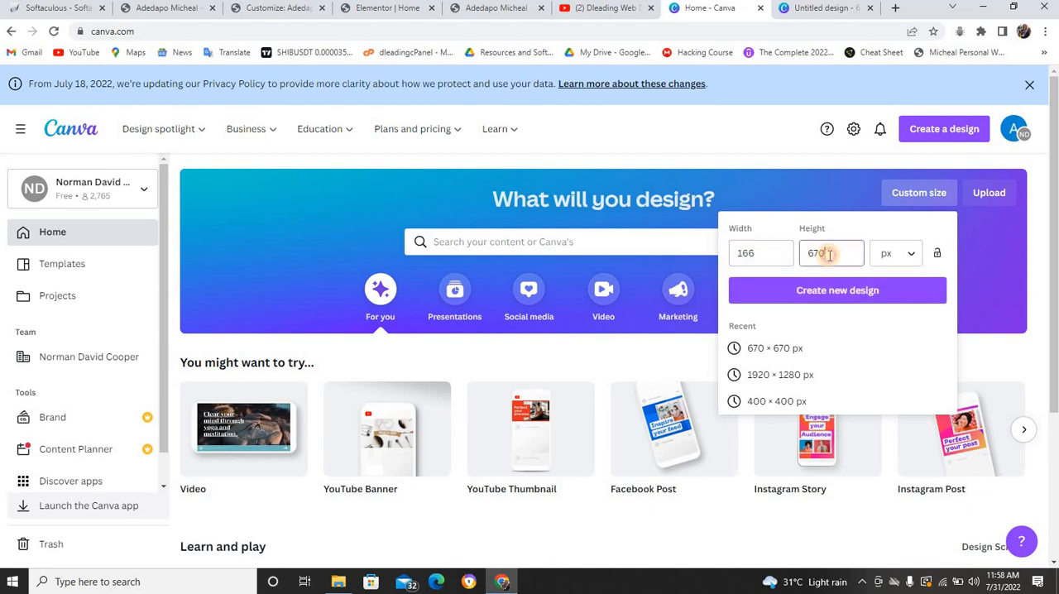
{"action": "key", "text": "BackSpace"}
{"action": "key", "text": "BackSpace"}
{"action": "key", "text": "BackSpace"}
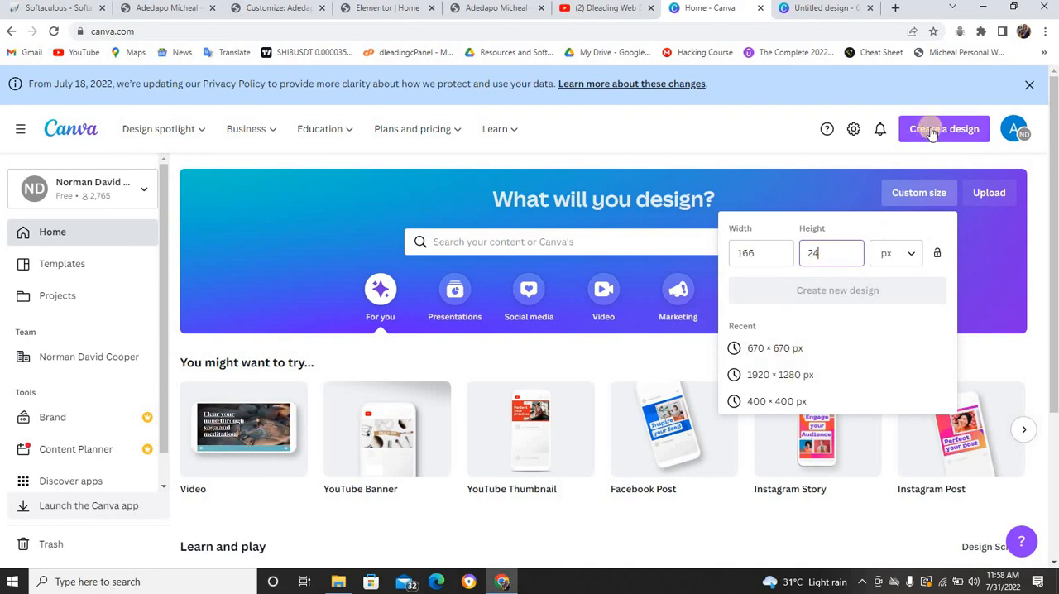
{"action": "key", "text": "BackSpace"}
{"action": "type", "text": "0"}
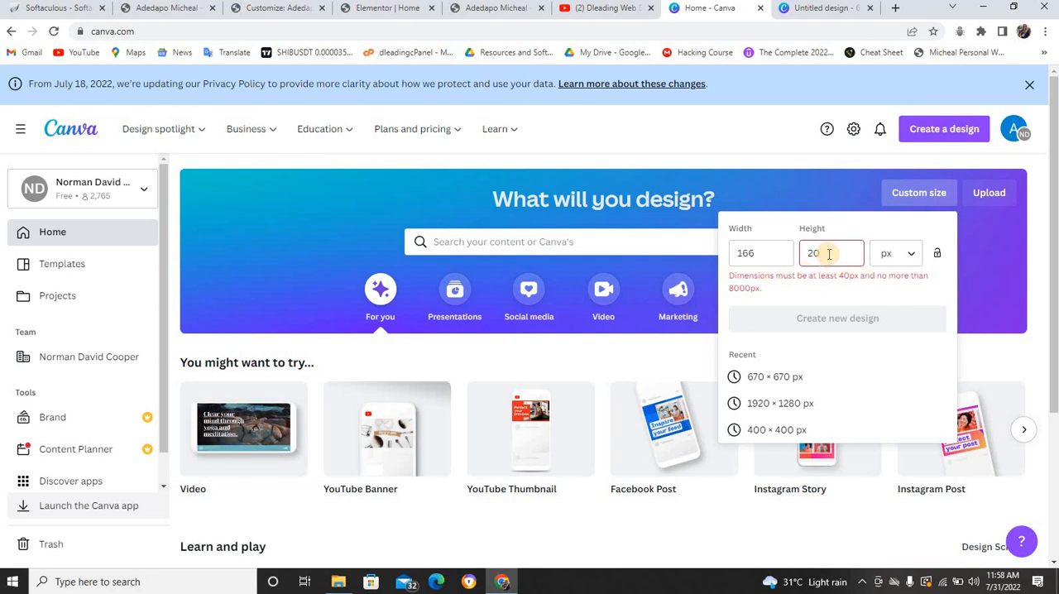
{"action": "type", "text": "4"}
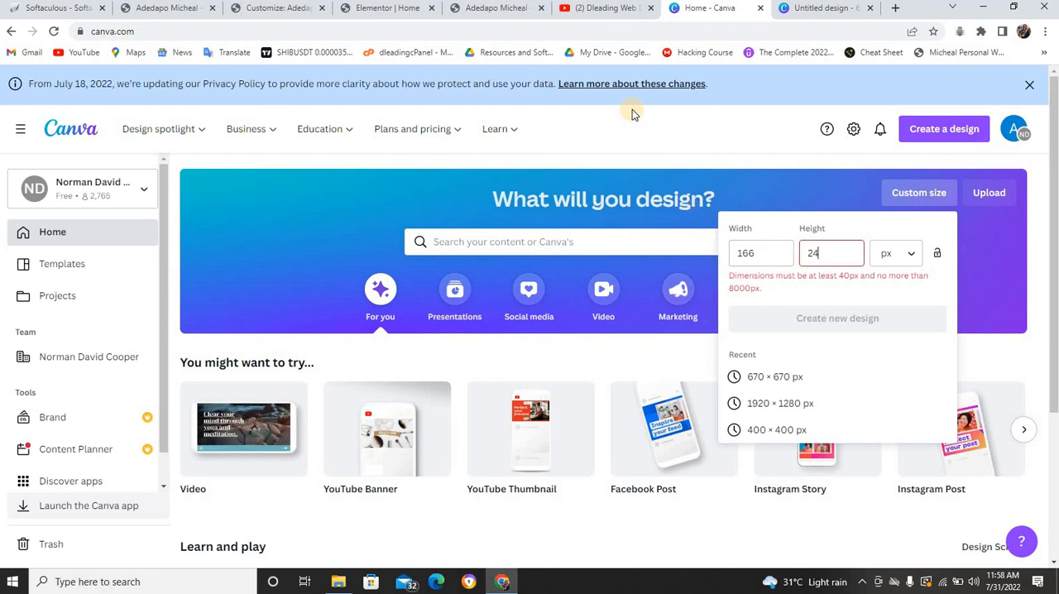
Return to the Customizer, dismiss the image selection without choosing an image, and remove the retina logo
{"action": "left_click", "coordinate": [510, 12]}
{"action": "left_click", "coordinate": [381, 10]}
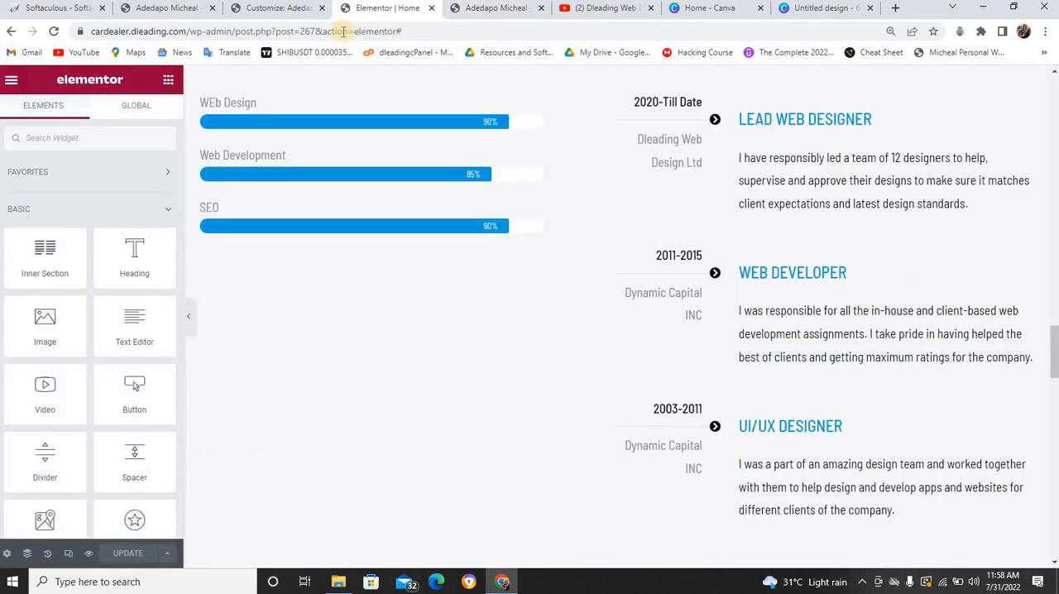
{"action": "left_click", "coordinate": [297, 10]}
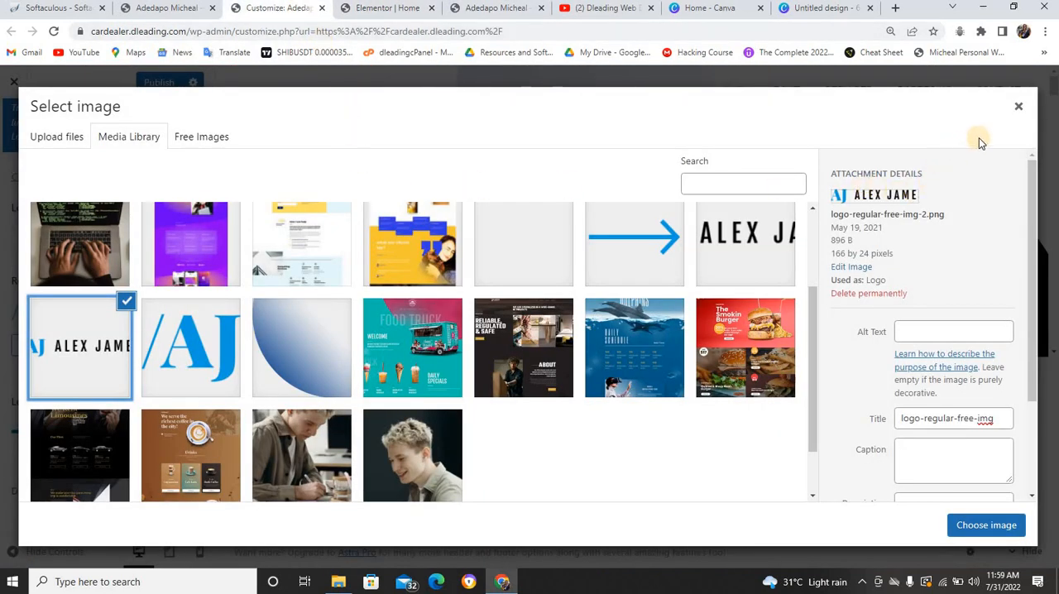
{"action": "left_click", "coordinate": [1020, 105]}
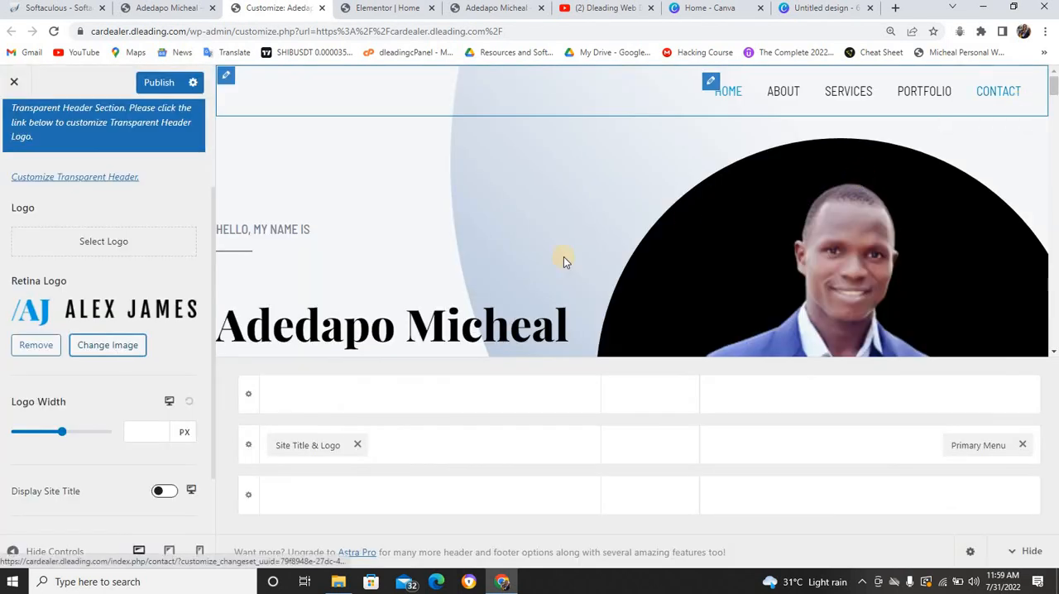
{"action": "left_click", "coordinate": [39, 348]}
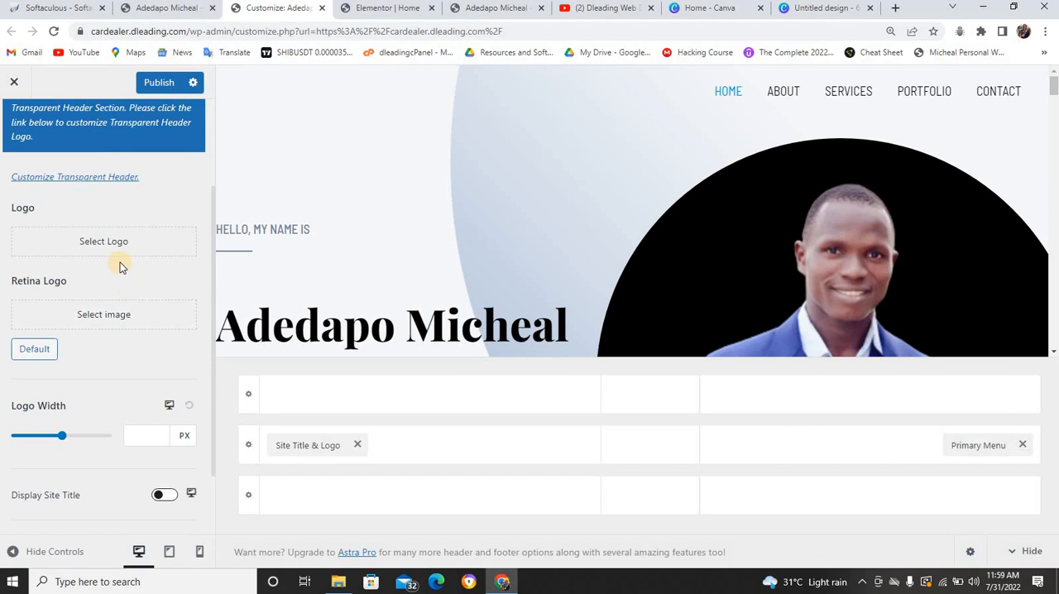
{"action": "scroll", "coordinate": [119, 262], "scroll_direction": "down", "scroll_amount": 1}
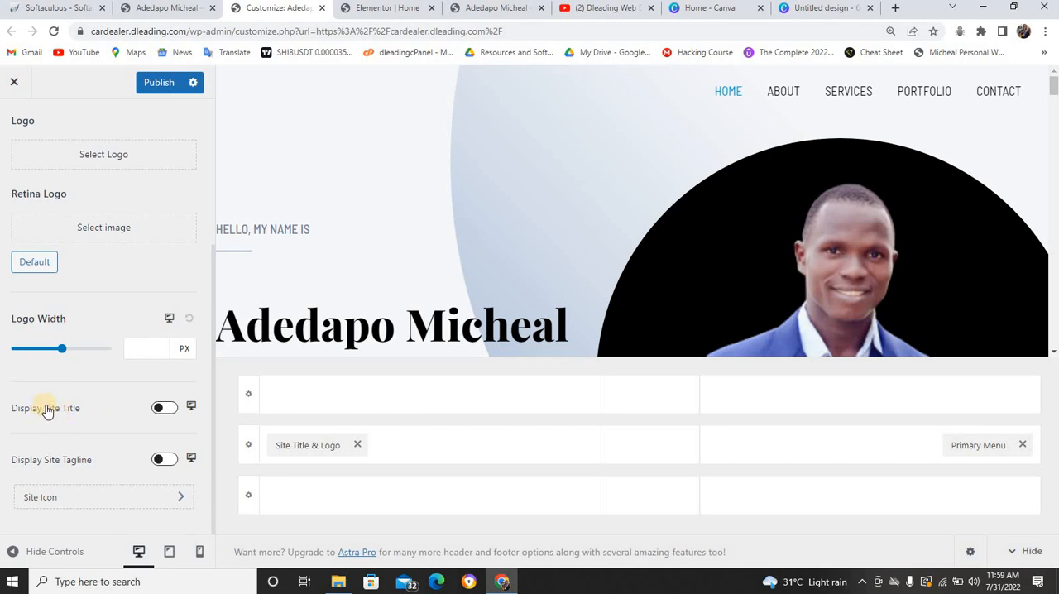
Enable the display of the site title in the header for desktop and tablet
{"action": "left_click", "coordinate": [163, 409]}
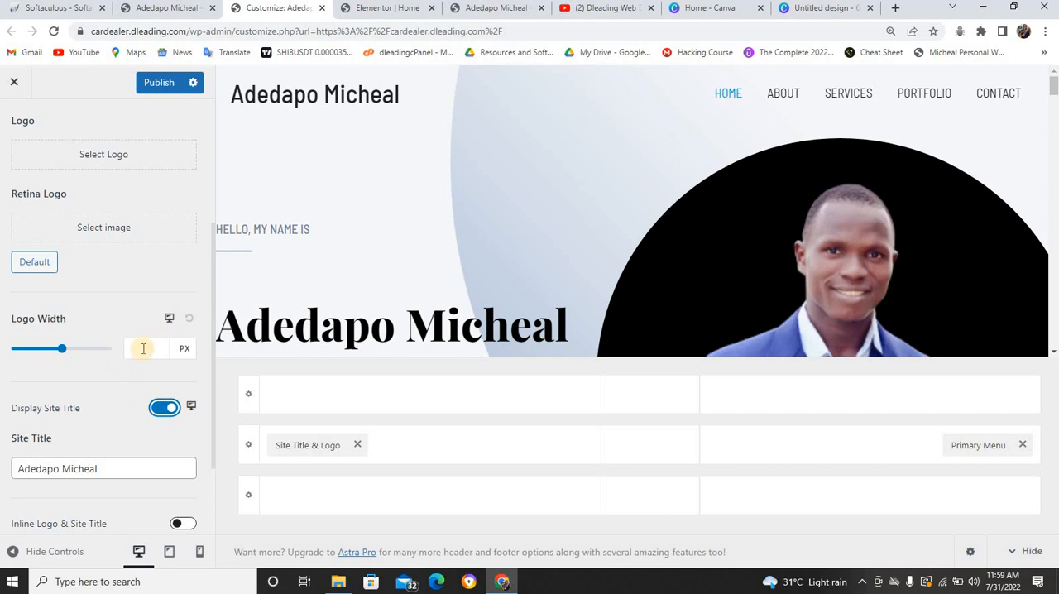
{"action": "scroll", "coordinate": [147, 300], "scroll_direction": "down", "scroll_amount": 2}
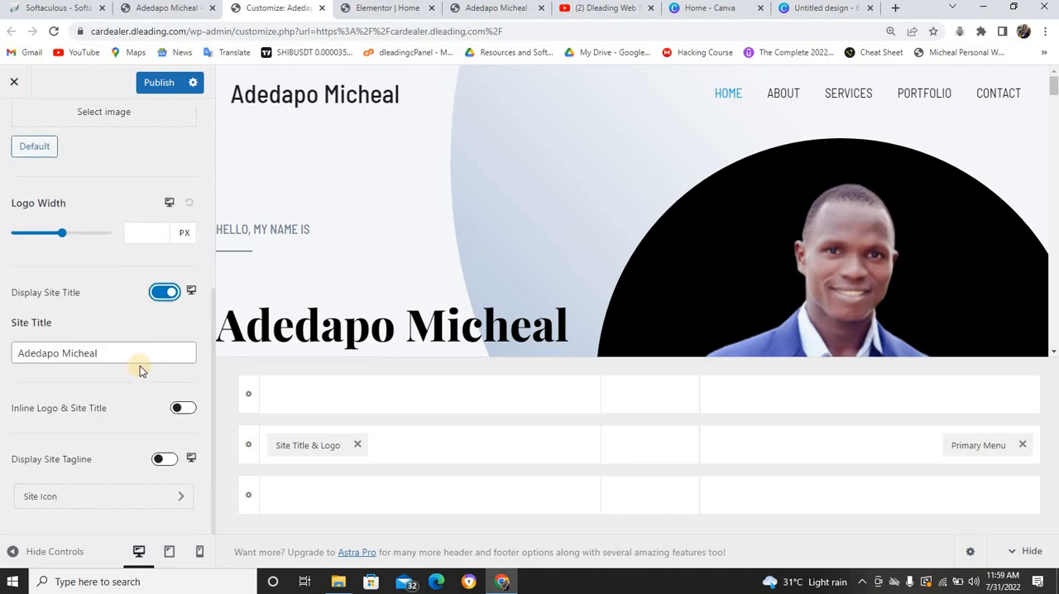
{"action": "left_click", "coordinate": [192, 291]}
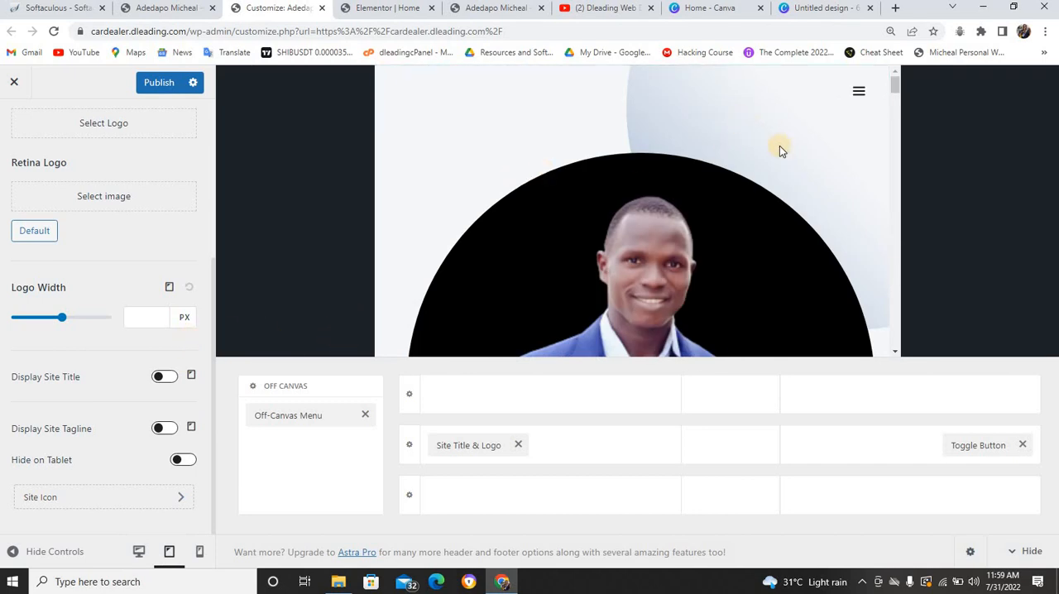
{"action": "left_click", "coordinate": [164, 377]}
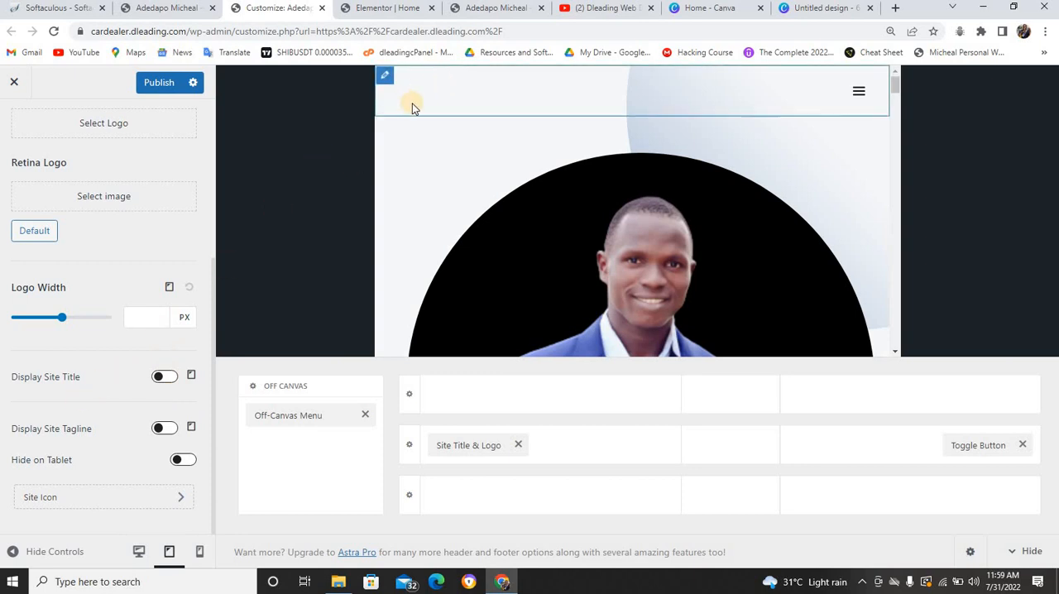
{"action": "left_click", "coordinate": [165, 377]}
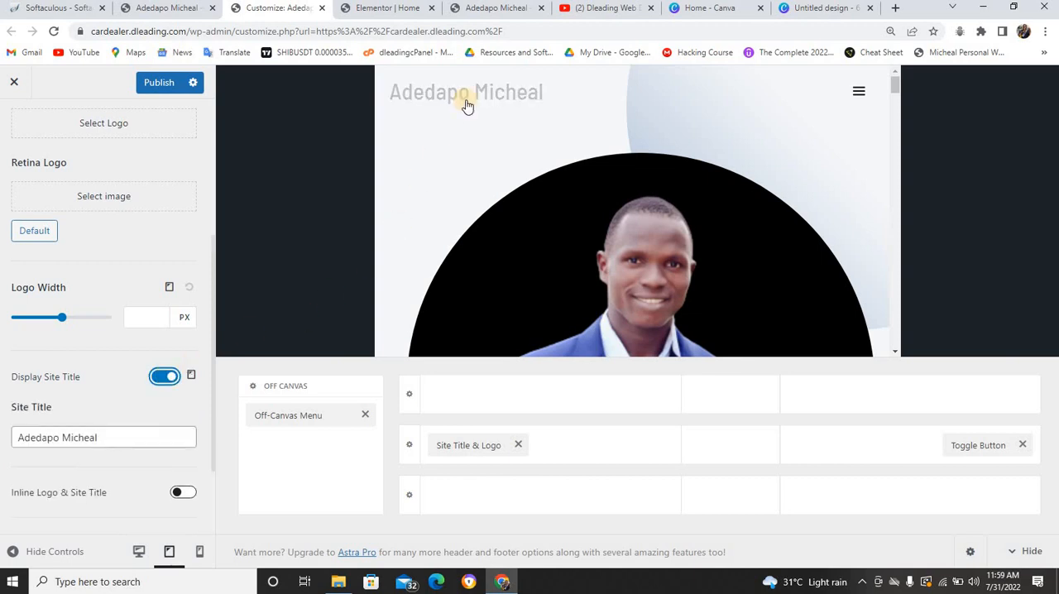
Enable the site title display for mobile, return to the desktop view and publish the changes
{"action": "left_click", "coordinate": [189, 376]}
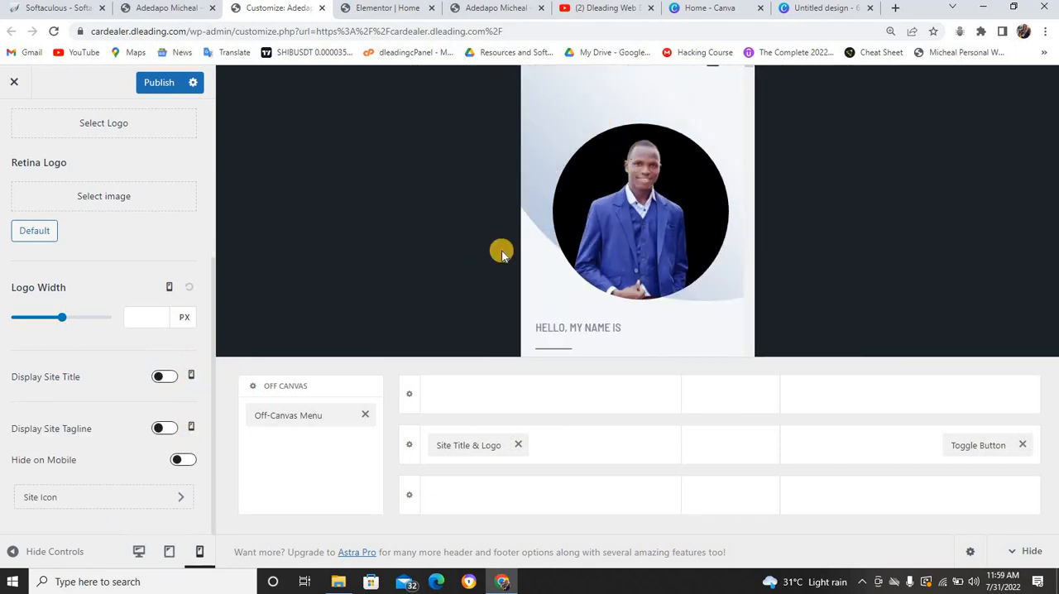
{"action": "left_click", "coordinate": [163, 377]}
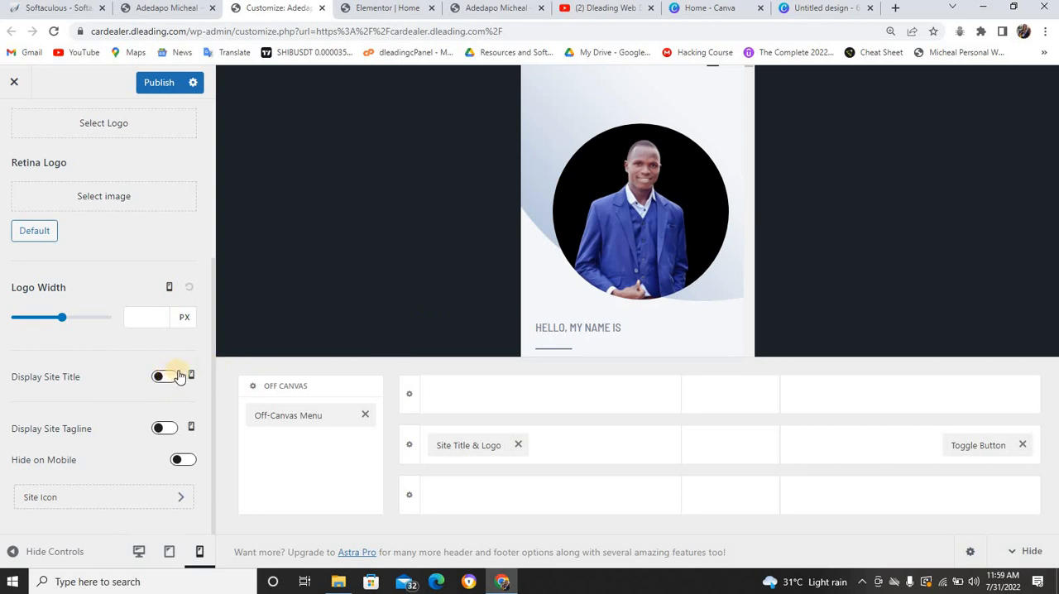
{"action": "left_click", "coordinate": [173, 379]}
{"action": "left_click", "coordinate": [170, 378]}
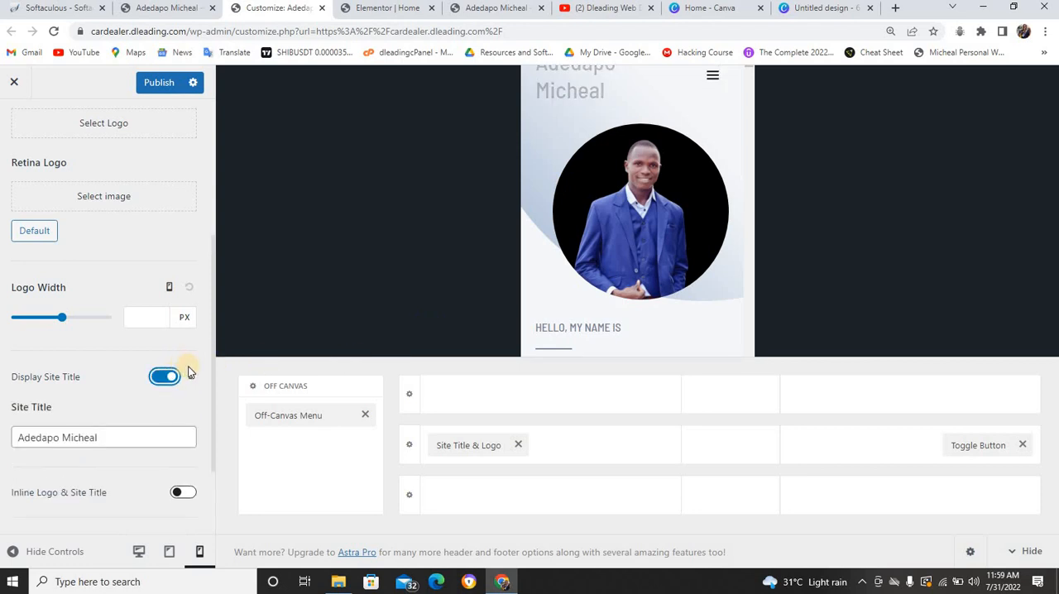
{"action": "left_click", "coordinate": [190, 377]}
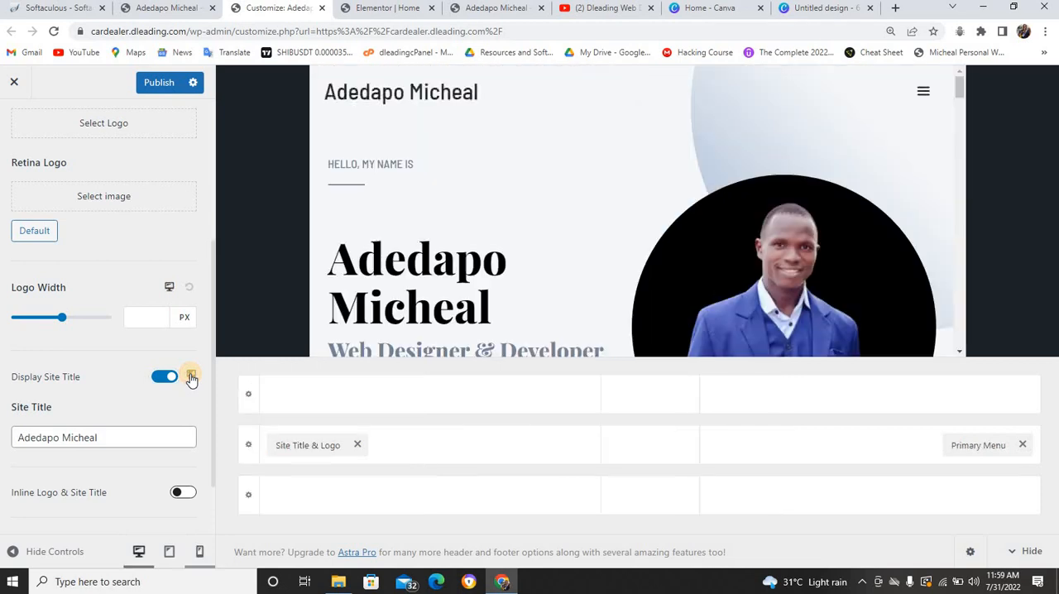
{"action": "left_click", "coordinate": [190, 377]}
{"action": "left_click", "coordinate": [155, 80]}
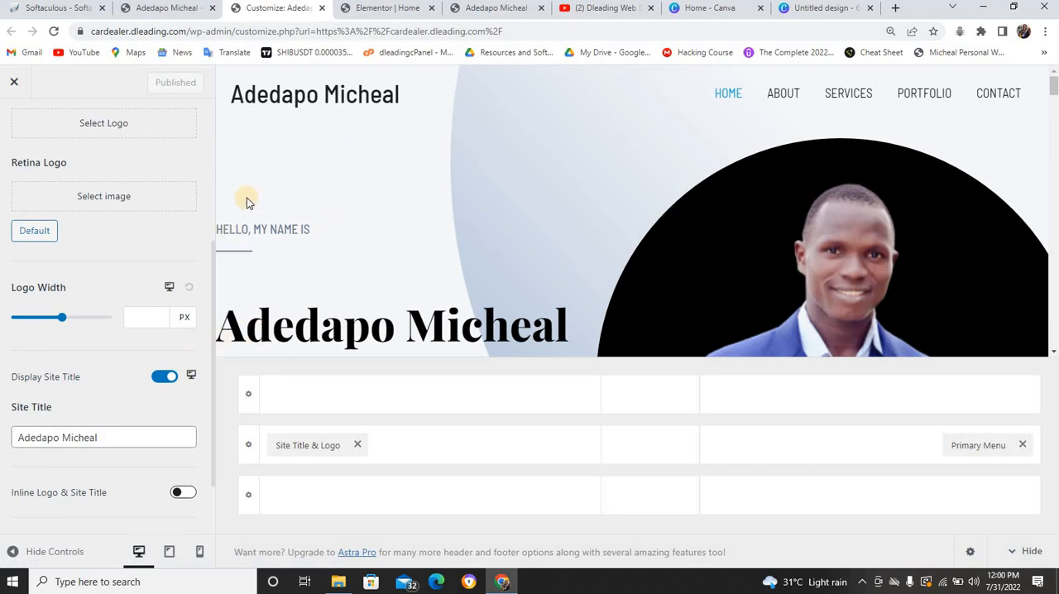
Set the logo width for mobile to 200 px and publish the change
{"action": "left_click", "coordinate": [192, 375]}
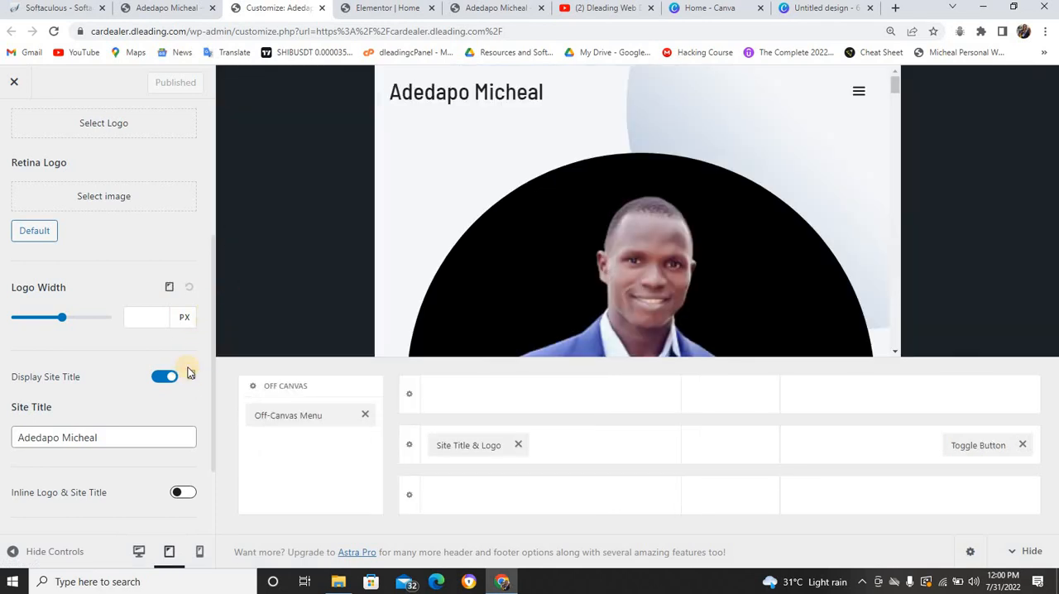
{"action": "left_click", "coordinate": [191, 376]}
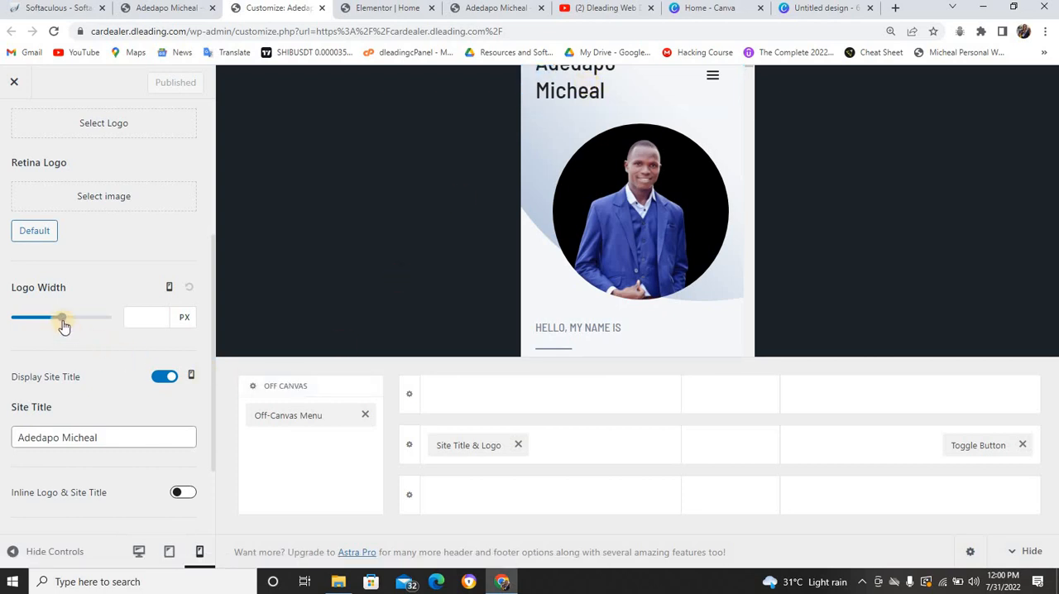
{"action": "left_click_drag", "start_coordinate": [62, 321], "coordinate": [42, 321]}
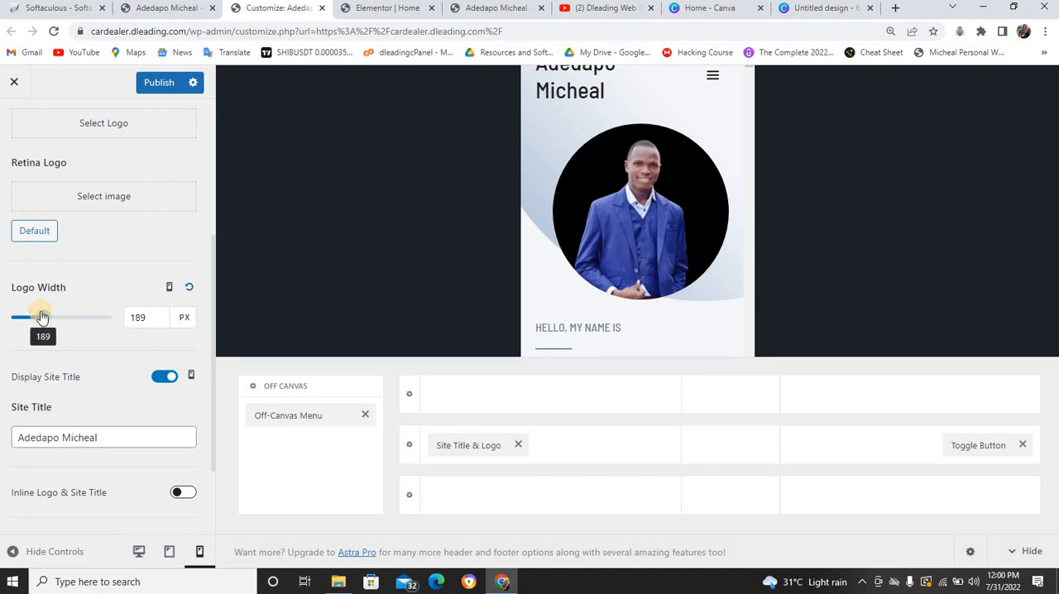
{"action": "left_click", "coordinate": [153, 317]}
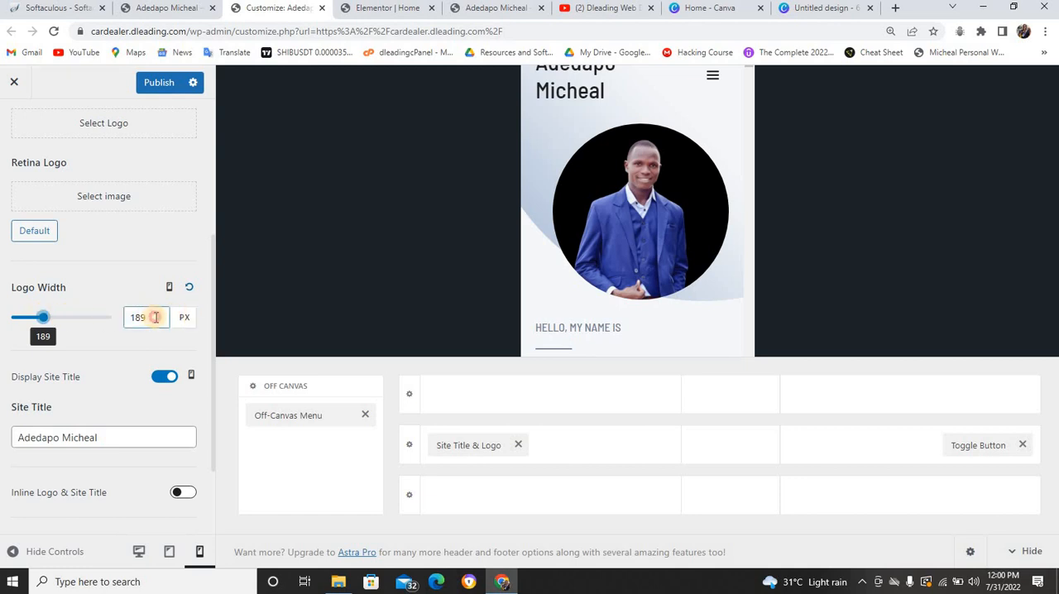
{"action": "left_click_drag", "start_coordinate": [154, 317], "coordinate": [136, 317]}
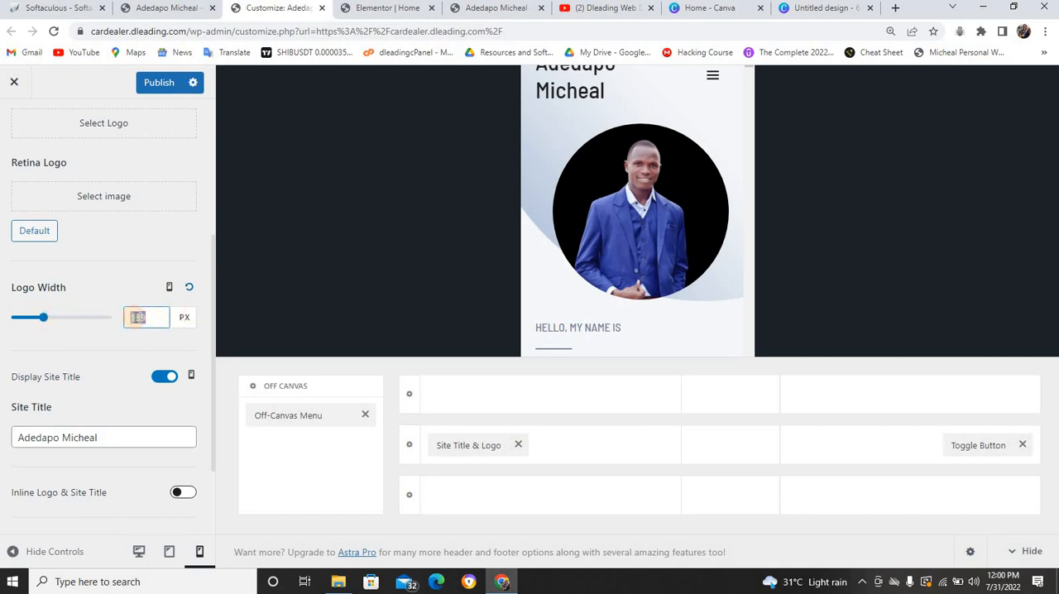
{"action": "type", "text": "200"}
{"action": "left_click", "coordinate": [151, 82]}
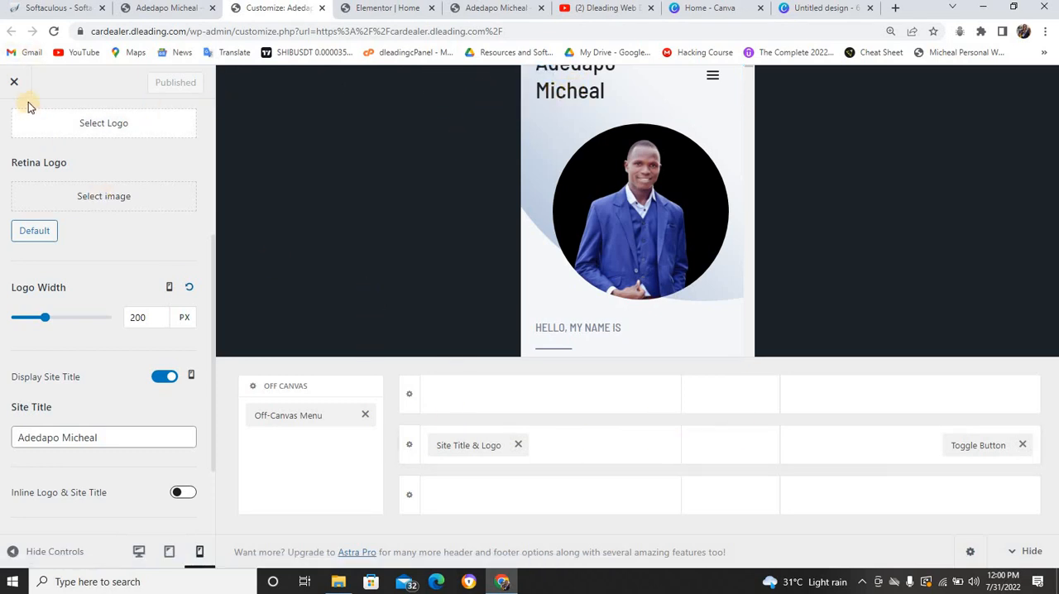
Return to the desktop preview and open the Custom HTML block of the footer's "Get in touch" widget
{"action": "left_click", "coordinate": [190, 375]}
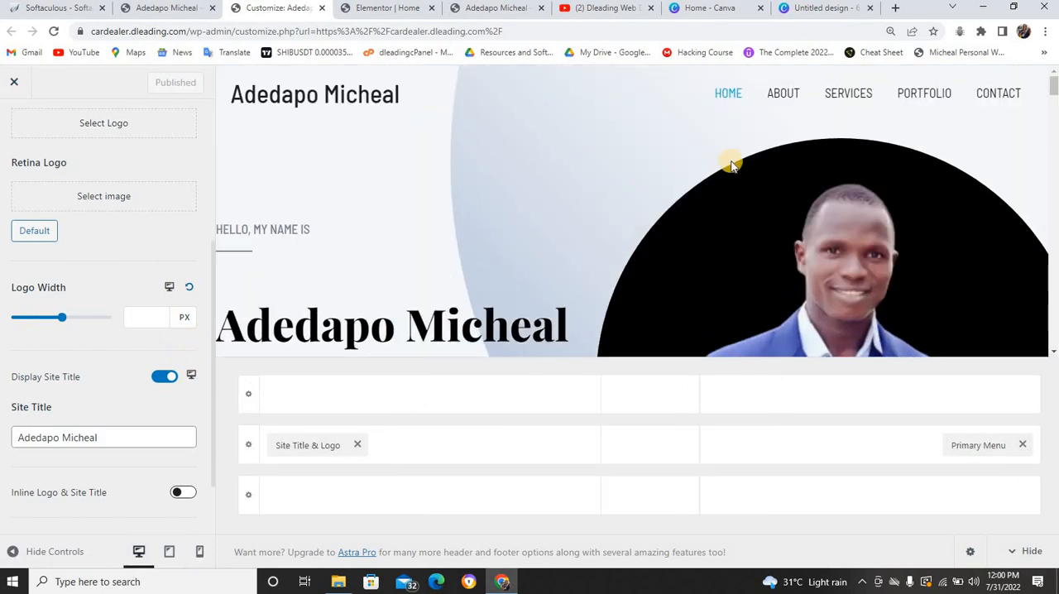
{"action": "scroll", "coordinate": [864, 221], "scroll_direction": "down", "scroll_amount": 2}
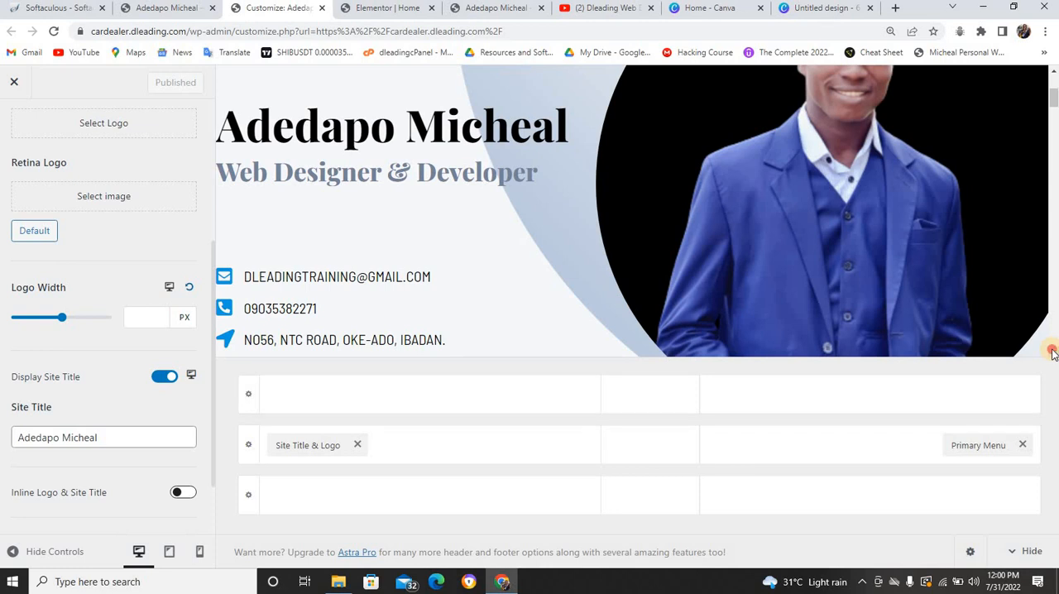
{"action": "left_click", "coordinate": [1054, 352]}
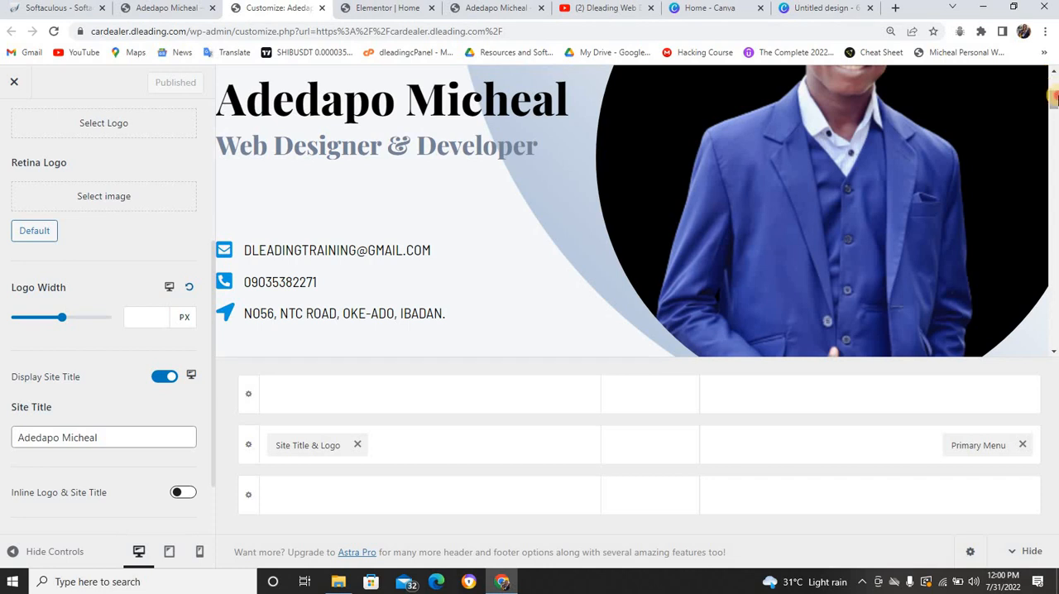
{"action": "left_click_drag", "start_coordinate": [1053, 98], "coordinate": [920, 335]}
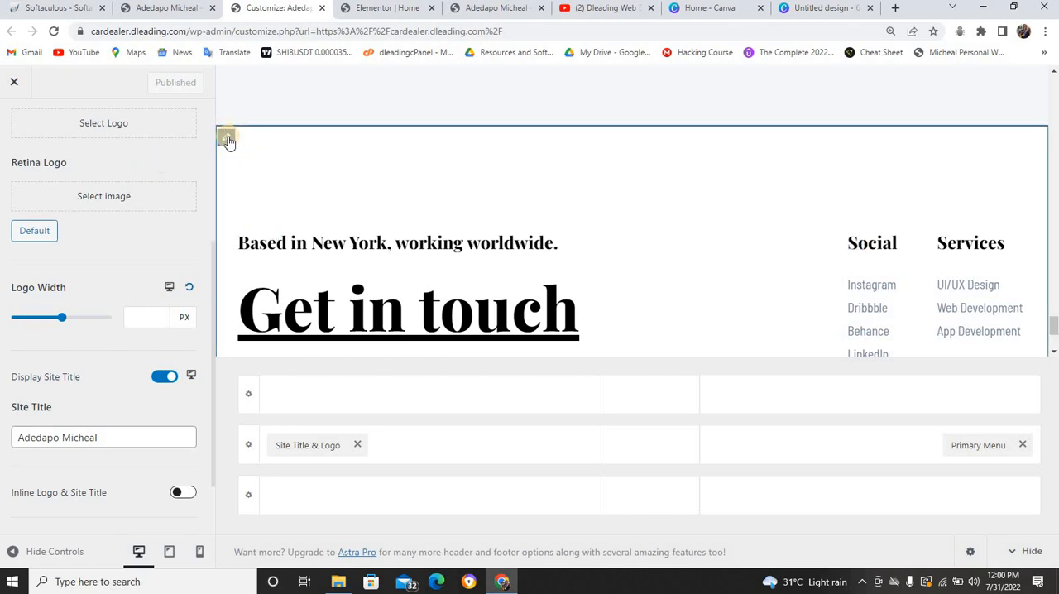
{"action": "left_click", "coordinate": [229, 142]}
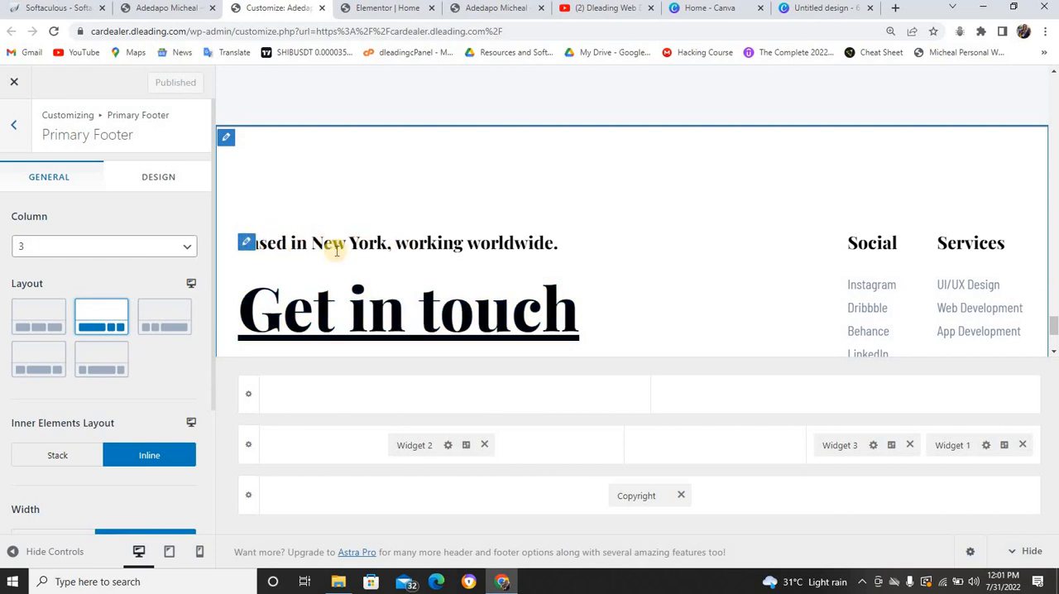
{"action": "left_click", "coordinate": [248, 243]}
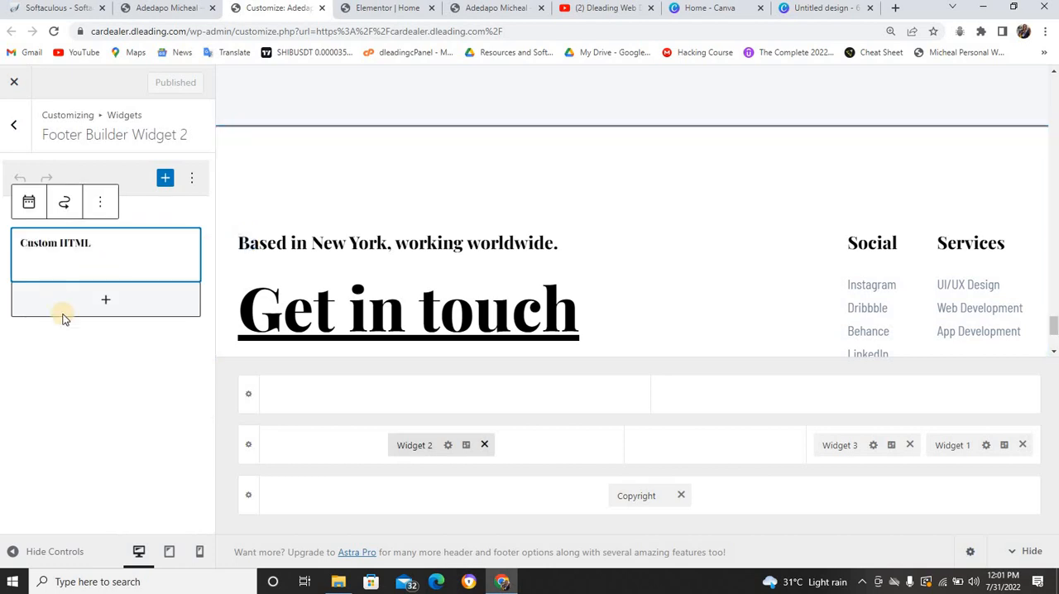
{"action": "left_click", "coordinate": [94, 309]}
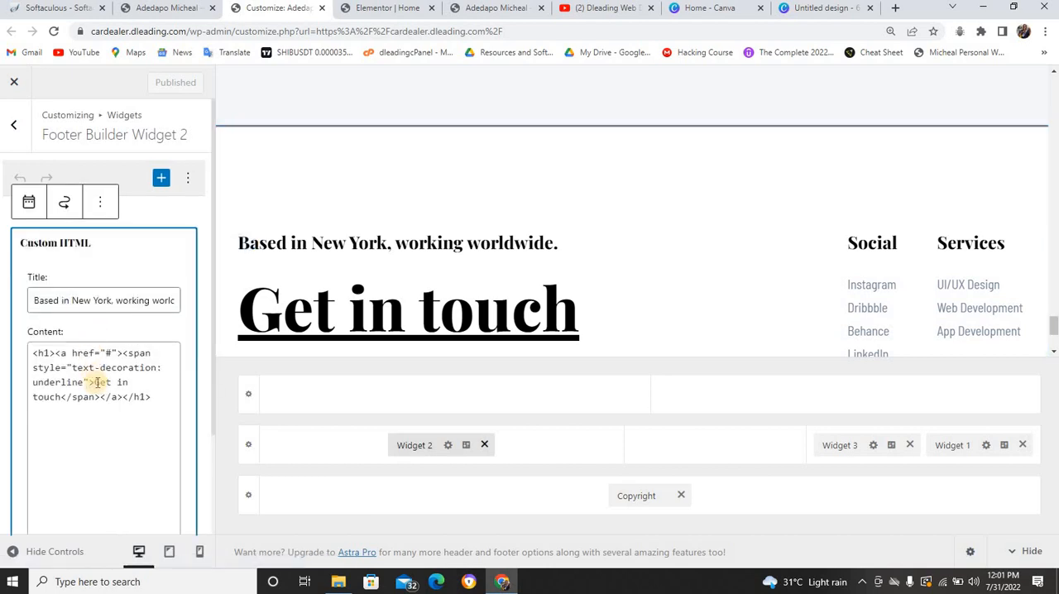
Replace New York with Ibadan in the footer widget's title so it reads "Based in Ibadan, working worldwide."
{"action": "left_click", "coordinate": [78, 301]}
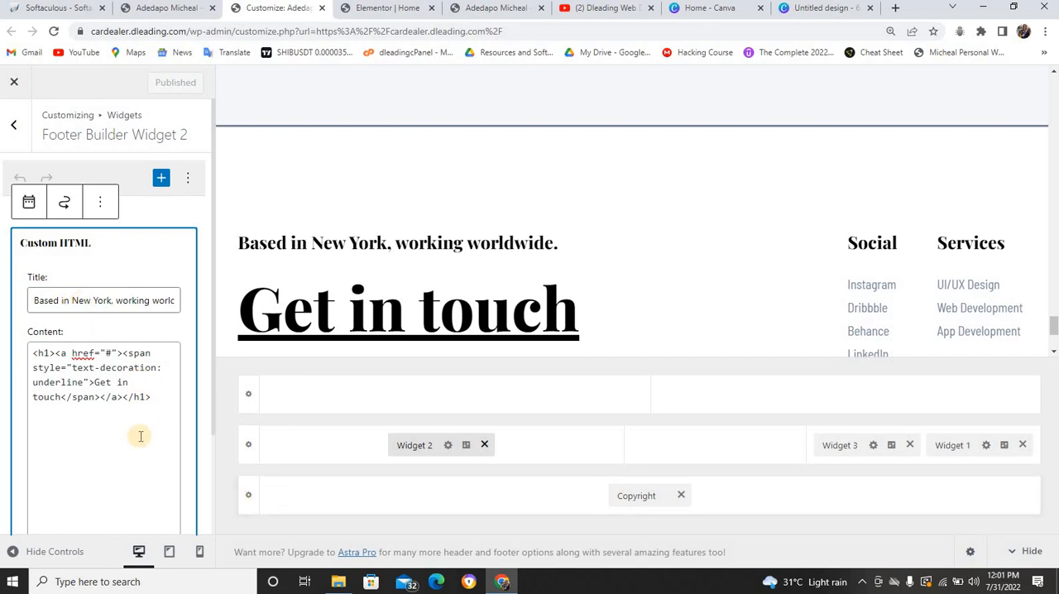
{"action": "left_click", "coordinate": [73, 298]}
{"action": "left_click_drag", "start_coordinate": [73, 299], "coordinate": [110, 300]}
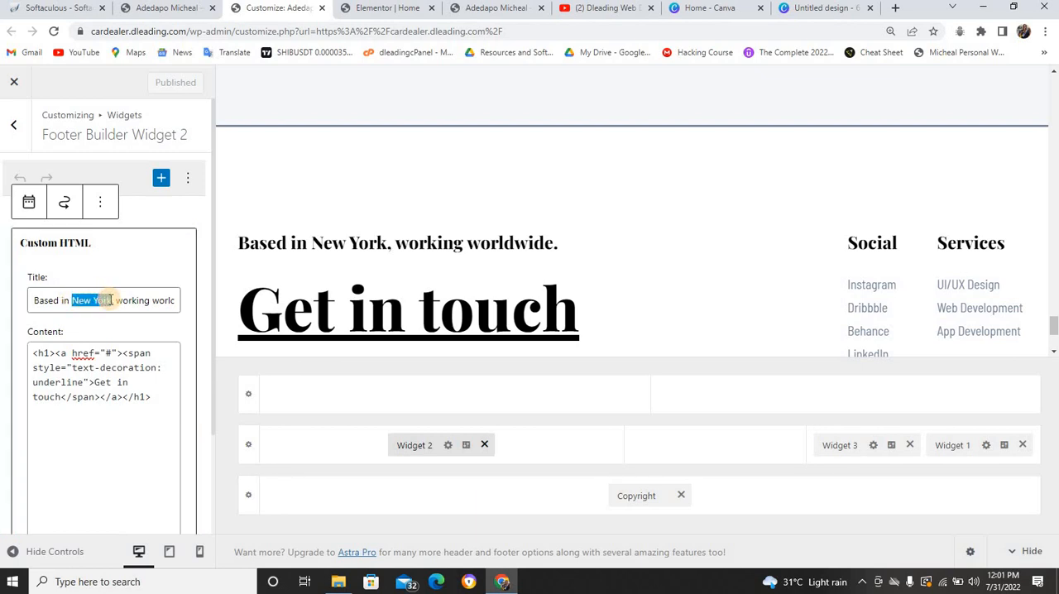
{"action": "key", "text": "BackSpace"}
{"action": "type", "text": "Ibada"}
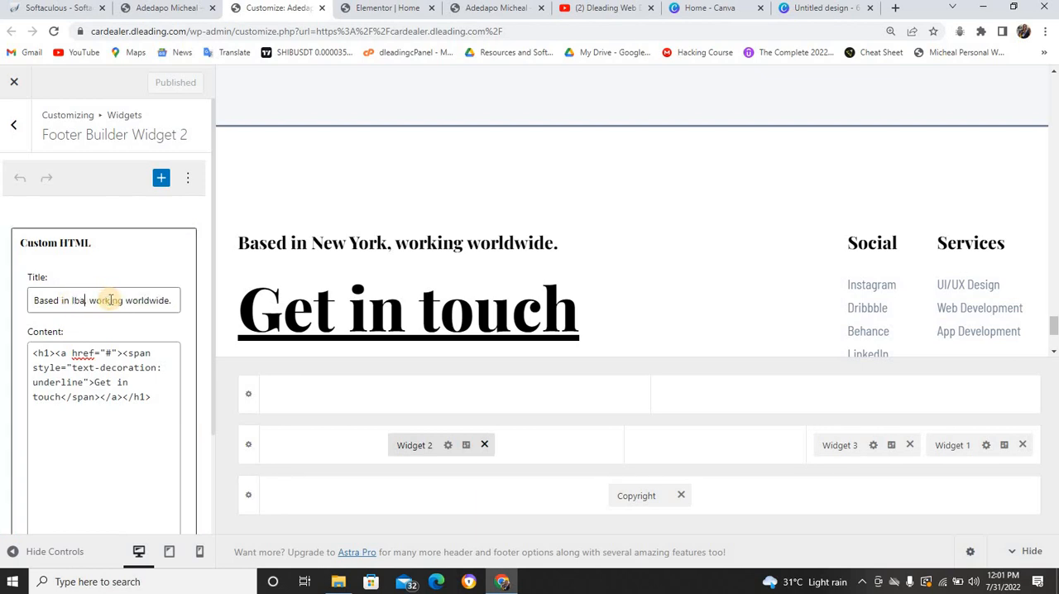
{"action": "type", "text": "n,"}
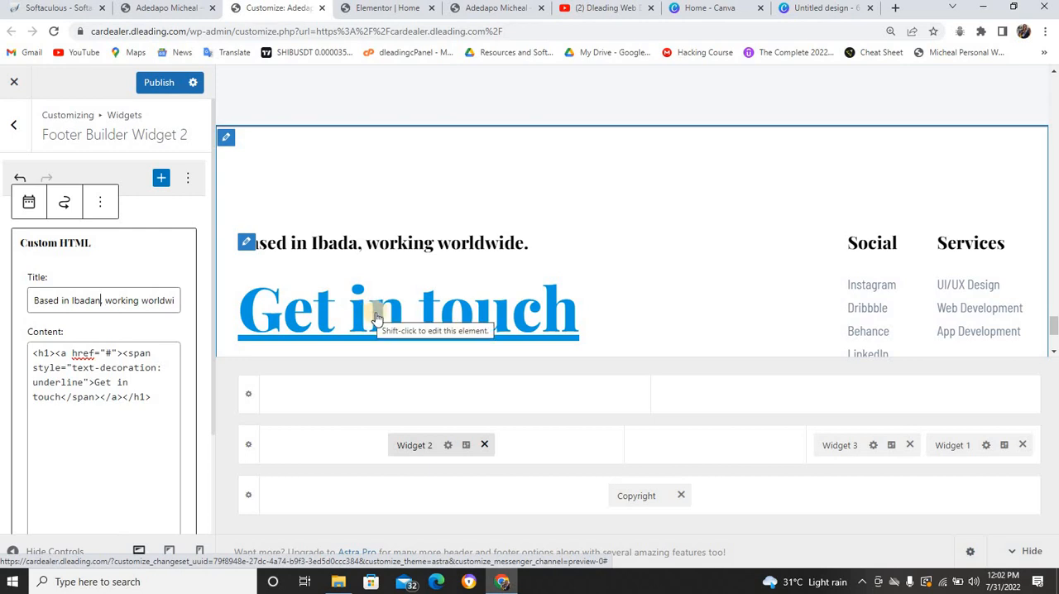
Set the "Get in touch" link's href to a wa.me/ address with the contact's international phone number
{"action": "left_click", "coordinate": [106, 353]}
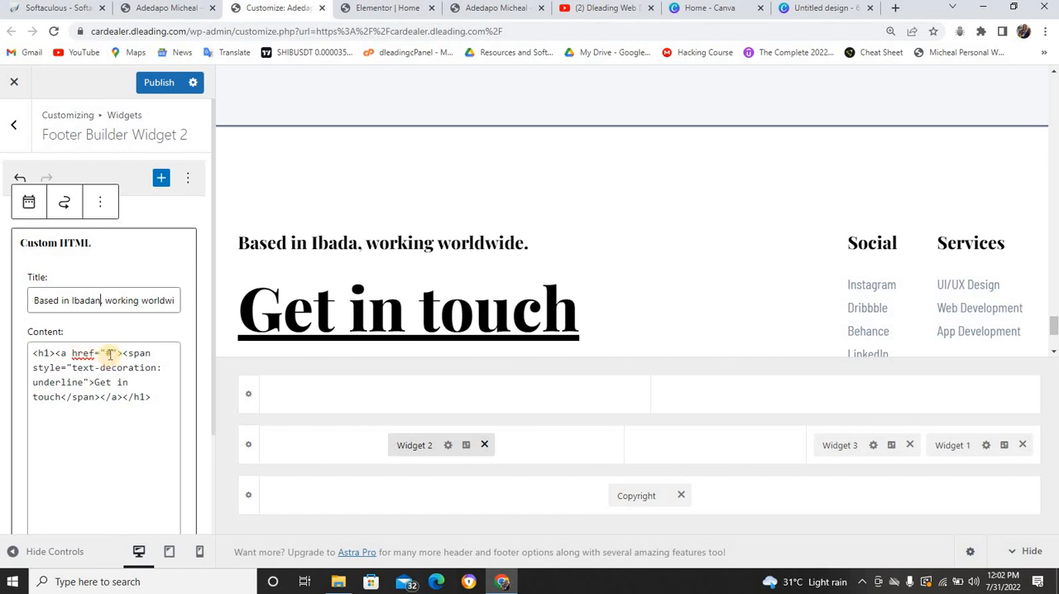
{"action": "type", "text": "#"}
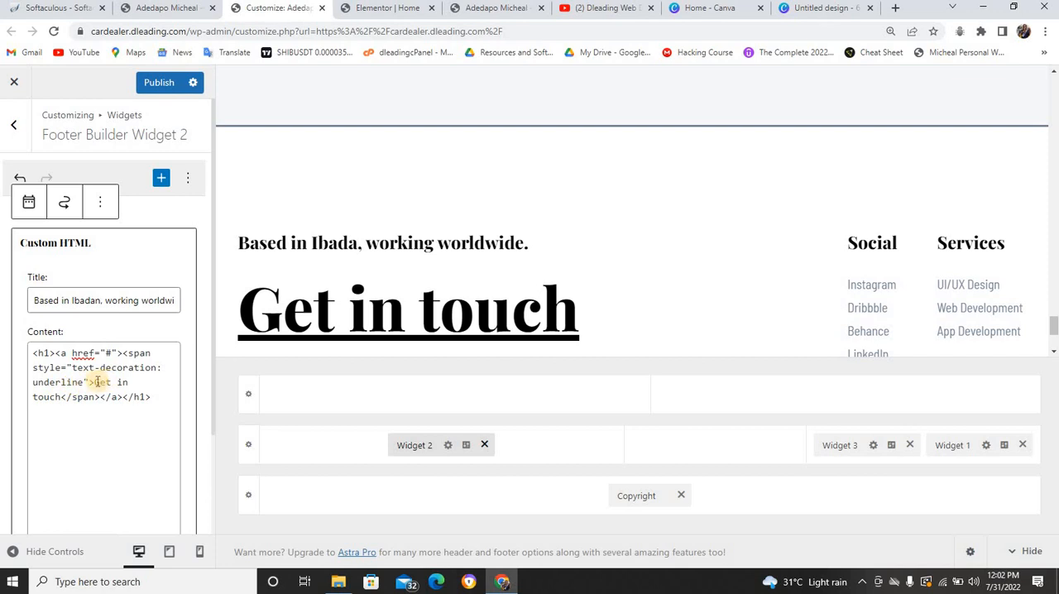
{"action": "left_click_drag", "start_coordinate": [95, 381], "coordinate": [63, 397]}
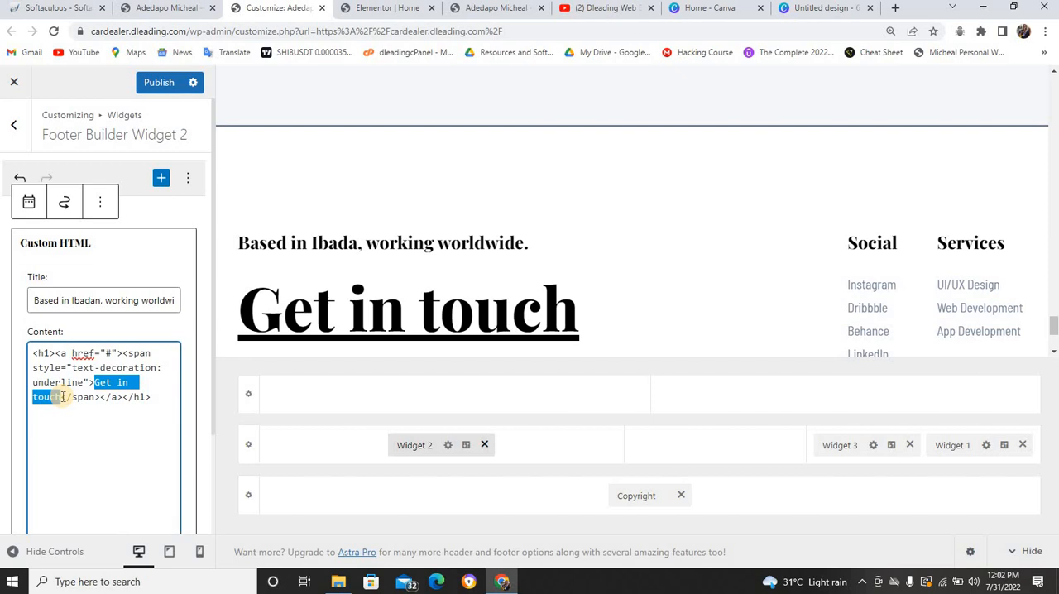
{"action": "left_click", "coordinate": [107, 353]}
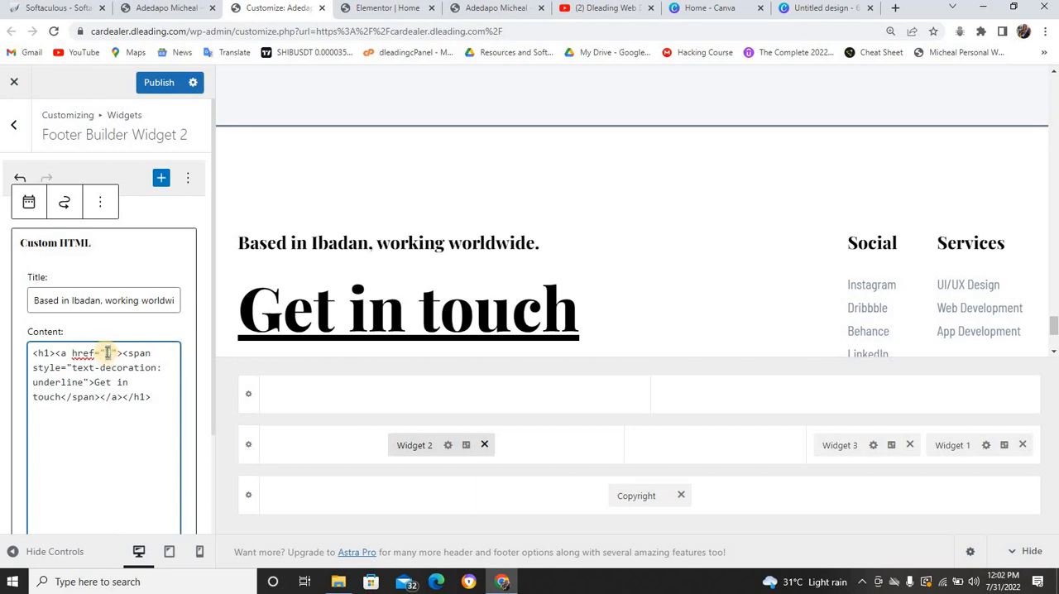
{"action": "type", "text": "wa"}
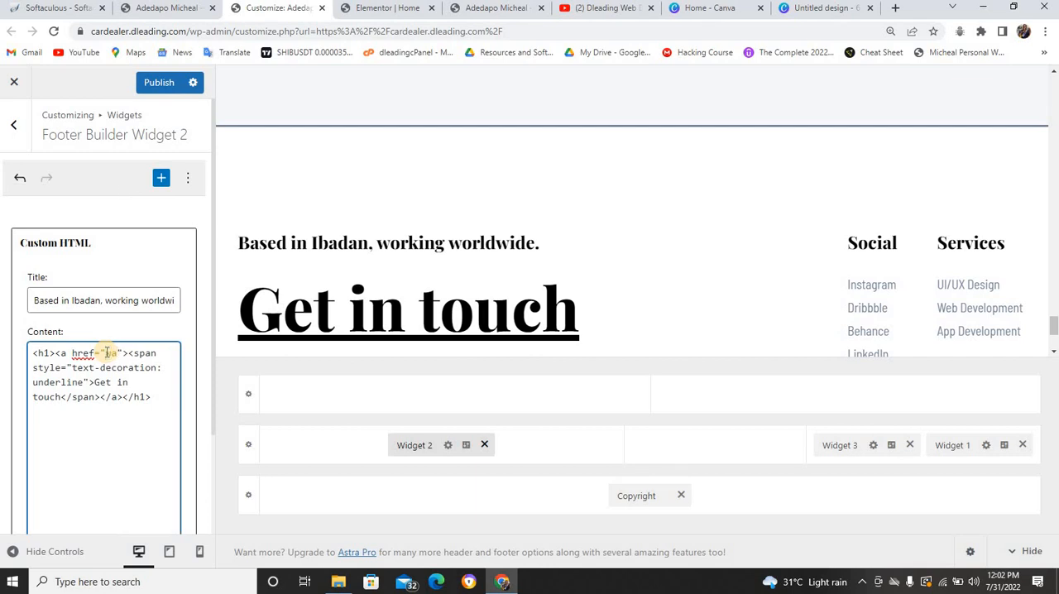
{"action": "type", "text": ".me/"}
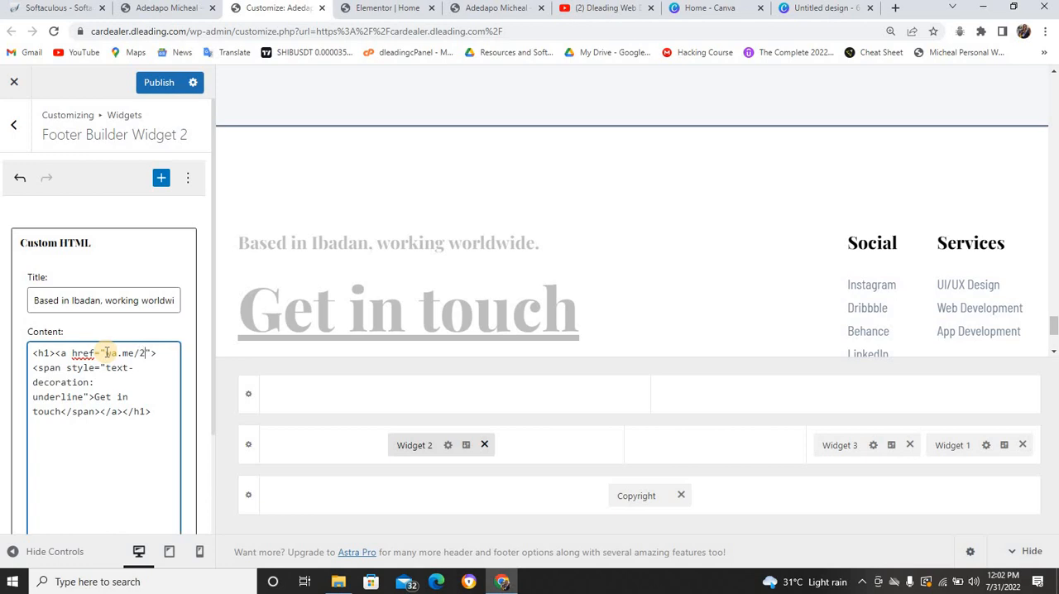
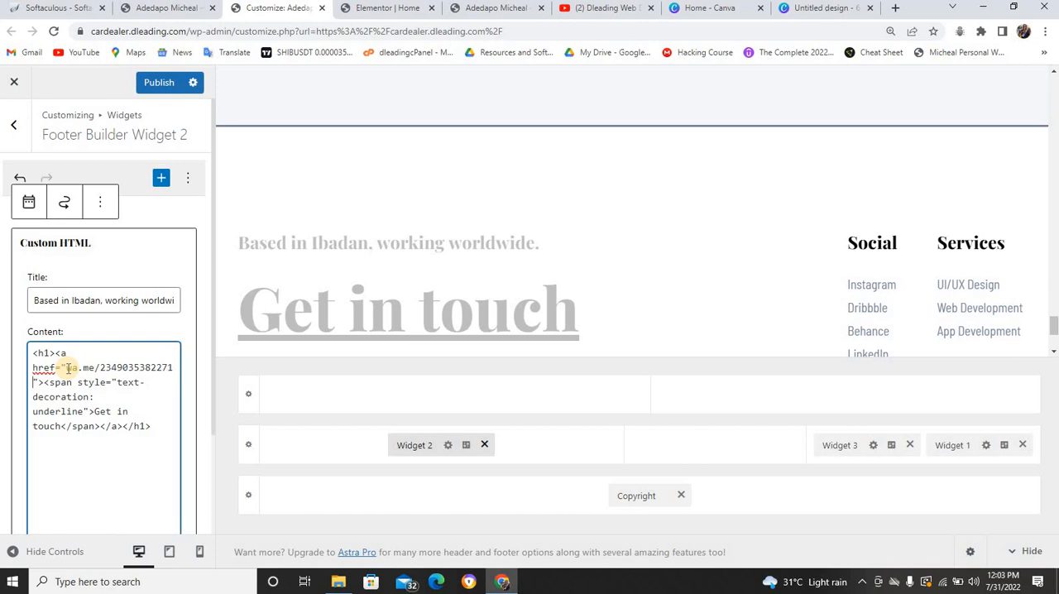
Replace the wa.me/ address in the "Get in touch" link's href with a tel: link containing the contact's phone number
{"action": "left_click_drag", "start_coordinate": [66, 367], "coordinate": [172, 366]}
{"action": "type", "text": "tel"}
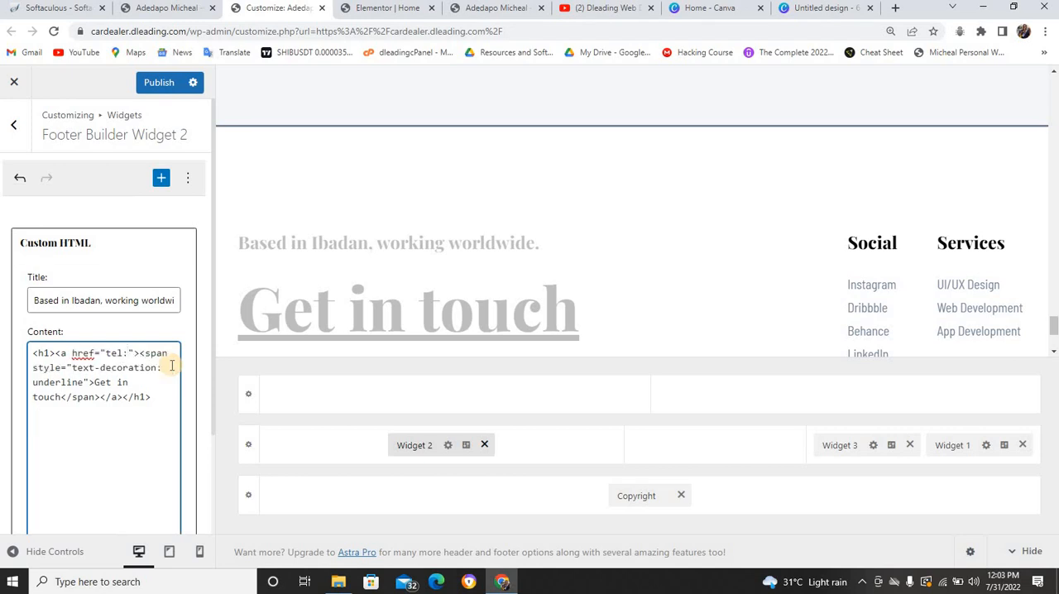
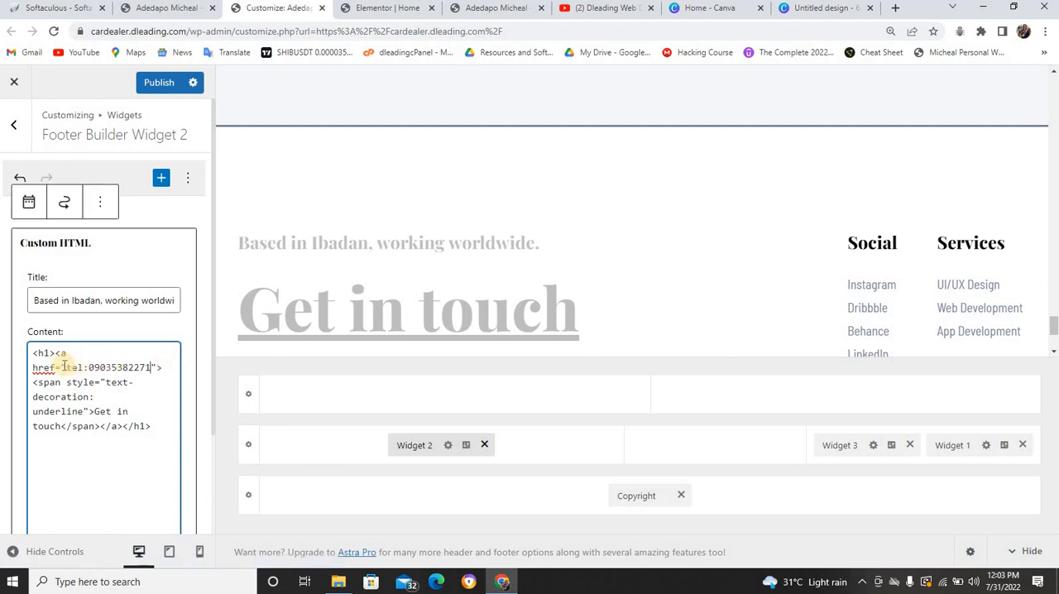
{"action": "left_click_drag", "start_coordinate": [67, 367], "coordinate": [149, 362]}
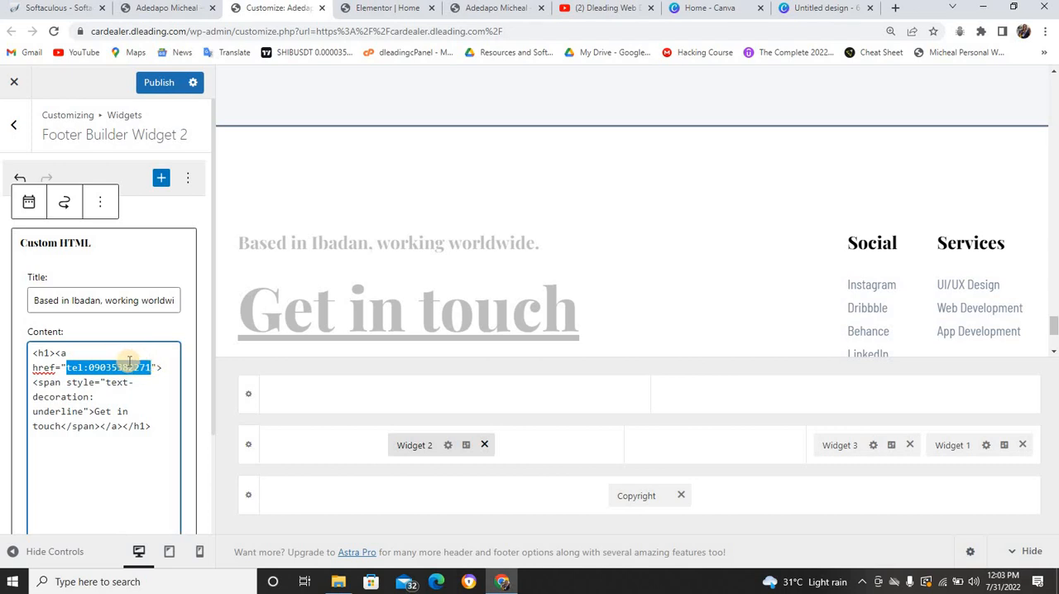
{"action": "left_click", "coordinate": [130, 362]}
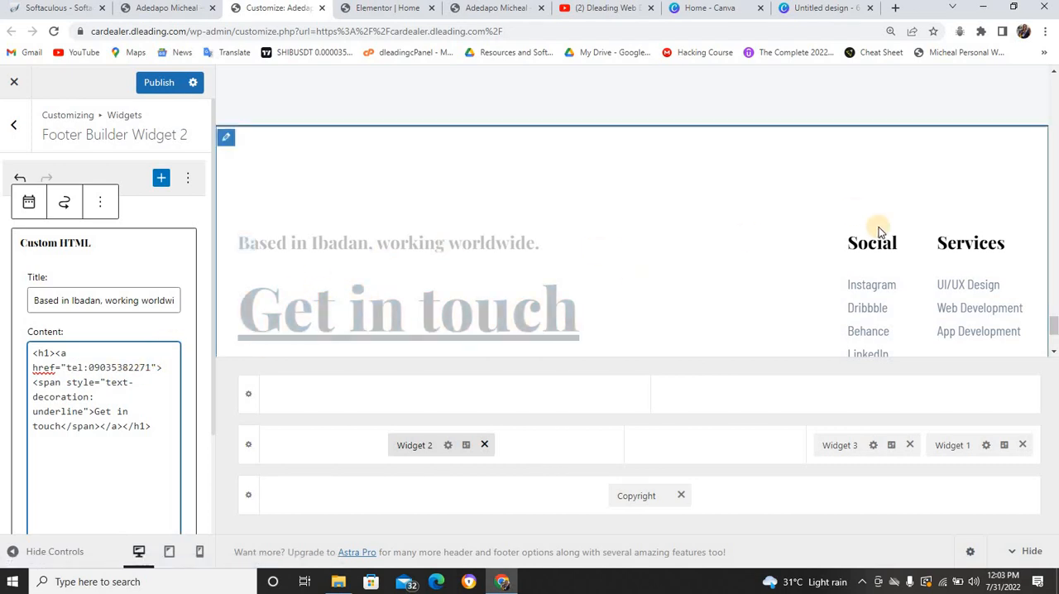
Open the footer's Social menu for editing and clear the URL of its Instagram item
{"action": "left_click", "coordinate": [857, 244]}
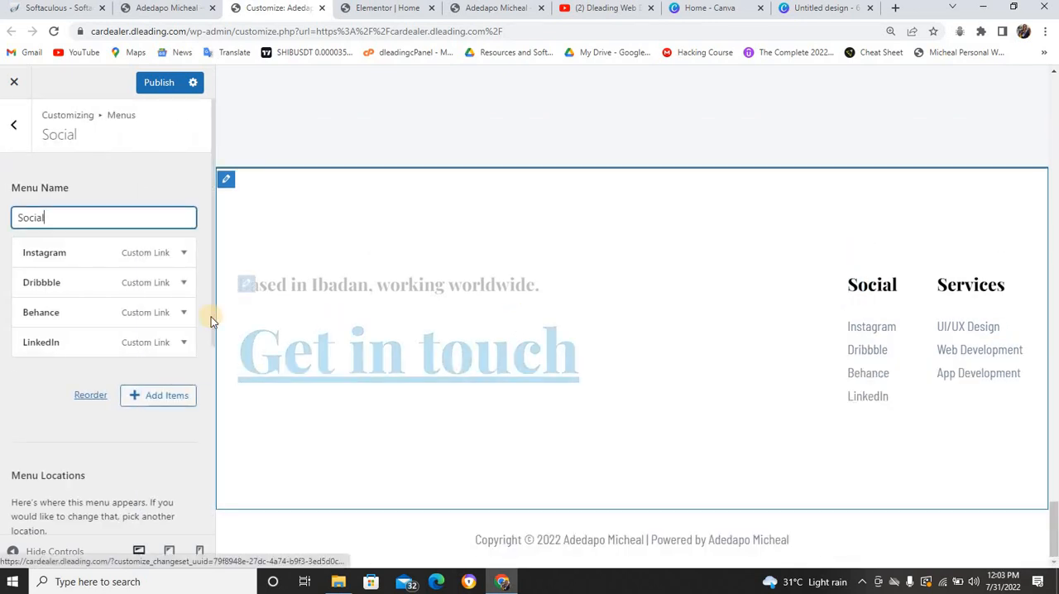
{"action": "left_click", "coordinate": [105, 257]}
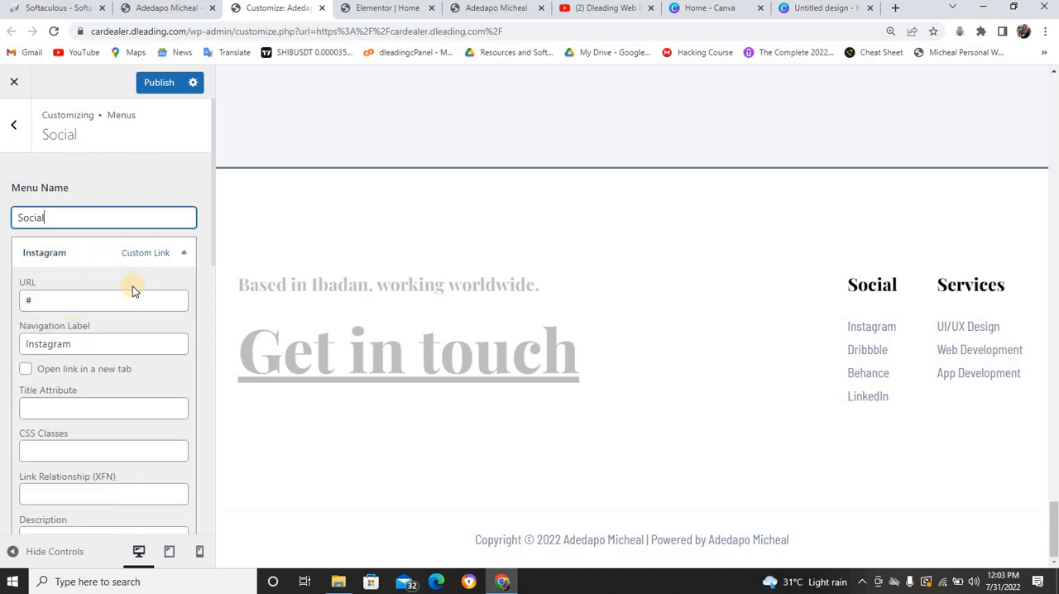
{"action": "left_click", "coordinate": [95, 301]}
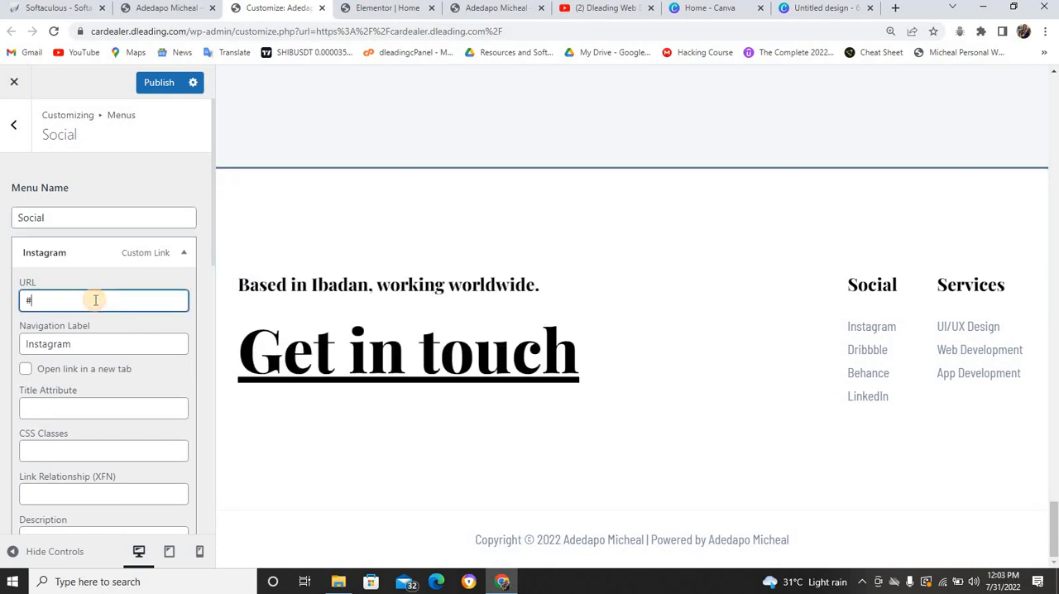
{"action": "key", "text": "BackSpace"}
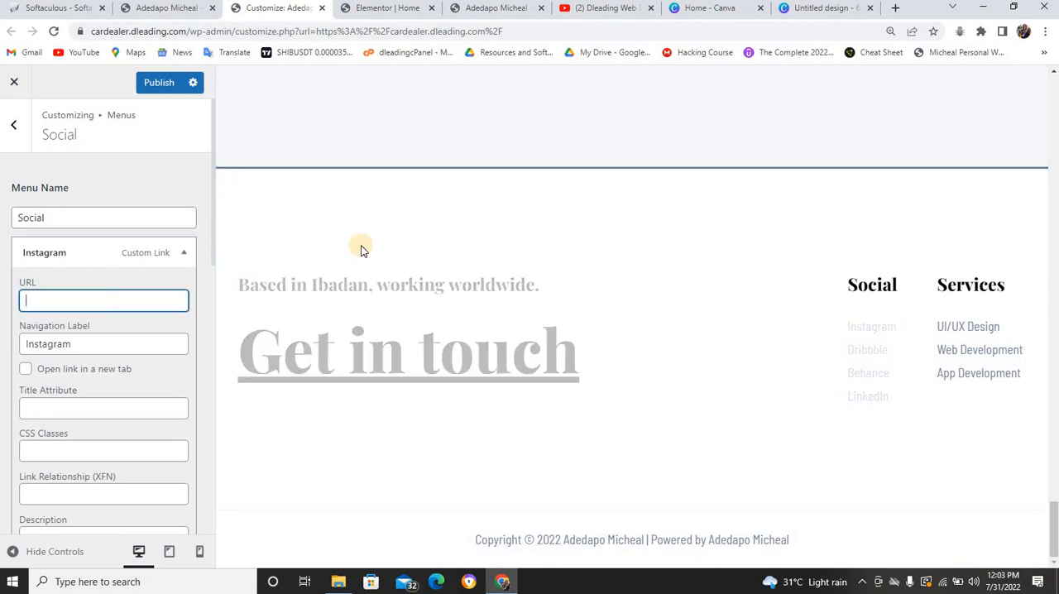
{"action": "left_click_drag", "start_coordinate": [845, 286], "coordinate": [865, 288]}
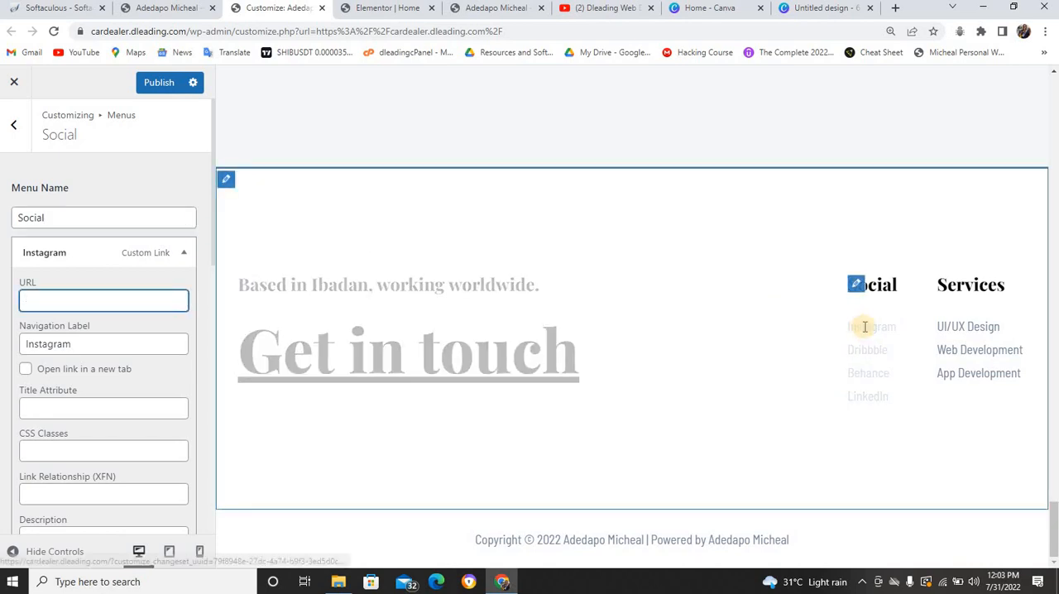
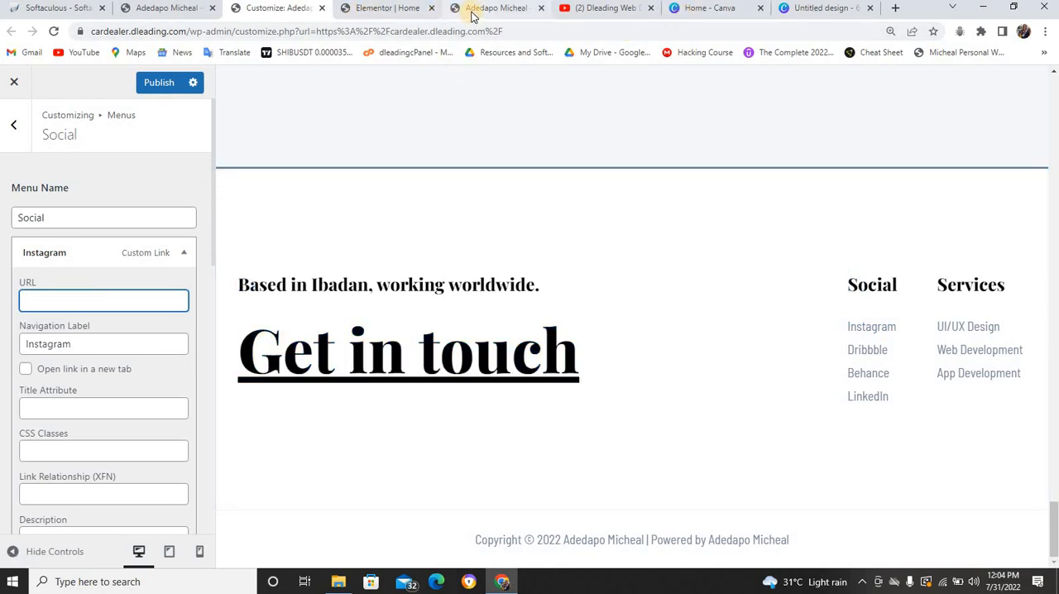
Copy the address of the Facebook link in the footer of the cv.dleading.com site and return to the site customizer
{"action": "left_click", "coordinate": [497, 8]}
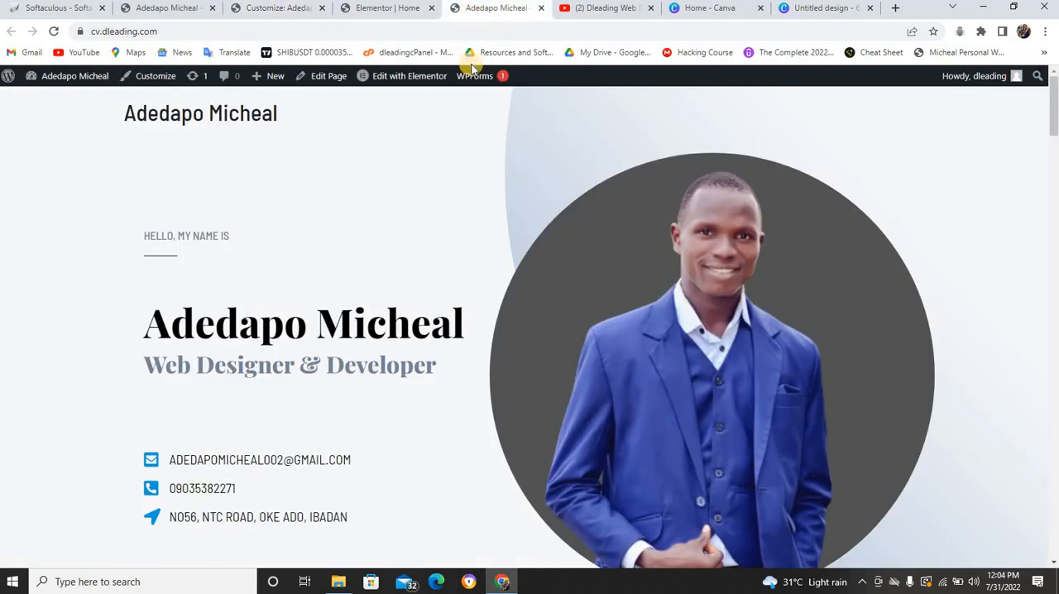
{"action": "scroll", "coordinate": [475, 106], "scroll_direction": "down", "scroll_amount": 10}
{"action": "scroll", "coordinate": [468, 117], "scroll_direction": "down", "scroll_amount": 20}
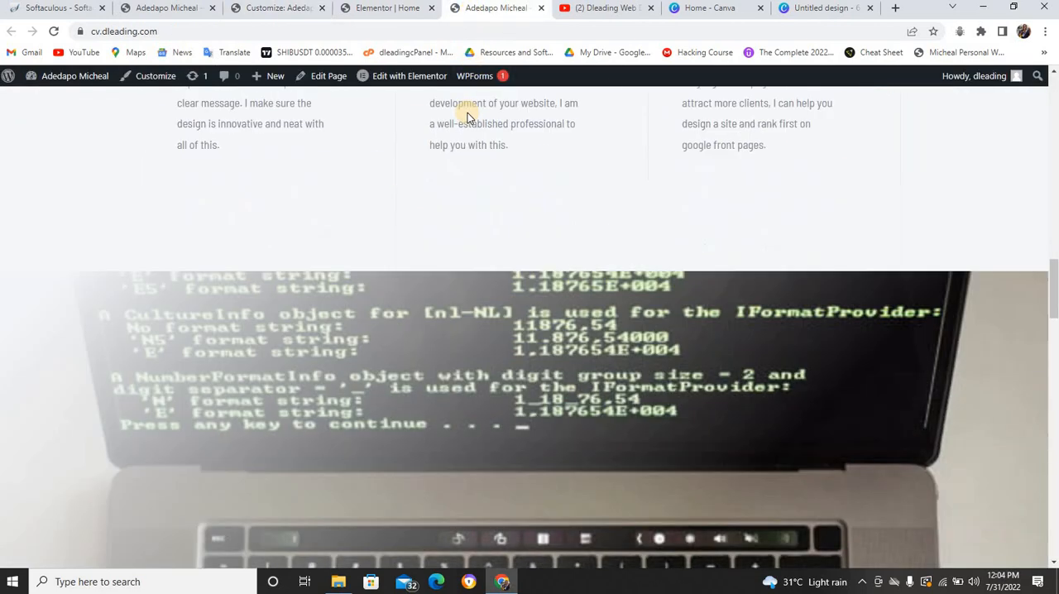
{"action": "scroll", "coordinate": [458, 128], "scroll_direction": "down", "scroll_amount": 10}
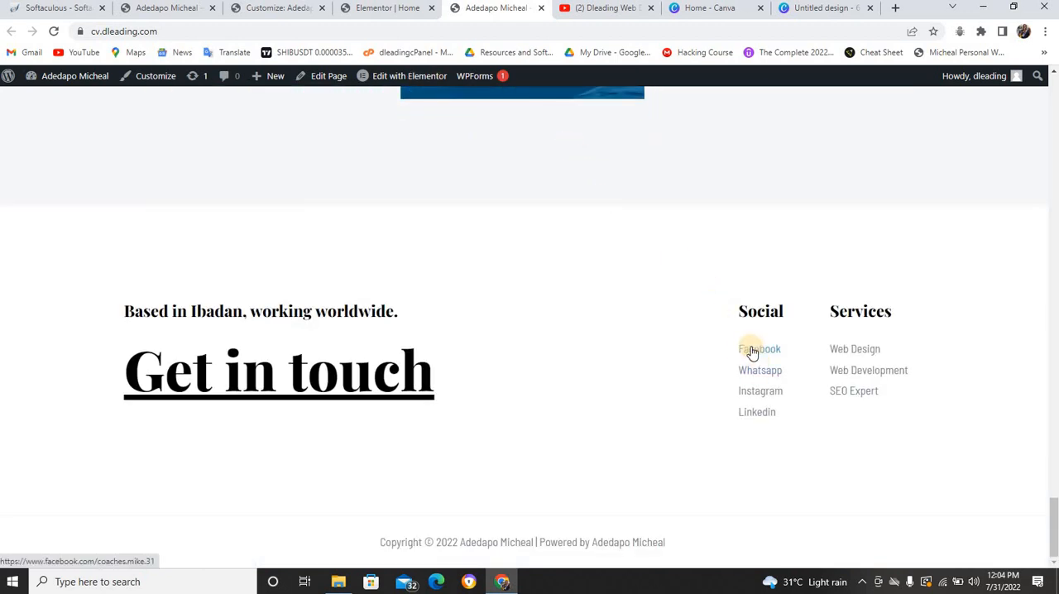
{"action": "right_click", "coordinate": [753, 354]}
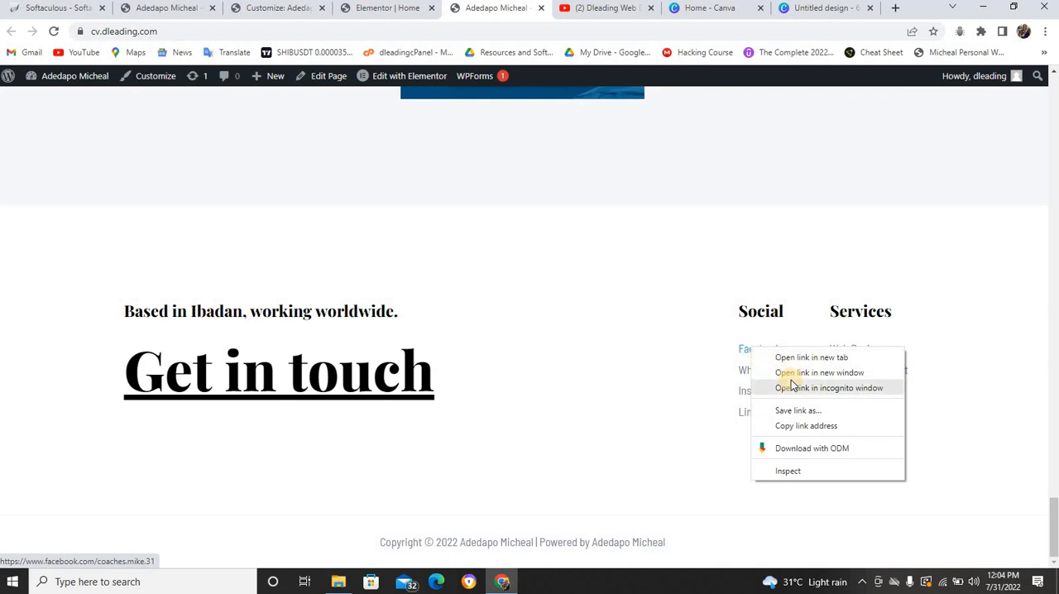
{"action": "left_click", "coordinate": [800, 426]}
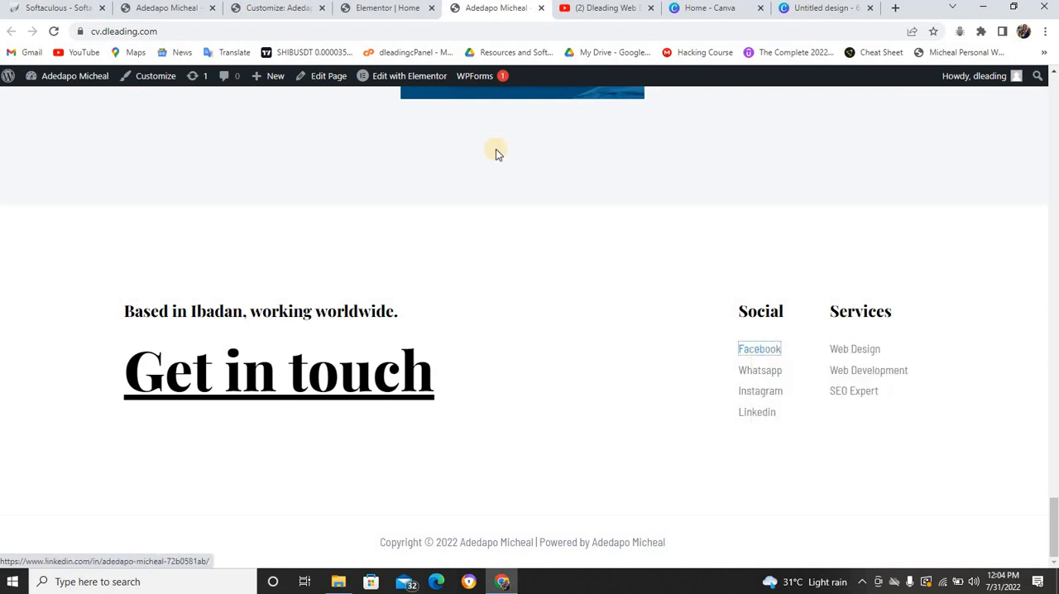
{"action": "left_click", "coordinate": [378, 8]}
{"action": "left_click", "coordinate": [293, 8]}
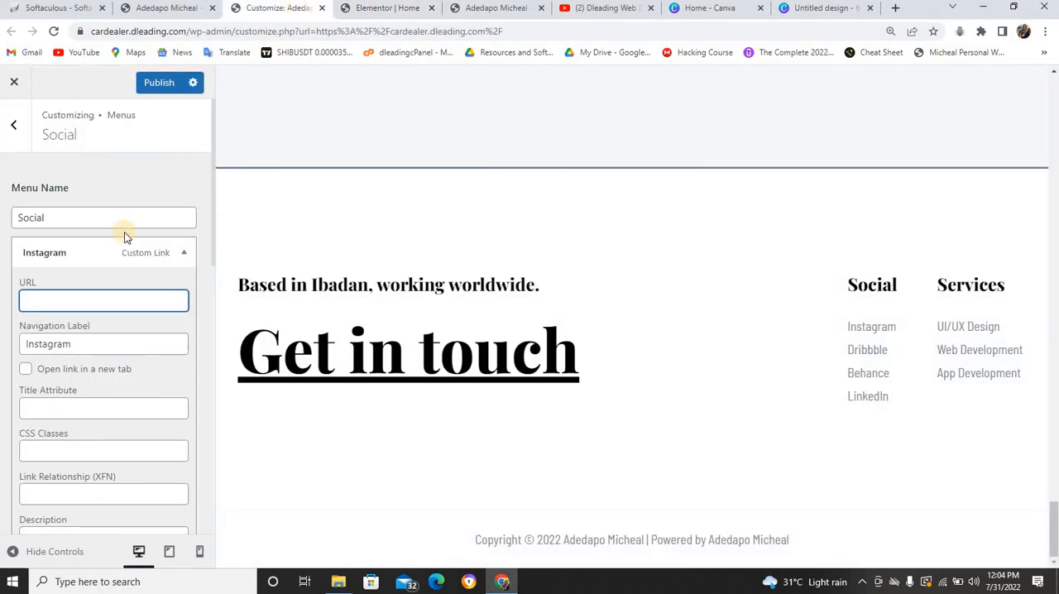
Rename the Social menu's Instagram item to "Facebook" in its navigation label
{"action": "left_click", "coordinate": [184, 257]}
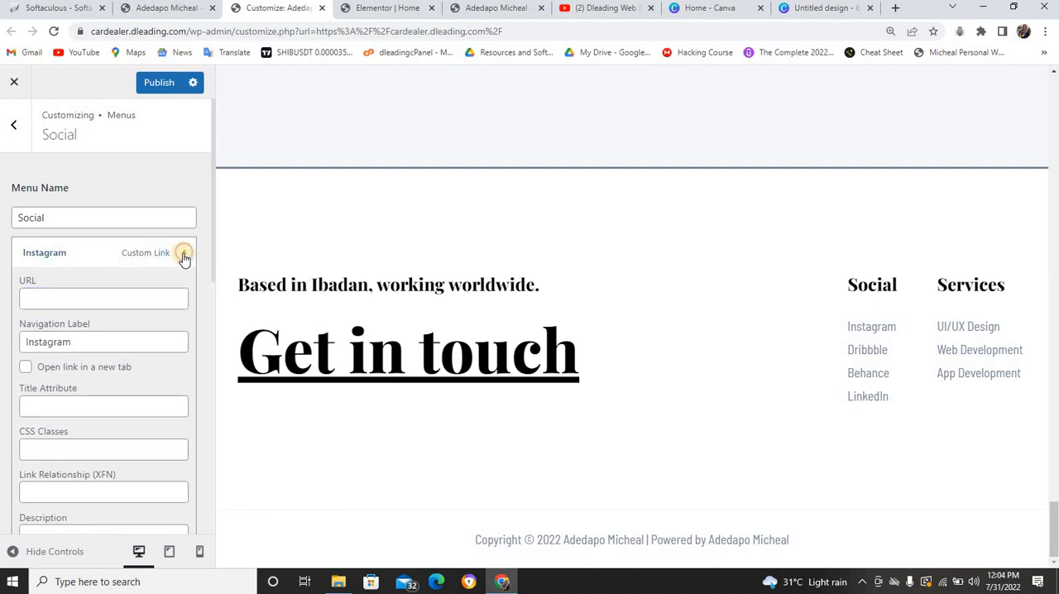
{"action": "left_click", "coordinate": [78, 256]}
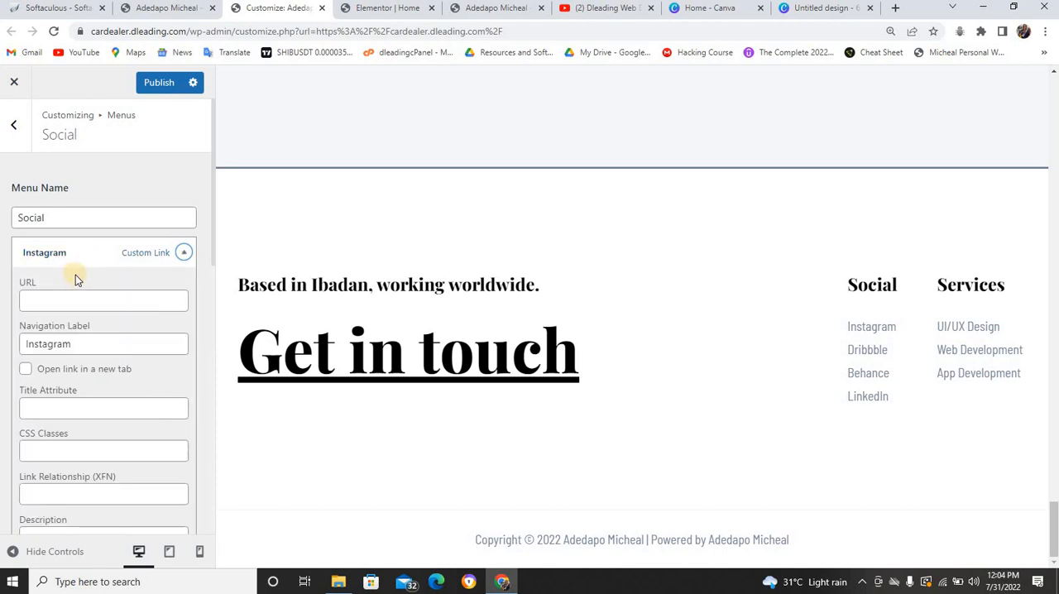
{"action": "scroll", "coordinate": [76, 275], "scroll_direction": "down", "scroll_amount": 3}
{"action": "scroll", "coordinate": [88, 257], "scroll_direction": "up", "scroll_amount": 3}
{"action": "left_click", "coordinate": [78, 344]}
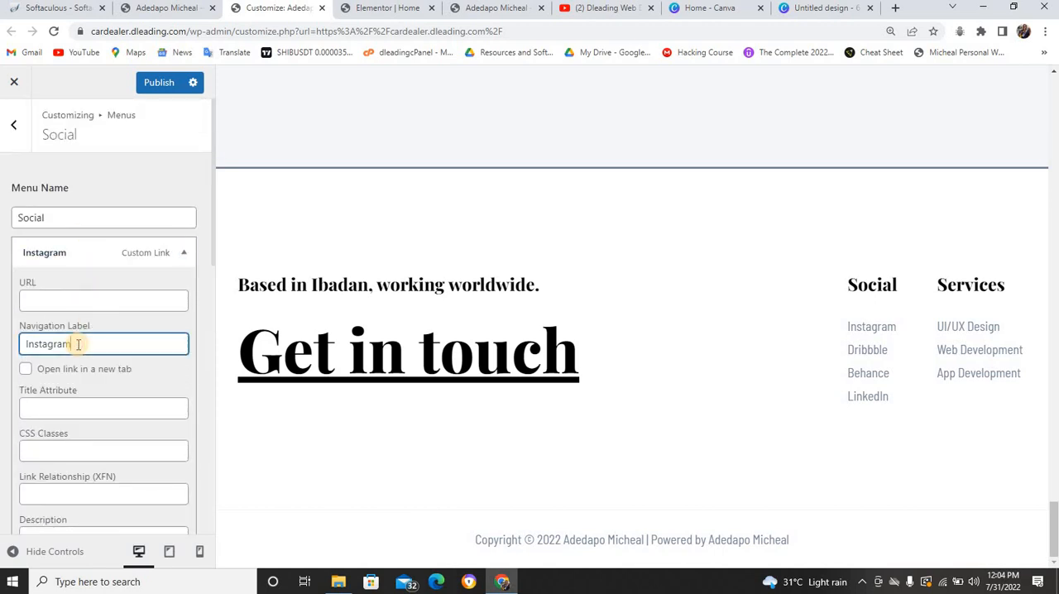
{"action": "key", "text": "BackSpace"}
{"action": "key", "text": "BackSpace"}
{"action": "key", "text": "BackSpace"}
{"action": "key", "text": "BackSpace"}
{"action": "key", "text": "BackSpace"}
{"action": "key", "text": "BackSpace"}
{"action": "key", "text": "BackSpace"}
{"action": "key", "text": "BackSpace"}
{"action": "key", "text": "BackSpace"}
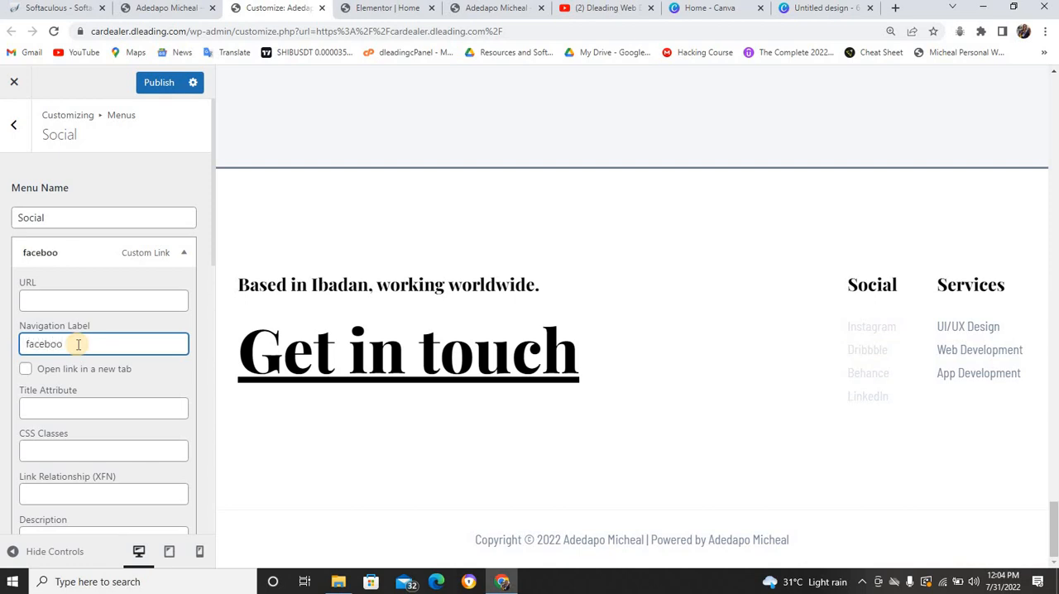
{"action": "key", "text": "BackSpace"}
{"action": "key", "text": "BackSpace"}
{"action": "key", "text": "BackSpace"}
{"action": "key", "text": "BackSpace"}
{"action": "key", "text": "BackSpace"}
{"action": "key", "text": "BackSpace"}
{"action": "key", "text": "BackSpace"}
{"action": "type", "text": "F"}
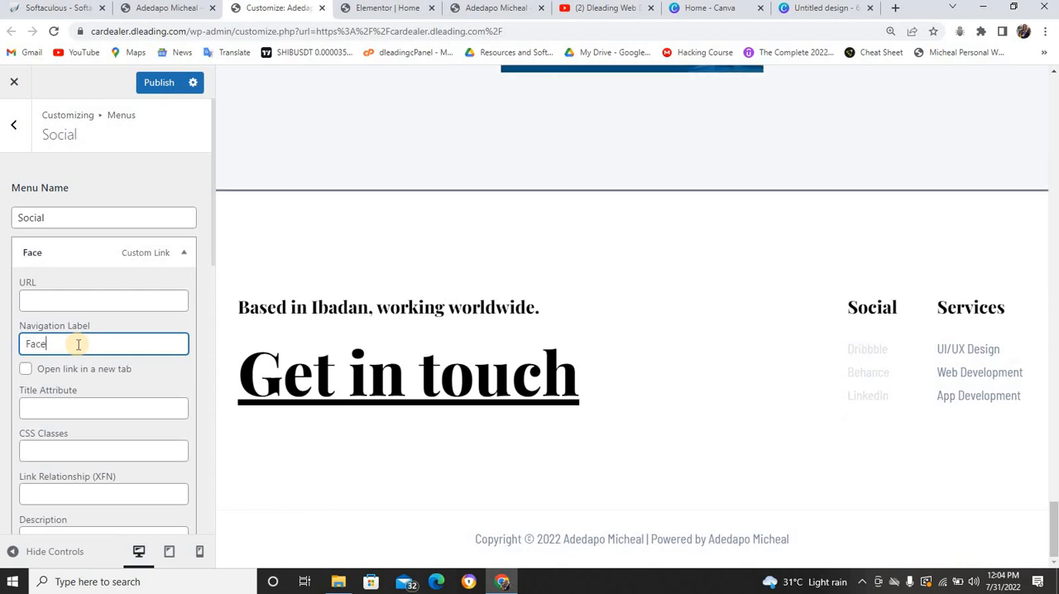
Paste the copied Facebook profile address as the Facebook item's URL and collapse the item
{"action": "left_click", "coordinate": [59, 295]}
{"action": "key", "text": "ctrl+v"}
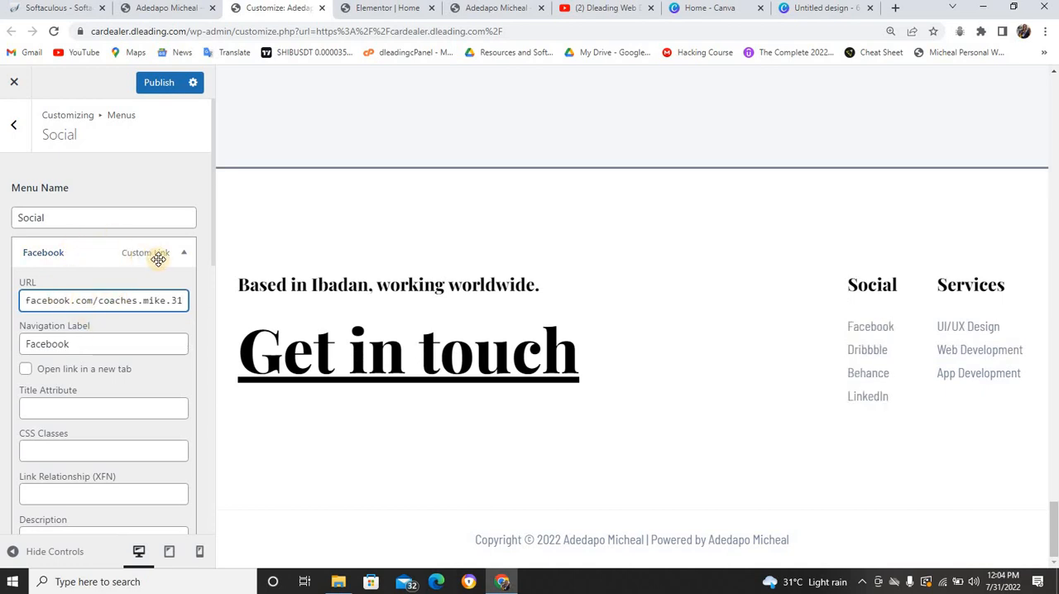
{"action": "left_click", "coordinate": [184, 252]}
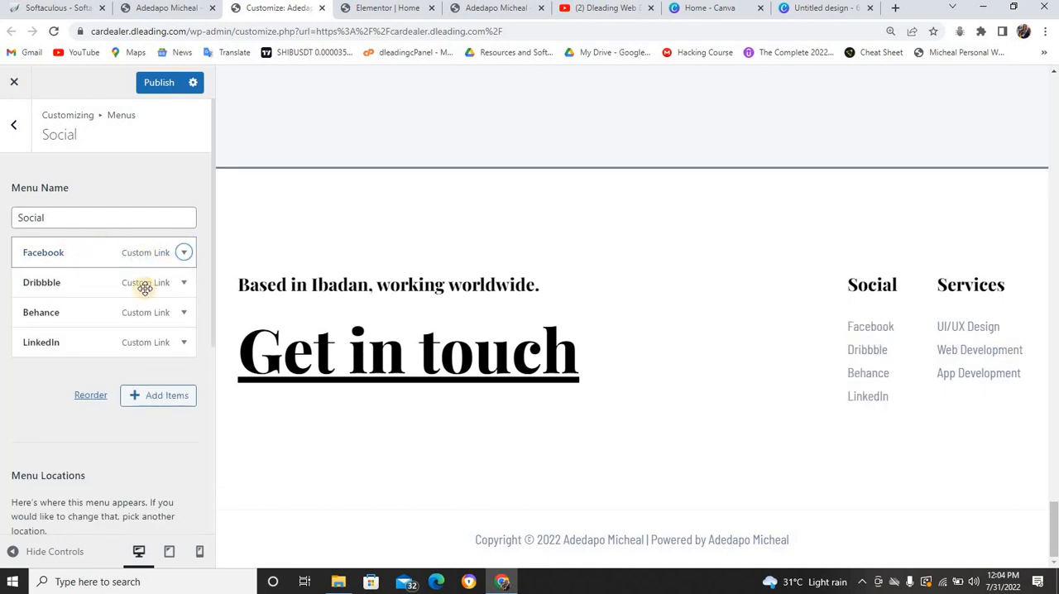
Open the Dribbble menu item, copy the Whatsapp link's address from the cv.dleading.com footer, and return to the customizer
{"action": "left_click", "coordinate": [98, 287]}
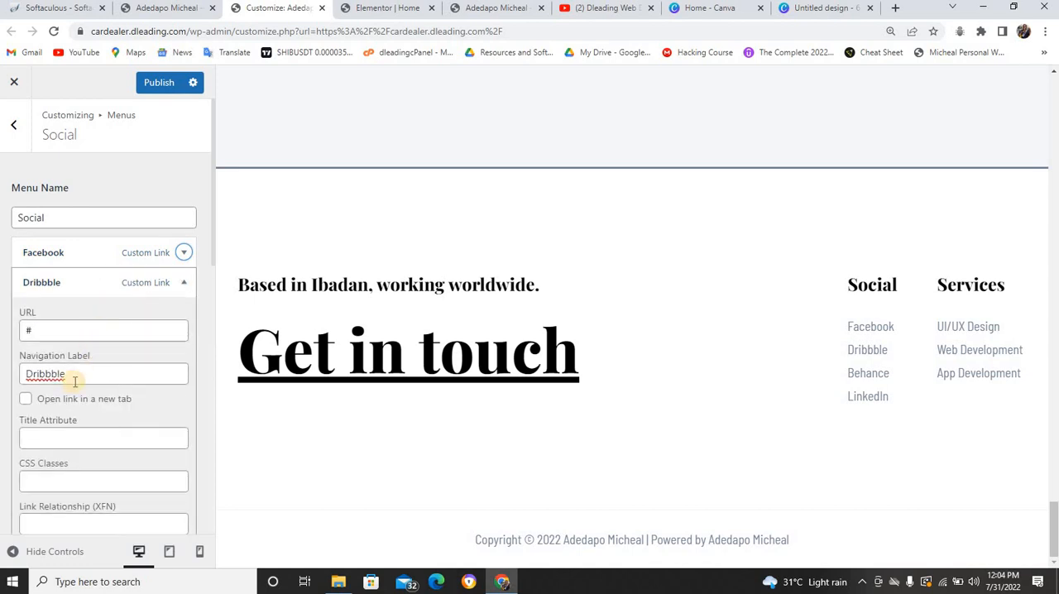
{"action": "left_click", "coordinate": [506, 8]}
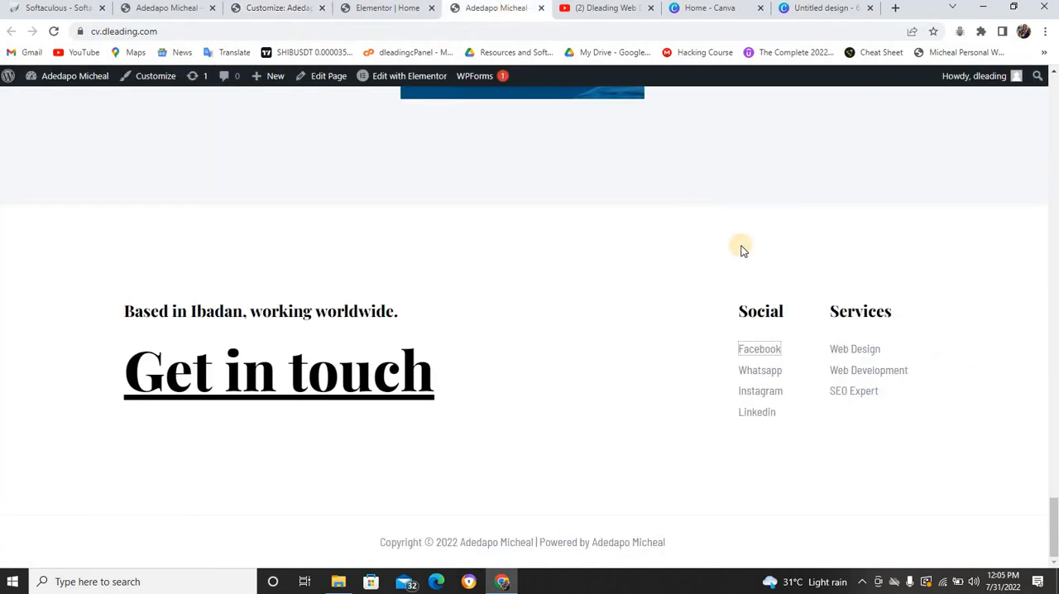
{"action": "right_click", "coordinate": [762, 376]}
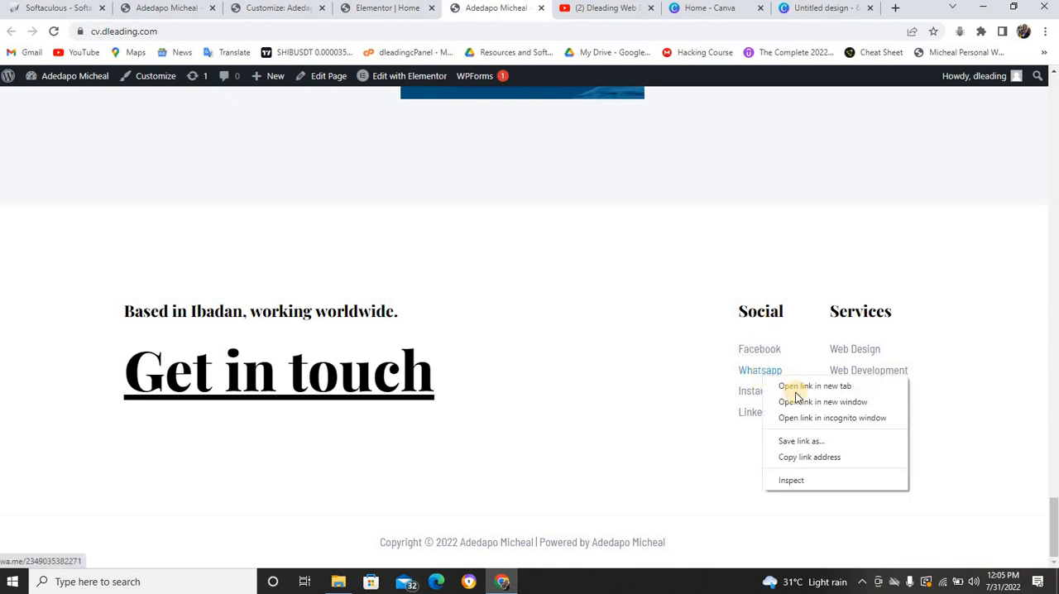
{"action": "left_click", "coordinate": [801, 458]}
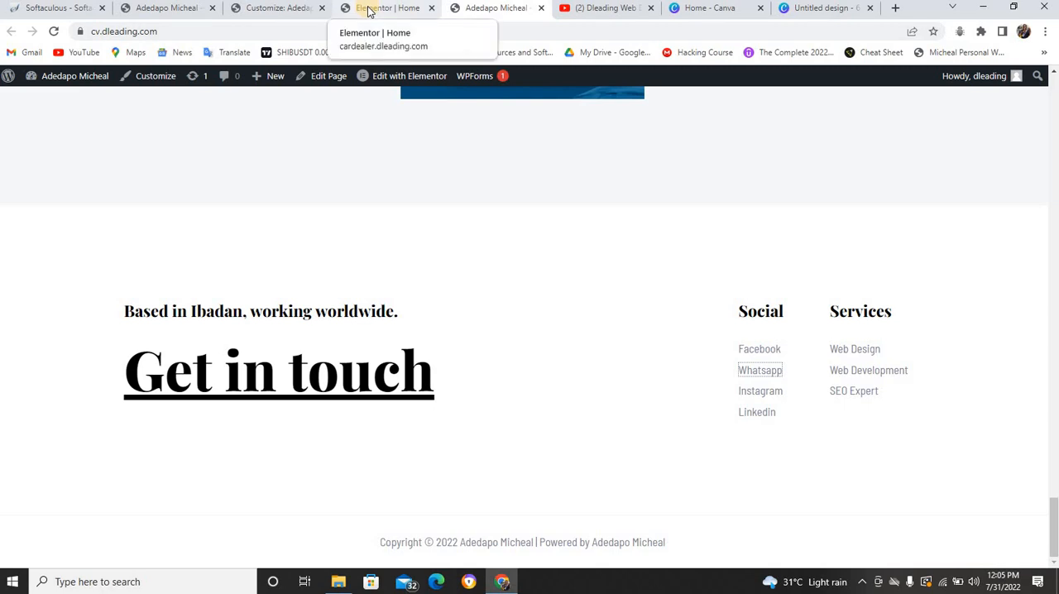
{"action": "left_click", "coordinate": [294, 10]}
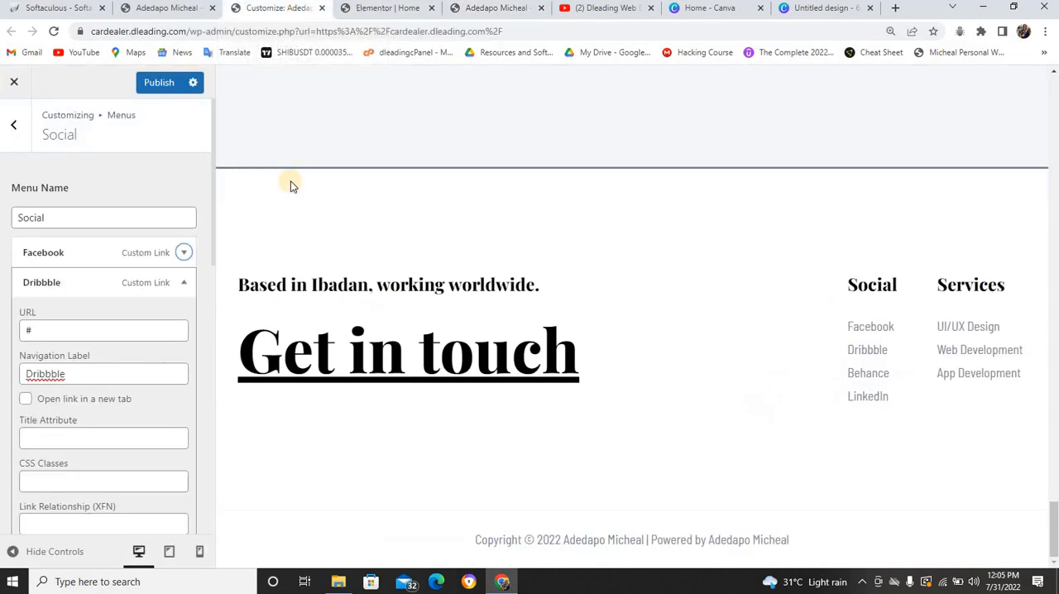
Change the Dribbble item's navigation label to "Whatsapp"
{"action": "left_click", "coordinate": [100, 372]}
{"action": "key", "text": "BackSpace"}
{"action": "key", "text": "BackSpace"}
{"action": "key", "text": "BackSpace"}
{"action": "key", "text": "BackSpace"}
{"action": "key", "text": "BackSpace"}
{"action": "key", "text": "BackSpace"}
{"action": "key", "text": "BackSpace"}
{"action": "key", "text": "BackSpace"}
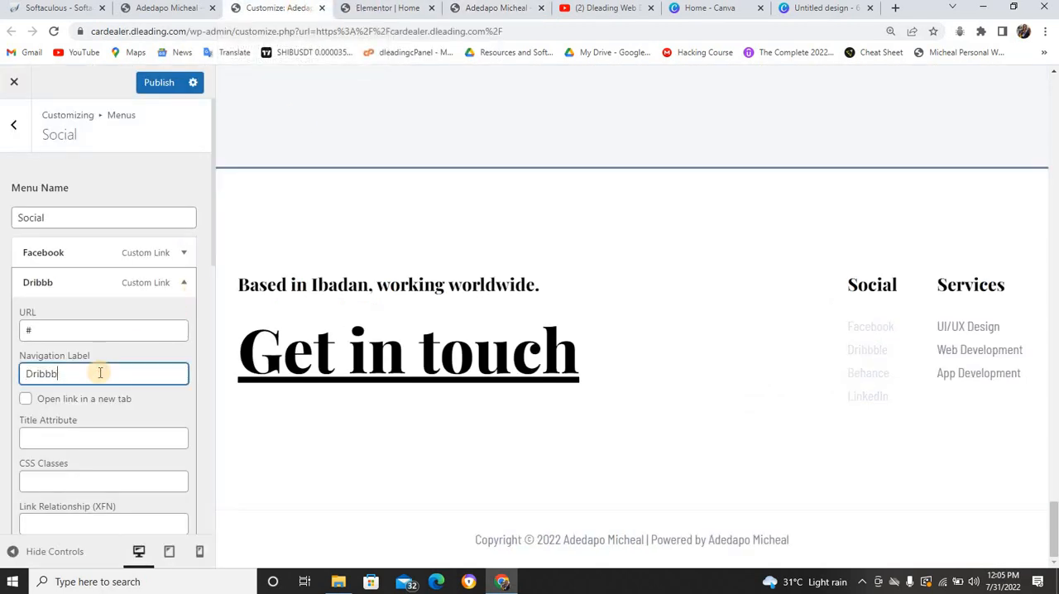
{"action": "type", "text": "Whatsapp"}
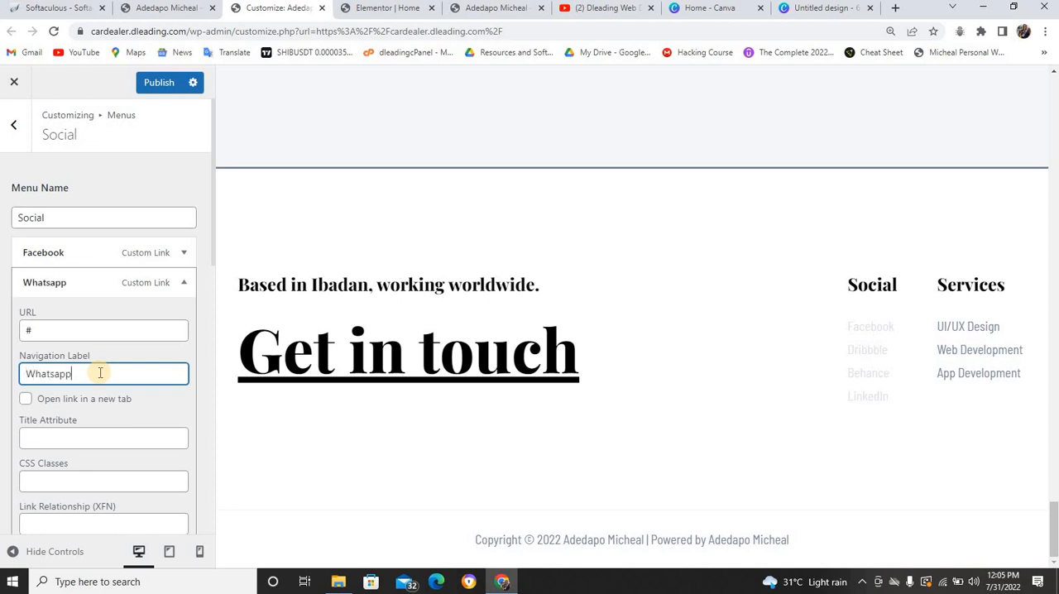
Replace the Whatsapp item's URL with a wa.me/ address containing the contact's phone number and collapse the item
{"action": "left_click", "coordinate": [76, 328]}
{"action": "key", "text": "BackSpace"}
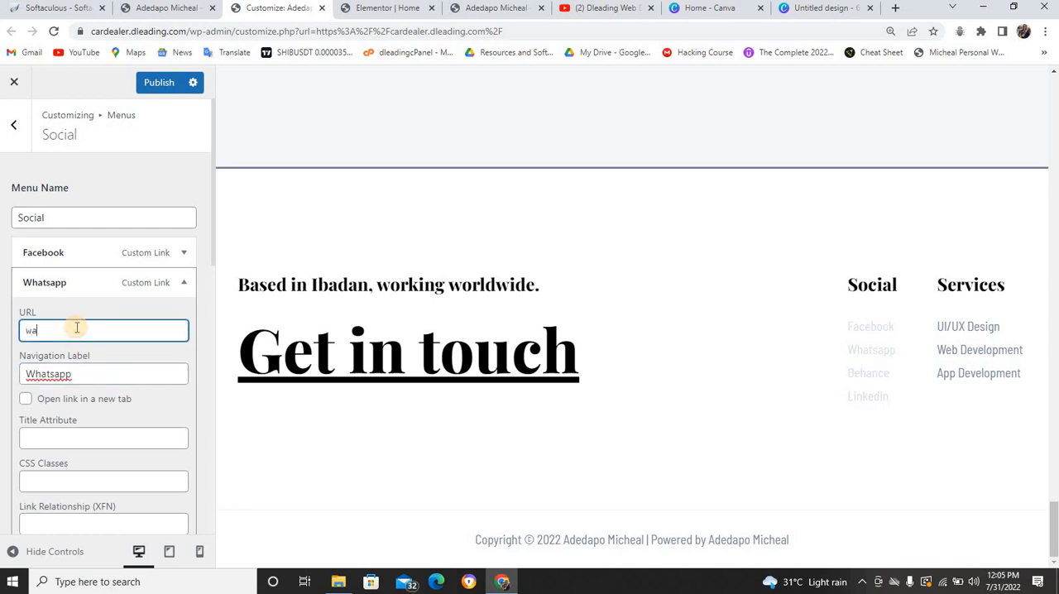
{"action": "left_click", "coordinate": [183, 285]}
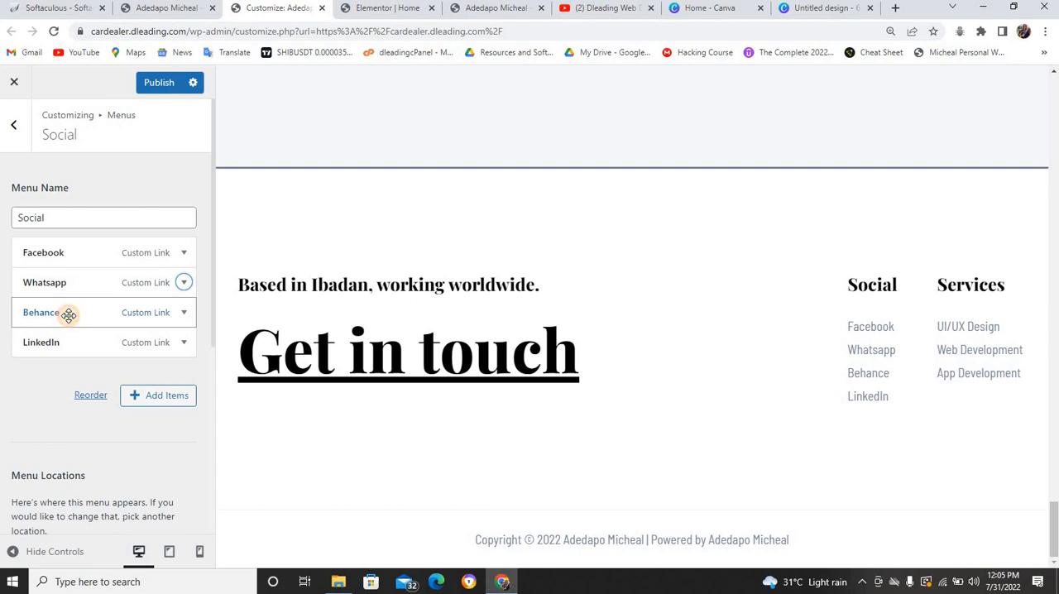
Open the Behance menu item, copy the Instagram link's address from the cv.dleading.com footer, and return to the customizer
{"action": "left_click", "coordinate": [69, 315]}
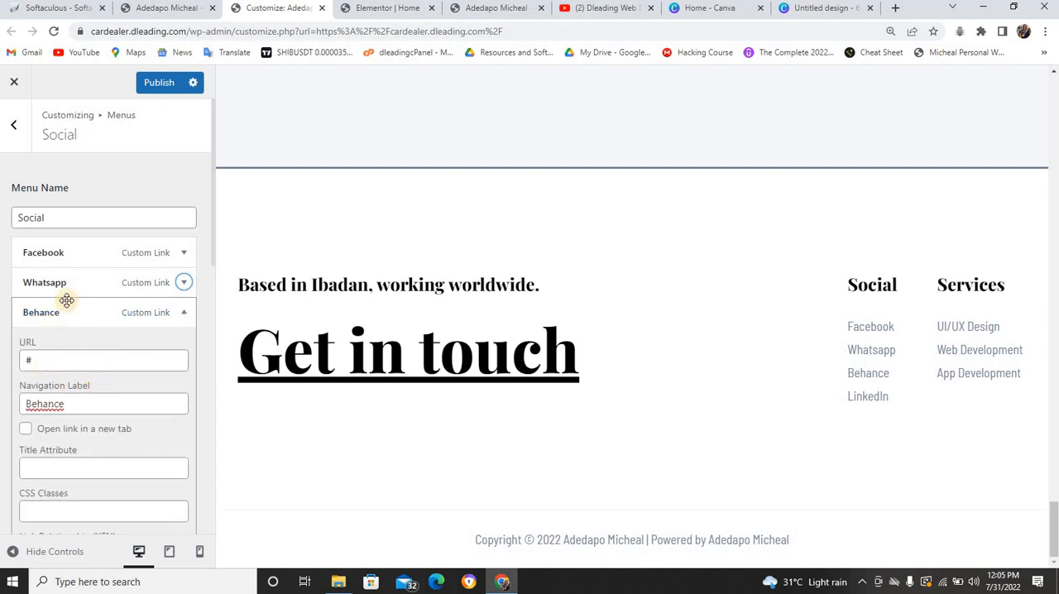
{"action": "left_click", "coordinate": [484, 8]}
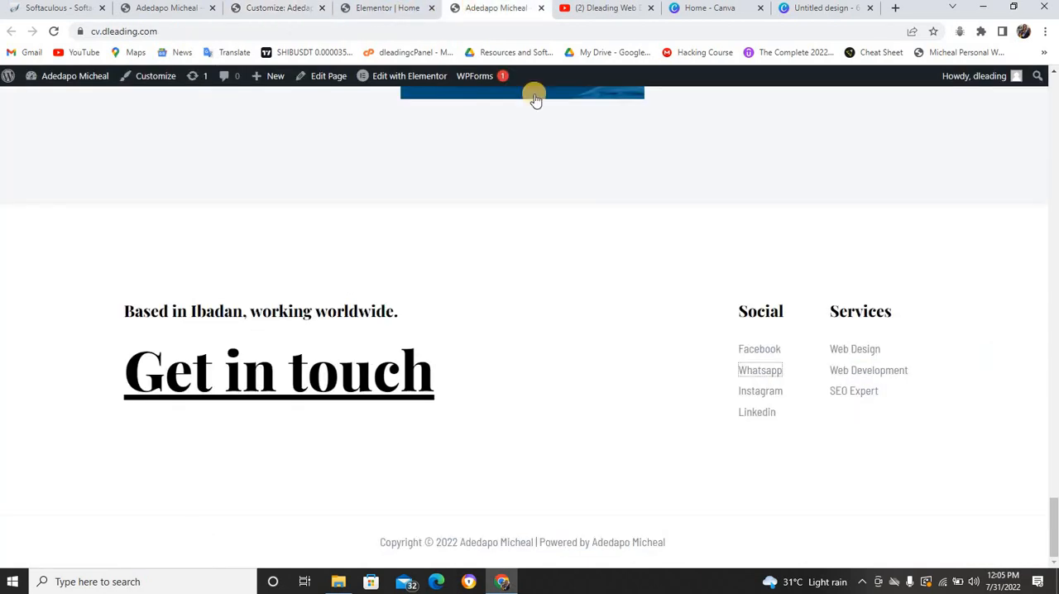
{"action": "right_click", "coordinate": [753, 393]}
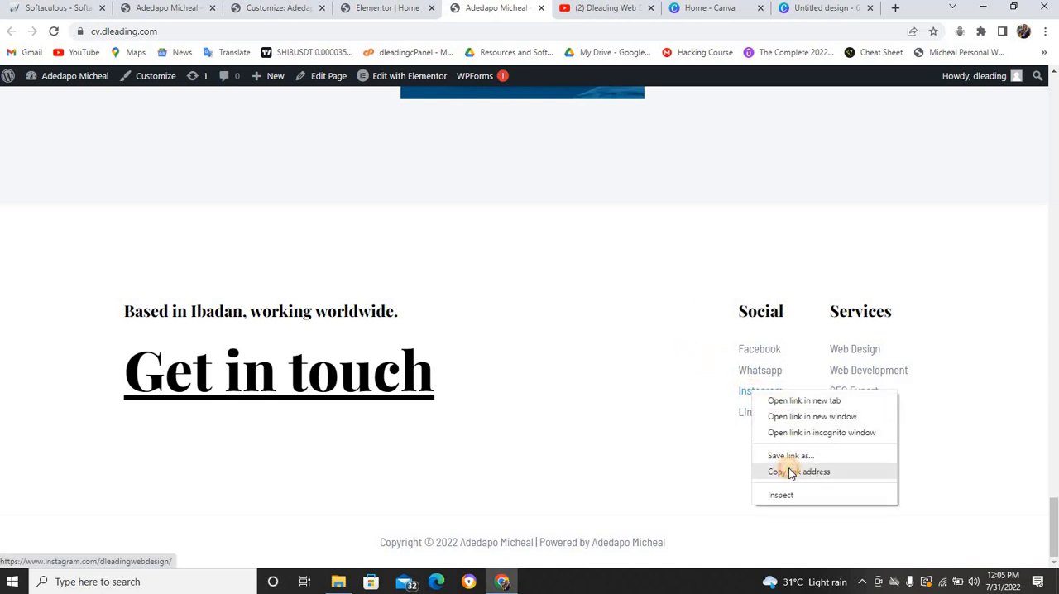
{"action": "left_click", "coordinate": [789, 472]}
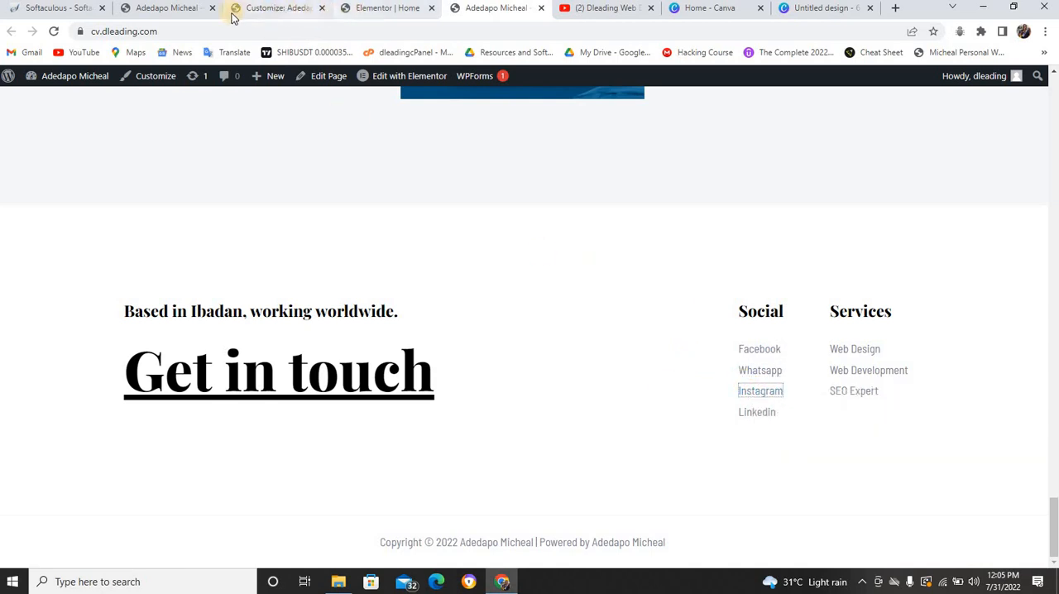
{"action": "left_click", "coordinate": [255, 10]}
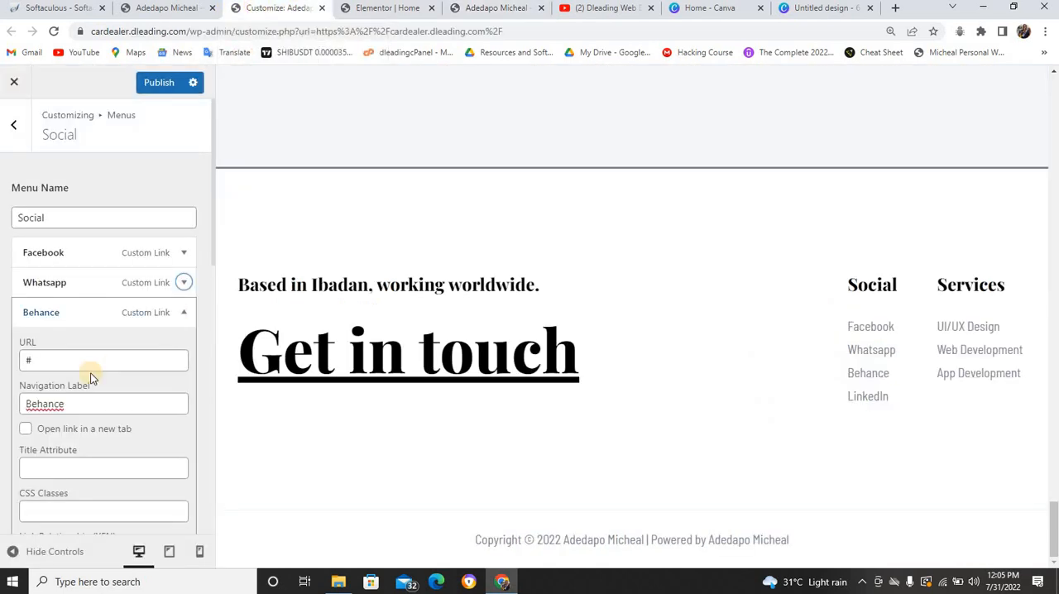
{"action": "double_click", "coordinate": [36, 407]}
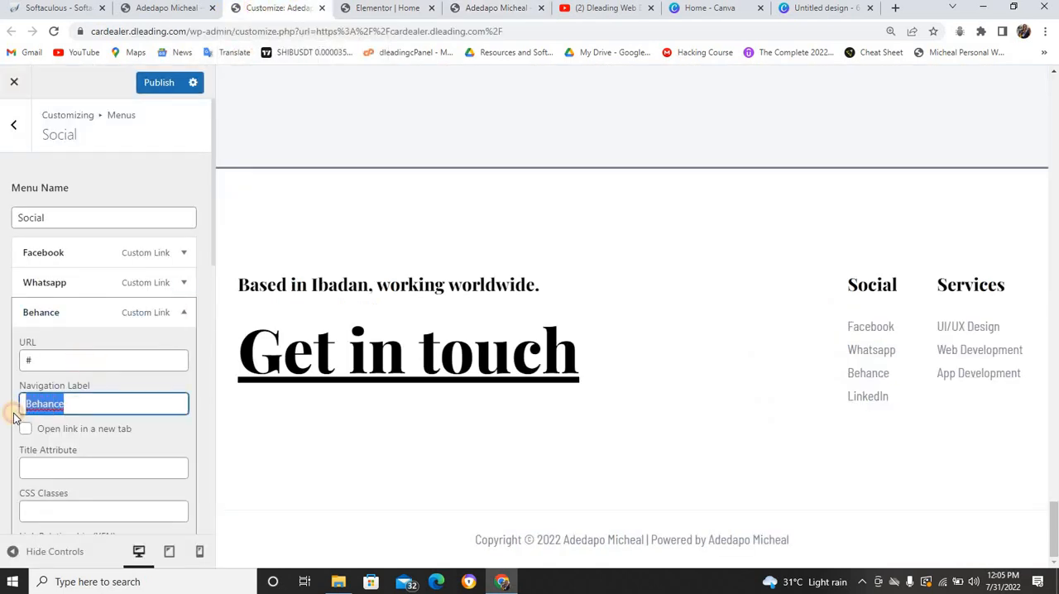
{"action": "type", "text": "Instagra"}
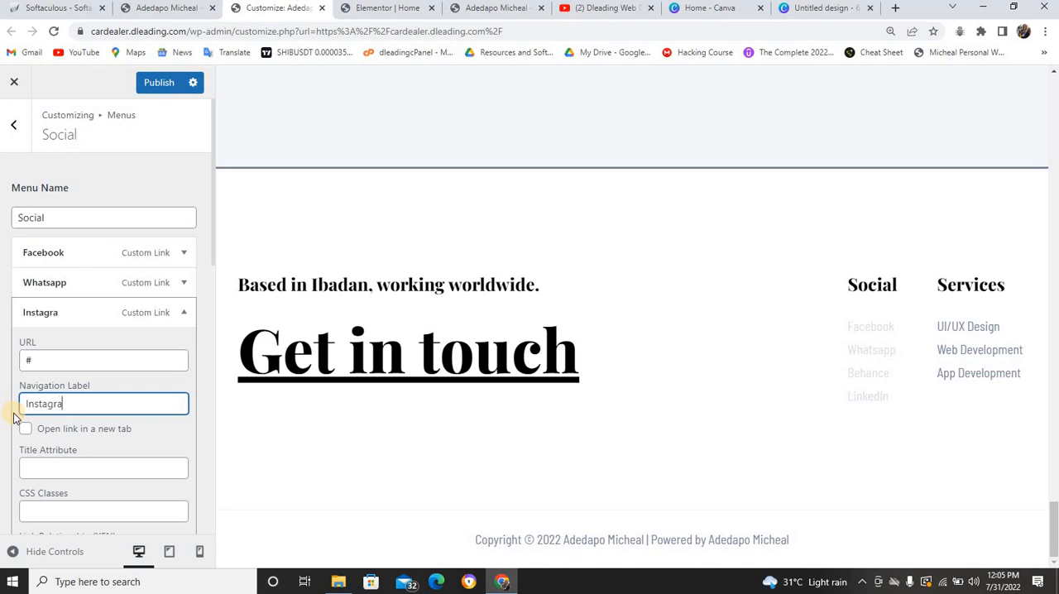
{"action": "type", "text": "m"}
{"action": "left_click", "coordinate": [67, 356]}
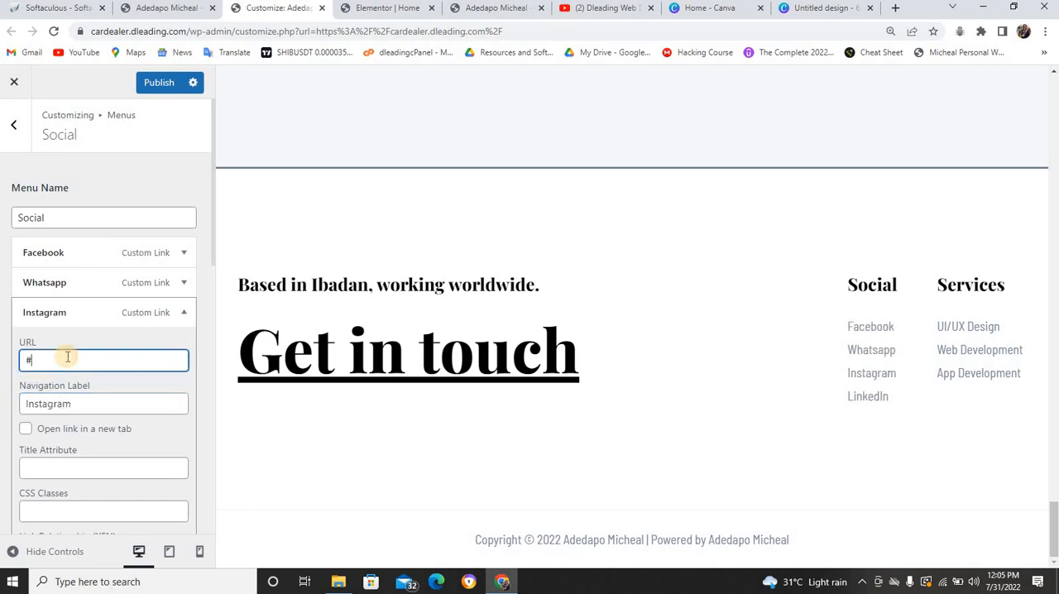
{"action": "key", "text": "BackSpace"}
{"action": "key", "text": "ctrl+v"}
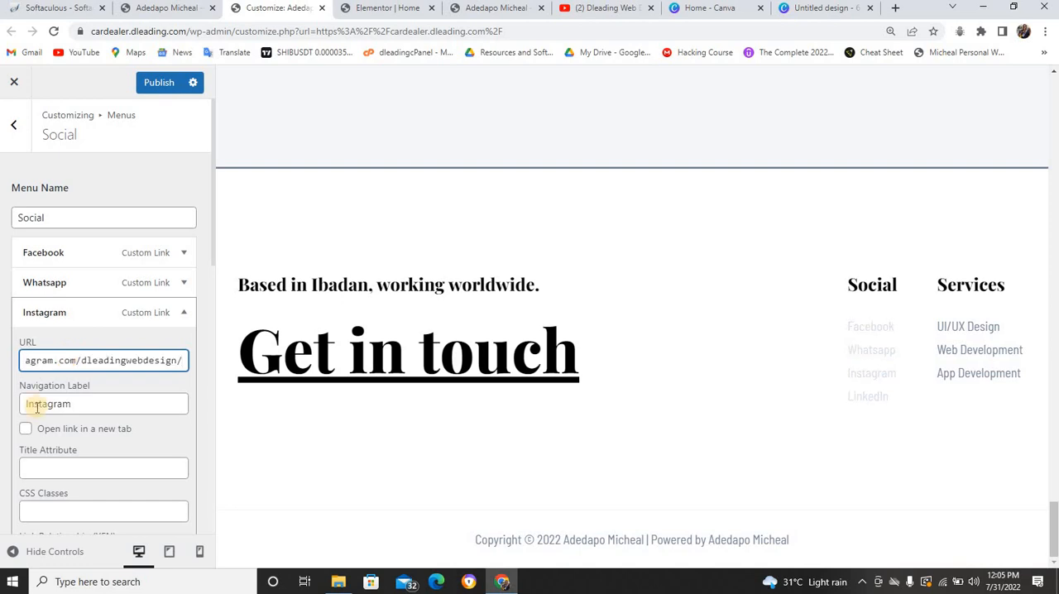
{"action": "left_click", "coordinate": [74, 308]}
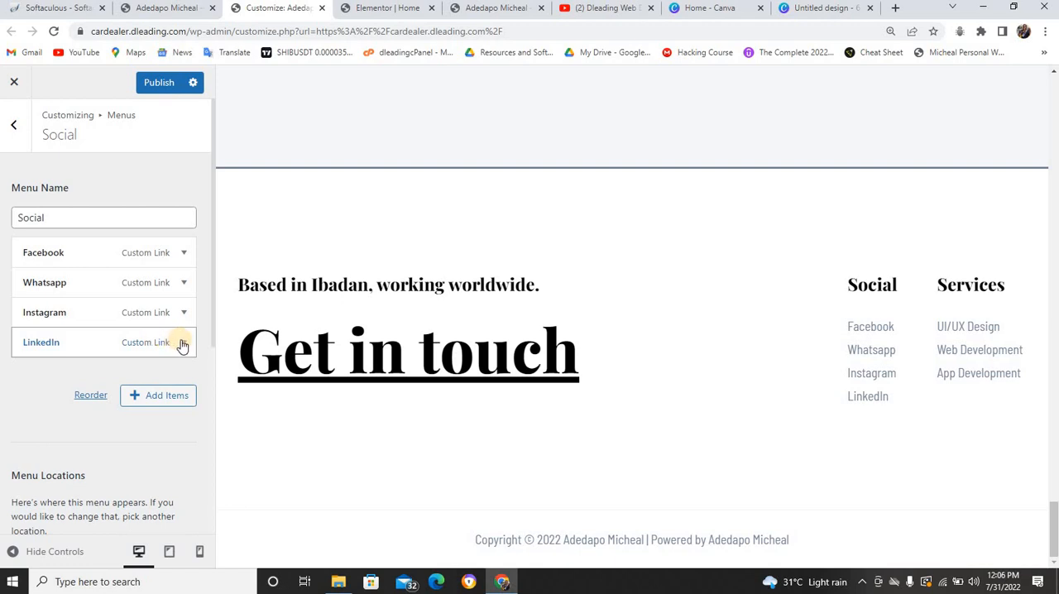
Remove the LinkedIn item from the Social menu
{"action": "left_click", "coordinate": [183, 343]}
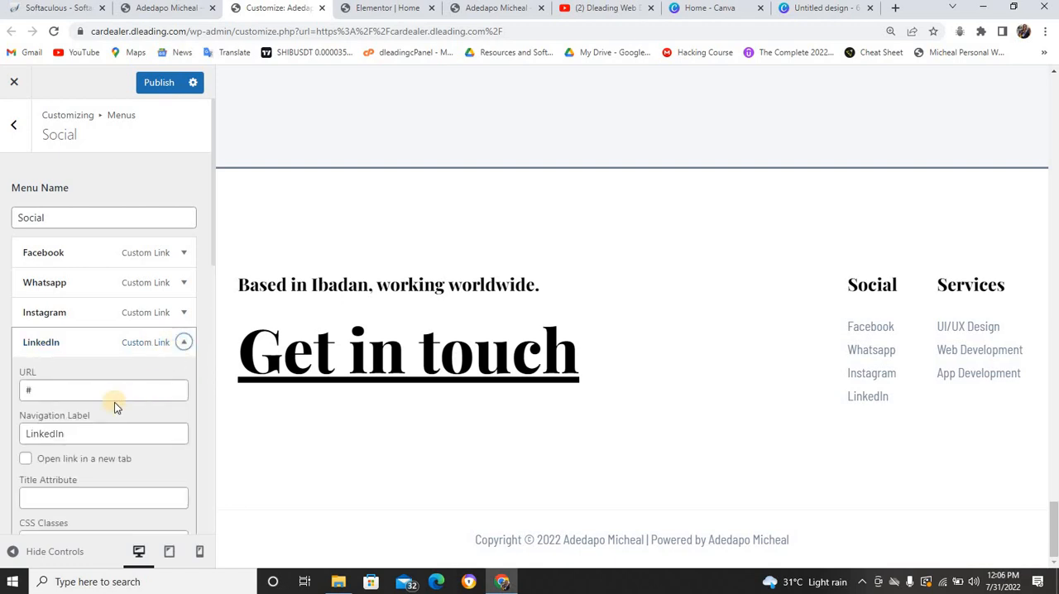
{"action": "scroll", "coordinate": [115, 389], "scroll_direction": "down", "scroll_amount": 3}
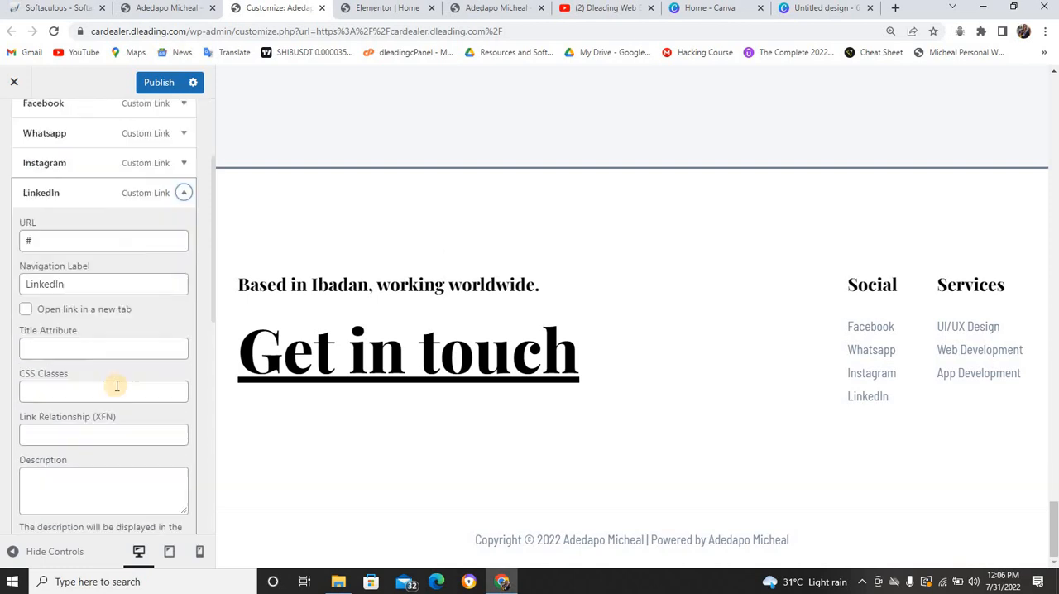
{"action": "left_click", "coordinate": [32, 451]}
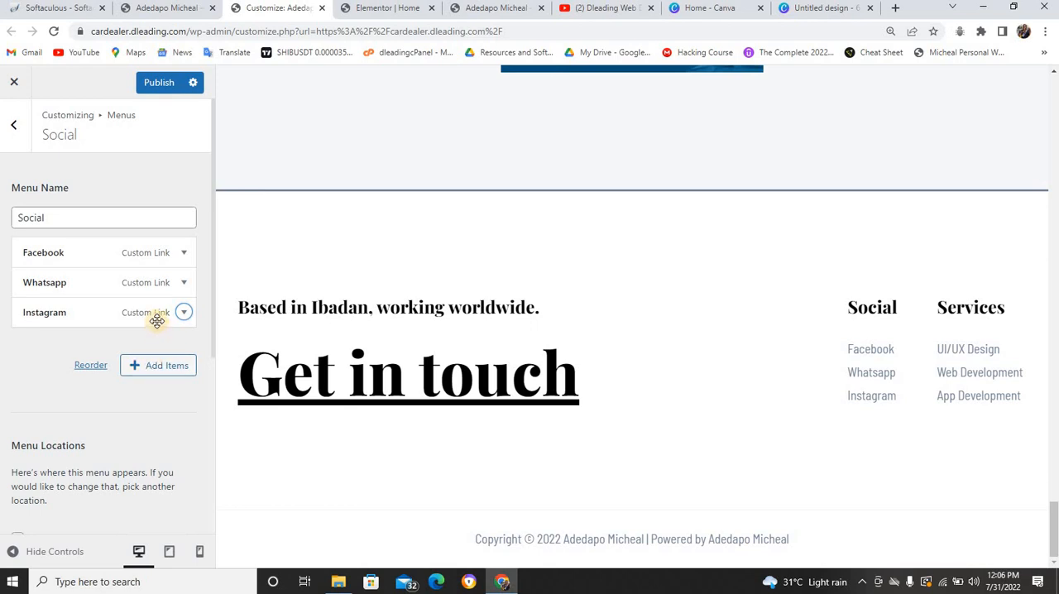
Start a custom link with the text "Linkedin" in the Social menu, and copy the Linkedin address from the cv.dleading.com footer
{"action": "left_click", "coordinate": [161, 370]}
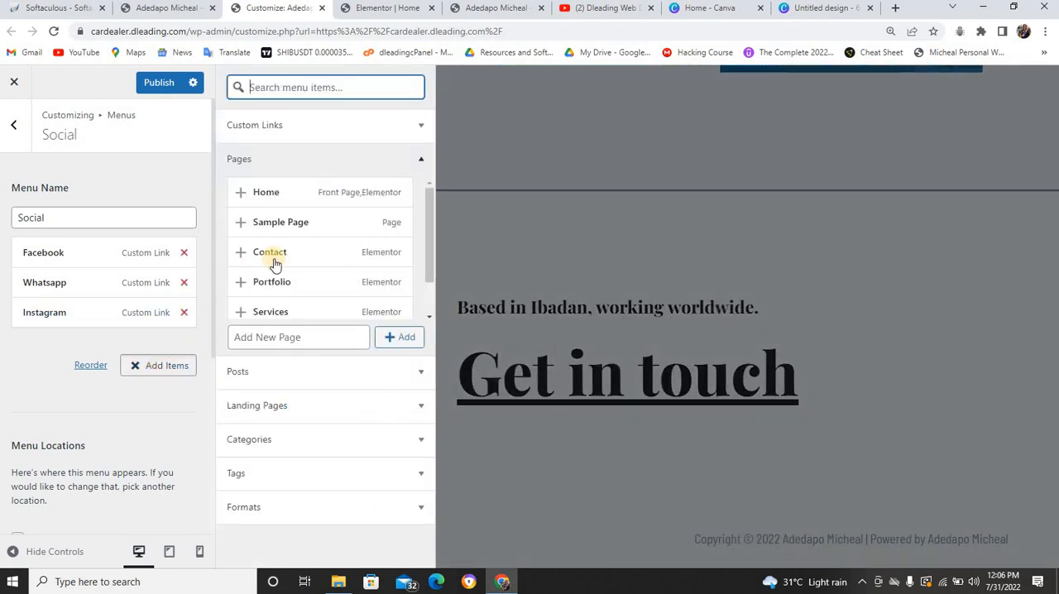
{"action": "left_click", "coordinate": [304, 125]}
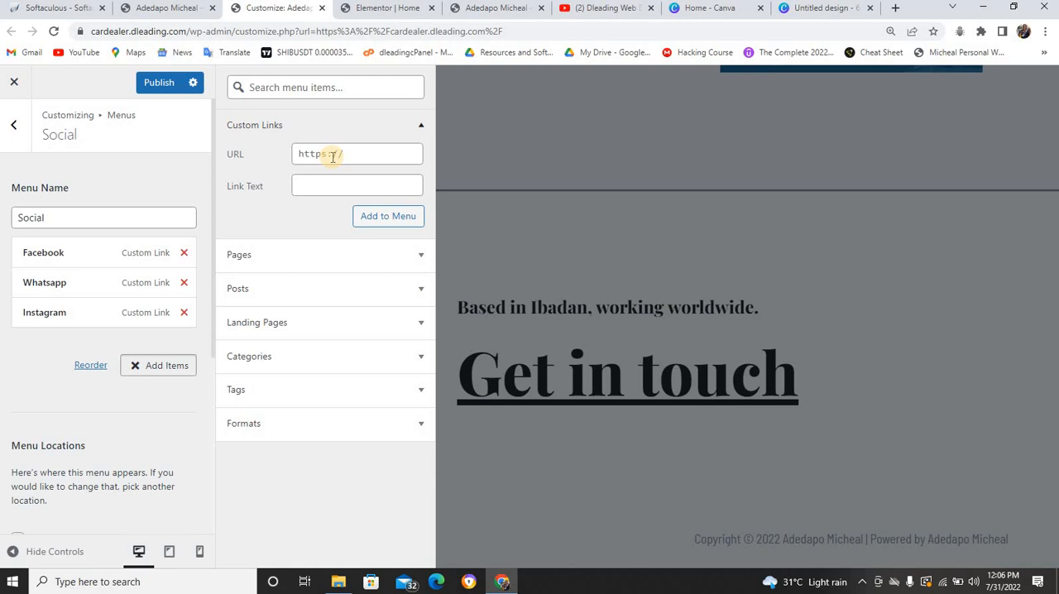
{"action": "left_click", "coordinate": [324, 180]}
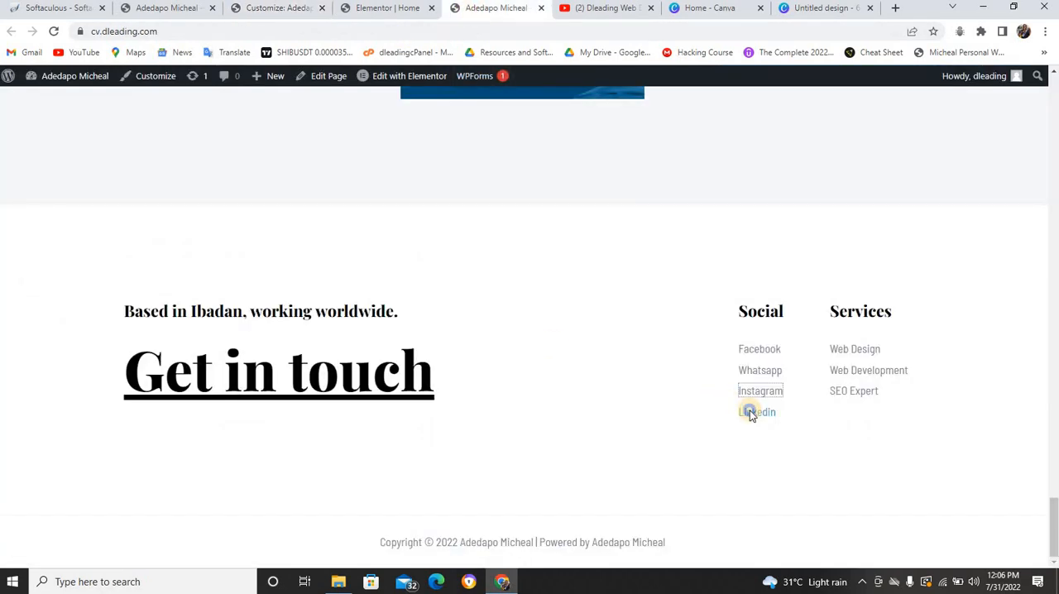
{"action": "right_click", "coordinate": [749, 412]}
{"action": "left_click", "coordinate": [800, 491]}
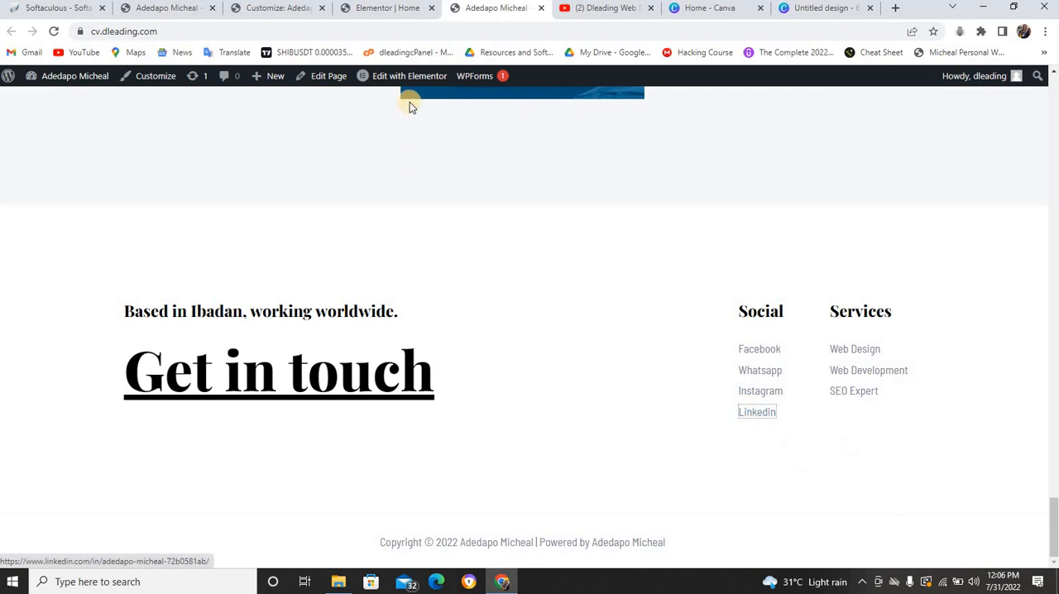
{"action": "left_click", "coordinate": [278, 8]}
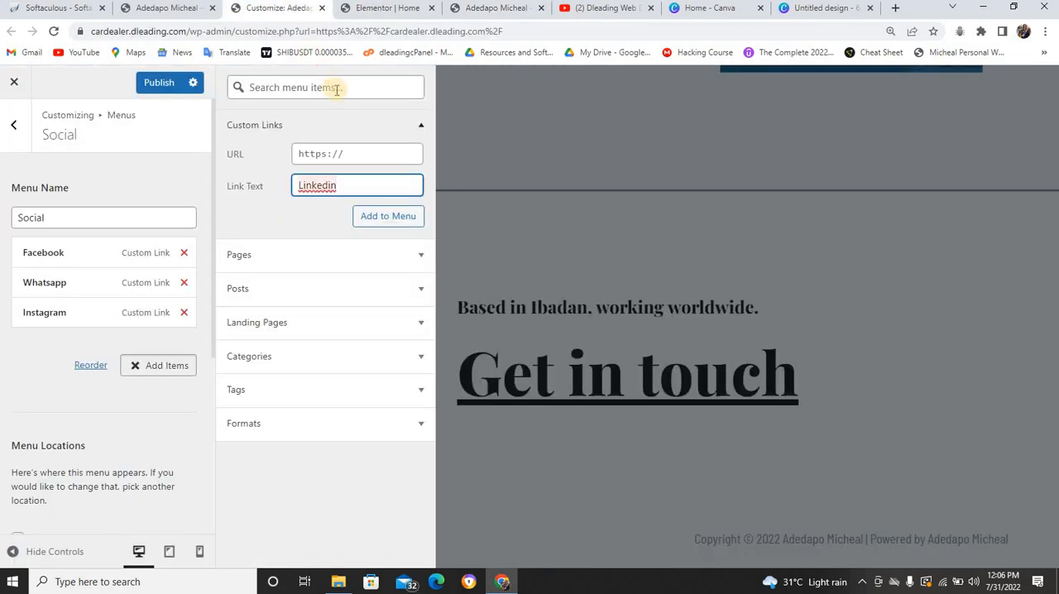
Set the new link's URL to the copied Linkedin profile address, add it to the Social menu and publish the changes
{"action": "left_click", "coordinate": [334, 154]}
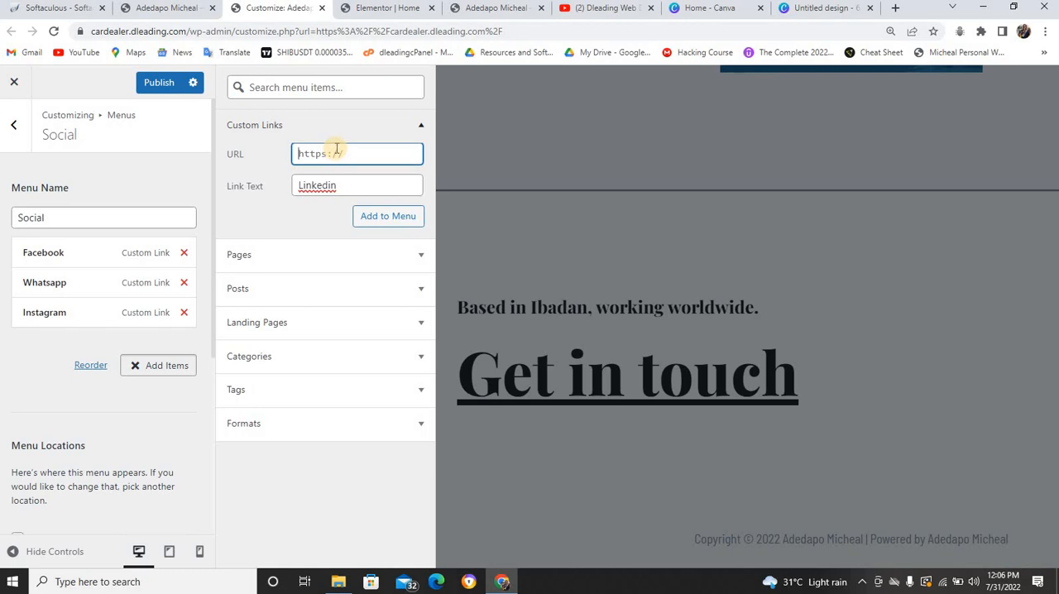
{"action": "key", "text": "ctrl+v"}
{"action": "left_click", "coordinate": [379, 218]}
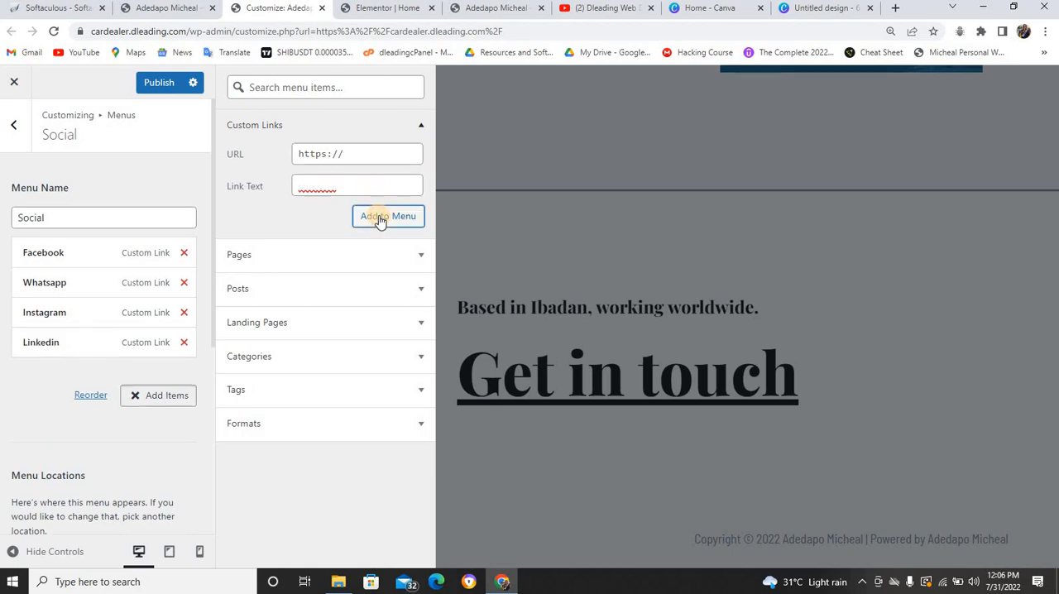
{"action": "left_click", "coordinate": [158, 96]}
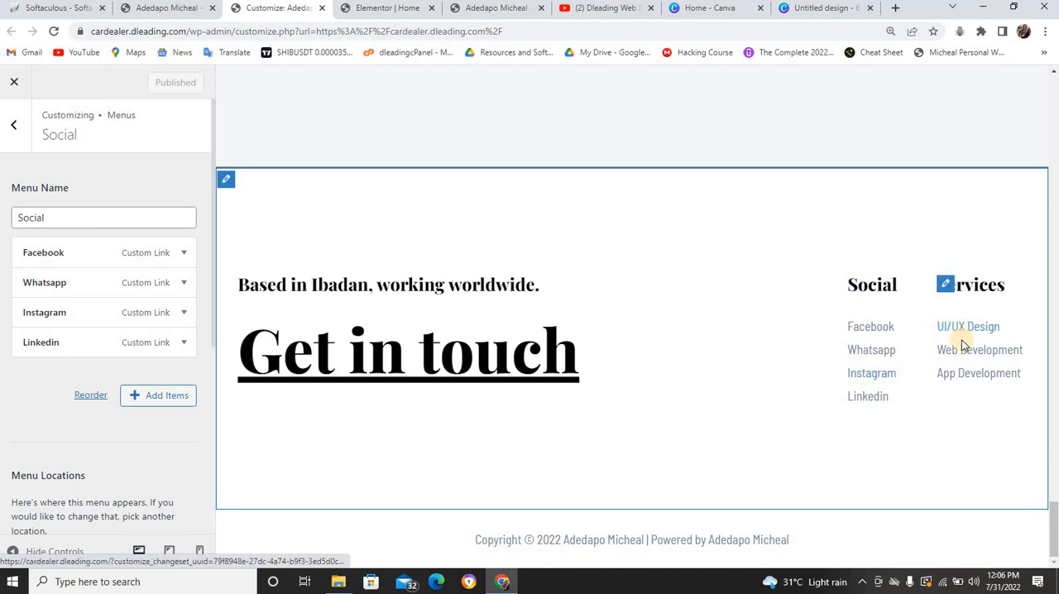
Open the UI/UX Design item of the footer's Services menu and check the Skills section on the Elementor home page
{"action": "left_click", "coordinate": [950, 295]}
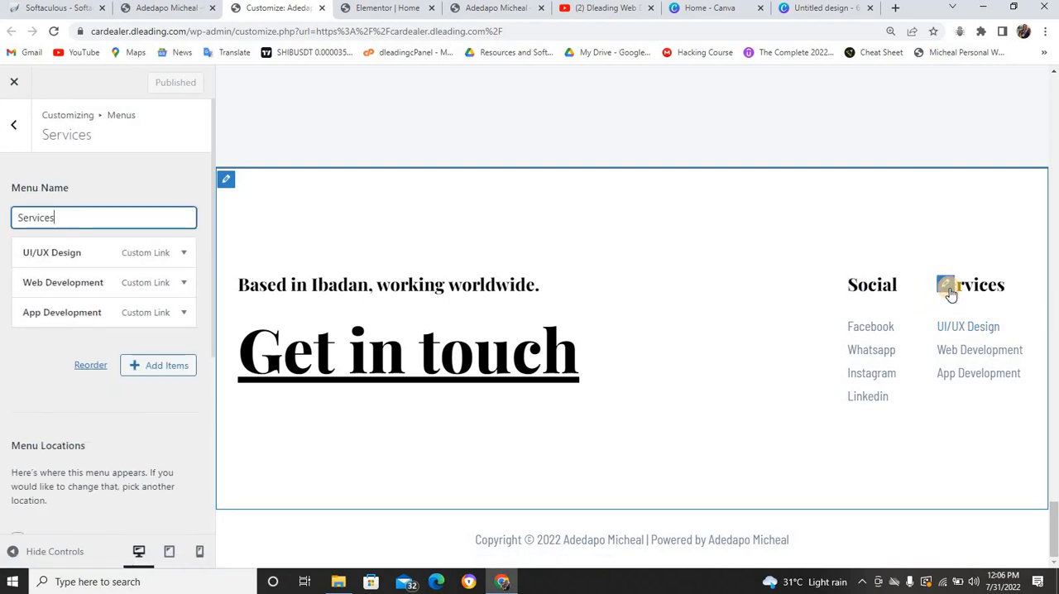
{"action": "left_click", "coordinate": [184, 254]}
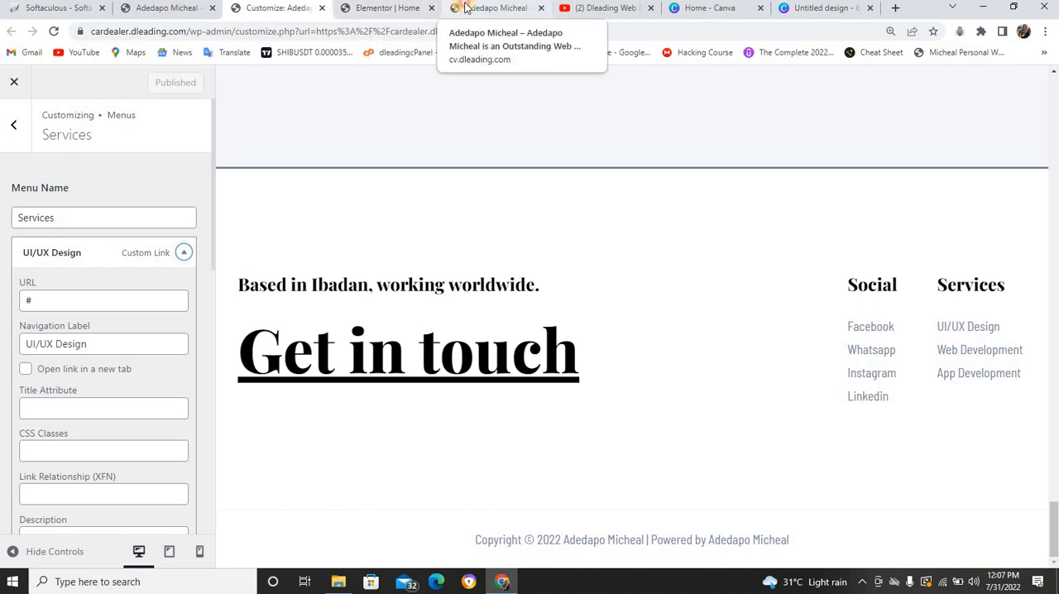
{"action": "left_click", "coordinate": [493, 8]}
{"action": "left_click", "coordinate": [376, 7]}
{"action": "left_click", "coordinate": [286, 8]}
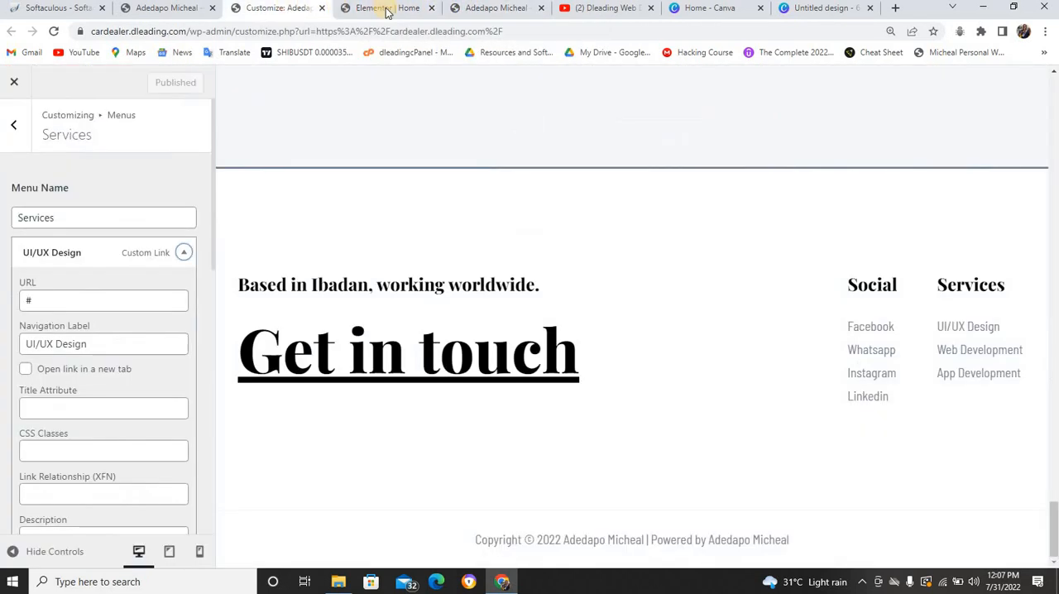
{"action": "left_click", "coordinate": [385, 8]}
{"action": "scroll", "coordinate": [537, 164], "scroll_direction": "up", "scroll_amount": 5}
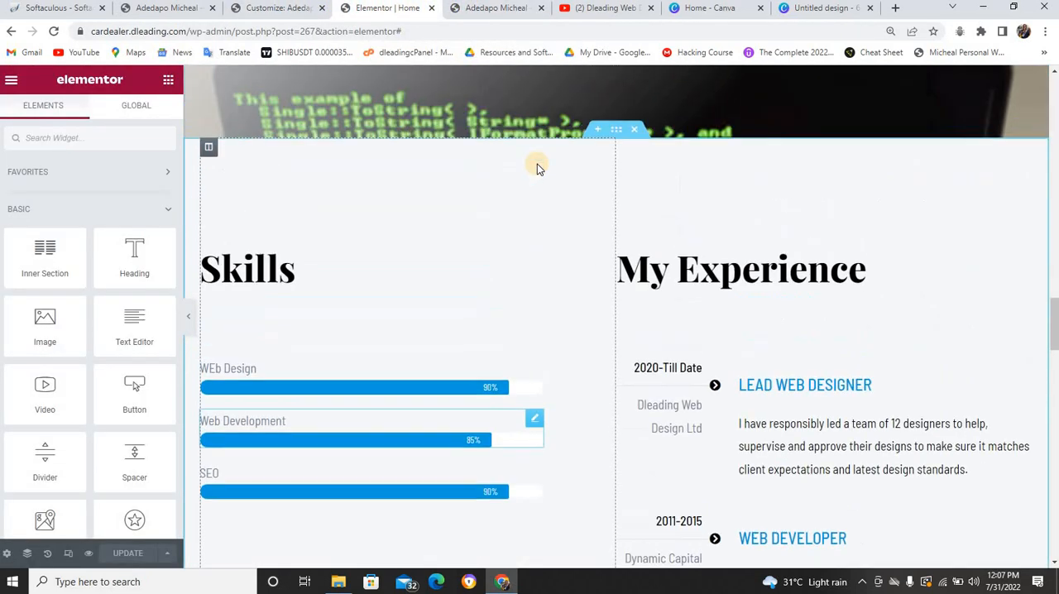
{"action": "scroll", "coordinate": [536, 164], "scroll_direction": "down", "scroll_amount": 3}
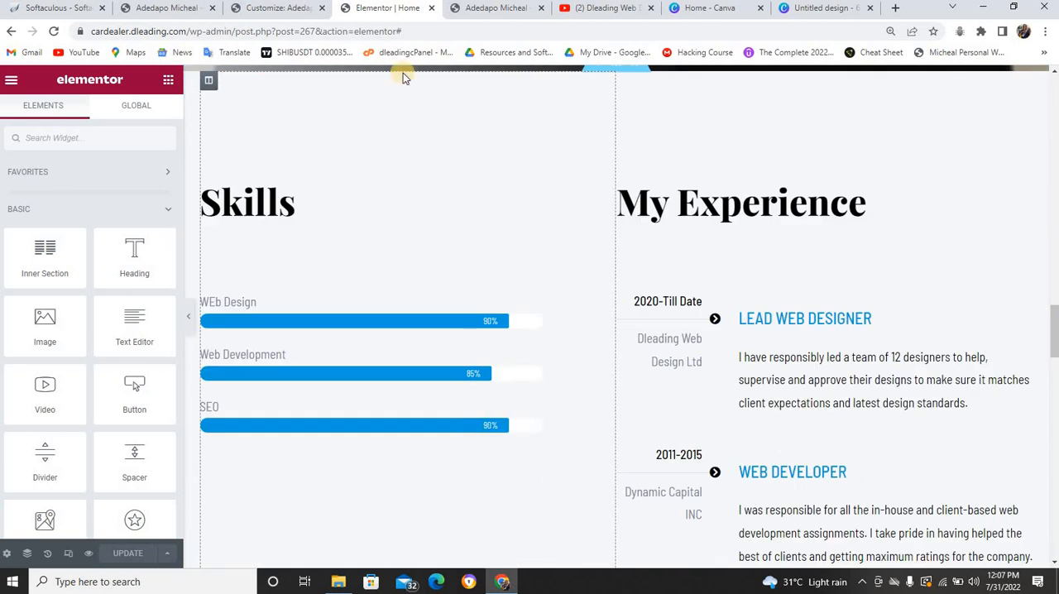
{"action": "left_click", "coordinate": [272, 7]}
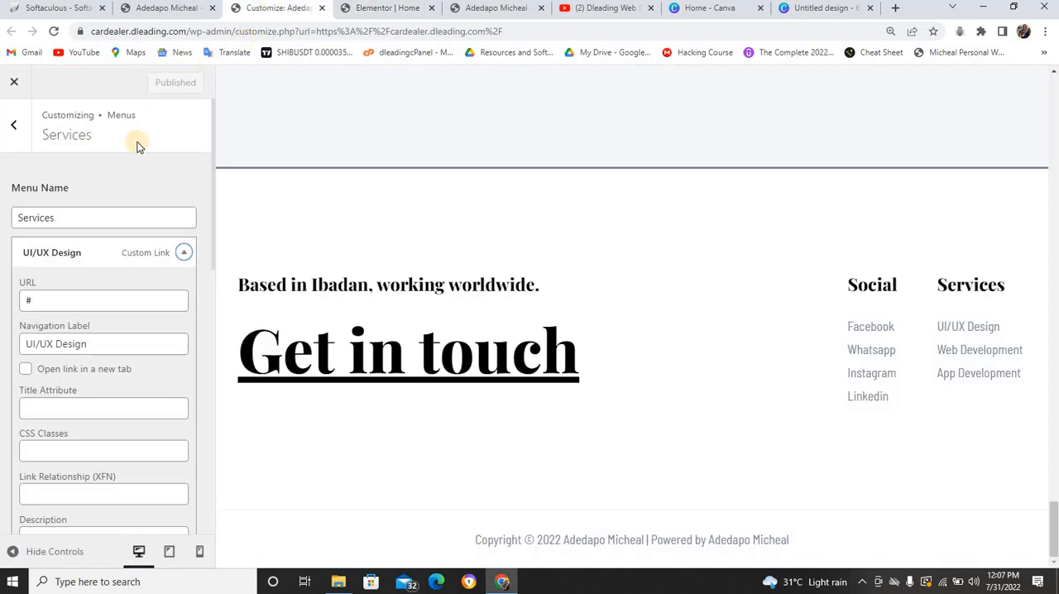
Clear the UI/UX Design item's URL, relabel it "Web Designer" and collapse the item
{"action": "left_click", "coordinate": [62, 298]}
{"action": "key", "text": "BackSpace"}
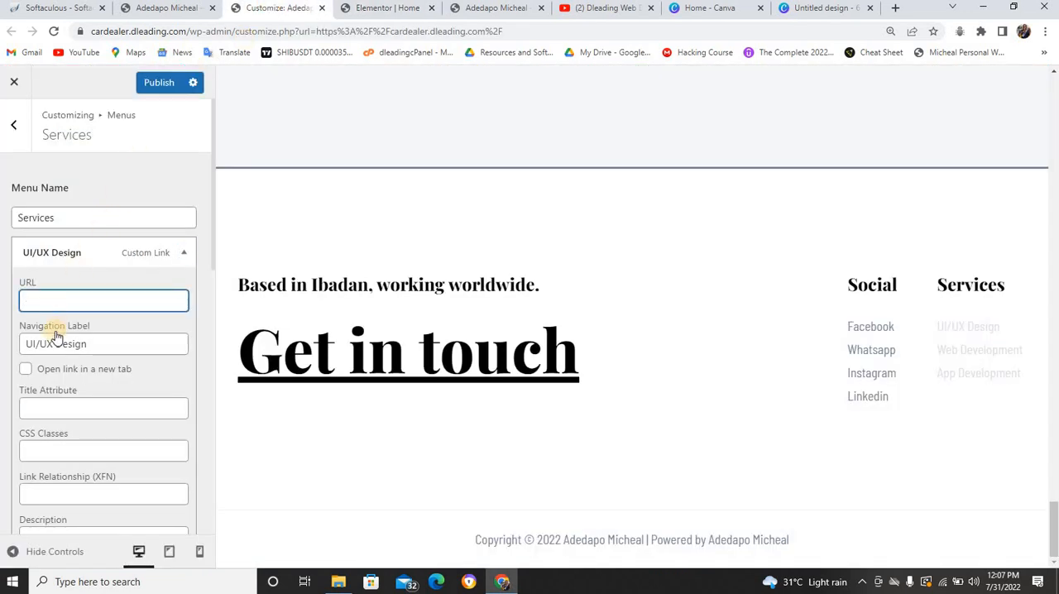
{"action": "left_click", "coordinate": [53, 344]}
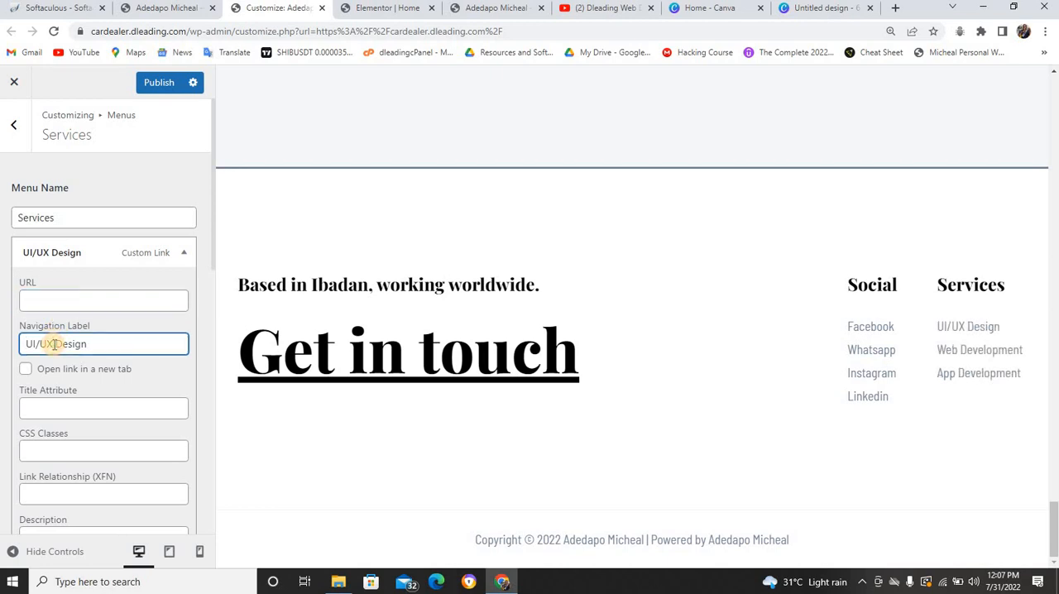
{"action": "key", "text": "BackSpace"}
{"action": "key", "text": "BackSpace"}
{"action": "key", "text": "BackSpace"}
{"action": "key", "text": "BackSpace"}
{"action": "key", "text": "BackSpace"}
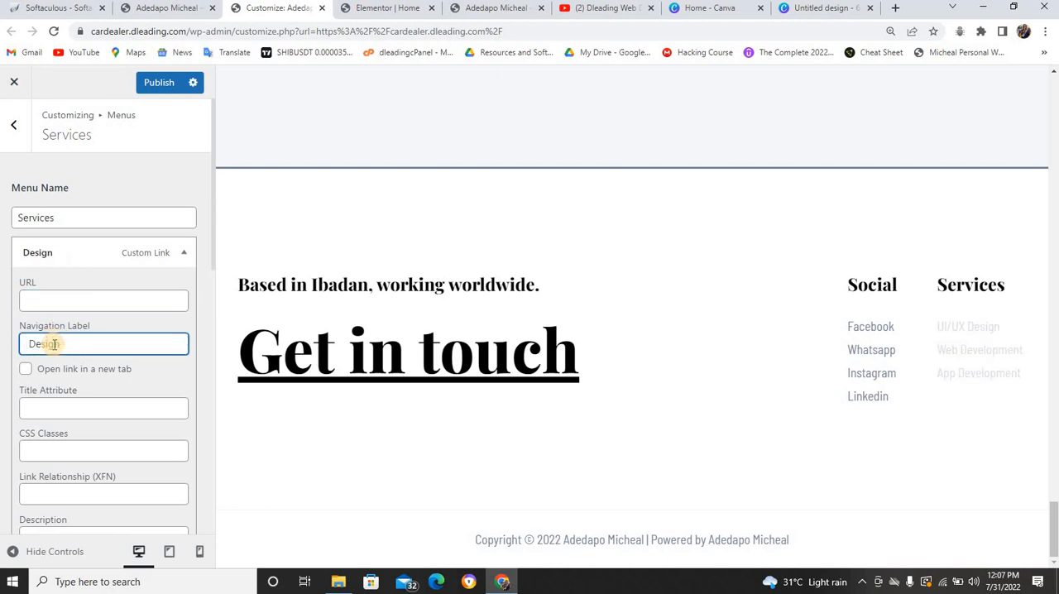
{"action": "type", "text": "Web"}
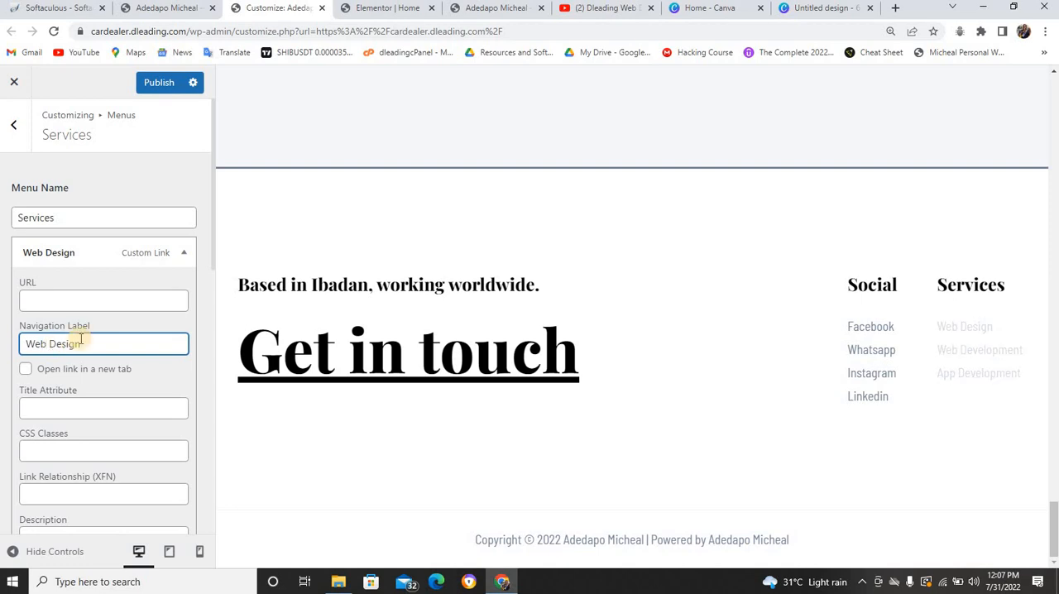
{"action": "left_click", "coordinate": [88, 351]}
{"action": "type", "text": "er"}
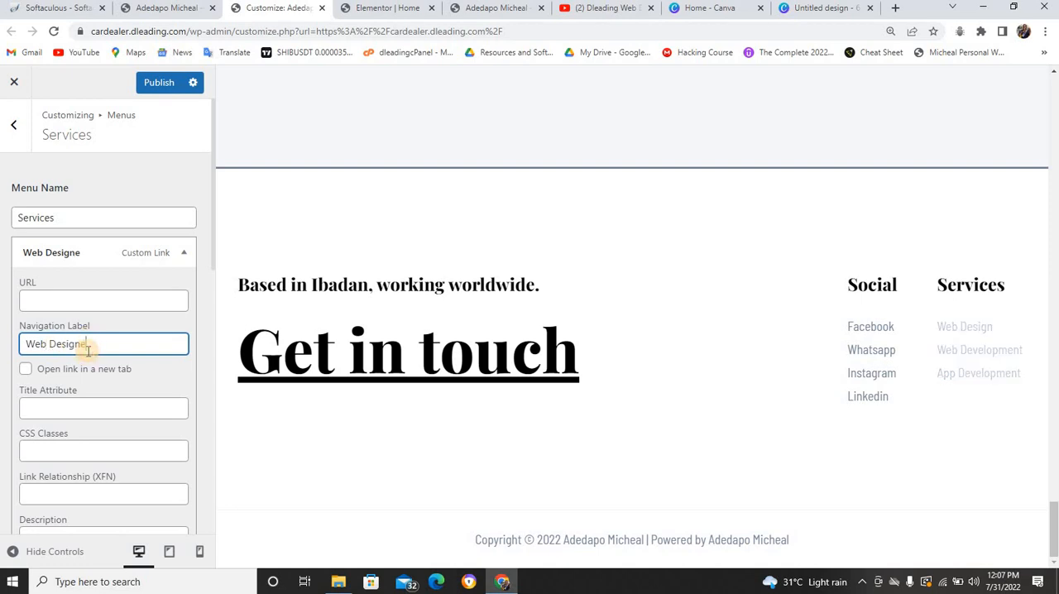
{"action": "left_click", "coordinate": [183, 252]}
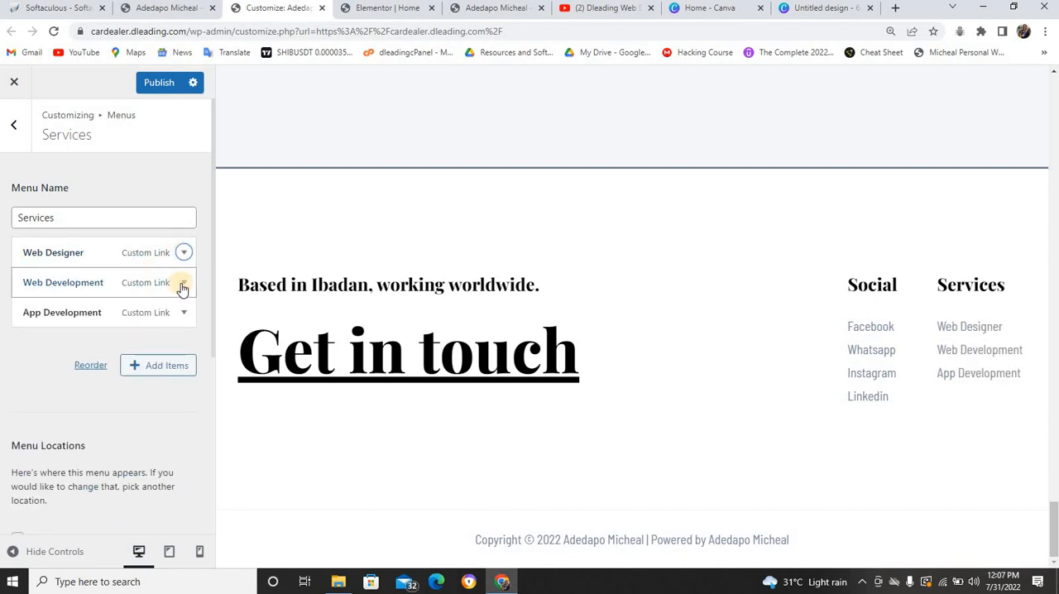
Clear the Web Development item's URL and collapse the item
{"action": "left_click", "coordinate": [185, 285]}
{"action": "left_click", "coordinate": [111, 328]}
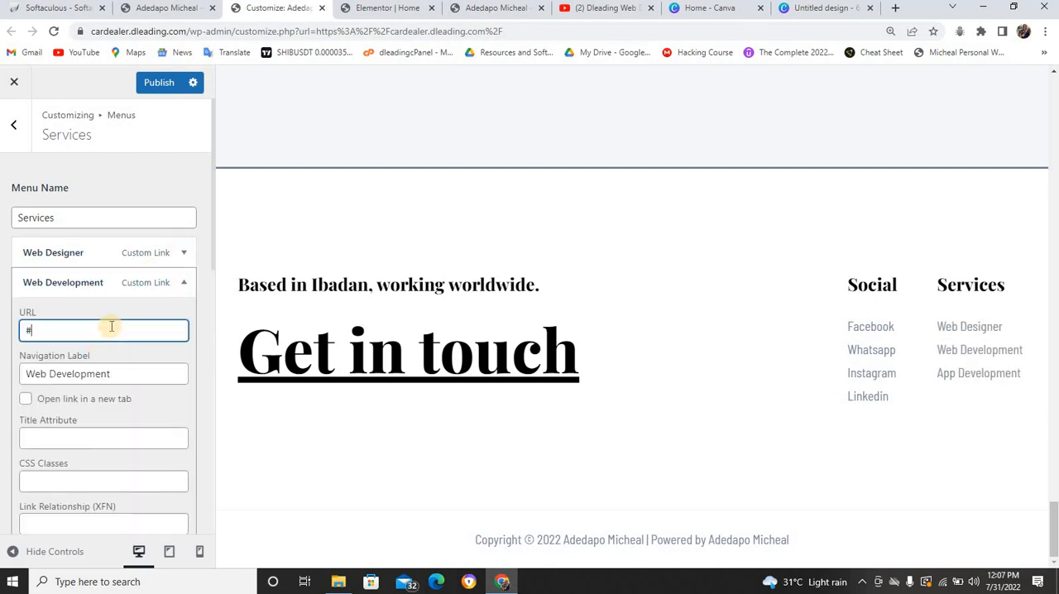
{"action": "key", "text": "BackSpace"}
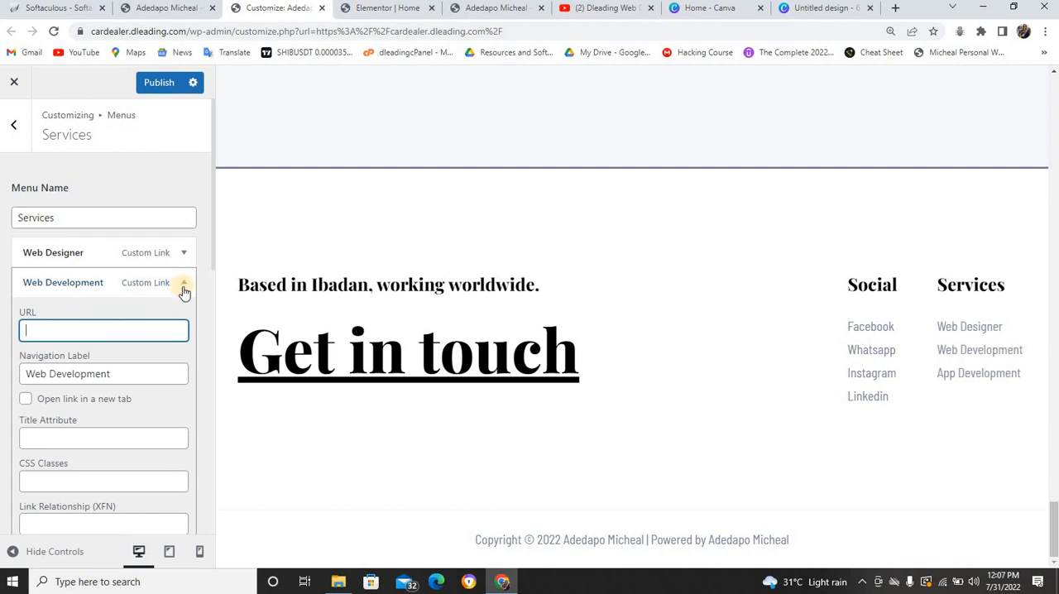
{"action": "left_click", "coordinate": [184, 285]}
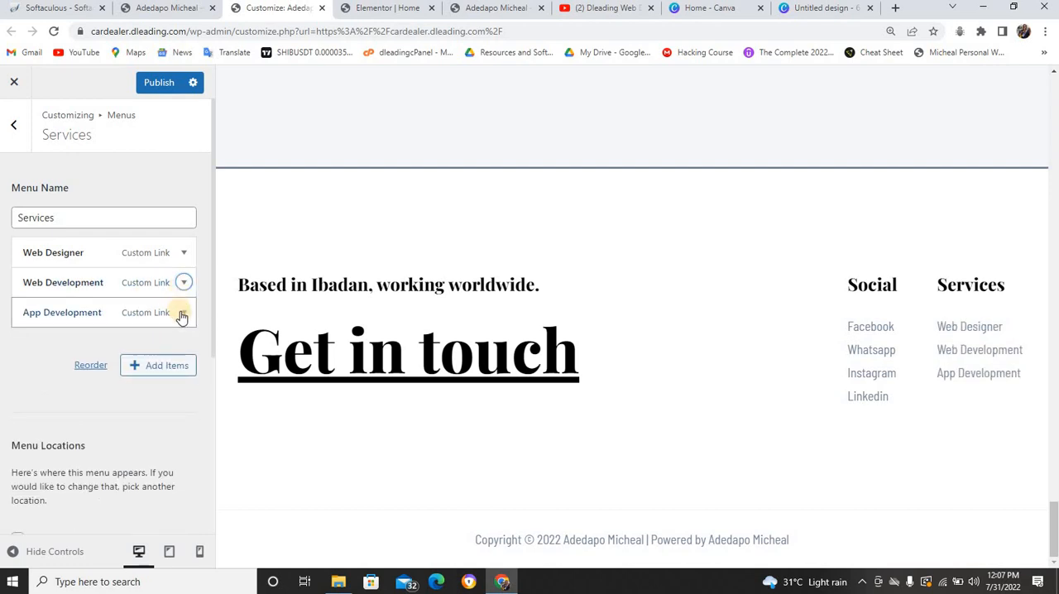
Remove the App Development item from the Services menu
{"action": "left_click", "coordinate": [183, 313]}
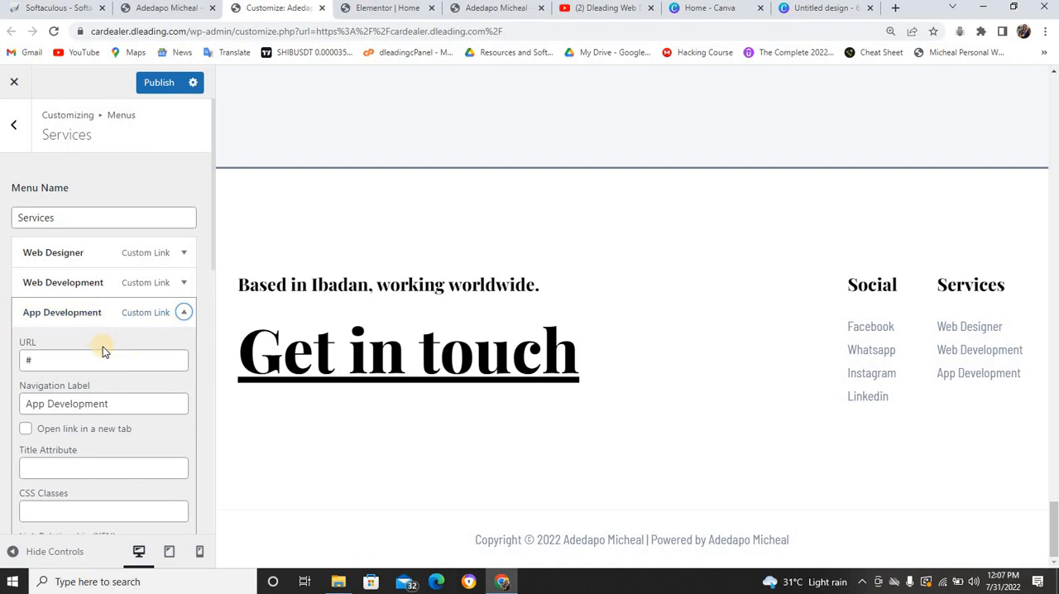
{"action": "scroll", "coordinate": [102, 347], "scroll_direction": "down", "scroll_amount": 4}
{"action": "left_click", "coordinate": [36, 354]}
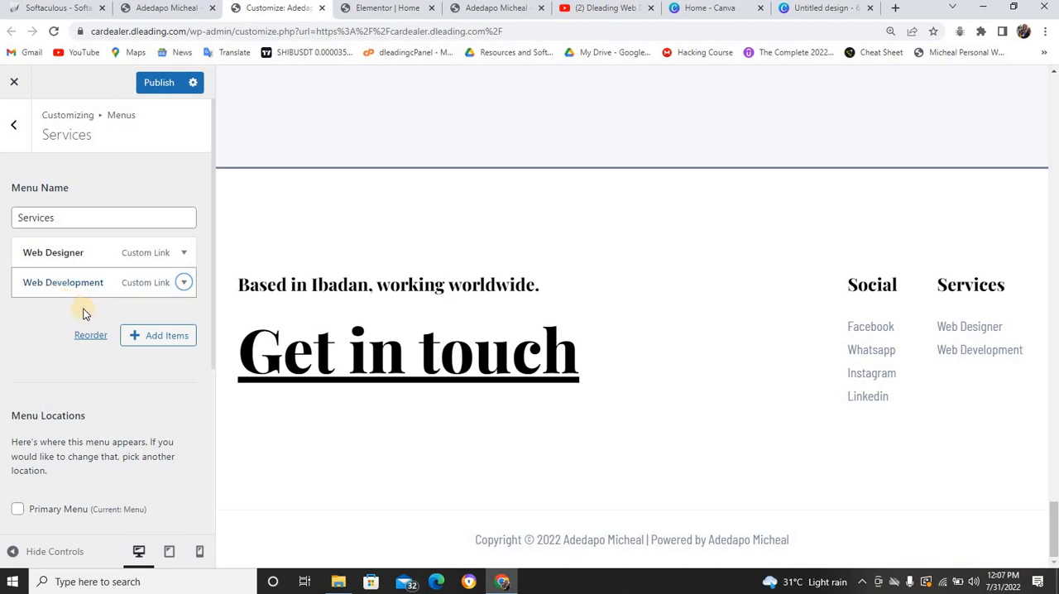
Start a custom link with the text "SEO" in the Services menu and copy the Services page's link address from the live site
{"action": "left_click", "coordinate": [159, 337]}
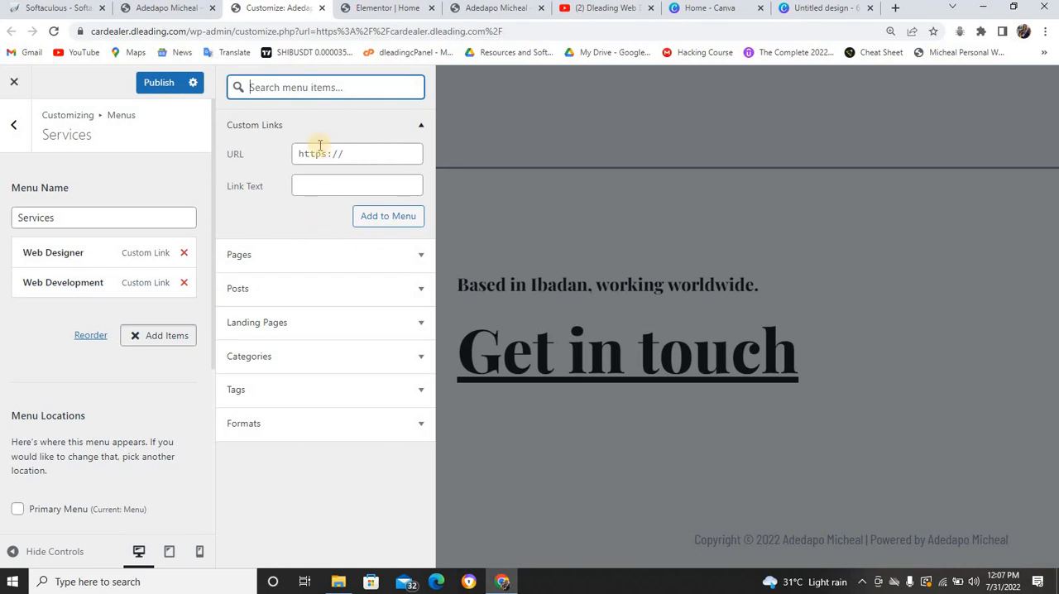
{"action": "left_click", "coordinate": [319, 179]}
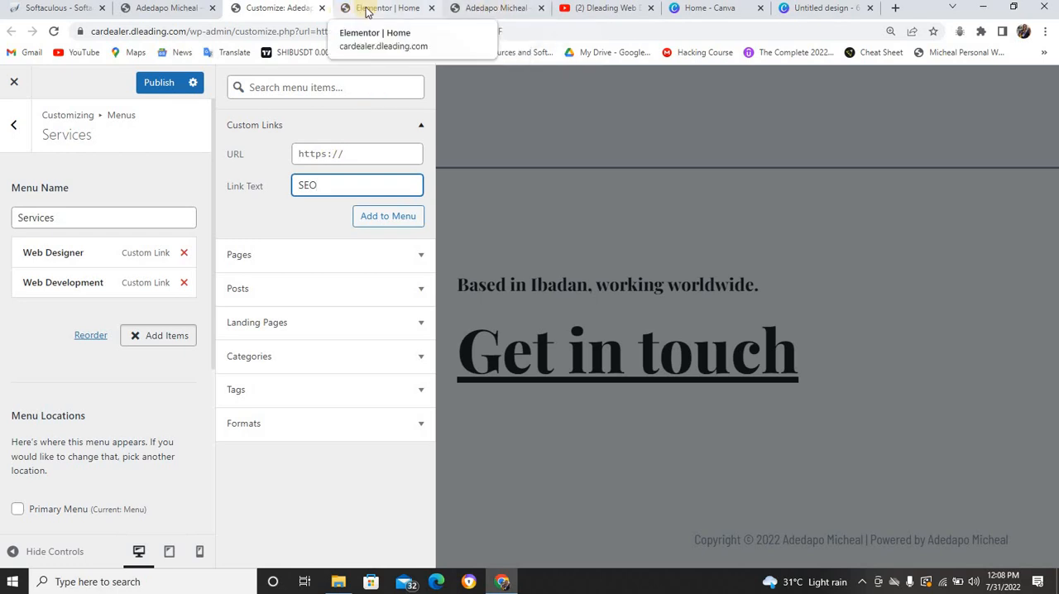
{"action": "left_click", "coordinate": [182, 8]}
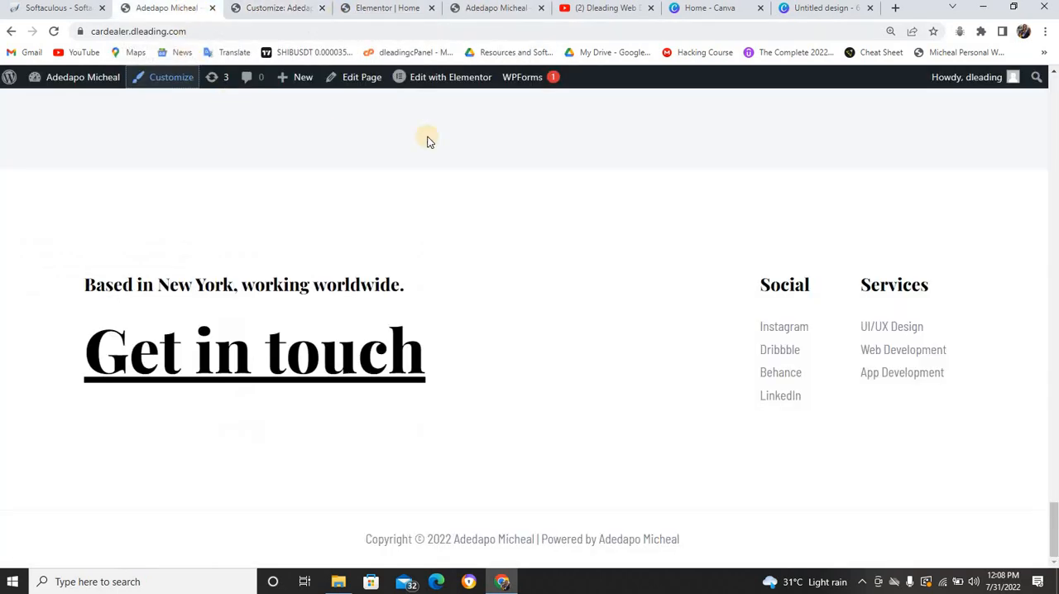
{"action": "scroll", "coordinate": [499, 146], "scroll_direction": "up", "scroll_amount": 15}
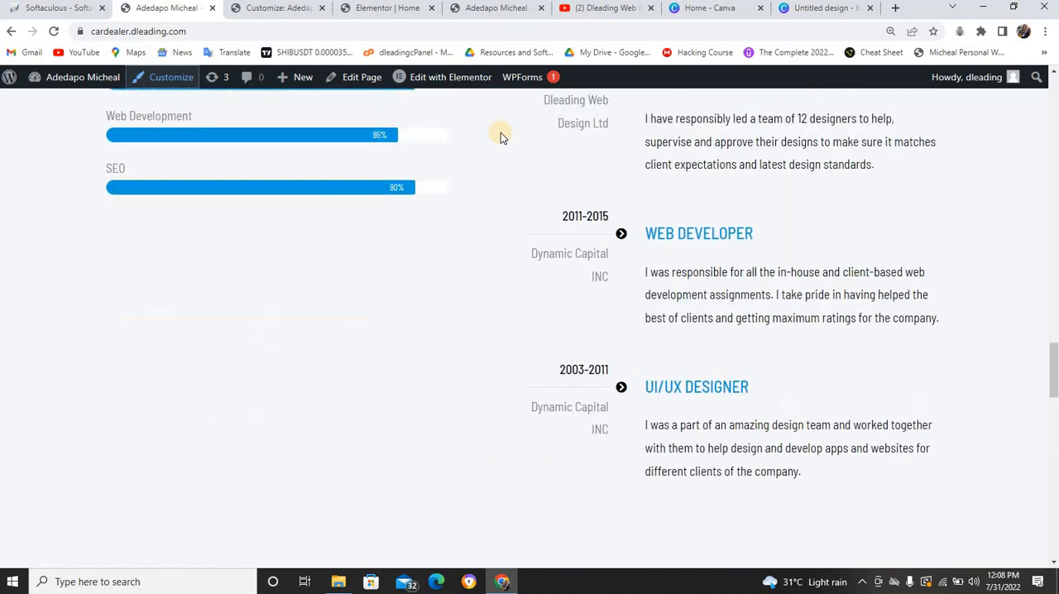
{"action": "scroll", "coordinate": [500, 132], "scroll_direction": "up", "scroll_amount": 15}
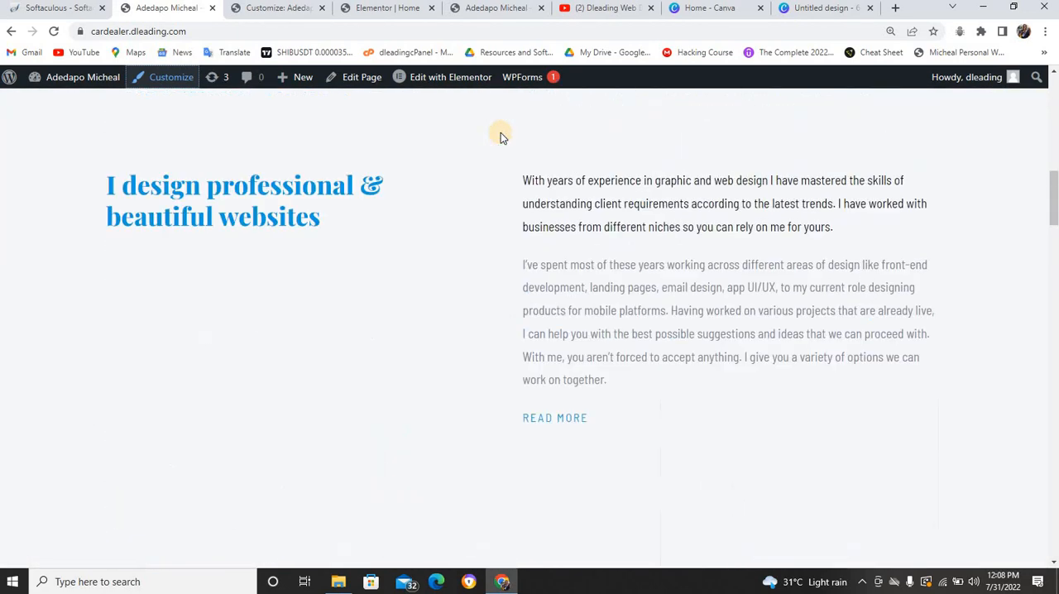
{"action": "scroll", "coordinate": [501, 135], "scroll_direction": "up", "scroll_amount": 5}
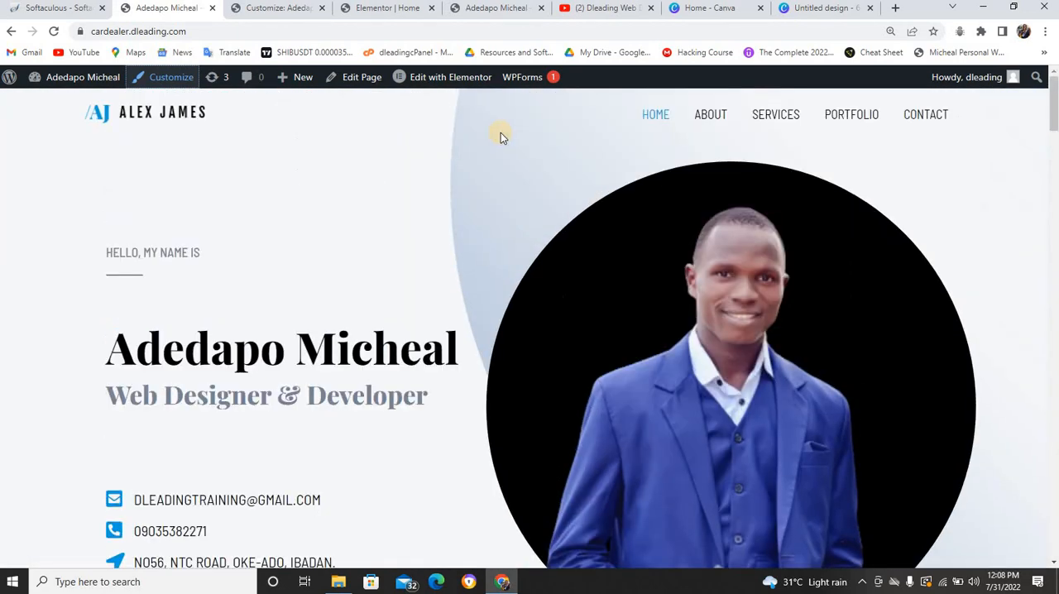
{"action": "right_click", "coordinate": [765, 118]}
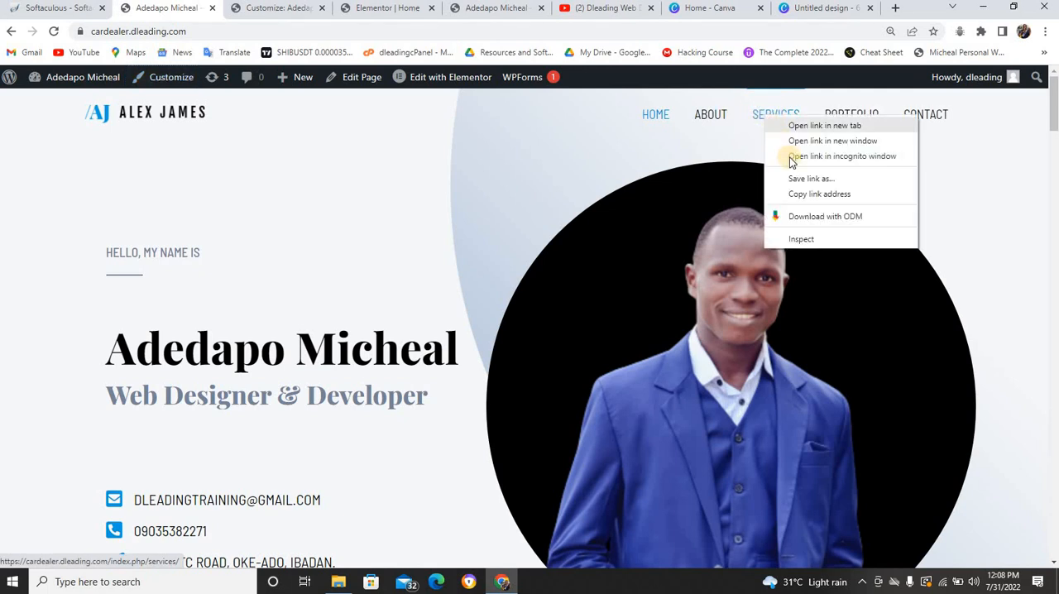
{"action": "left_click", "coordinate": [809, 193]}
Paste the copied Services page address as the SEO link's URL, add the link to the menu and publish the changes
{"action": "left_click", "coordinate": [289, 9]}
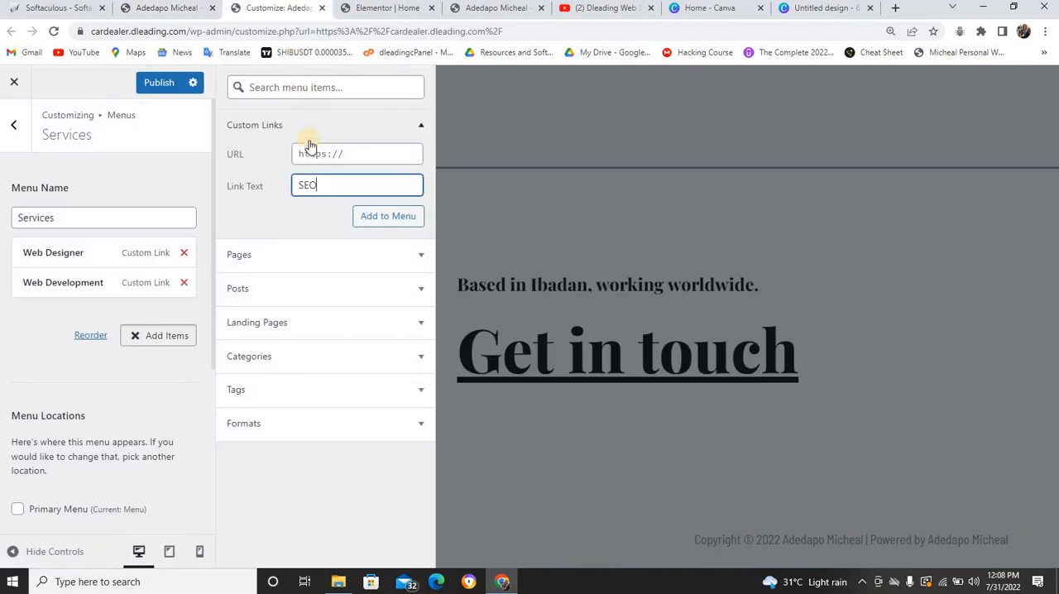
{"action": "left_click", "coordinate": [324, 154]}
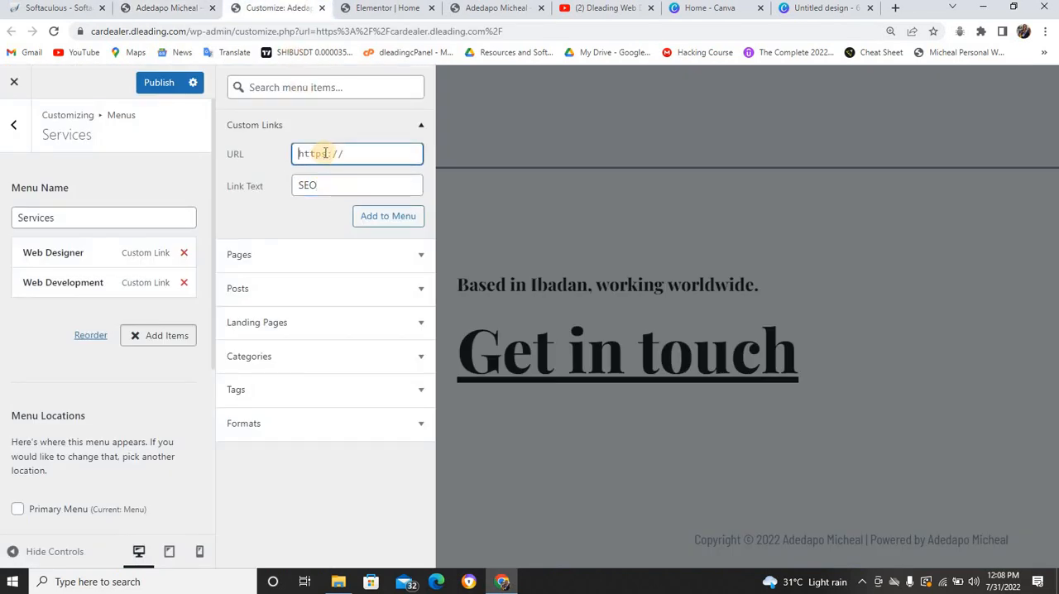
{"action": "key", "text": "ctrl+v"}
{"action": "left_click", "coordinate": [386, 218]}
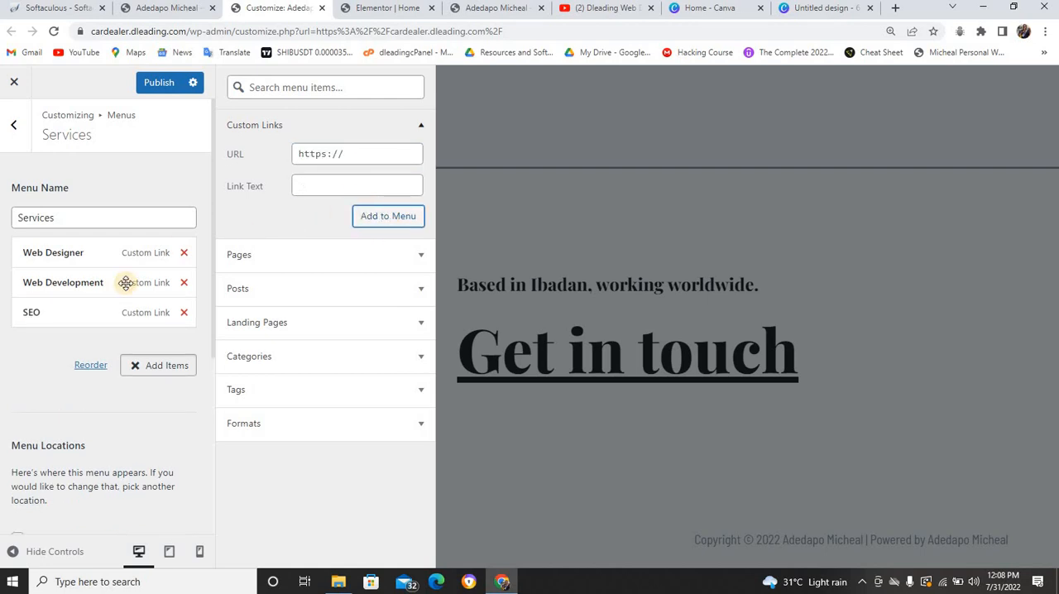
{"action": "left_click", "coordinate": [155, 82]}
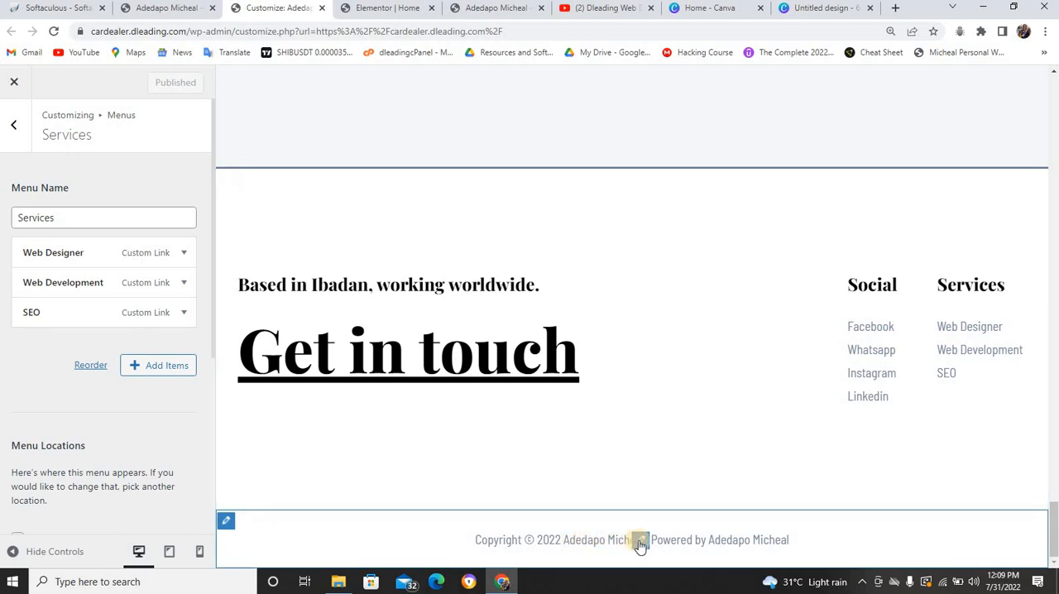
Open the footer's Copyright element settings and review the live home page from its header to its footer
{"action": "left_click", "coordinate": [640, 542]}
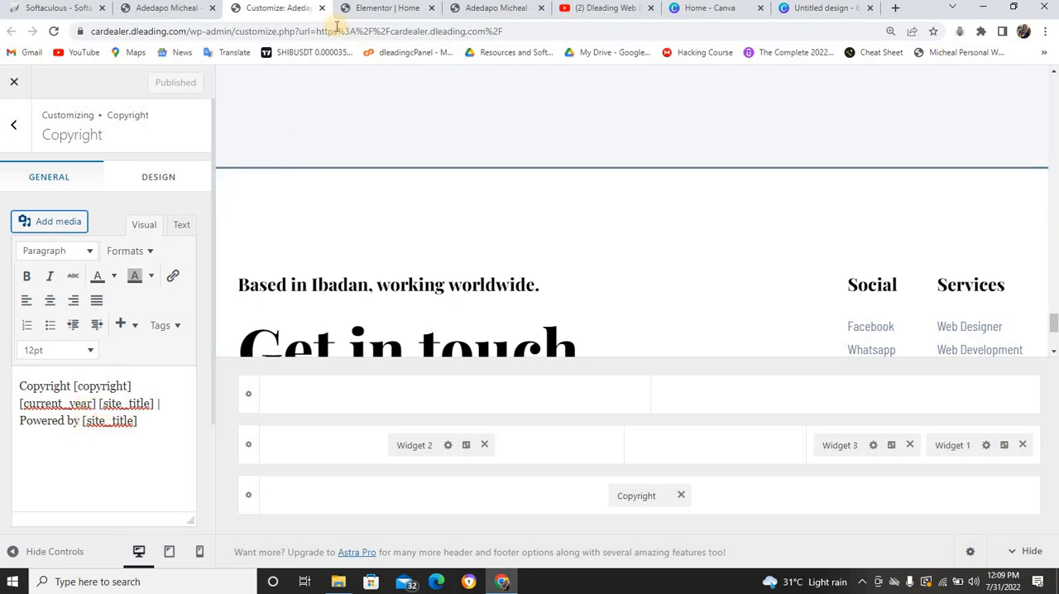
{"action": "left_click", "coordinate": [160, 8]}
{"action": "scroll", "coordinate": [501, 237], "scroll_direction": "down", "scroll_amount": 10}
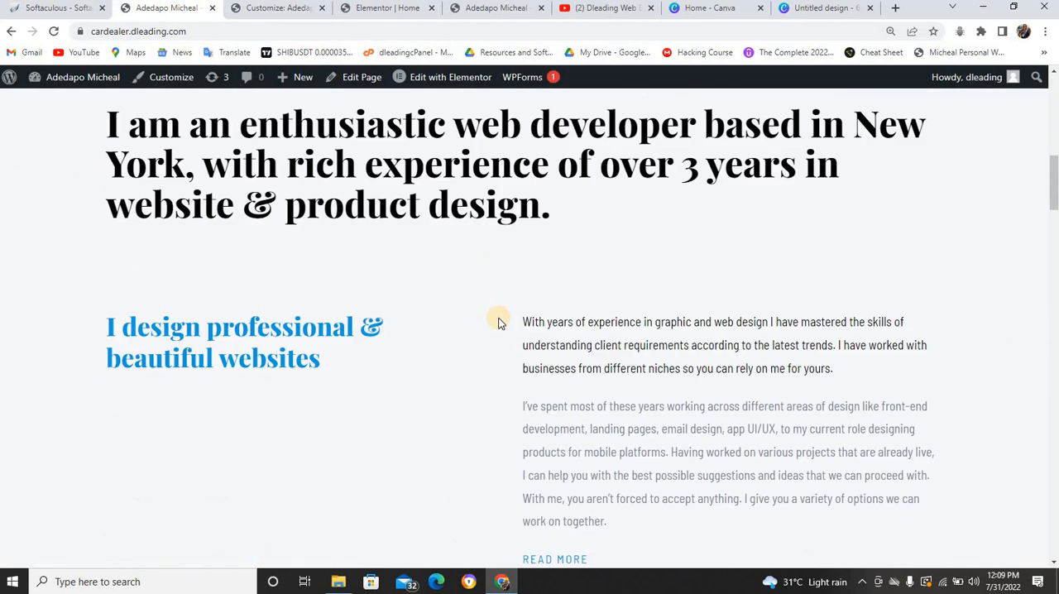
{"action": "scroll", "coordinate": [499, 315], "scroll_direction": "down", "scroll_amount": 20}
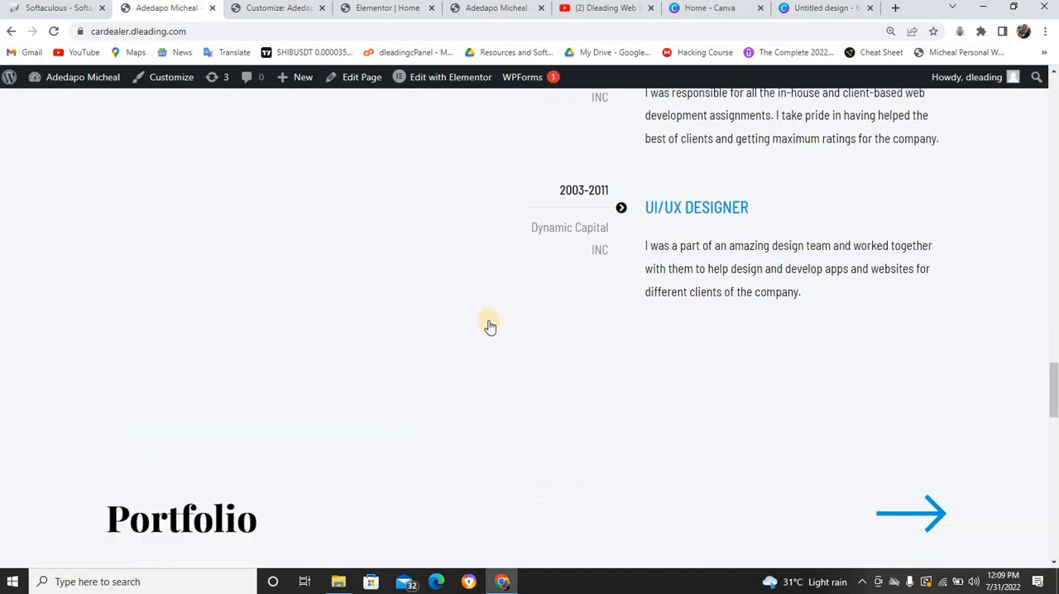
{"action": "scroll", "coordinate": [491, 330], "scroll_direction": "down", "scroll_amount": 10}
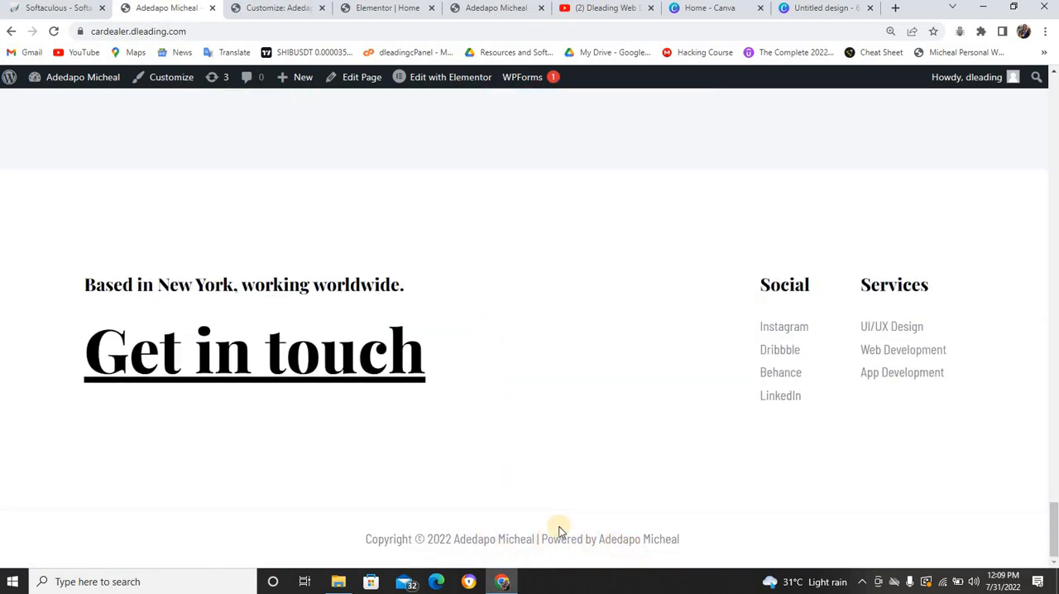
{"action": "scroll", "coordinate": [425, 435], "scroll_direction": "up", "scroll_amount": 12}
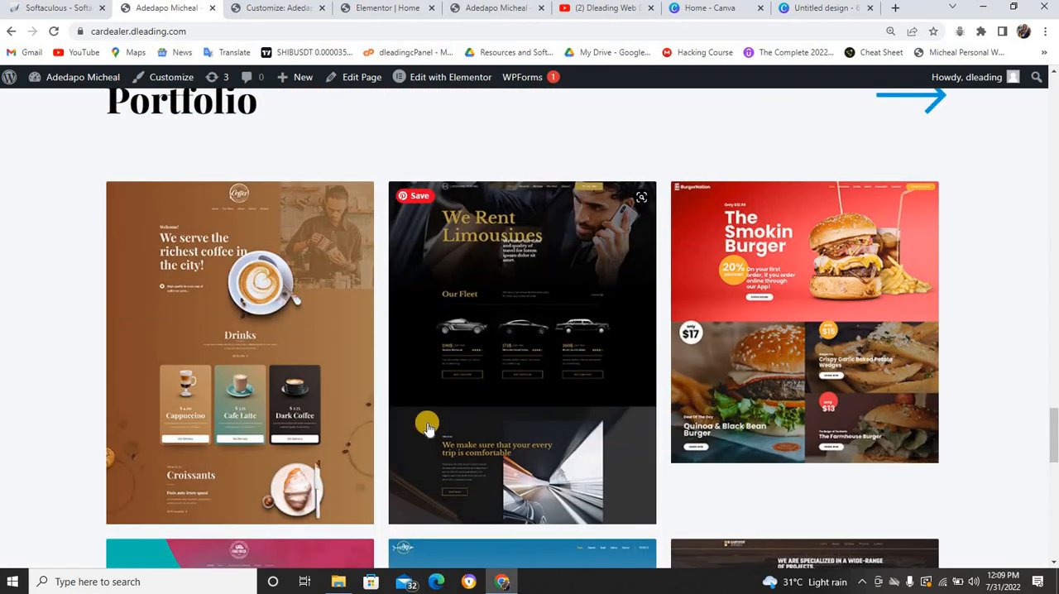
{"action": "scroll", "coordinate": [430, 422], "scroll_direction": "up", "scroll_amount": 15}
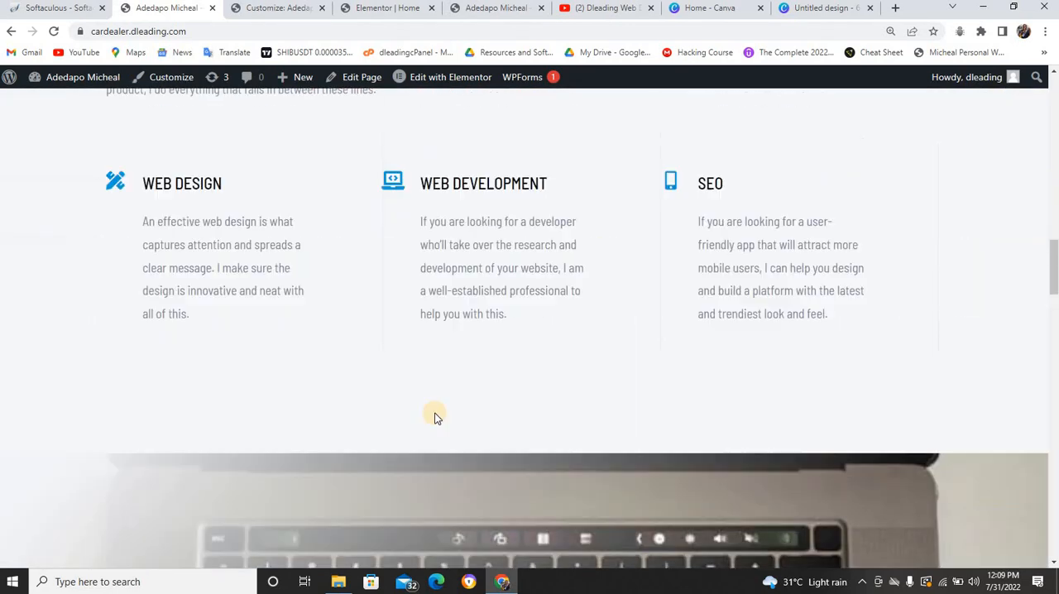
{"action": "scroll", "coordinate": [435, 410], "scroll_direction": "up", "scroll_amount": 15}
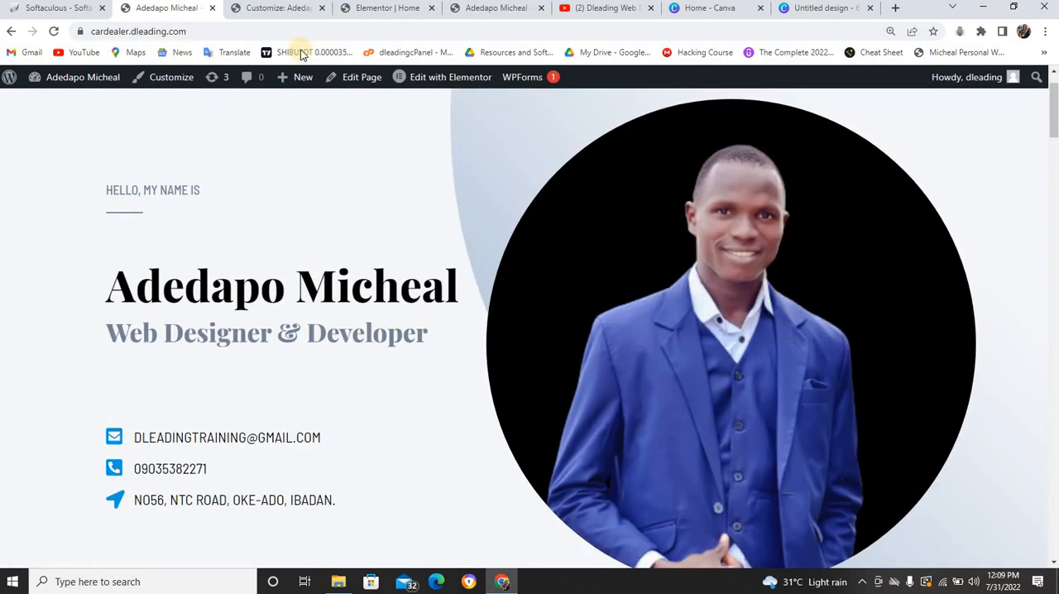
{"action": "left_click", "coordinate": [295, 10]}
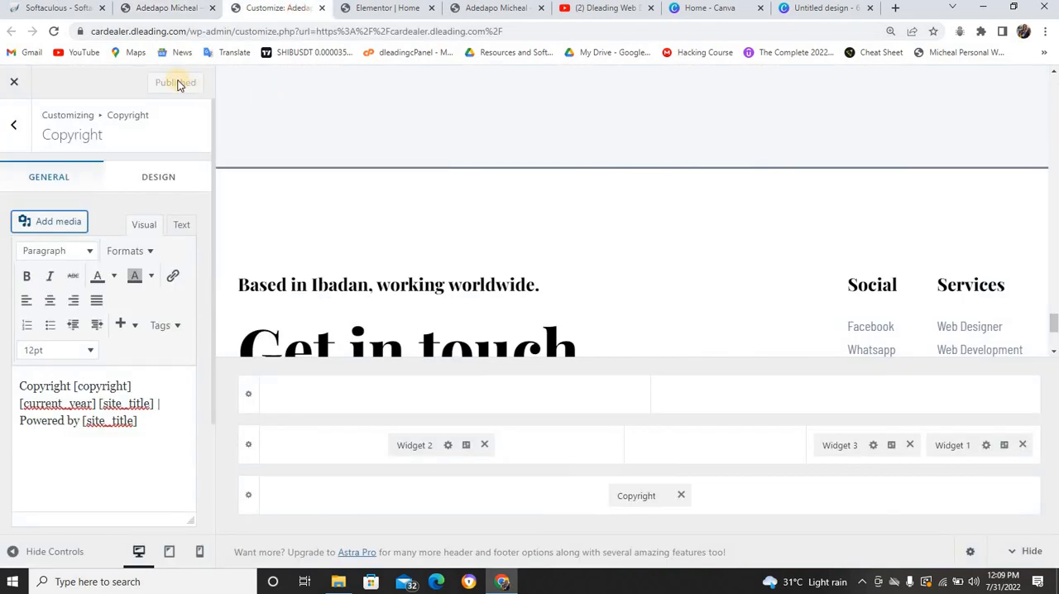
Close the Customizer and open the site's WordPress dashboard
{"action": "left_click", "coordinate": [14, 81]}
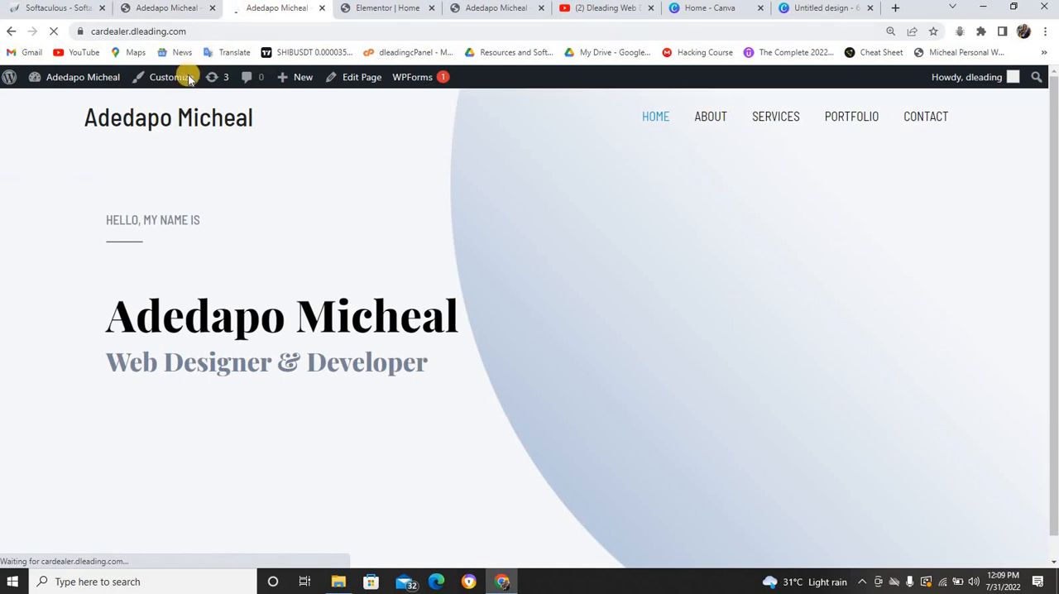
{"action": "left_click", "coordinate": [170, 10]}
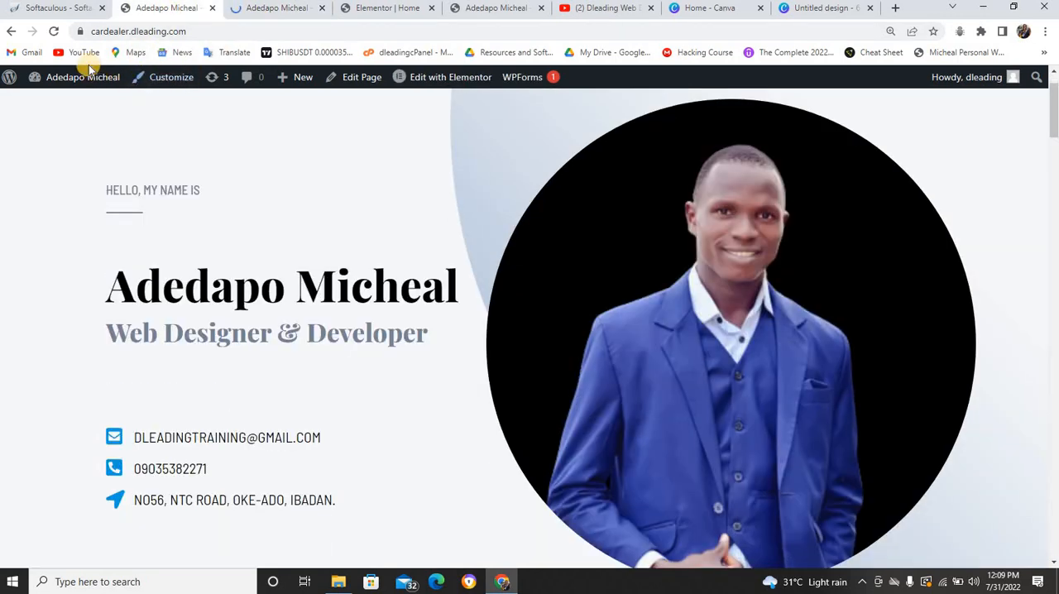
{"action": "mouse_move", "coordinate": [79, 80]}
{"action": "left_click", "coordinate": [65, 101]}
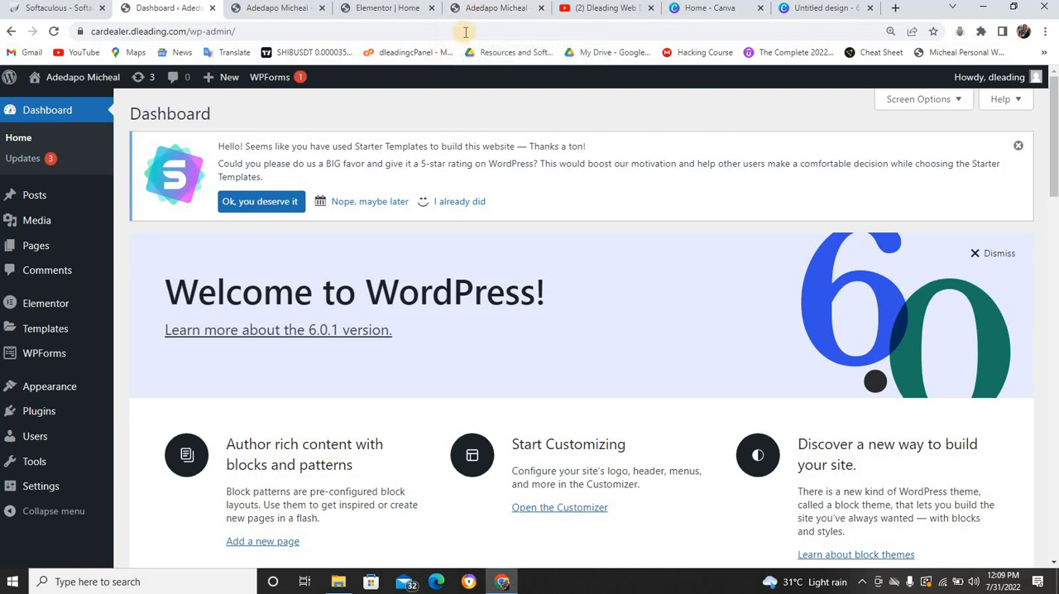
Check the title and tagline of the reference site cv.dleading.com, and open the General Settings to inspect the Site Title
{"action": "left_click", "coordinate": [481, 11]}
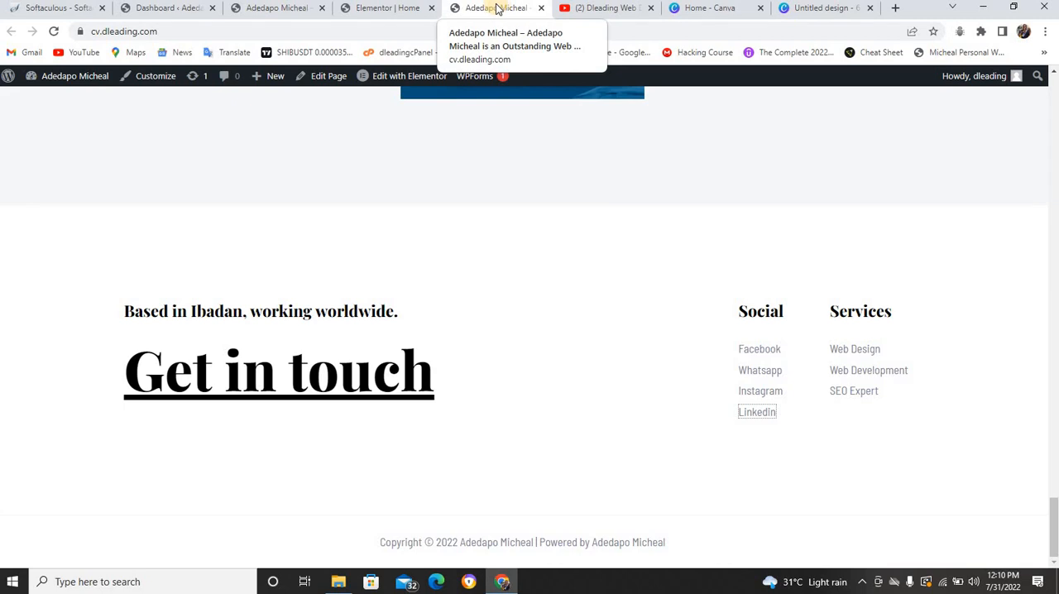
{"action": "left_click", "coordinate": [160, 11]}
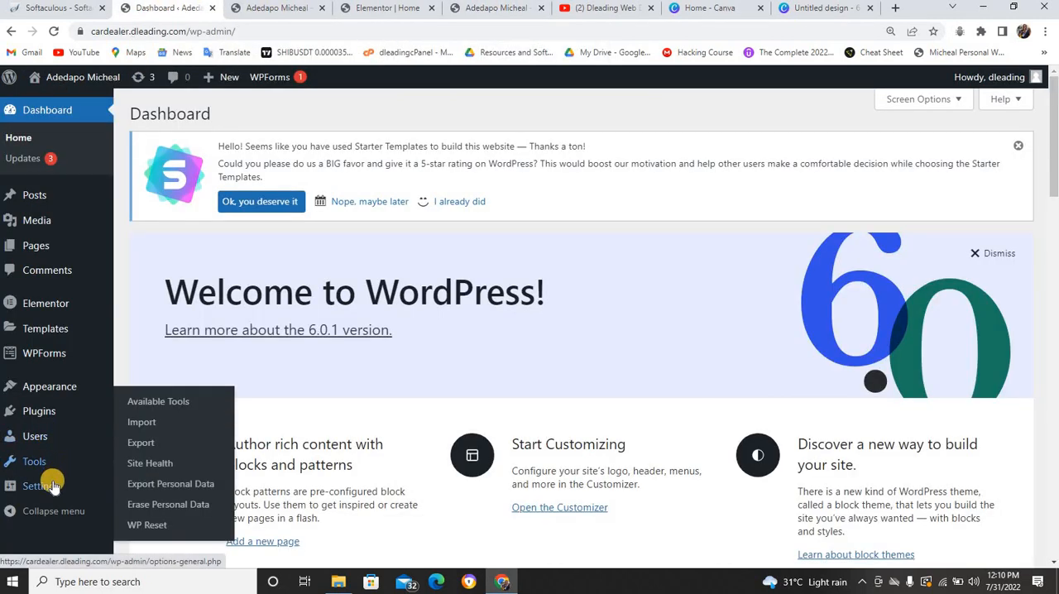
{"action": "mouse_move", "coordinate": [49, 486]}
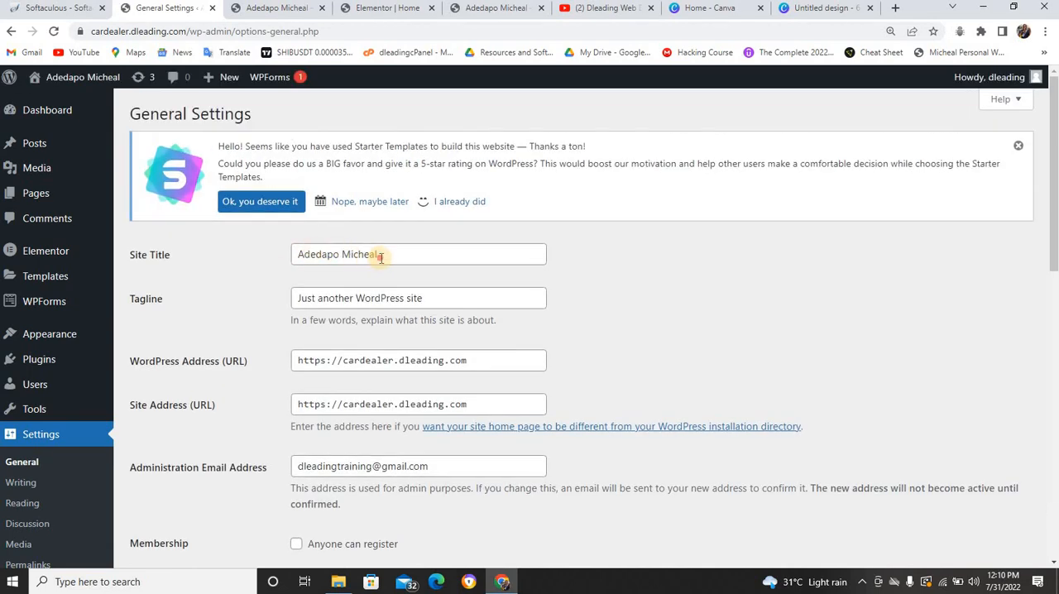
{"action": "left_click_drag", "start_coordinate": [378, 259], "coordinate": [295, 257]}
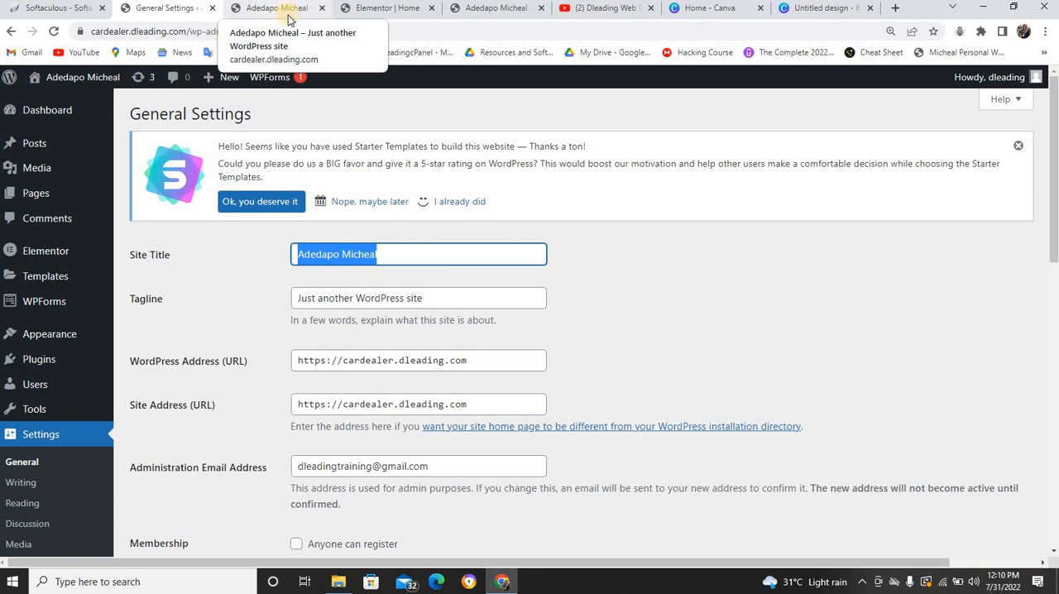
Set the tagline to the owner's name plus "is an Outstanding SEO Expert That Have Help so Many Business to Rank on Google Front Page" and save
{"action": "left_click_drag", "start_coordinate": [425, 298], "coordinate": [294, 298]}
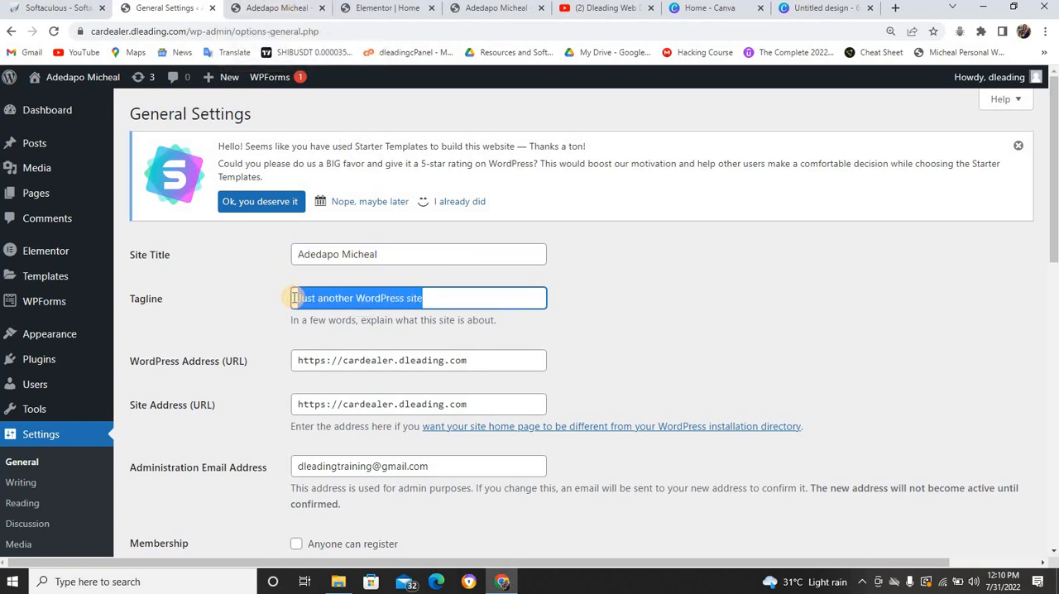
{"action": "type", "text": "Ad"}
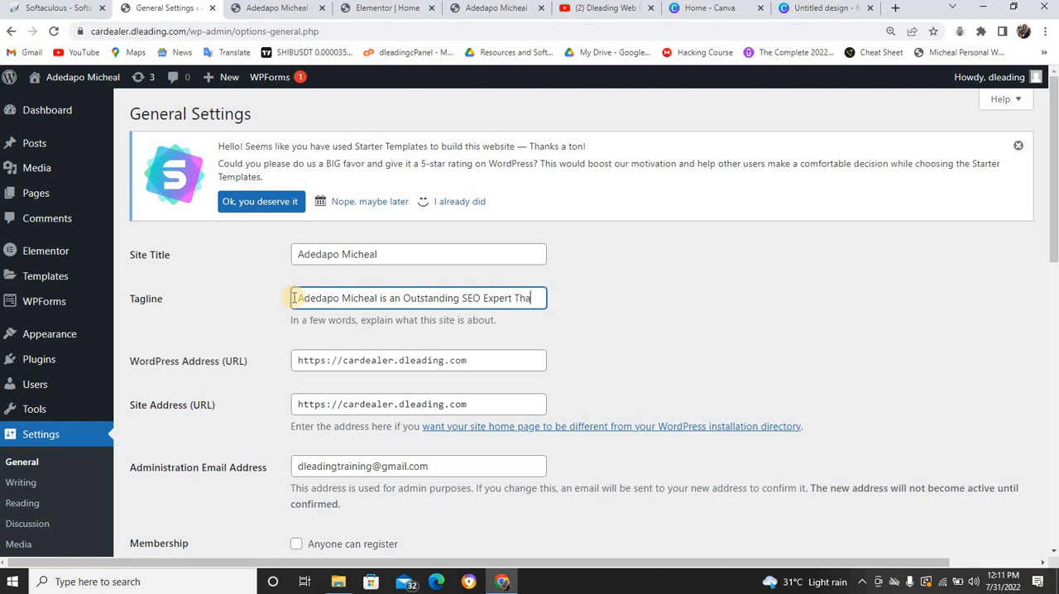
{"action": "type", "text": "ha"}
{"action": "type", "text": "ve"}
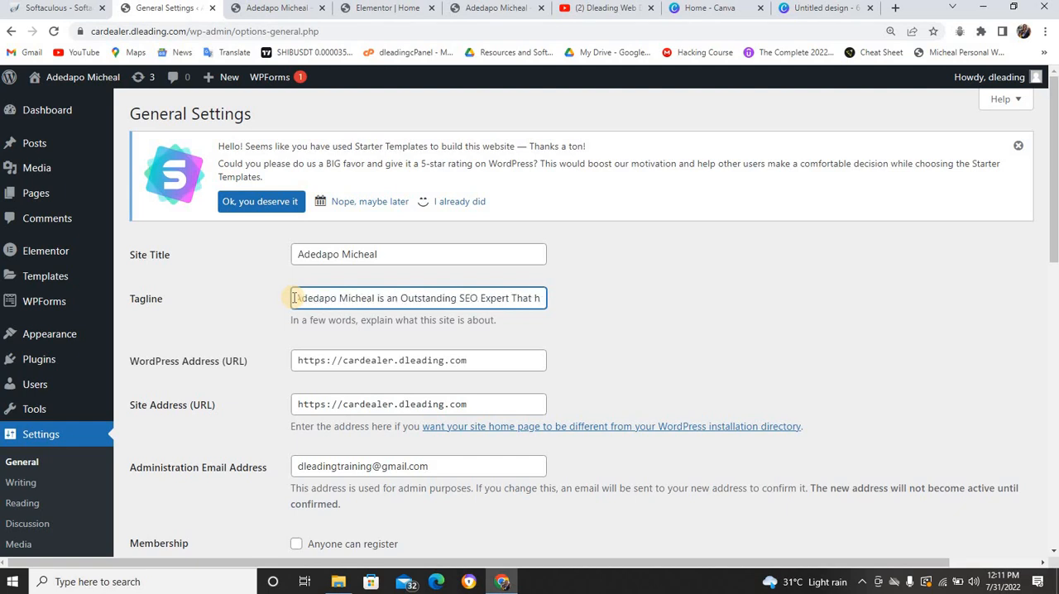
{"action": "key", "text": "BackSpace"}
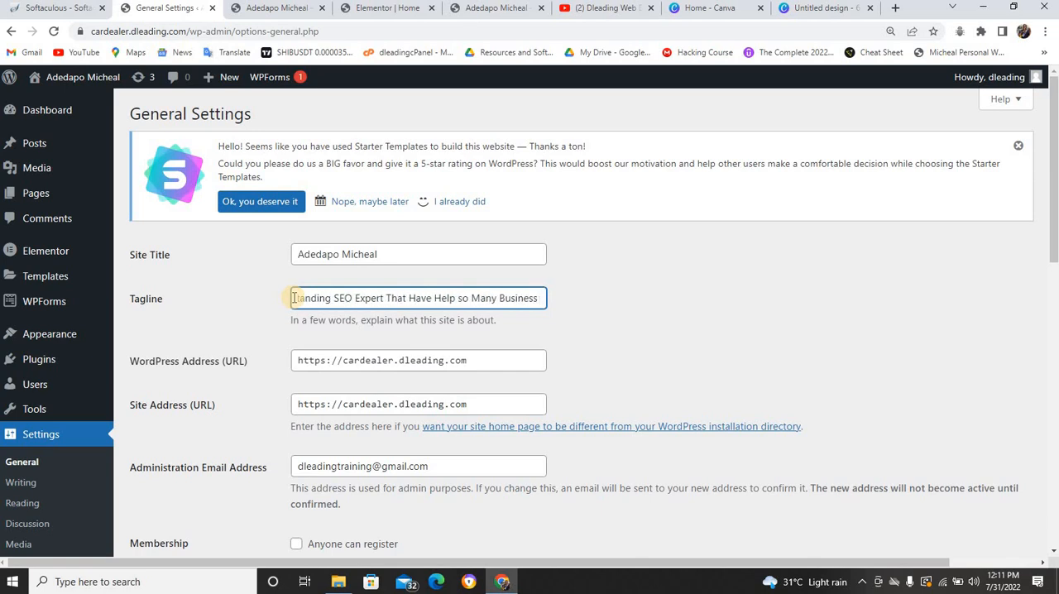
{"action": "type", "text": "to R"}
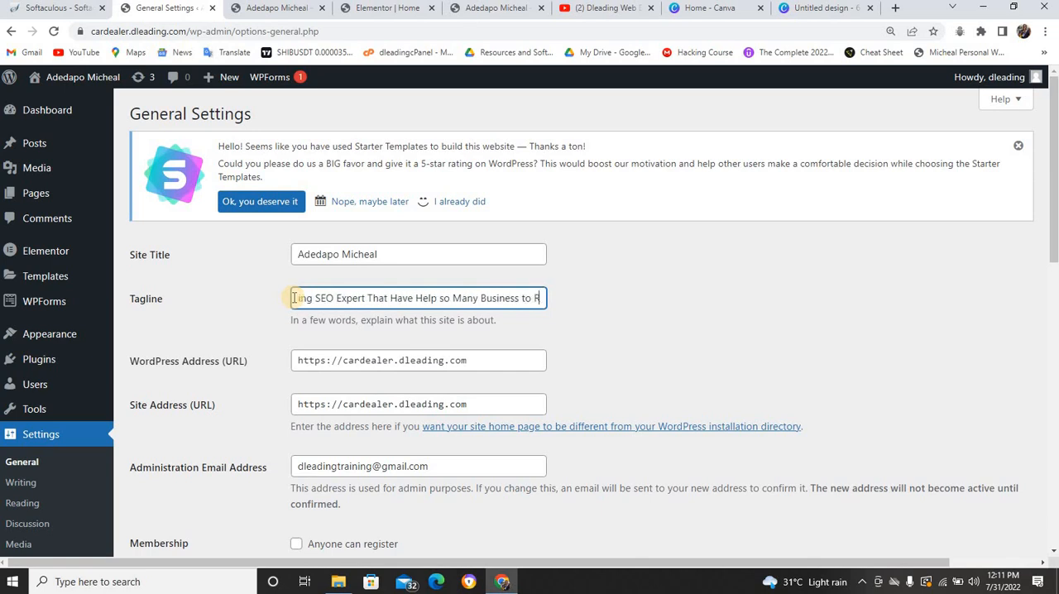
{"action": "type", "text": "ank"}
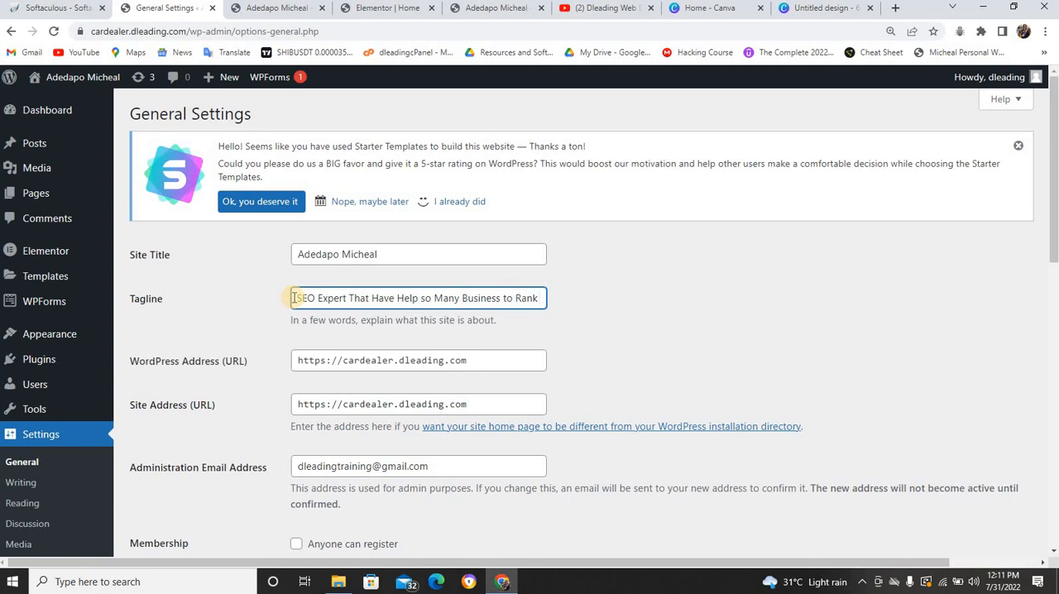
{"action": "type", "text": " on G"}
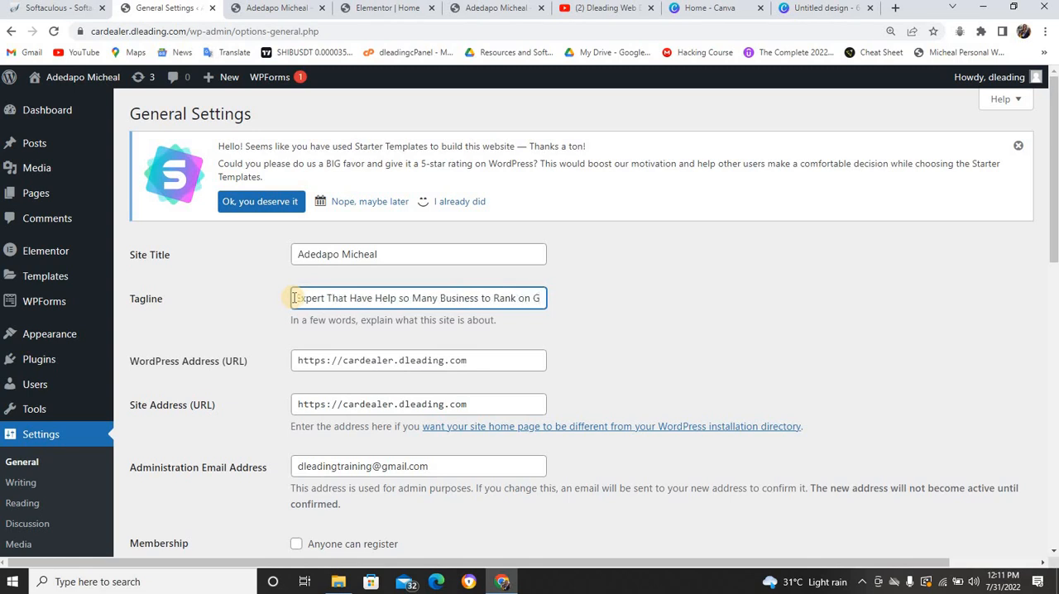
{"action": "type", "text": "oogle F"}
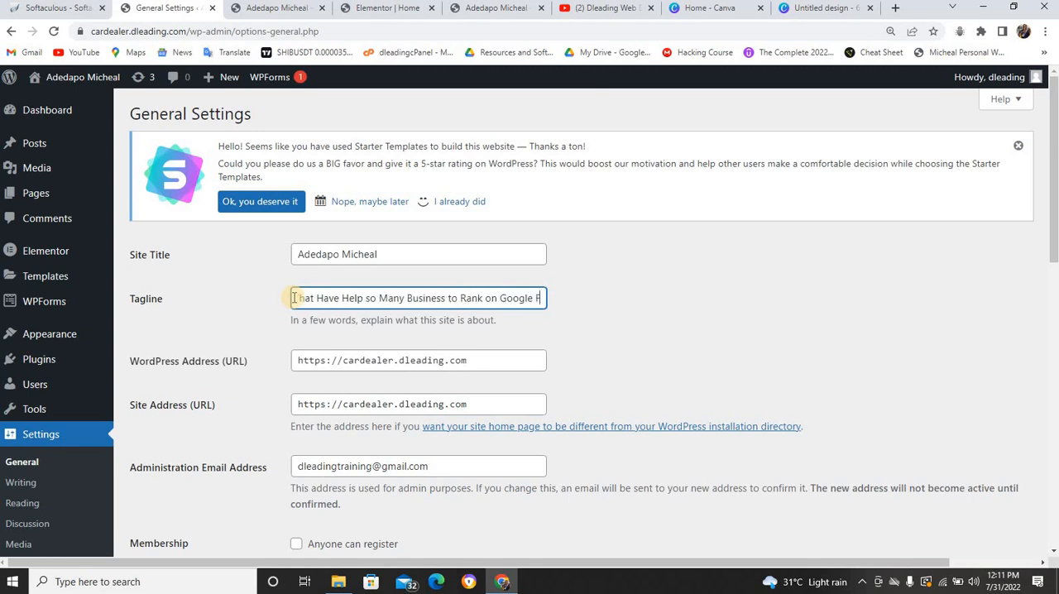
{"action": "type", "text": "ront"}
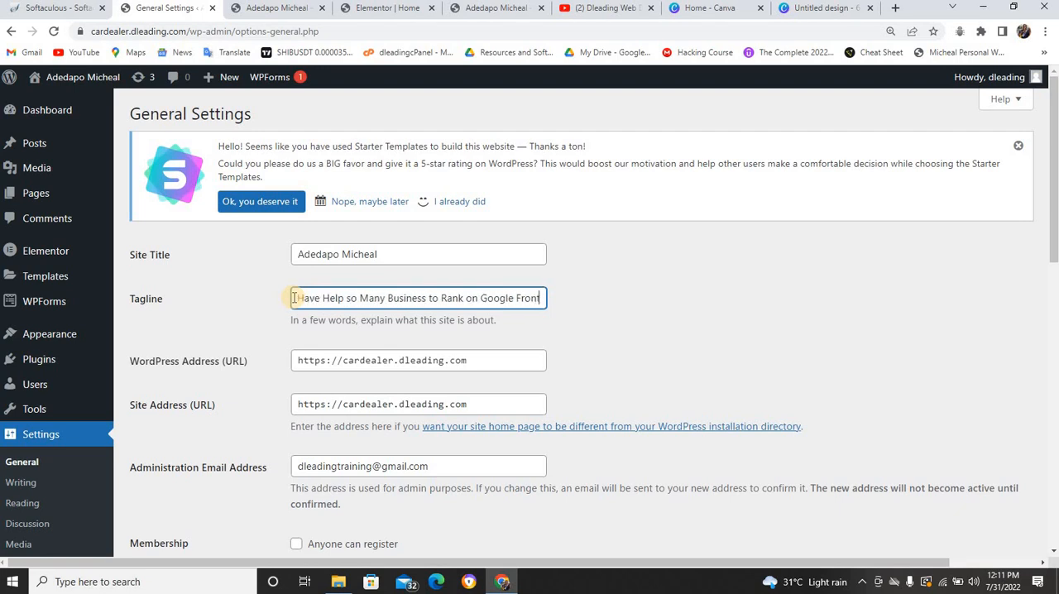
{"action": "type", "text": " Pa"}
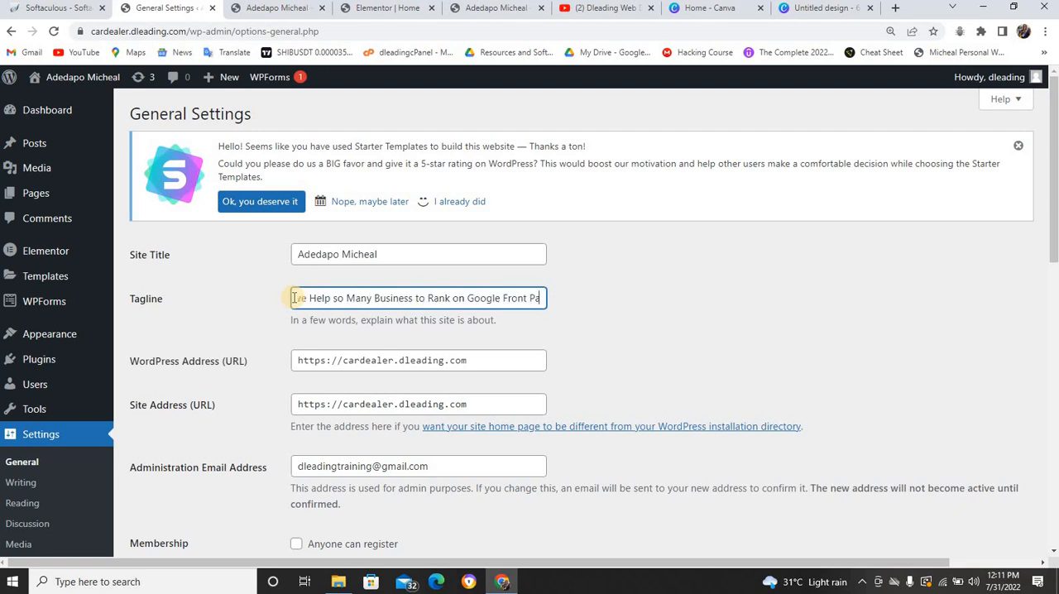
{"action": "type", "text": "ge"}
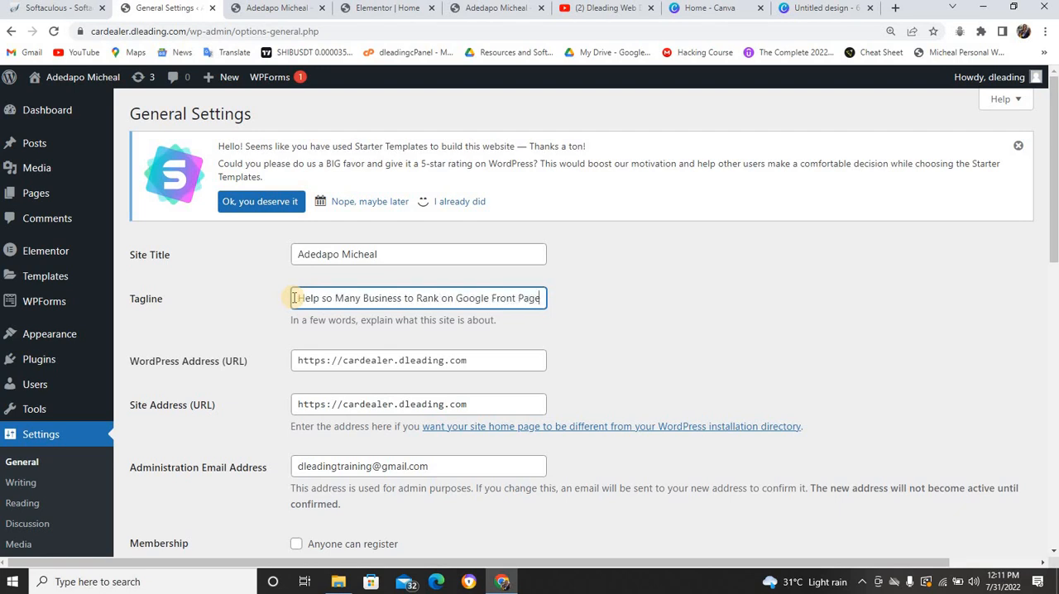
{"action": "scroll", "coordinate": [305, 273], "scroll_direction": "down", "scroll_amount": 10}
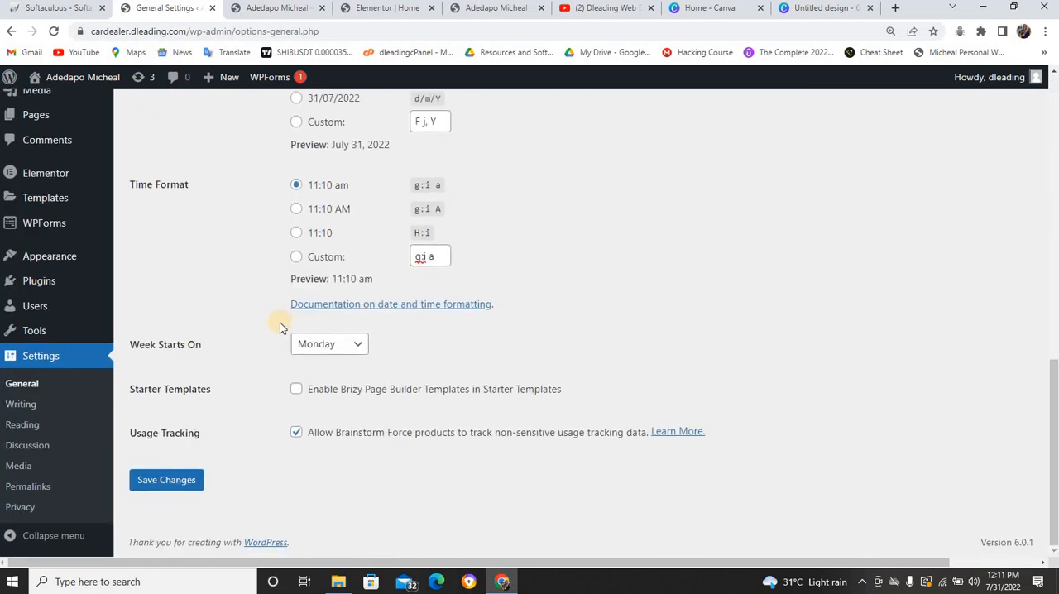
{"action": "scroll", "coordinate": [285, 314], "scroll_direction": "up", "scroll_amount": 1}
{"action": "scroll", "coordinate": [285, 314], "scroll_direction": "up", "scroll_amount": 10}
{"action": "scroll", "coordinate": [276, 324], "scroll_direction": "down", "scroll_amount": 12}
{"action": "left_click", "coordinate": [187, 484]}
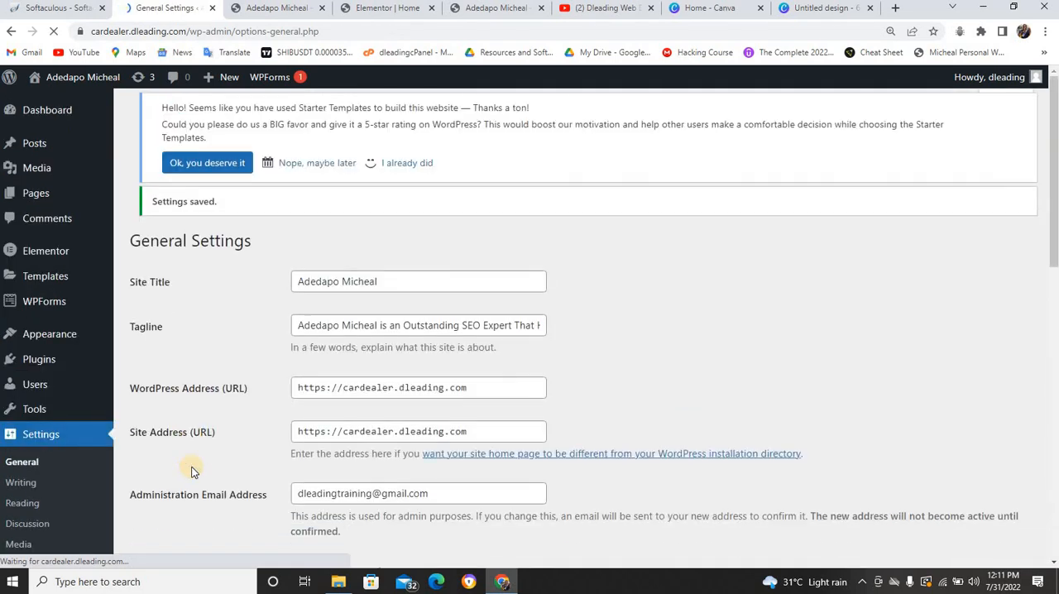
Set the site's permalink structure to Post name in the Permalink Settings and save the changes
{"action": "scroll", "coordinate": [90, 452], "scroll_direction": "down", "scroll_amount": 2}
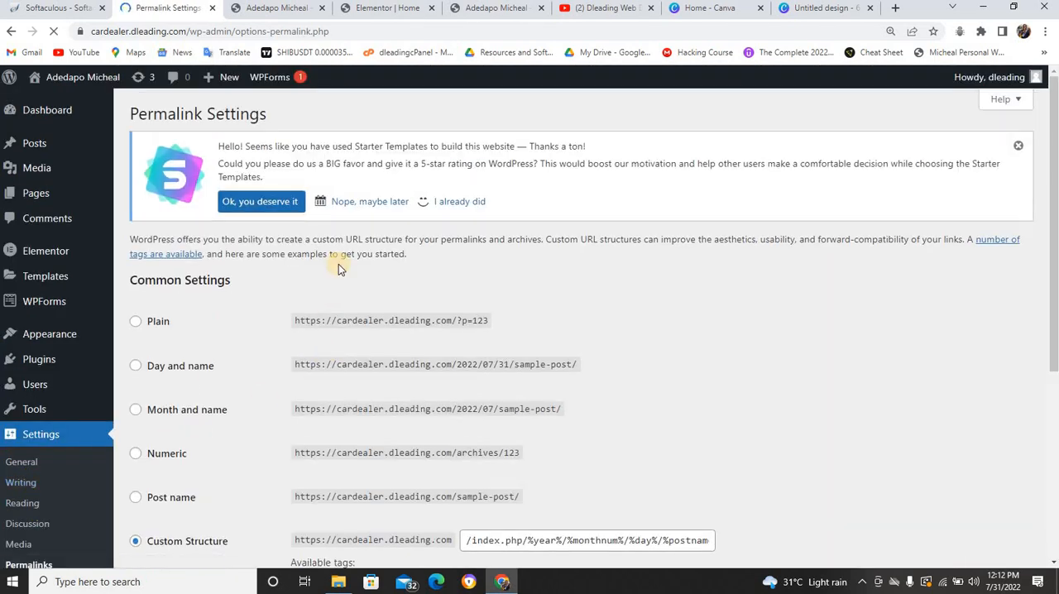
{"action": "scroll", "coordinate": [327, 291], "scroll_direction": "down", "scroll_amount": 3}
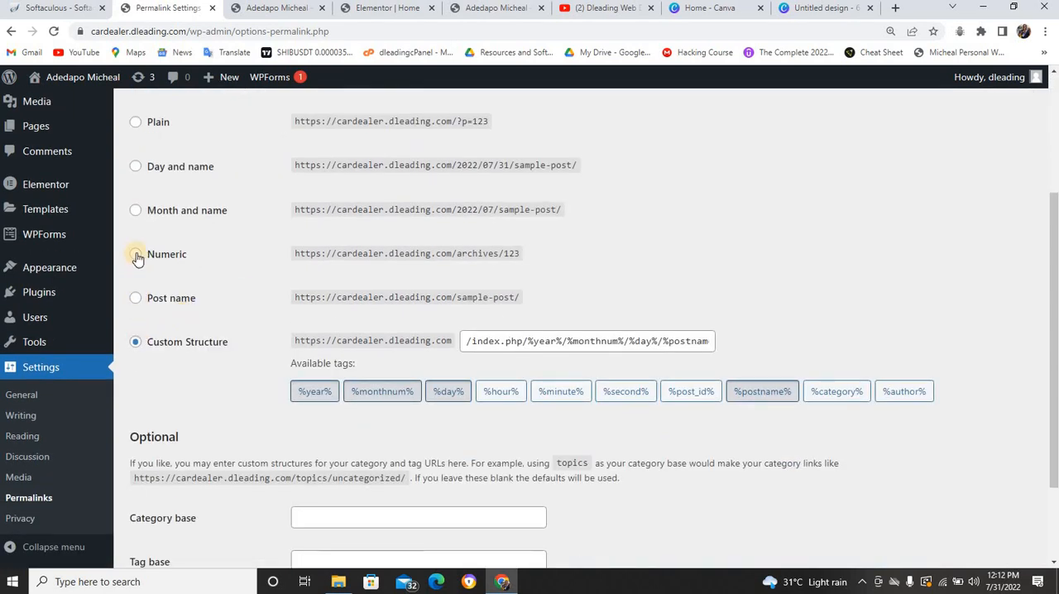
{"action": "left_click", "coordinate": [134, 299]}
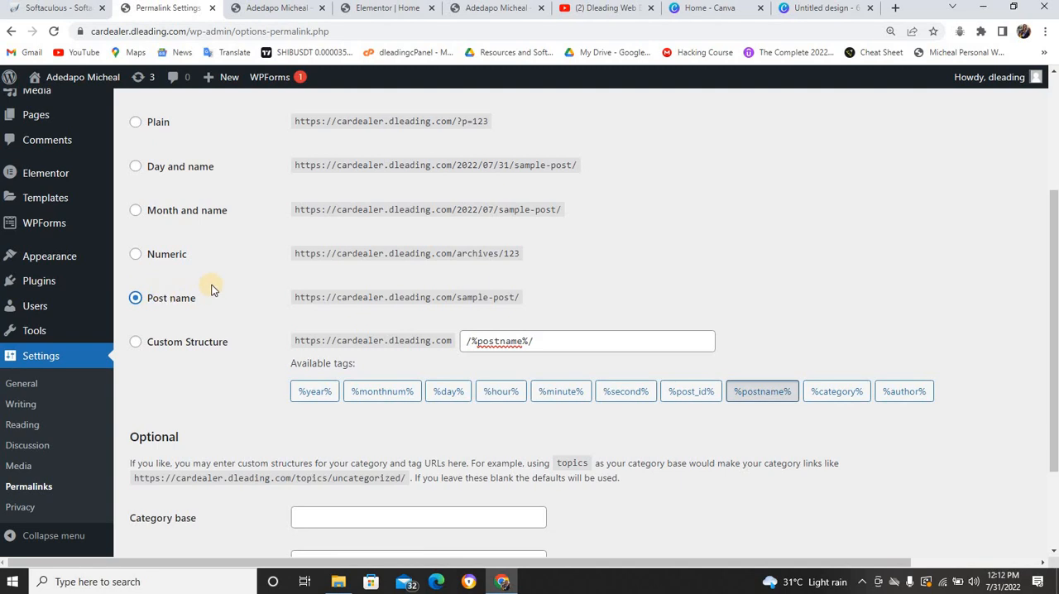
{"action": "scroll", "coordinate": [211, 285], "scroll_direction": "down", "scroll_amount": 2}
{"action": "left_click", "coordinate": [165, 482]}
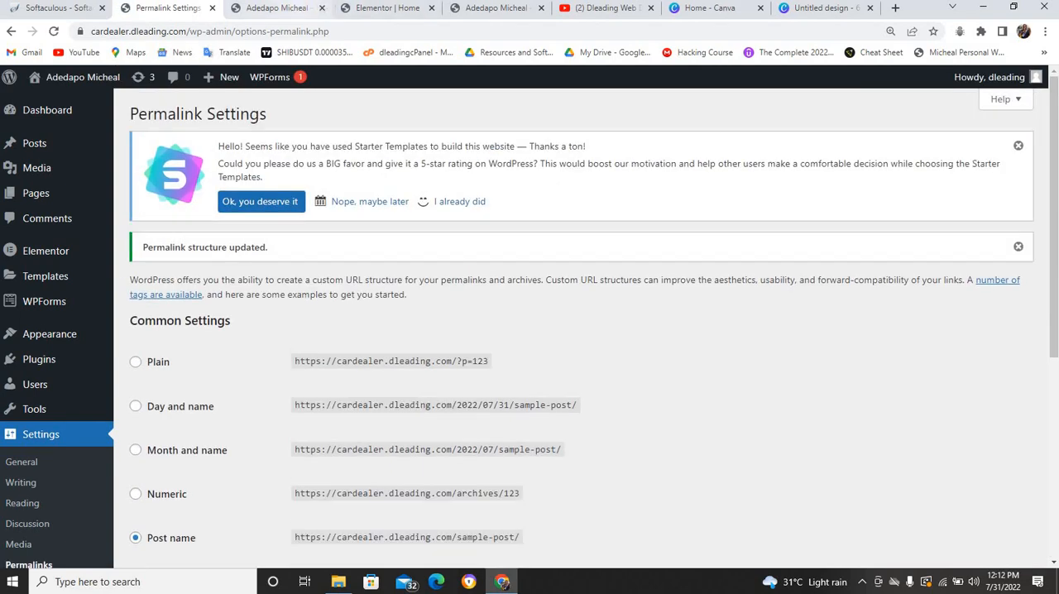
Check the reference site cv.dleading.com from its footer up to its header, and open the Menus settings in the cardealer.dleading.com dashboard
{"action": "left_click", "coordinate": [460, 10]}
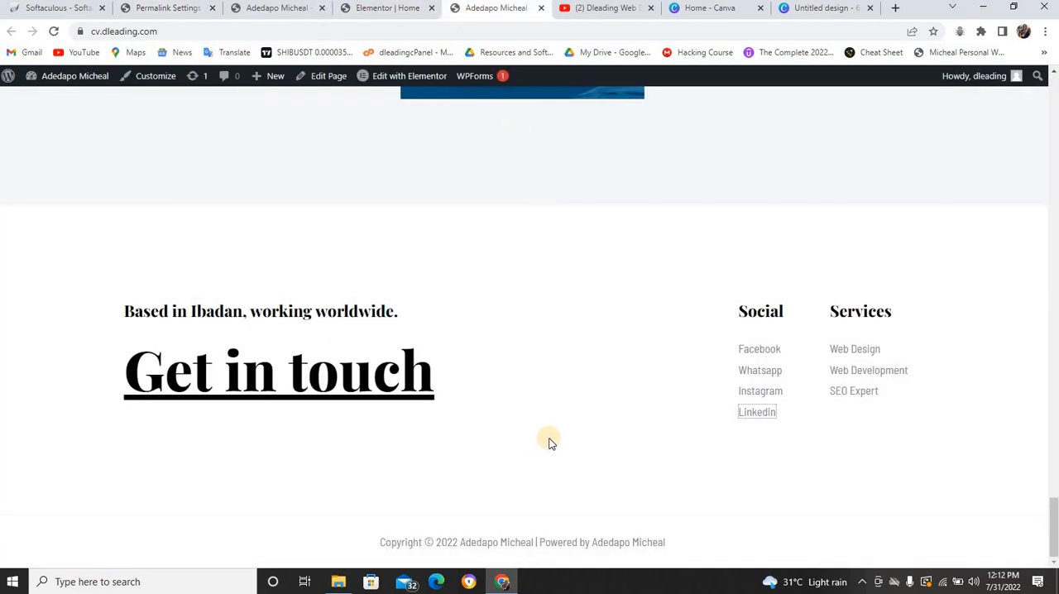
{"action": "scroll", "coordinate": [548, 439], "scroll_direction": "up", "scroll_amount": 10}
{"action": "scroll", "coordinate": [561, 405], "scroll_direction": "up", "scroll_amount": 15}
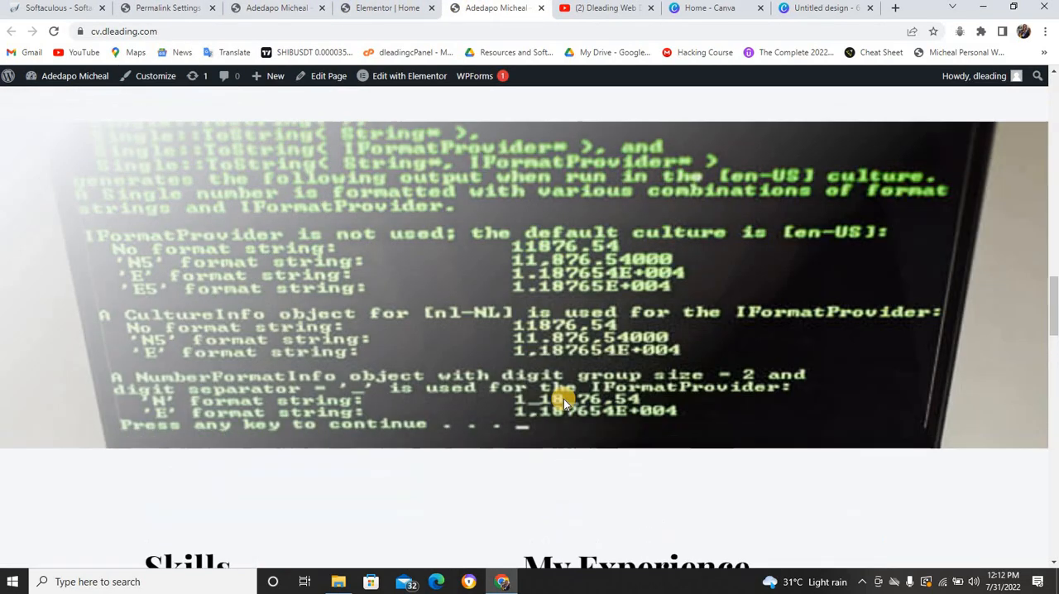
{"action": "scroll", "coordinate": [565, 386], "scroll_direction": "up", "scroll_amount": 15}
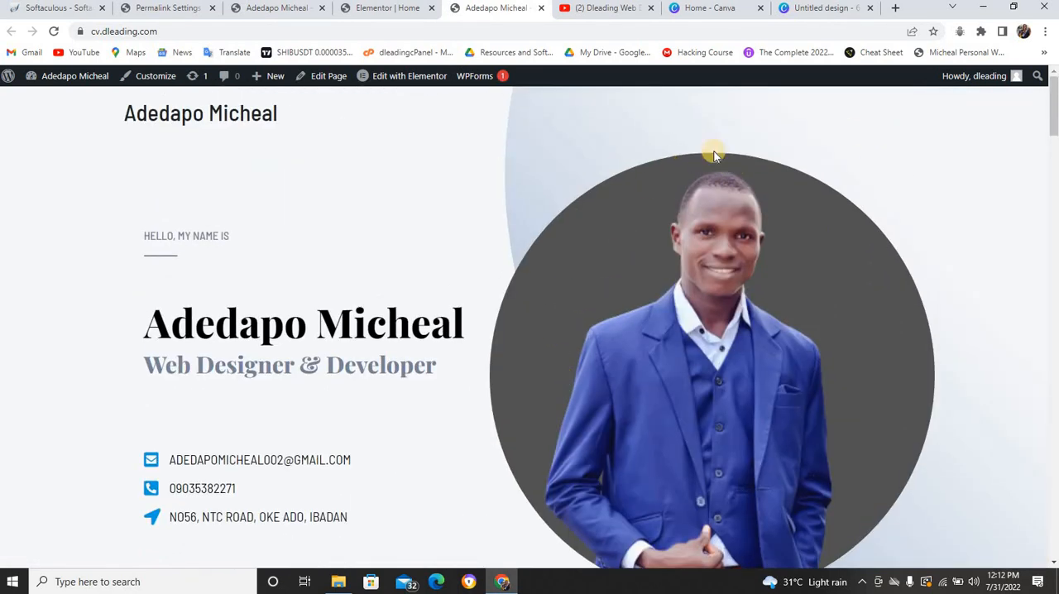
{"action": "left_click", "coordinate": [169, 8]}
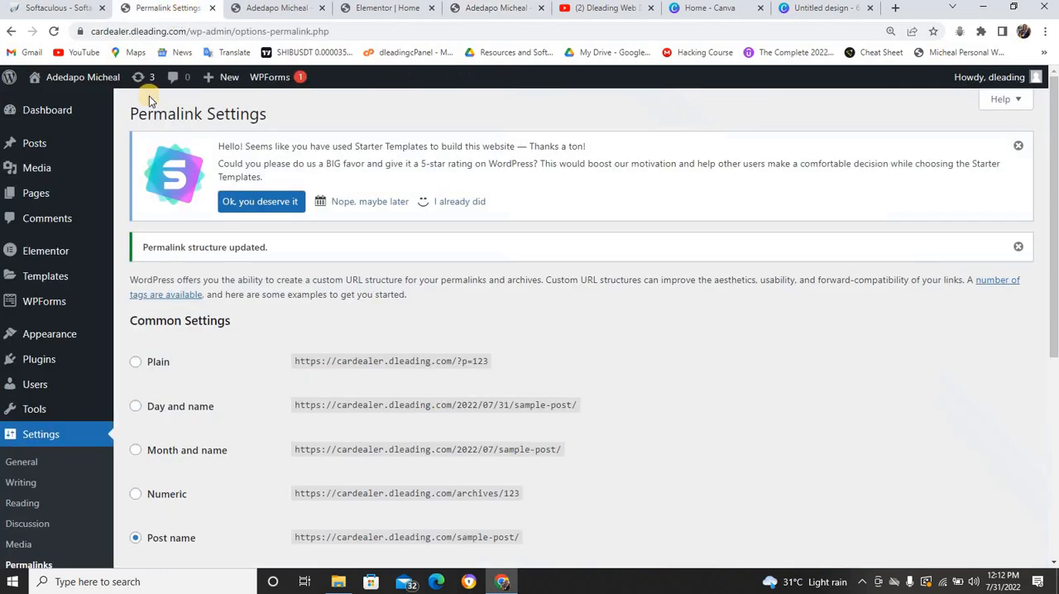
{"action": "mouse_move", "coordinate": [50, 335]}
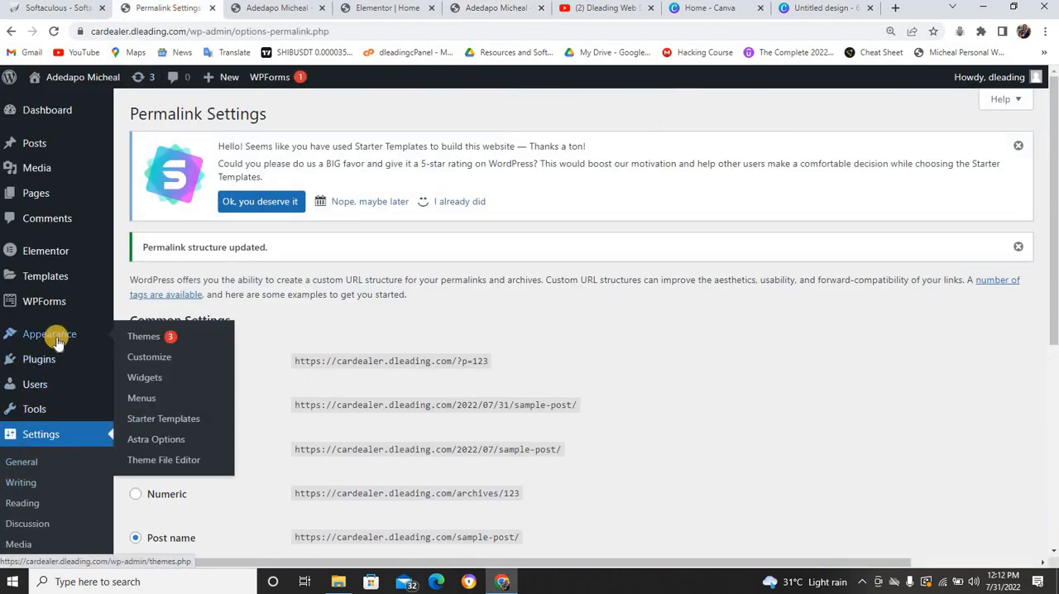
{"action": "left_click", "coordinate": [142, 400]}
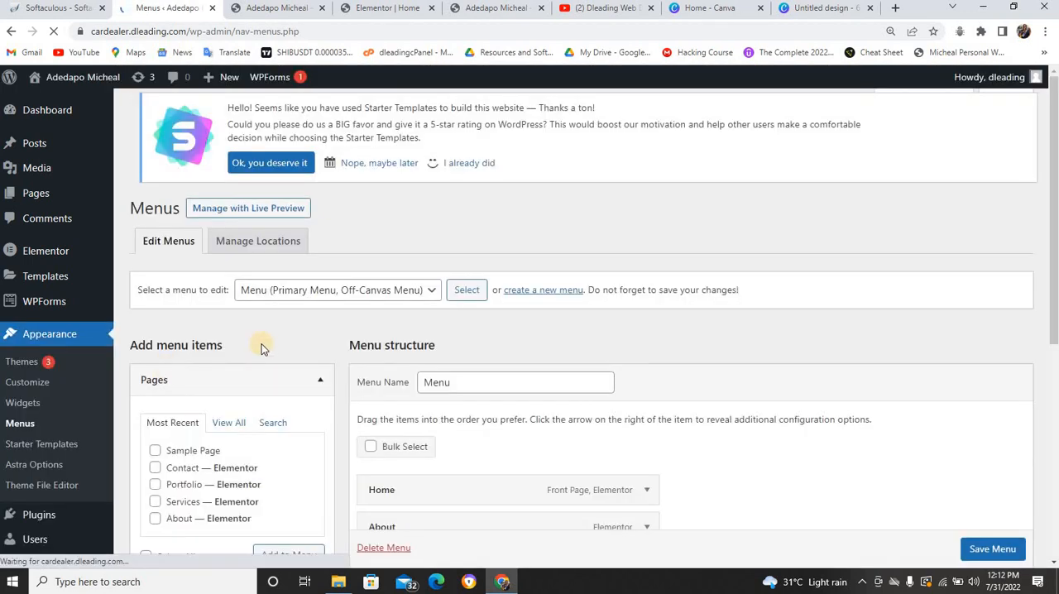
Remove the Contact, Portfolio, Services, About and Home items from the primary menu, save it and reload the live home page
{"action": "scroll", "coordinate": [269, 339], "scroll_direction": "down", "scroll_amount": 5}
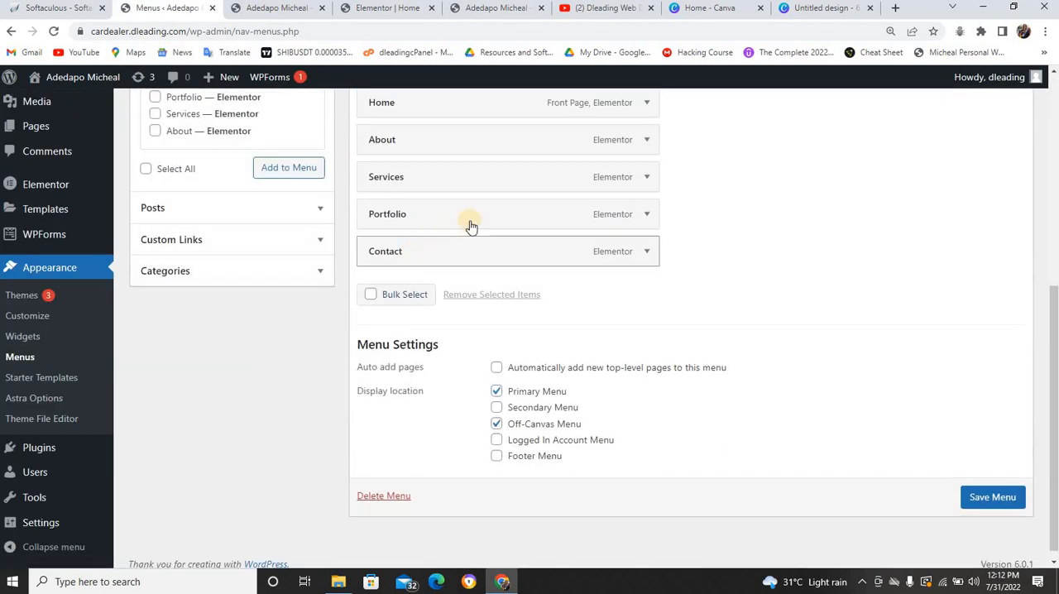
{"action": "scroll", "coordinate": [480, 225], "scroll_direction": "up", "scroll_amount": 1}
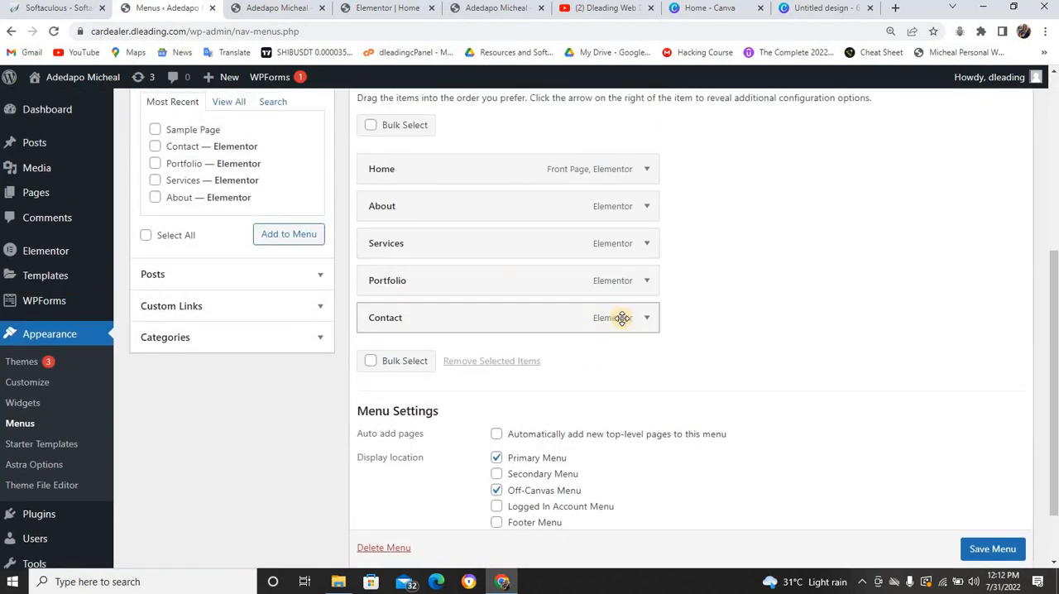
{"action": "left_click", "coordinate": [646, 319]}
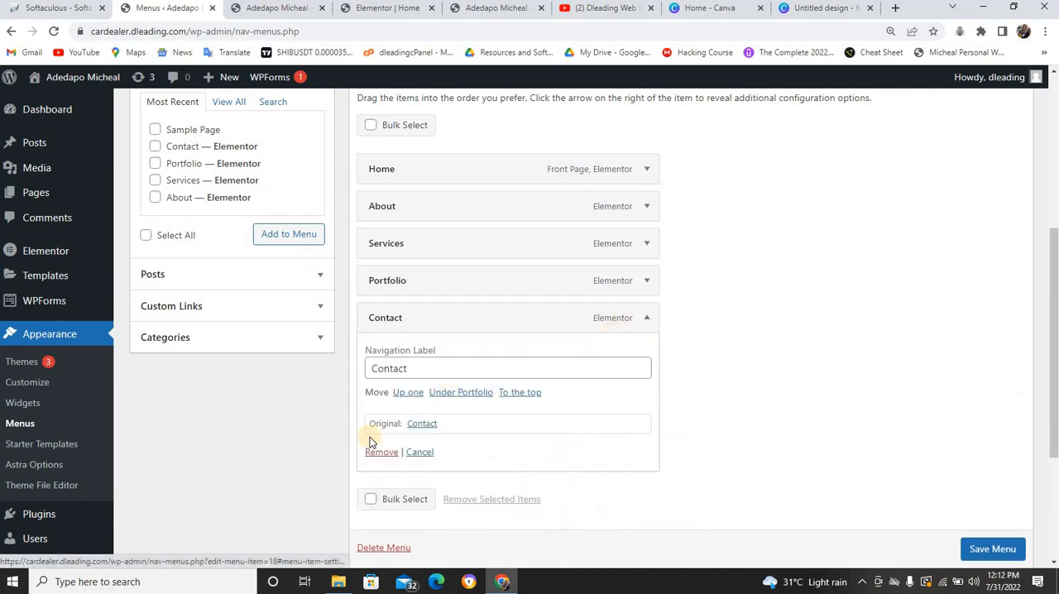
{"action": "left_click", "coordinate": [368, 450]}
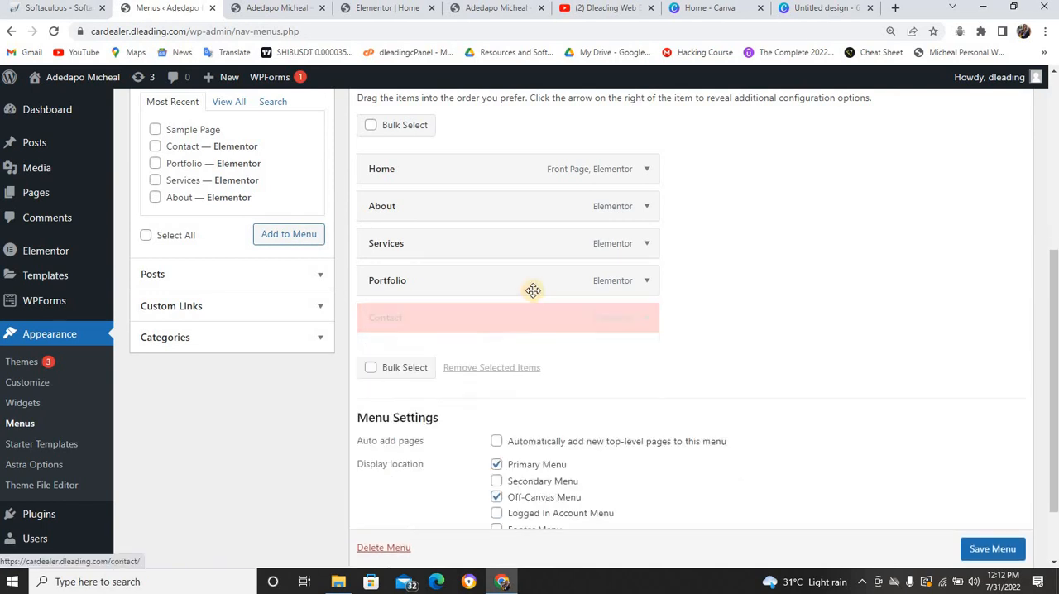
{"action": "left_click", "coordinate": [646, 281]}
{"action": "left_click", "coordinate": [382, 414]}
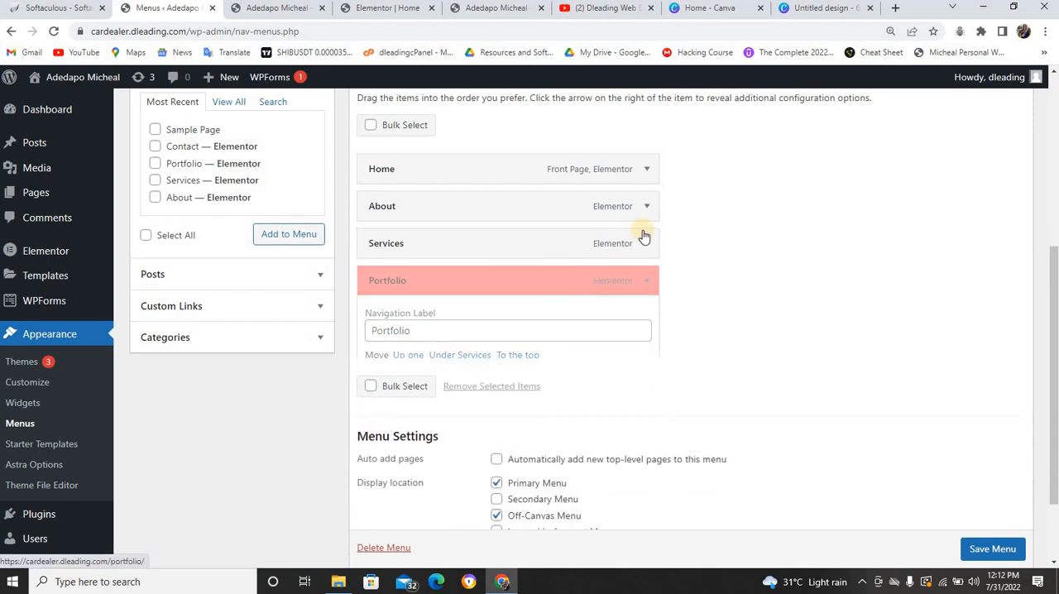
{"action": "left_click", "coordinate": [646, 243]}
{"action": "left_click", "coordinate": [382, 377]}
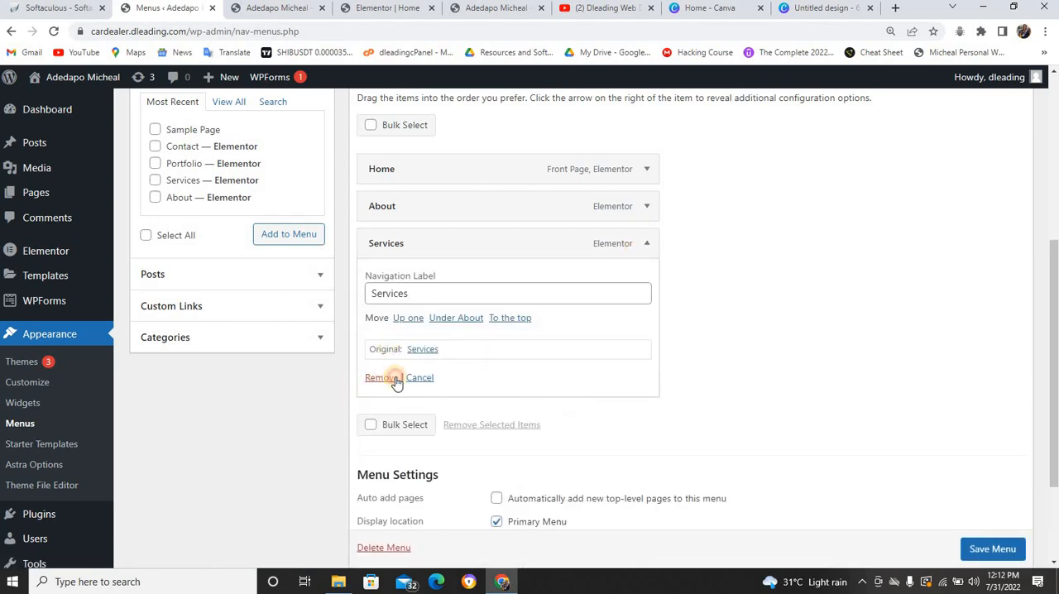
{"action": "left_click", "coordinate": [643, 207]}
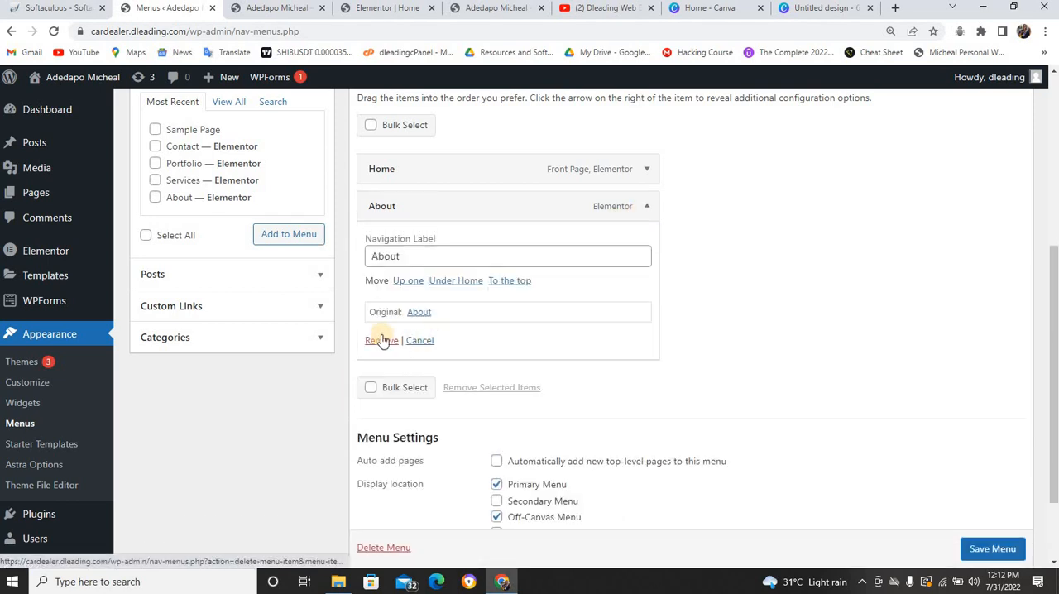
{"action": "left_click", "coordinate": [382, 338]}
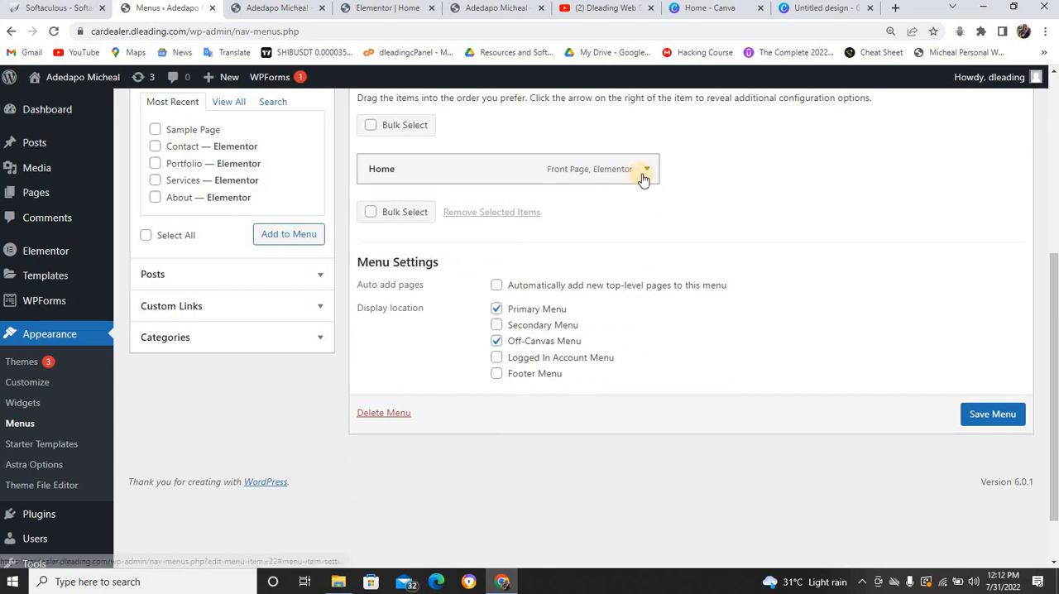
{"action": "left_click", "coordinate": [646, 168]}
{"action": "left_click", "coordinate": [381, 283]}
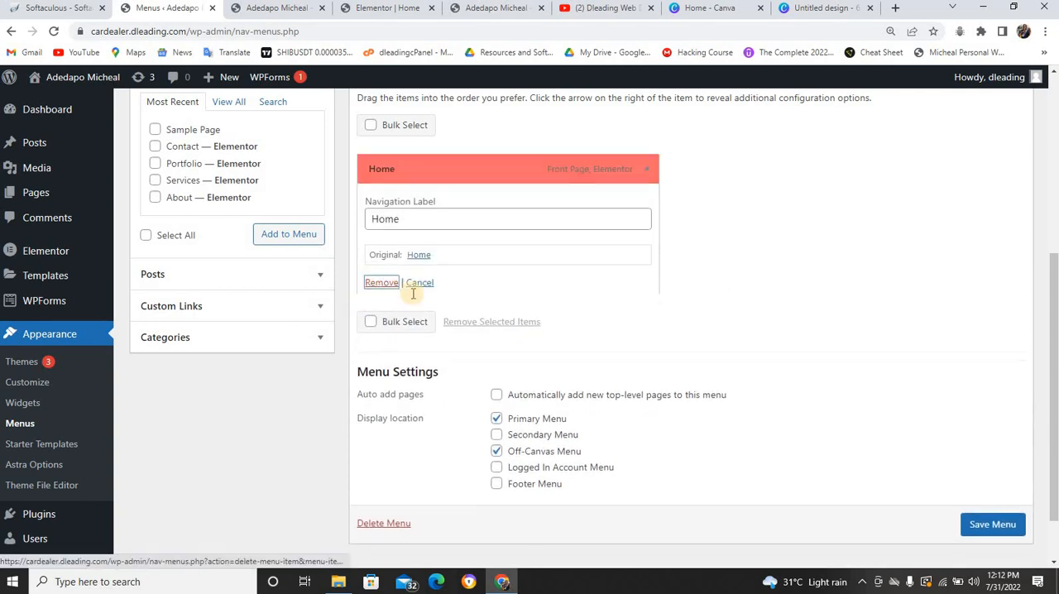
{"action": "left_click", "coordinate": [1004, 377]}
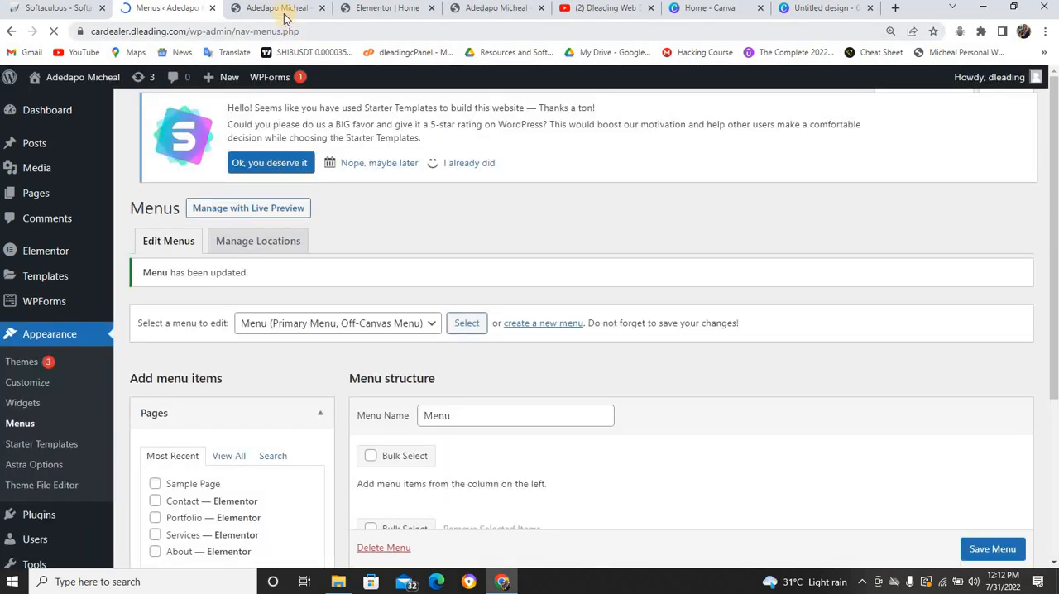
{"action": "left_click", "coordinate": [283, 12]}
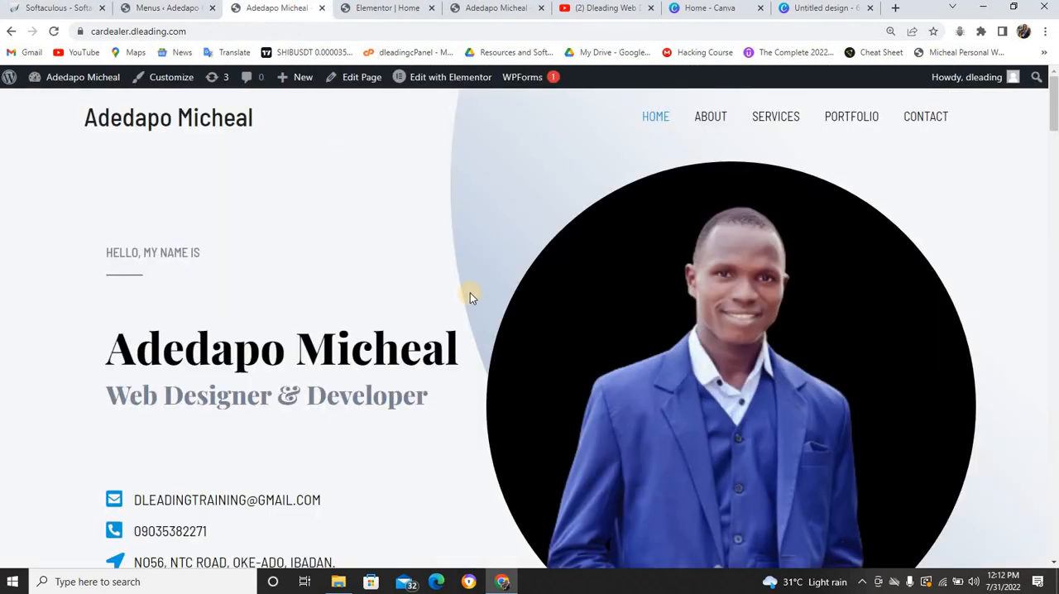
{"action": "left_click", "coordinate": [697, 121]}
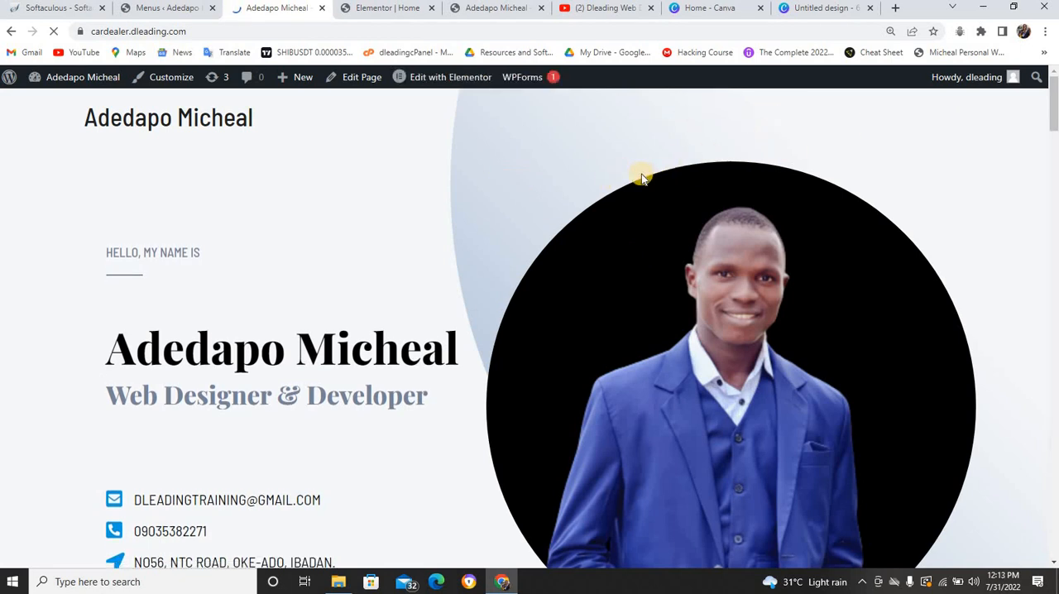
Examine the live home page from its header down to the What I do section and back
{"action": "scroll", "coordinate": [922, 133], "scroll_direction": "down", "scroll_amount": 9}
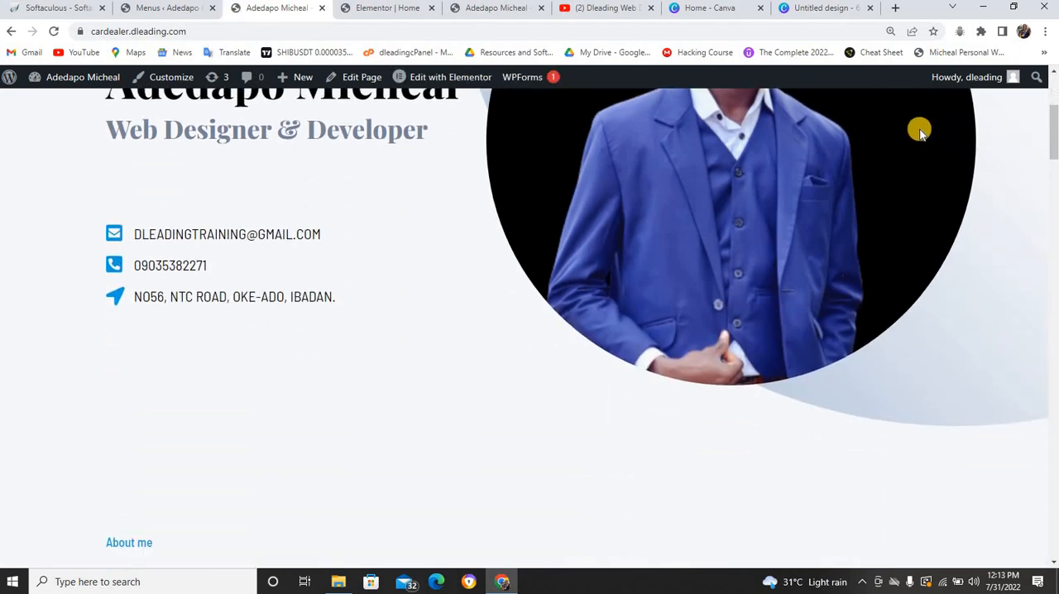
{"action": "scroll", "coordinate": [915, 129], "scroll_direction": "down", "scroll_amount": 10}
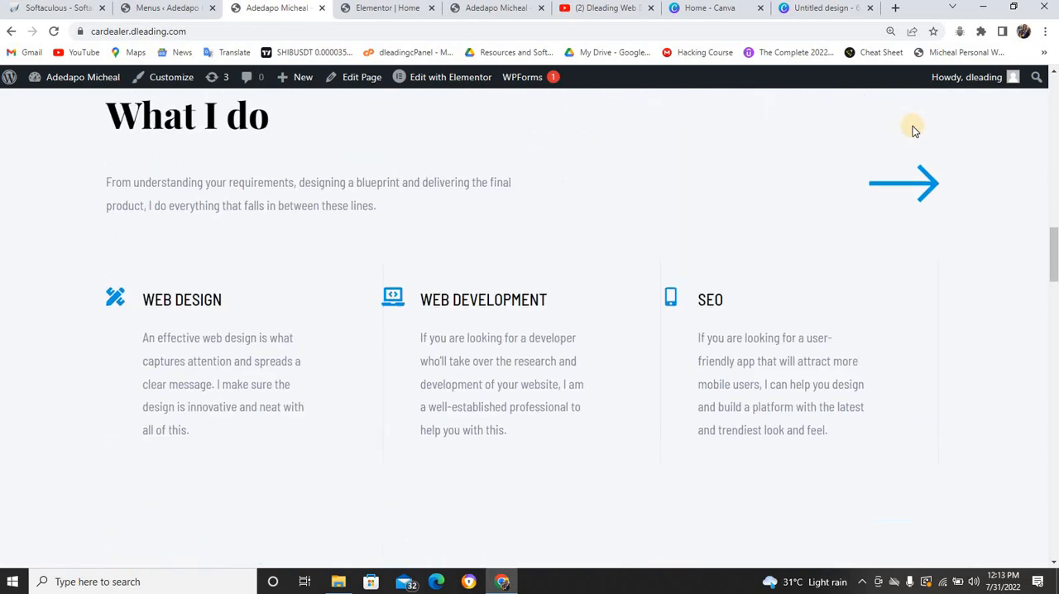
{"action": "scroll", "coordinate": [911, 129], "scroll_direction": "up", "scroll_amount": 1}
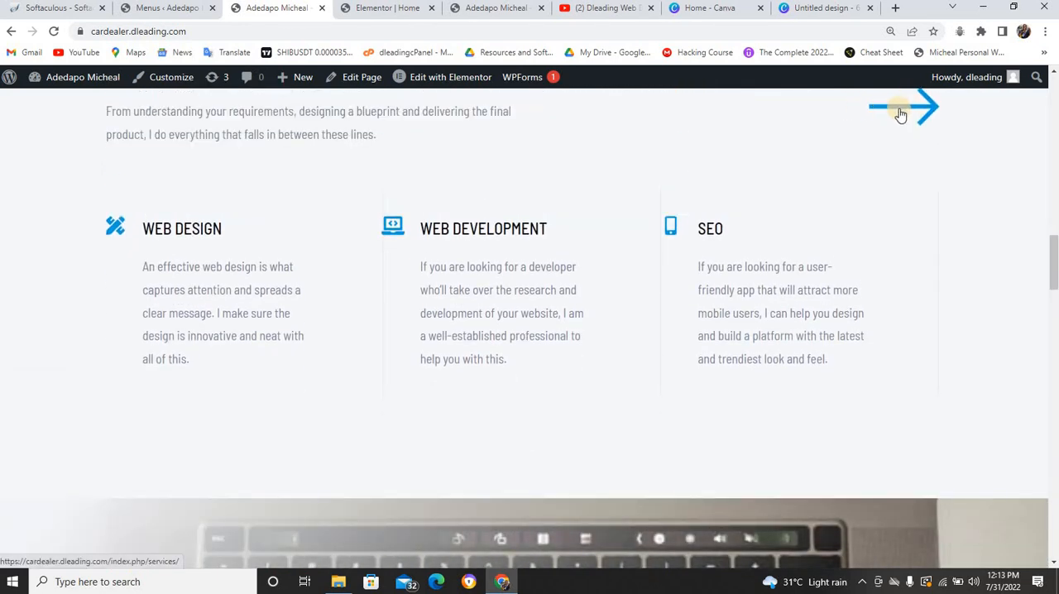
{"action": "scroll", "coordinate": [899, 111], "scroll_direction": "up", "scroll_amount": 8}
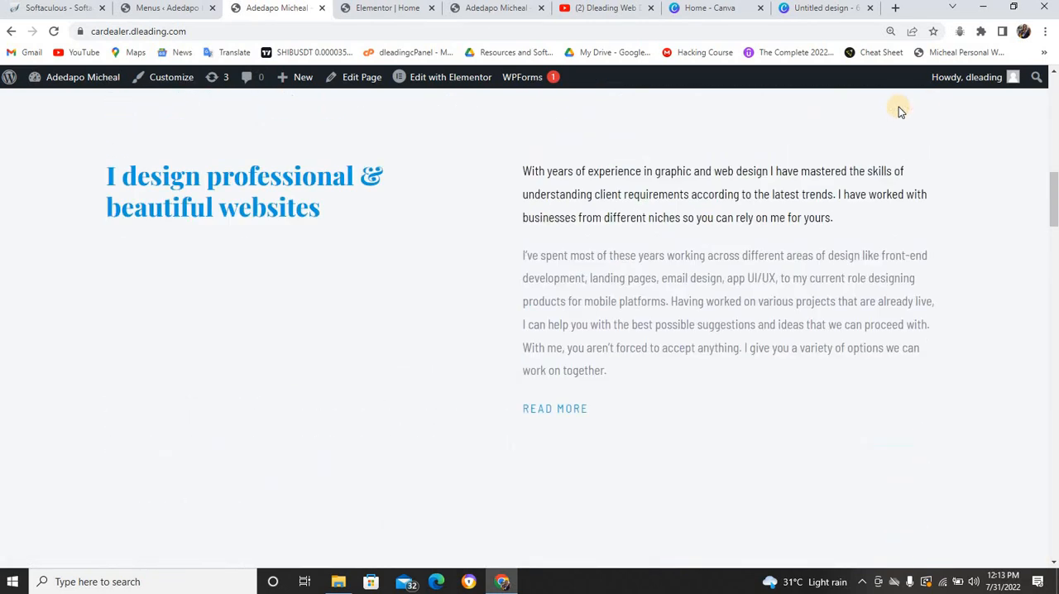
{"action": "scroll", "coordinate": [898, 107], "scroll_direction": "up", "scroll_amount": 8}
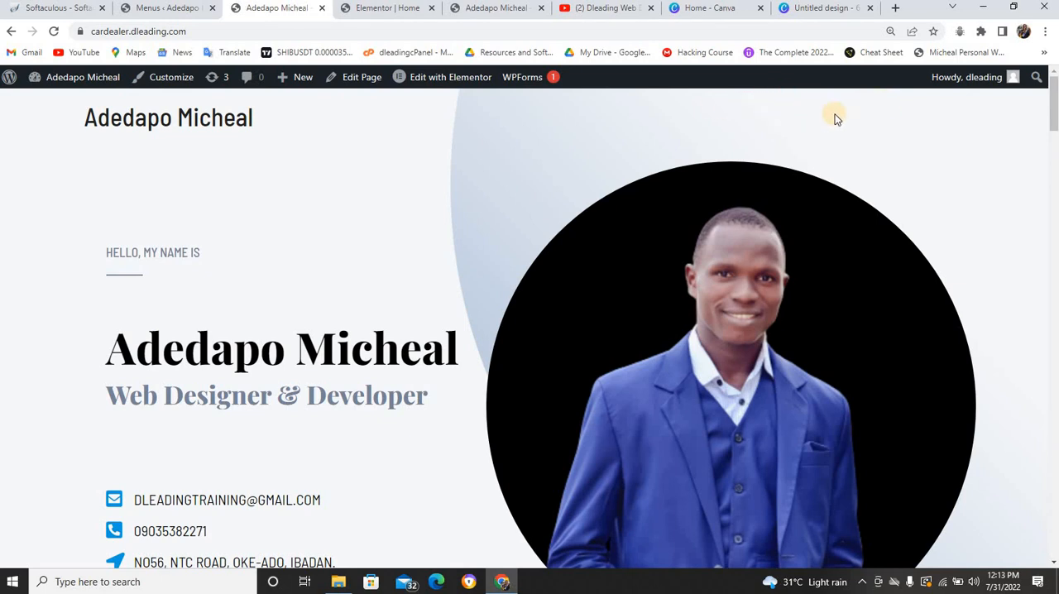
{"action": "scroll", "coordinate": [807, 154], "scroll_direction": "down", "scroll_amount": 10}
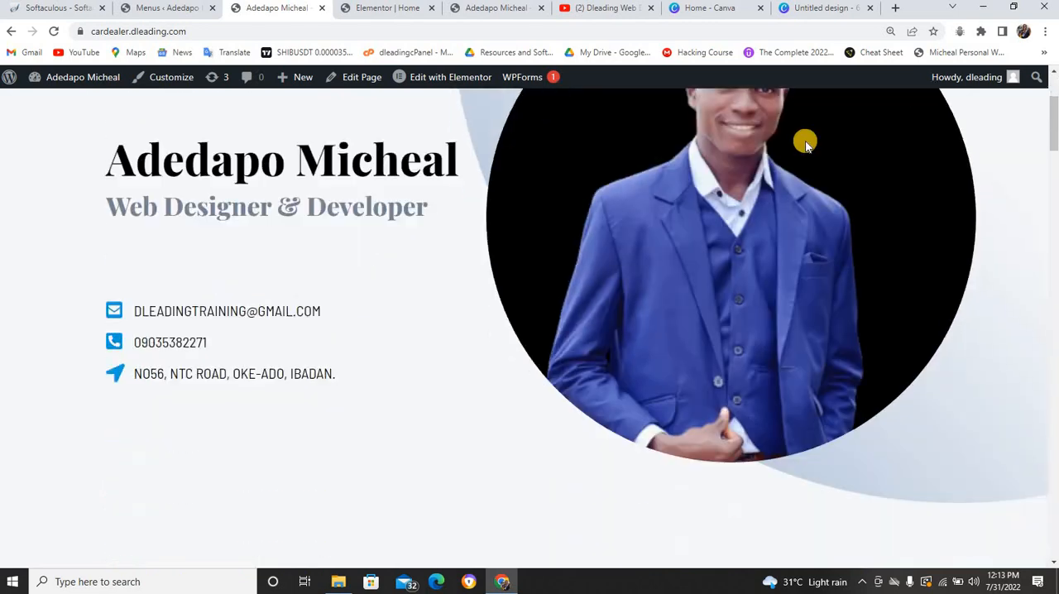
{"action": "scroll", "coordinate": [809, 135], "scroll_direction": "up", "scroll_amount": 10}
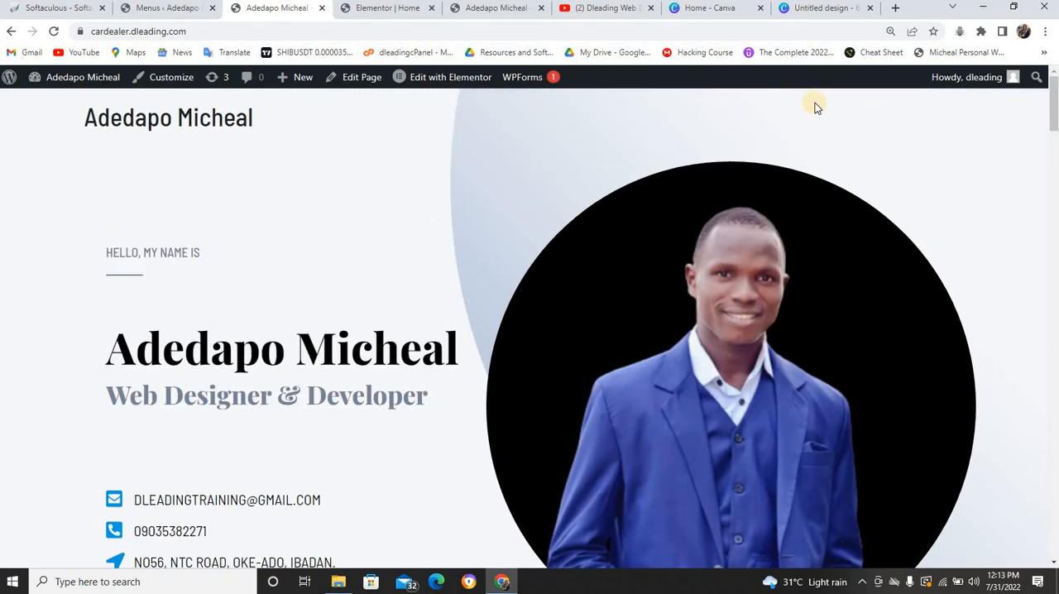
Add the Home, About, Contact, Portfolio and Services pages to the primary menu in the Menus settings
{"action": "left_click", "coordinate": [157, 8]}
{"action": "scroll", "coordinate": [393, 434], "scroll_direction": "down", "scroll_amount": 3}
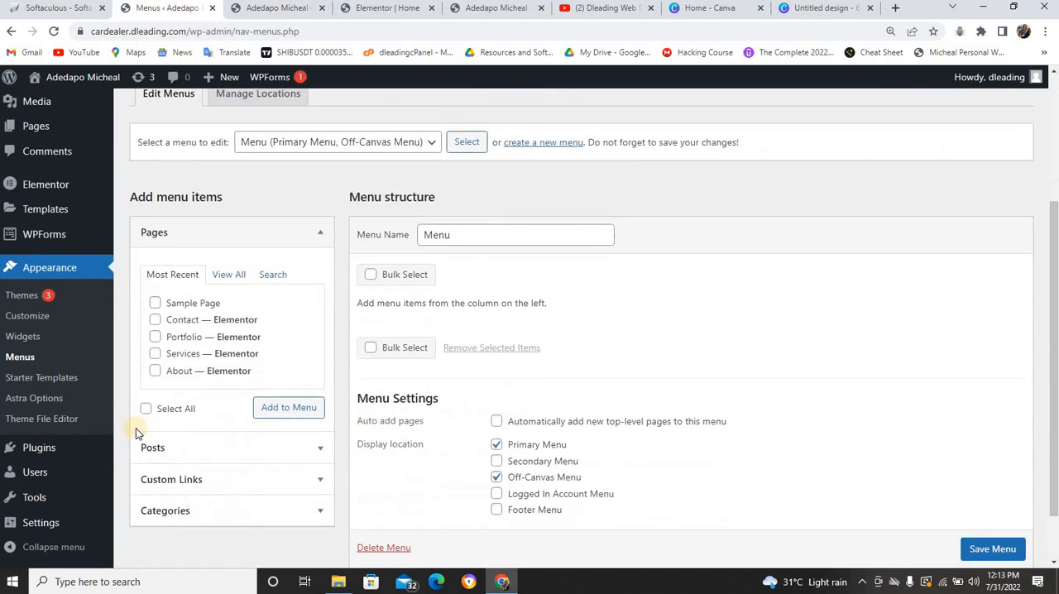
{"action": "left_click", "coordinate": [231, 277]}
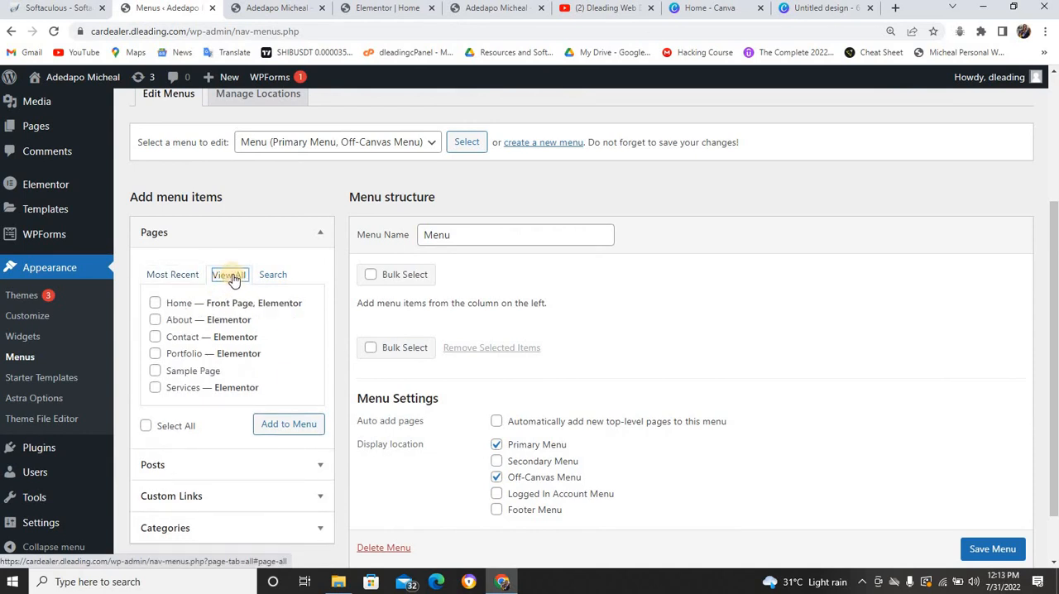
{"action": "left_click", "coordinate": [155, 321]}
{"action": "left_click", "coordinate": [155, 336]}
{"action": "left_click", "coordinate": [155, 354]}
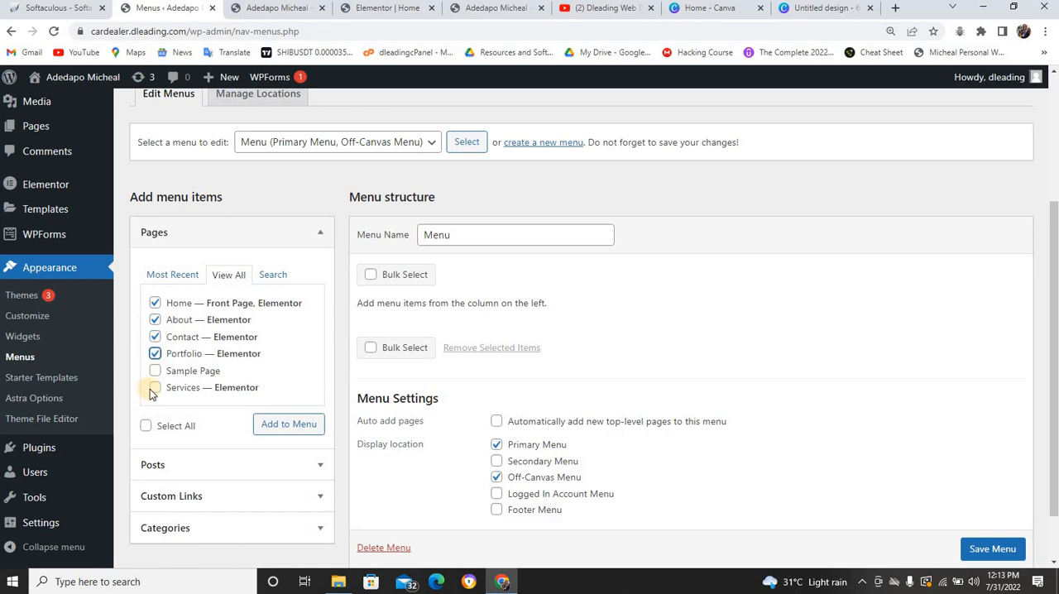
{"action": "left_click", "coordinate": [156, 388]}
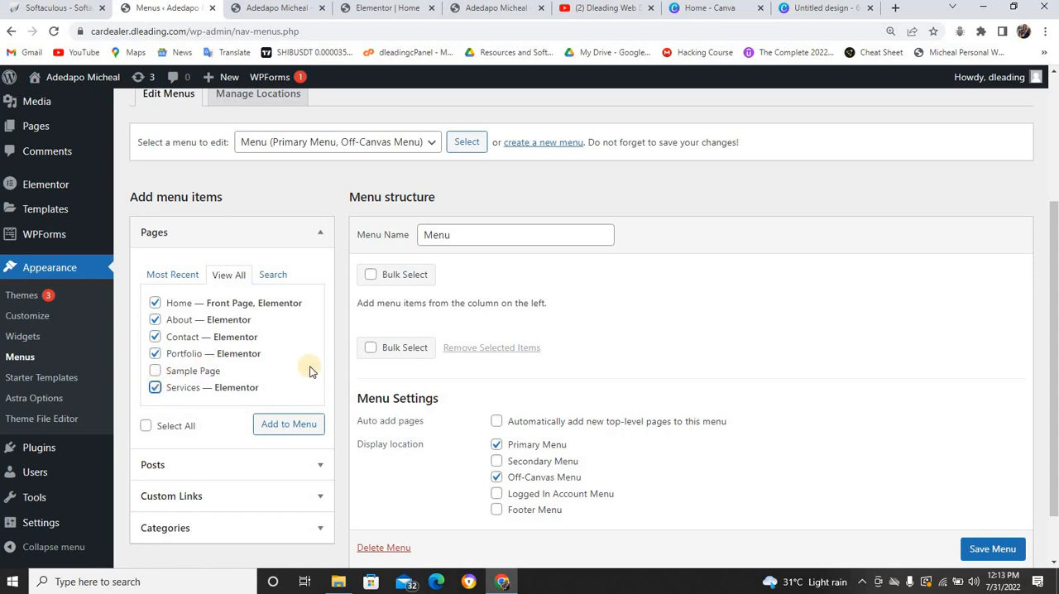
{"action": "left_click", "coordinate": [304, 424]}
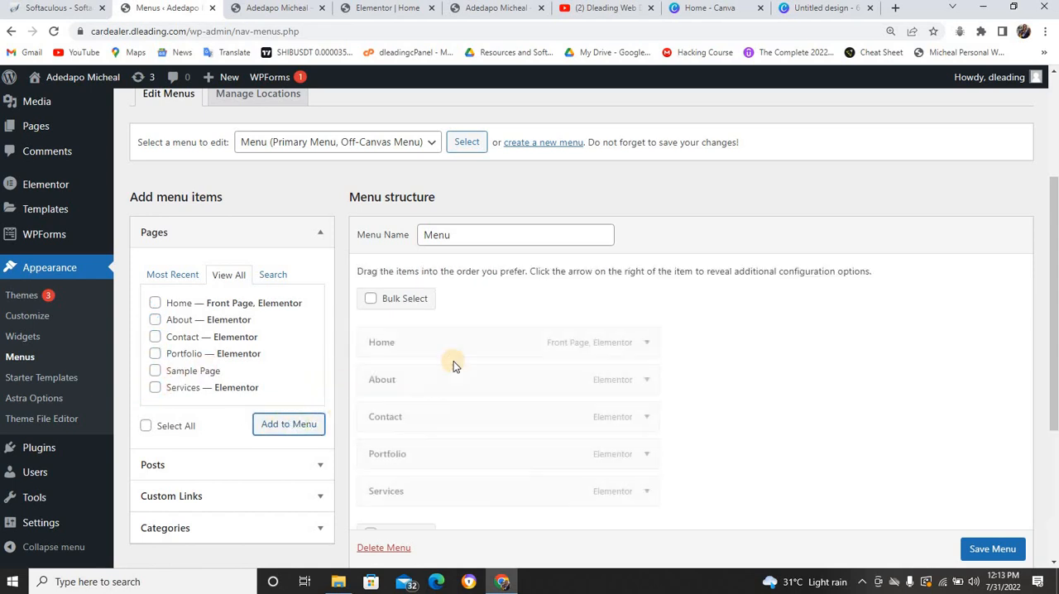
Reorder the menu so Services follows About, nest Portfolio under Services as a sub item, and save the menu
{"action": "scroll", "coordinate": [460, 365], "scroll_direction": "down", "scroll_amount": 3}
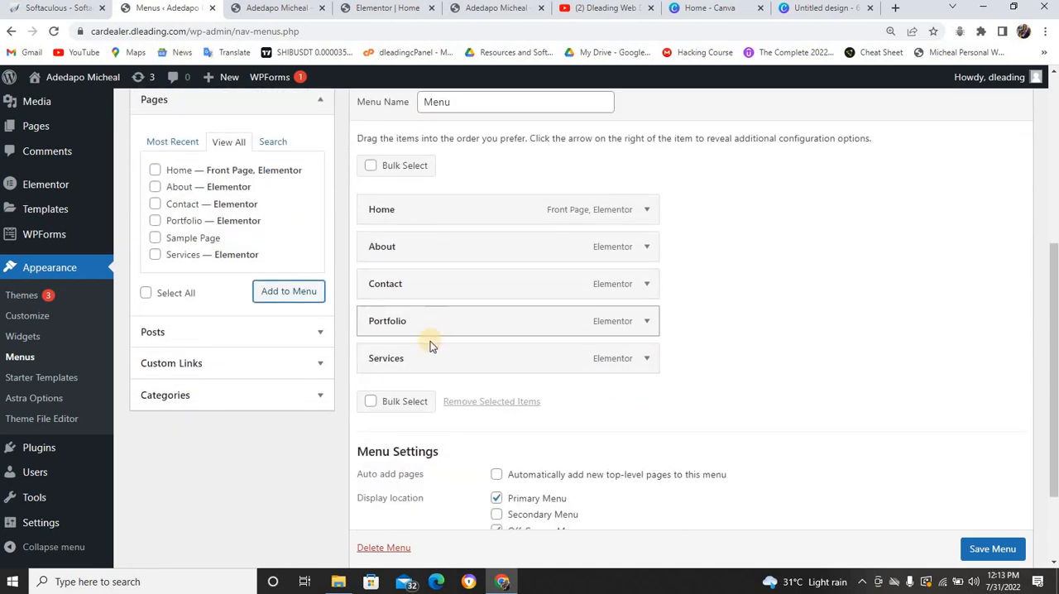
{"action": "left_click_drag", "start_coordinate": [430, 358], "coordinate": [416, 301]}
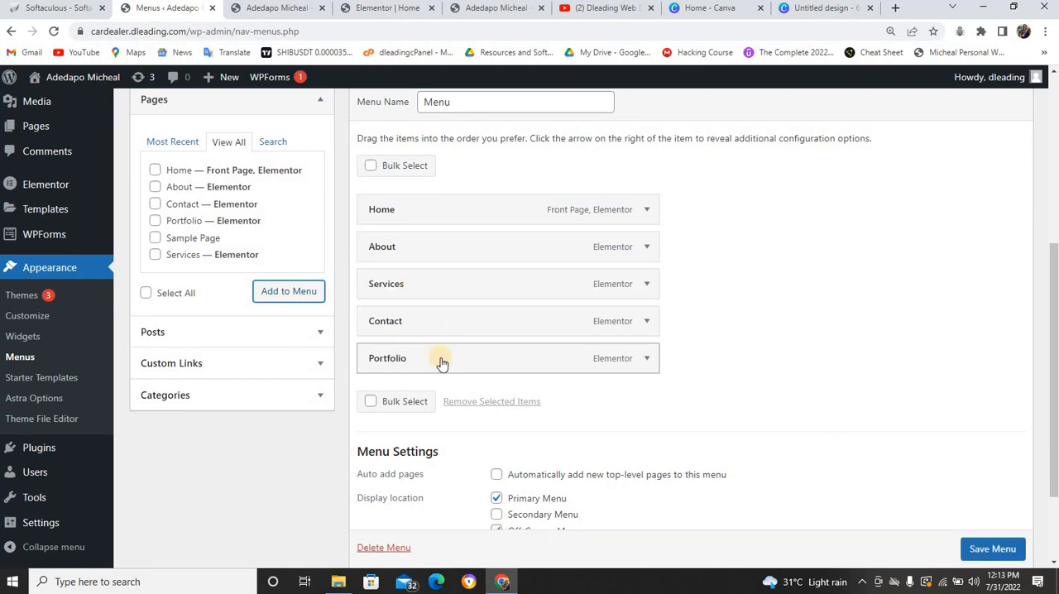
{"action": "left_click_drag", "start_coordinate": [437, 341], "coordinate": [460, 331]}
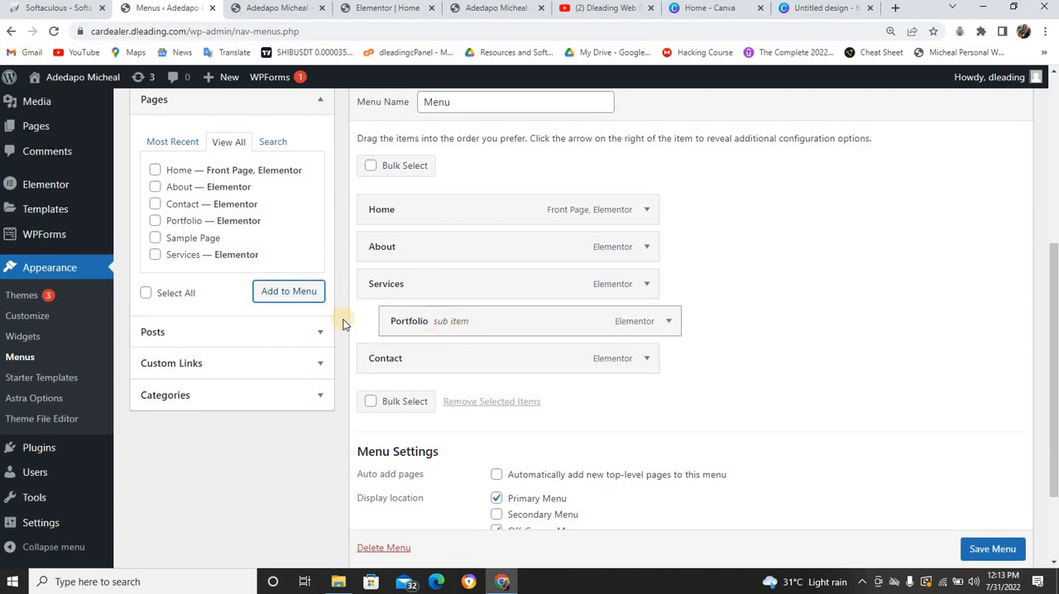
{"action": "left_click", "coordinate": [976, 546]}
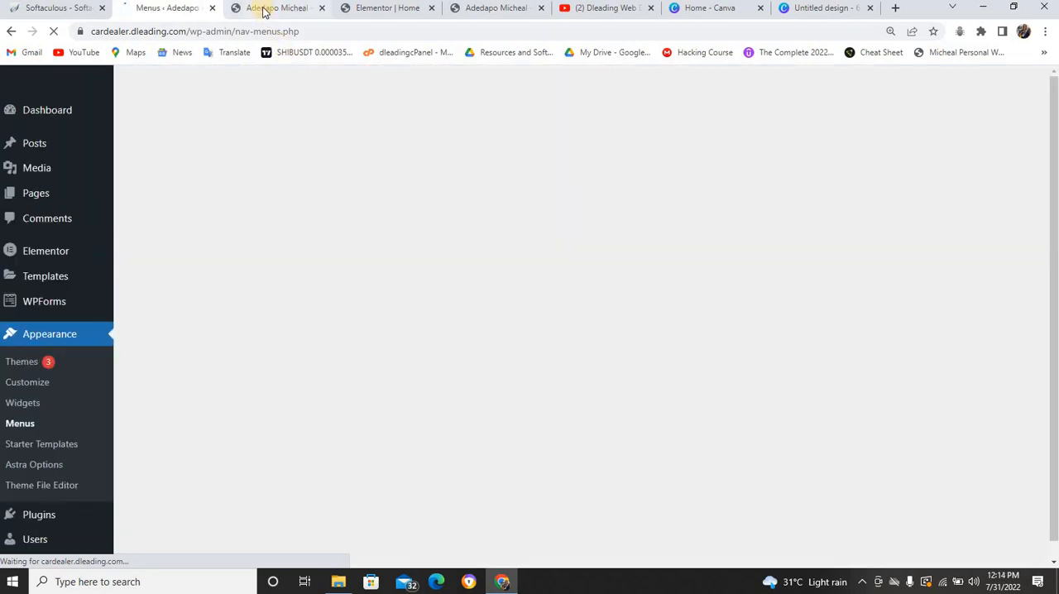
Reload the live home page and check the Services dropdown in its header menu
{"action": "left_click", "coordinate": [264, 8]}
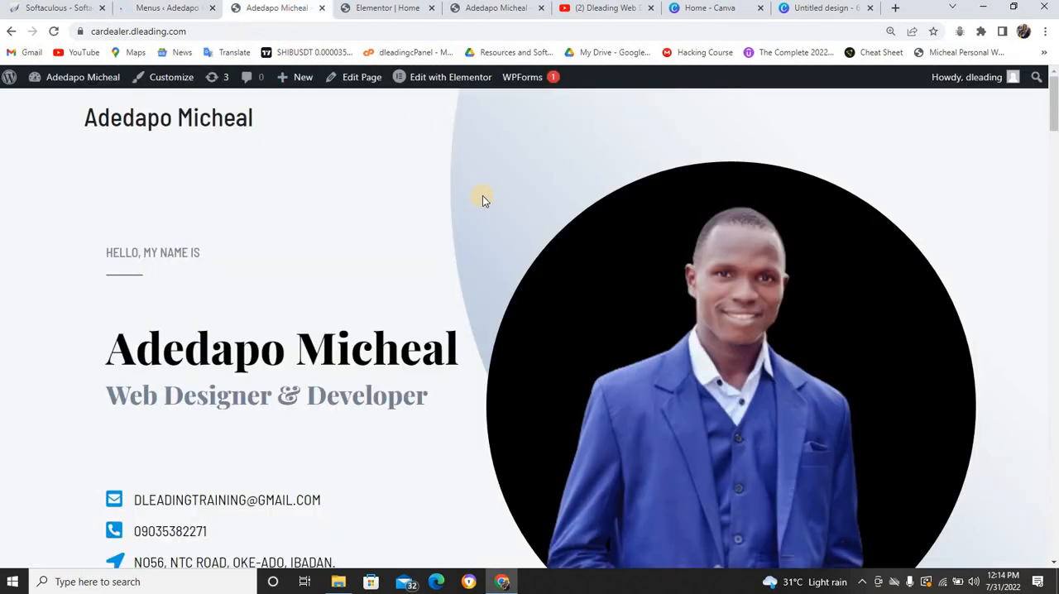
{"action": "key", "text": "F5"}
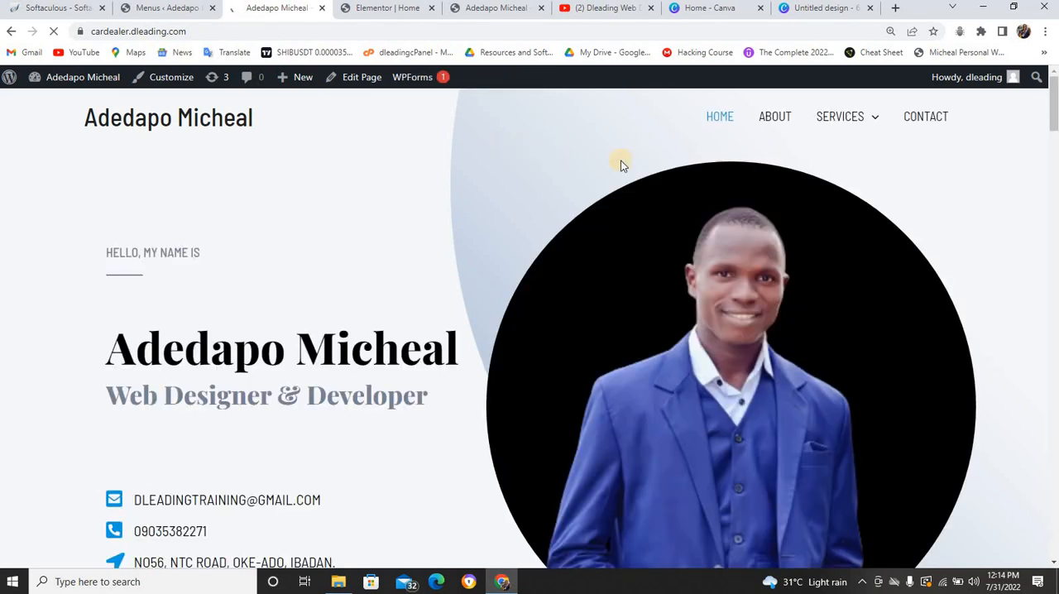
{"action": "mouse_move", "coordinate": [840, 124]}
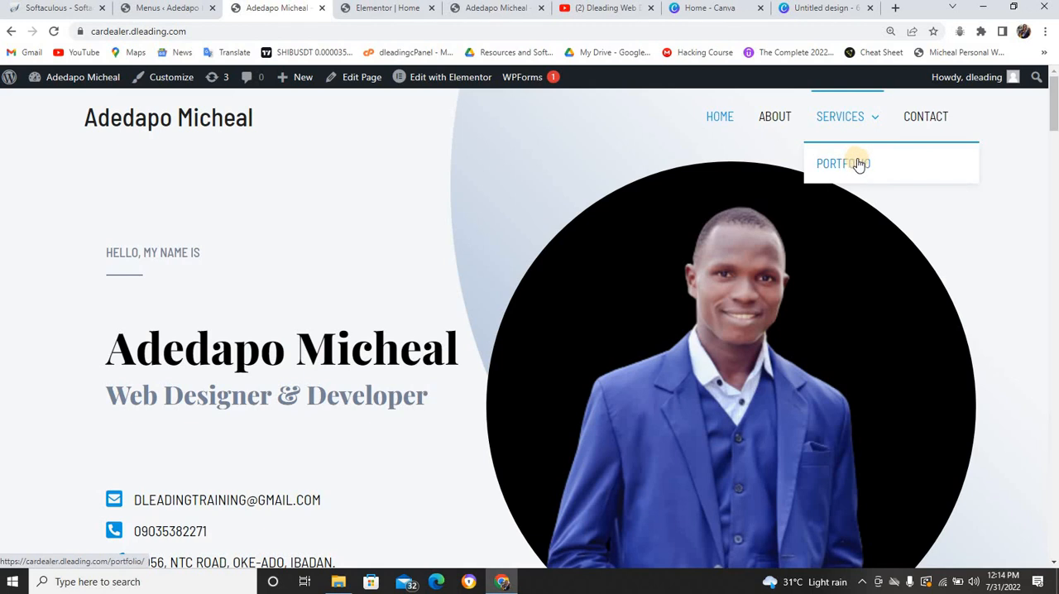
Make Portfolio a top-level item between Services and Contact in the menu structure and save the menu
{"action": "left_click", "coordinate": [170, 8]}
{"action": "scroll", "coordinate": [453, 389], "scroll_direction": "down", "scroll_amount": 4}
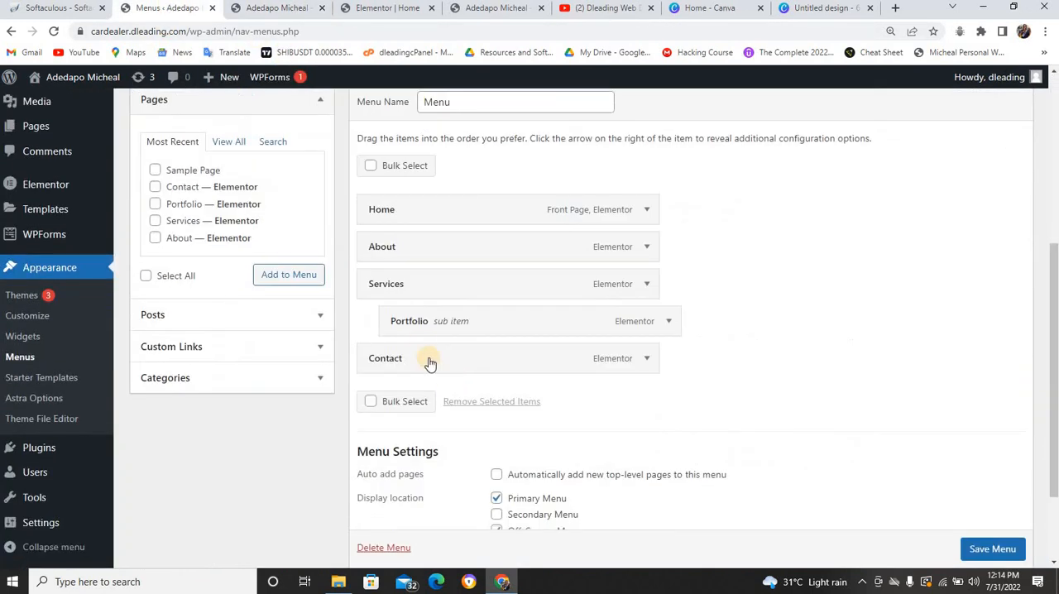
{"action": "left_click_drag", "start_coordinate": [459, 326], "coordinate": [440, 324]}
{"action": "scroll", "coordinate": [724, 337], "scroll_direction": "down", "scroll_amount": 1}
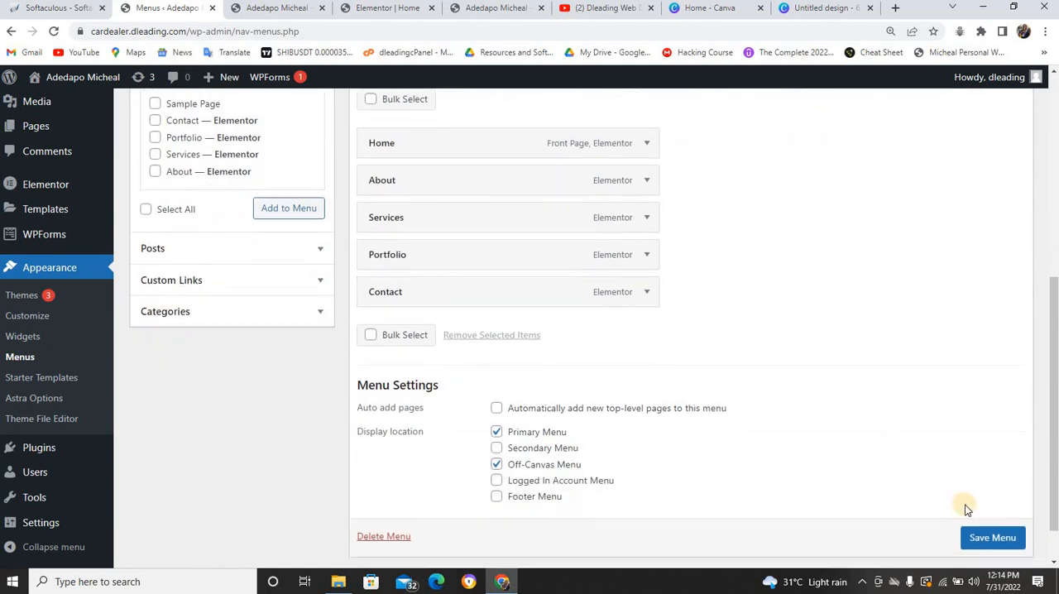
{"action": "left_click", "coordinate": [986, 539]}
{"action": "scroll", "coordinate": [986, 544], "scroll_direction": "down", "scroll_amount": 1}
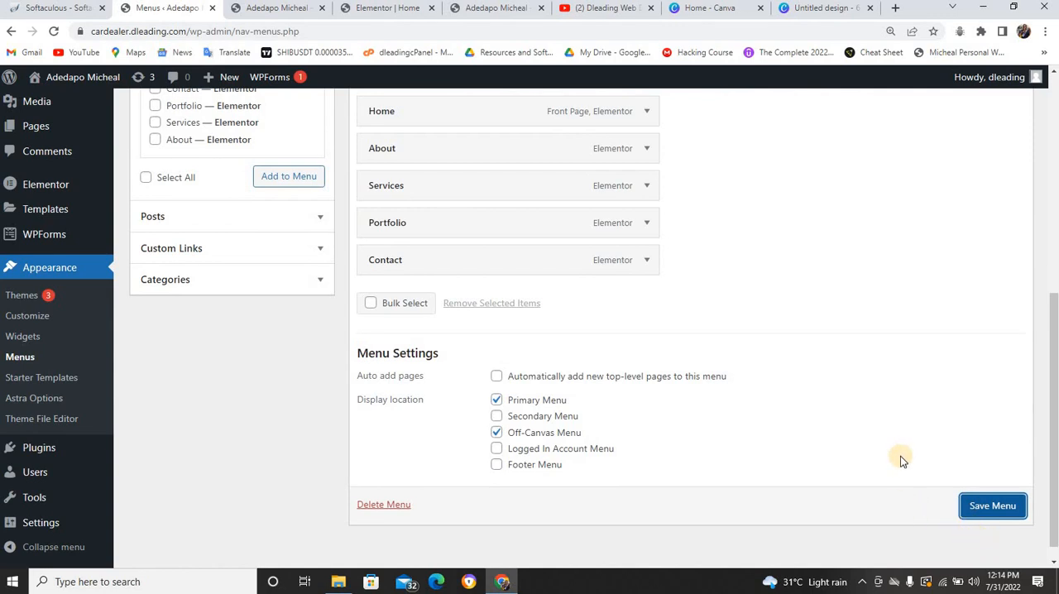
{"action": "scroll", "coordinate": [900, 456], "scroll_direction": "up", "scroll_amount": 1}
{"action": "left_click", "coordinate": [1001, 548]}
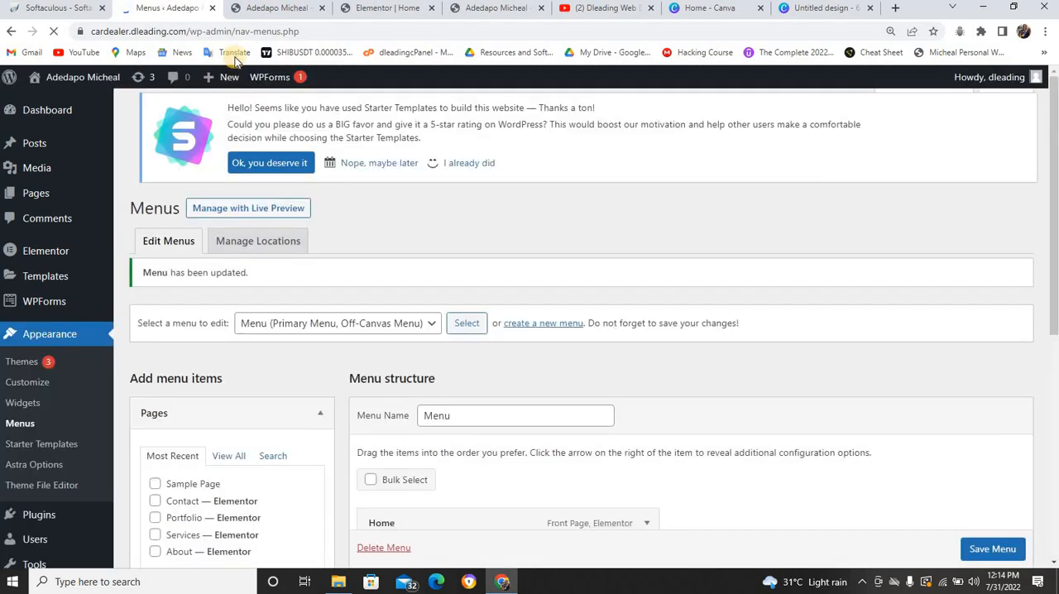
Reload the live home page and examine its header menu and its sections down to Skills and My Experience
{"action": "left_click", "coordinate": [240, 9]}
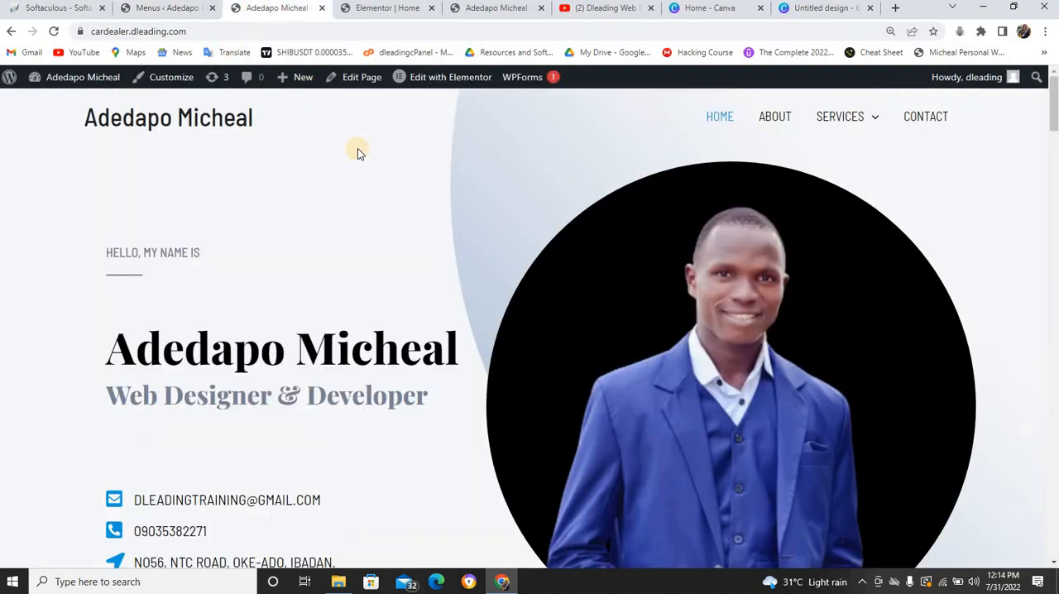
{"action": "key", "text": "F5"}
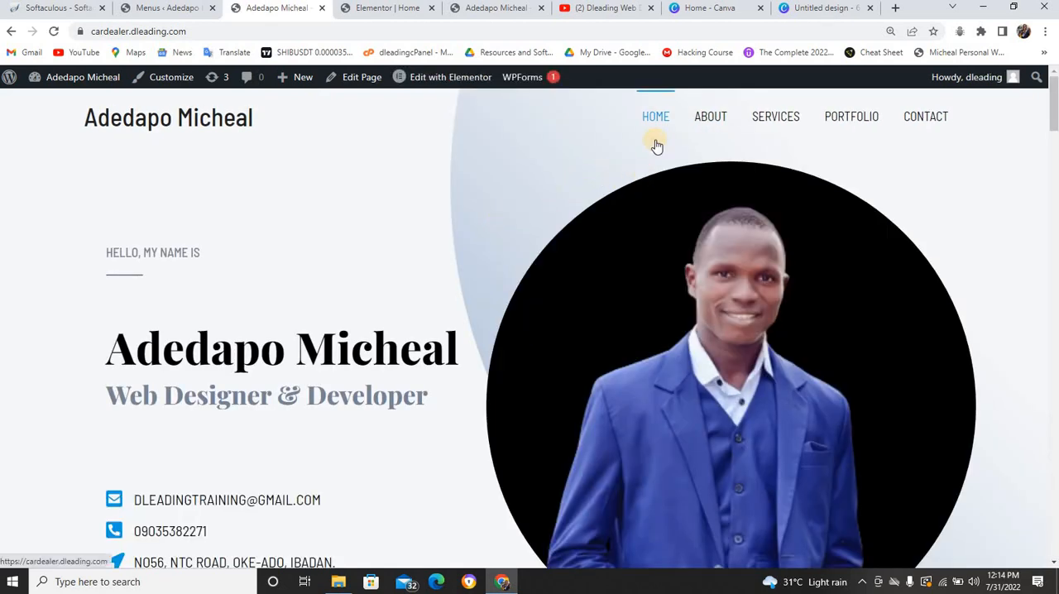
{"action": "scroll", "coordinate": [654, 140], "scroll_direction": "down", "scroll_amount": 4}
{"action": "scroll", "coordinate": [650, 126], "scroll_direction": "down", "scroll_amount": 13}
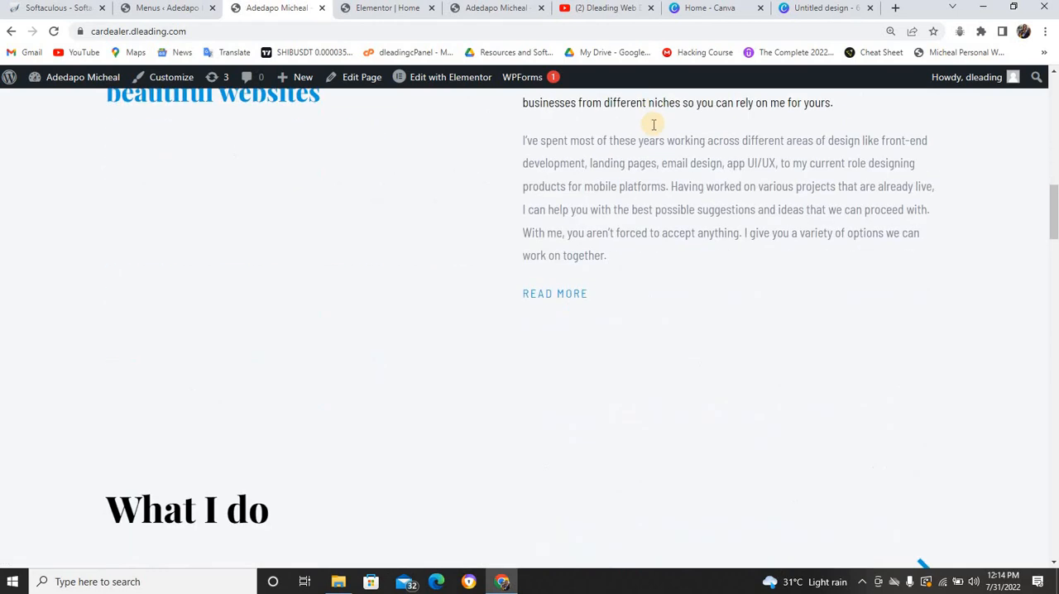
{"action": "scroll", "coordinate": [647, 119], "scroll_direction": "down", "scroll_amount": 8}
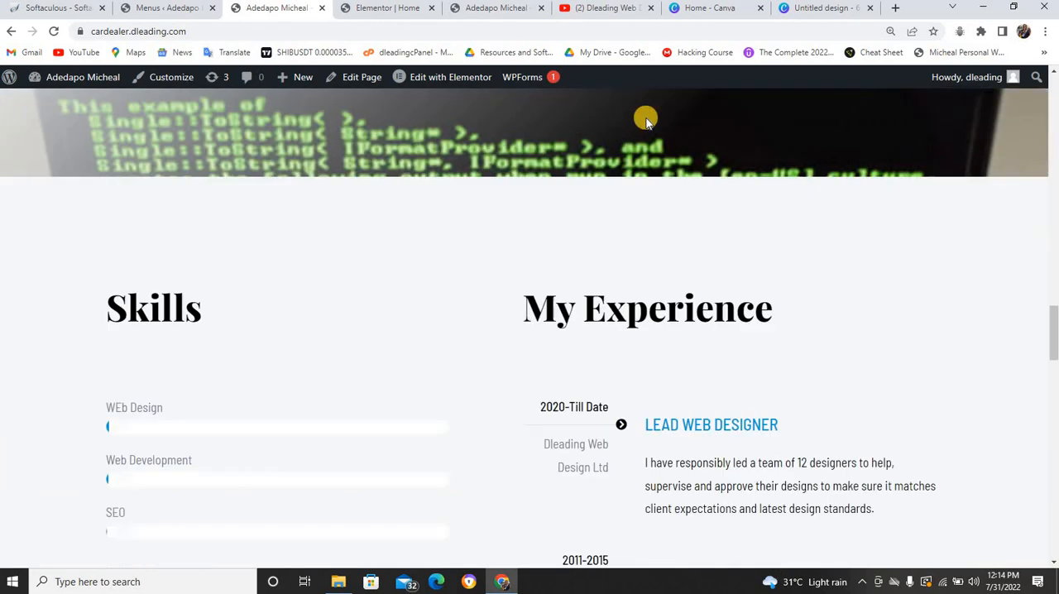
{"action": "scroll", "coordinate": [648, 100], "scroll_direction": "up", "scroll_amount": 7}
{"action": "scroll", "coordinate": [648, 100], "scroll_direction": "up", "scroll_amount": 12}
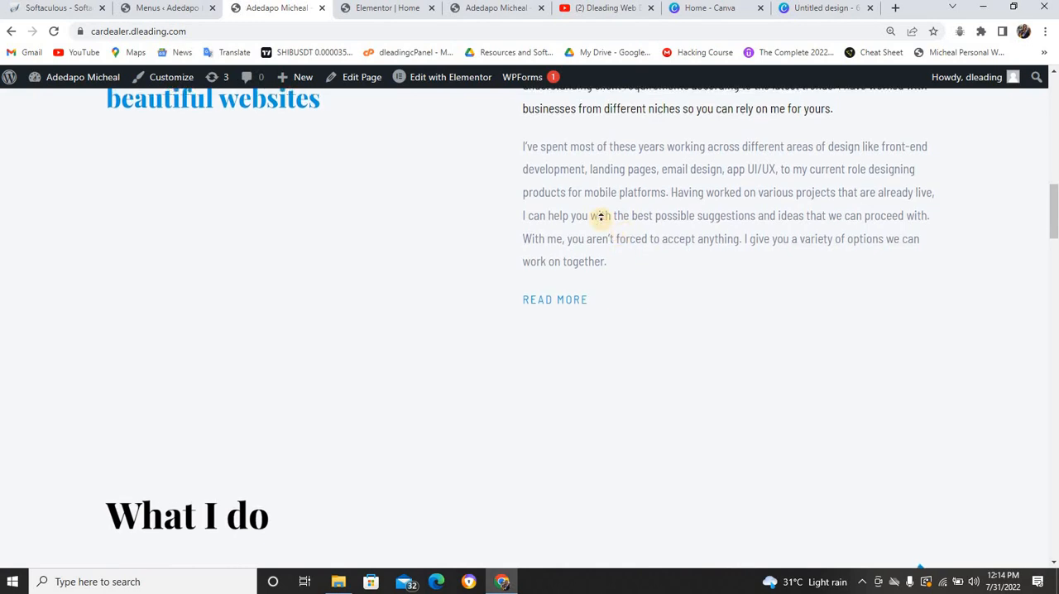
{"action": "scroll", "coordinate": [568, 265], "scroll_direction": "down", "scroll_amount": 1}
{"action": "scroll", "coordinate": [560, 254], "scroll_direction": "up", "scroll_amount": 12}
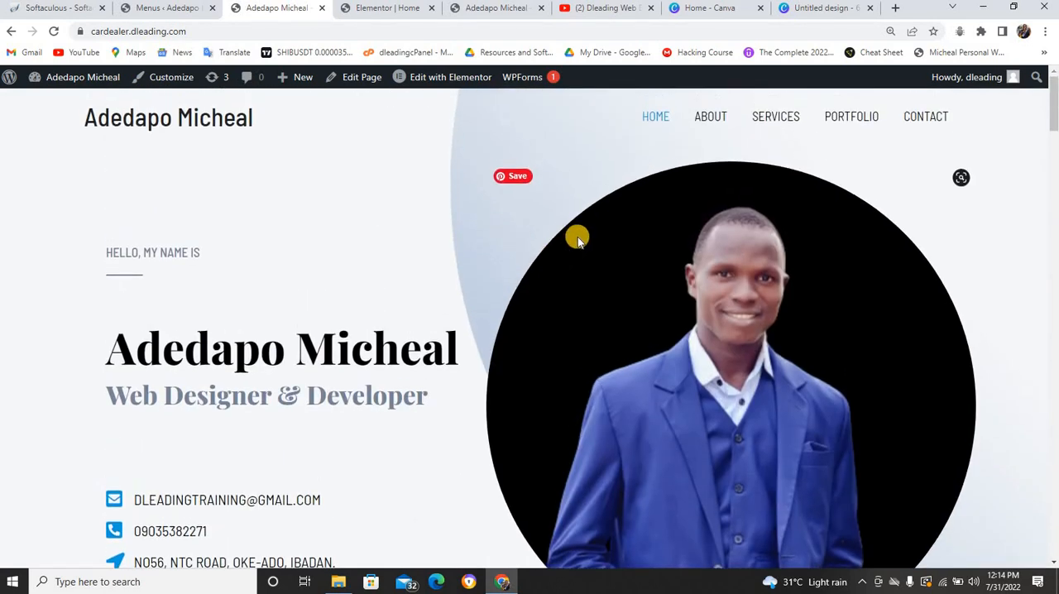
Review the live About page down to its Services section and open the page for editing in Elementor
{"action": "left_click", "coordinate": [704, 123]}
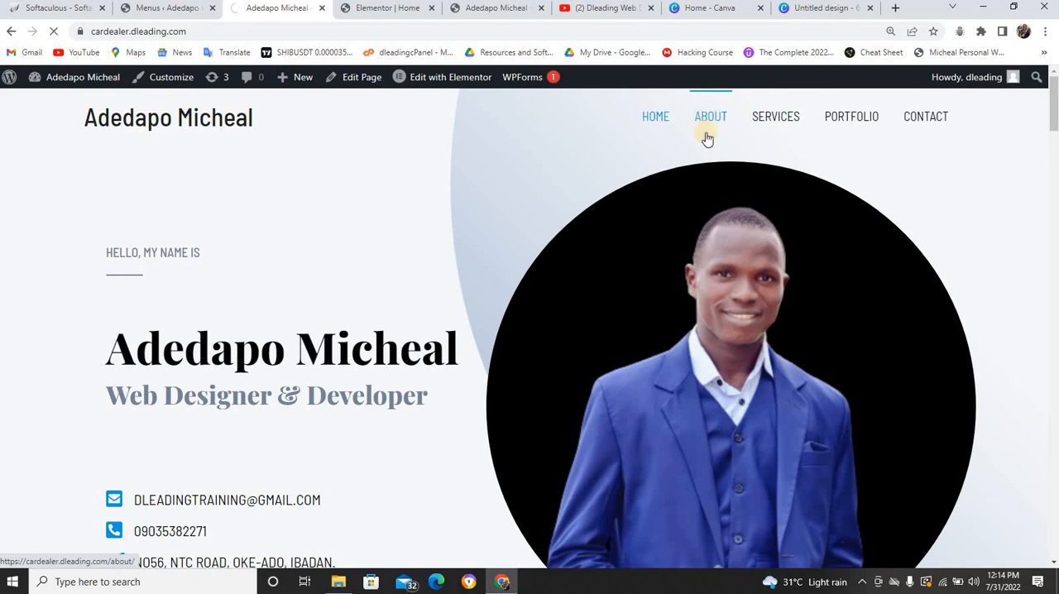
{"action": "scroll", "coordinate": [530, 162], "scroll_direction": "down", "scroll_amount": 10}
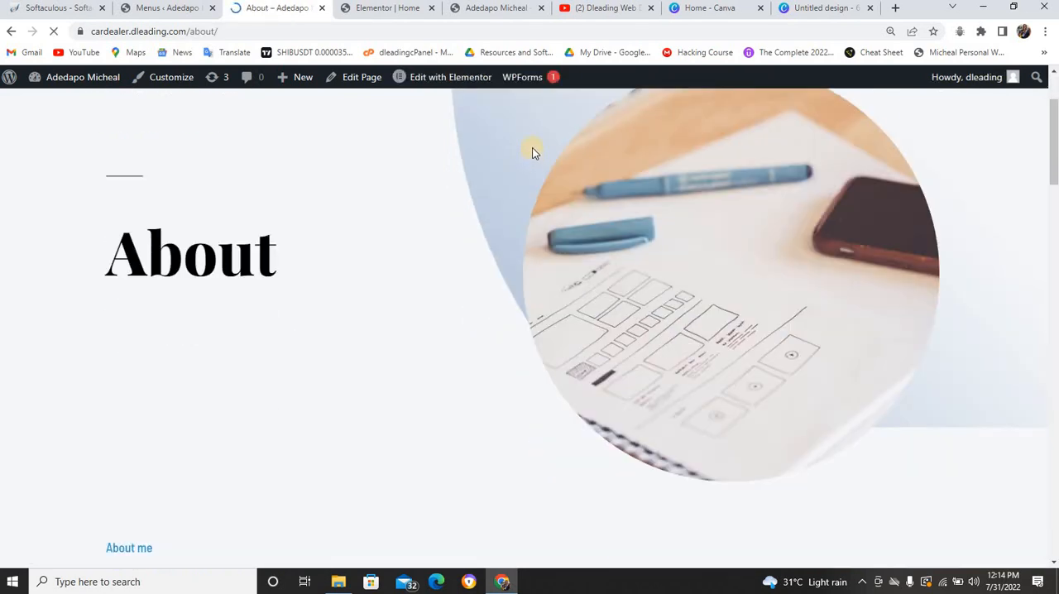
{"action": "scroll", "coordinate": [532, 147], "scroll_direction": "down", "scroll_amount": 12}
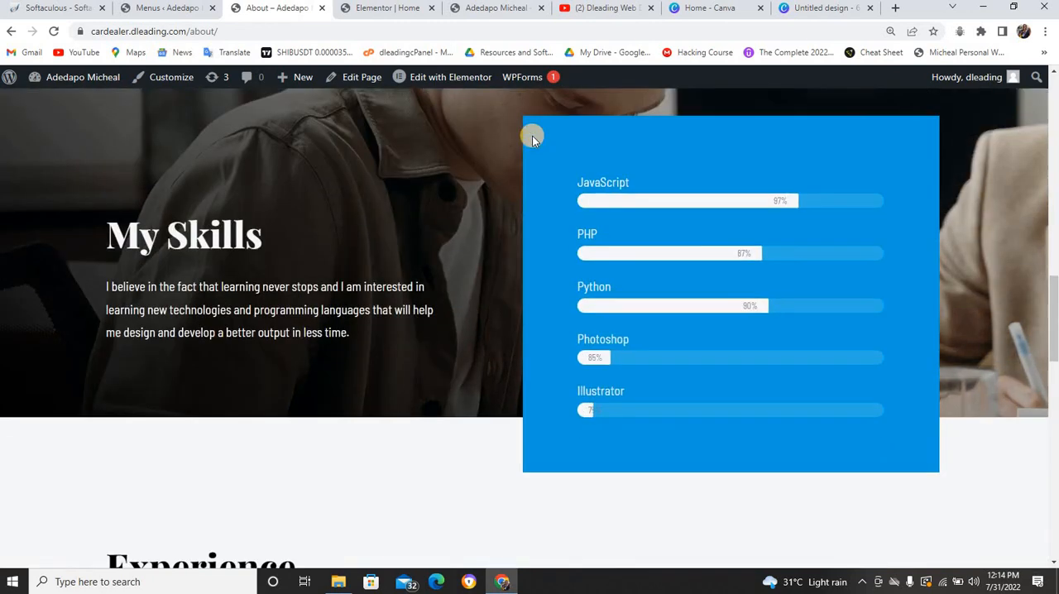
{"action": "scroll", "coordinate": [533, 120], "scroll_direction": "down", "scroll_amount": 5}
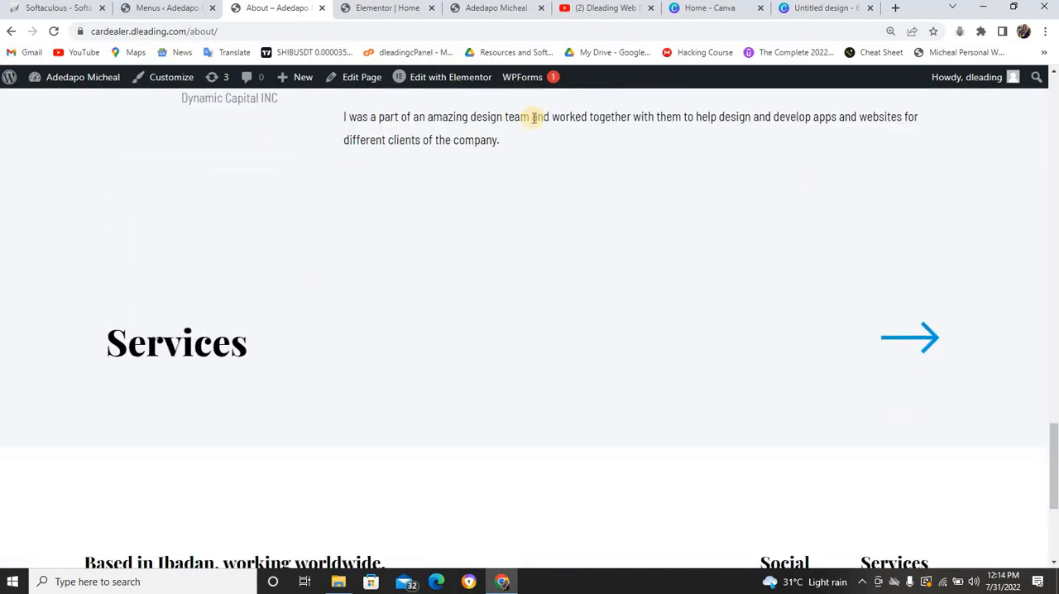
{"action": "scroll", "coordinate": [536, 108], "scroll_direction": "up", "scroll_amount": 2}
{"action": "scroll", "coordinate": [542, 248], "scroll_direction": "up", "scroll_amount": 8}
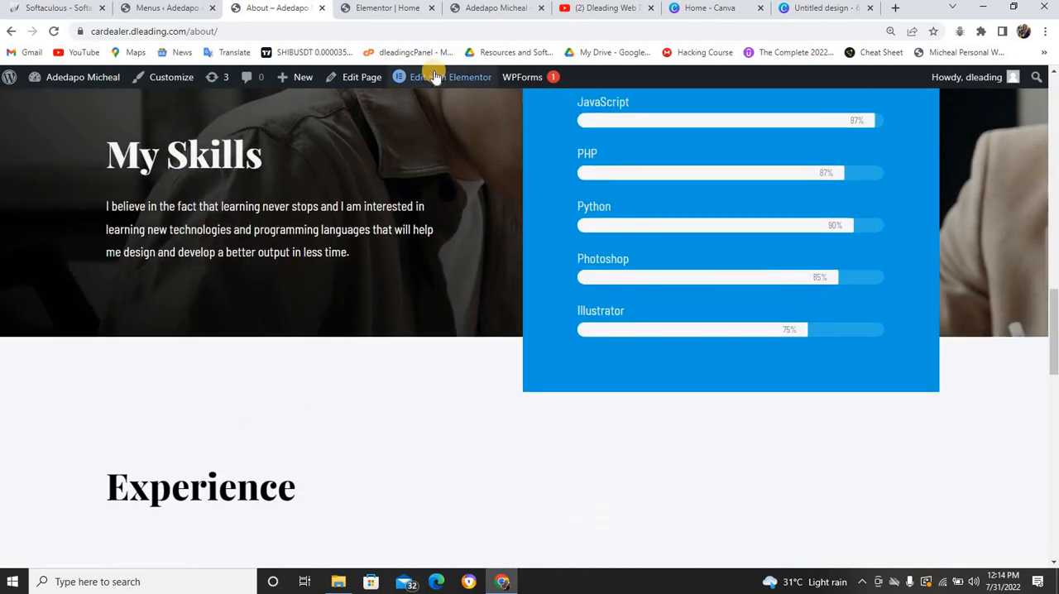
{"action": "left_click", "coordinate": [436, 77]}
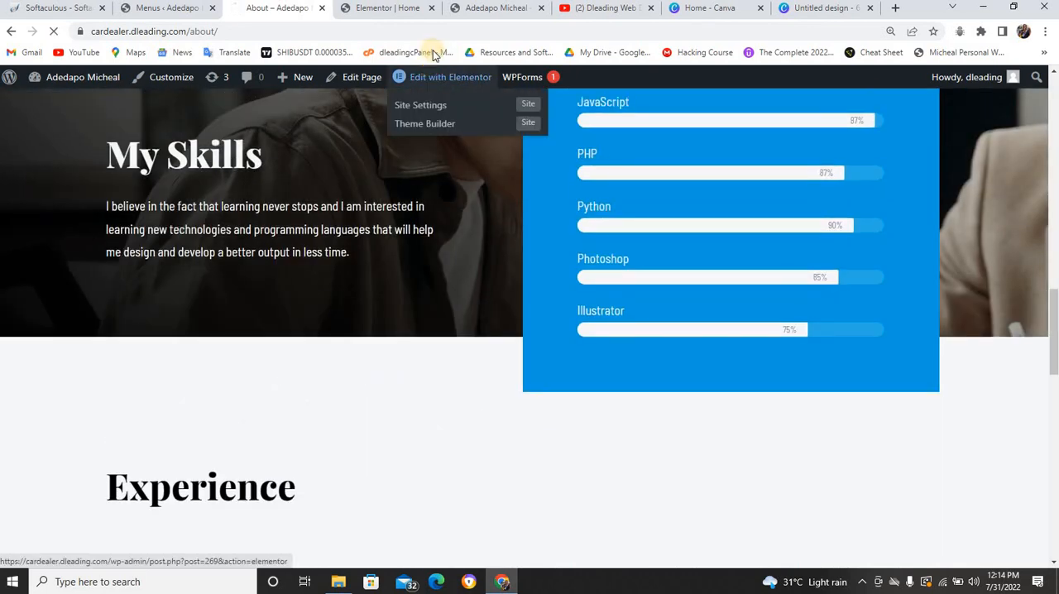
Review the Portfolio section in the Home page's Elementor editor and bring up the options available for its Basic Gallery
{"action": "left_click", "coordinate": [392, 9]}
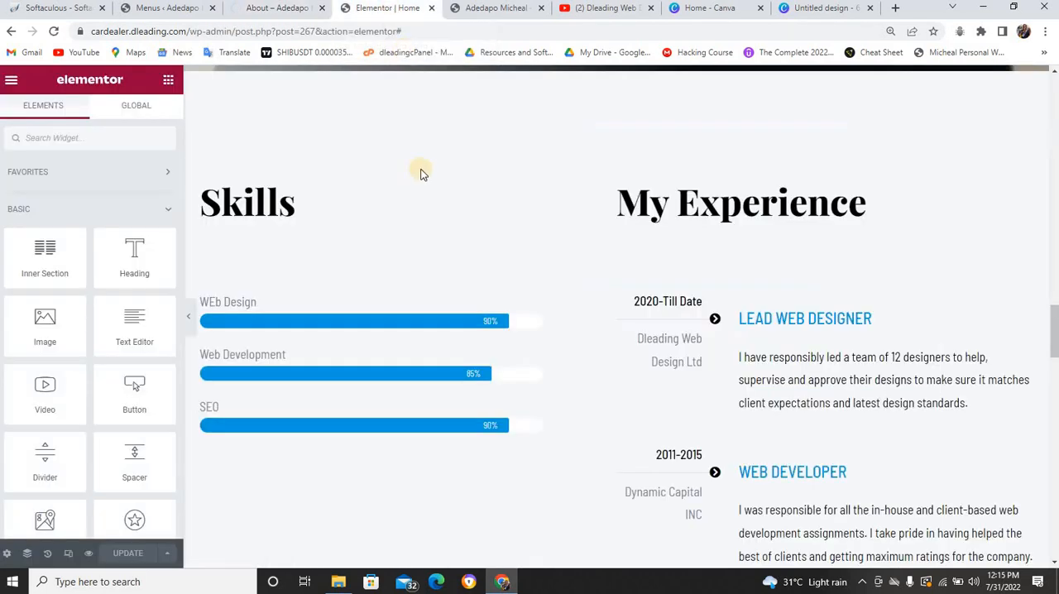
{"action": "scroll", "coordinate": [525, 205], "scroll_direction": "down", "scroll_amount": 3}
{"action": "scroll", "coordinate": [523, 199], "scroll_direction": "down", "scroll_amount": 6}
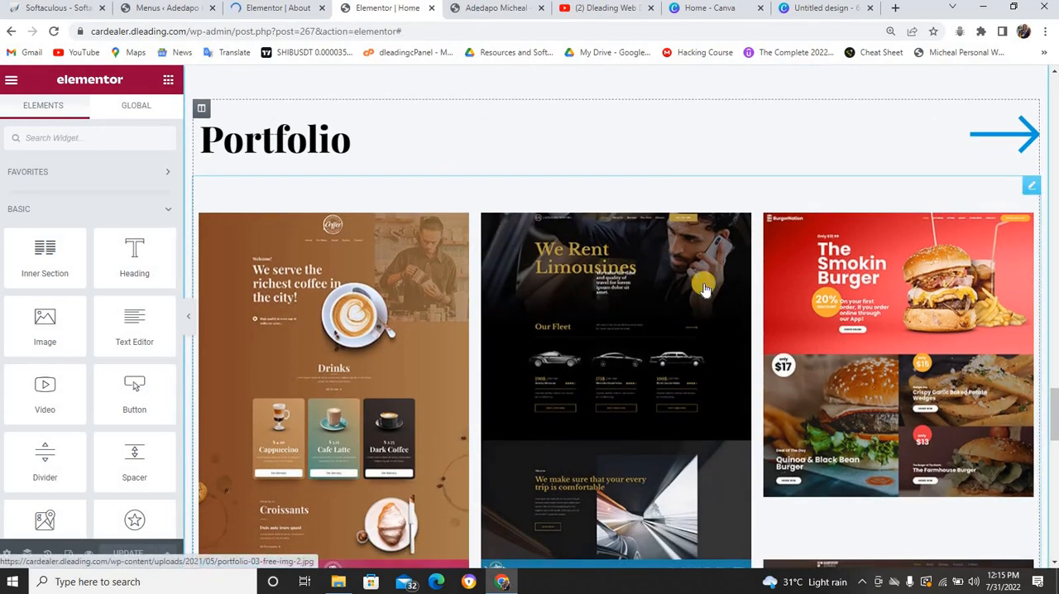
{"action": "scroll", "coordinate": [558, 183], "scroll_direction": "up", "scroll_amount": 1}
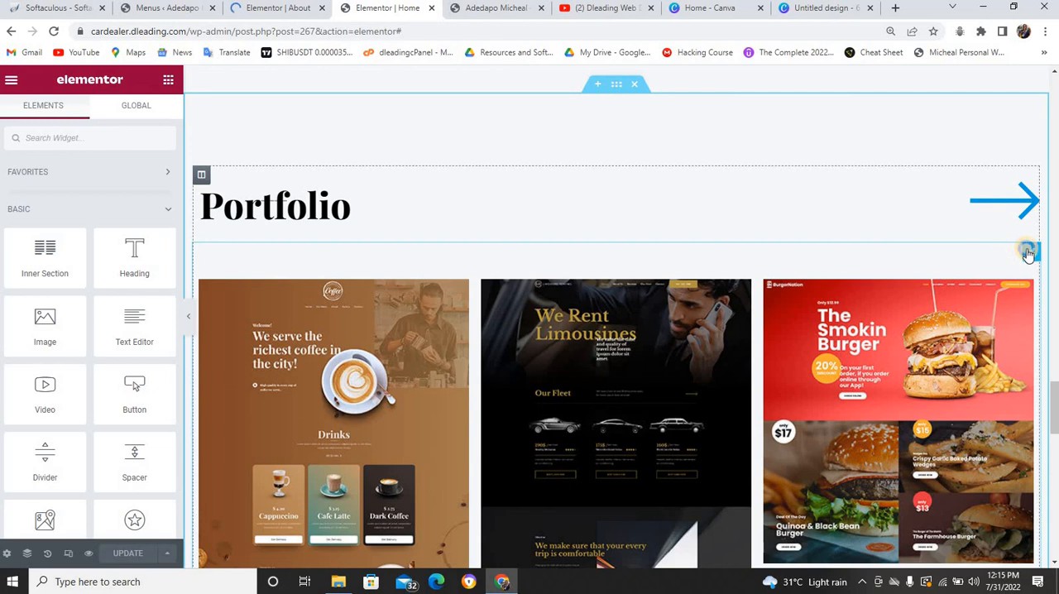
{"action": "right_click", "coordinate": [1029, 253]}
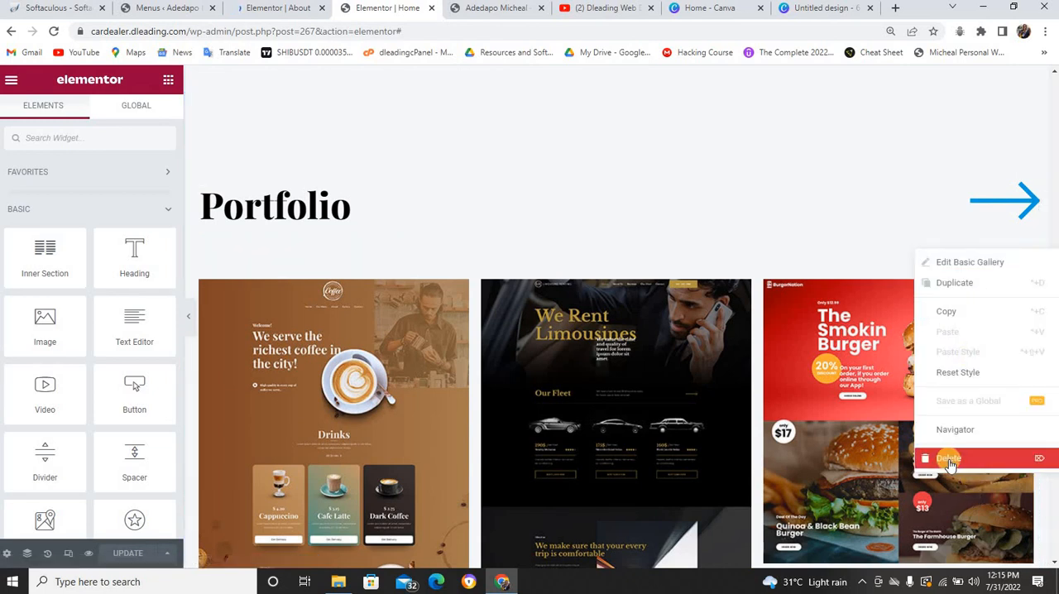
{"action": "scroll", "coordinate": [666, 284], "scroll_direction": "up", "scroll_amount": 5}
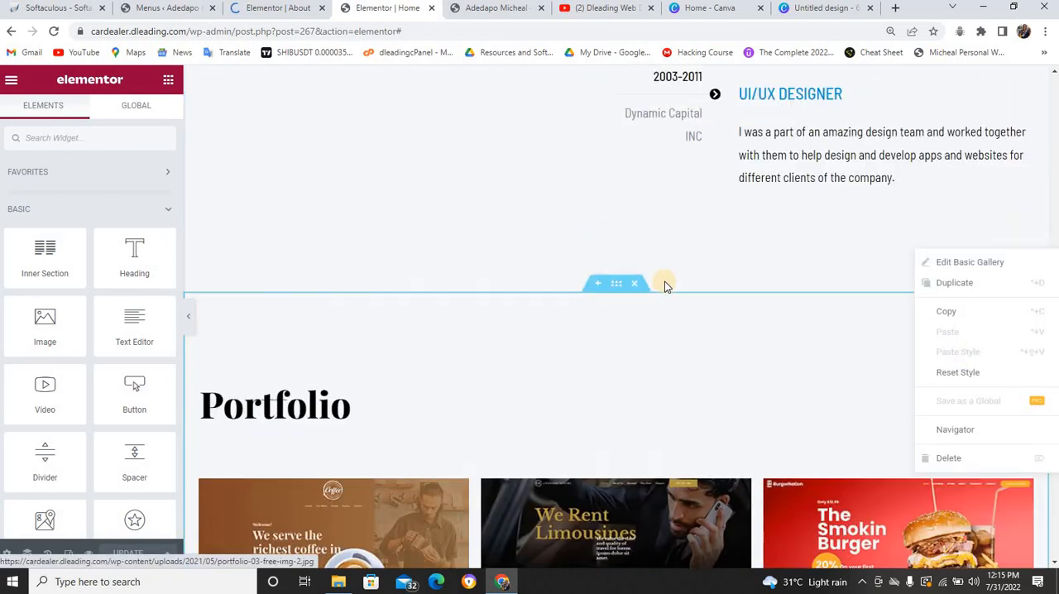
Close the open Elementor editors of the Home and About pages
{"action": "left_click", "coordinate": [431, 8]}
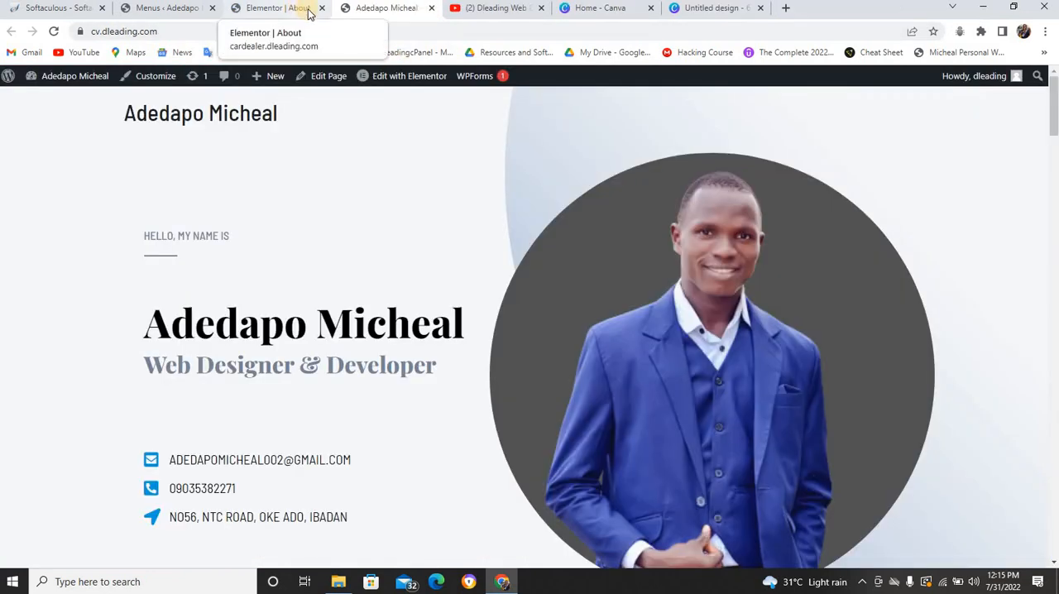
{"action": "left_click", "coordinate": [306, 11]}
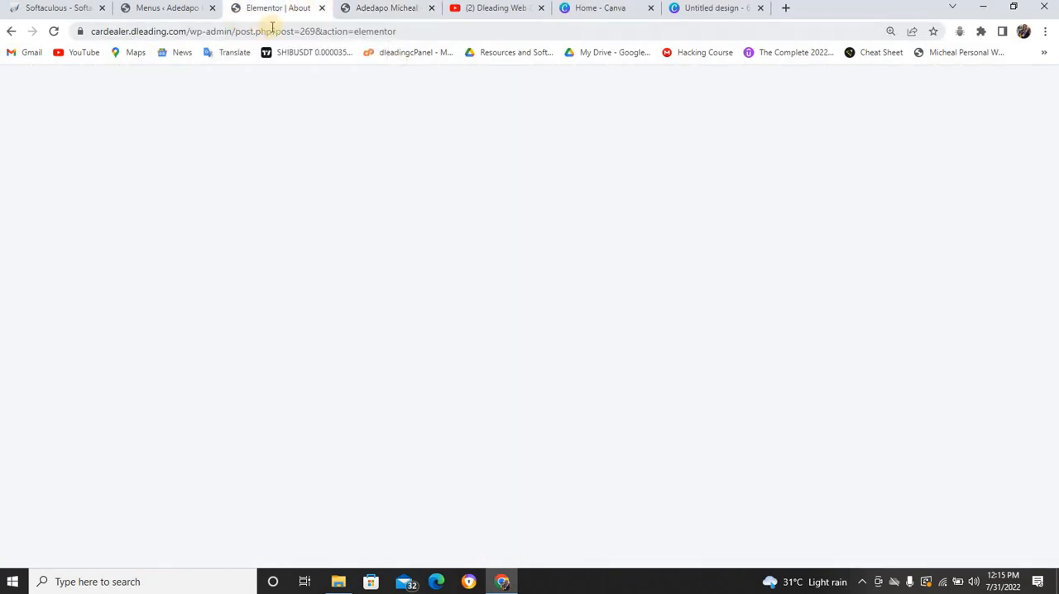
{"action": "left_click", "coordinate": [322, 7]}
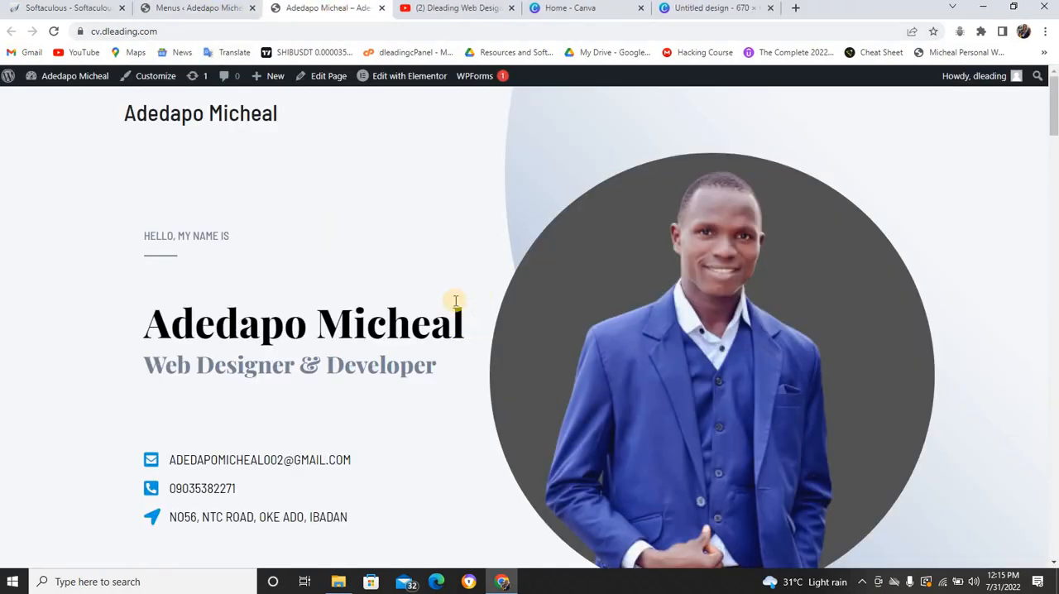
Check the item order in the WordPress menu structure and open the live site in a new browser tab
{"action": "left_click", "coordinate": [240, 10]}
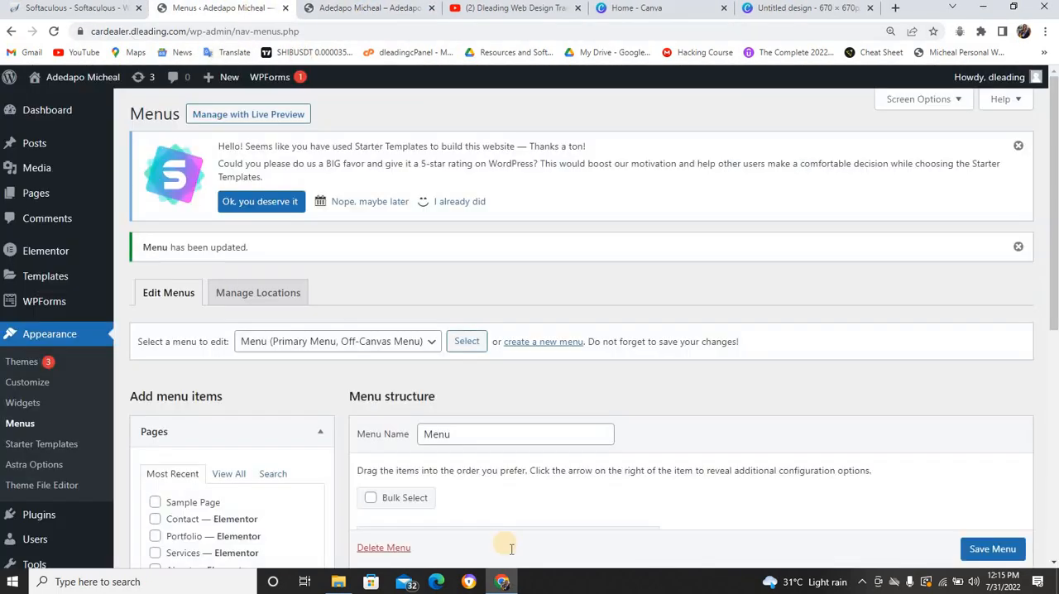
{"action": "scroll", "coordinate": [628, 381], "scroll_direction": "down", "scroll_amount": 3}
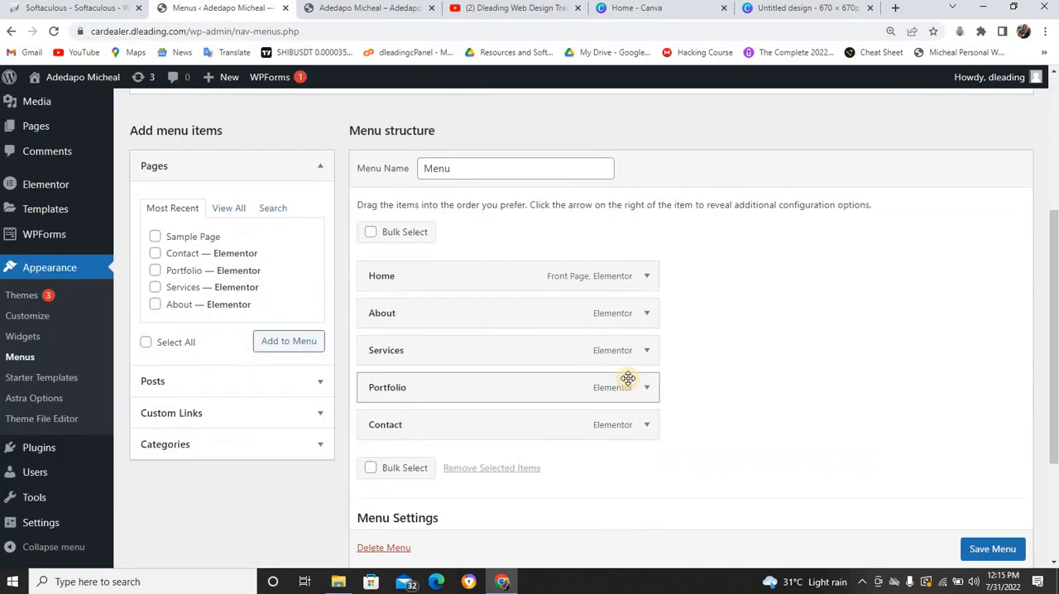
{"action": "scroll", "coordinate": [628, 378], "scroll_direction": "up", "scroll_amount": 3}
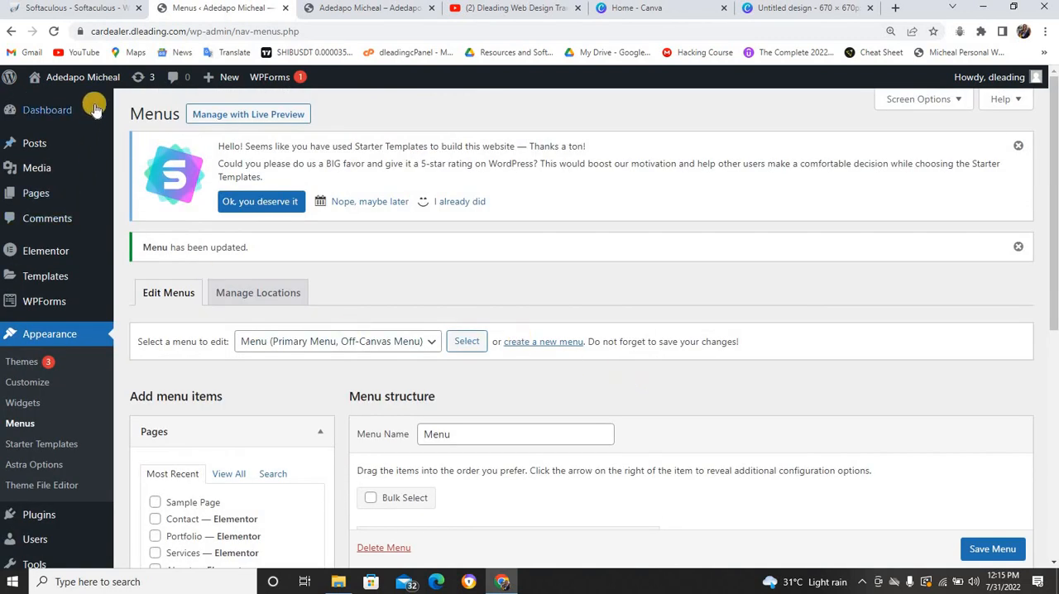
{"action": "mouse_move", "coordinate": [99, 88]}
{"action": "right_click", "coordinate": [63, 97]}
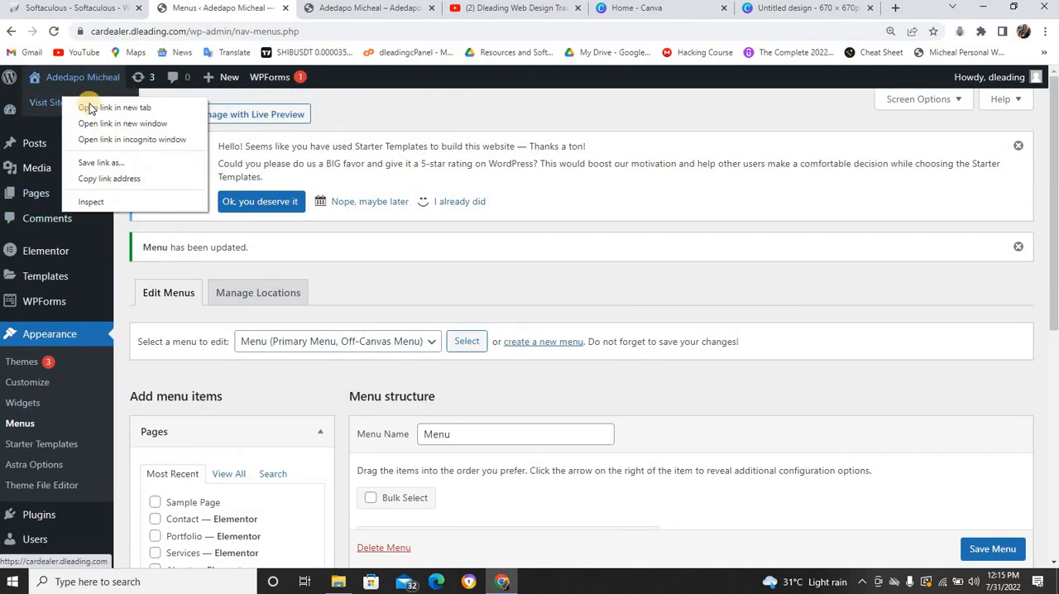
{"action": "left_click", "coordinate": [117, 102]}
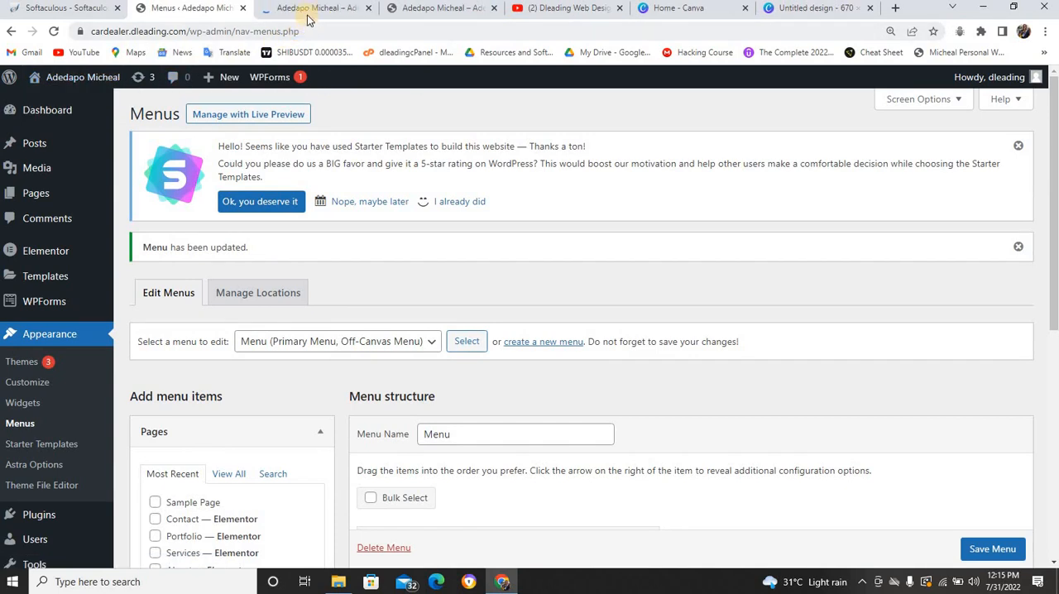
{"action": "left_click", "coordinate": [308, 11]}
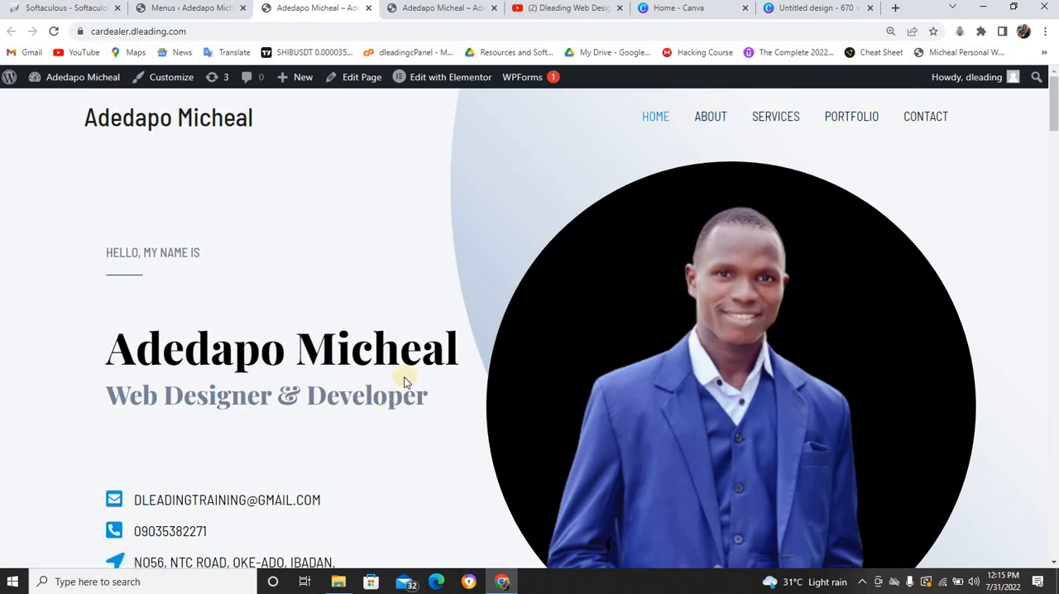
Review the live home page from the hero through What I do, Skills, My Experience and Portfolio to the footer
{"action": "scroll", "coordinate": [405, 381], "scroll_direction": "down", "scroll_amount": 4}
{"action": "scroll", "coordinate": [405, 380], "scroll_direction": "down", "scroll_amount": 13}
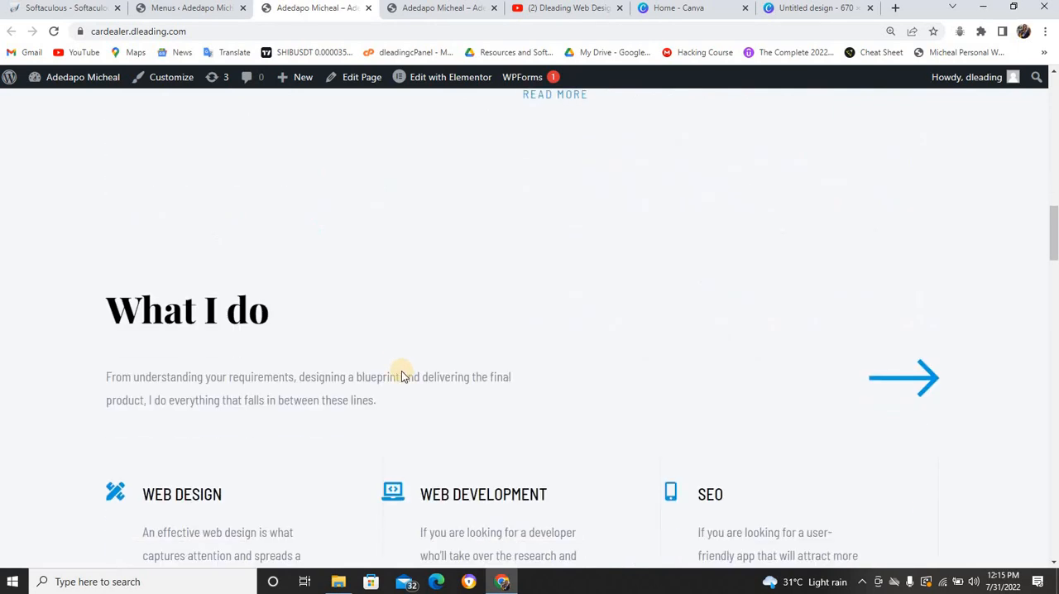
{"action": "scroll", "coordinate": [402, 371], "scroll_direction": "down", "scroll_amount": 10}
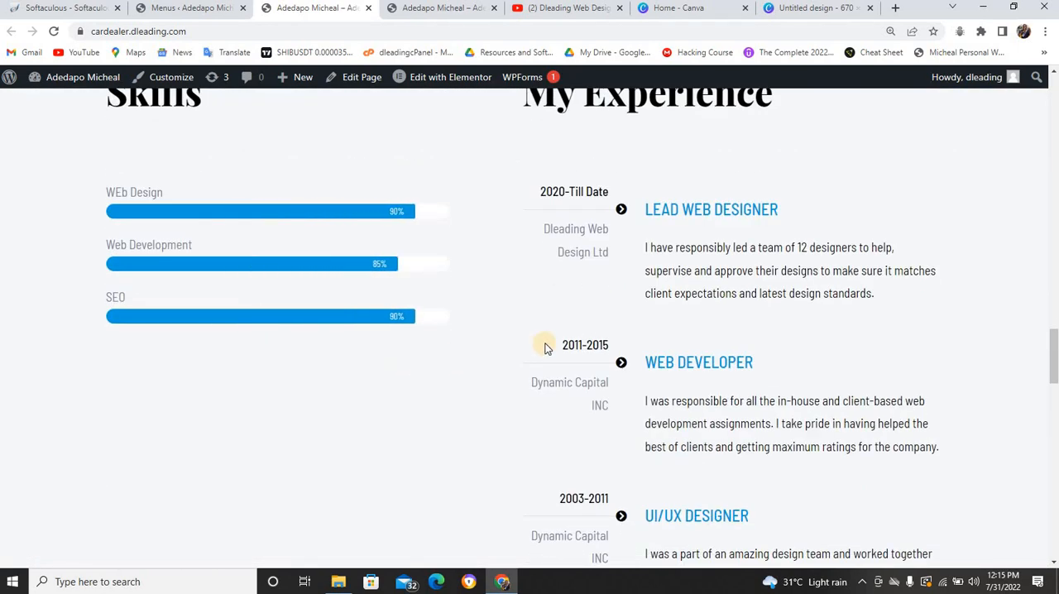
{"action": "scroll", "coordinate": [540, 337], "scroll_direction": "down", "scroll_amount": 3}
{"action": "scroll", "coordinate": [536, 334], "scroll_direction": "down", "scroll_amount": 4}
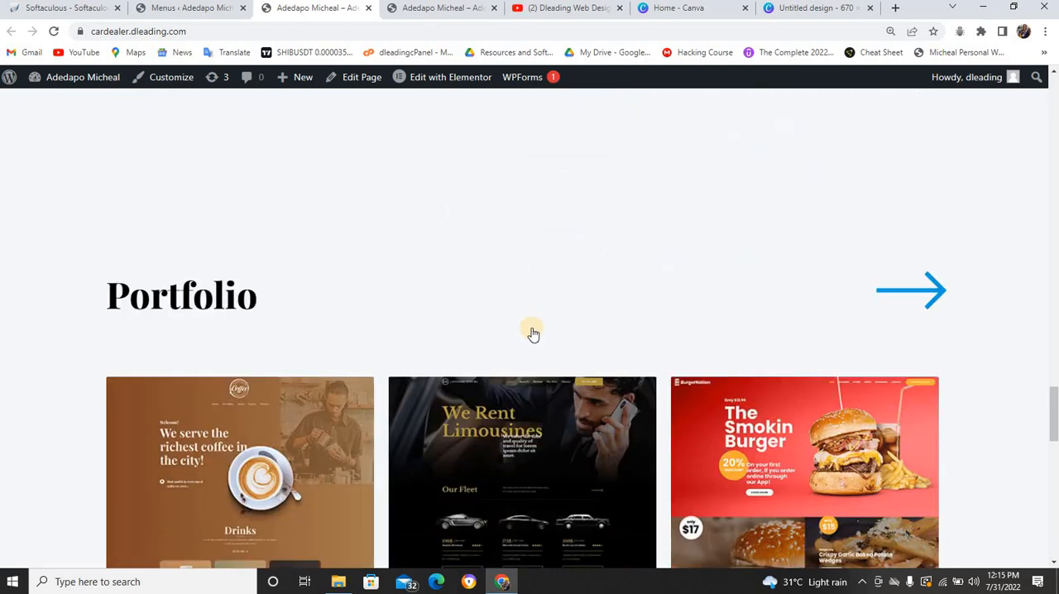
{"action": "scroll", "coordinate": [529, 330], "scroll_direction": "down", "scroll_amount": 3}
{"action": "scroll", "coordinate": [527, 328], "scroll_direction": "down", "scroll_amount": 3}
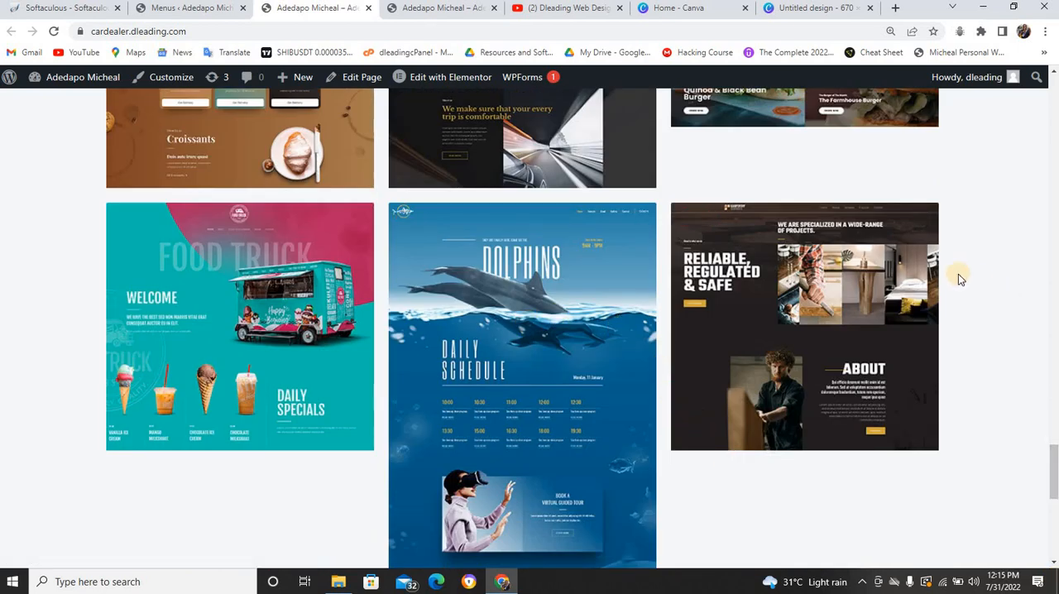
{"action": "scroll", "coordinate": [899, 284], "scroll_direction": "down", "scroll_amount": 4}
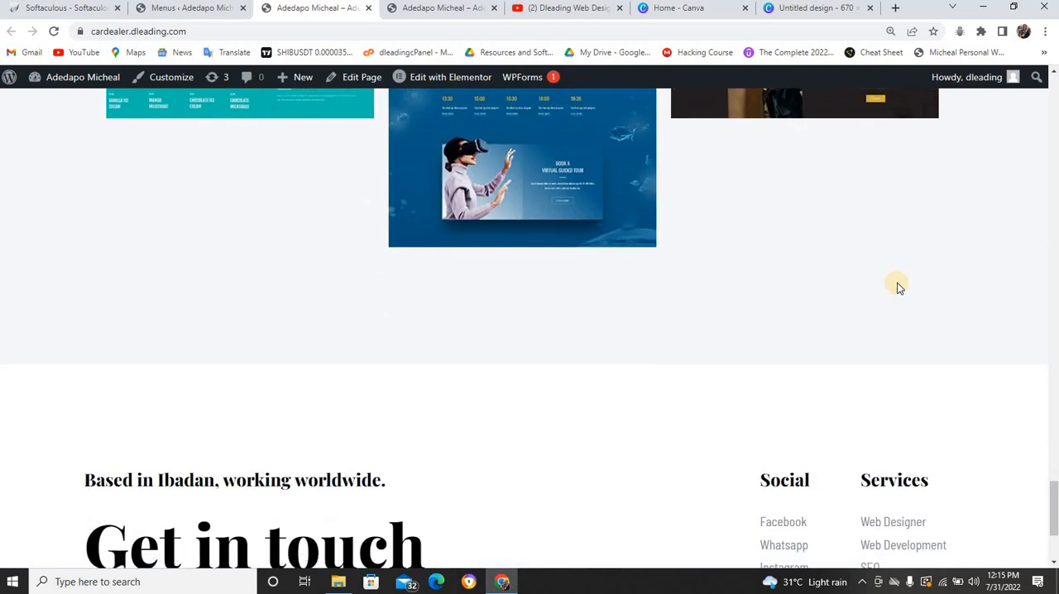
{"action": "scroll", "coordinate": [901, 285], "scroll_direction": "down", "scroll_amount": 3}
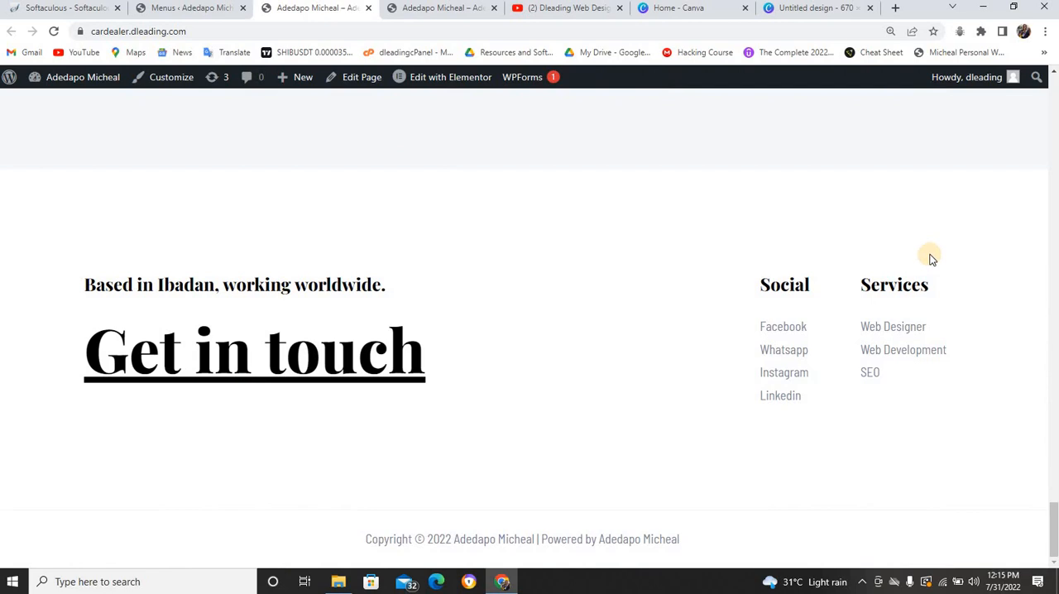
Go back through the live home page to its header menu and examine the hero's name and contact details
{"action": "scroll", "coordinate": [927, 250], "scroll_direction": "up", "scroll_amount": 15}
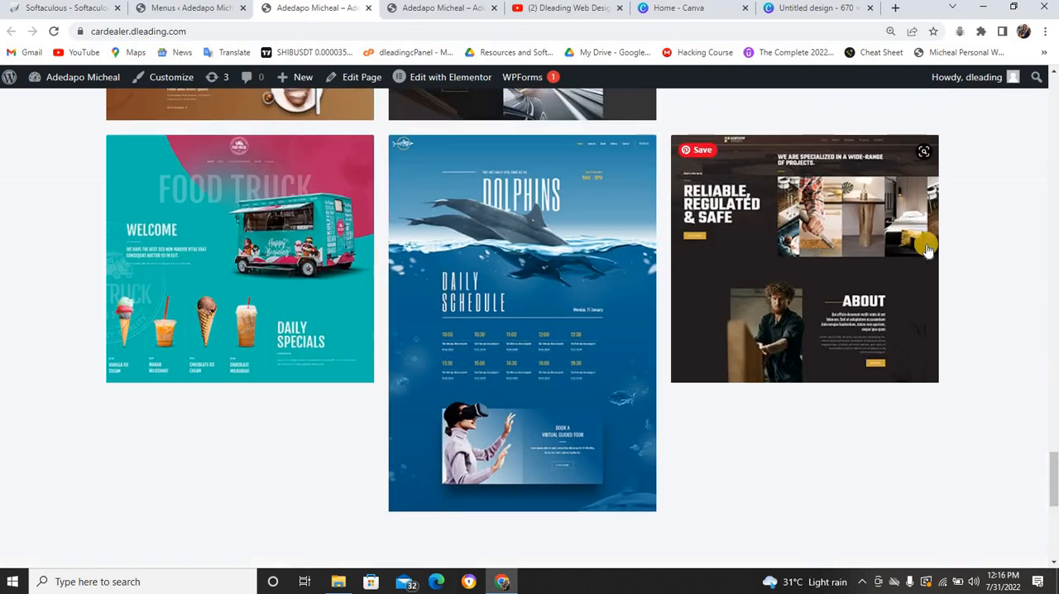
{"action": "scroll", "coordinate": [927, 250], "scroll_direction": "up", "scroll_amount": 10}
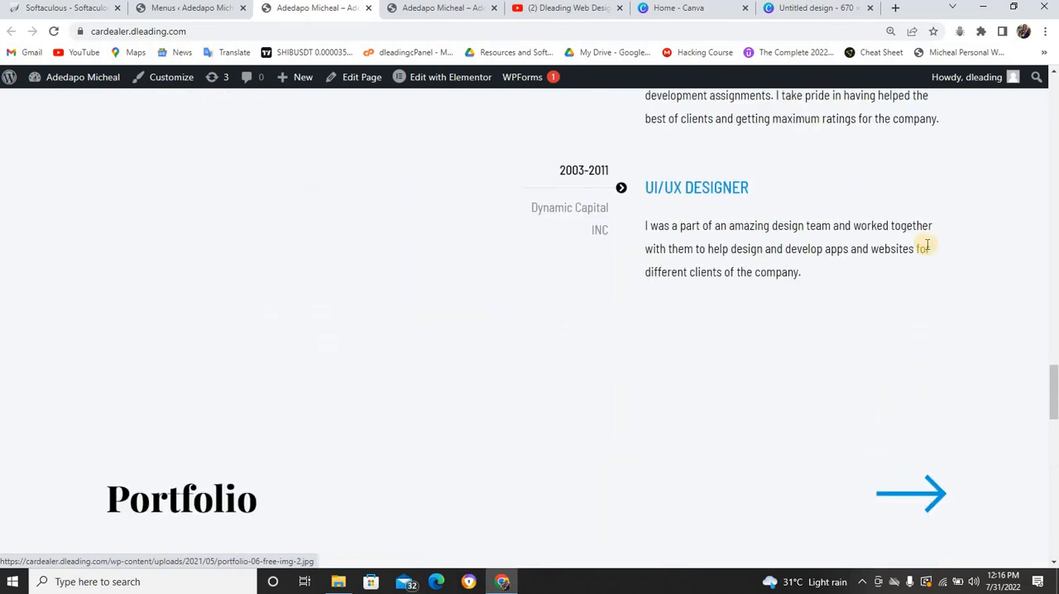
{"action": "scroll", "coordinate": [926, 243], "scroll_direction": "up", "scroll_amount": 3}
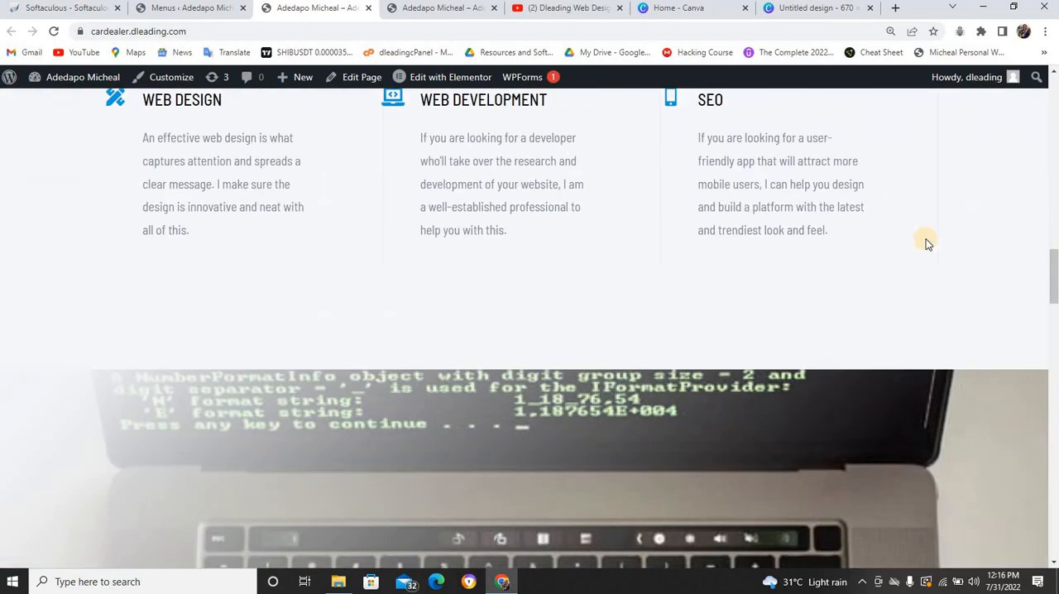
{"action": "scroll", "coordinate": [926, 243], "scroll_direction": "up", "scroll_amount": 3}
{"action": "scroll", "coordinate": [927, 242], "scroll_direction": "up", "scroll_amount": 12}
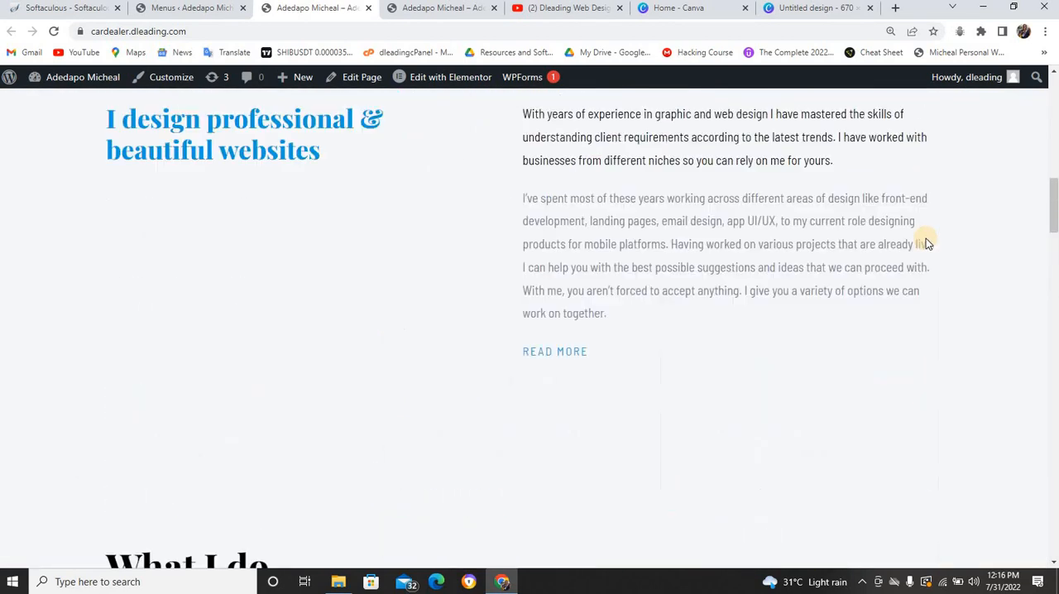
{"action": "scroll", "coordinate": [926, 243], "scroll_direction": "up", "scroll_amount": 6}
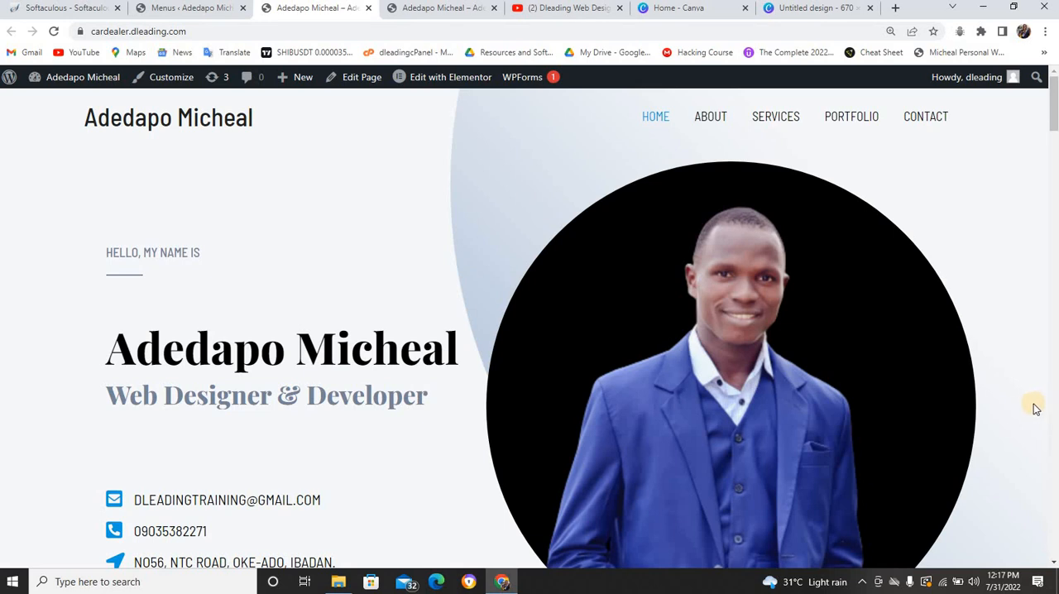
{"action": "scroll", "coordinate": [979, 456], "scroll_direction": "down", "scroll_amount": 2}
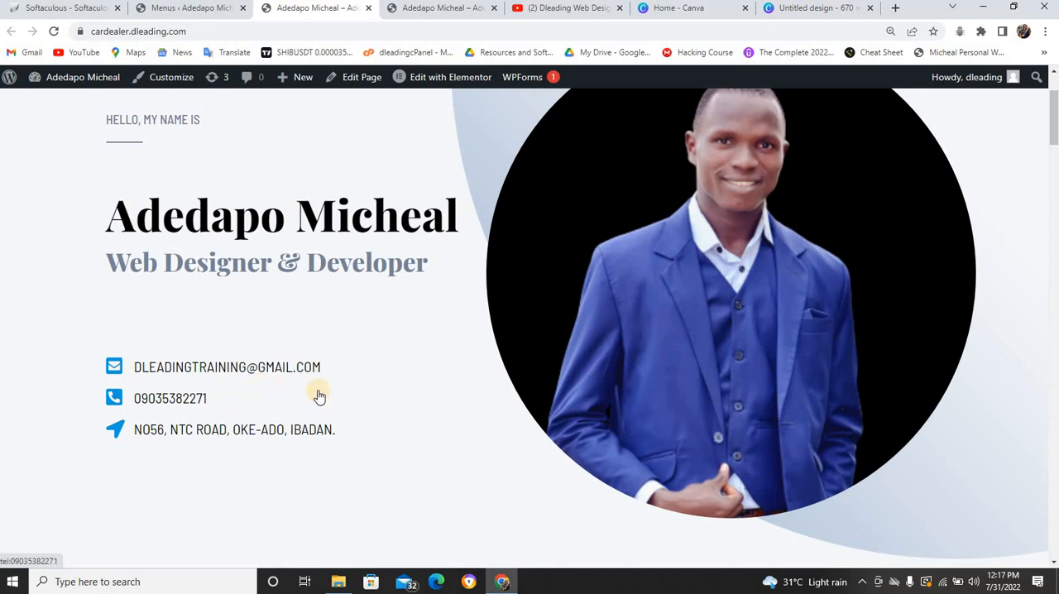
{"action": "scroll", "coordinate": [259, 391], "scroll_direction": "up", "scroll_amount": 2}
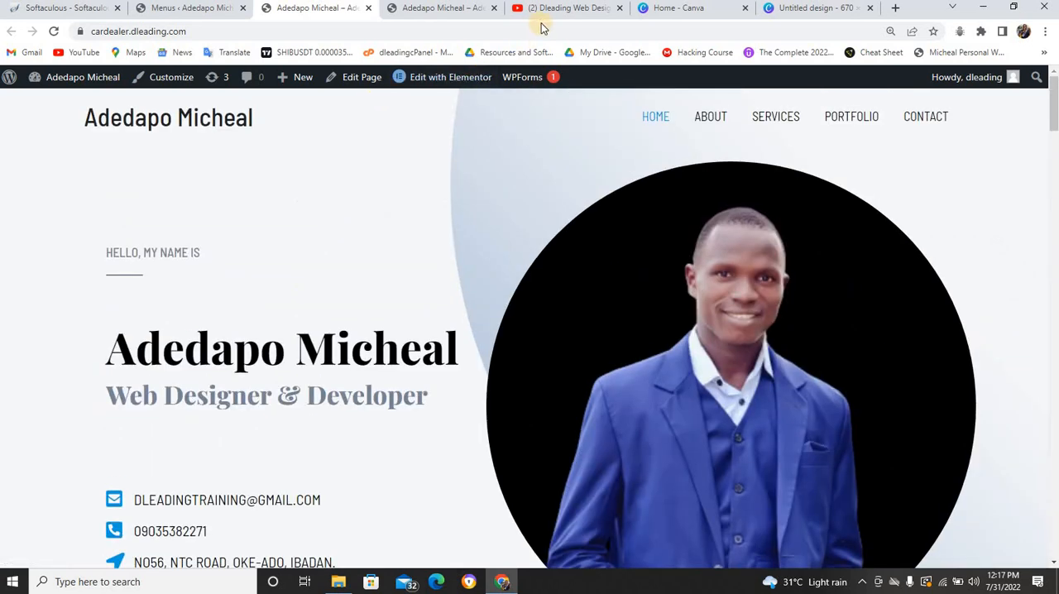
Switch to YouTube and view the Dleading Web Design Training channel's header and created playlists
{"action": "left_click", "coordinate": [549, 8]}
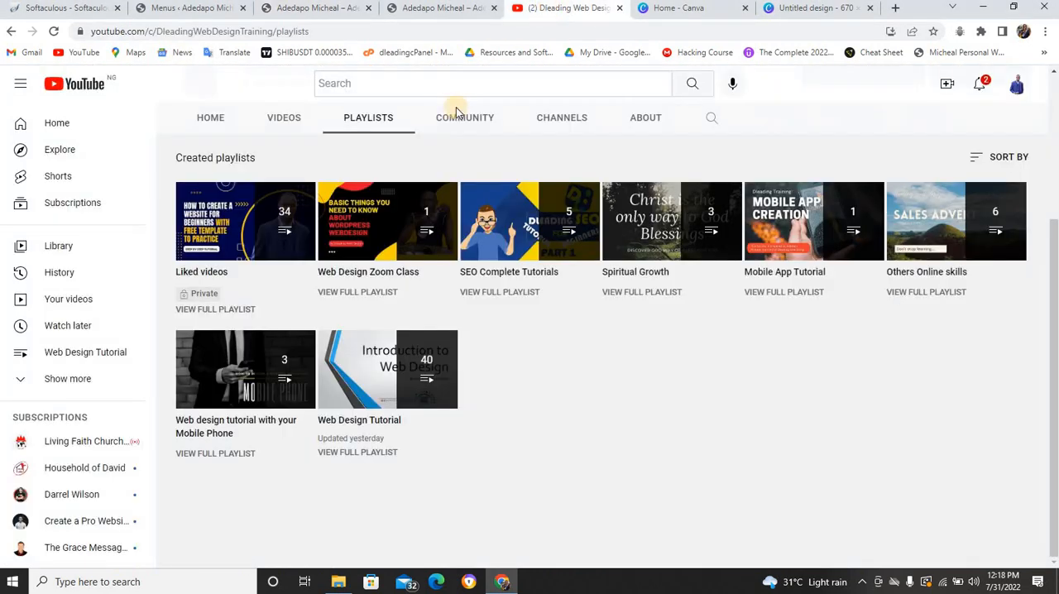
{"action": "scroll", "coordinate": [273, 124], "scroll_direction": "up", "scroll_amount": 3}
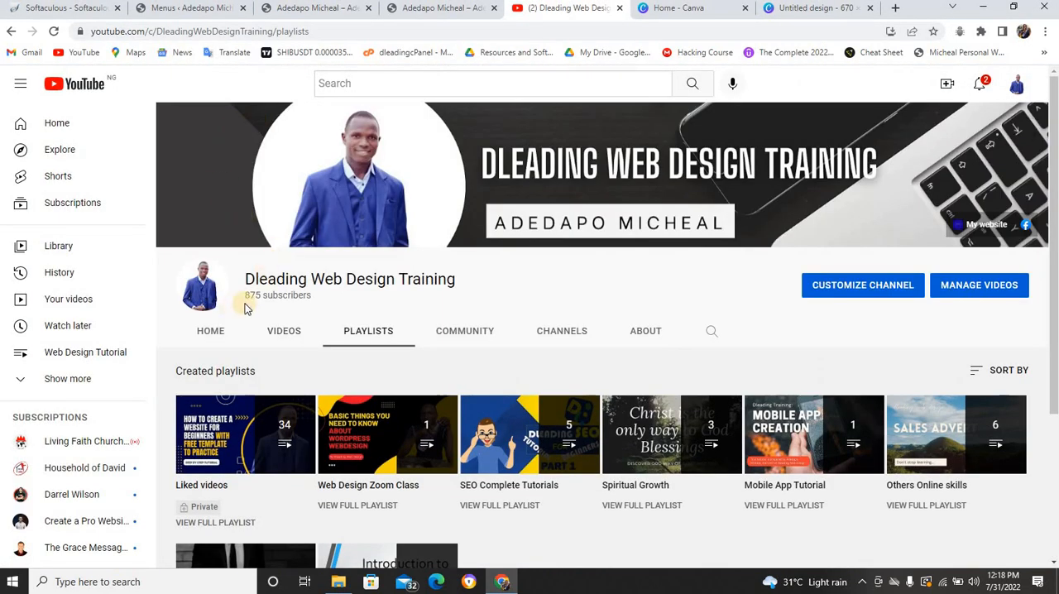